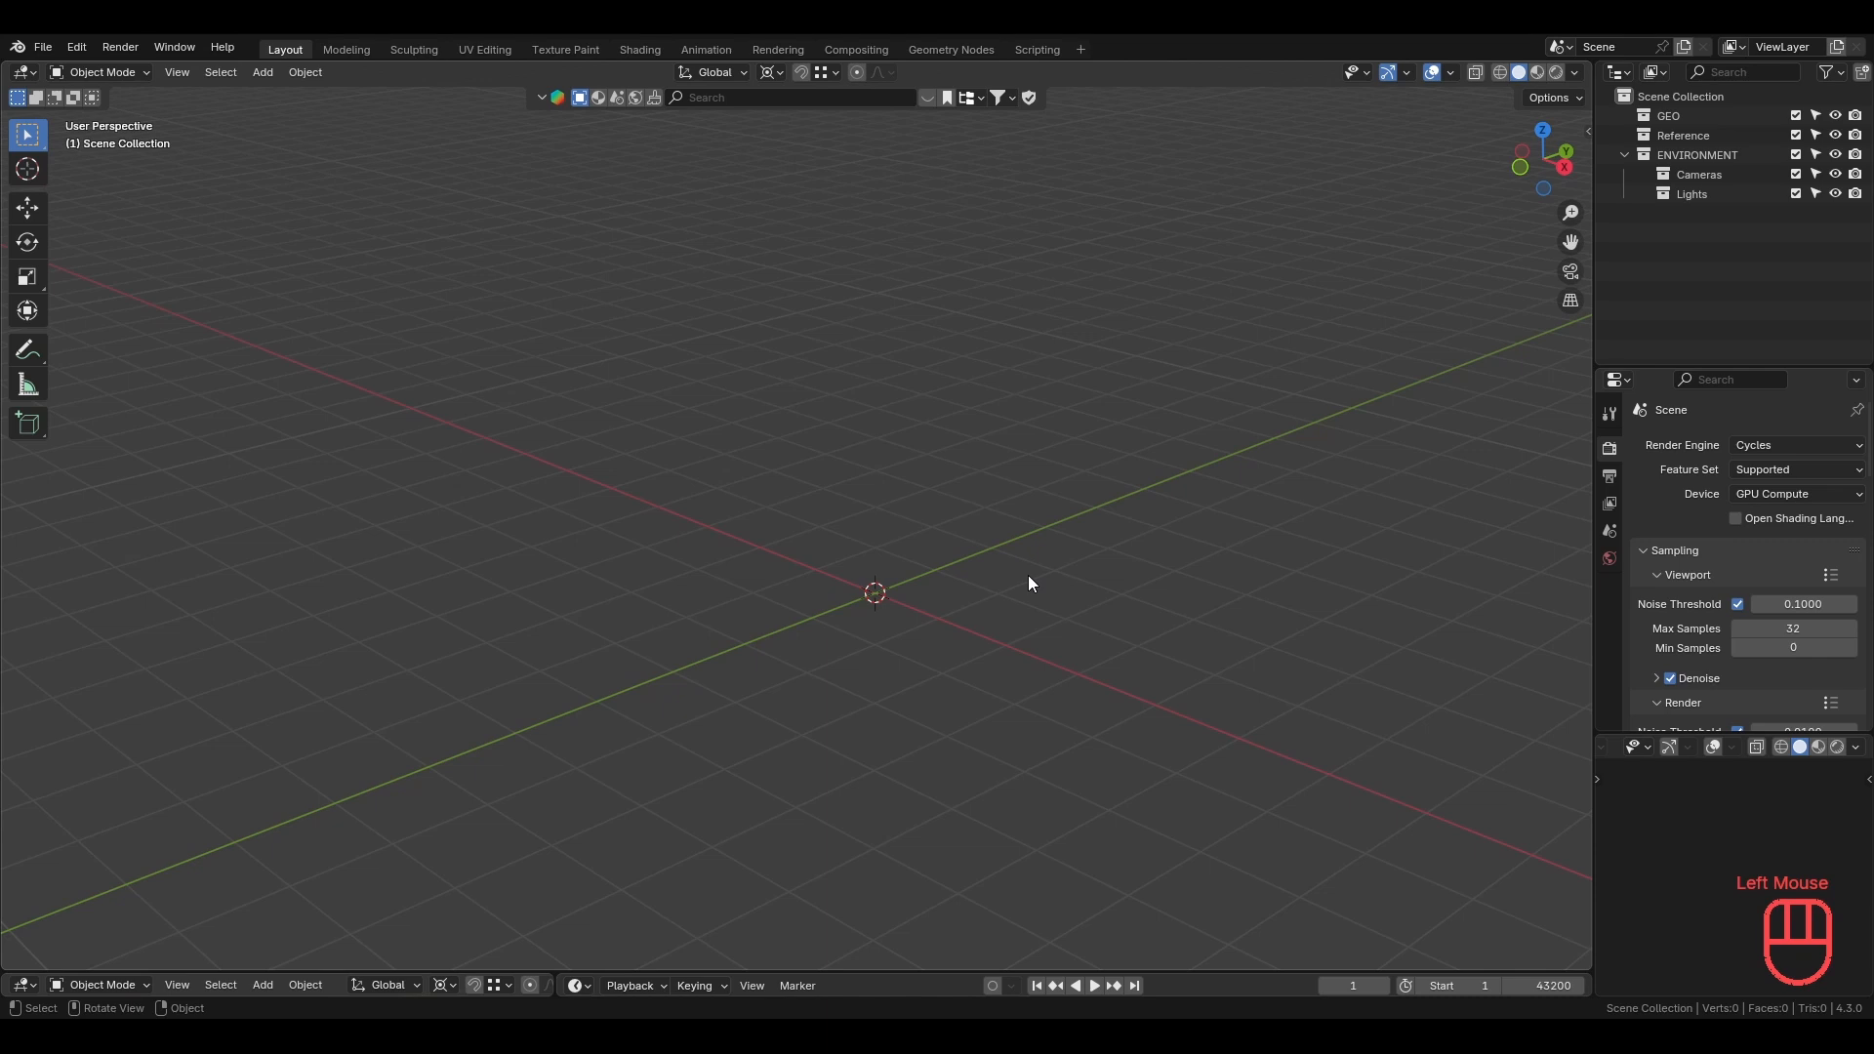
Add a plane mesh at the centre of the scene.
key(shift+a)
mouse_move(1028, 576)
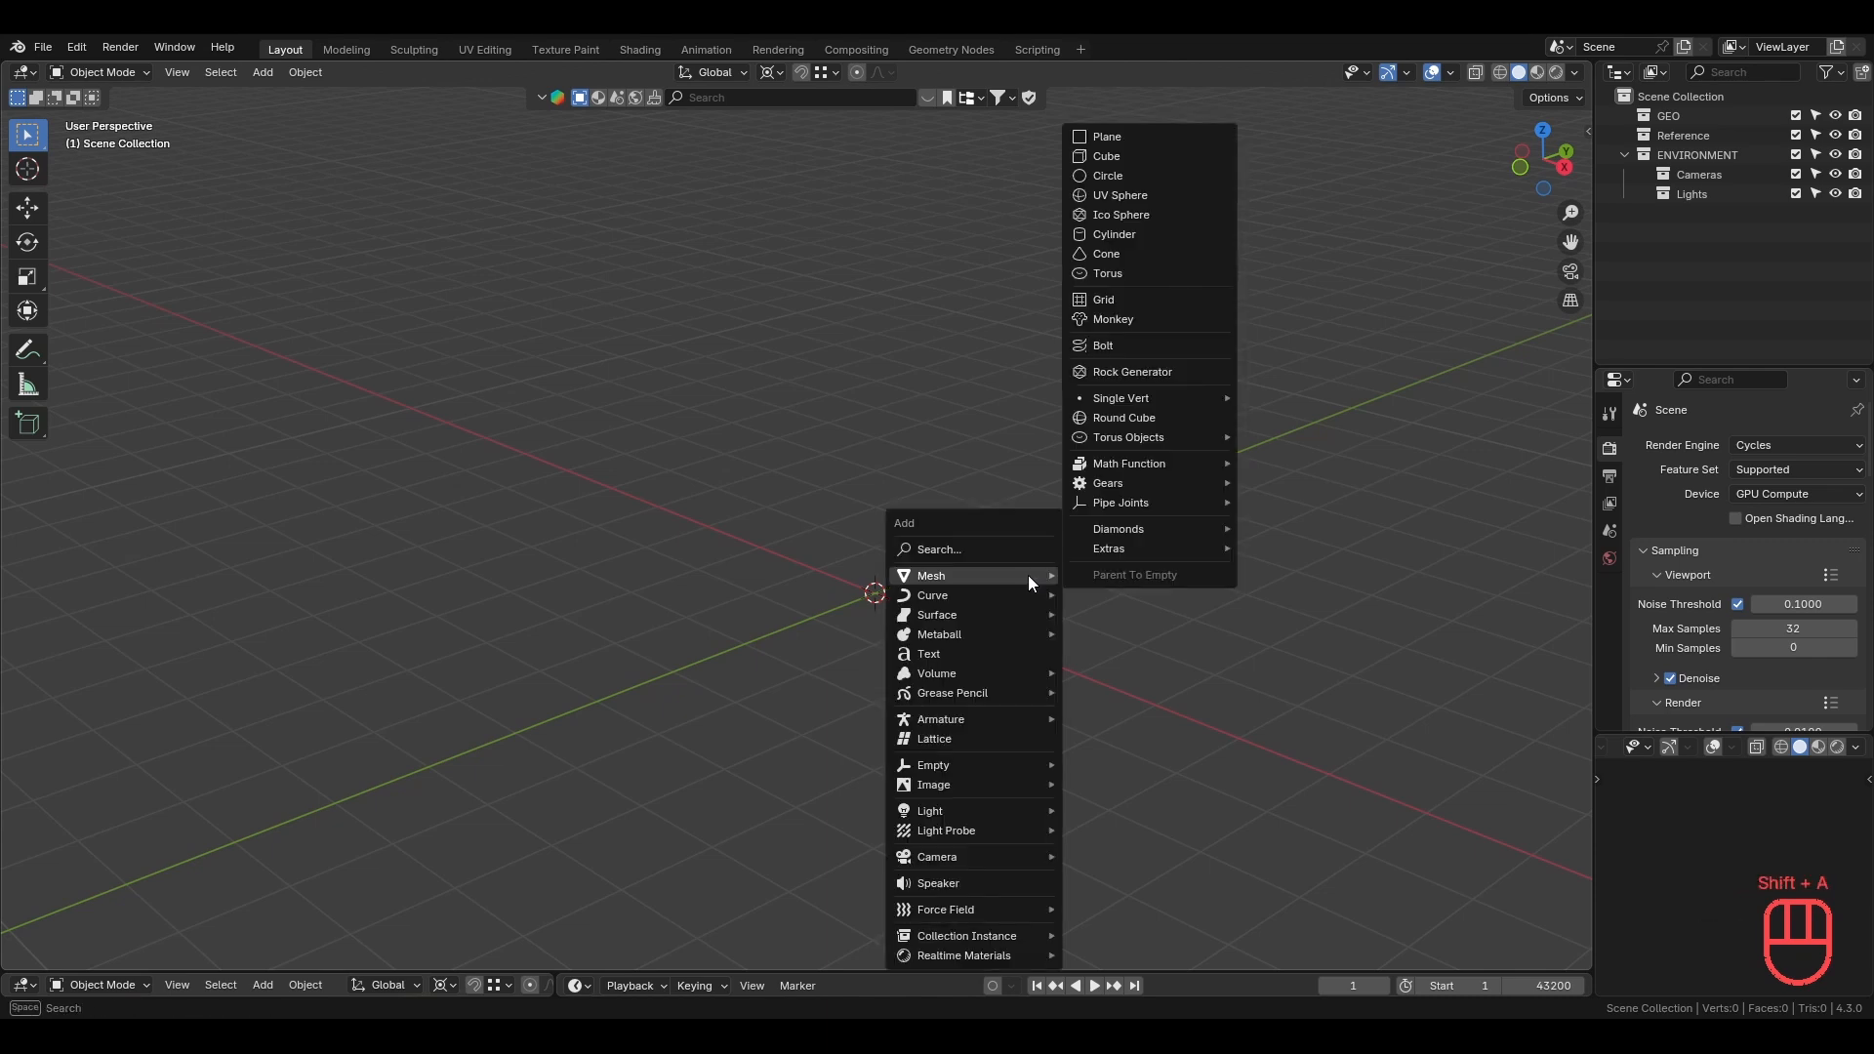
click(1106, 143)
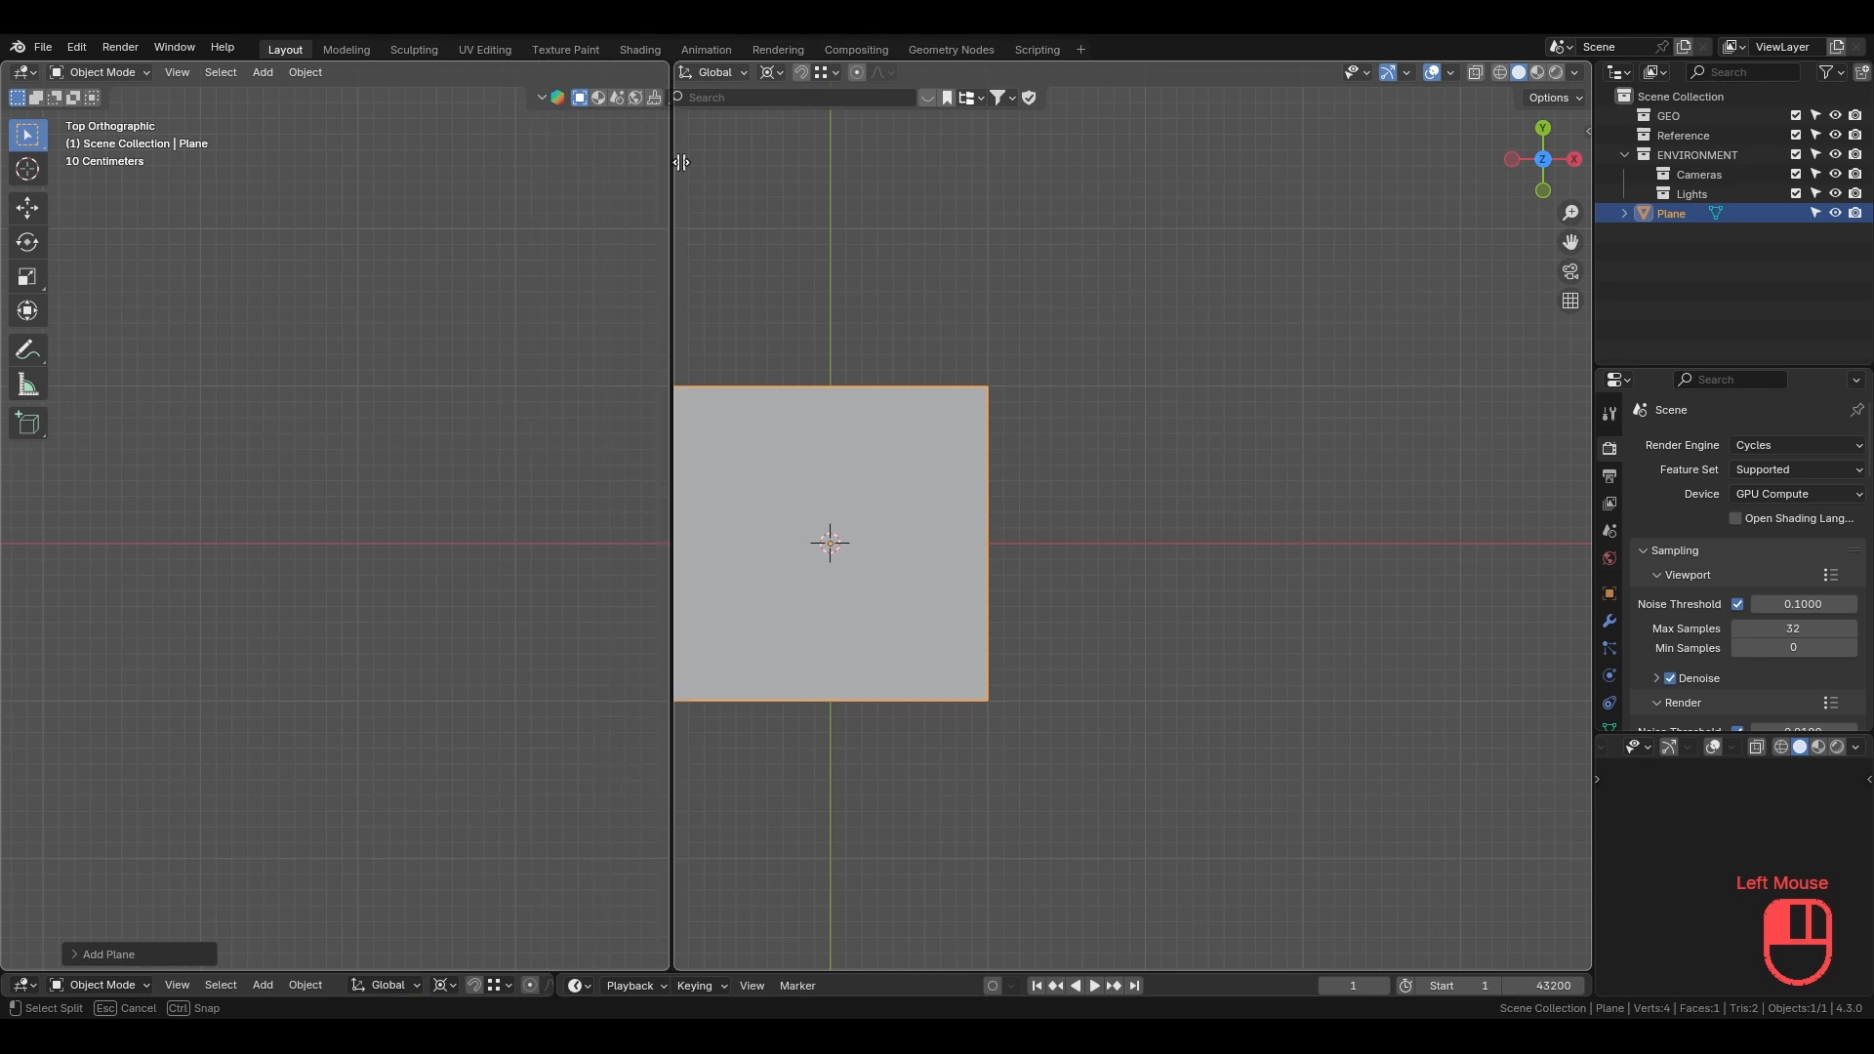
Split the 3D viewport into two side-by-side areas and make the second one a Geometry Node Editor without its sidebar.
click(674, 166)
click(661, 72)
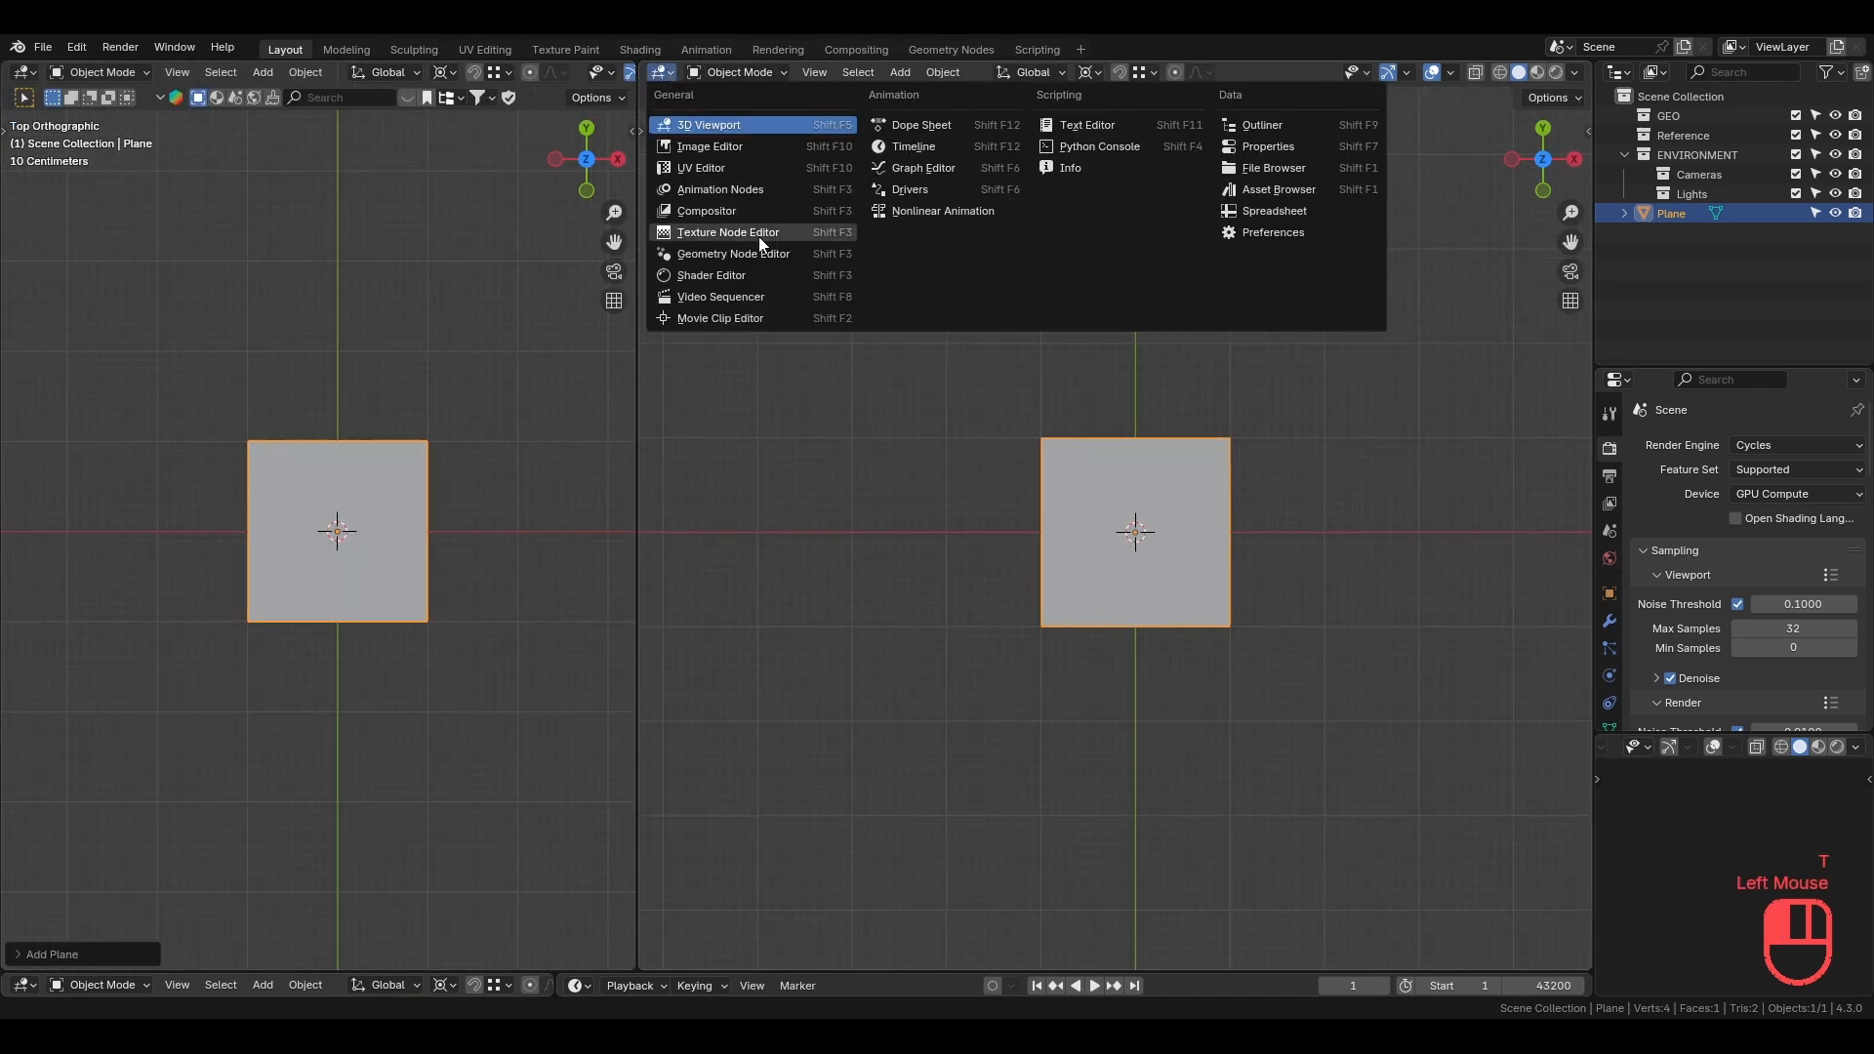
click(763, 254)
key(n)
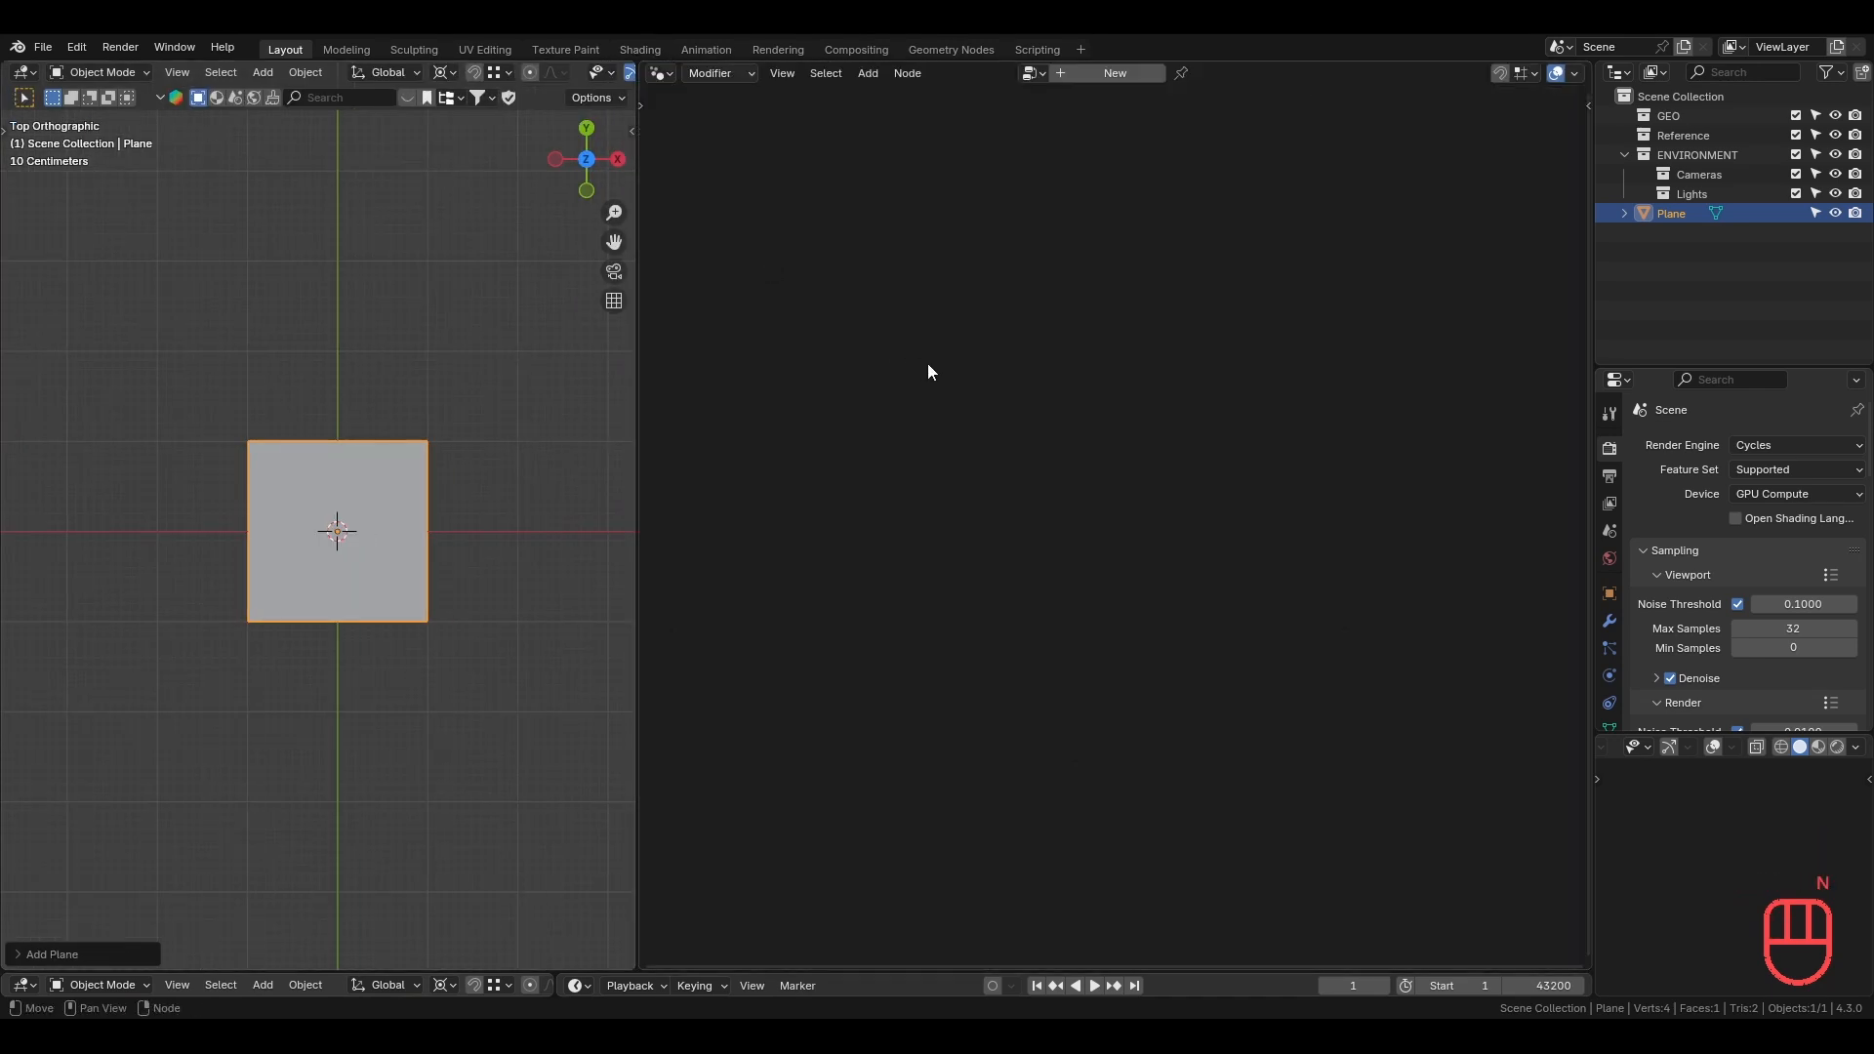
Create a new geometry node tree on the plane and enable snapping in the node editor.
click(1087, 73)
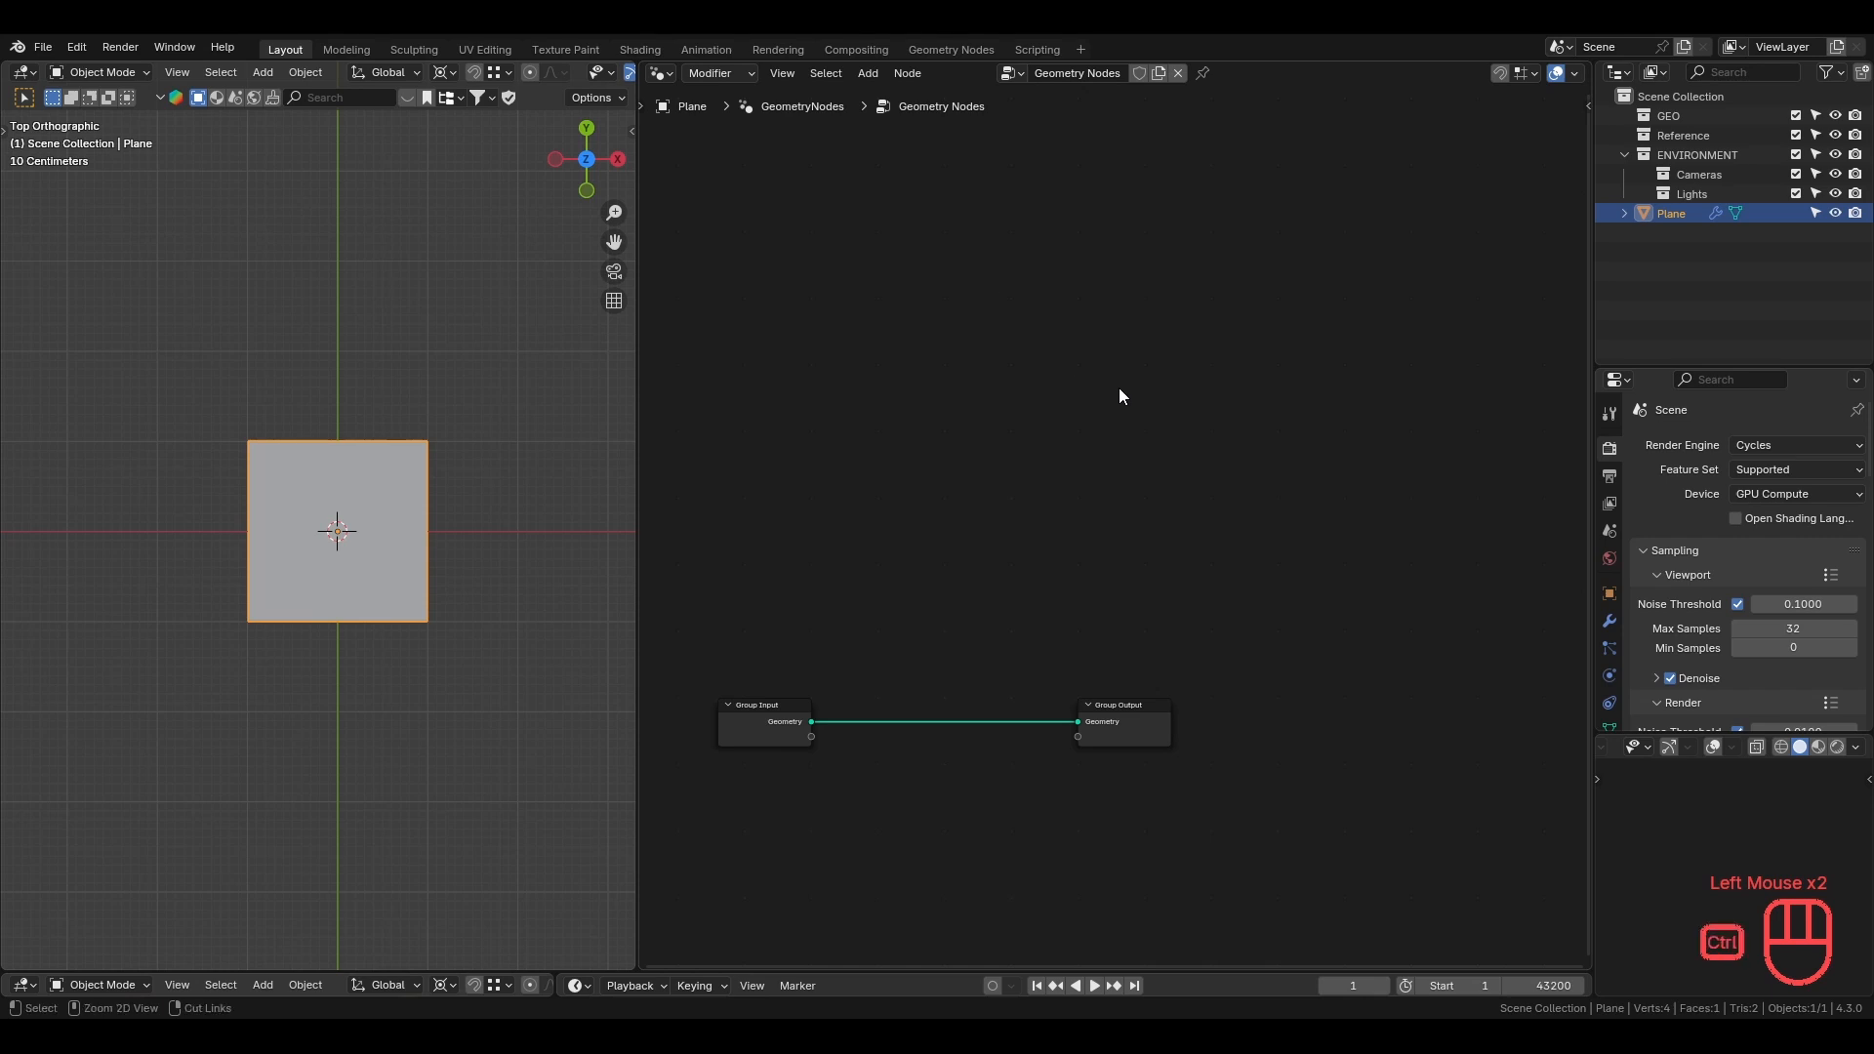
key(ctrl+s)
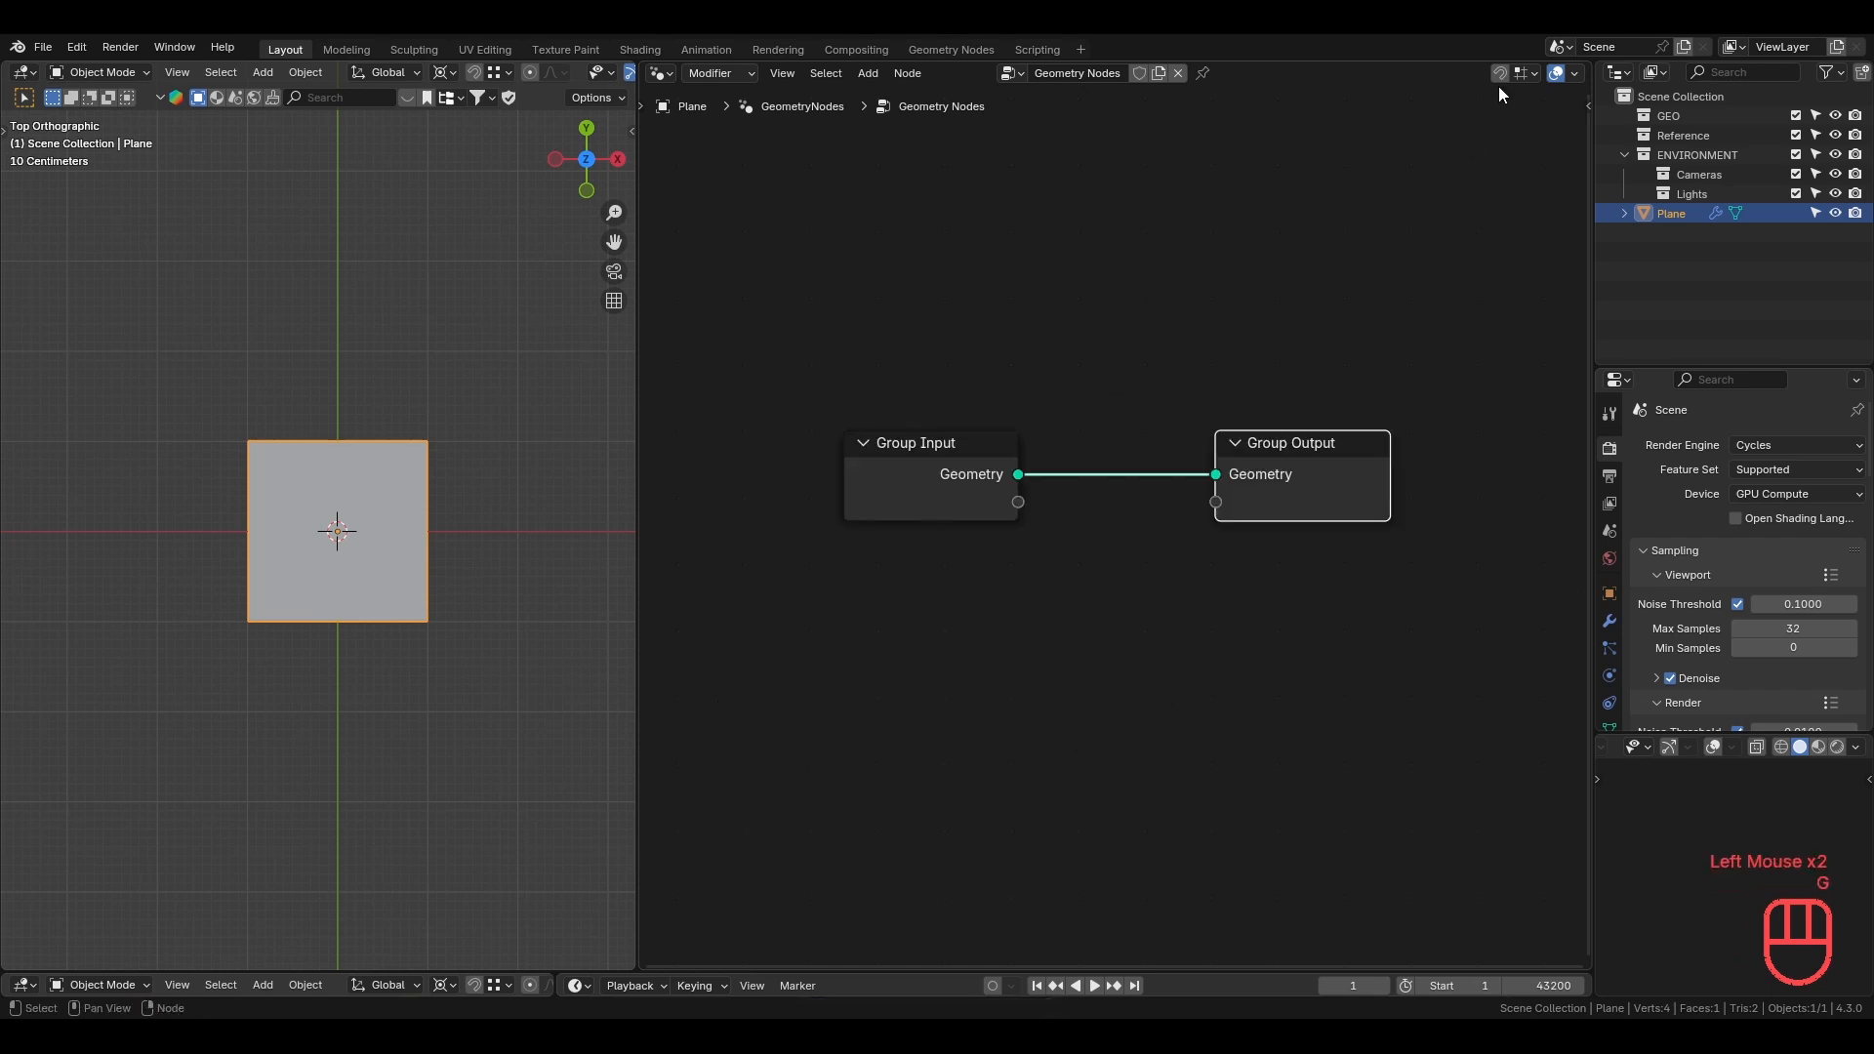
click(1502, 75)
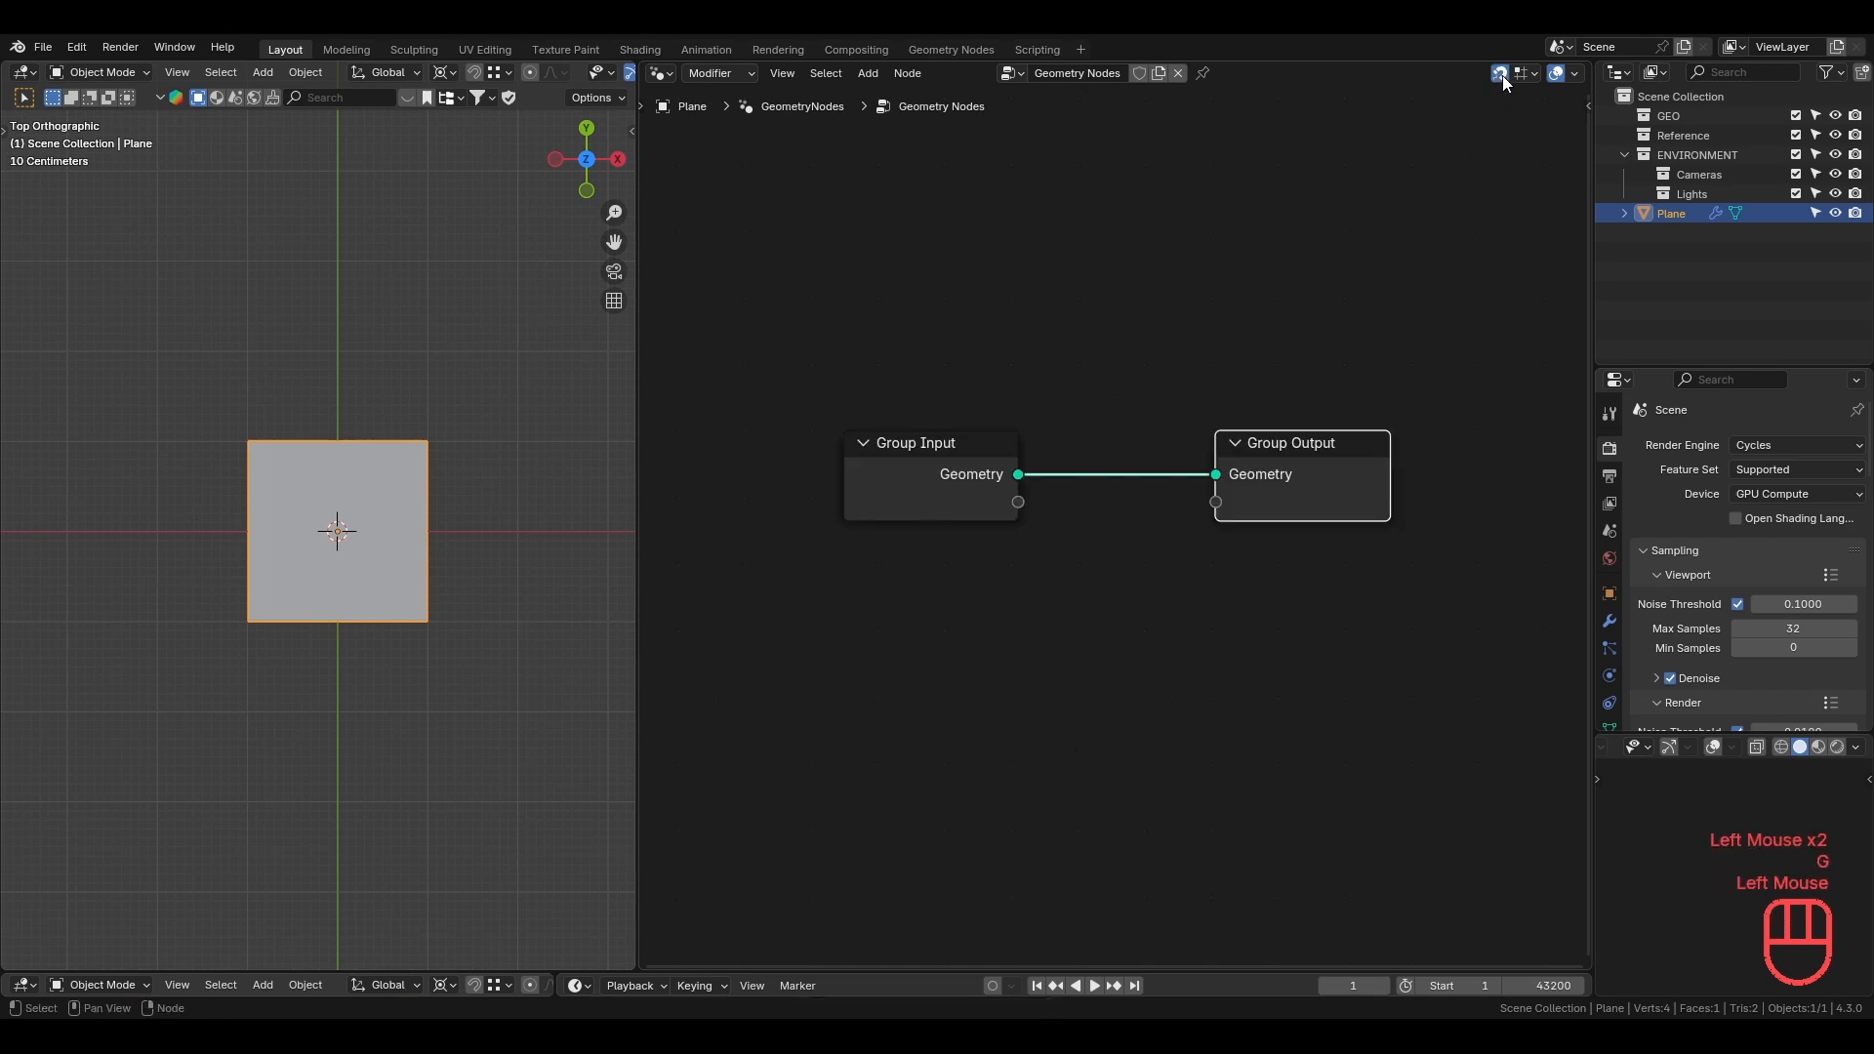
Replace the Group Input node with a Curve Line node and connect its curve to the Group Output's Geometry.
click(994, 448)
key(x)
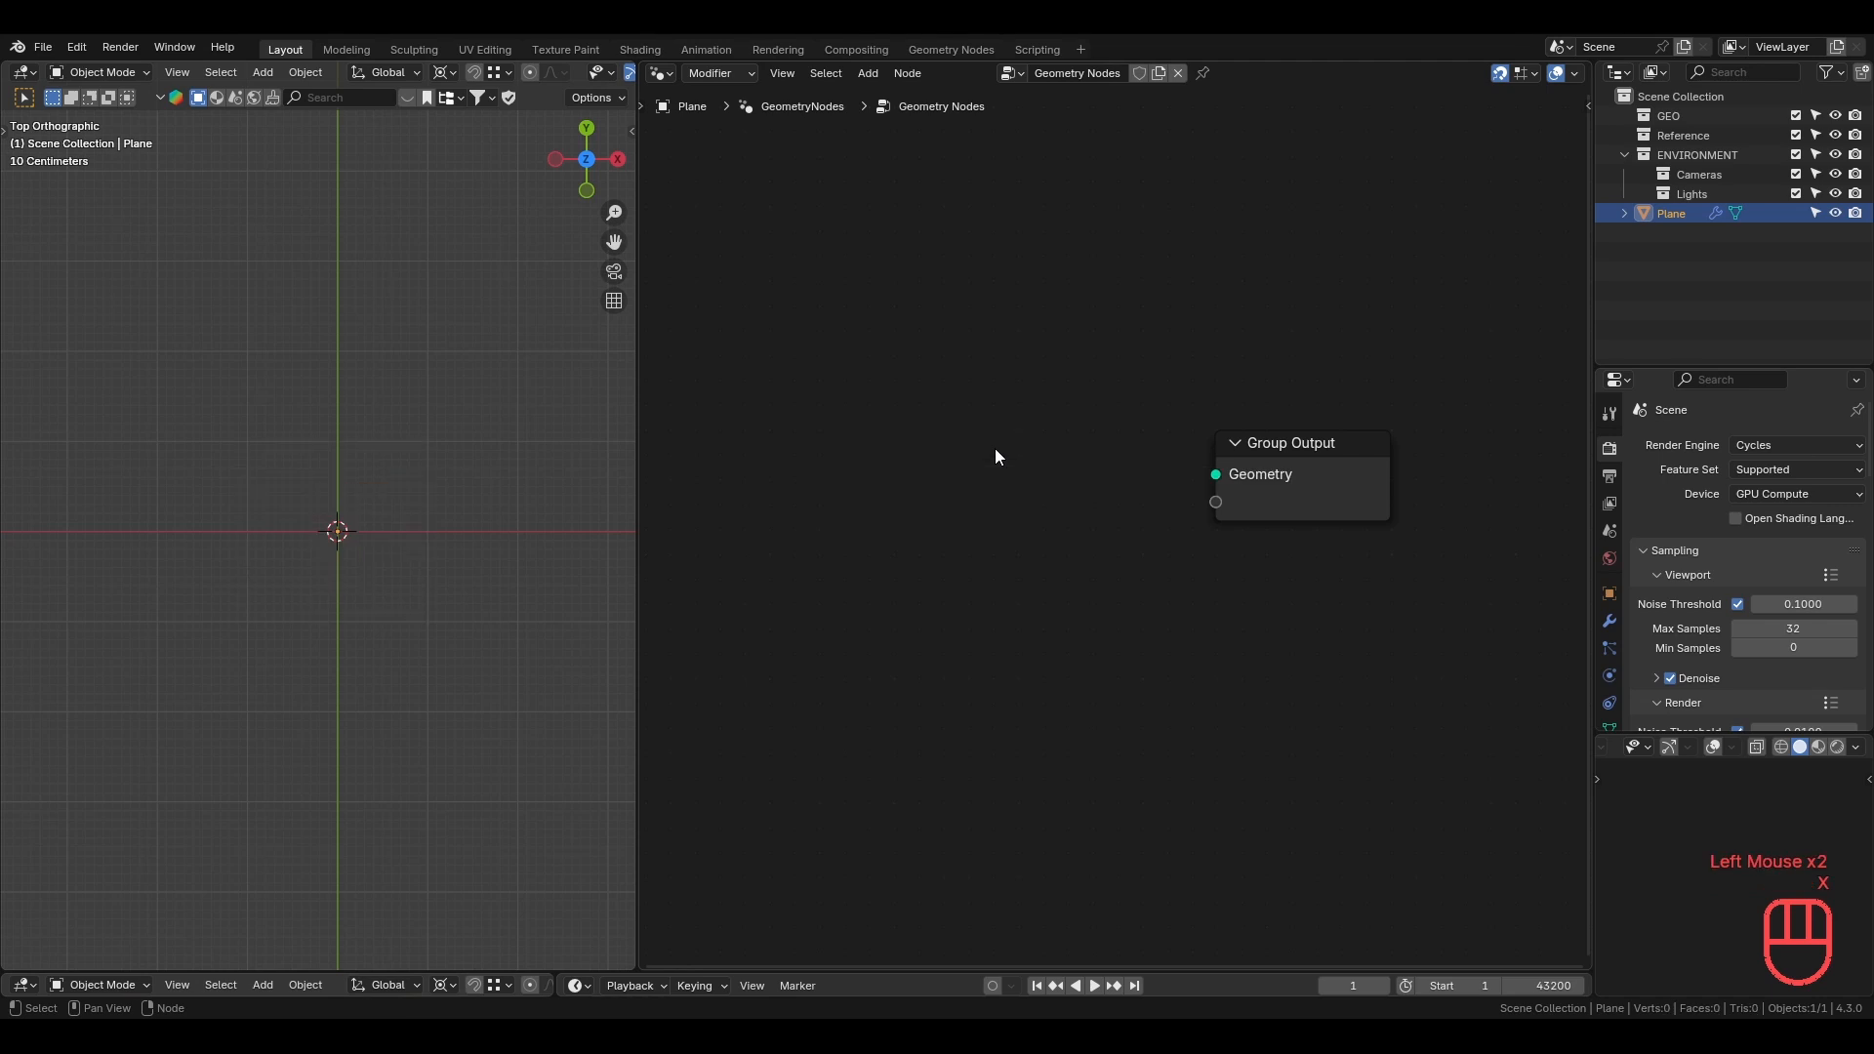
shift+middle_drag(993, 429, 1163, 425)
key(shift+a)
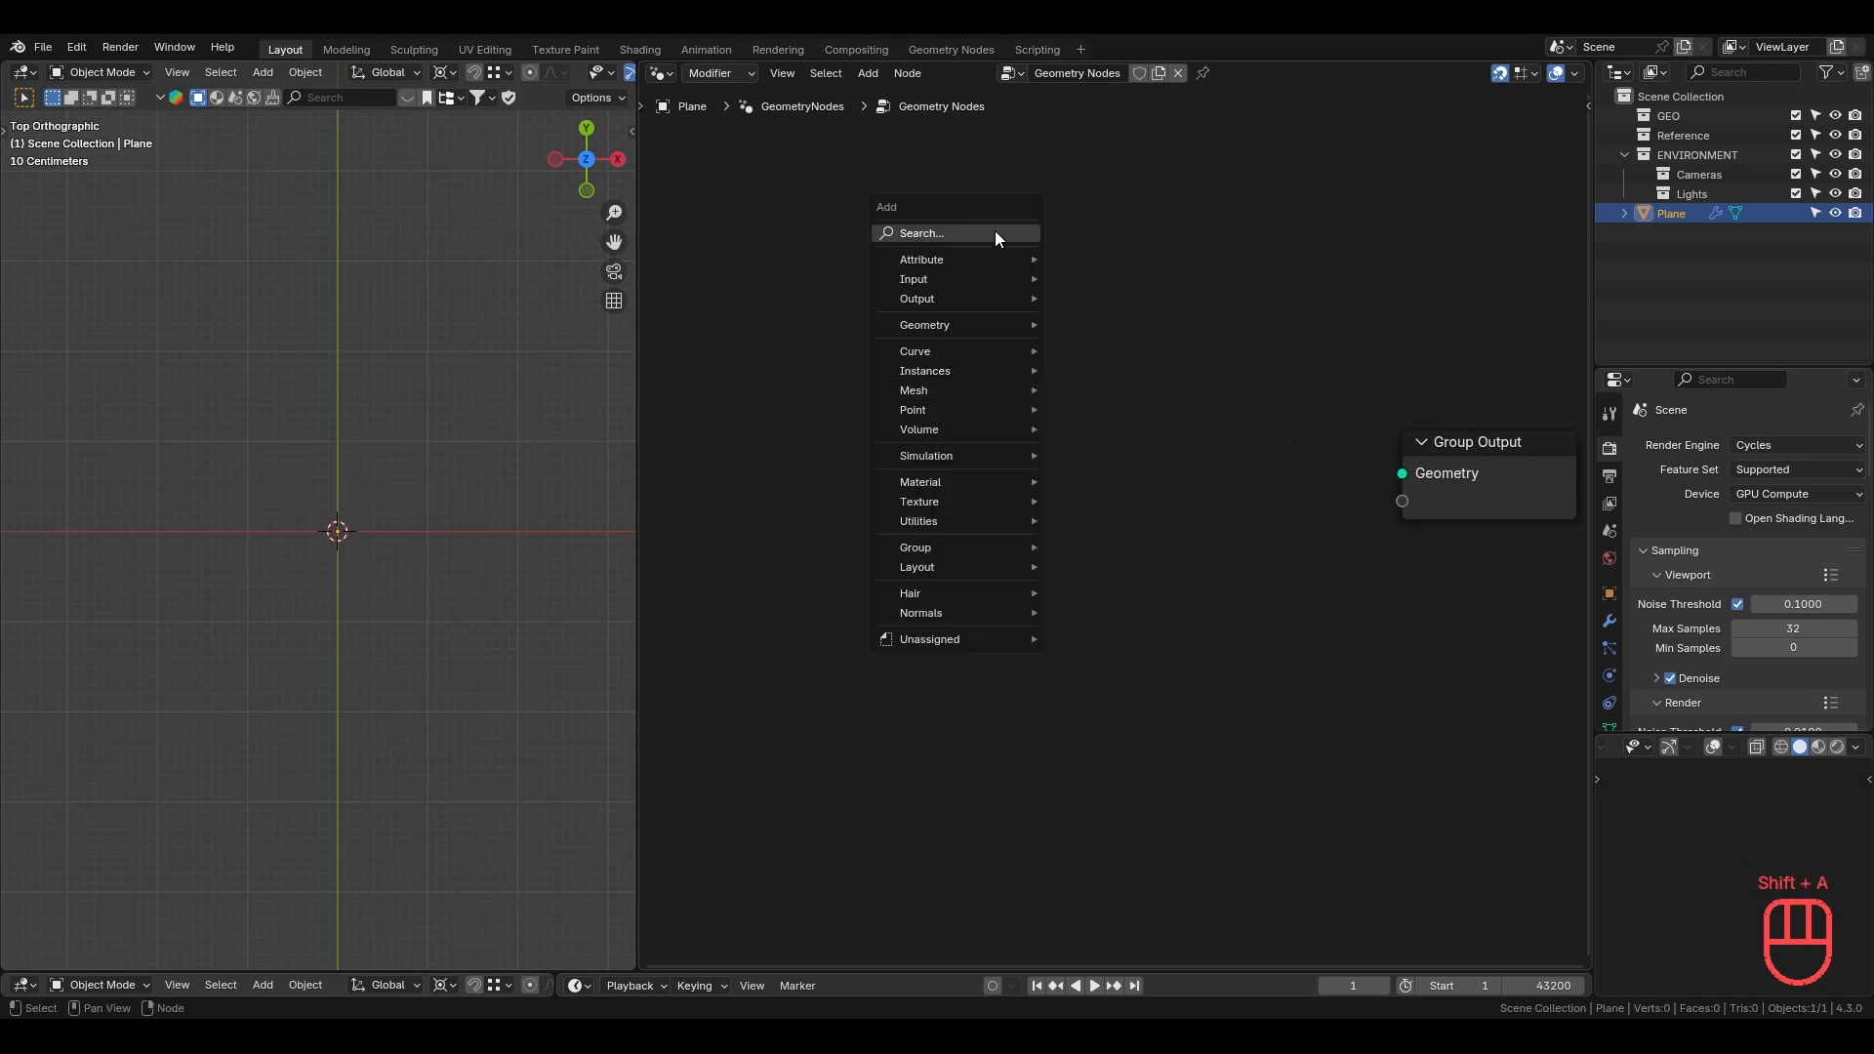
click(994, 230)
text(curve line)
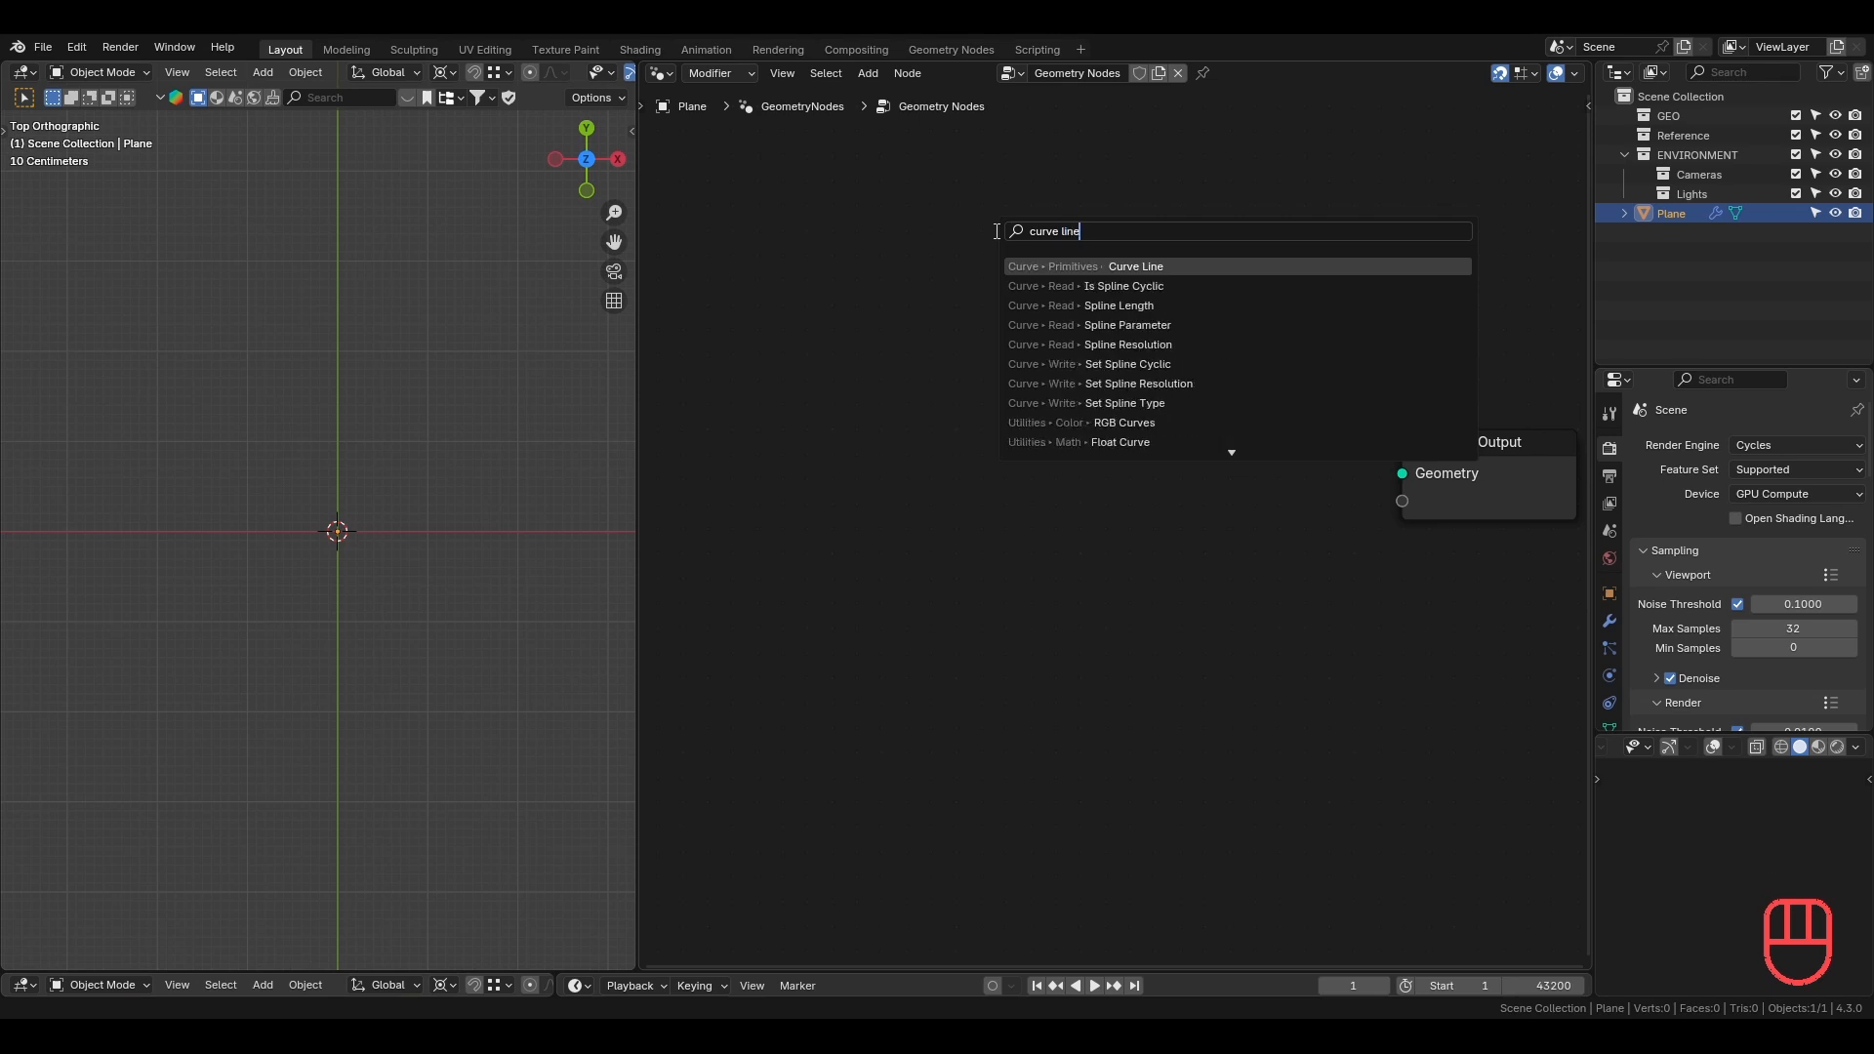
key(Return)
click(857, 406)
drag(1031, 448, 1381, 466)
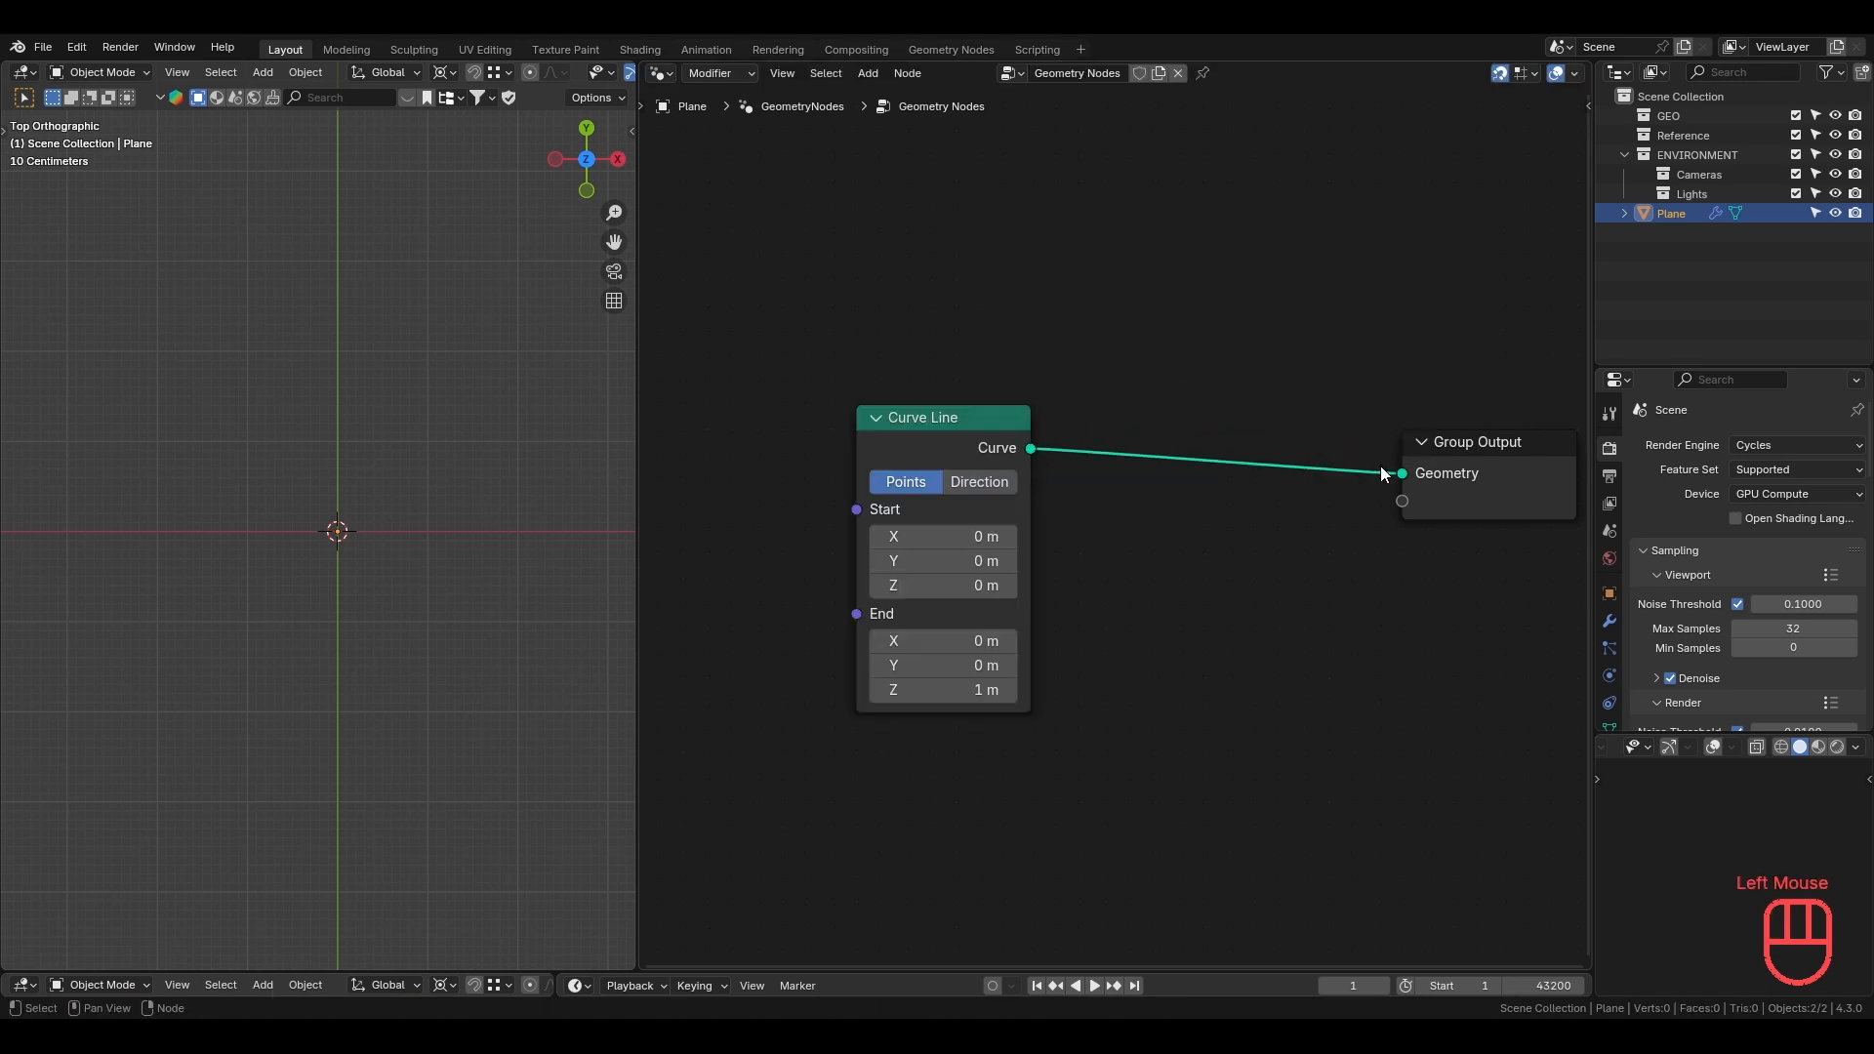
Set the Curve Line's End point to X 1 m, Y 0 m and Z 0 m.
drag(974, 665, 974, 691)
click(1138, 671)
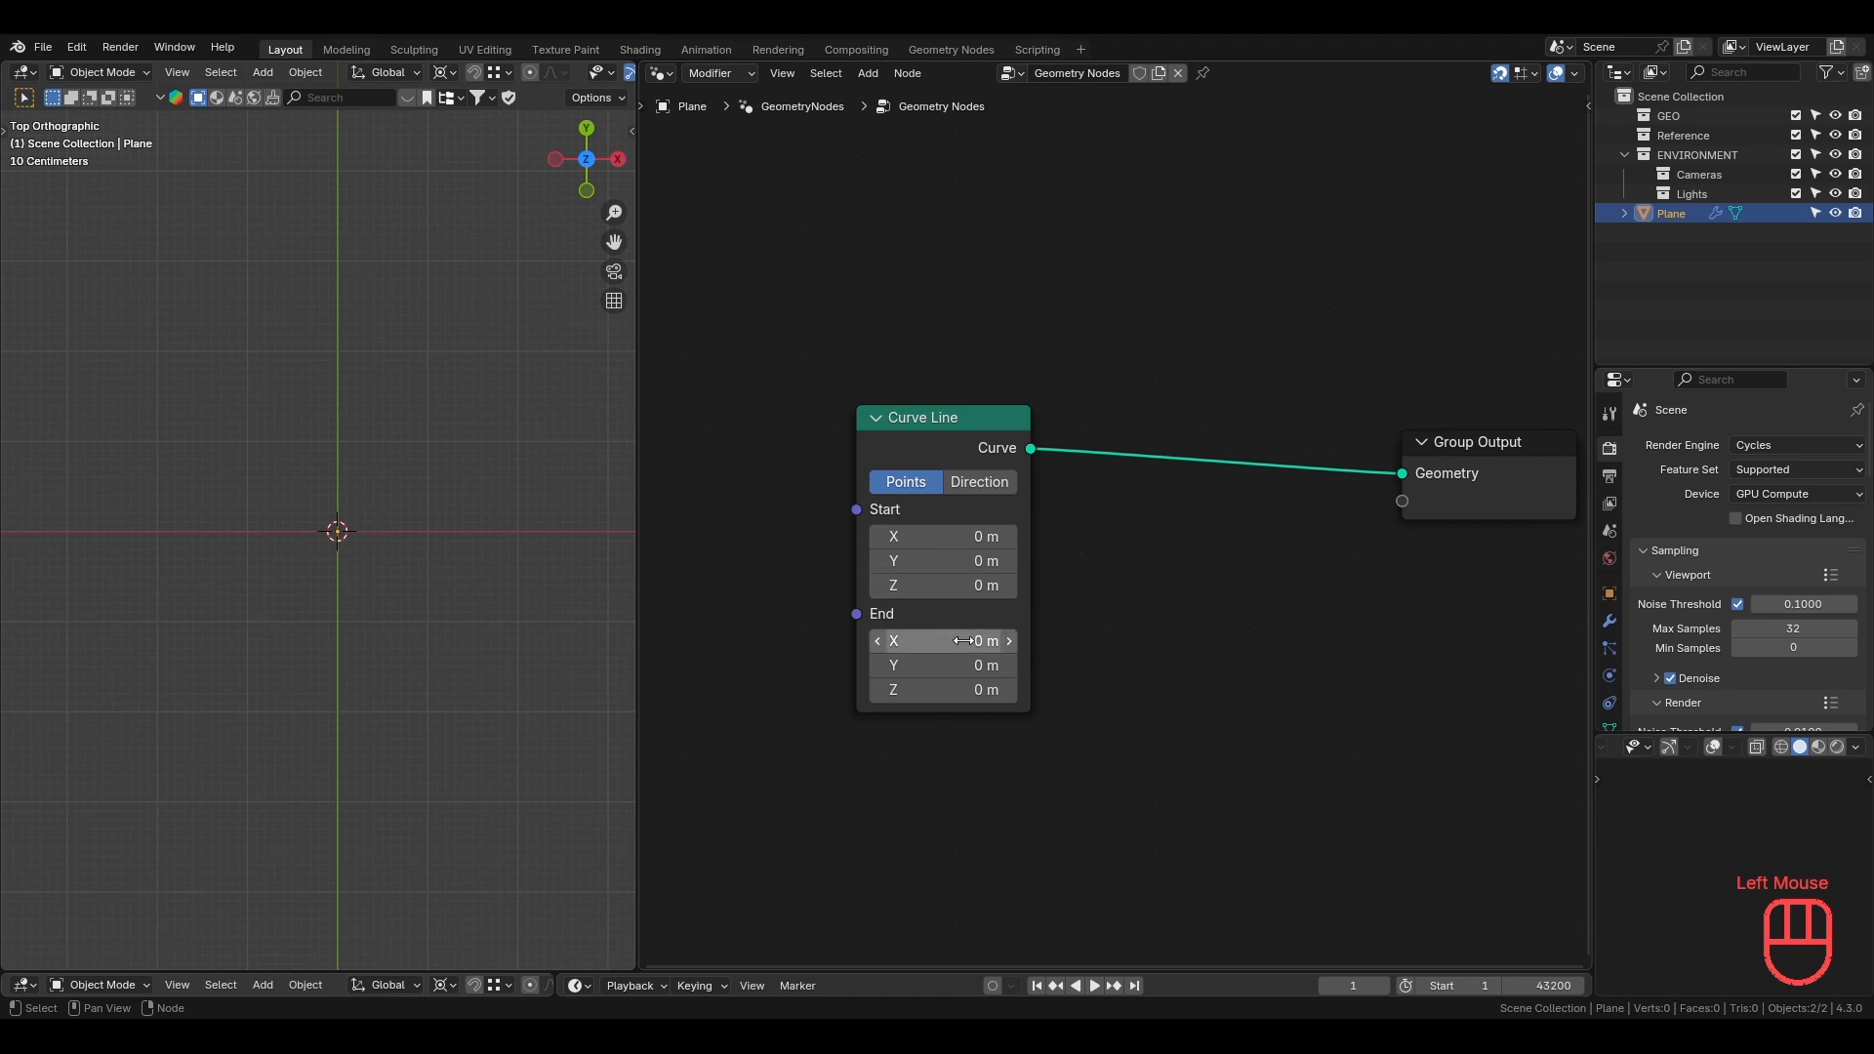
double_click(928, 641)
text(1)
click(1115, 662)
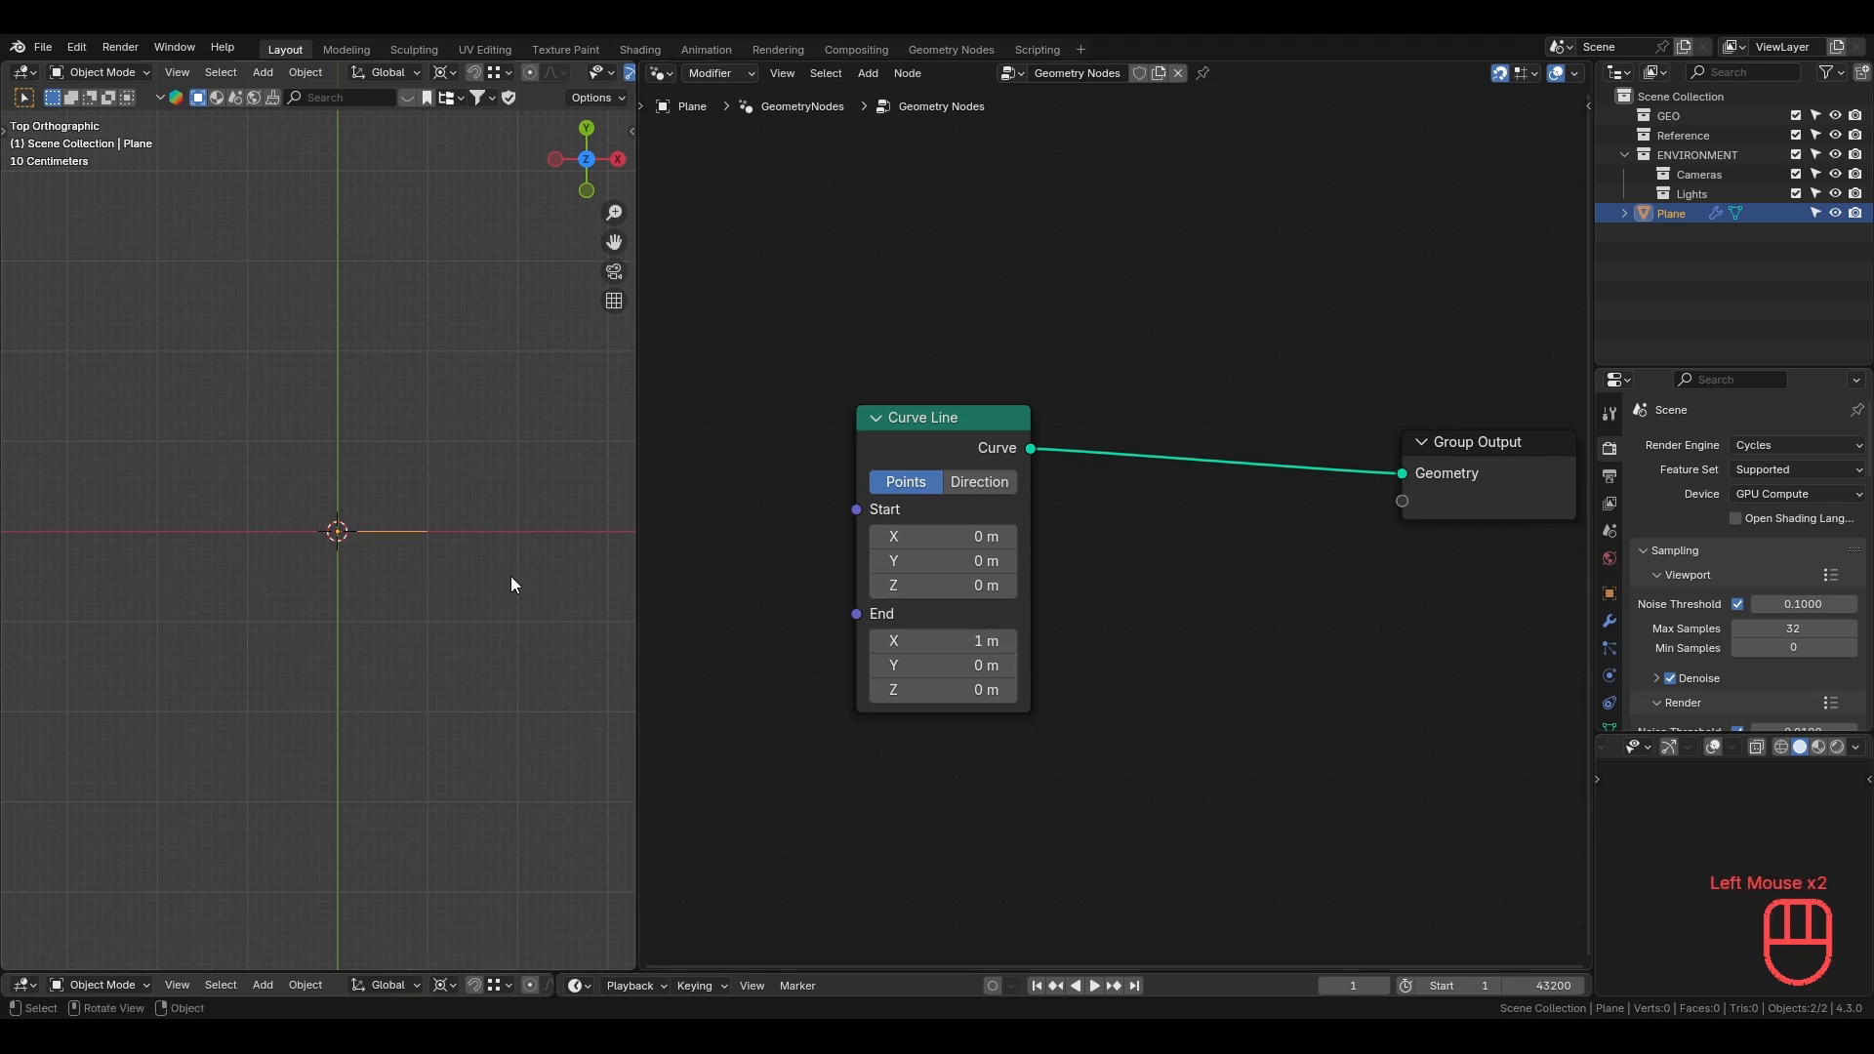
Duplicate the Curve Line node and place the copy directly below the original.
shift+middle_drag(586, 541, 465, 548)
middle_drag(1103, 659, 1121, 509)
click(1026, 356)
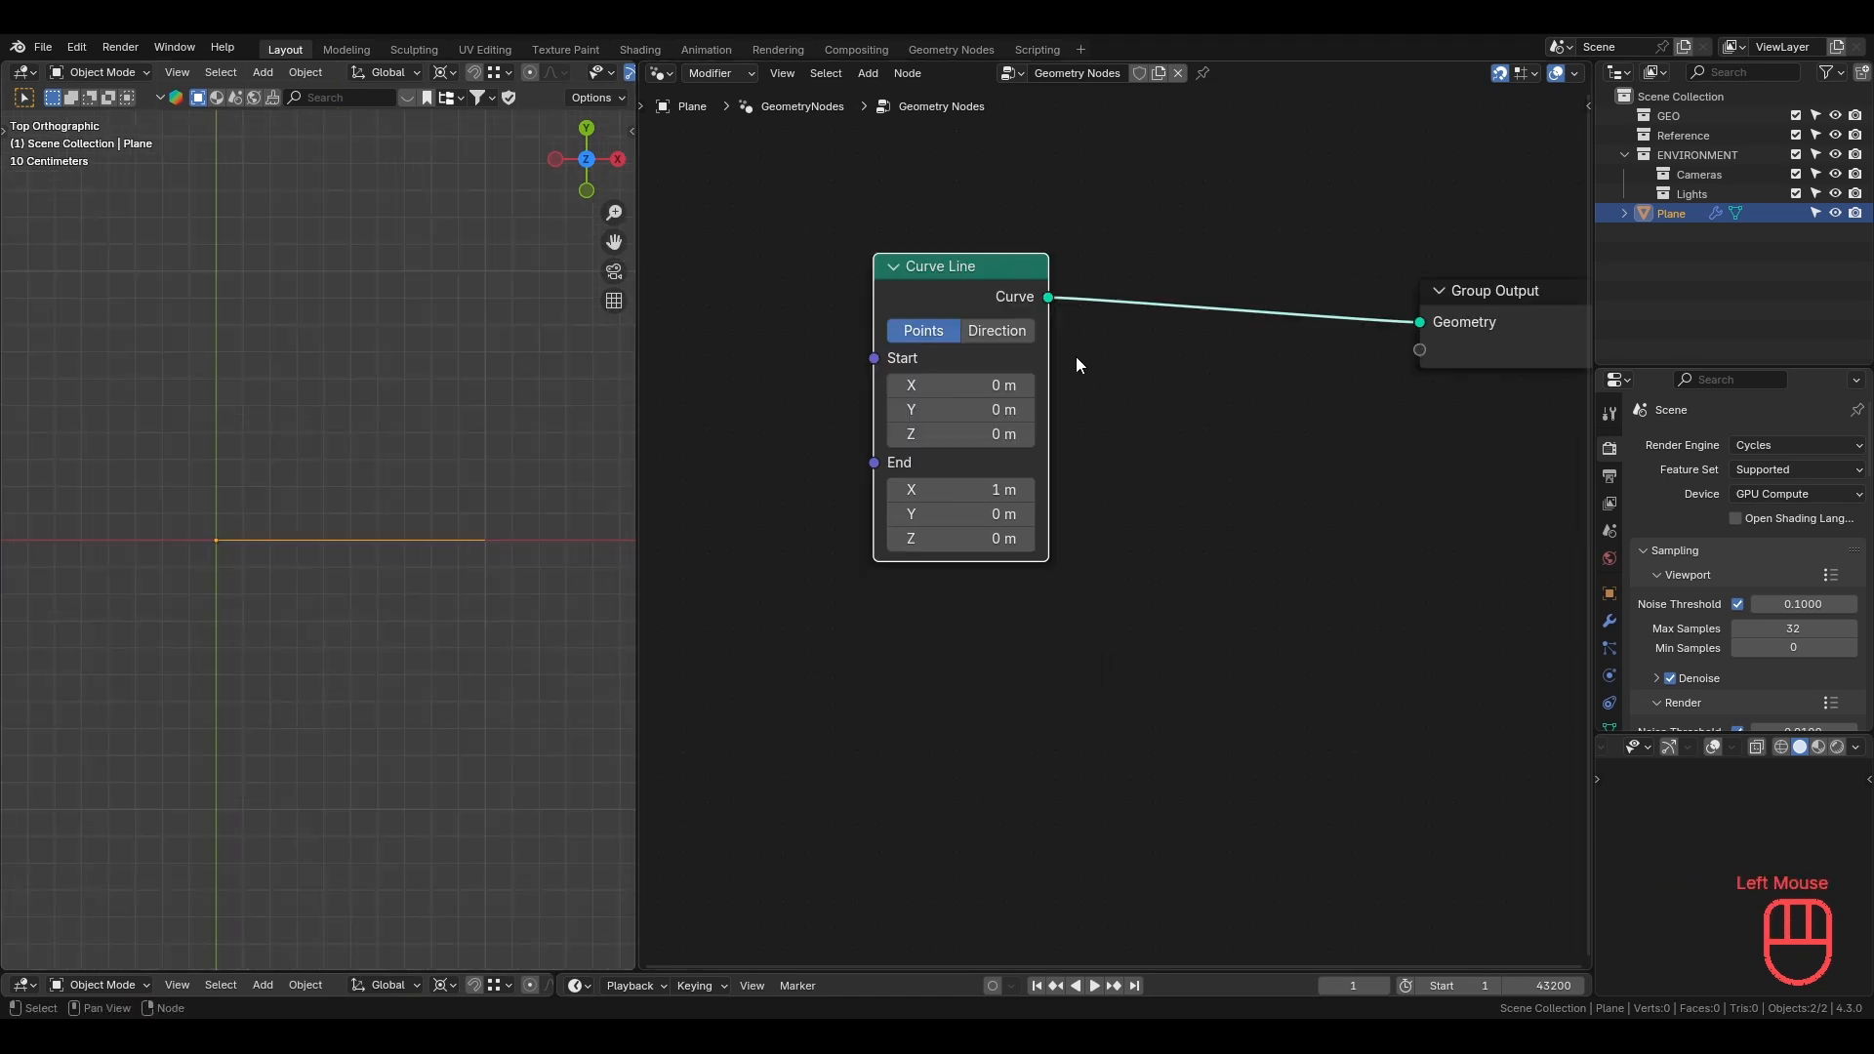
key(shift+d)
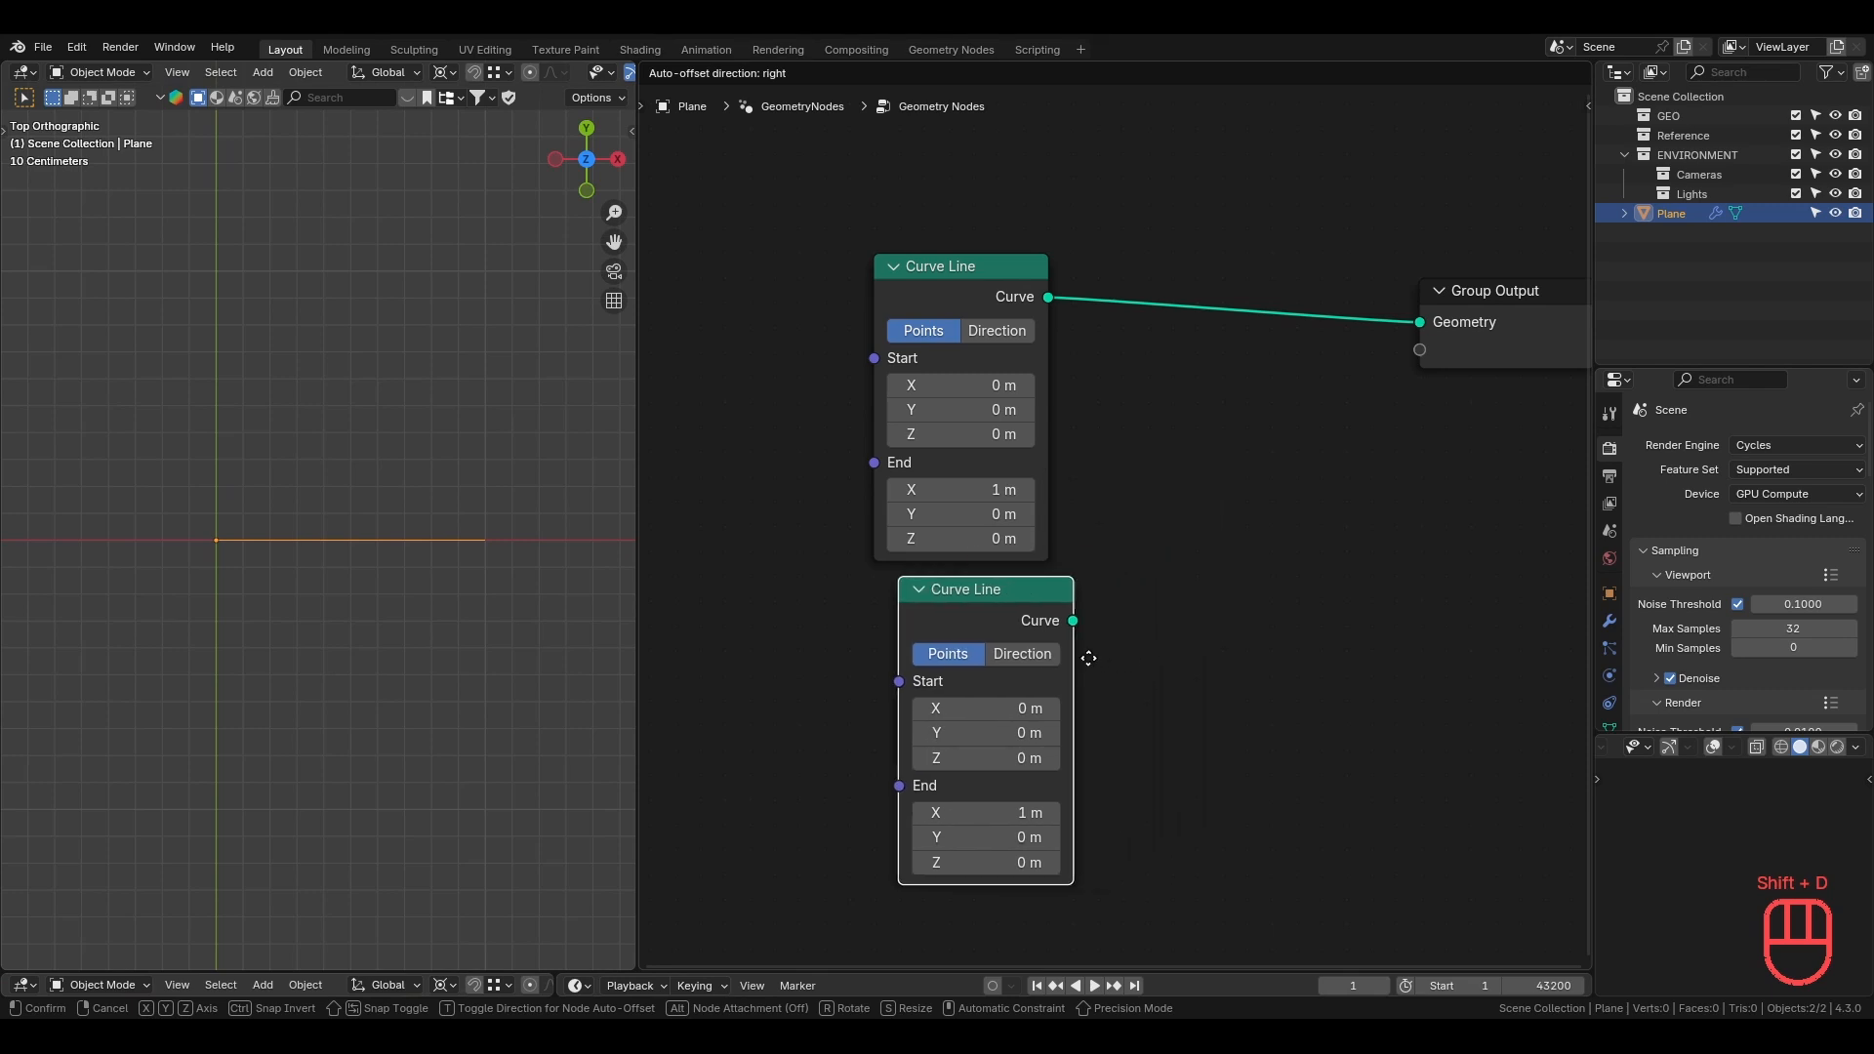
click(1082, 654)
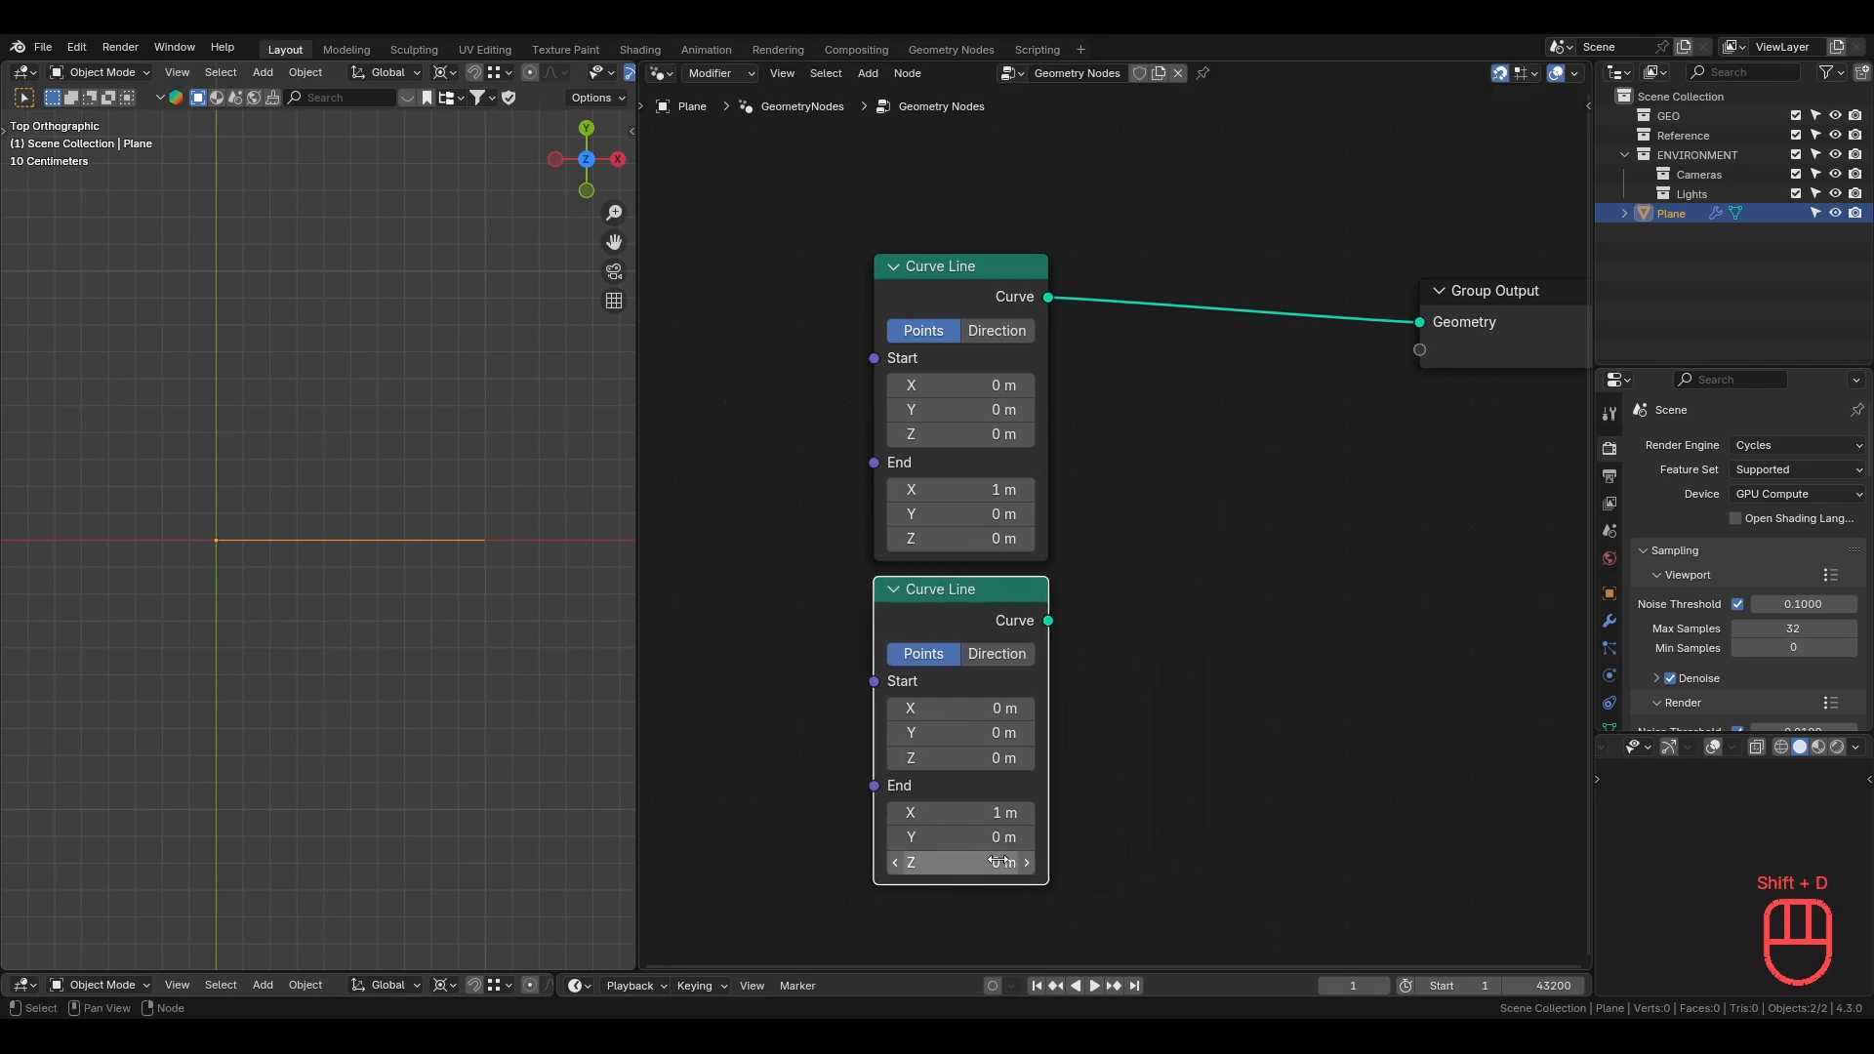
Zero the lower Curve Line's End point, set its Start X to 1 m, and route it to the Group Output.
drag(961, 813, 961, 863)
click(1187, 818)
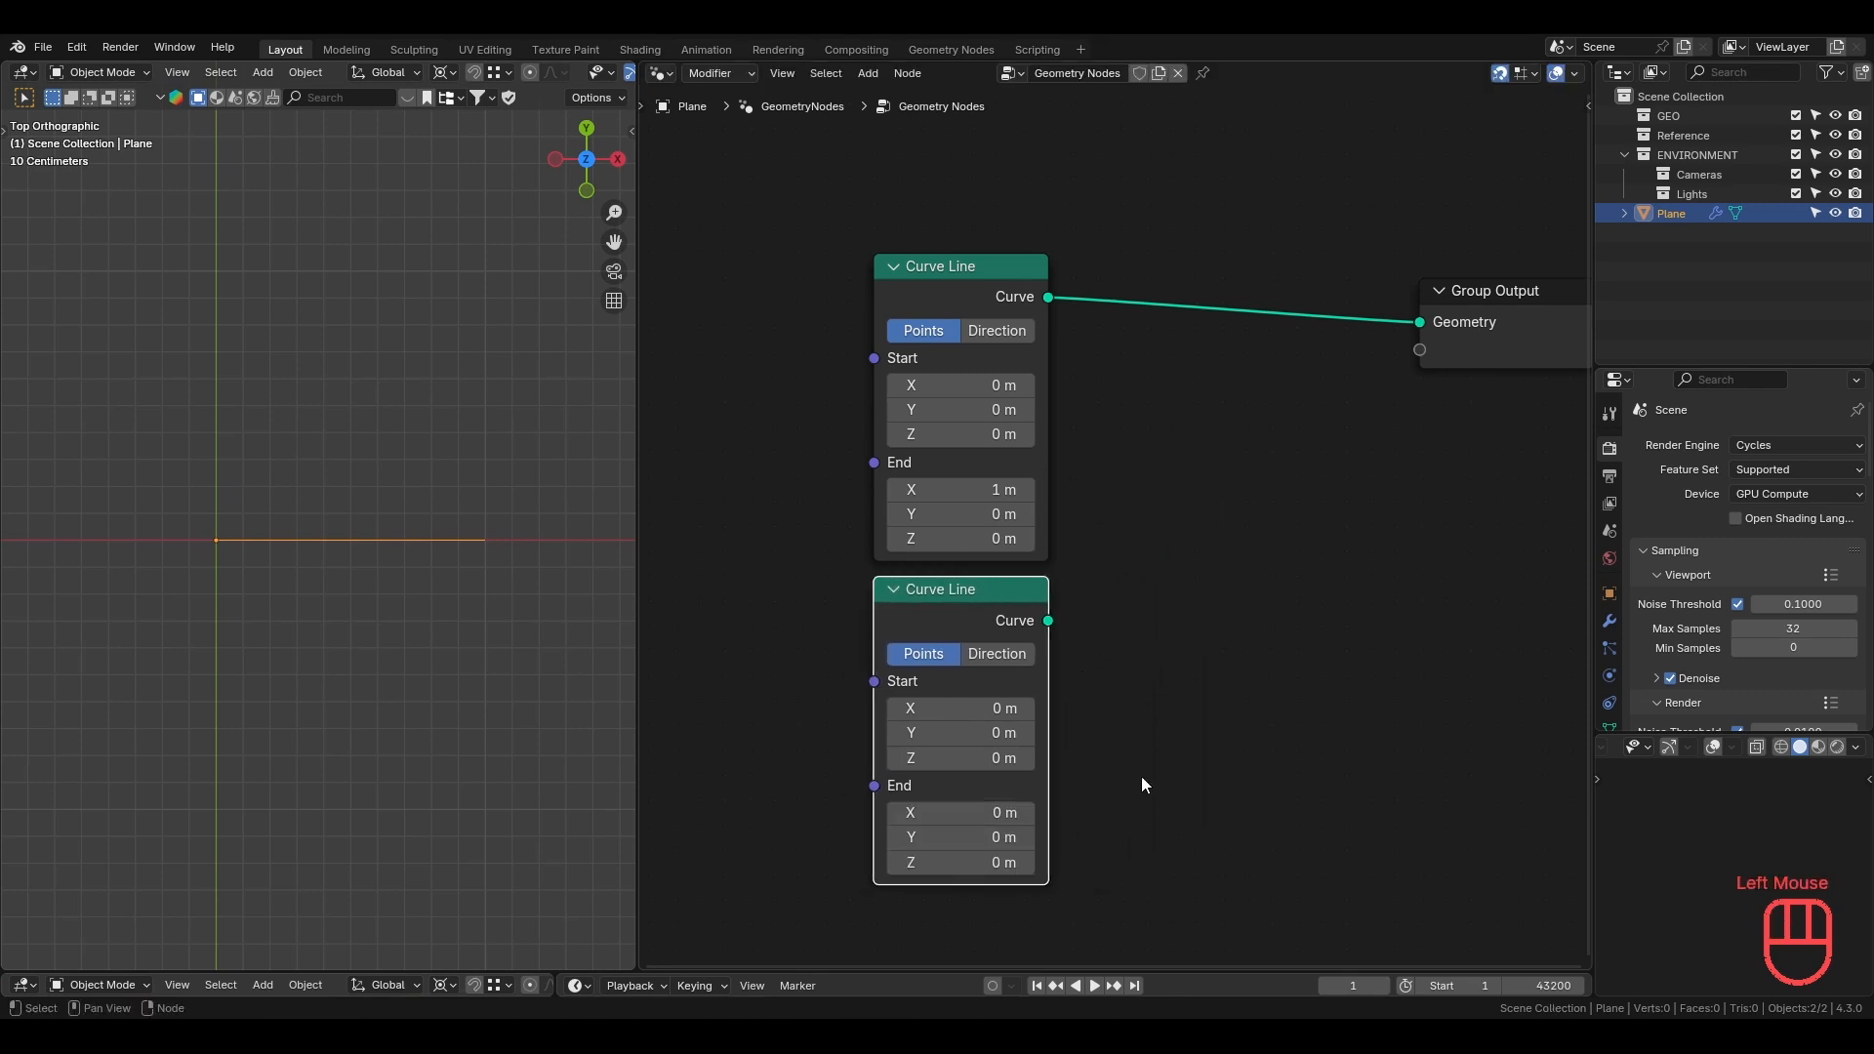
click(998, 710)
text(1)
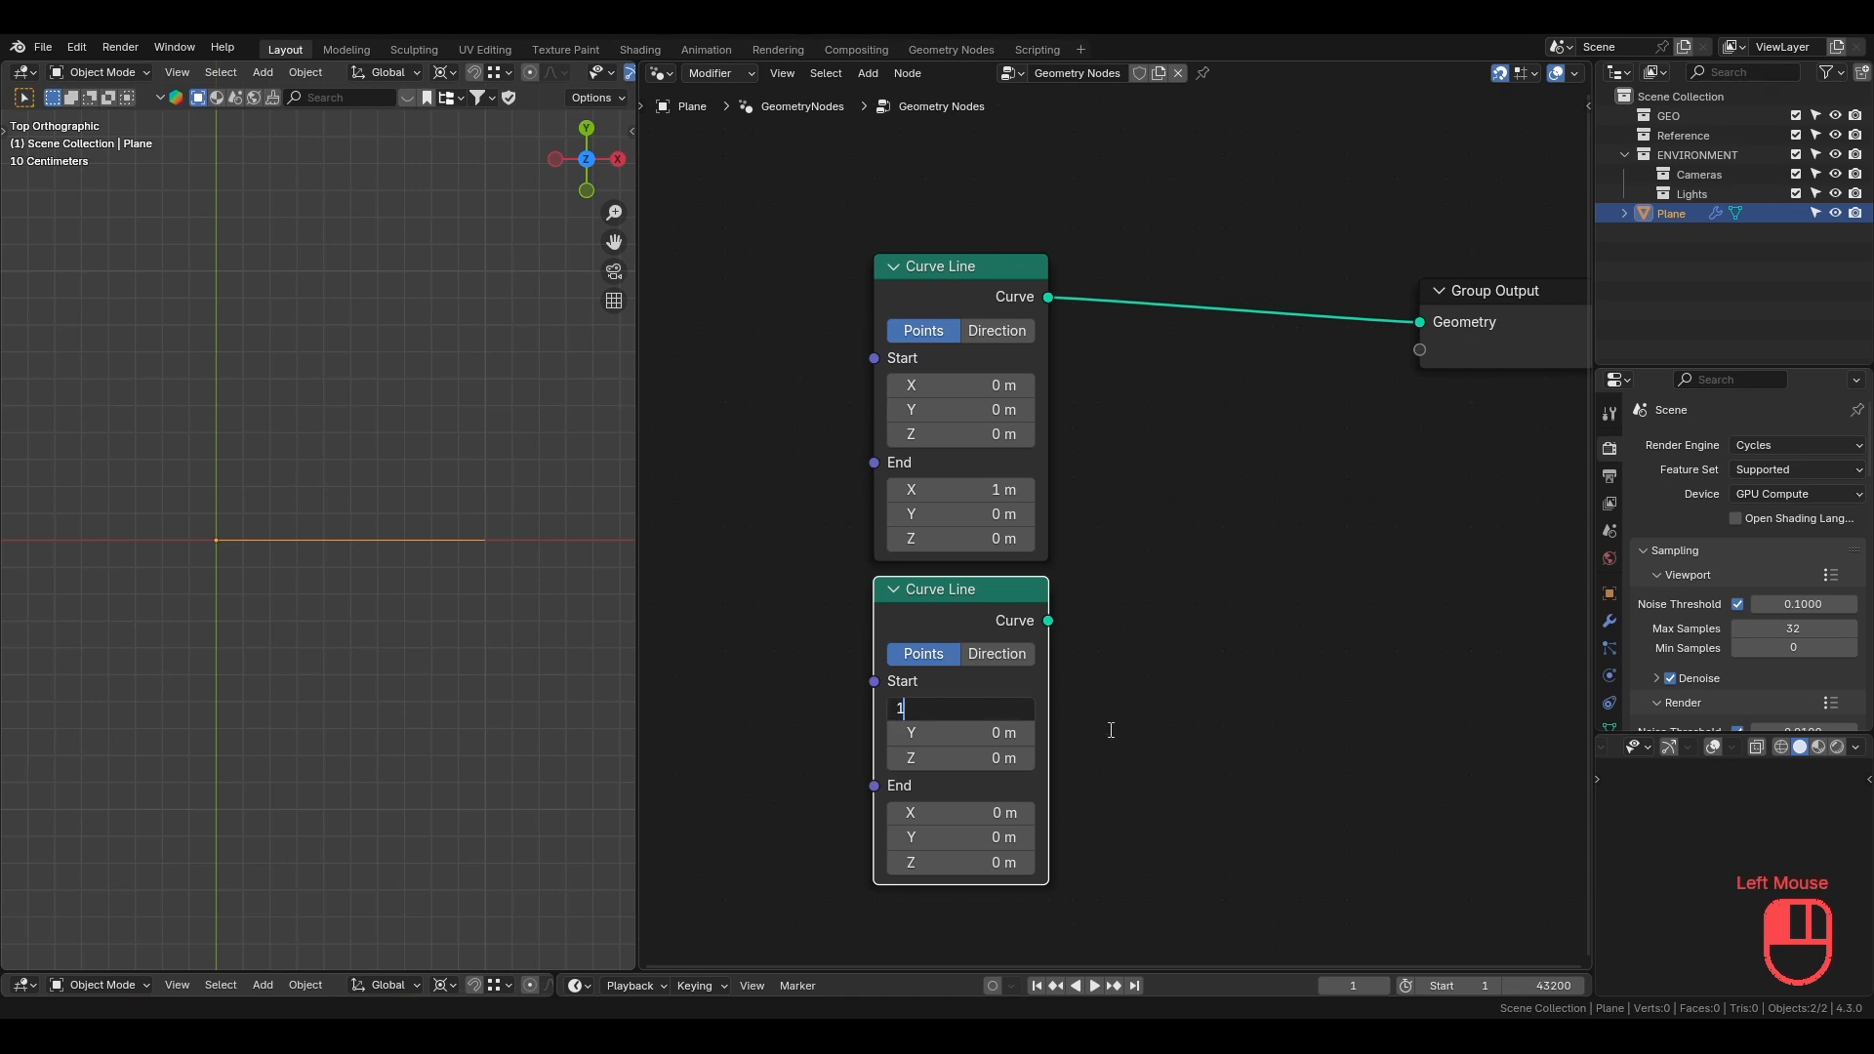
click(1110, 729)
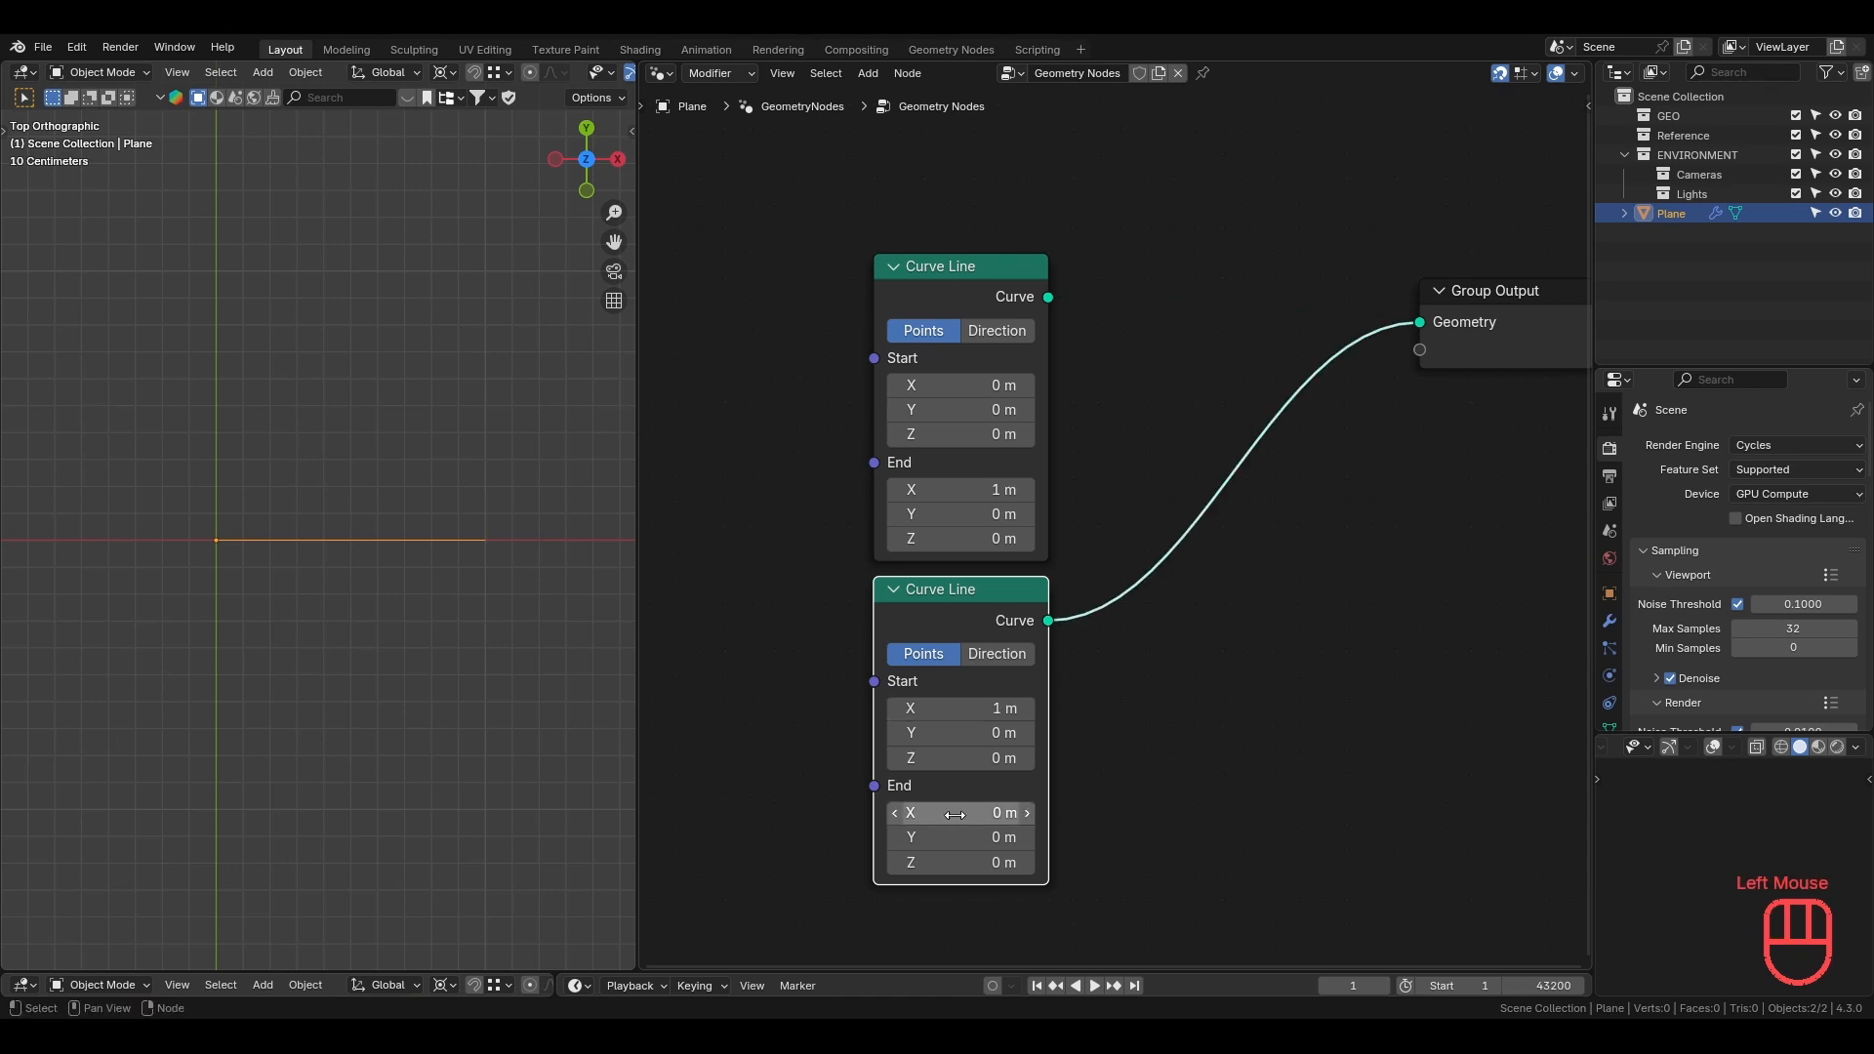
Set the lower Curve Line's End point to X 1 m and Y -1 m.
click(1008, 814)
text(1)
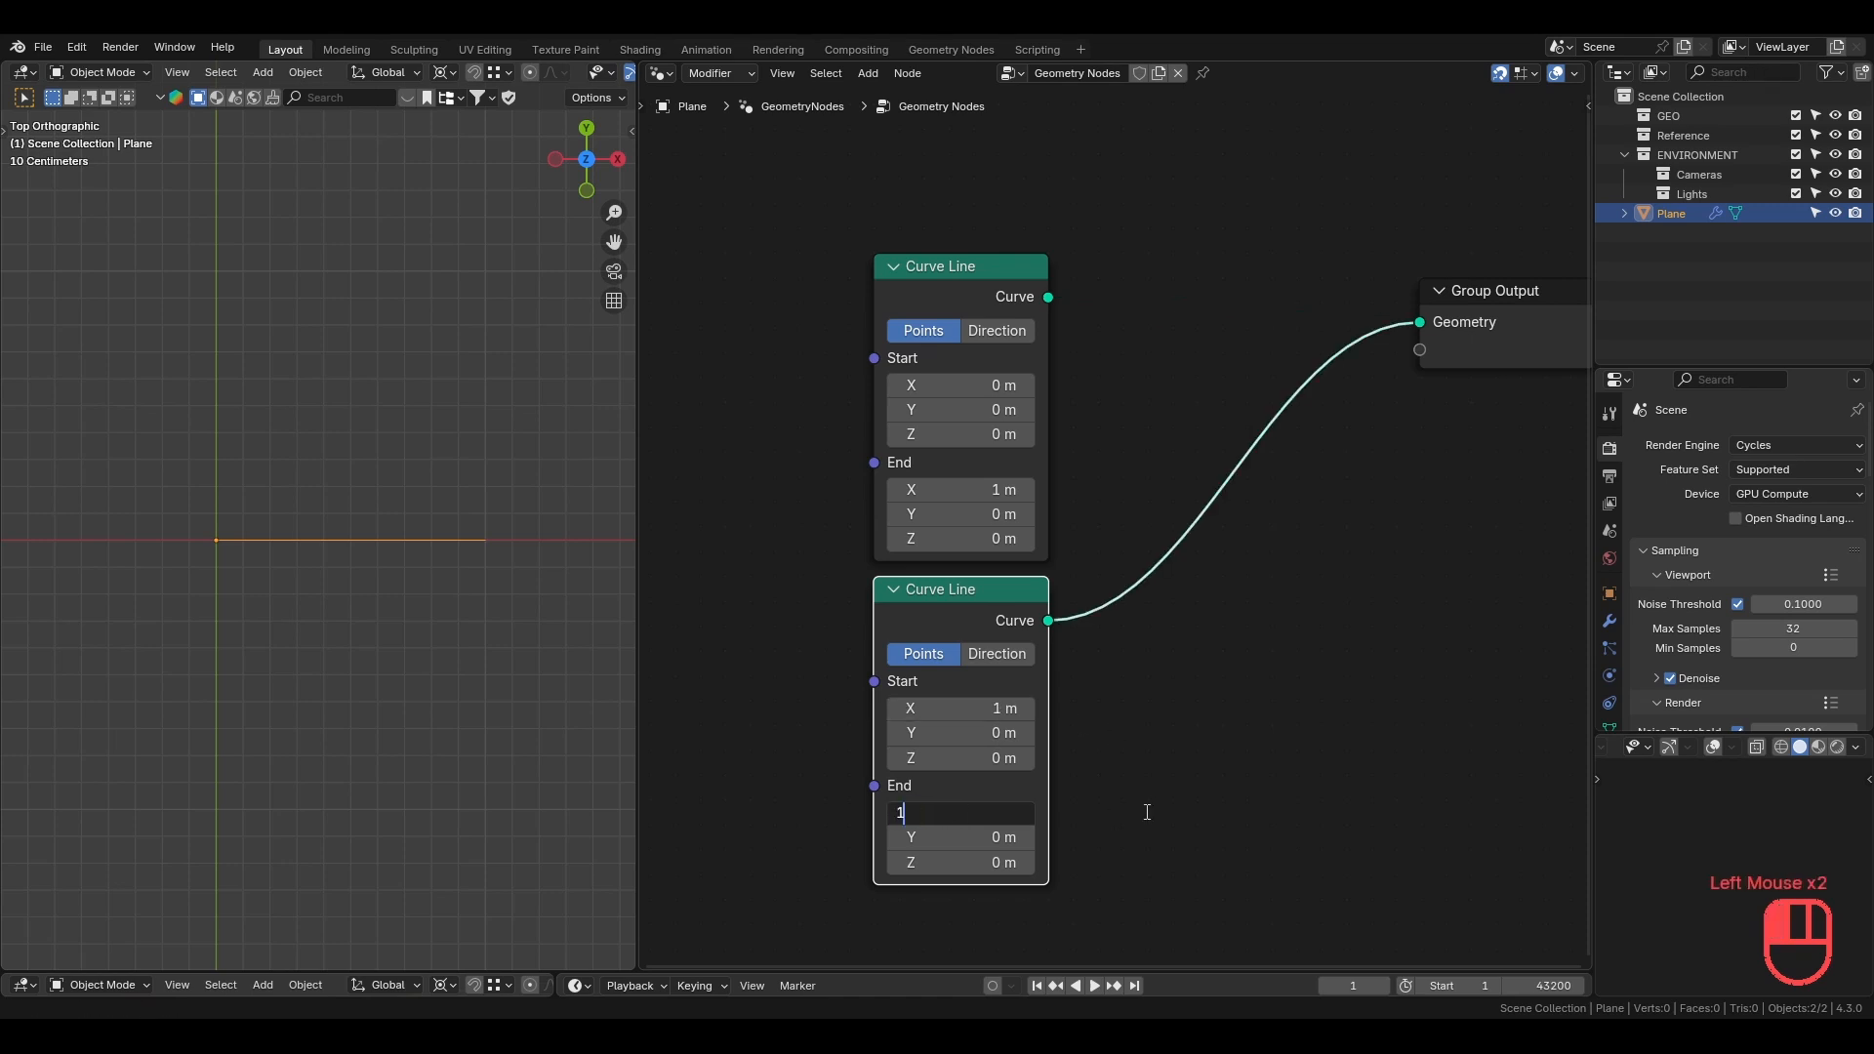
click(1146, 813)
click(1009, 841)
text(-1)
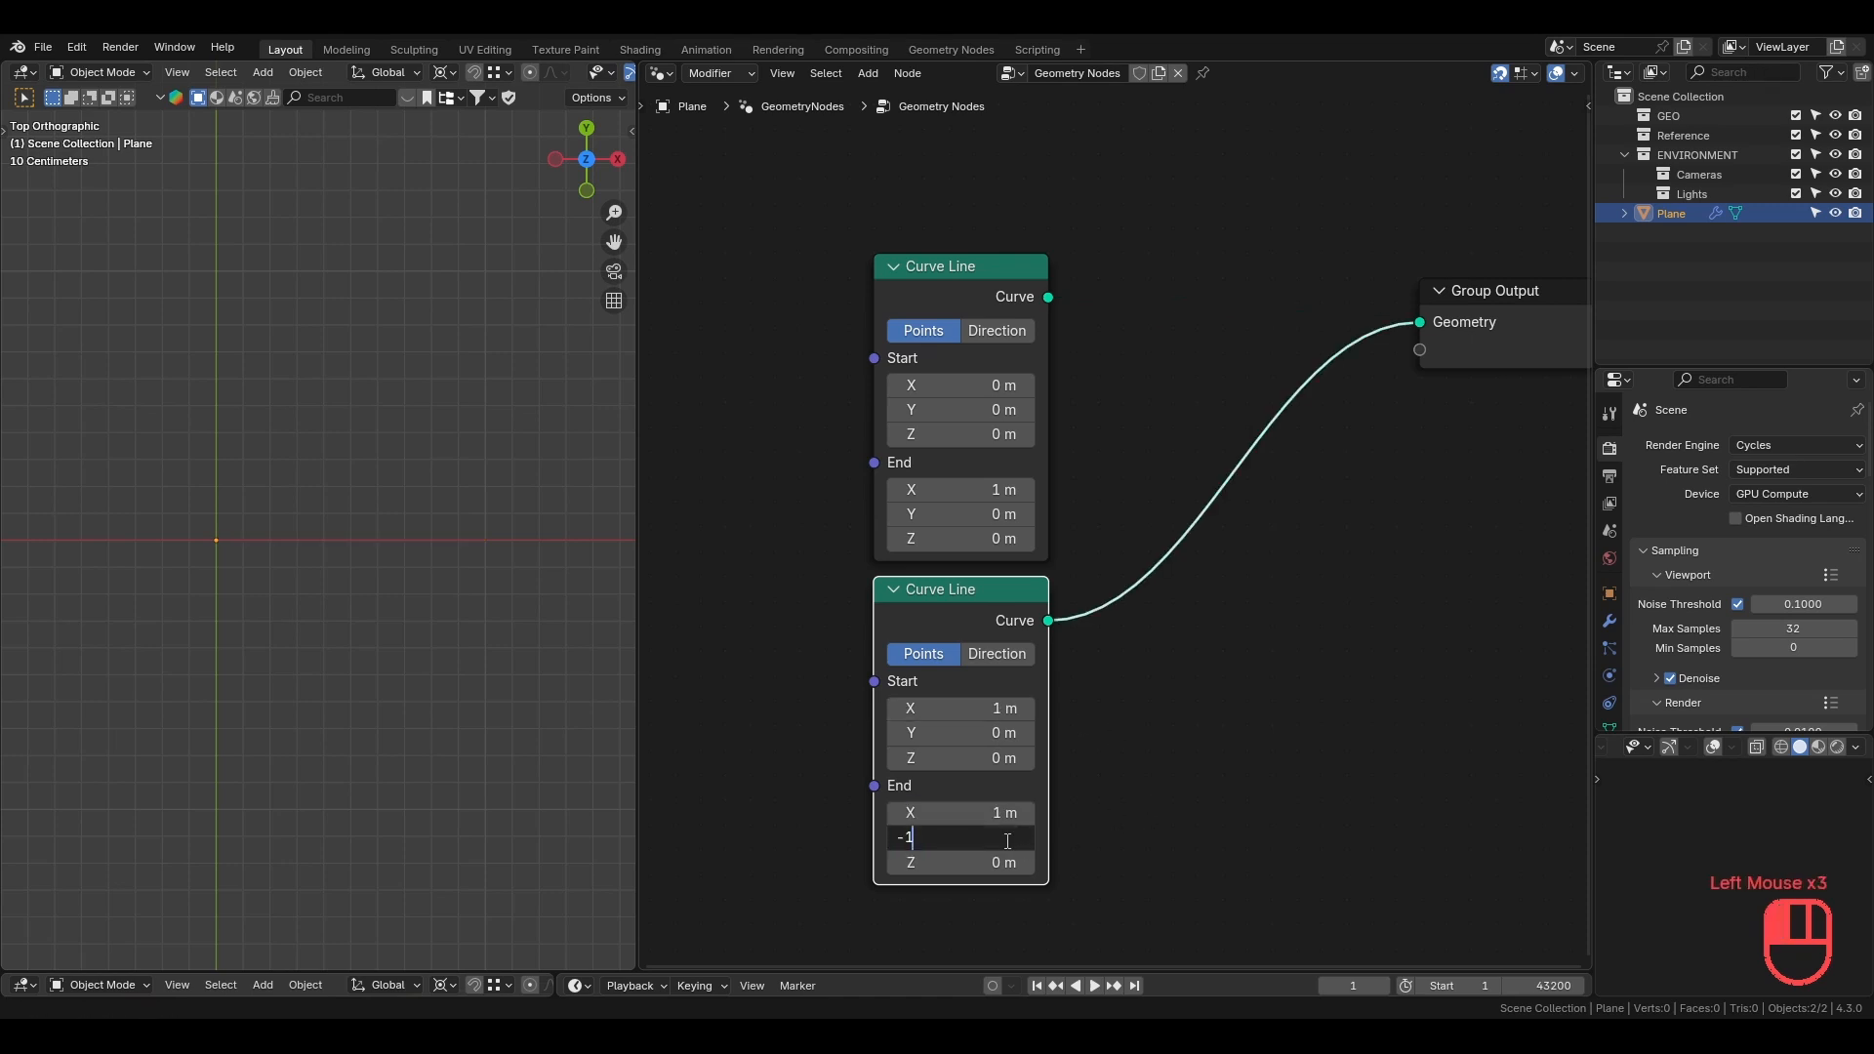
key(Return)
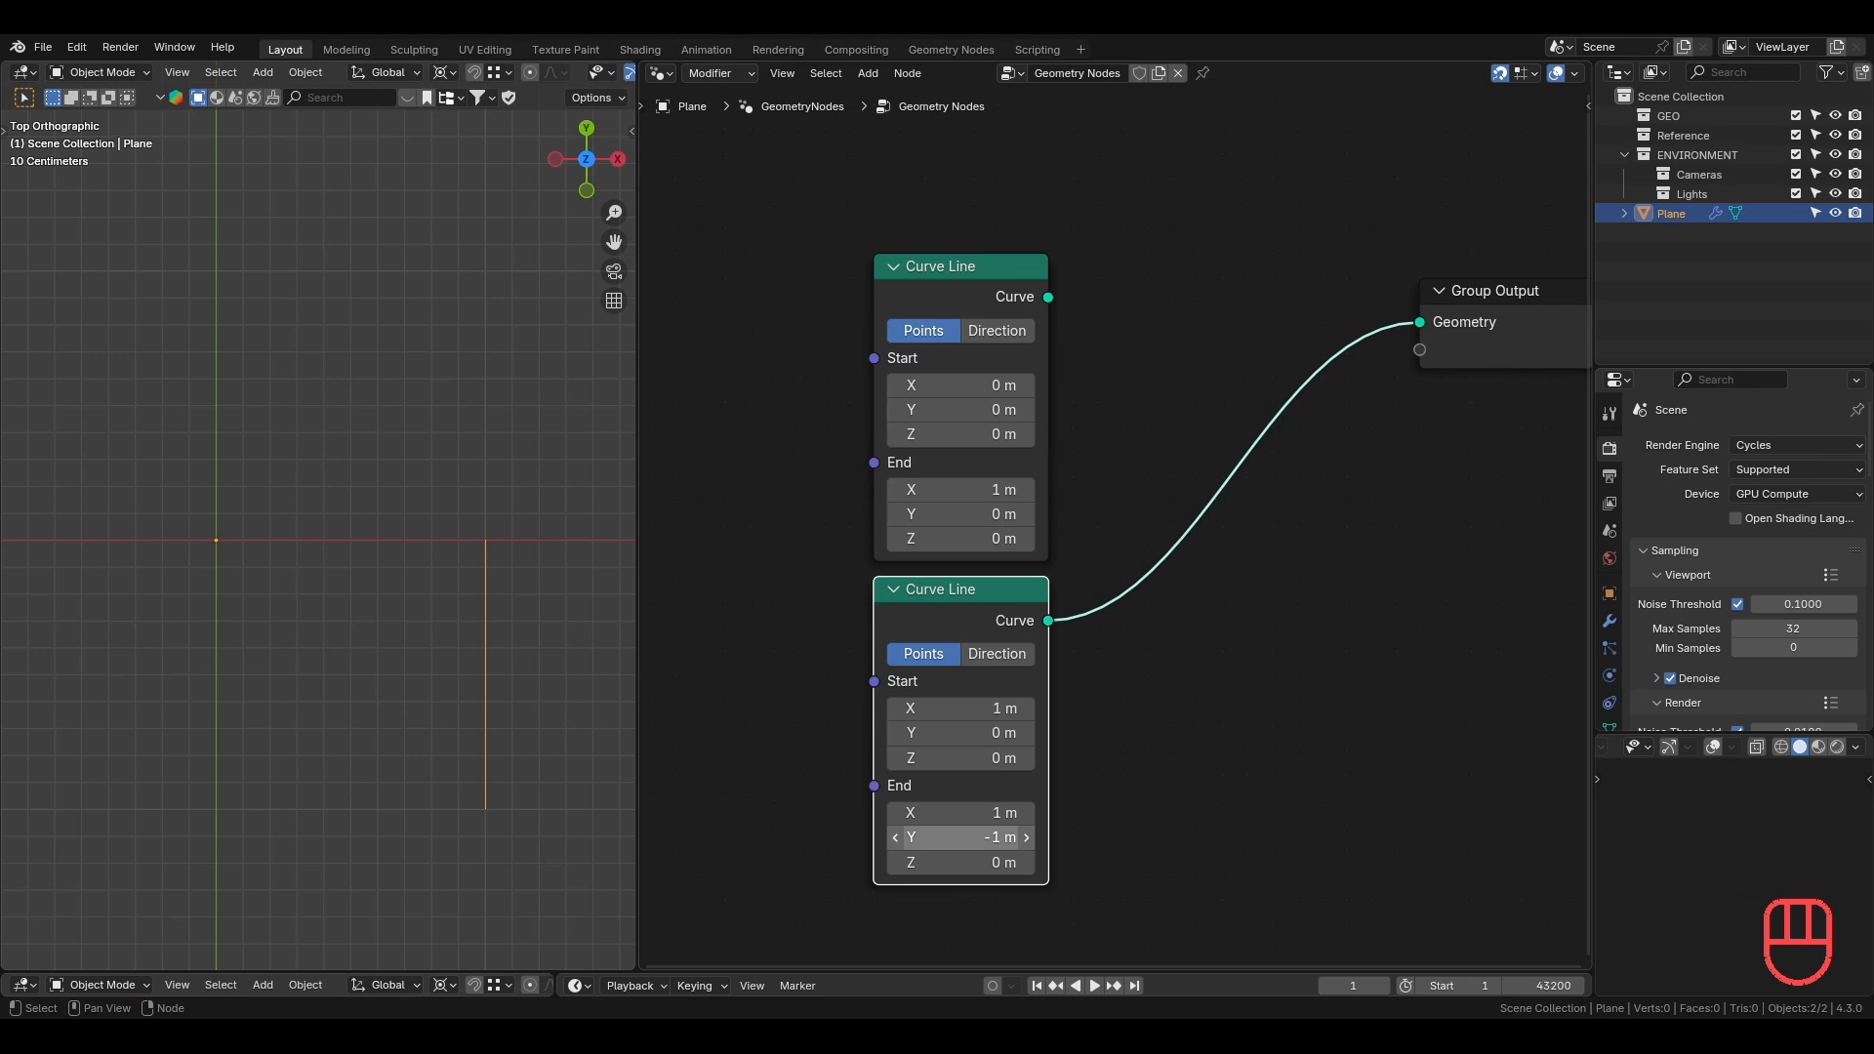
Insert a Join Geometry node before the Group Output and connect the upper Curve Line to it as well.
key(shift+a)
text(join)
key(Return)
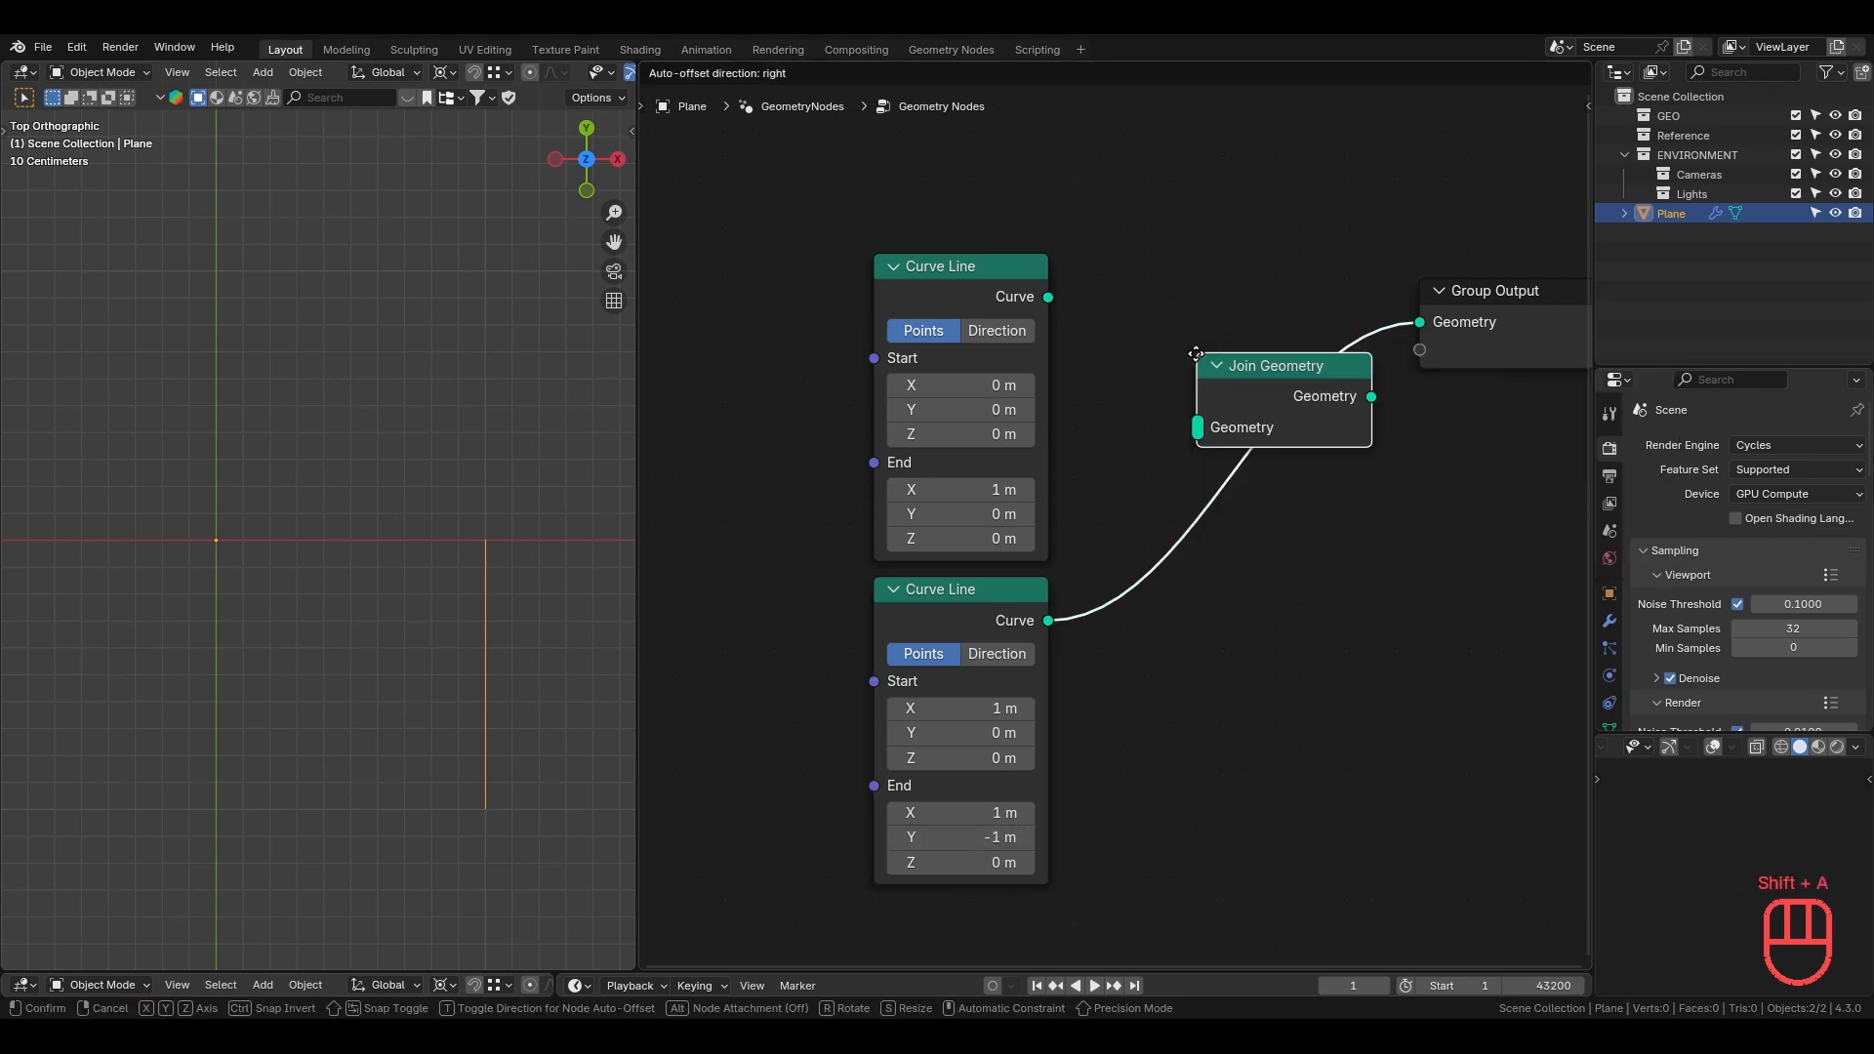
click(1197, 355)
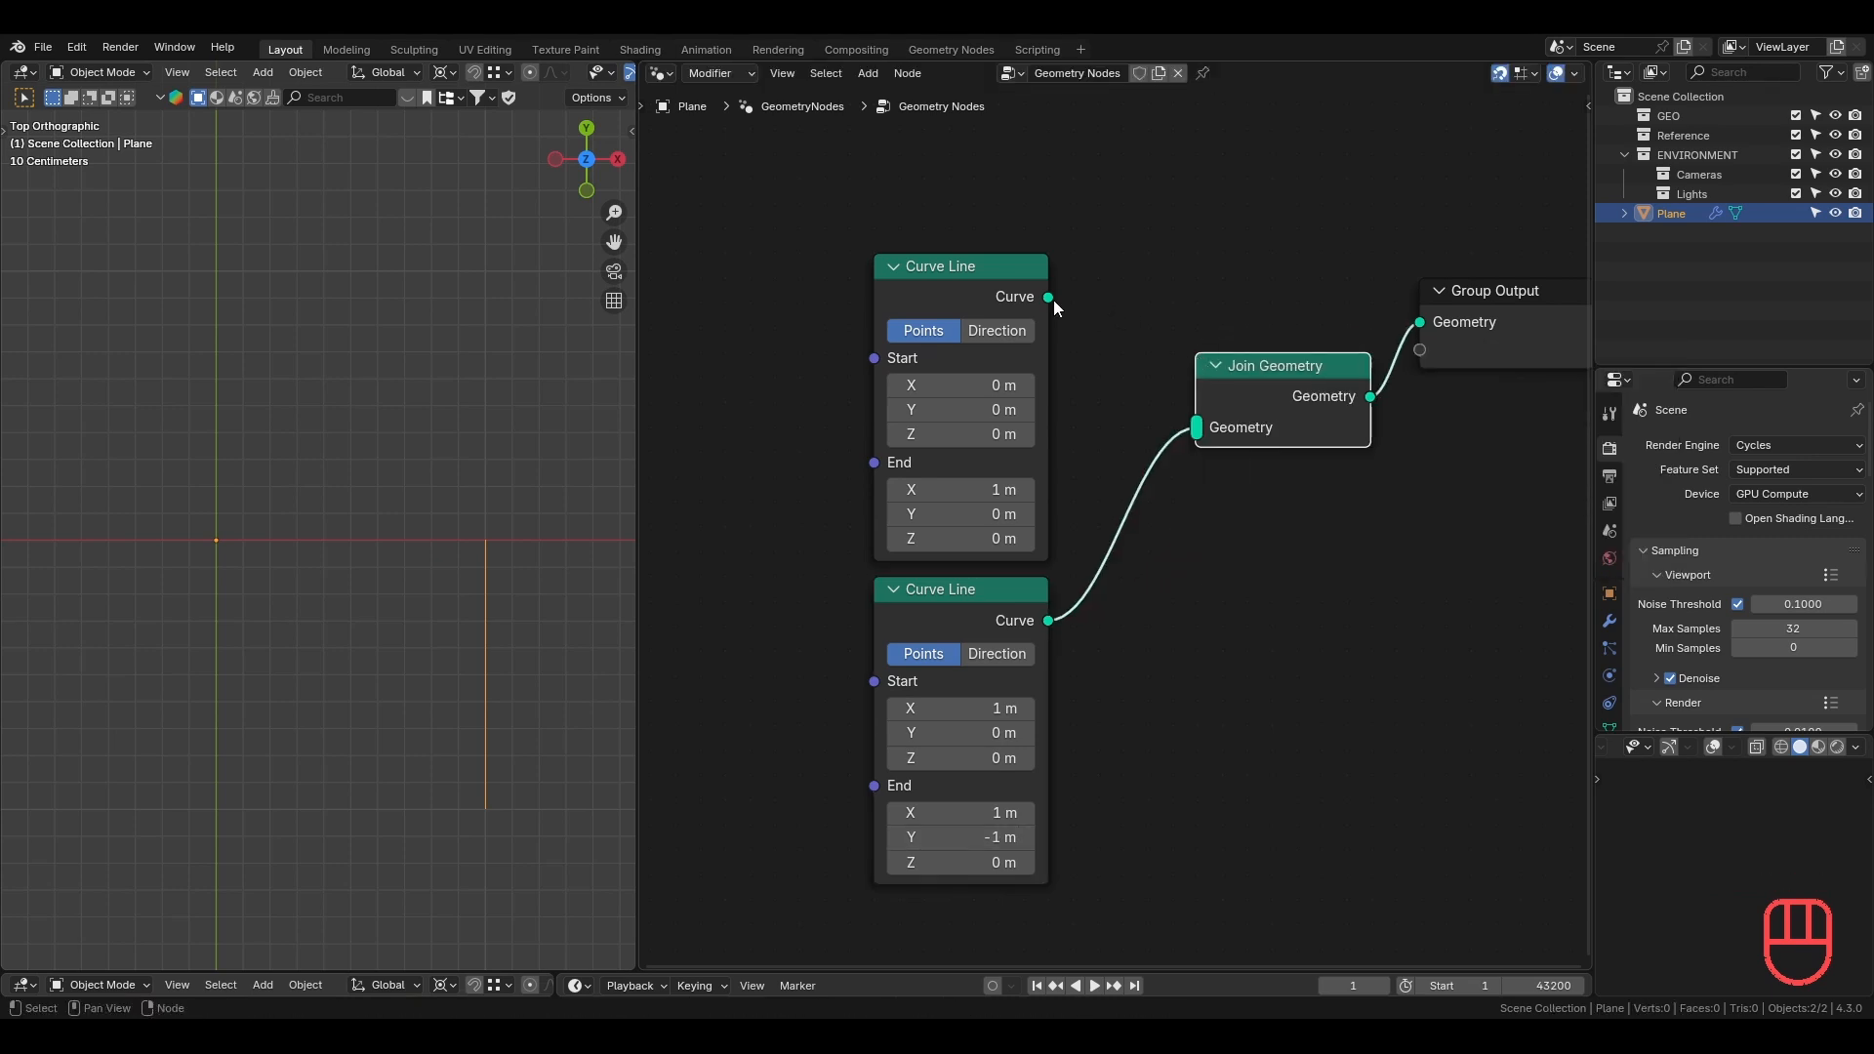
drag(1049, 297, 1193, 428)
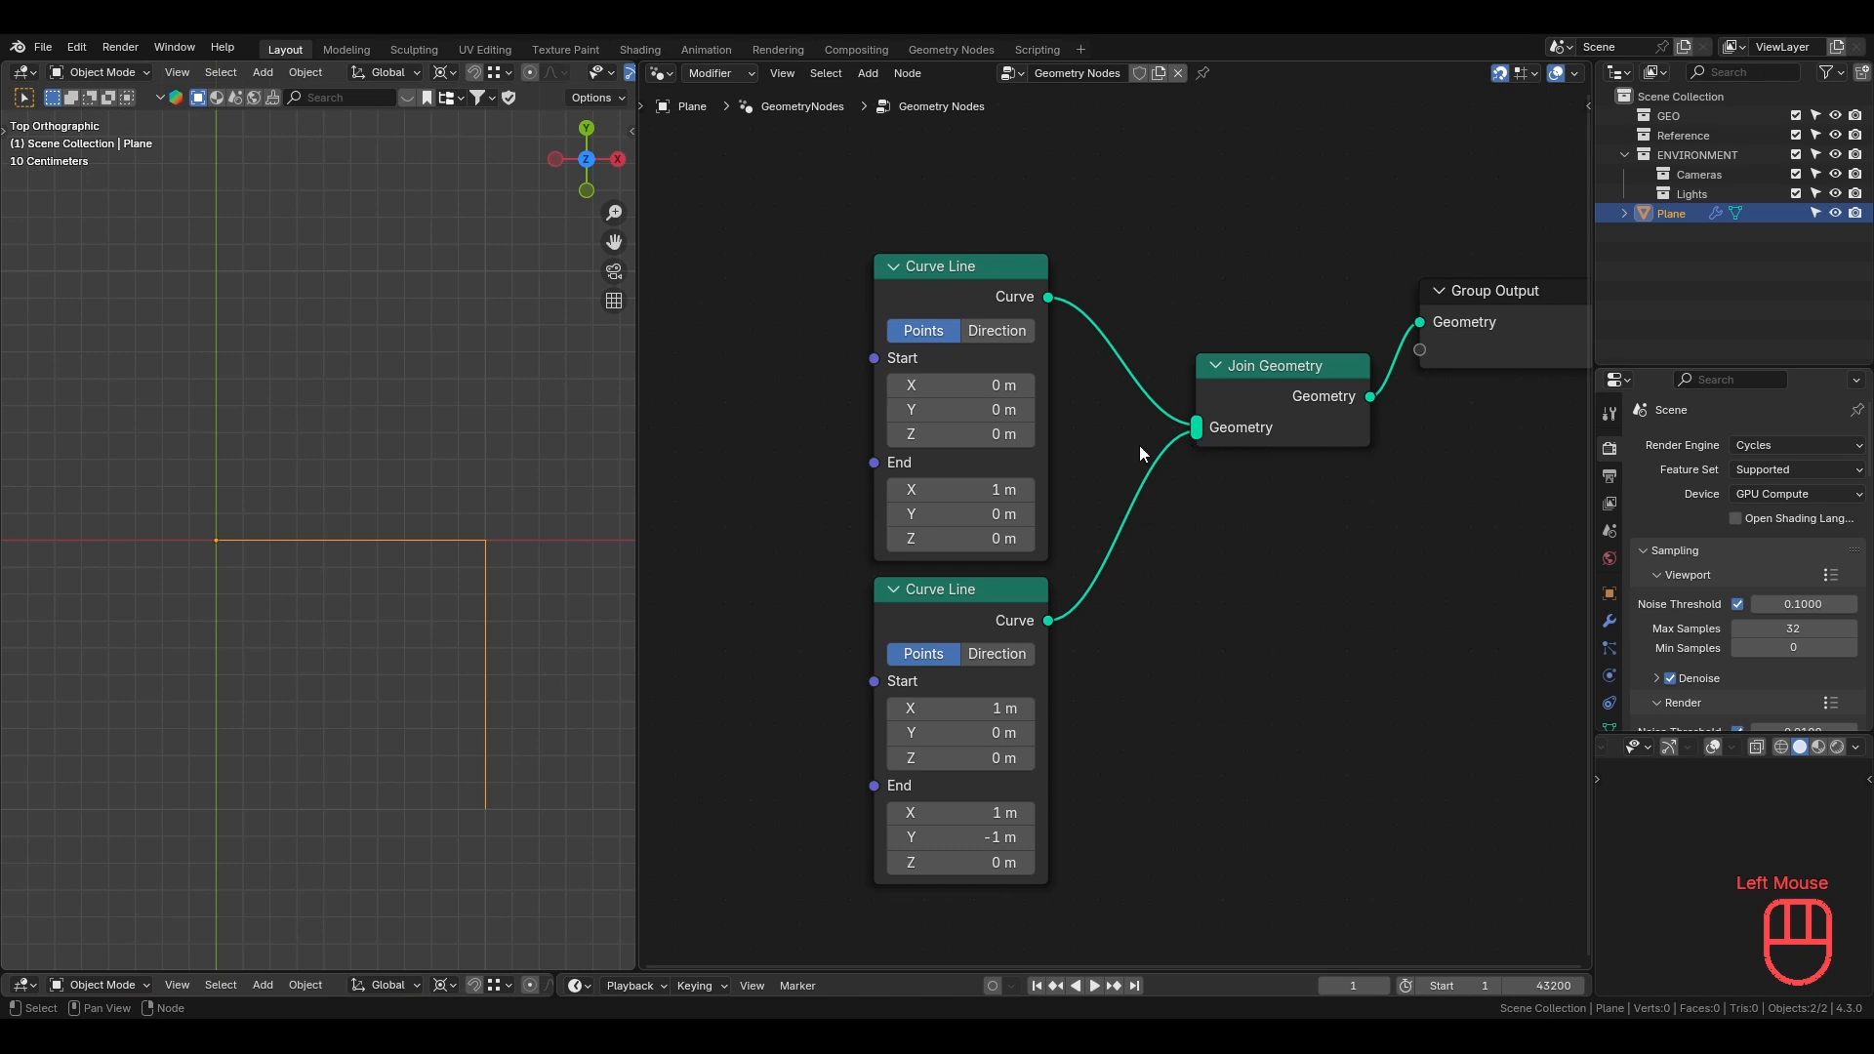
click(753, 542)
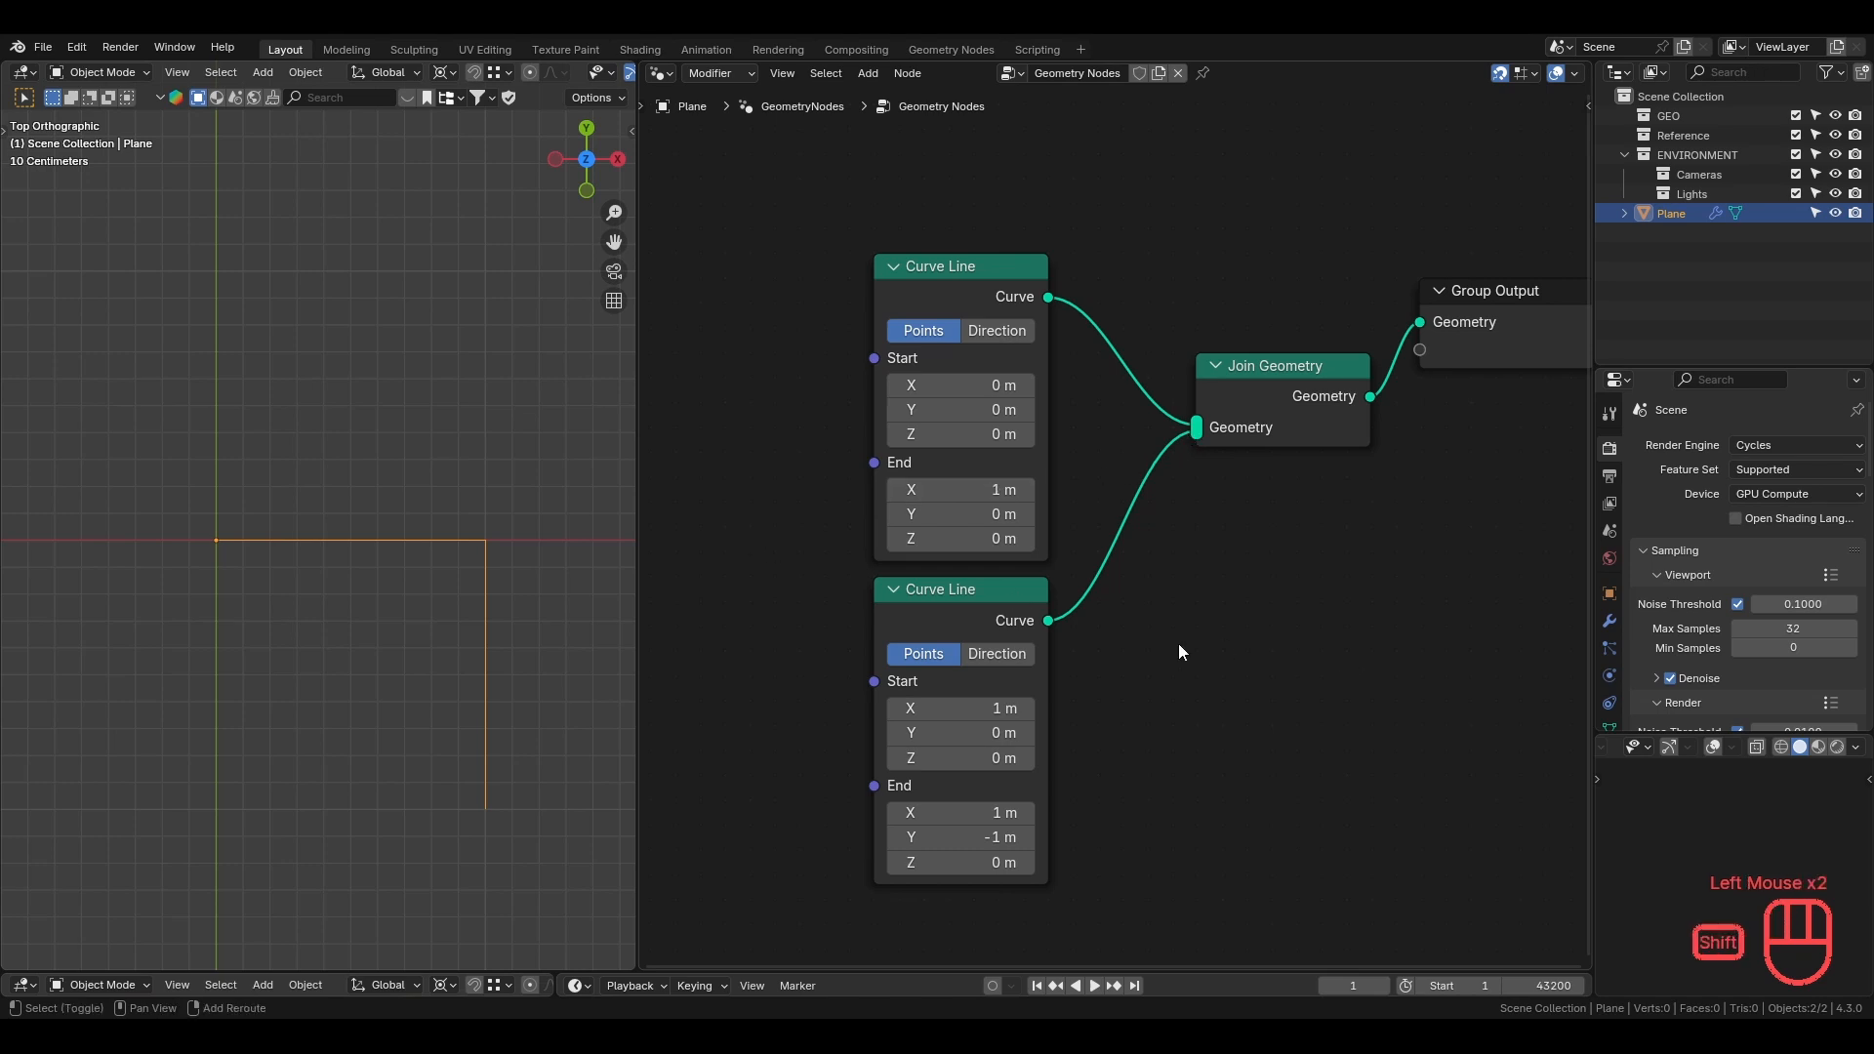
Add a Value node in the free space before the two Curve Line nodes.
shift+middle_drag(1182, 652, 1466, 621)
key(shift+a)
click(861, 428)
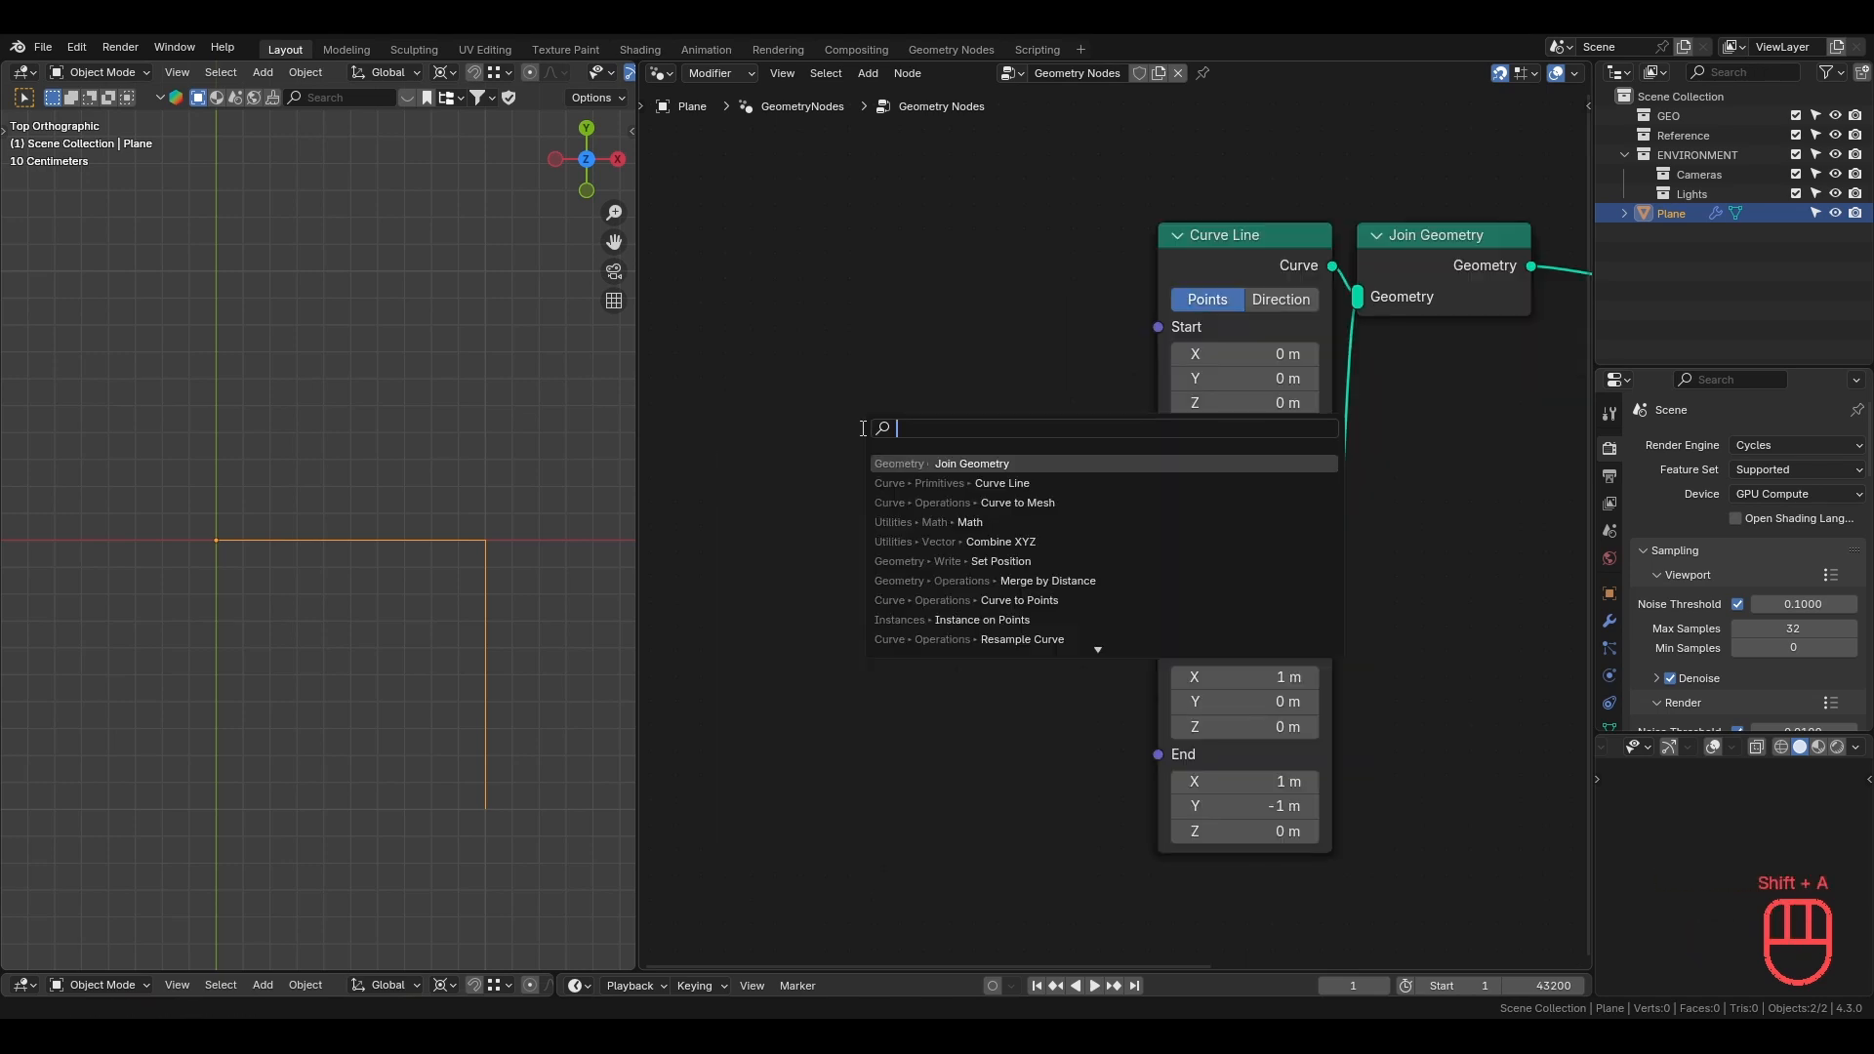
text(va)
click(897, 462)
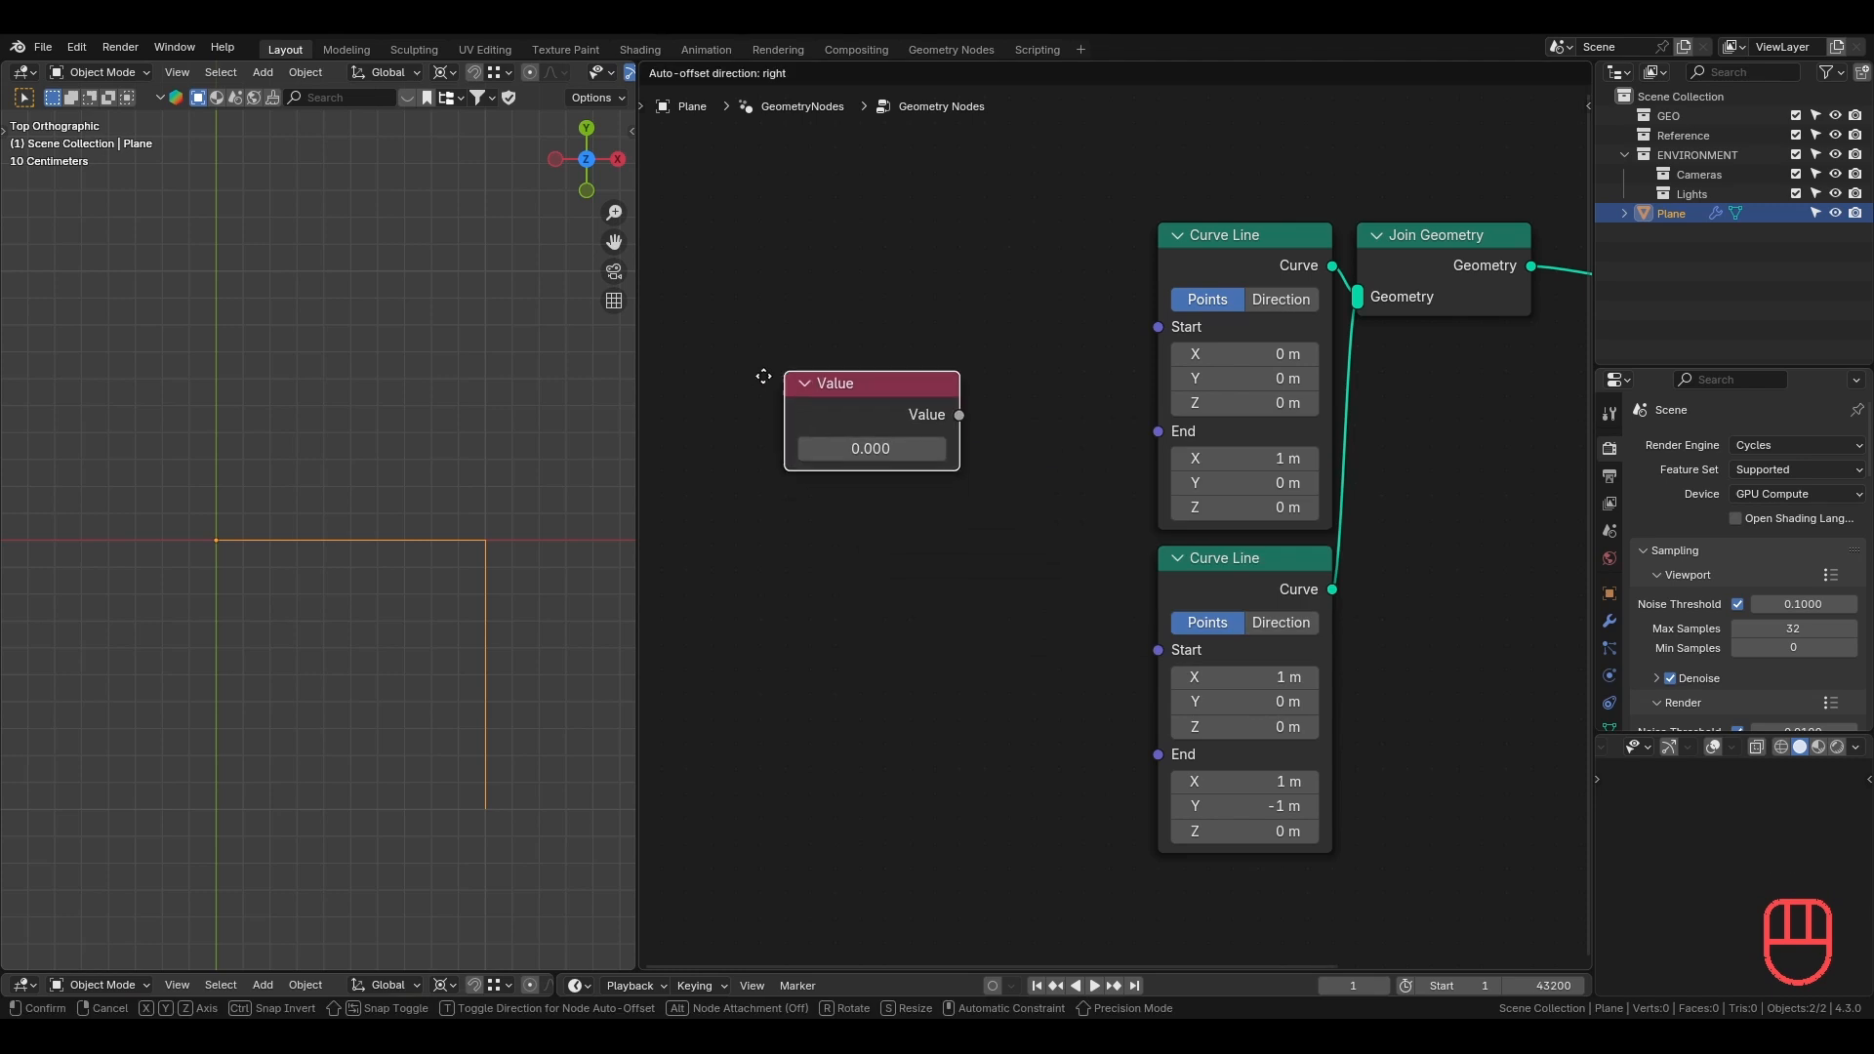
click(688, 342)
Add a Combine XYZ node feeding both the upper Curve Line's End and the lower Curve Line's Start.
key(shift+a)
text(combine)
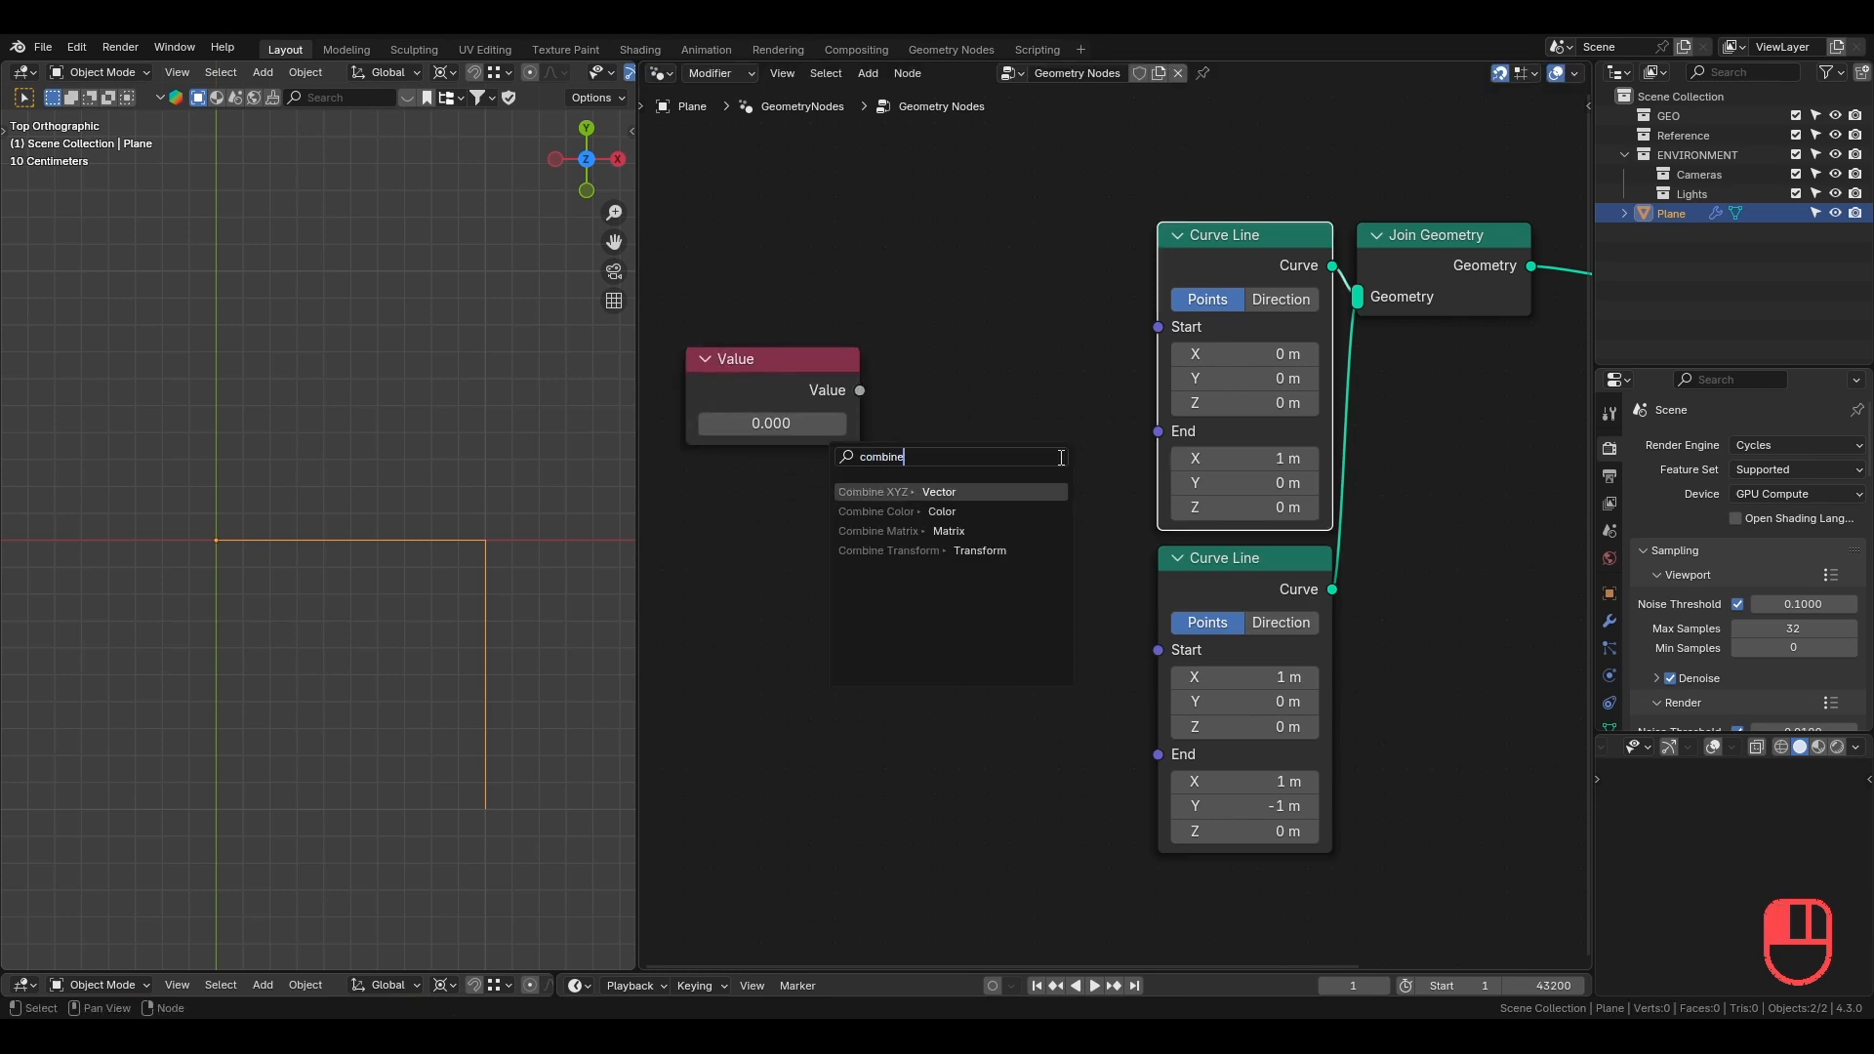
key(Return)
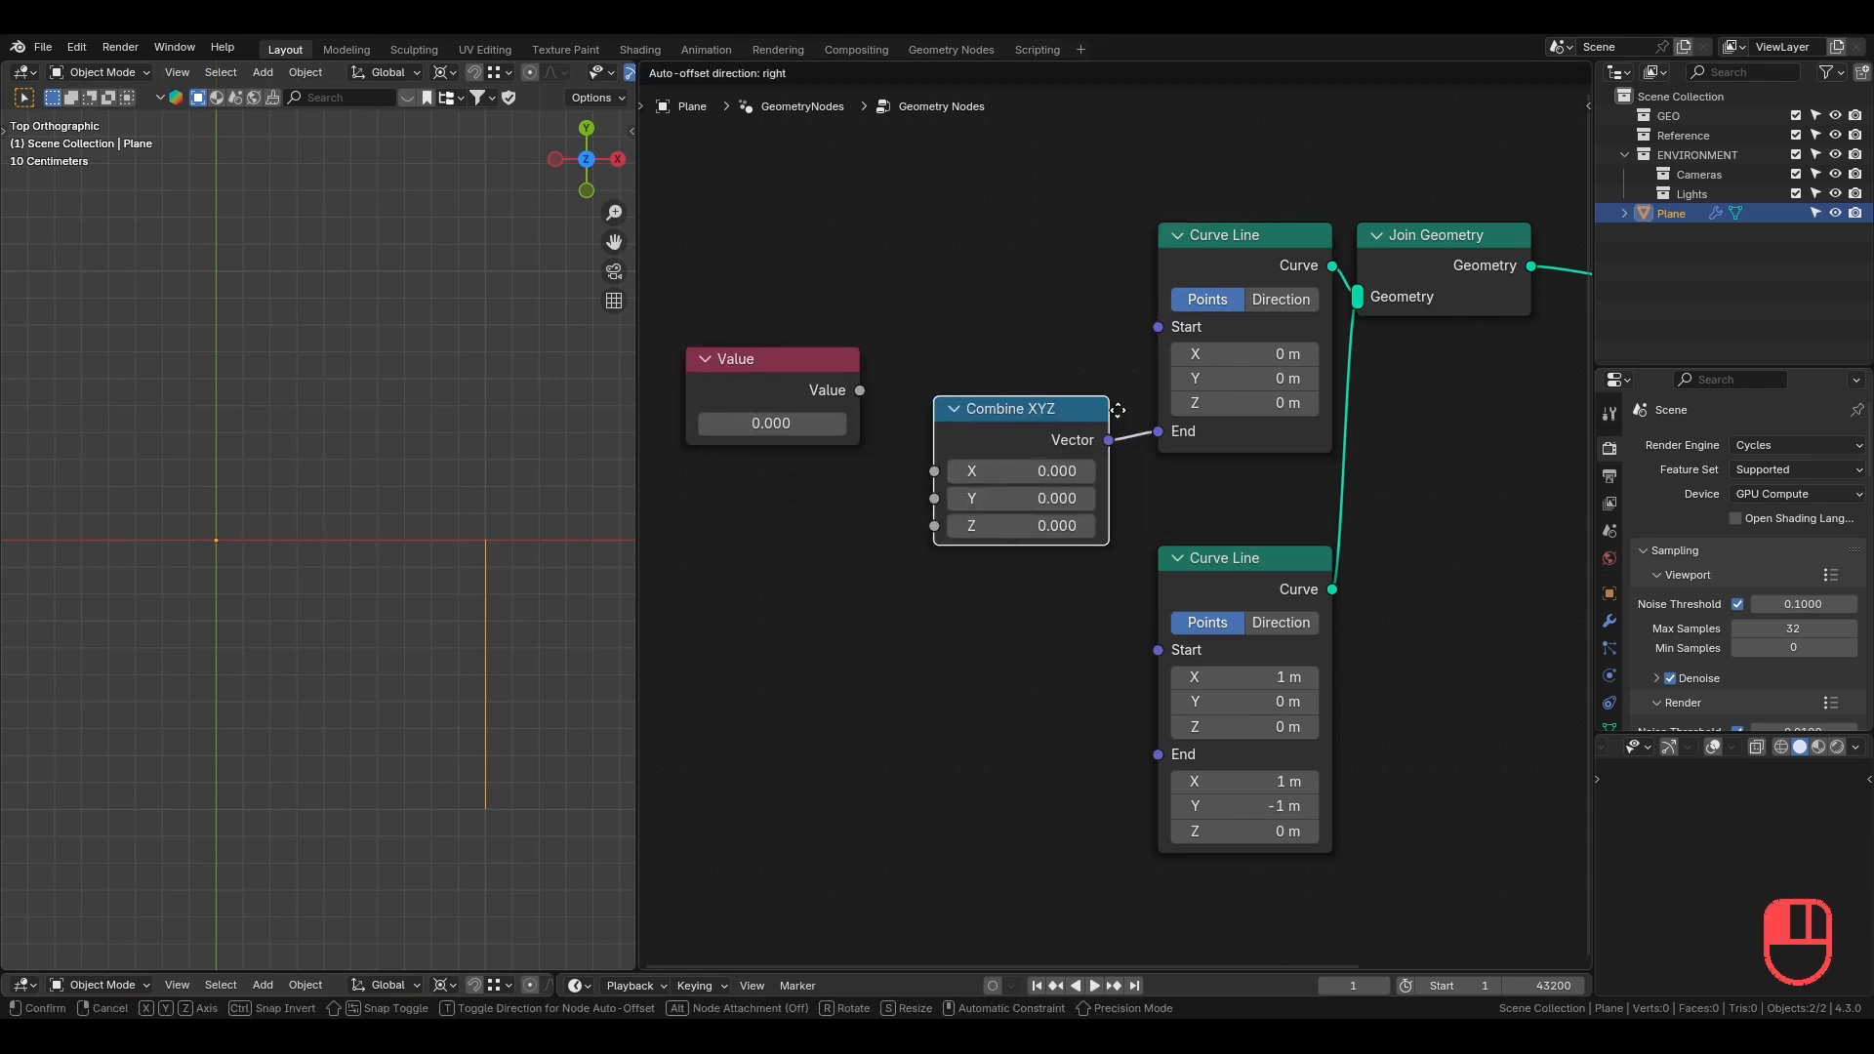
click(1109, 409)
drag(1109, 415, 1146, 671)
click(1146, 665)
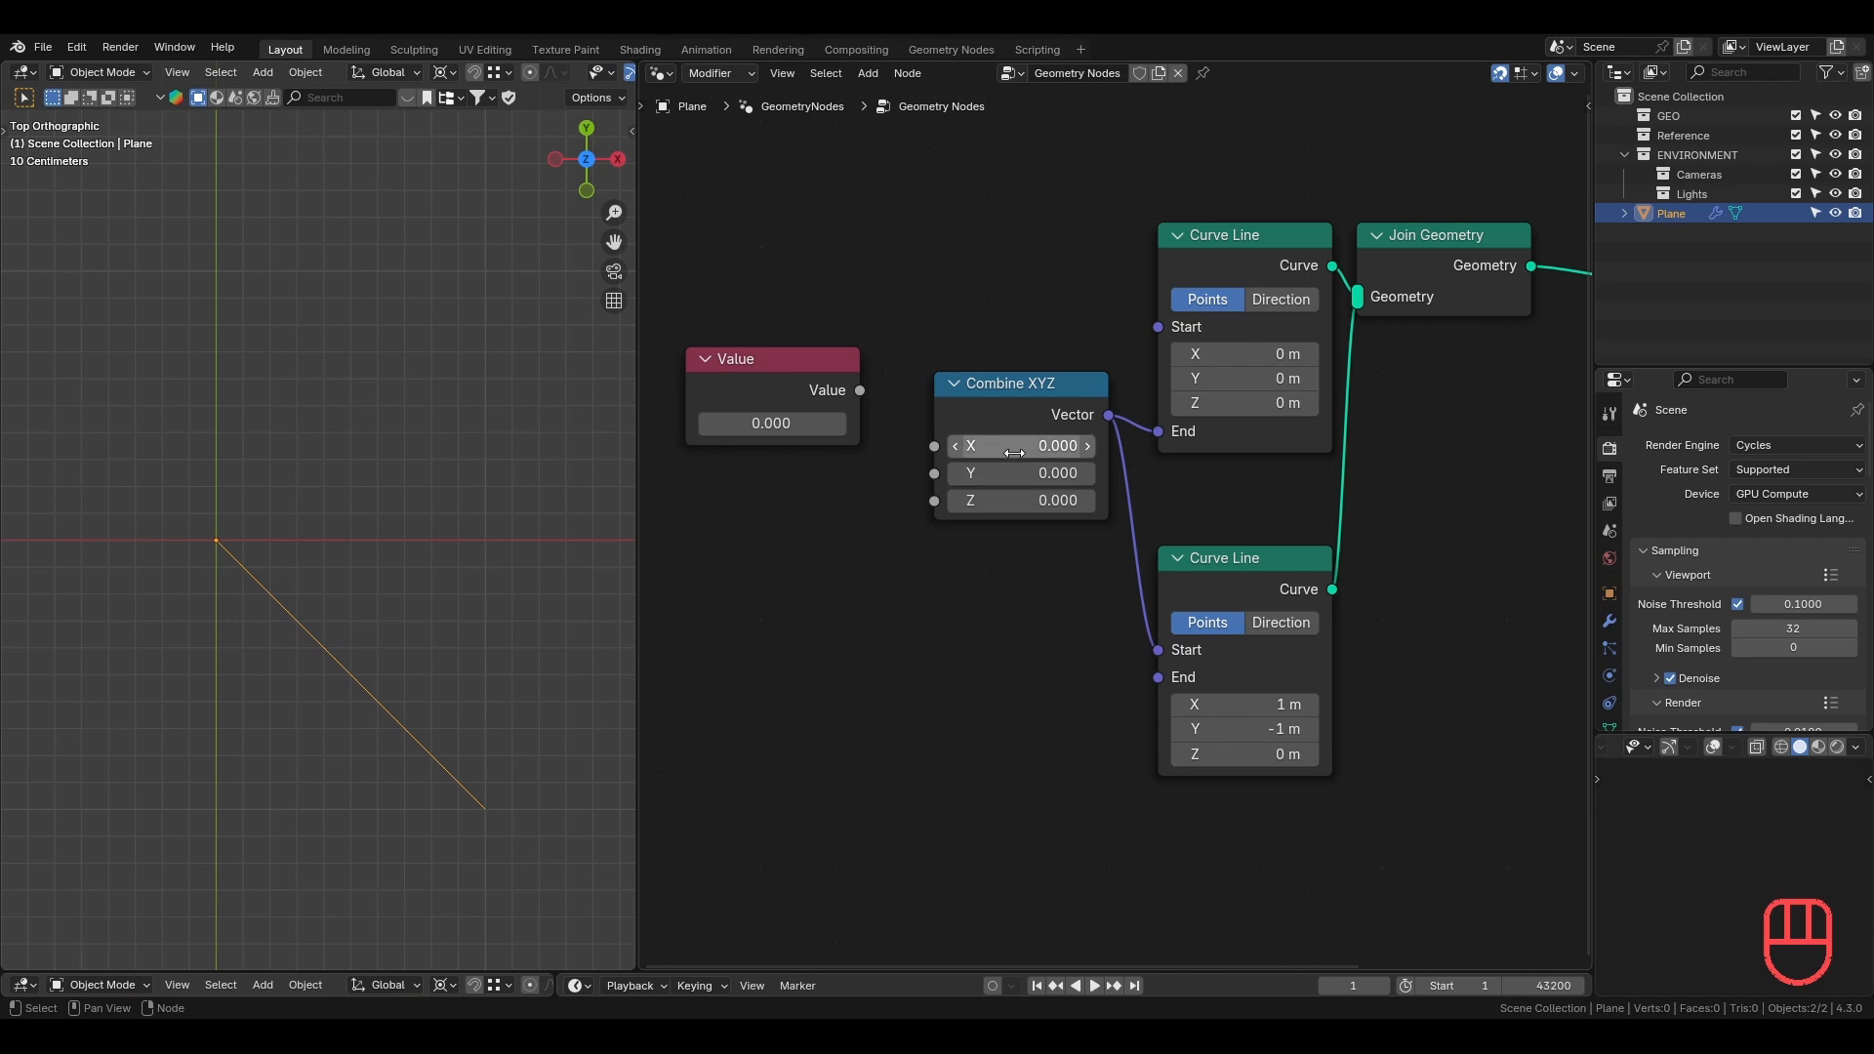
Set the X component of the Combine XYZ node to 1.
click(1073, 447)
text(1)
key(Return)
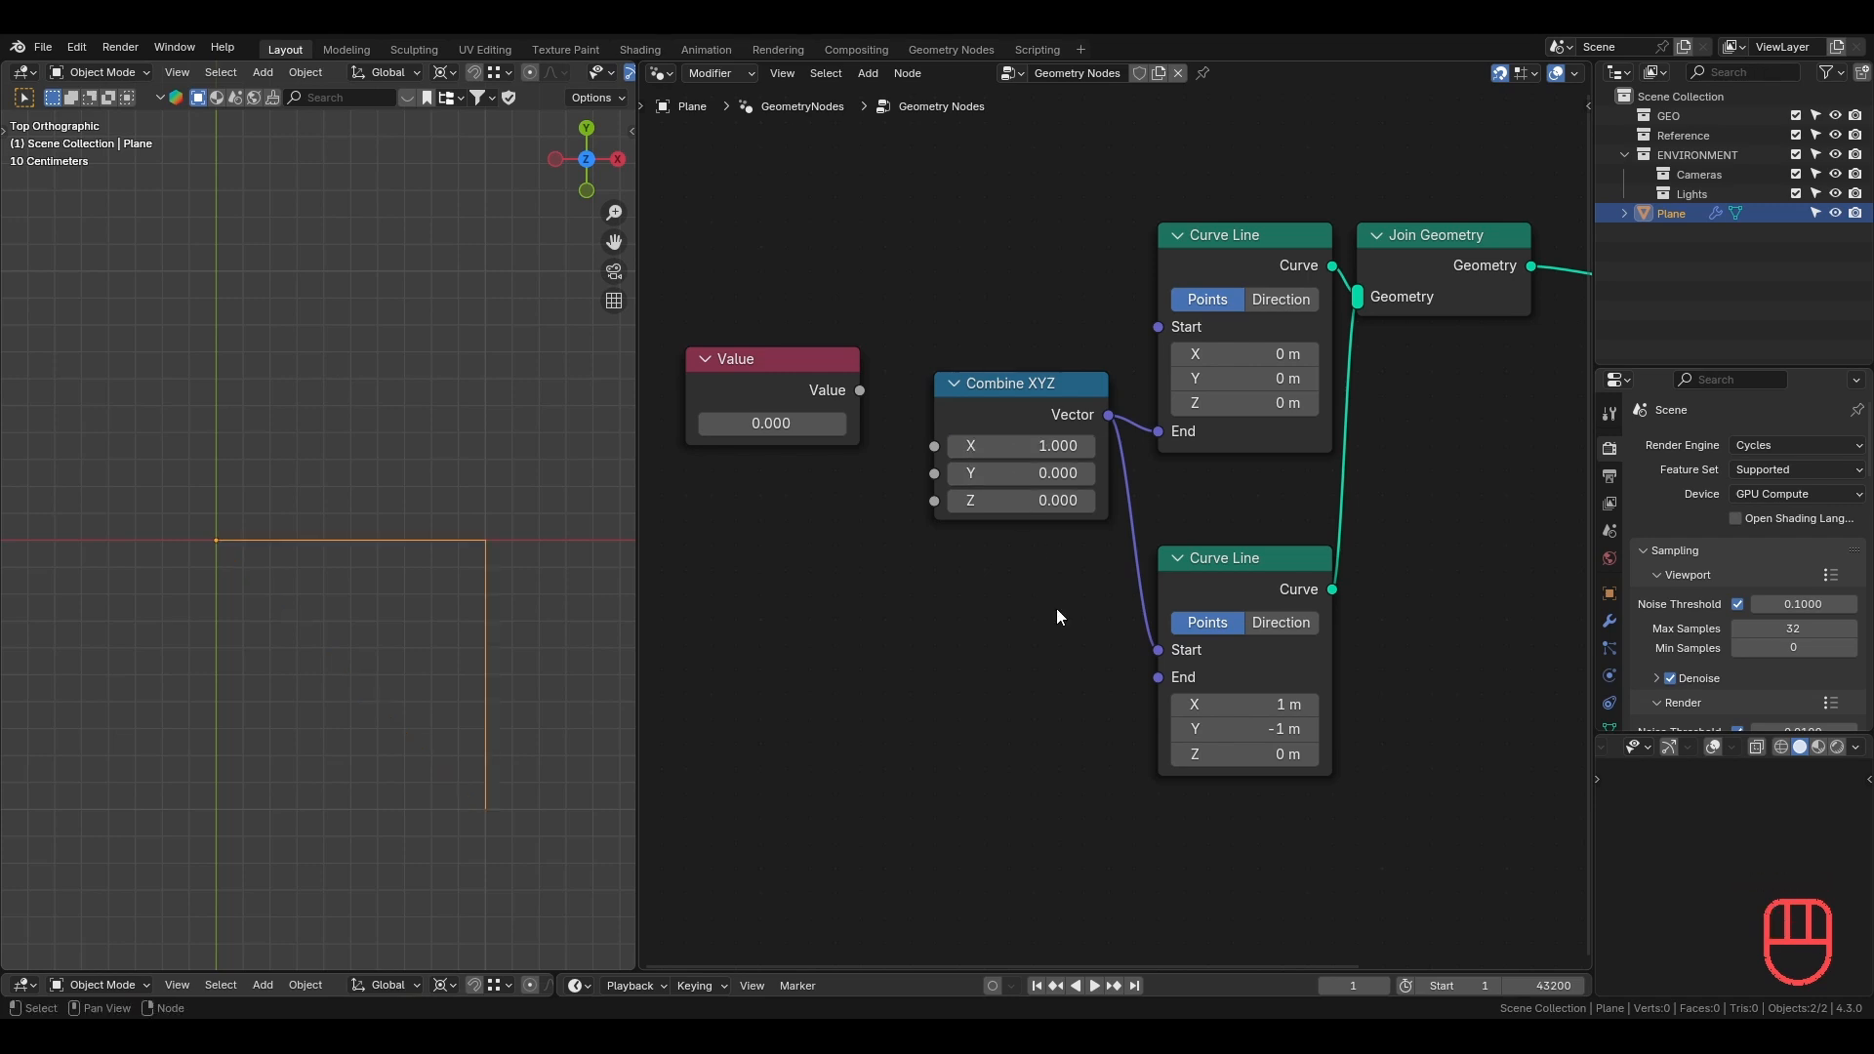
Connect the Value node to the Combine XYZ's X input and set the value to 1.
drag(860, 391, 880, 400)
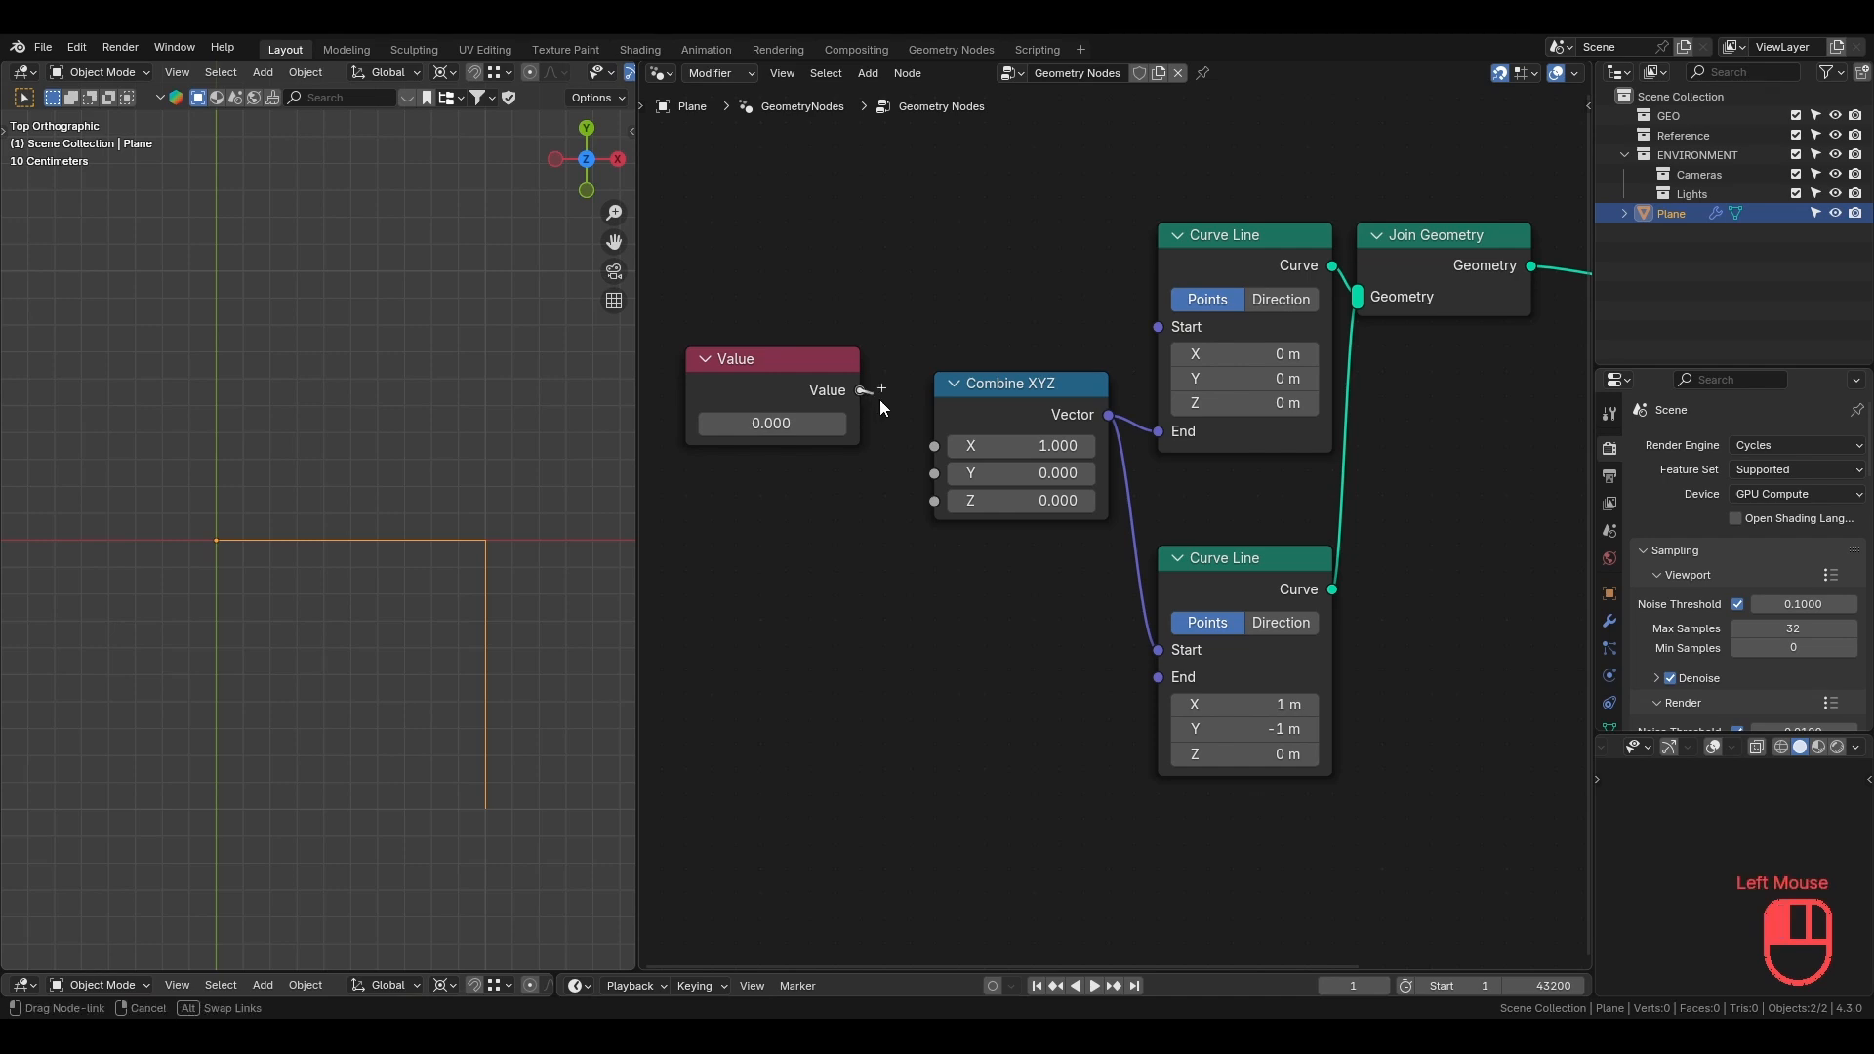
drag(940, 459, 935, 446)
double_click(771, 423)
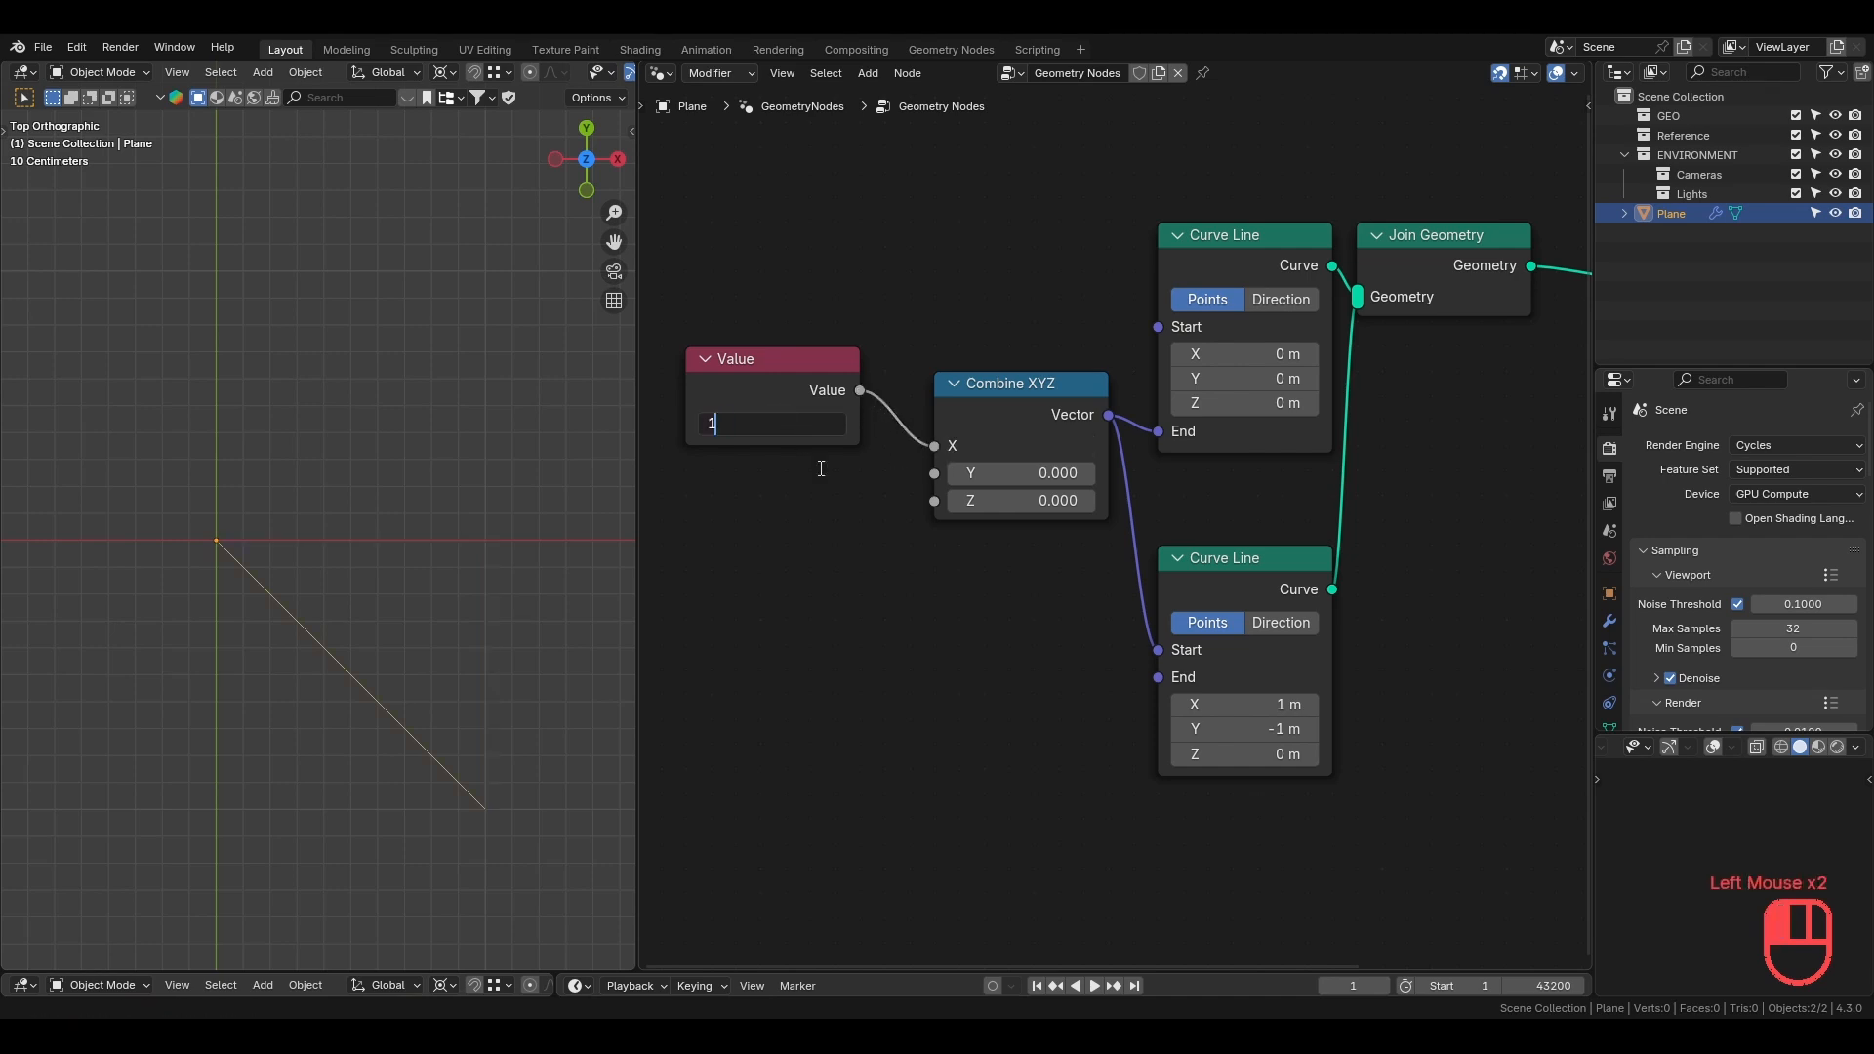
text(1)
key(Return)
Duplicate the Combine XYZ node below the original and connect its Vector output to the lower Curve Line's End.
click(1035, 416)
key(shift+d)
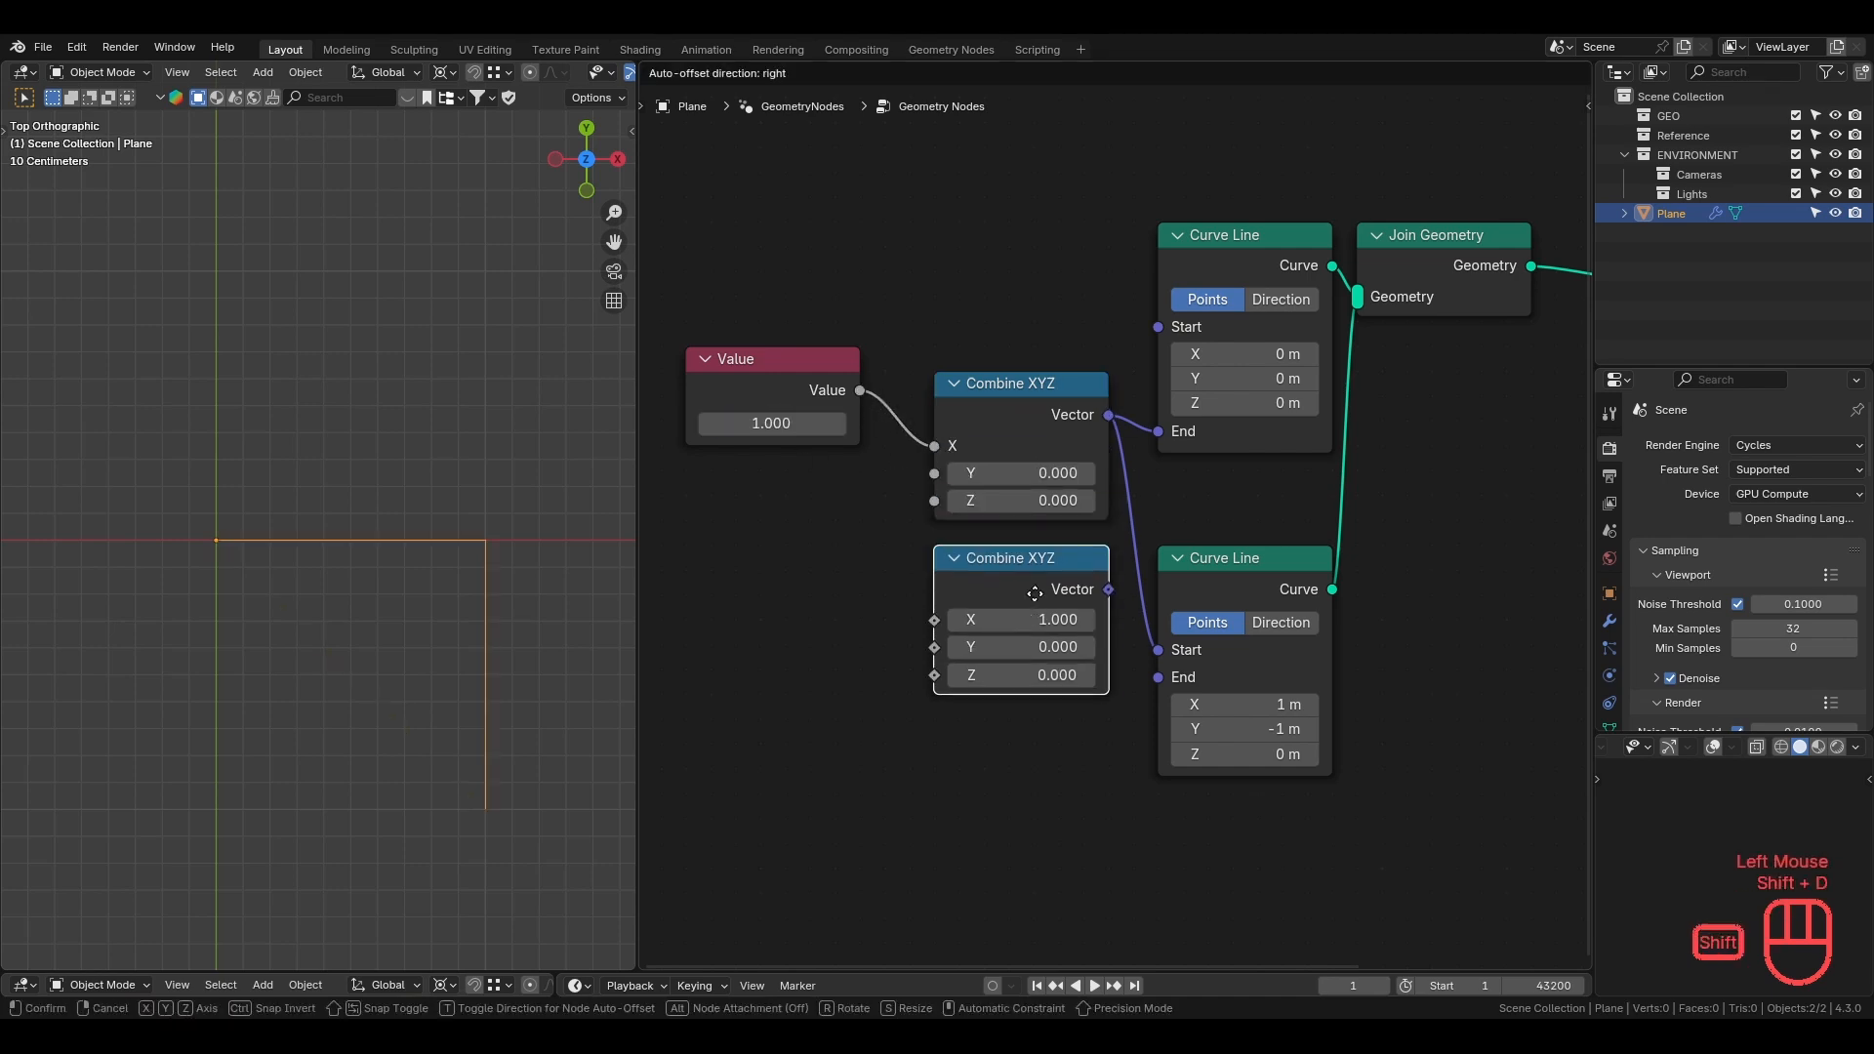
click(1036, 590)
drag(1109, 589, 1170, 688)
Set the lower Combine XYZ's Y component to -1 and connect the Value node to its X input.
double_click(1020, 647)
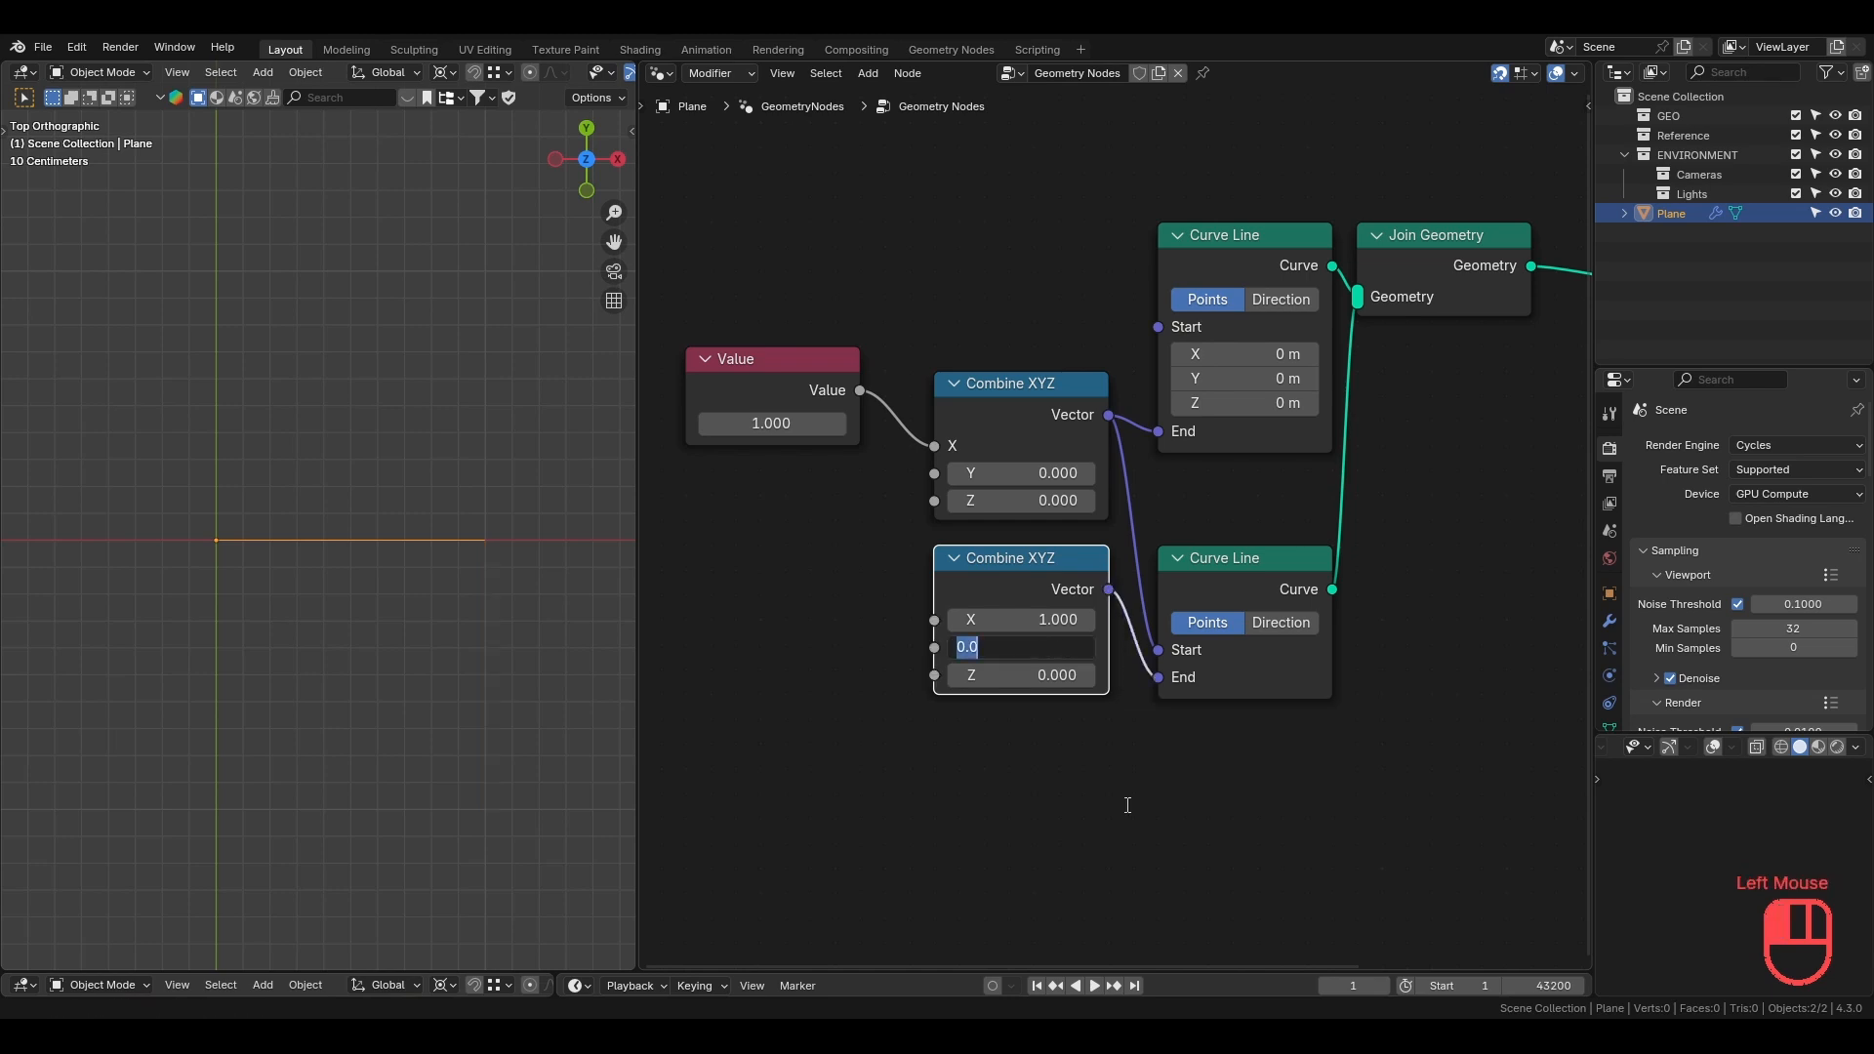
text(-1)
key(Return)
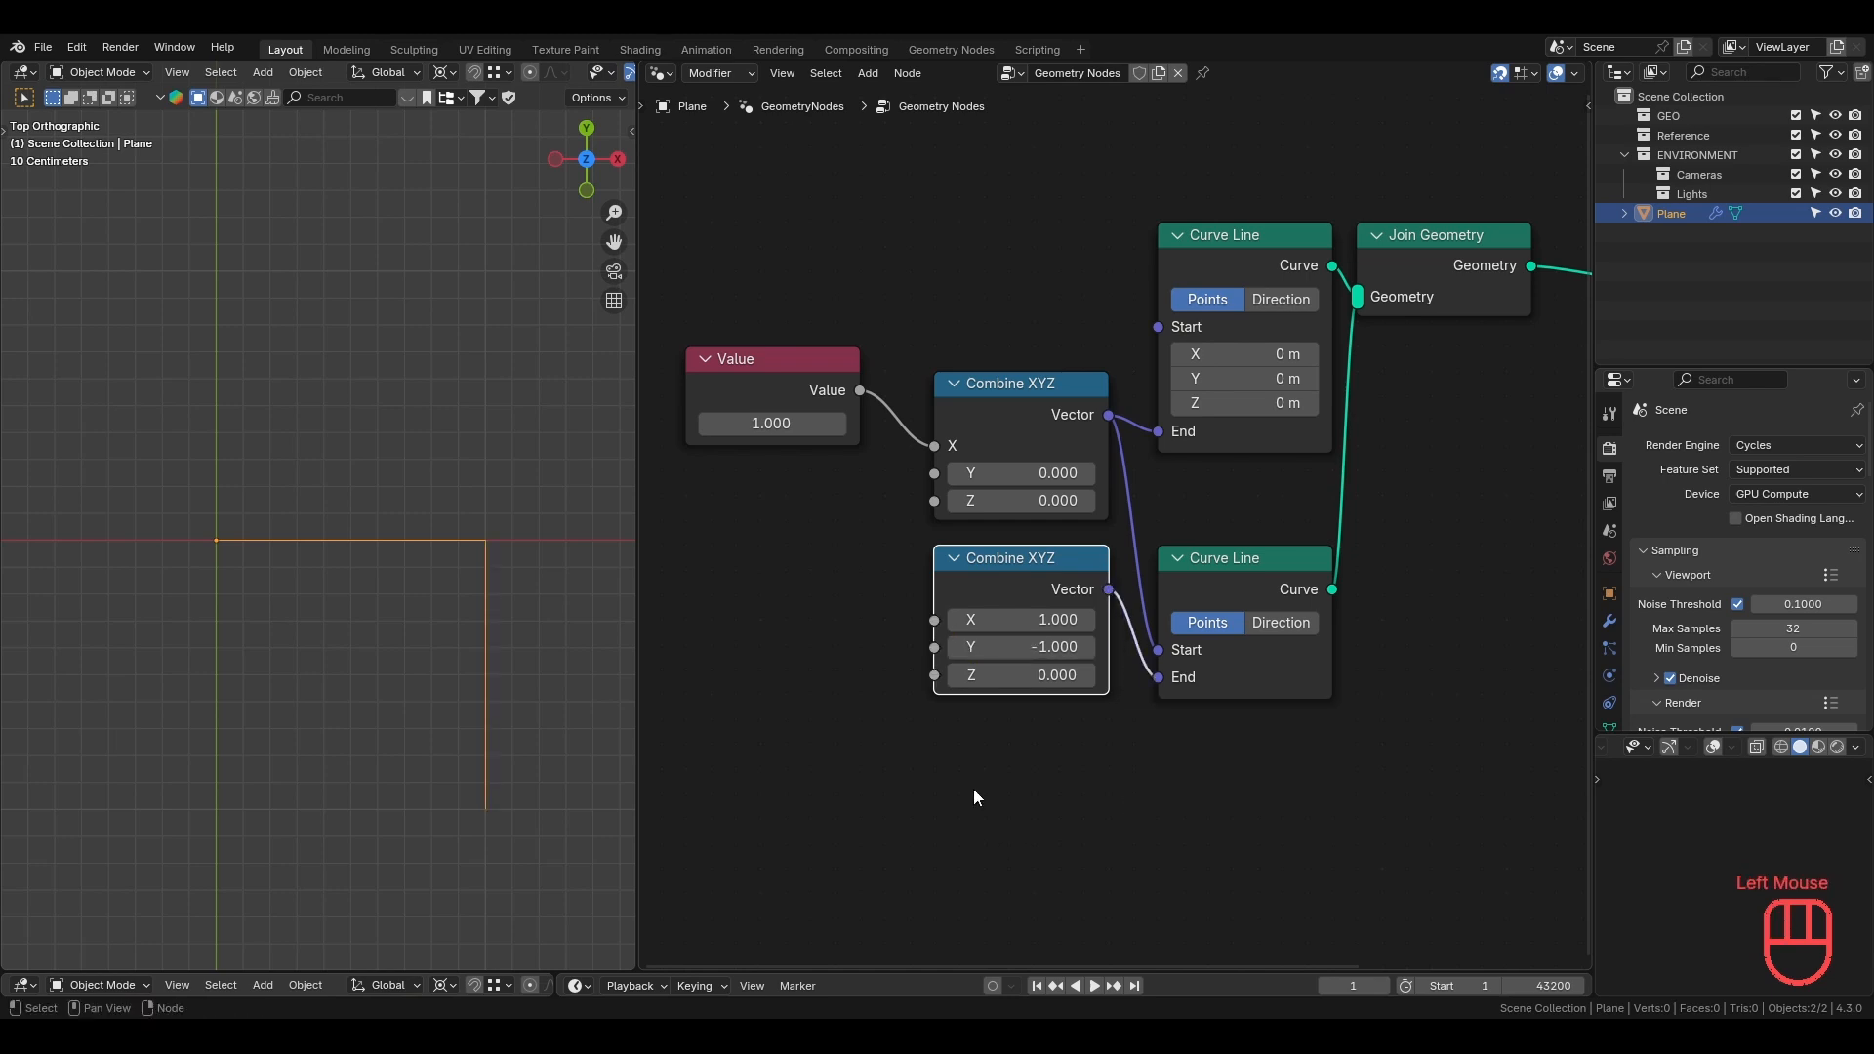
drag(860, 391, 929, 629)
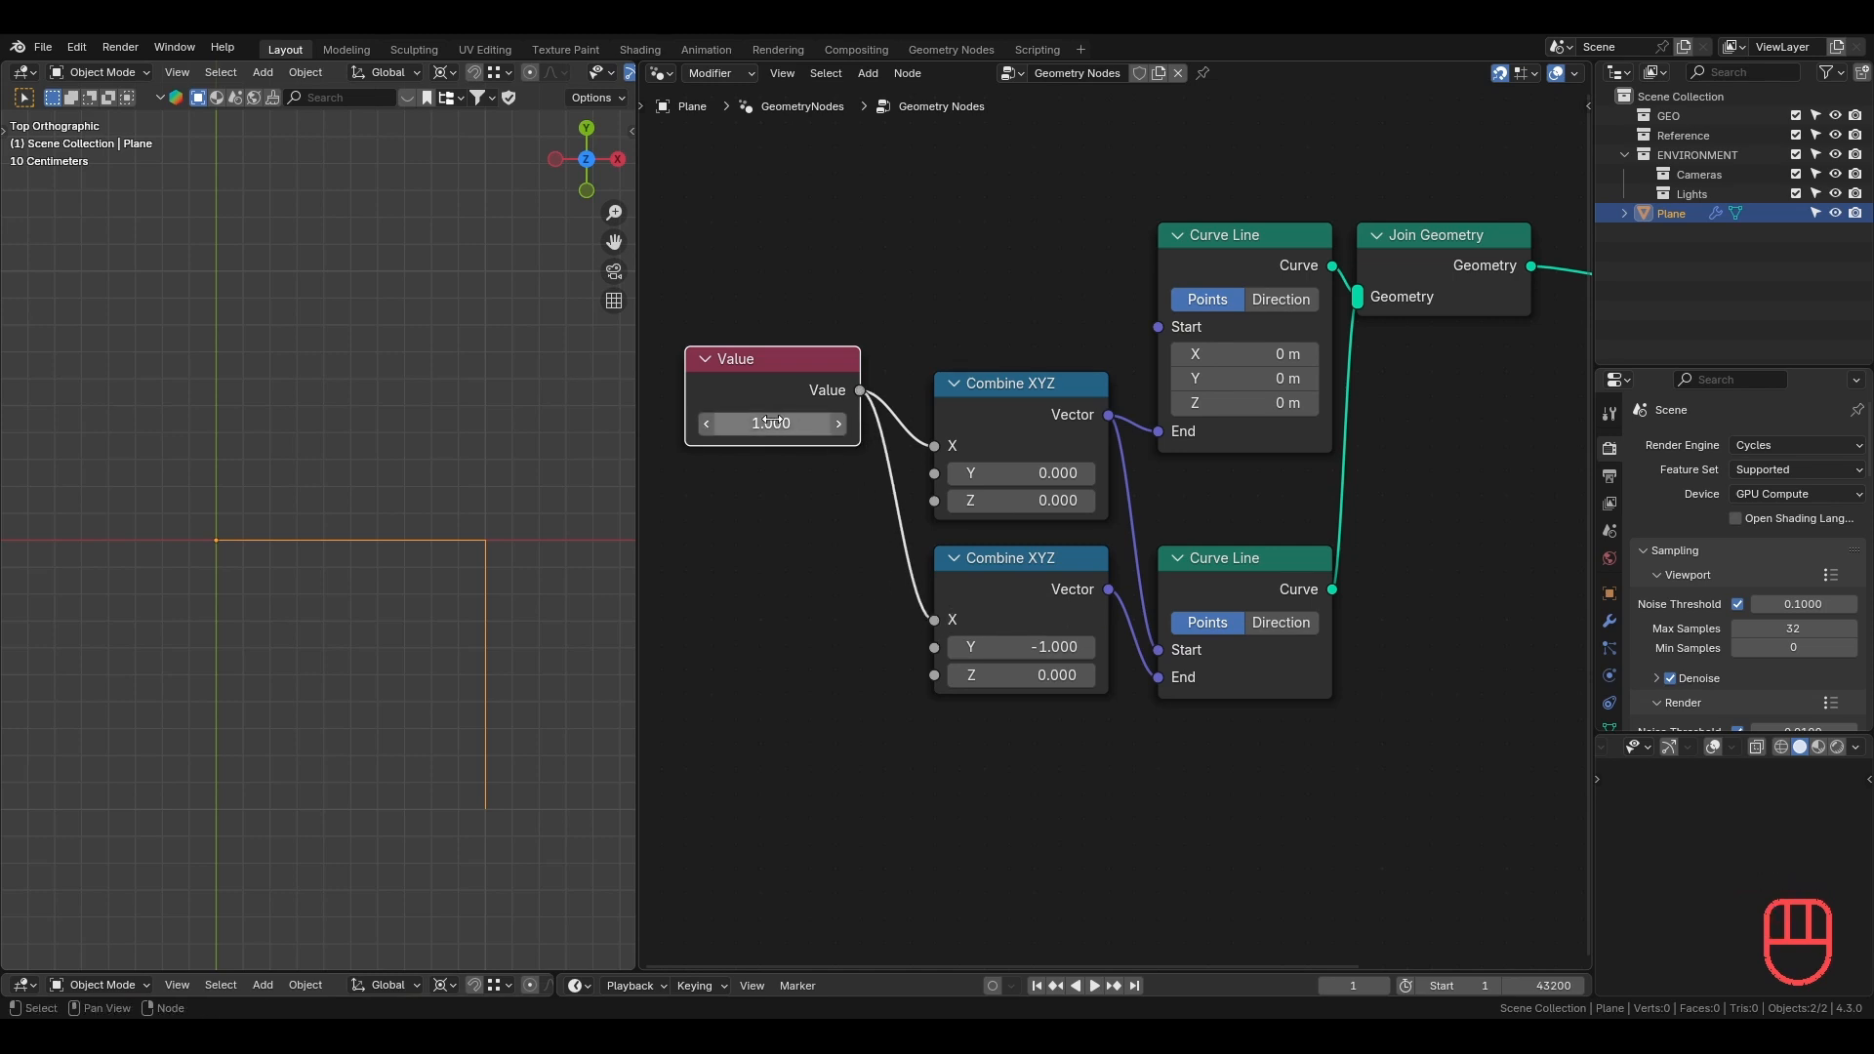
Try varying the number in the Value node to test the shape's width, and set it back to 1.
shift+middle_drag(427, 647, 397, 584)
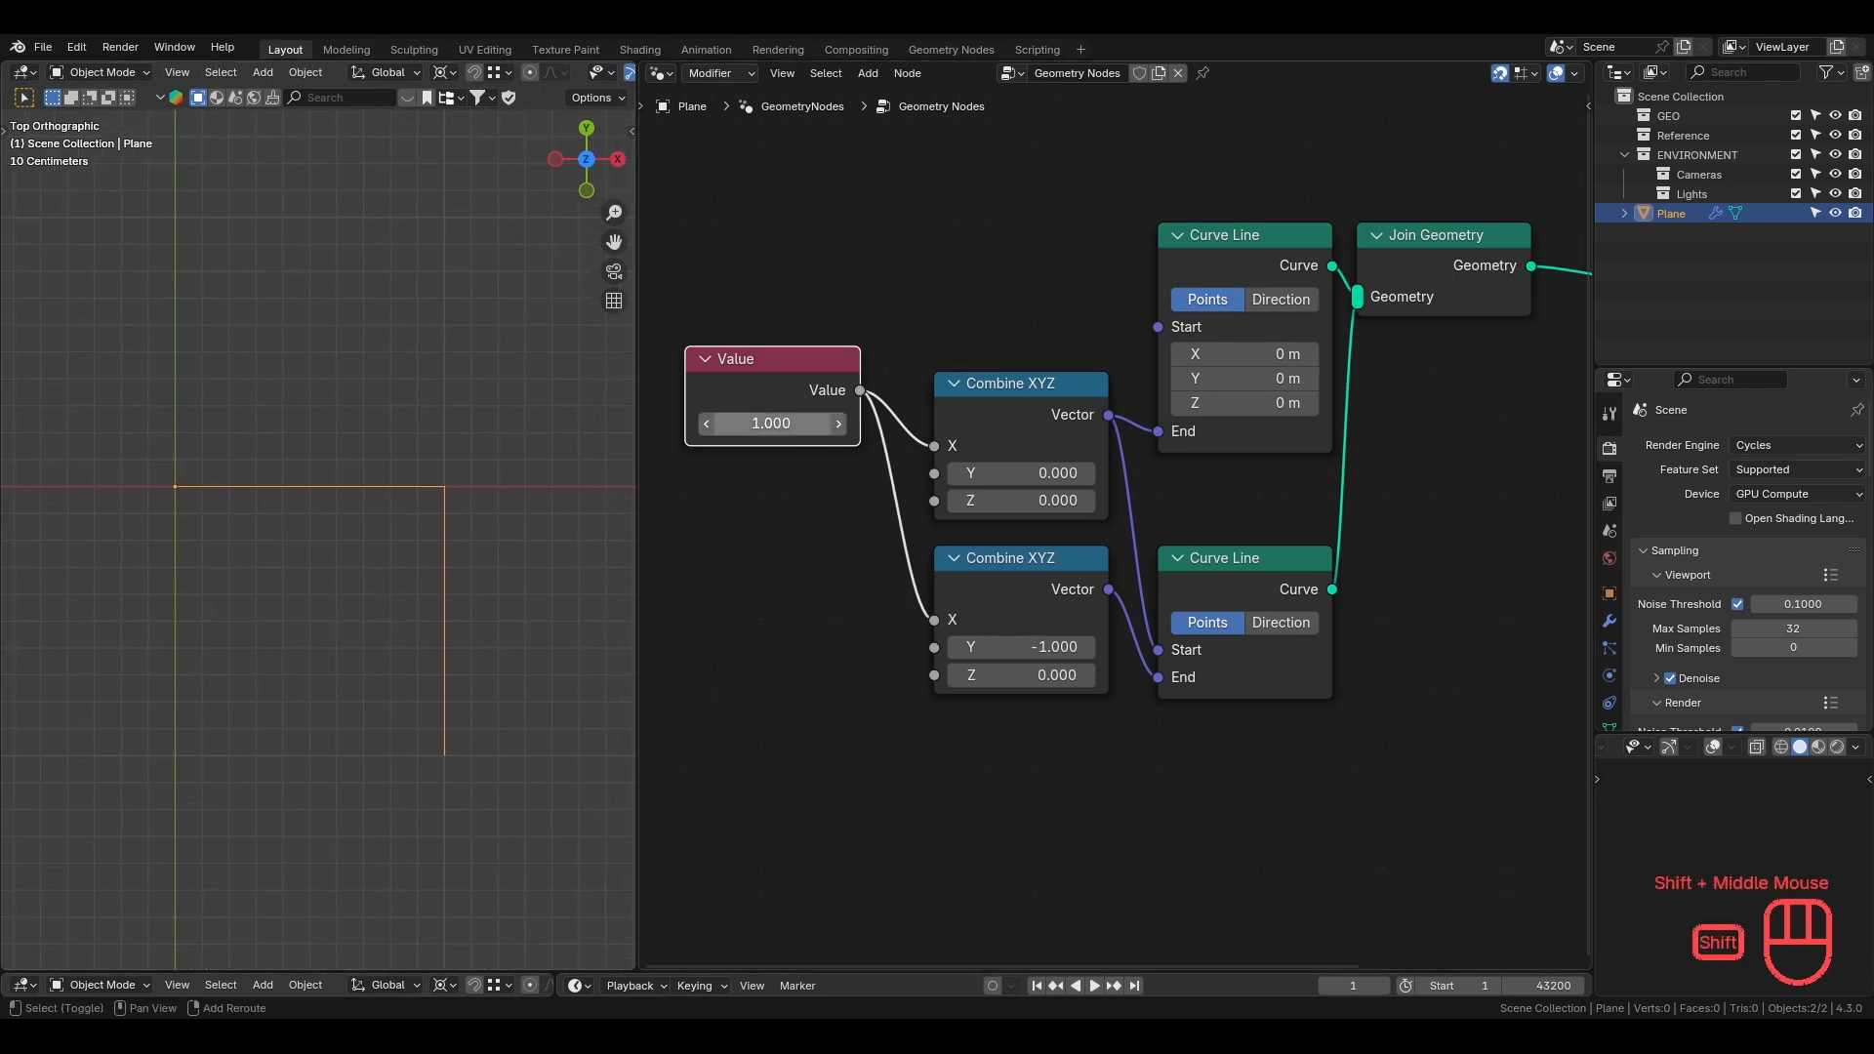
mouse_move(771, 423)
shift+mouse_down()
mouse_move(742, 422)
mouse_move(777, 423)
shift+mouse_up()
click(777, 424)
text(1)
key(Return)
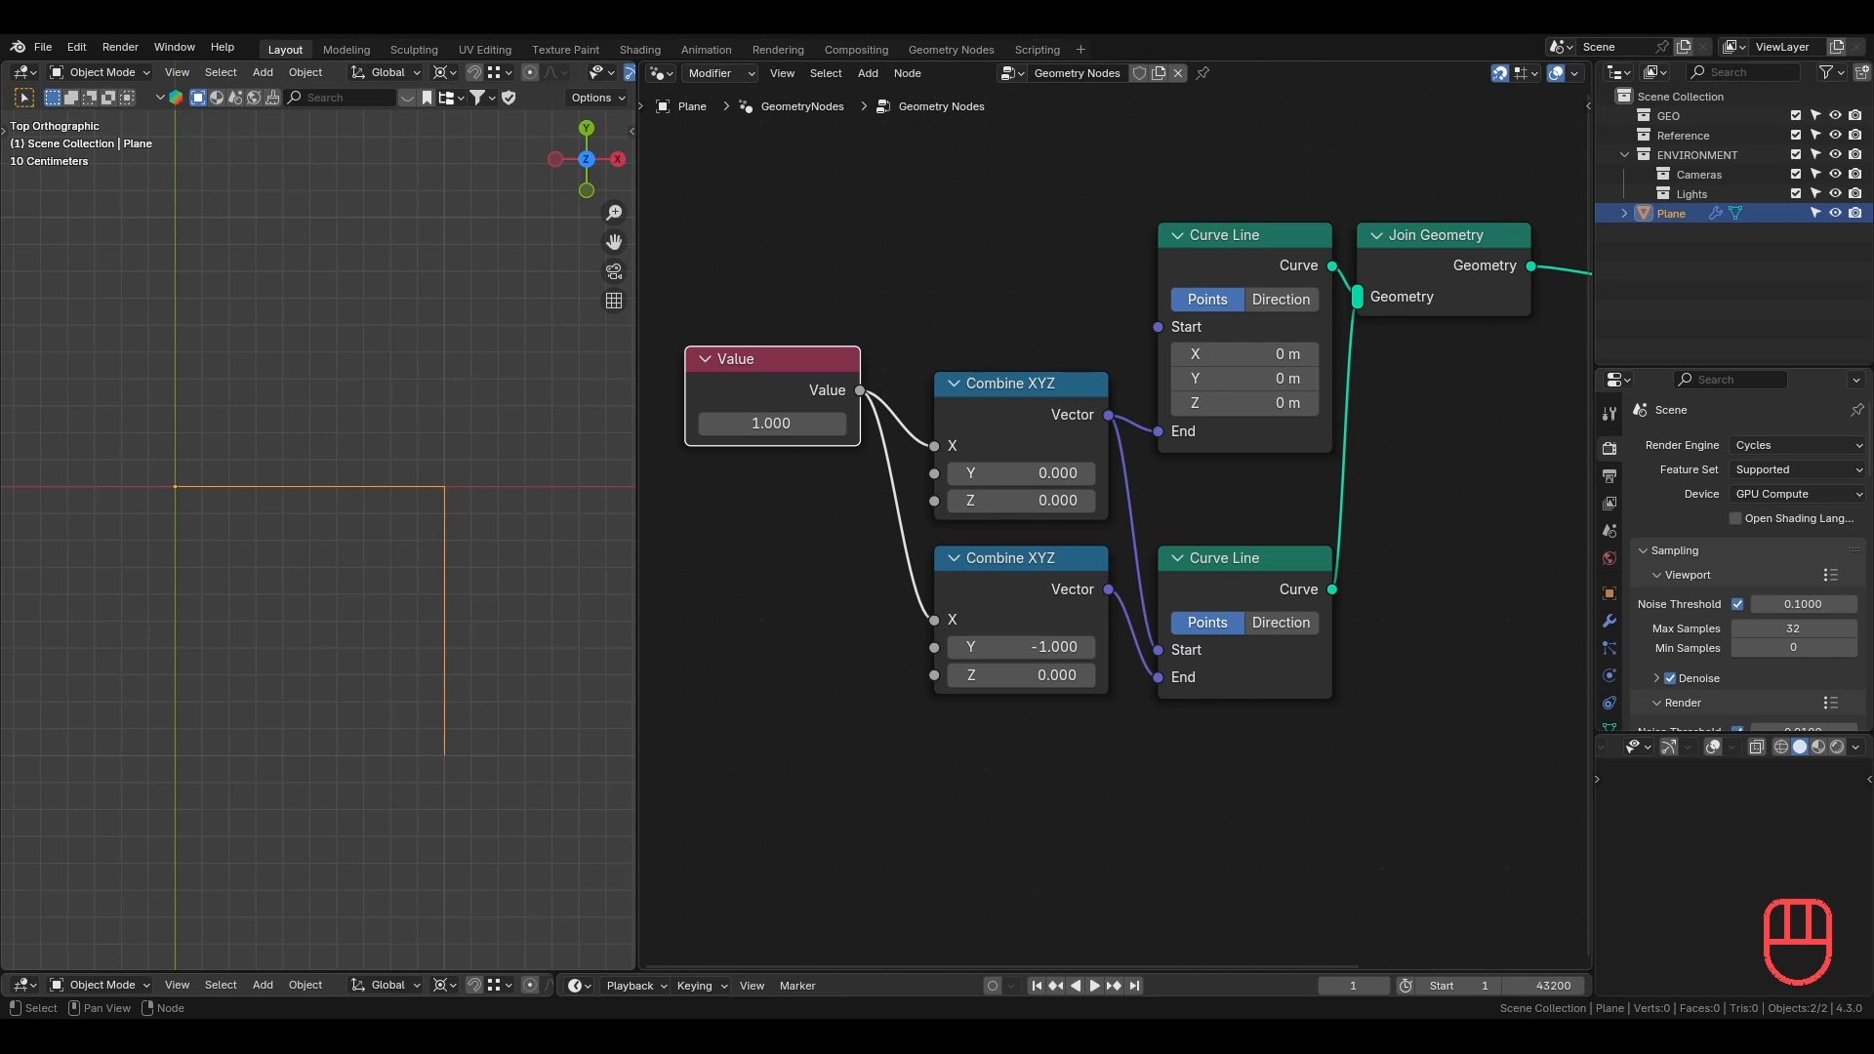
Move the Group Output node farther from Join Geometry, level with it, to make room for more nodes.
middle_drag(1422, 479, 776, 543)
click(1085, 344)
key(g)
key(g)
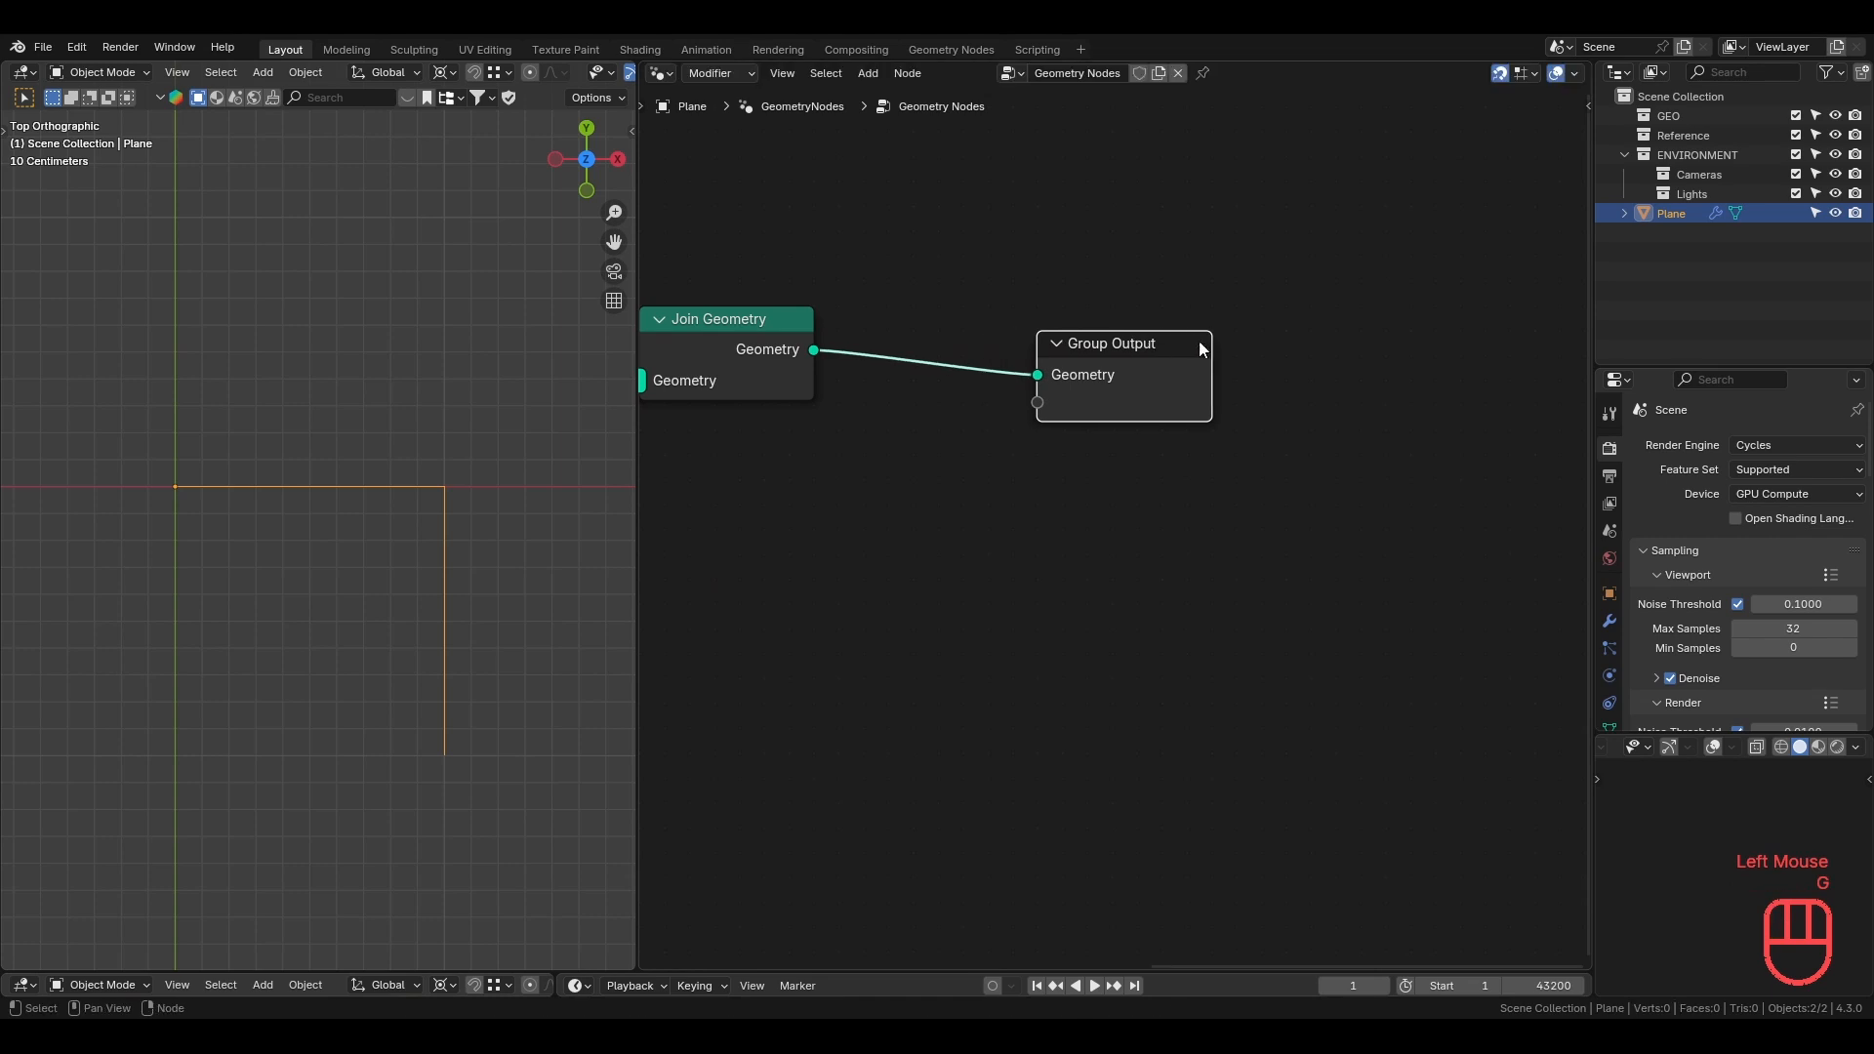
click(1540, 319)
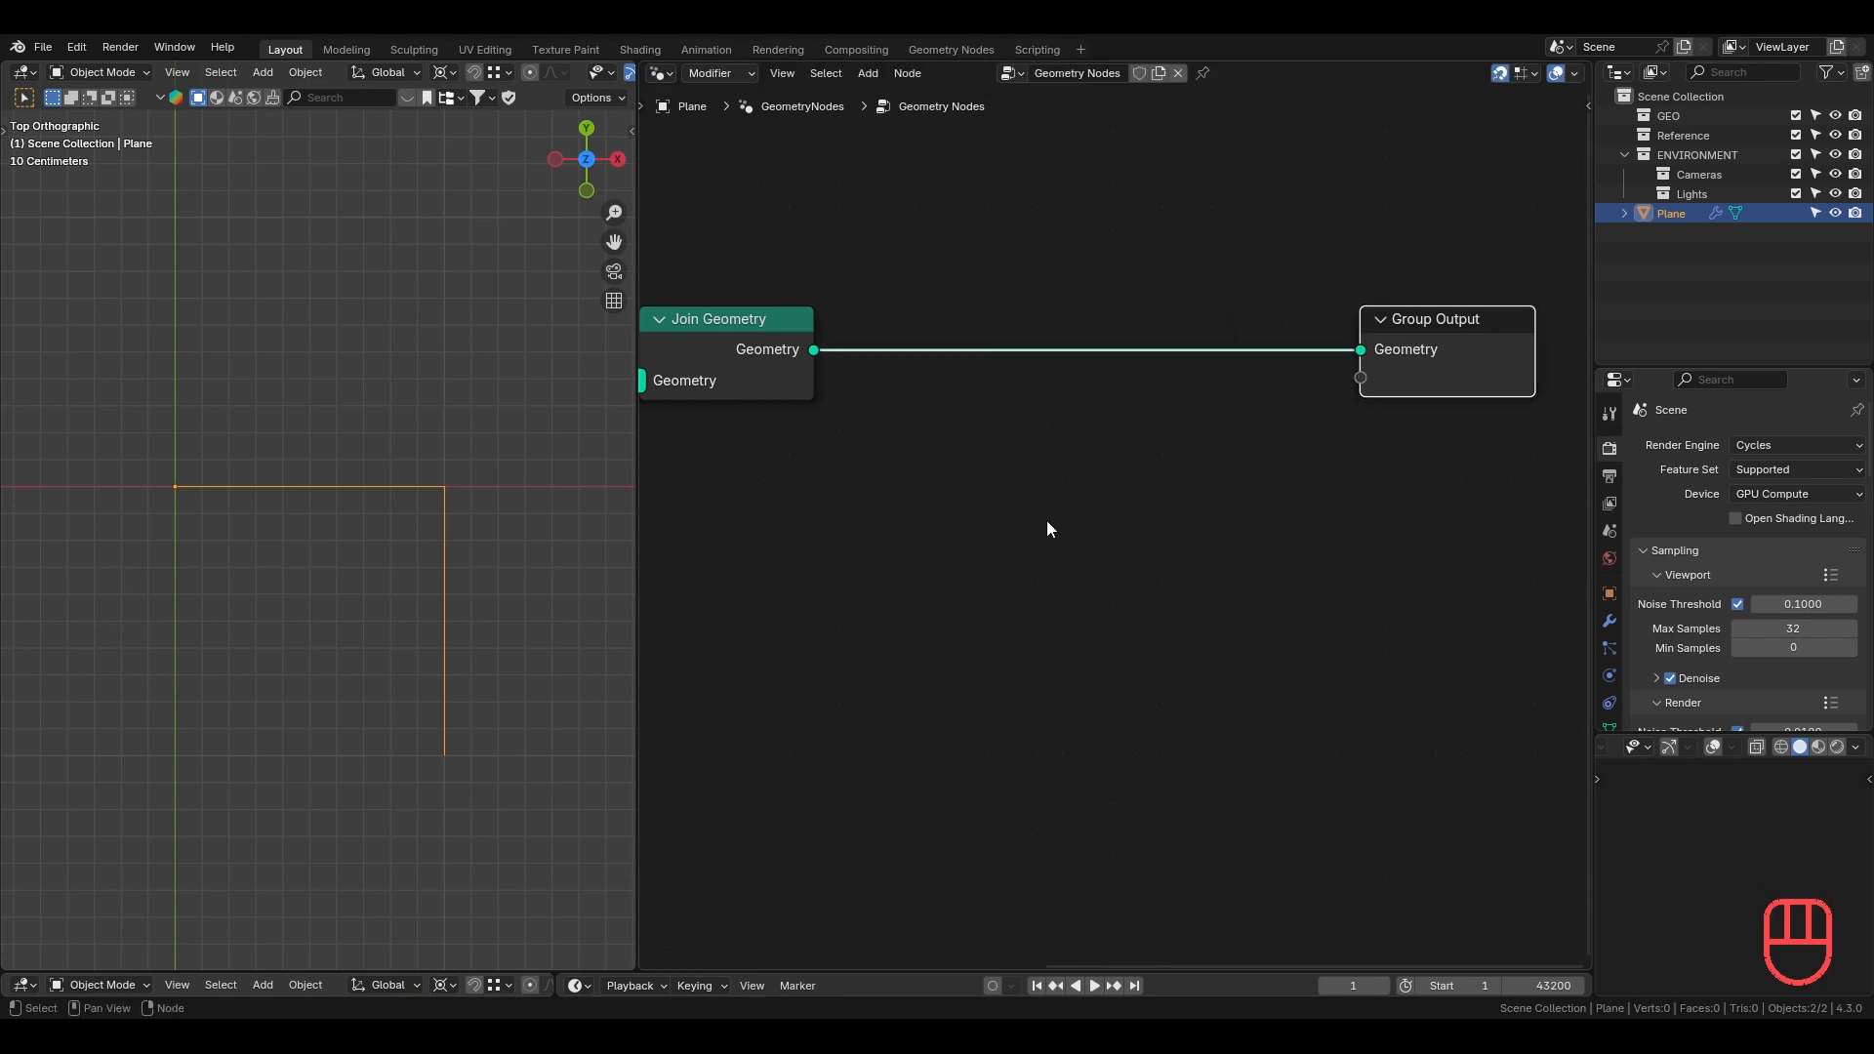
Insert a Curve to Mesh node on the link between Join Geometry and Group Output.
middle_drag(994, 530, 1105, 479)
key(shift+a)
text(curve )
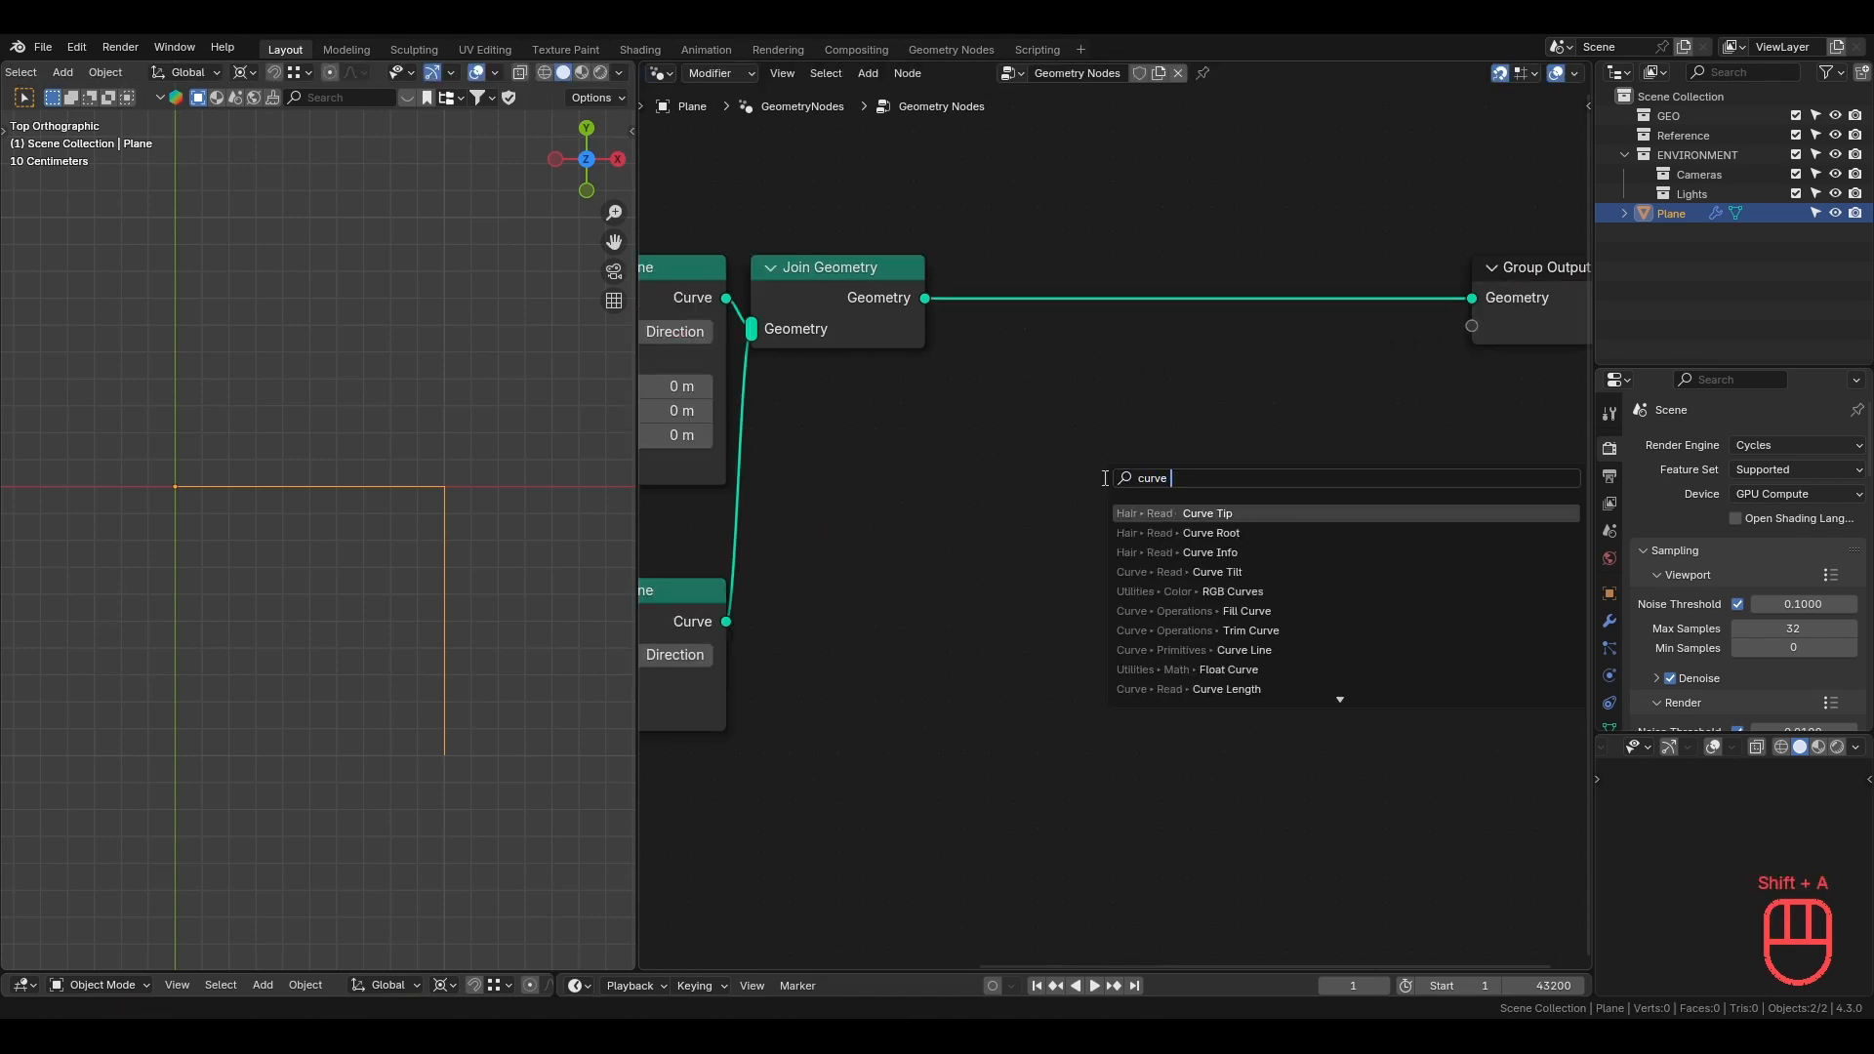
text(to me)
key(Return)
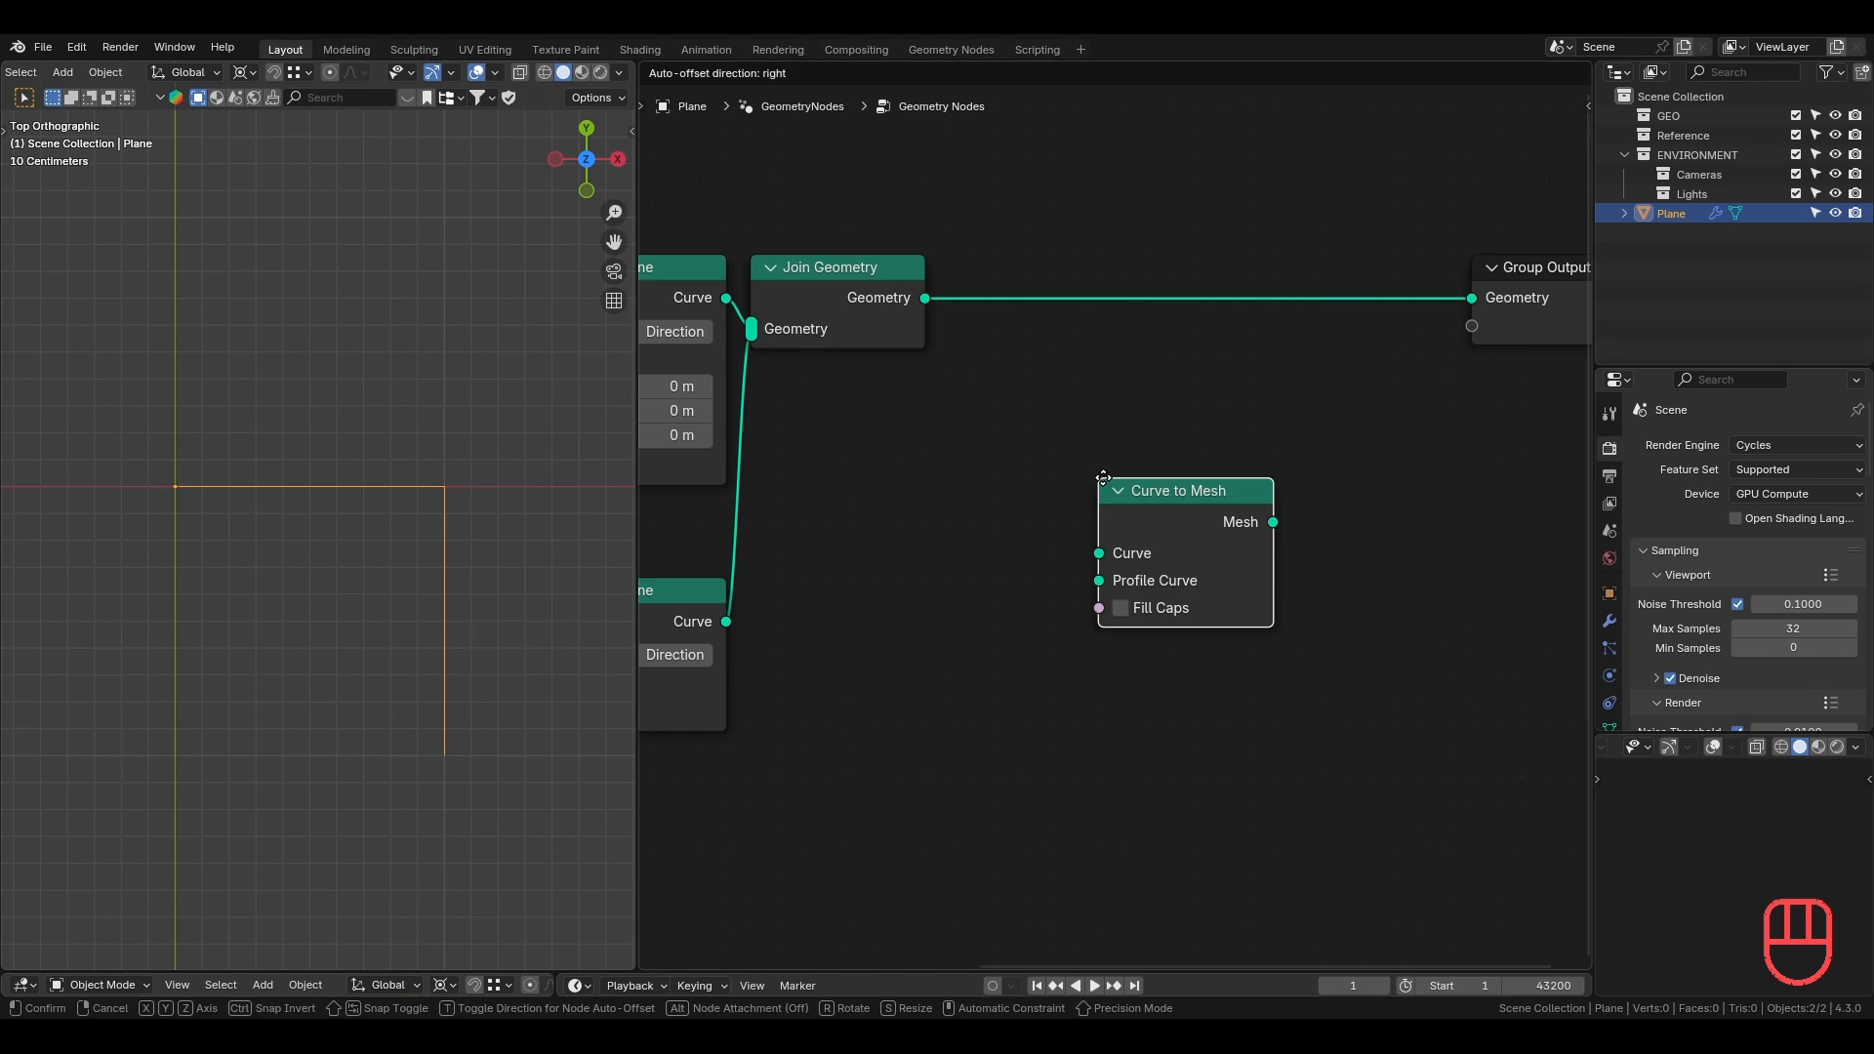
click(953, 246)
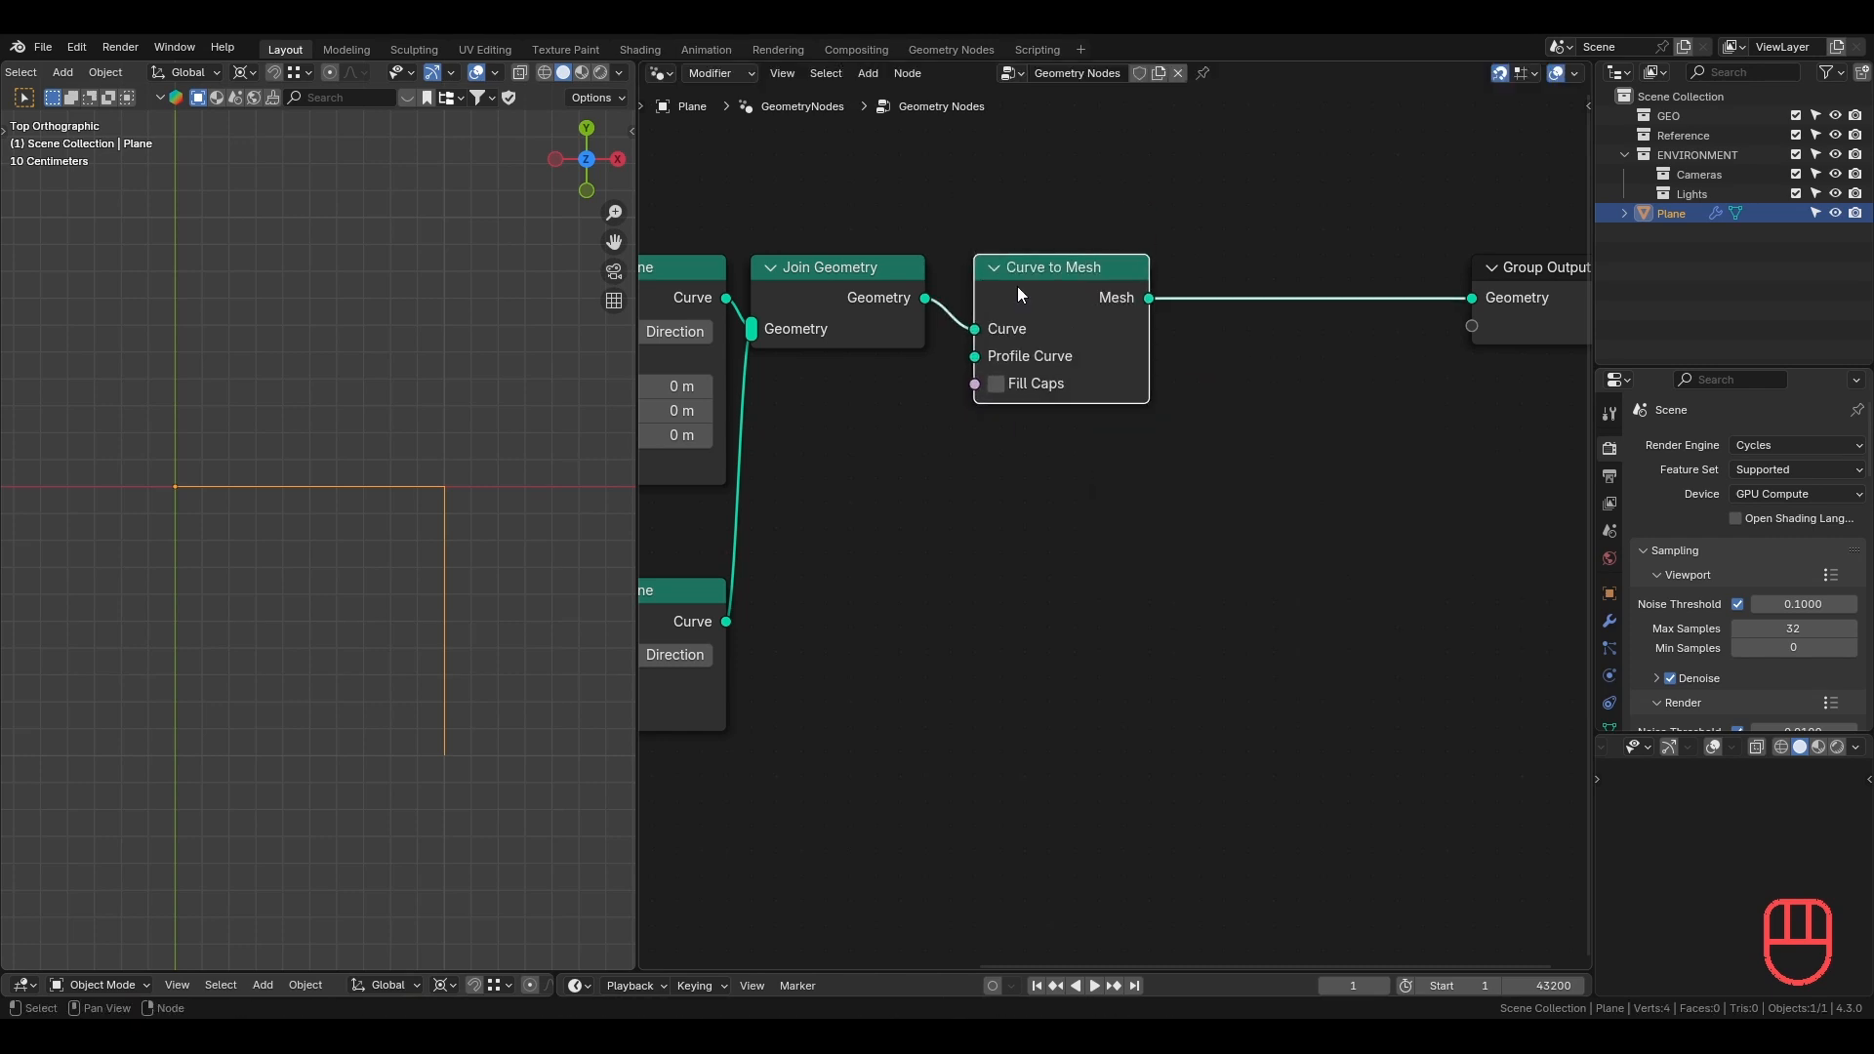
Insert a Merge by Distance node on the link between Curve to Mesh and Group Output.
key(shift+a)
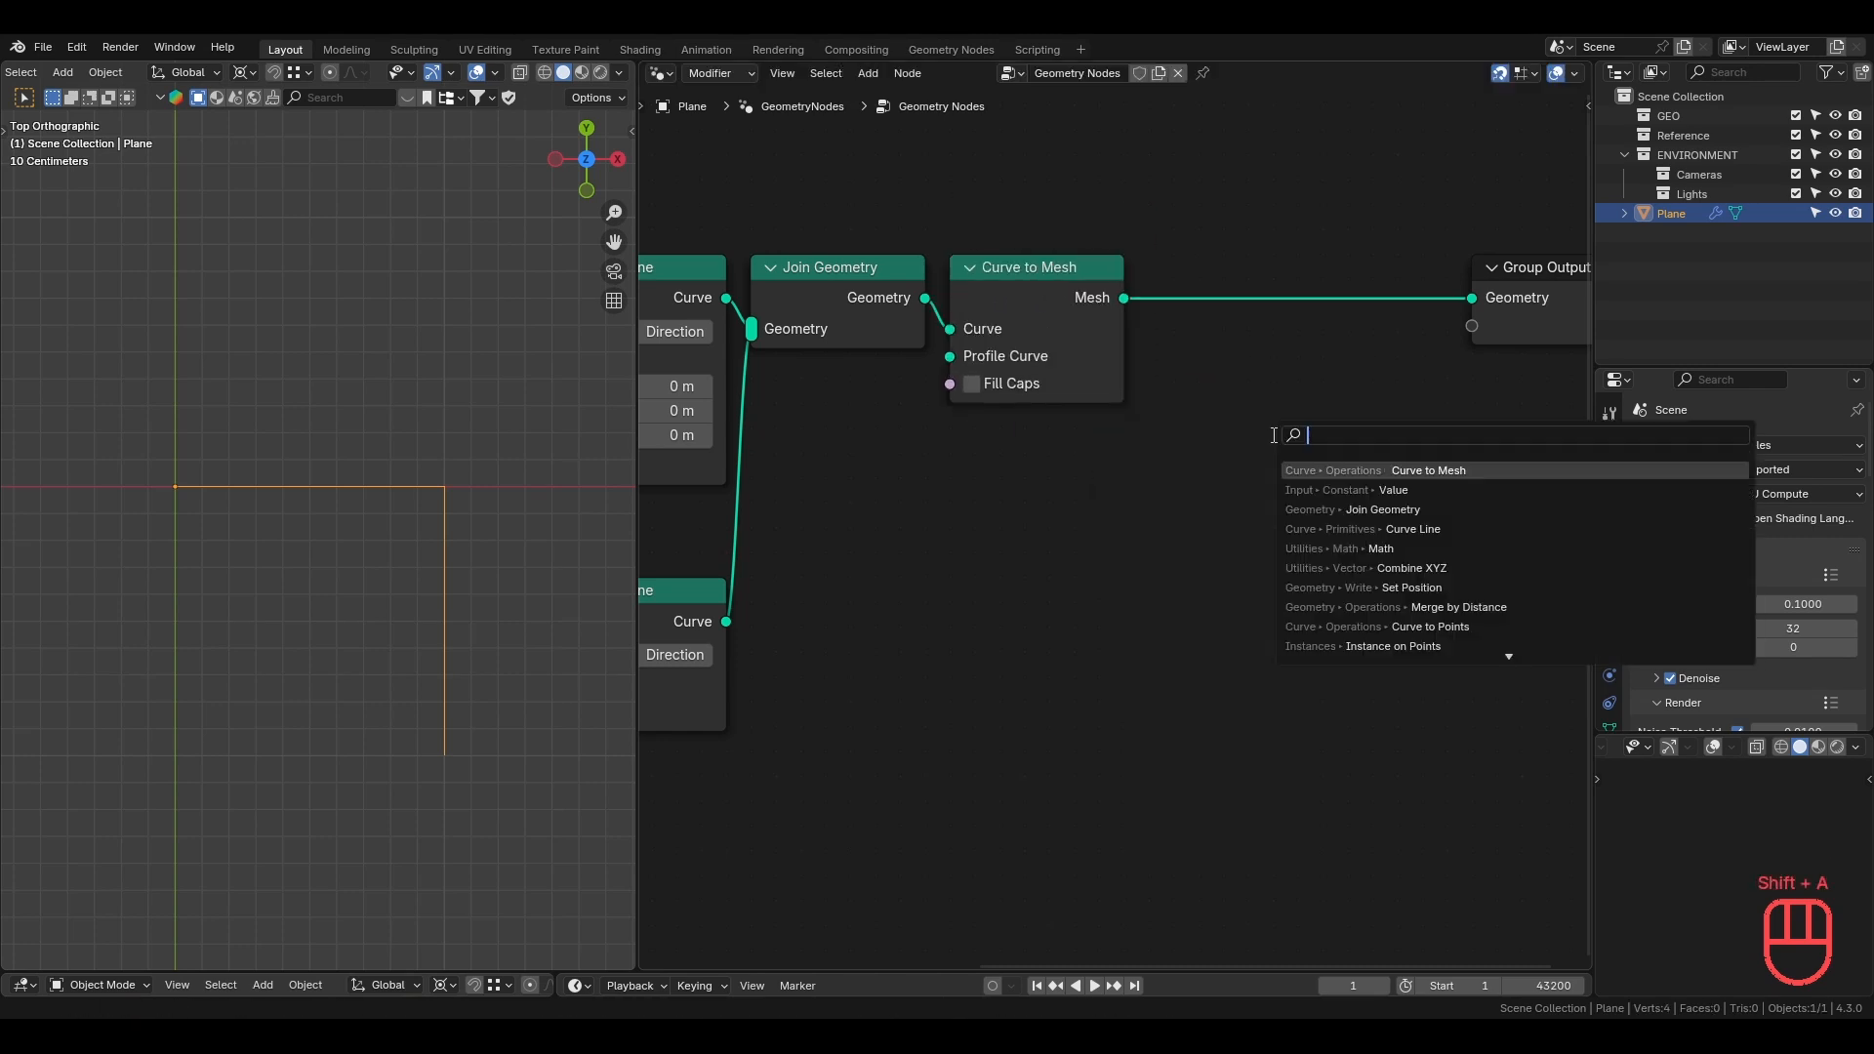
text(merge)
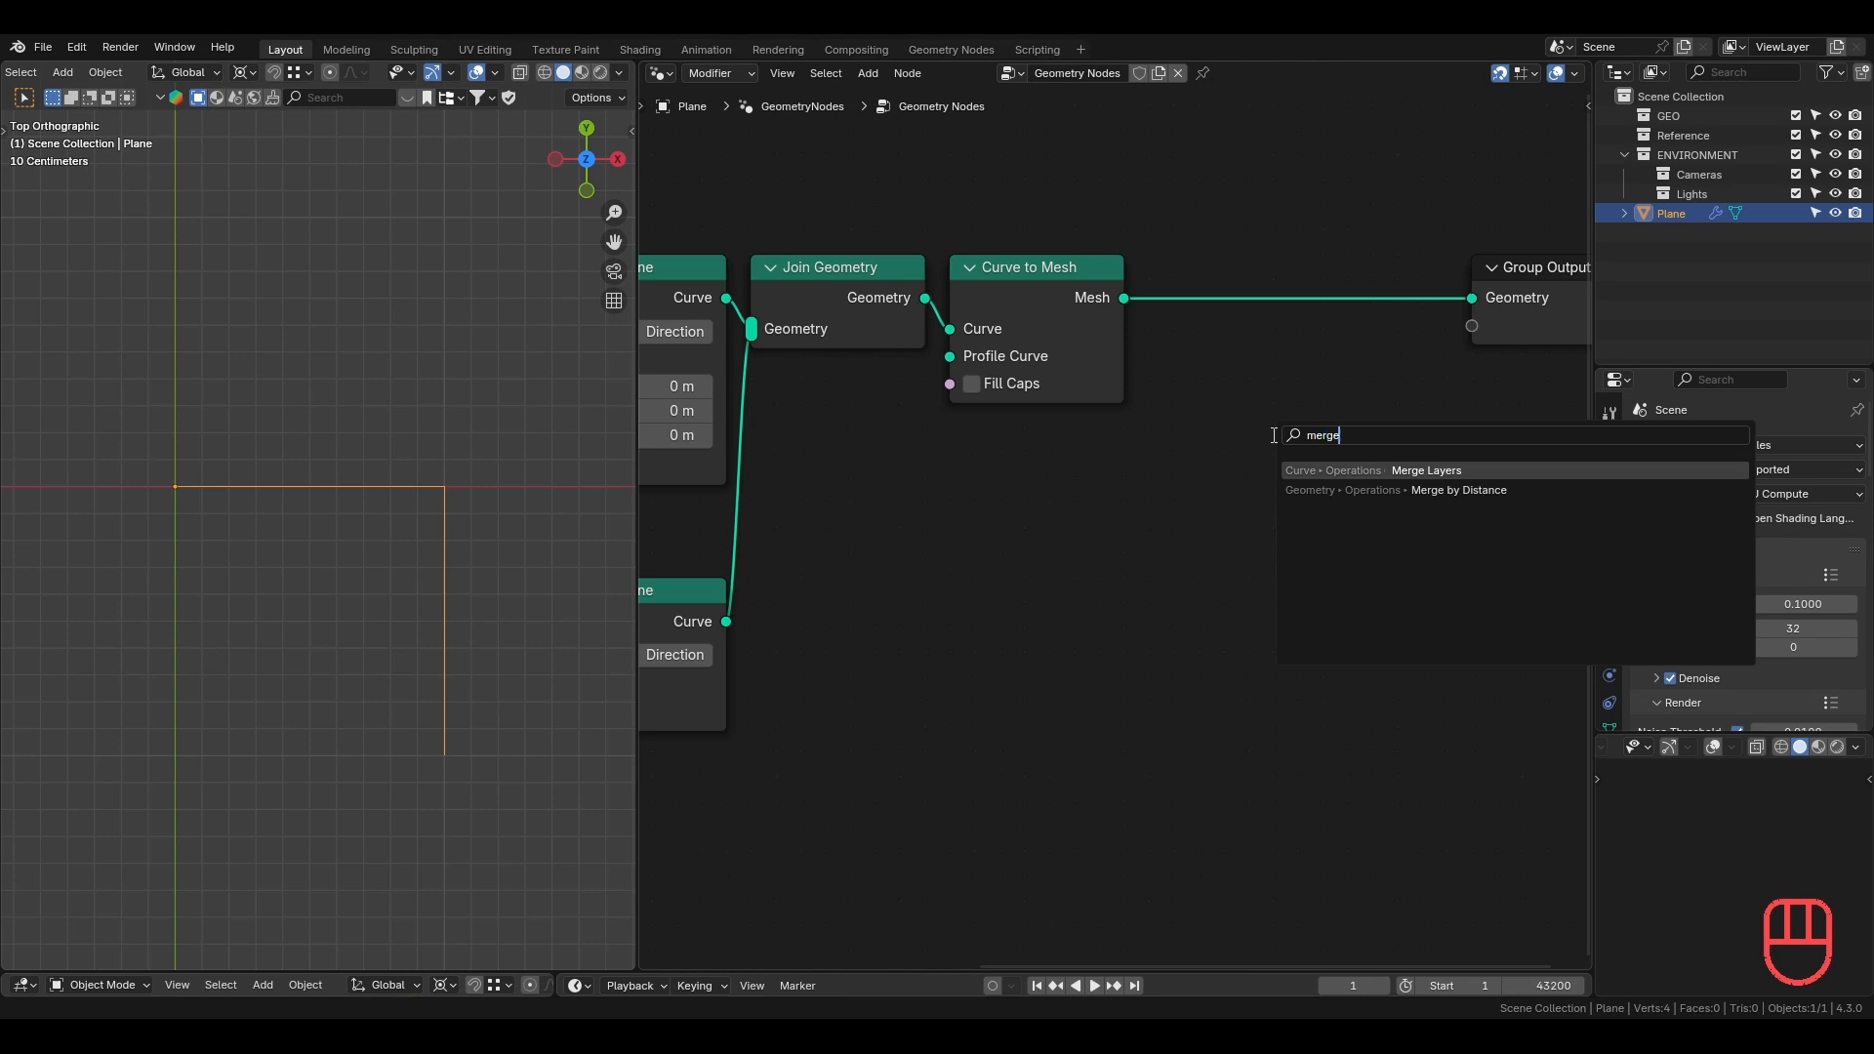
key(Down)
key(Return)
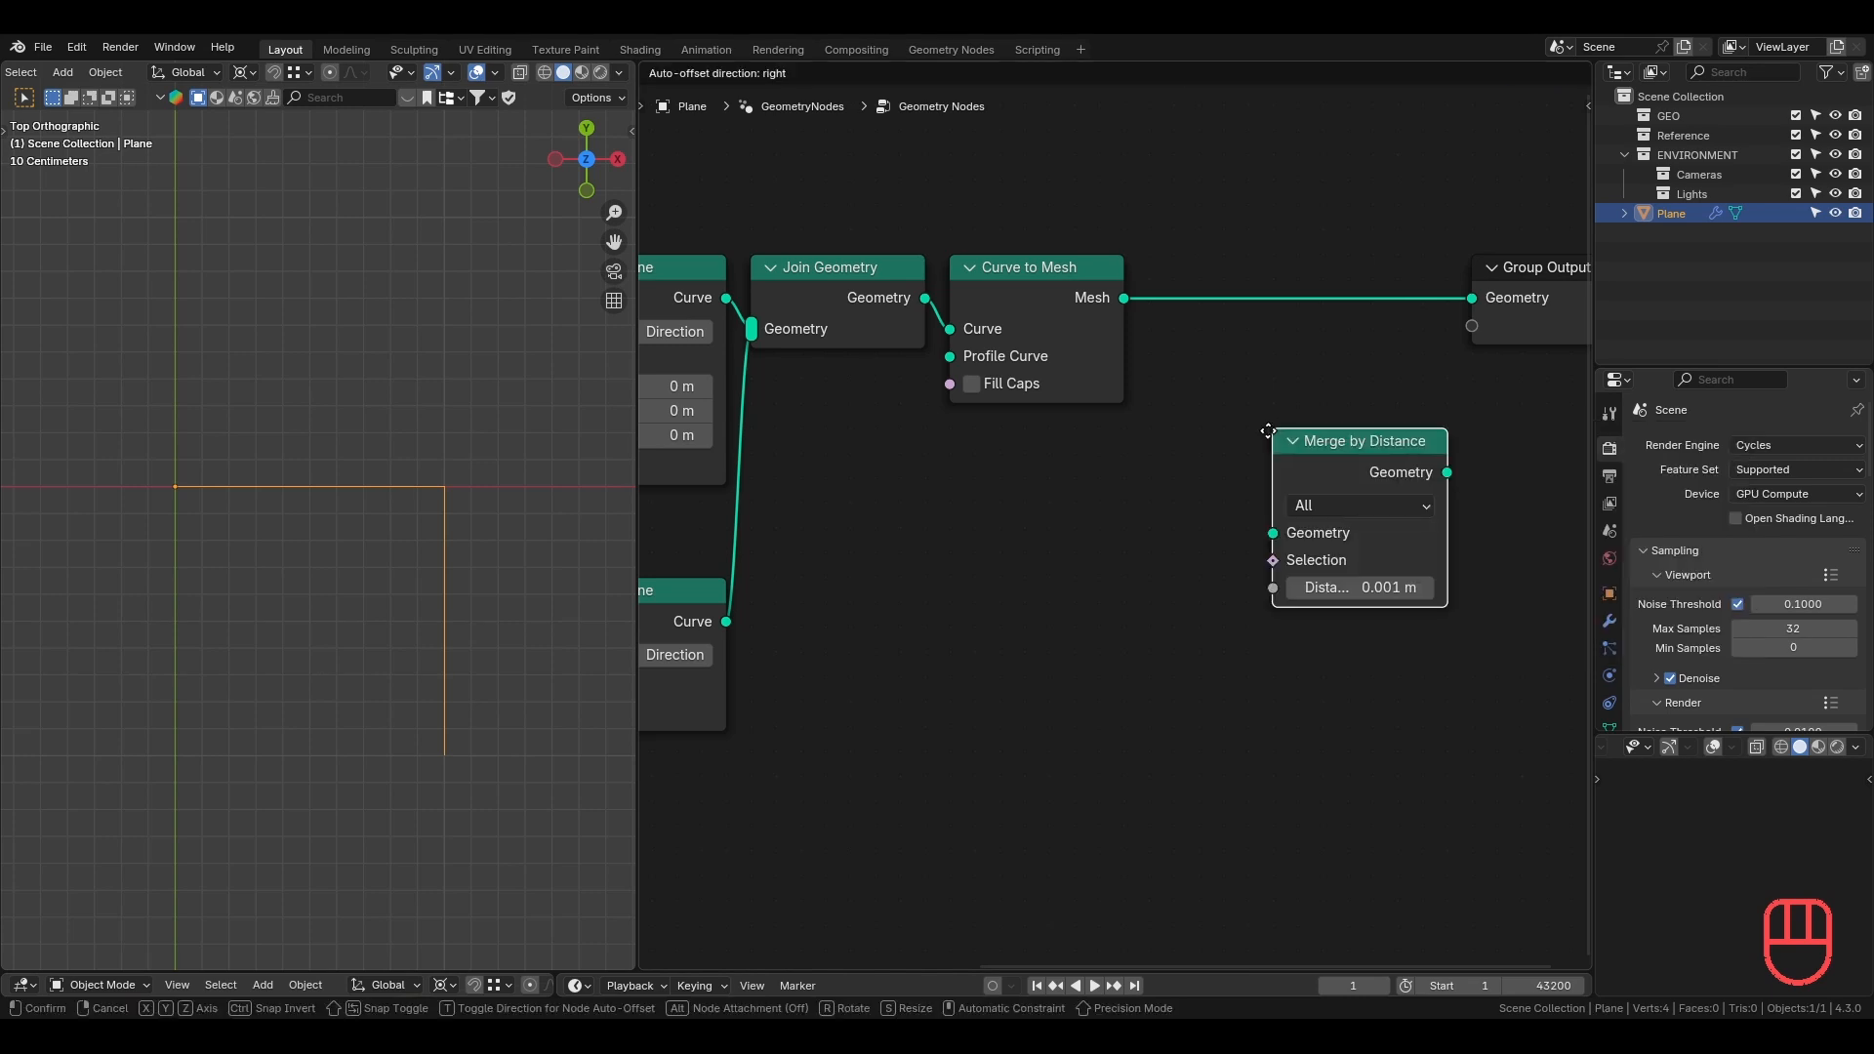
click(1144, 261)
Insert a Mesh to Curve node between Merge by Distance and Group Output, aligned with the neighbouring nodes.
middle_drag(1415, 381, 1155, 398)
key(shift+a)
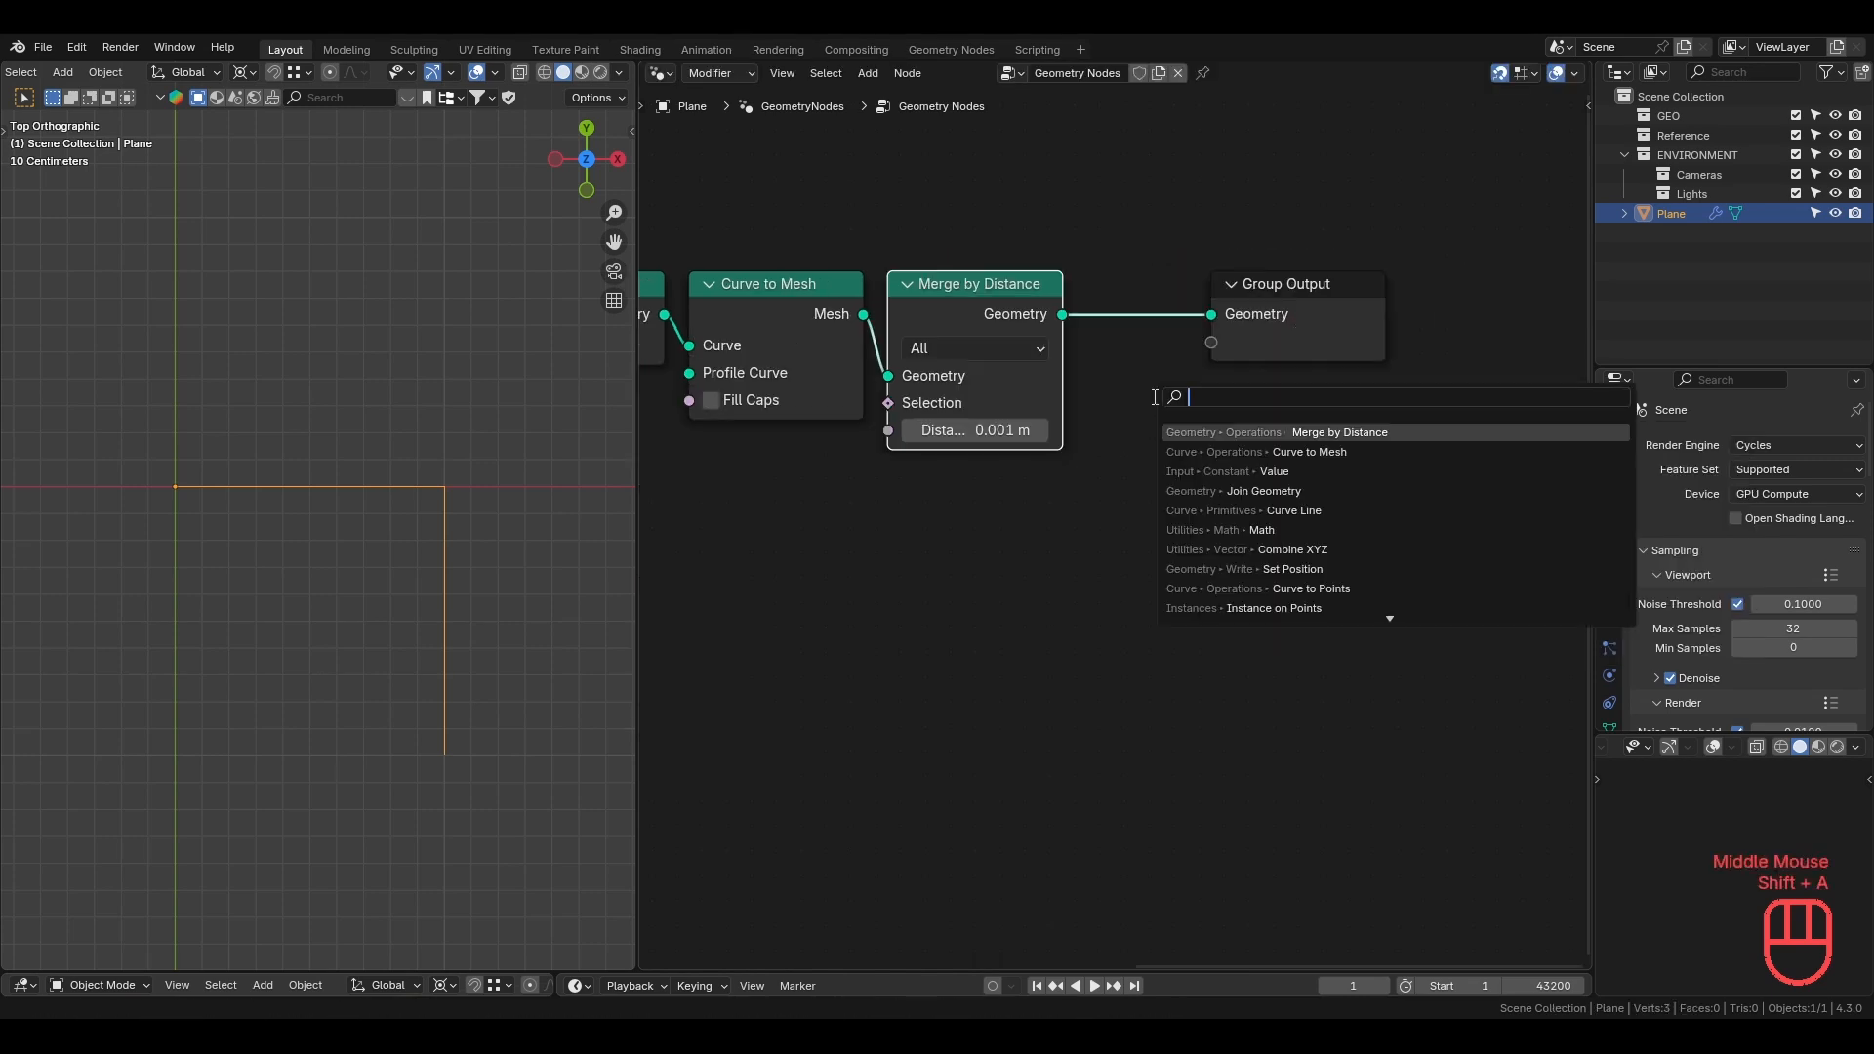
text(mesh to c)
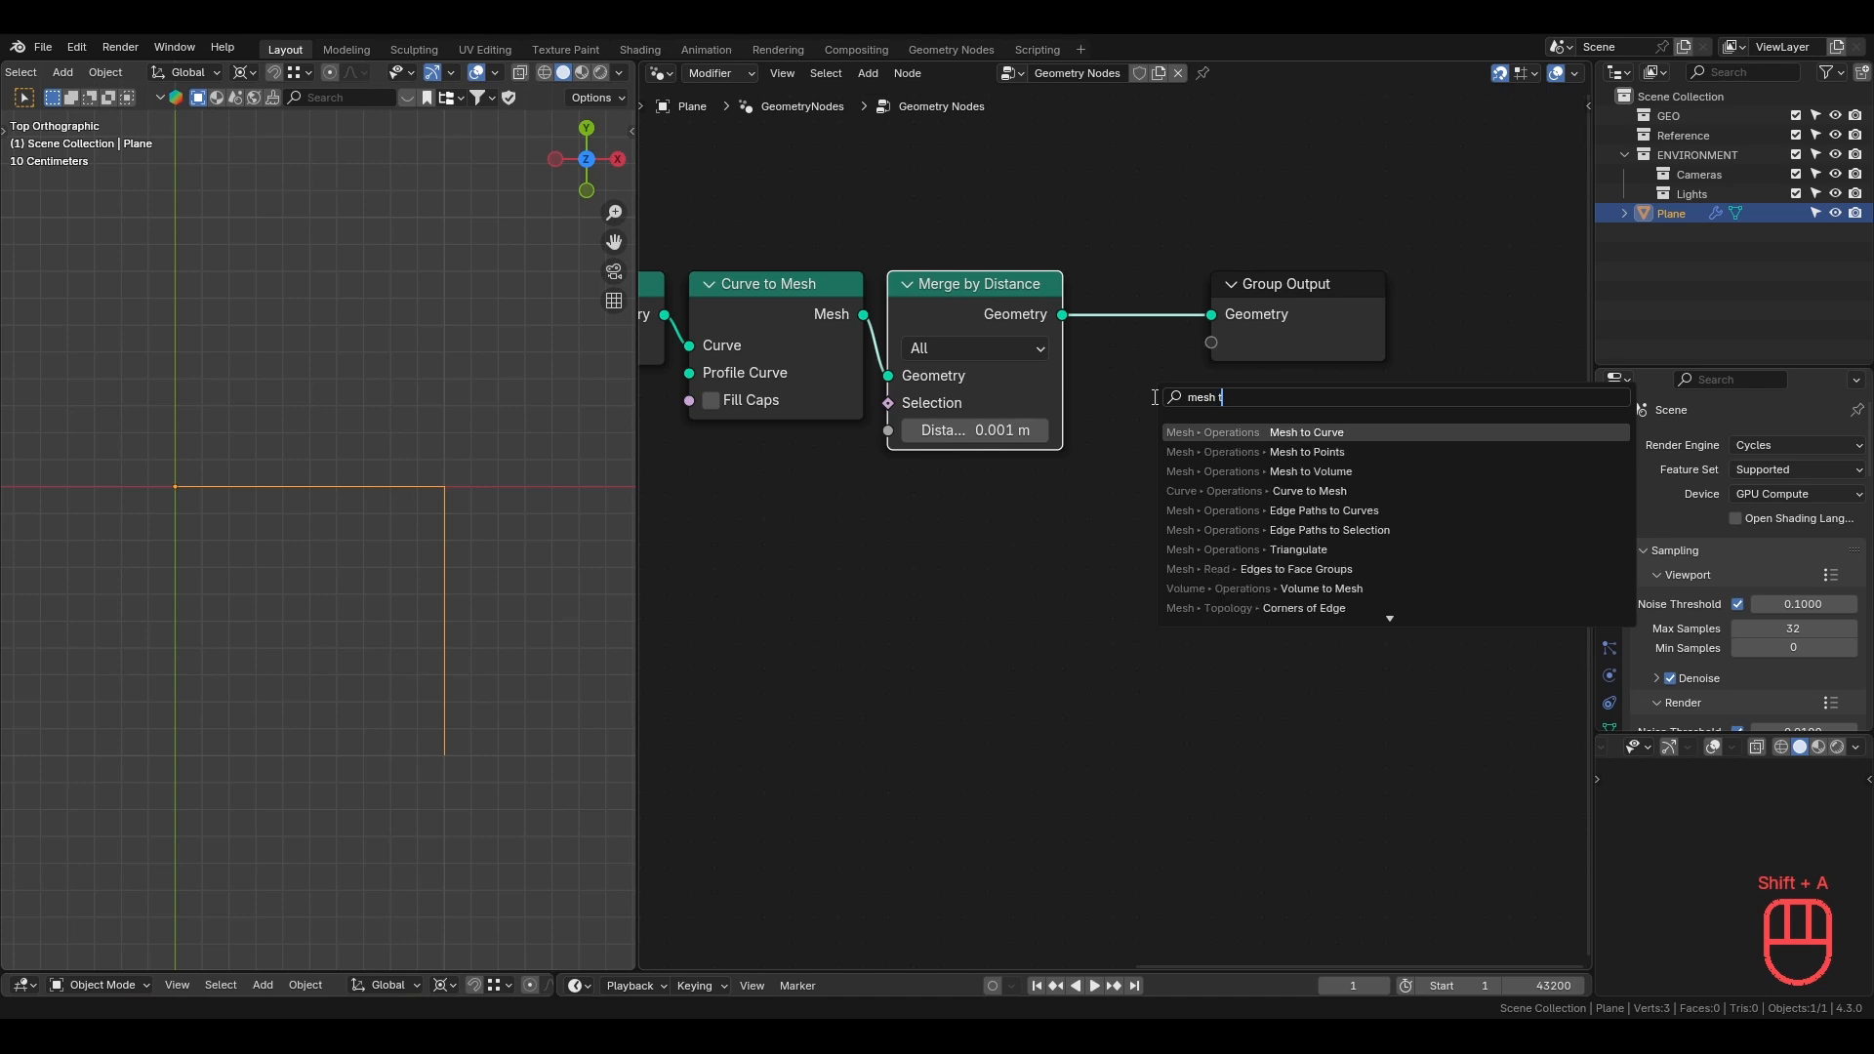
key(Return)
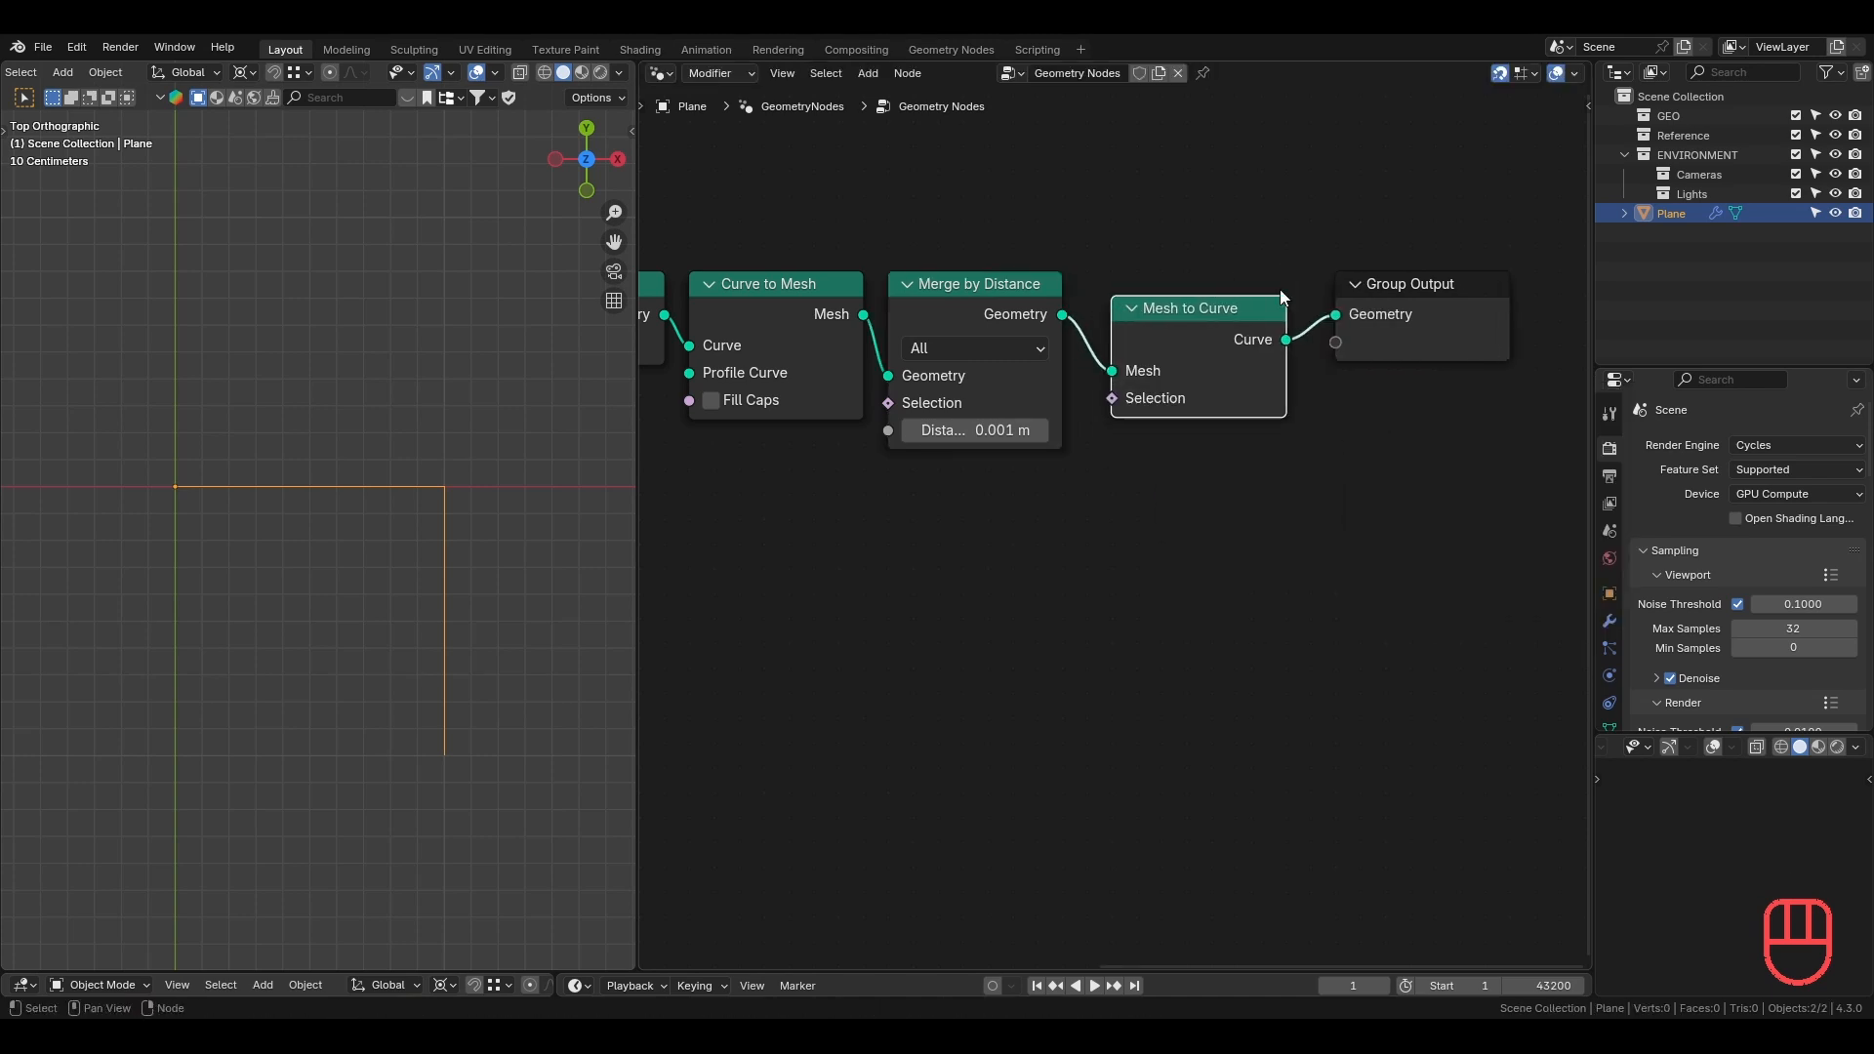
click(1208, 312)
key(g)
key(g)
click(1197, 285)
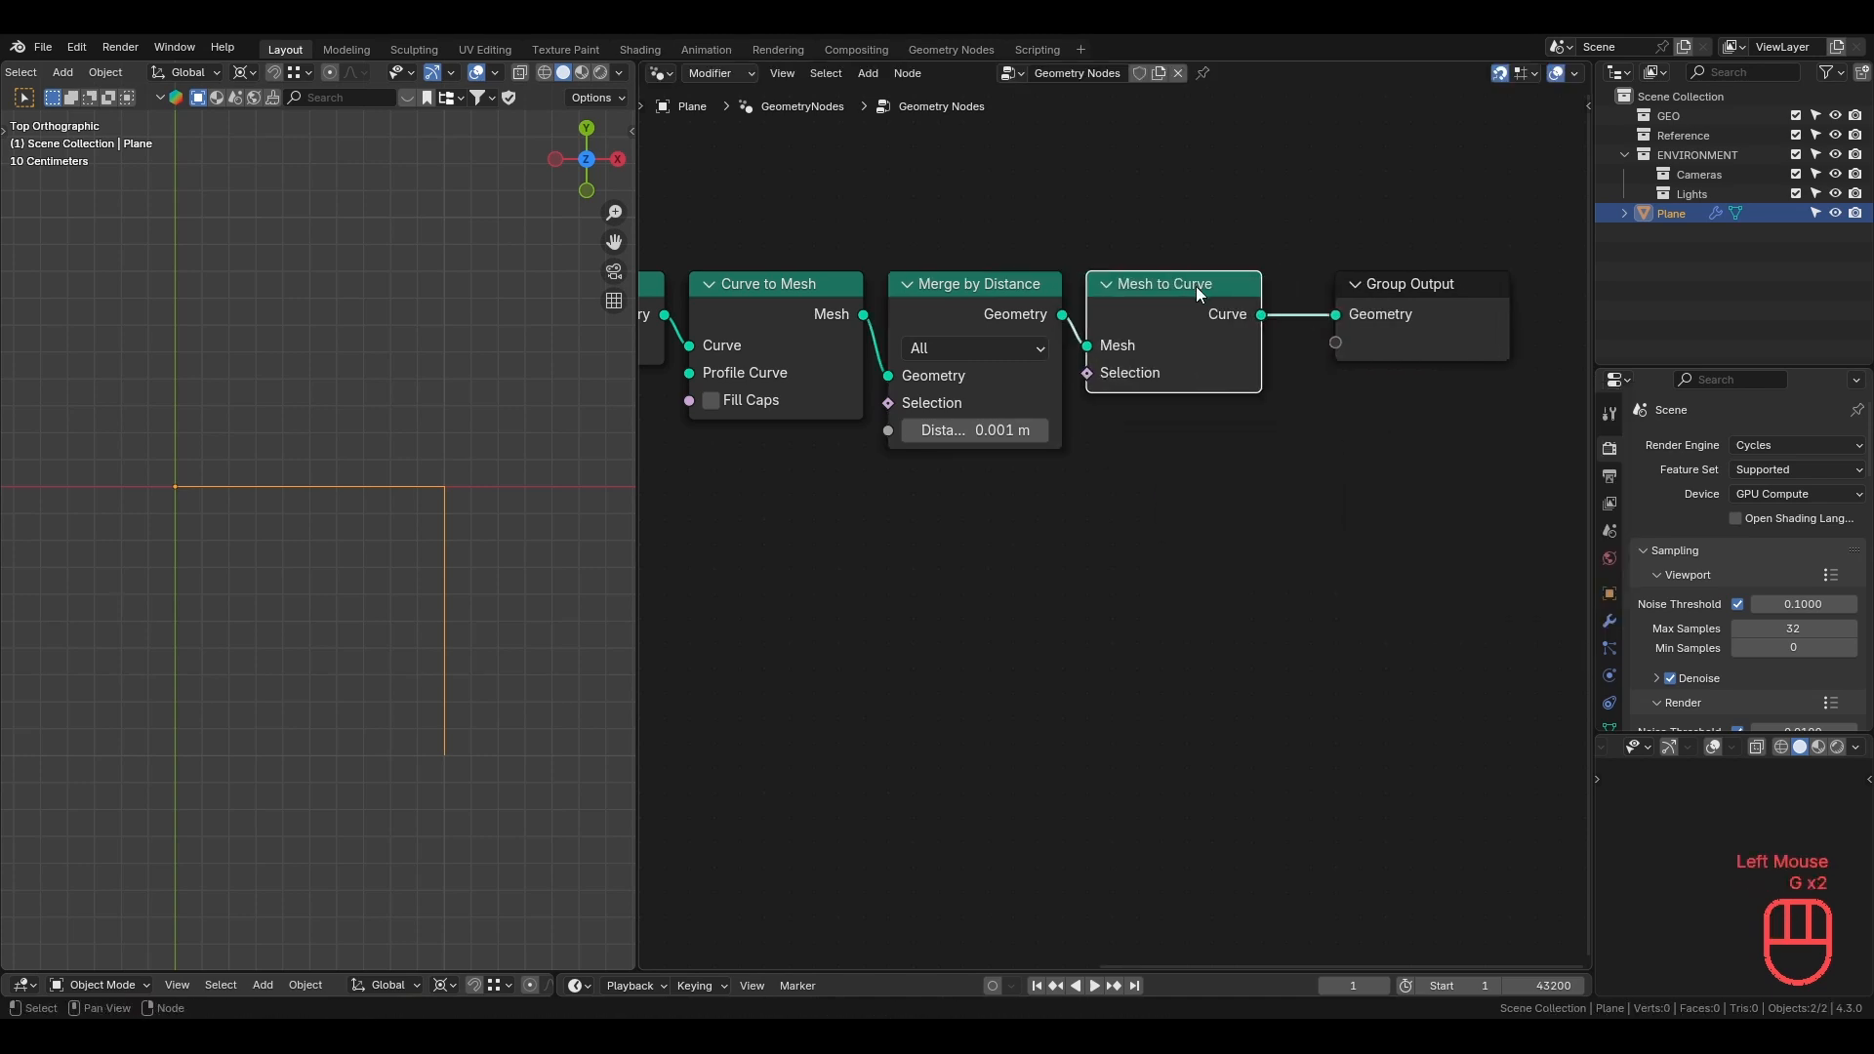
Collapse the Curve to Mesh, Merge by Distance and Mesh to Curve nodes.
click(783, 302)
key(h)
click(1003, 295)
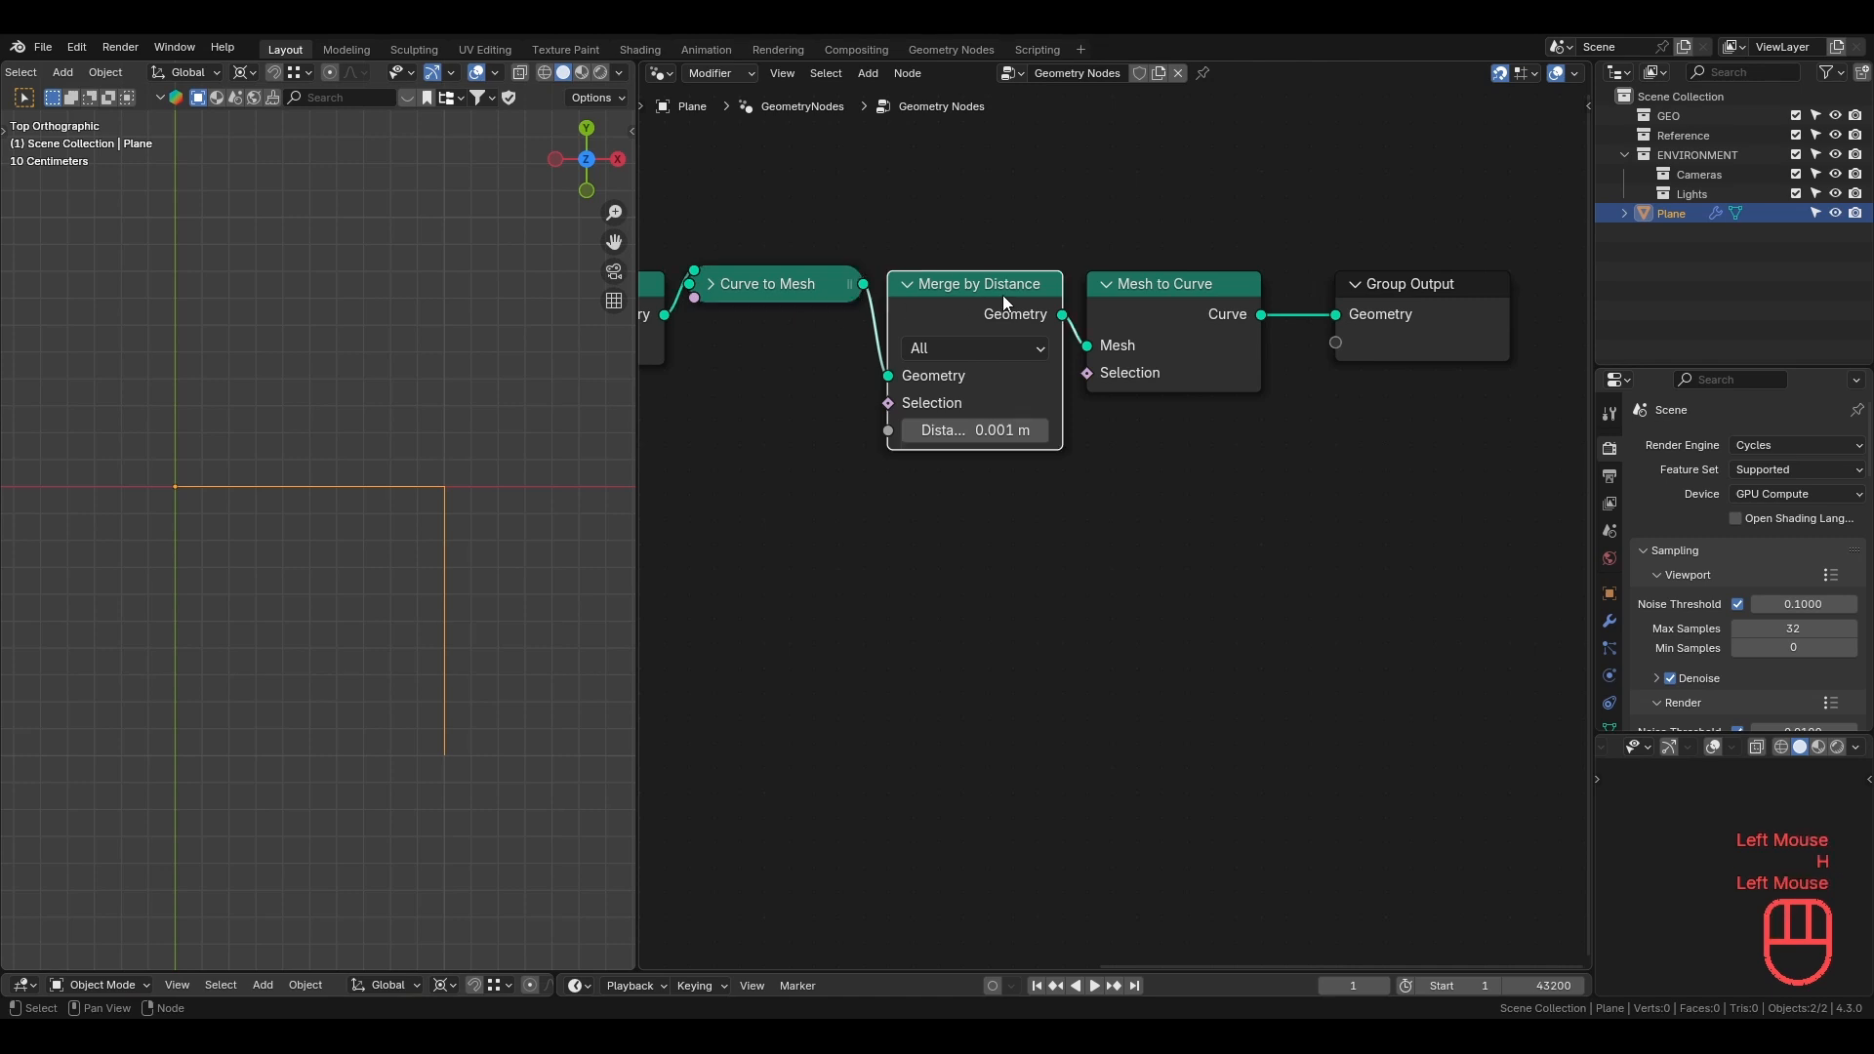
key(h)
click(1138, 297)
key(h)
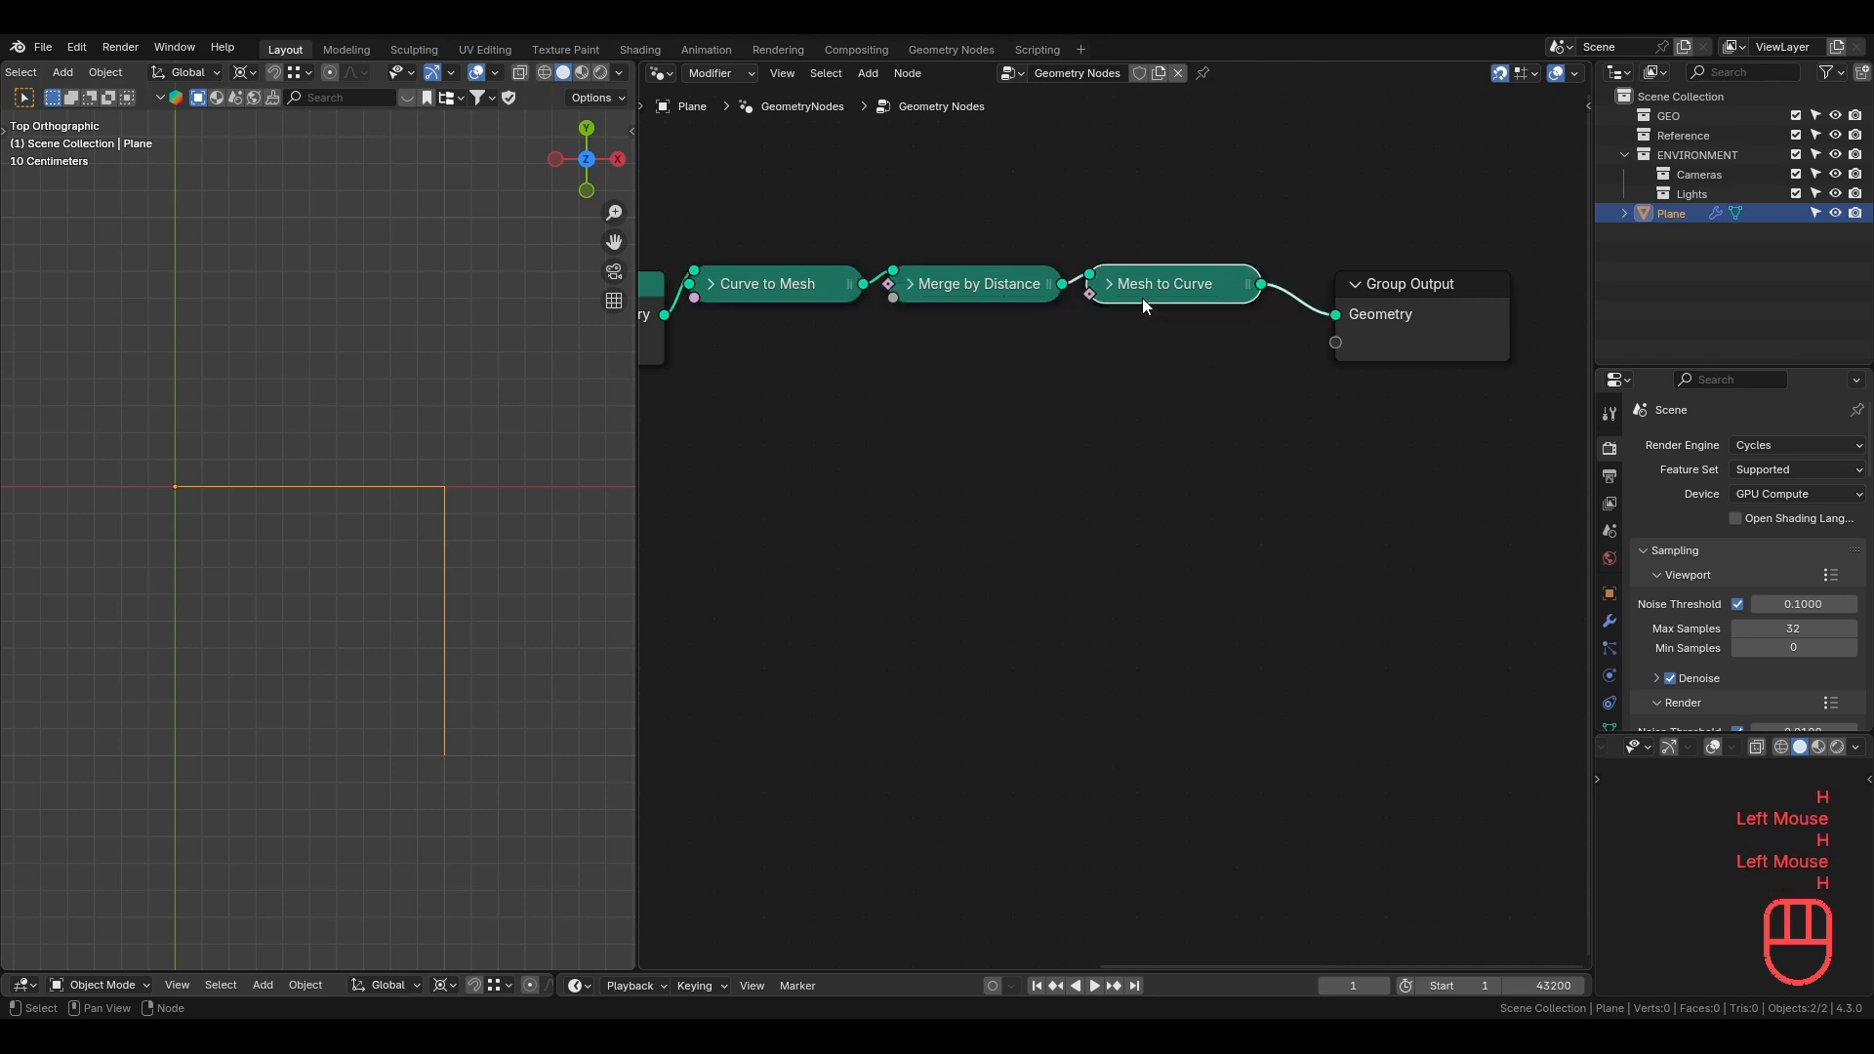
Stack the collapsed Merge by Distance and Mesh to Curve nodes directly beneath Curve to Mesh.
click(984, 275)
key(g)
click(796, 324)
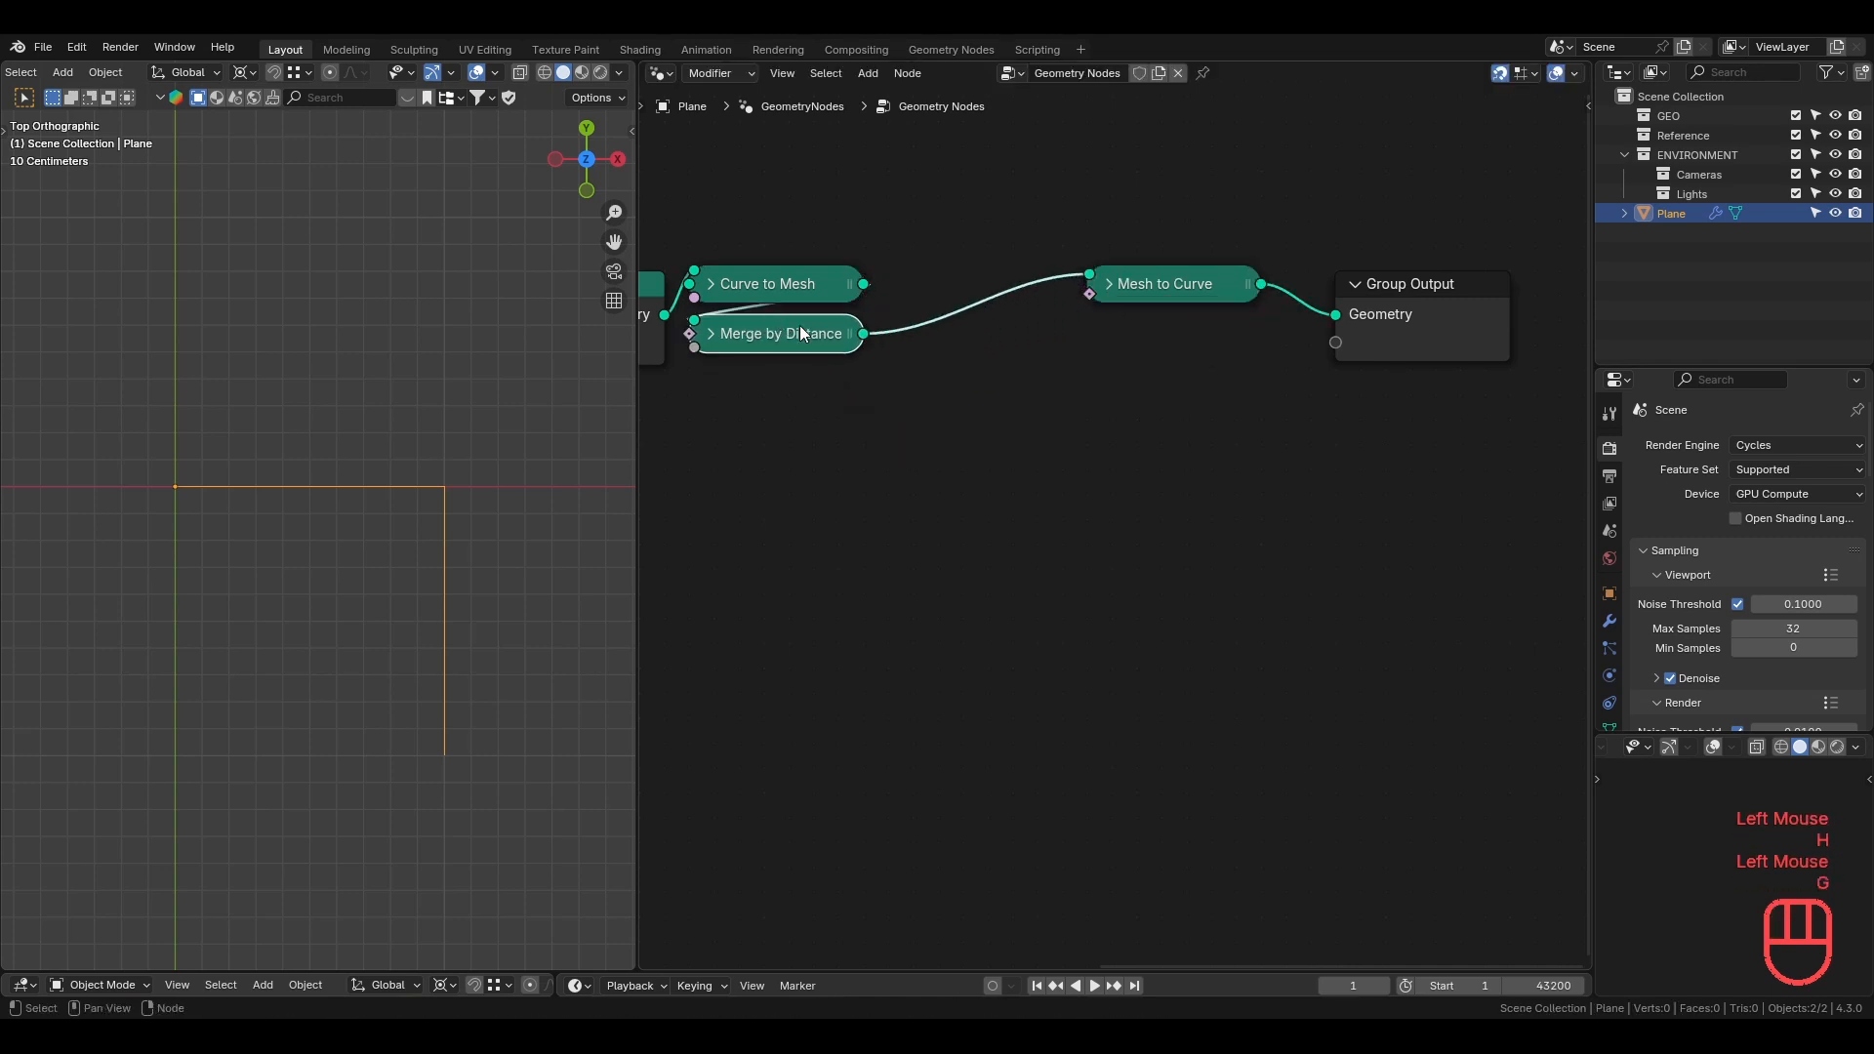
click(1152, 283)
key(g)
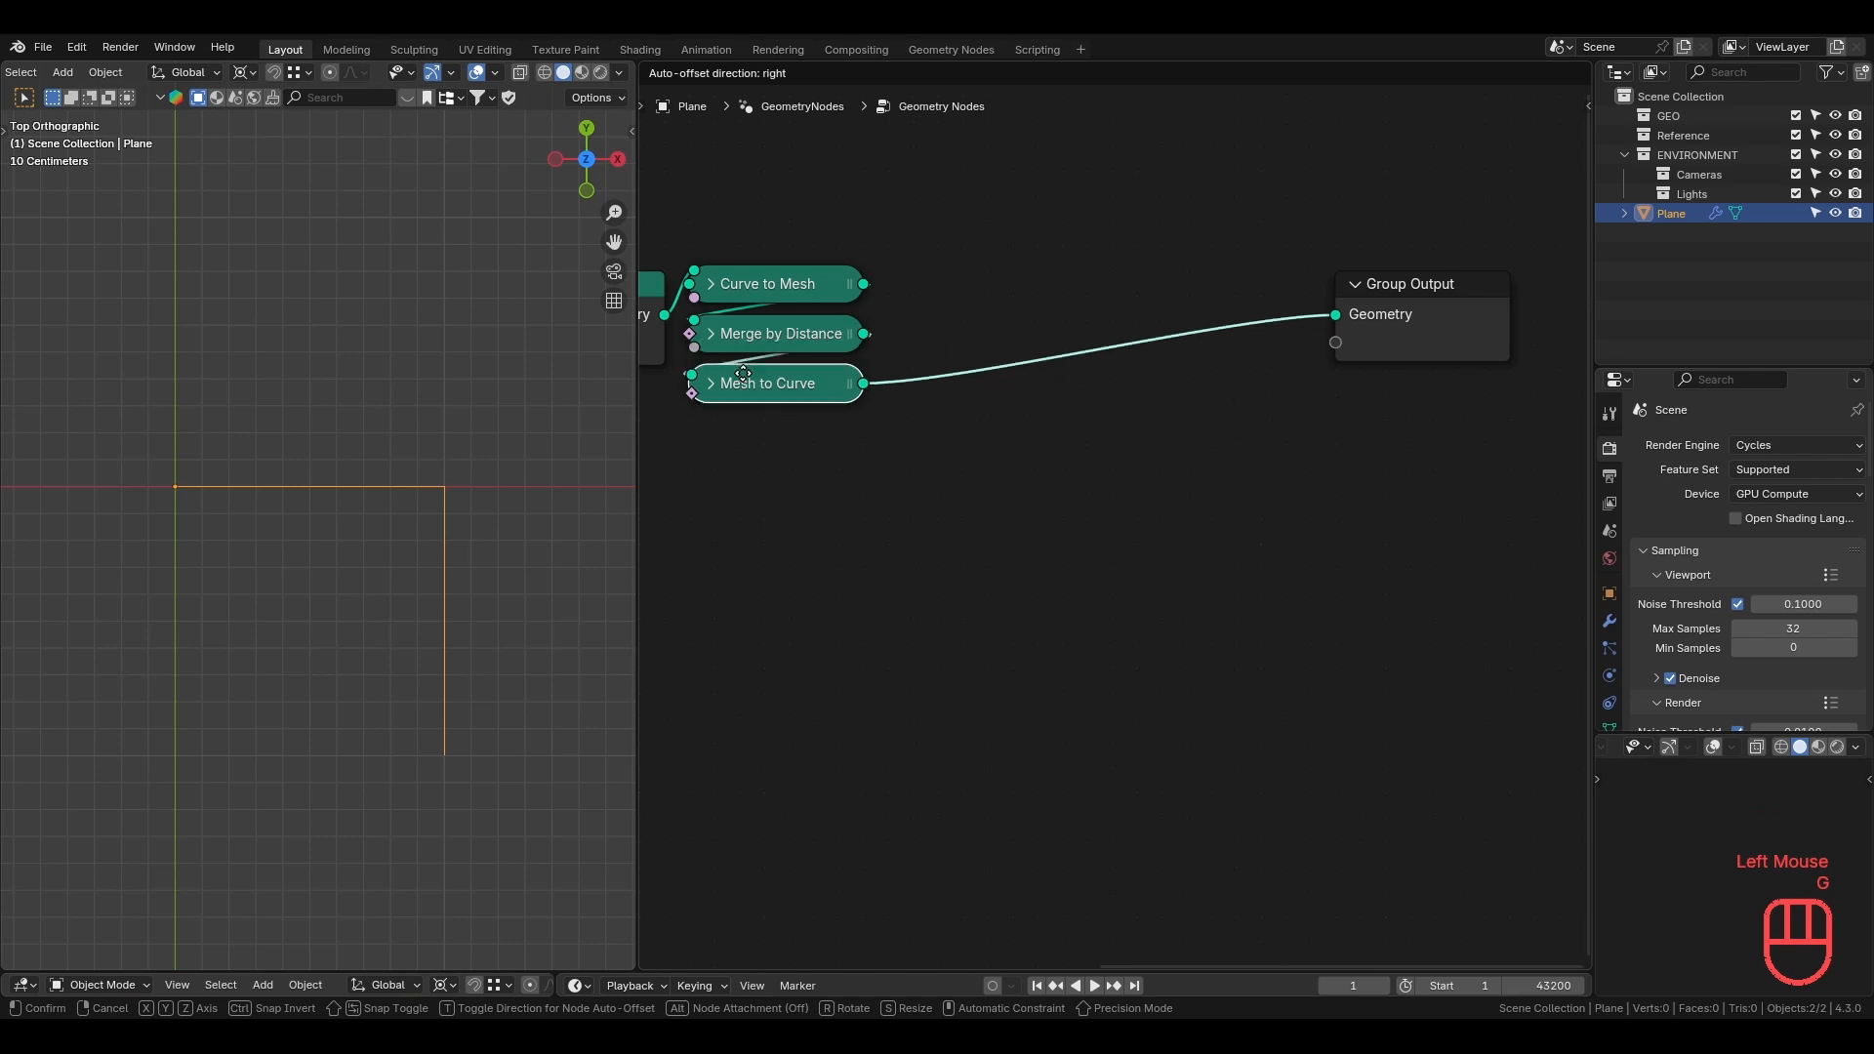
click(745, 371)
click(1039, 443)
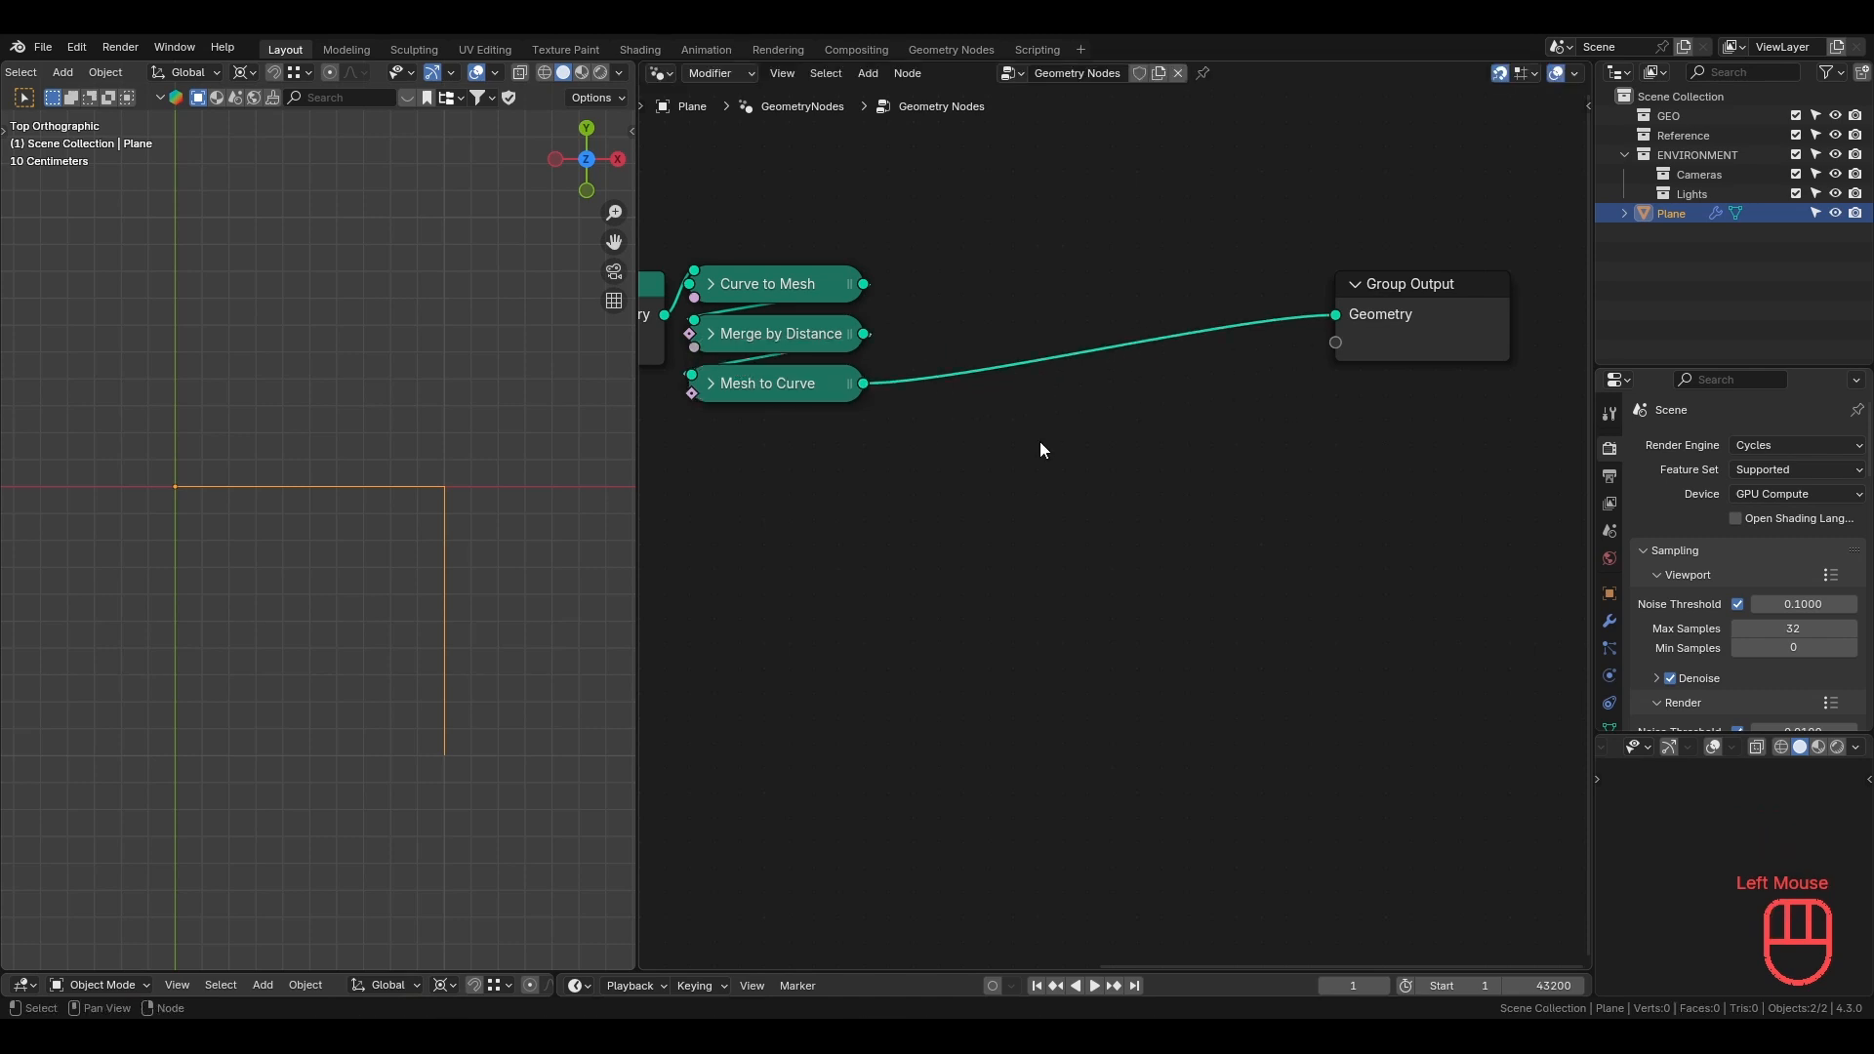
Insert a Fillet Curve node on the link between Mesh to Curve and Group Output.
key(shift+a)
text(fille)
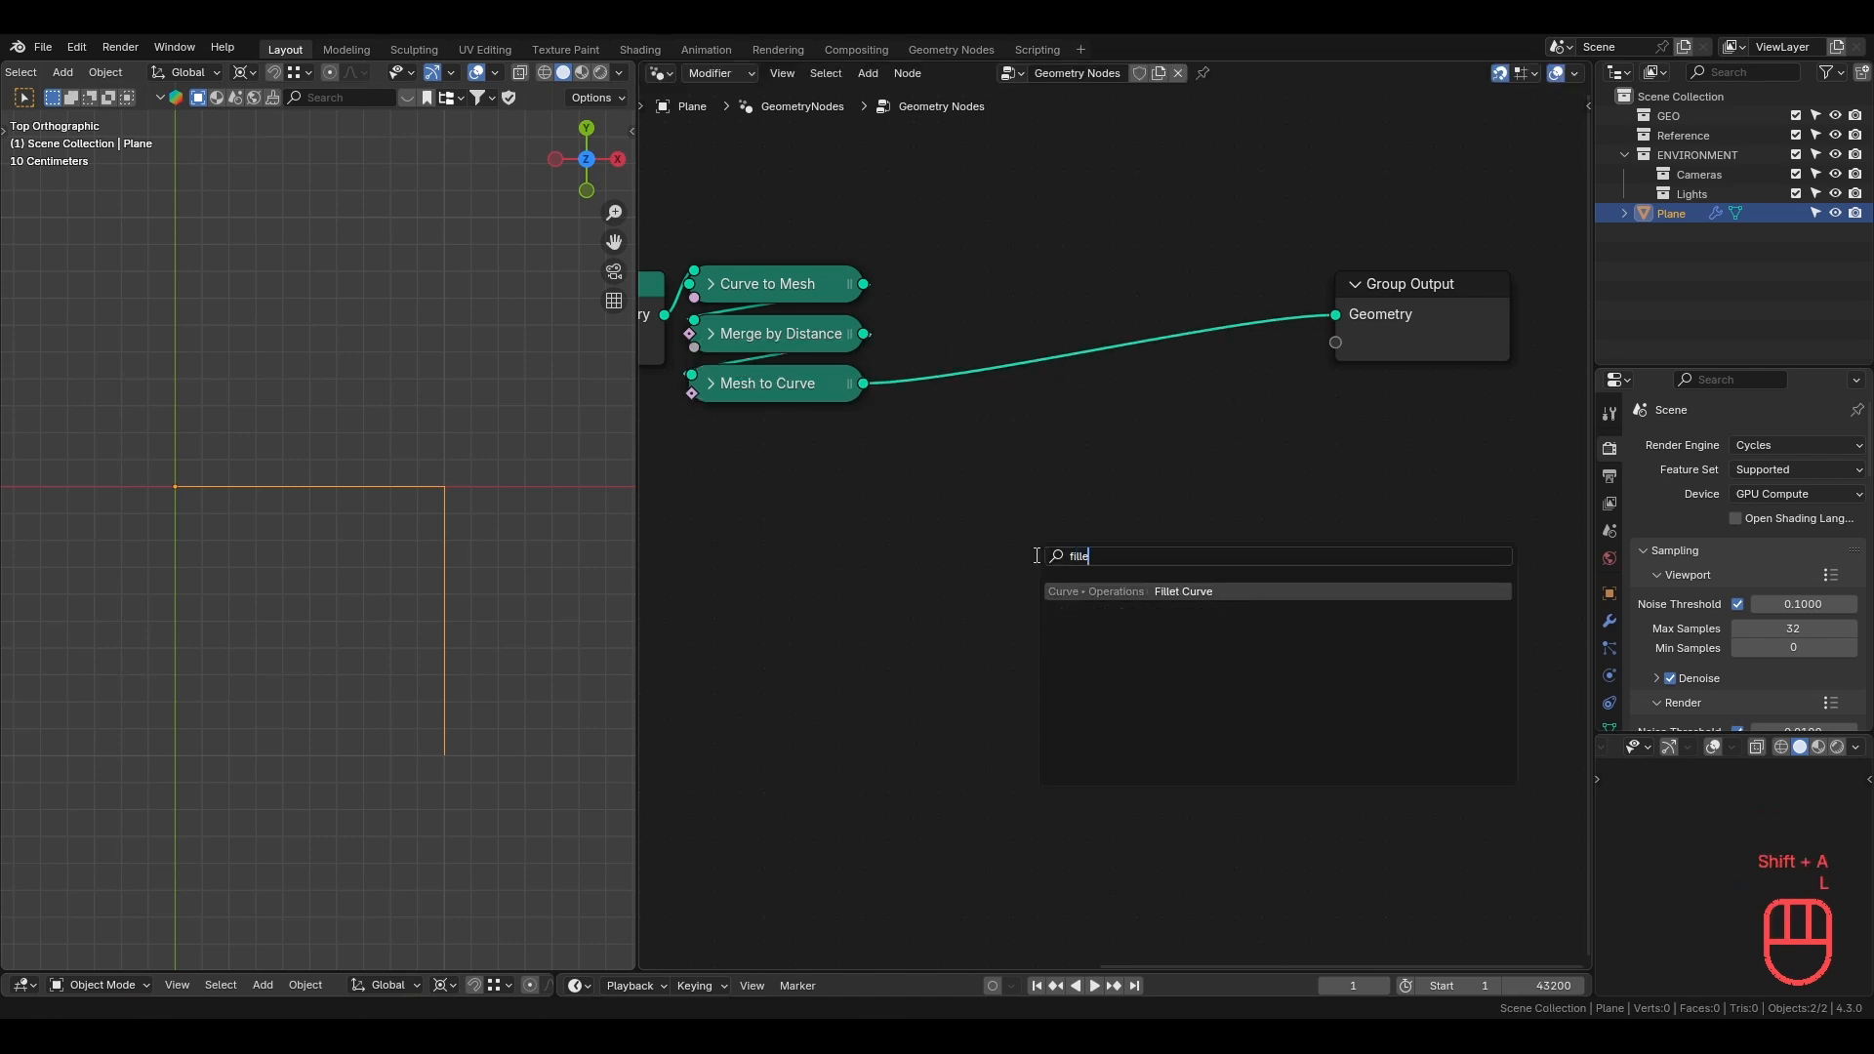
key(Return)
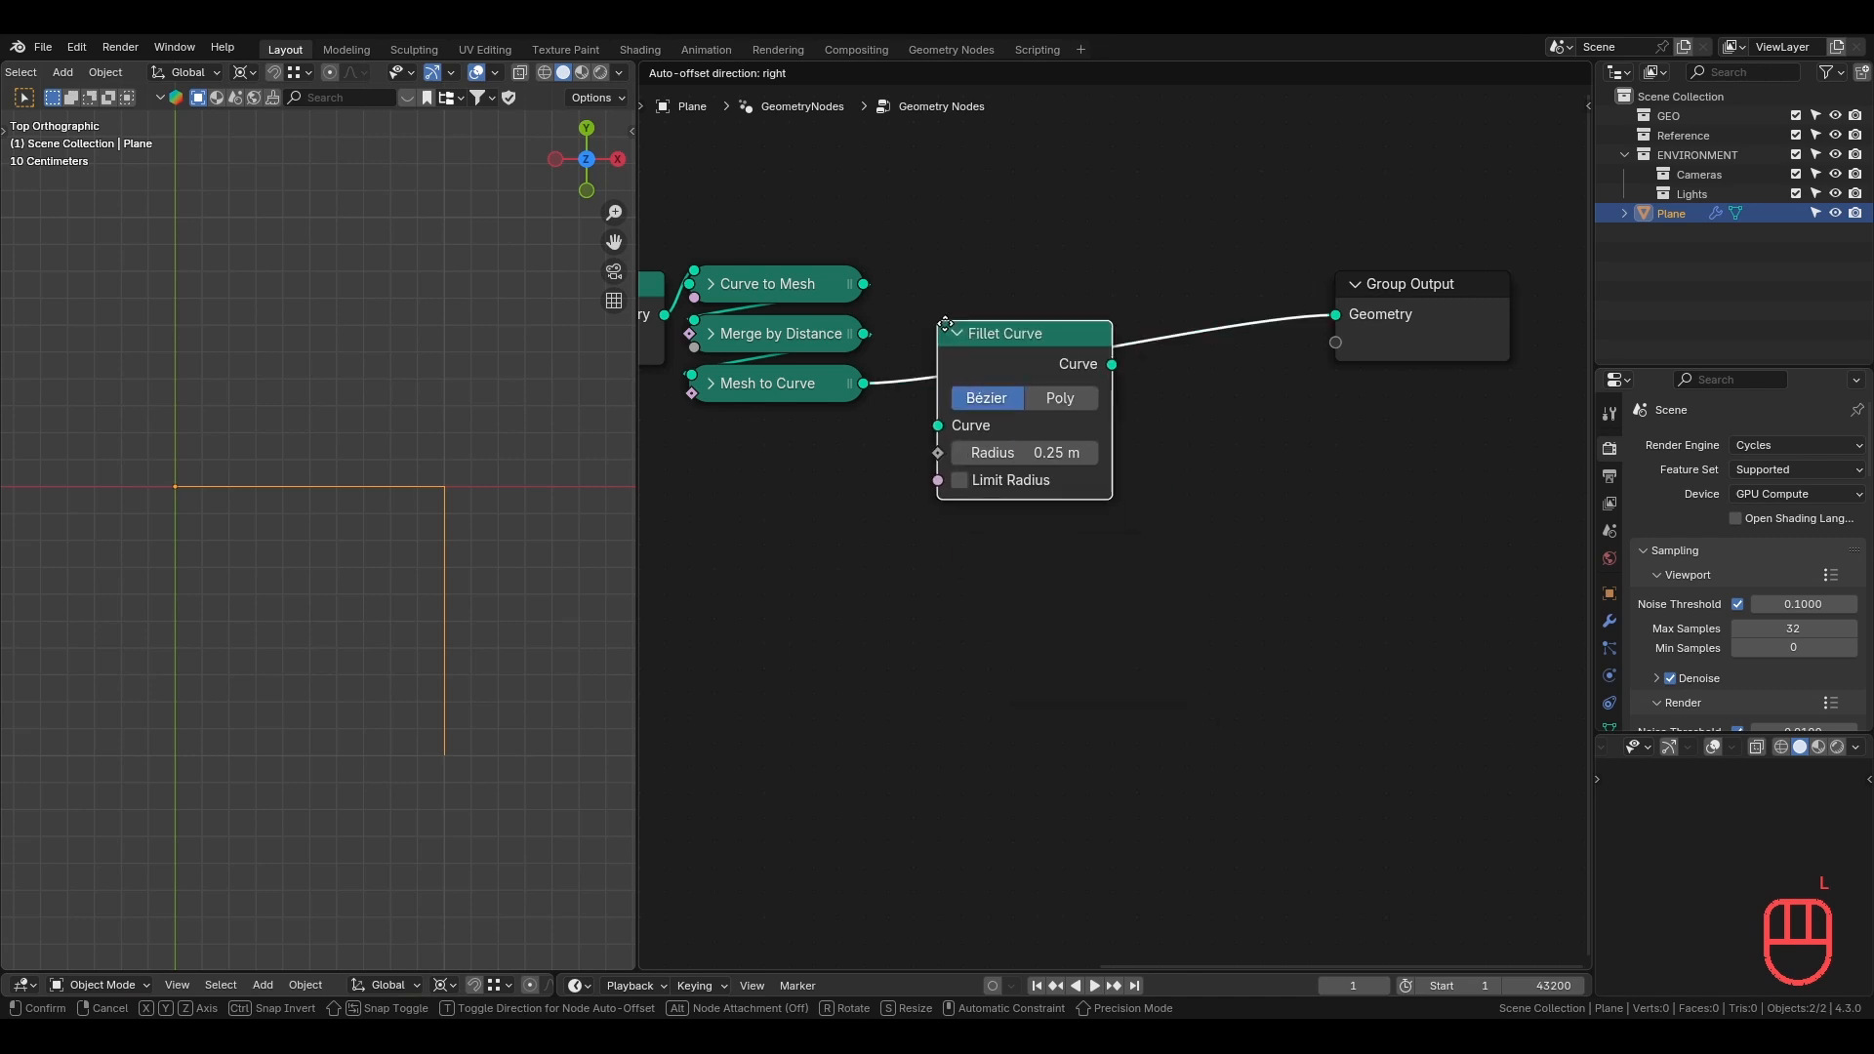
click(946, 324)
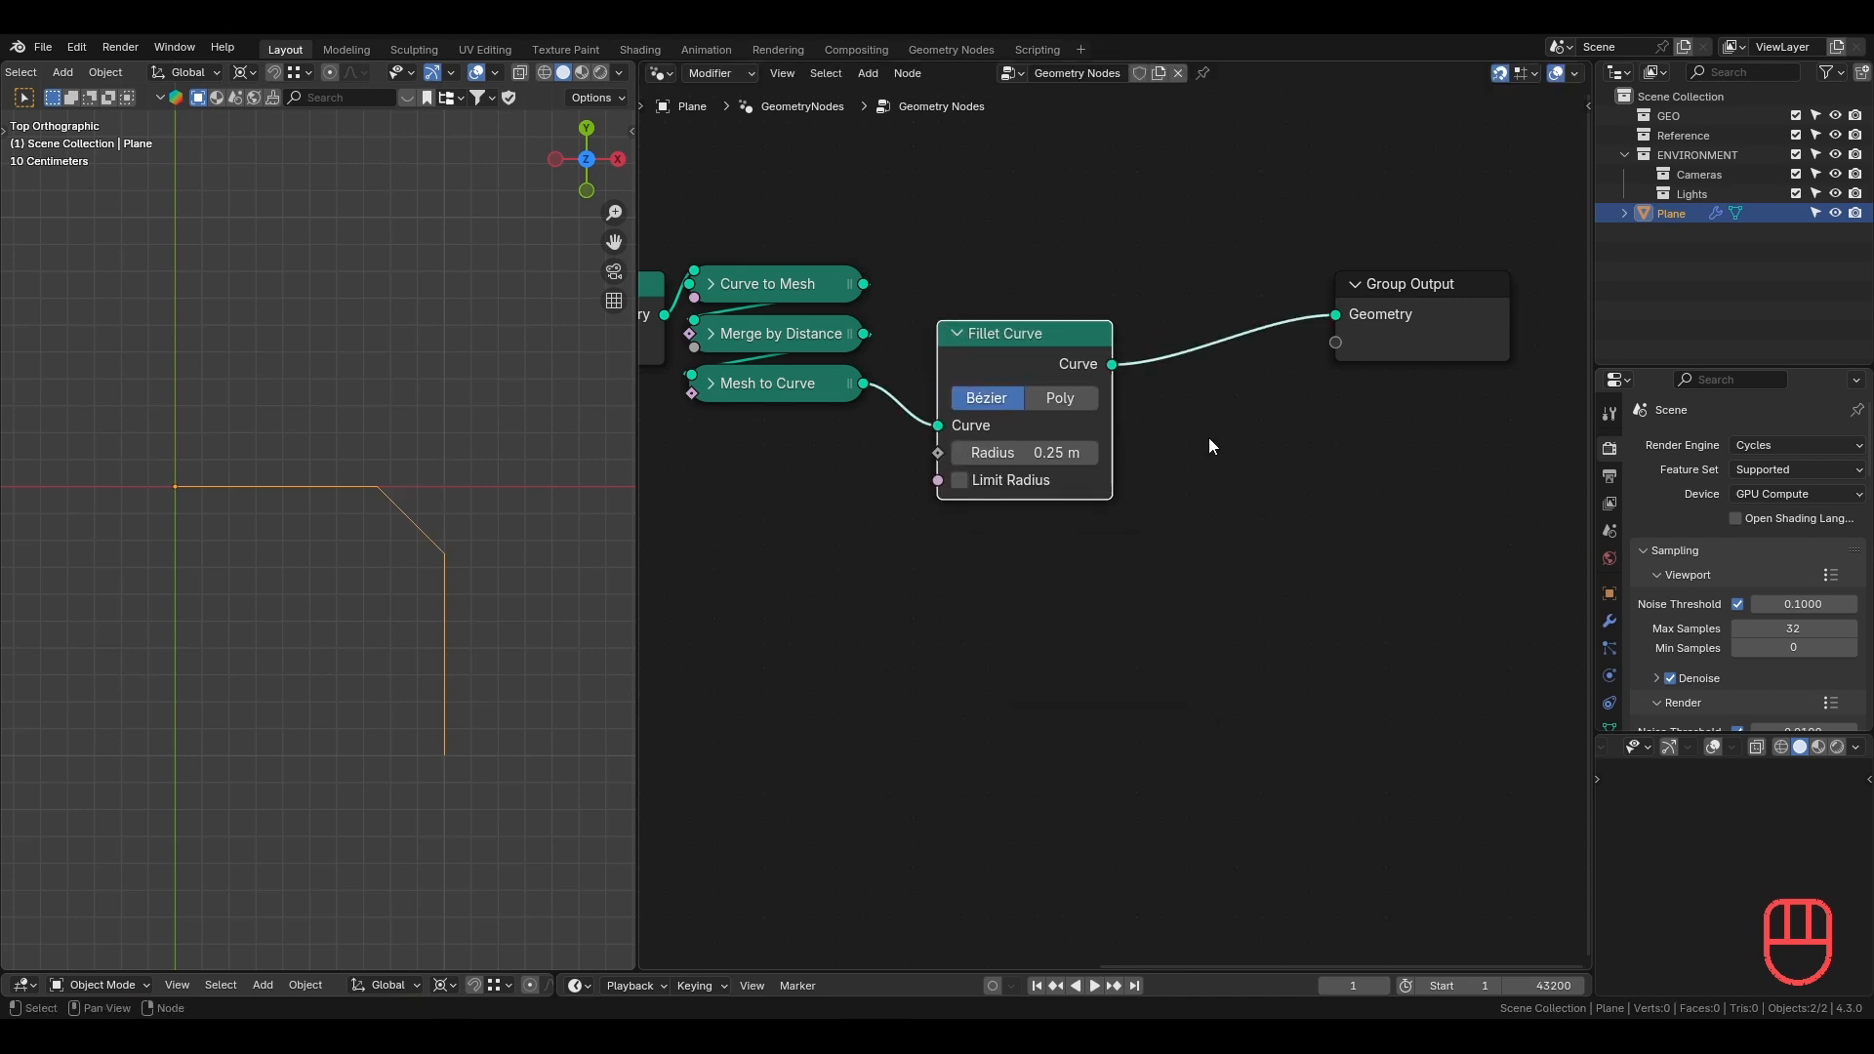
Switch the Fillet Curve node to Poly mode with a Count of 6 and a Radius of 0.1 m.
click(1080, 400)
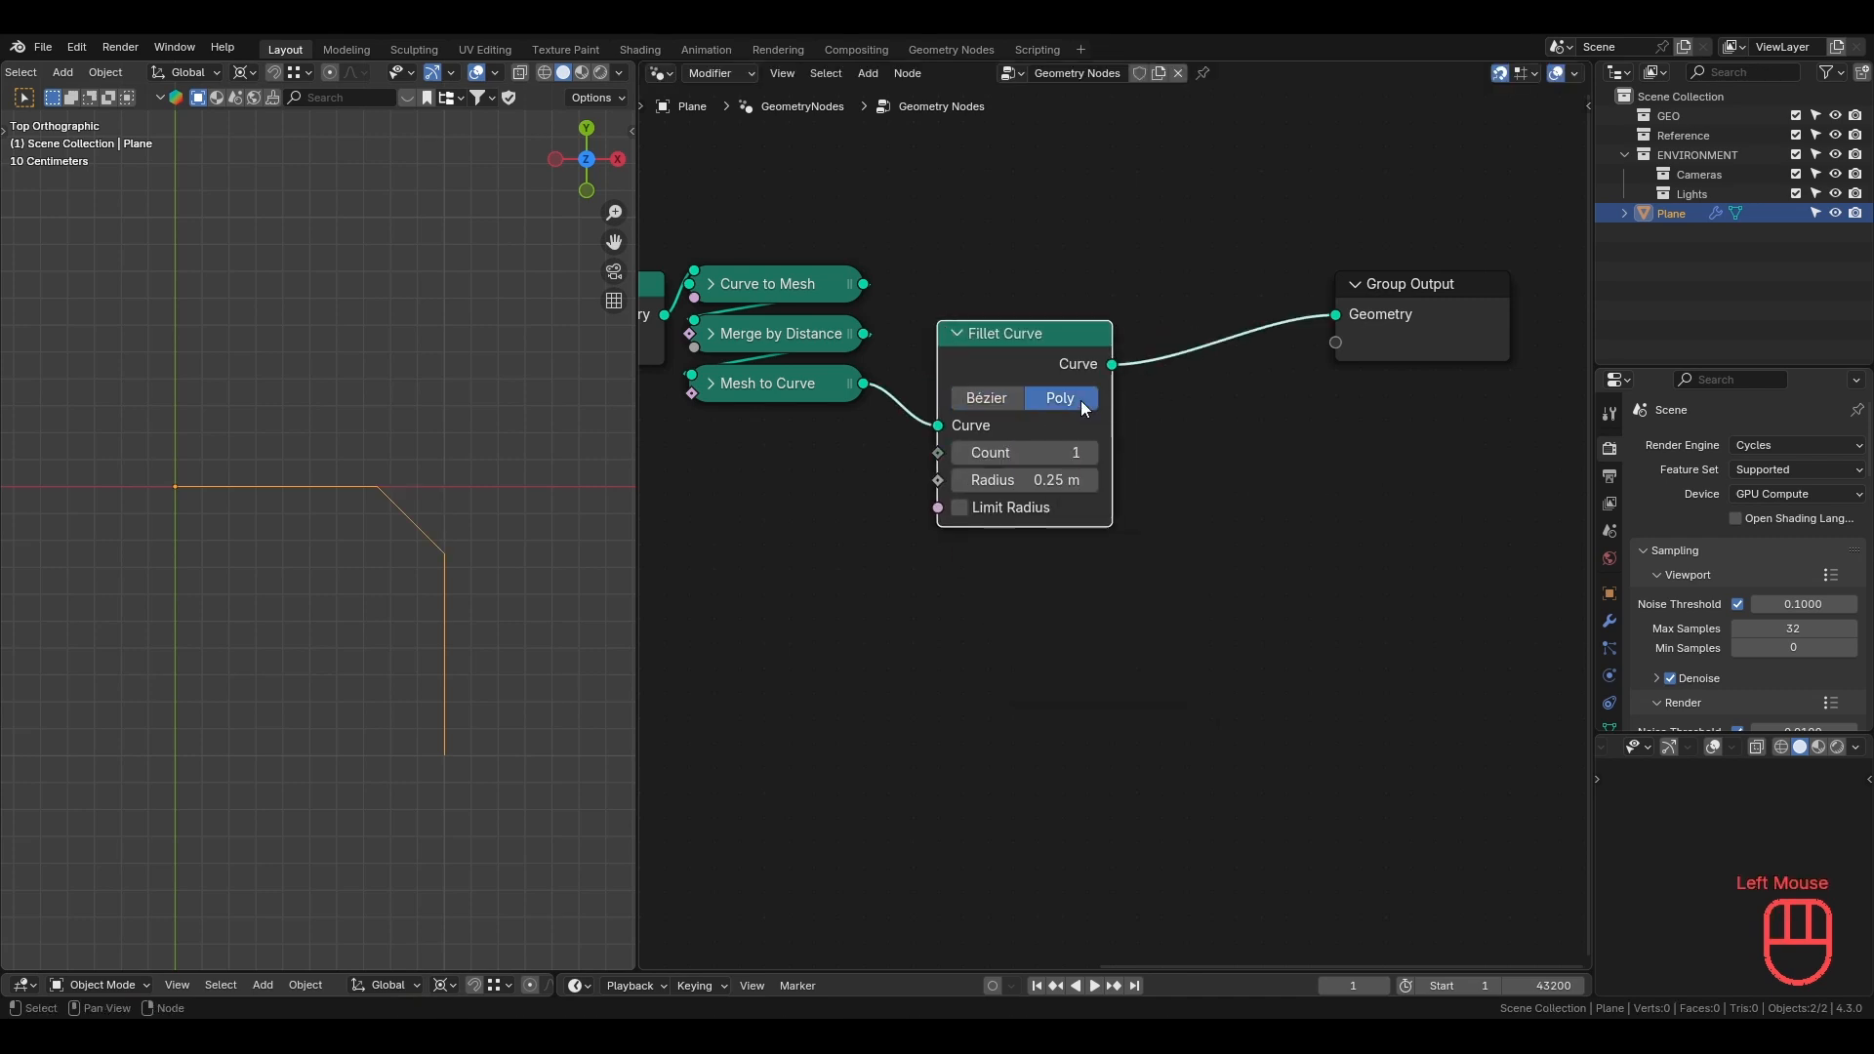
double_click(976, 452)
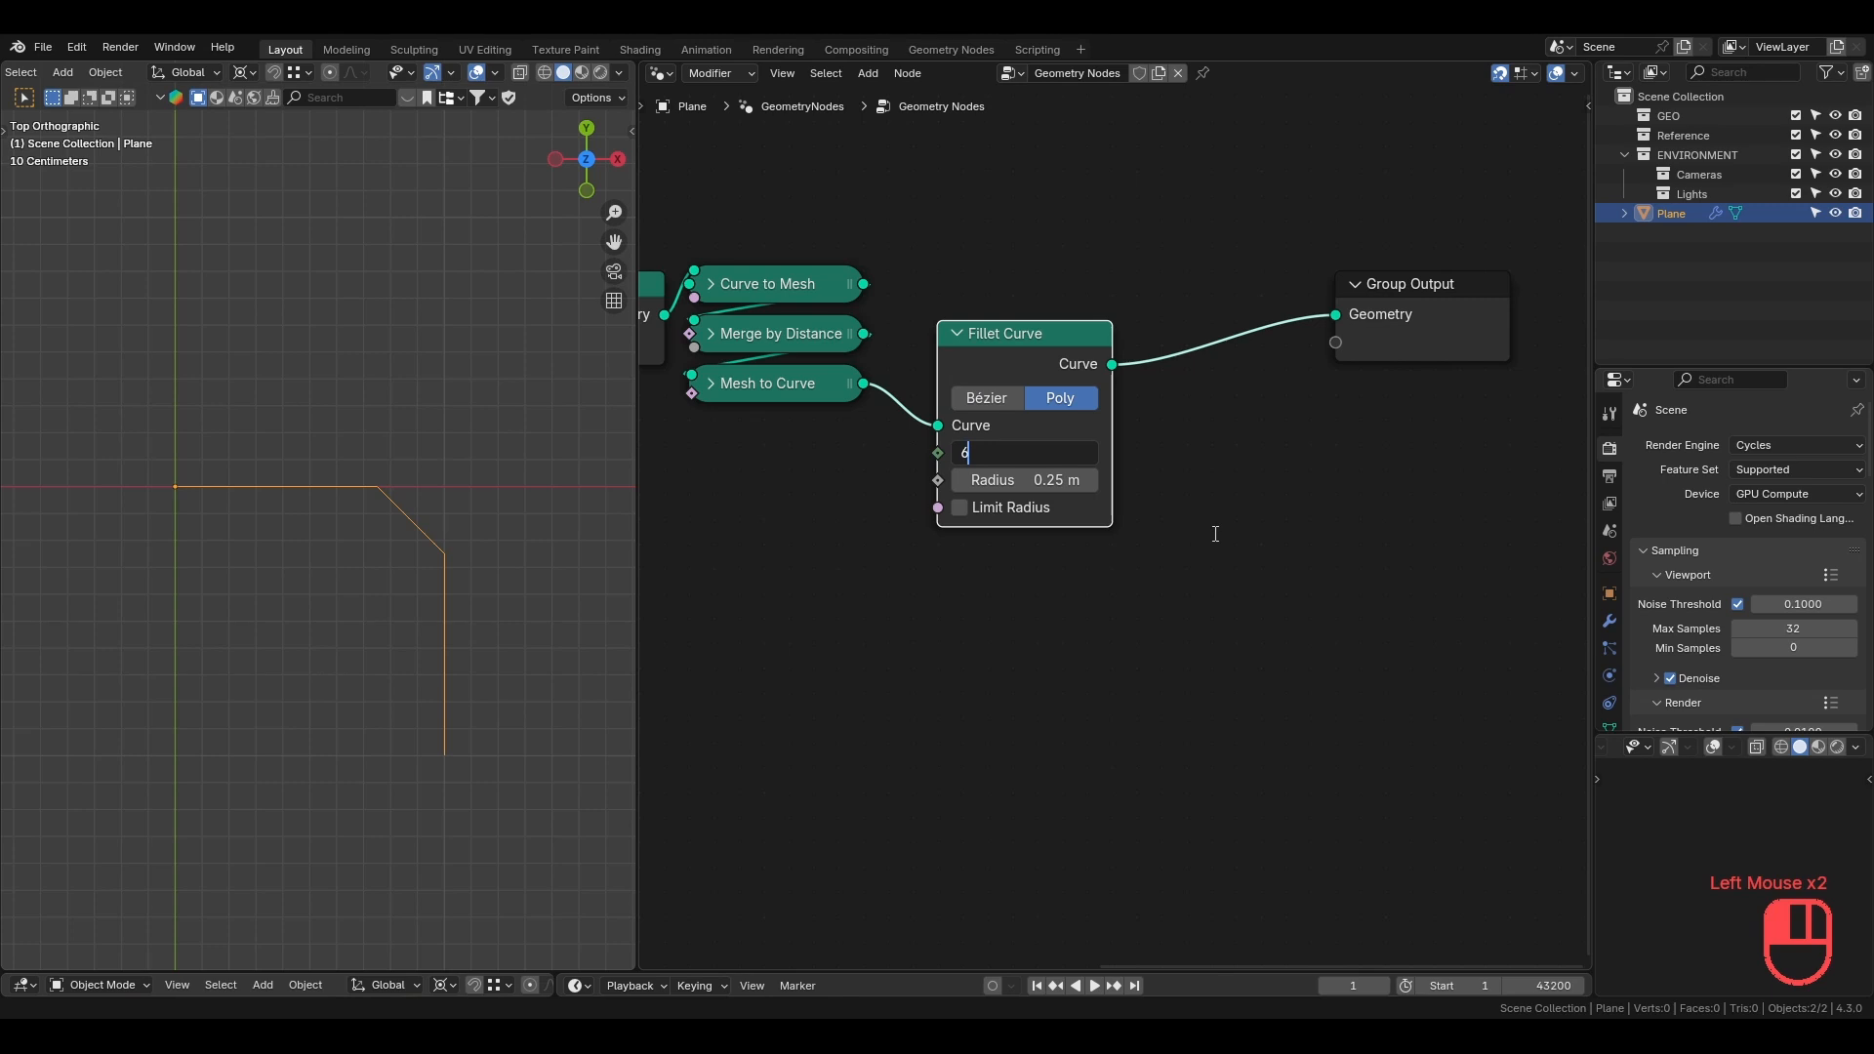
key(Return)
shift+drag(1057, 483, 942, 482)
double_click(1050, 472)
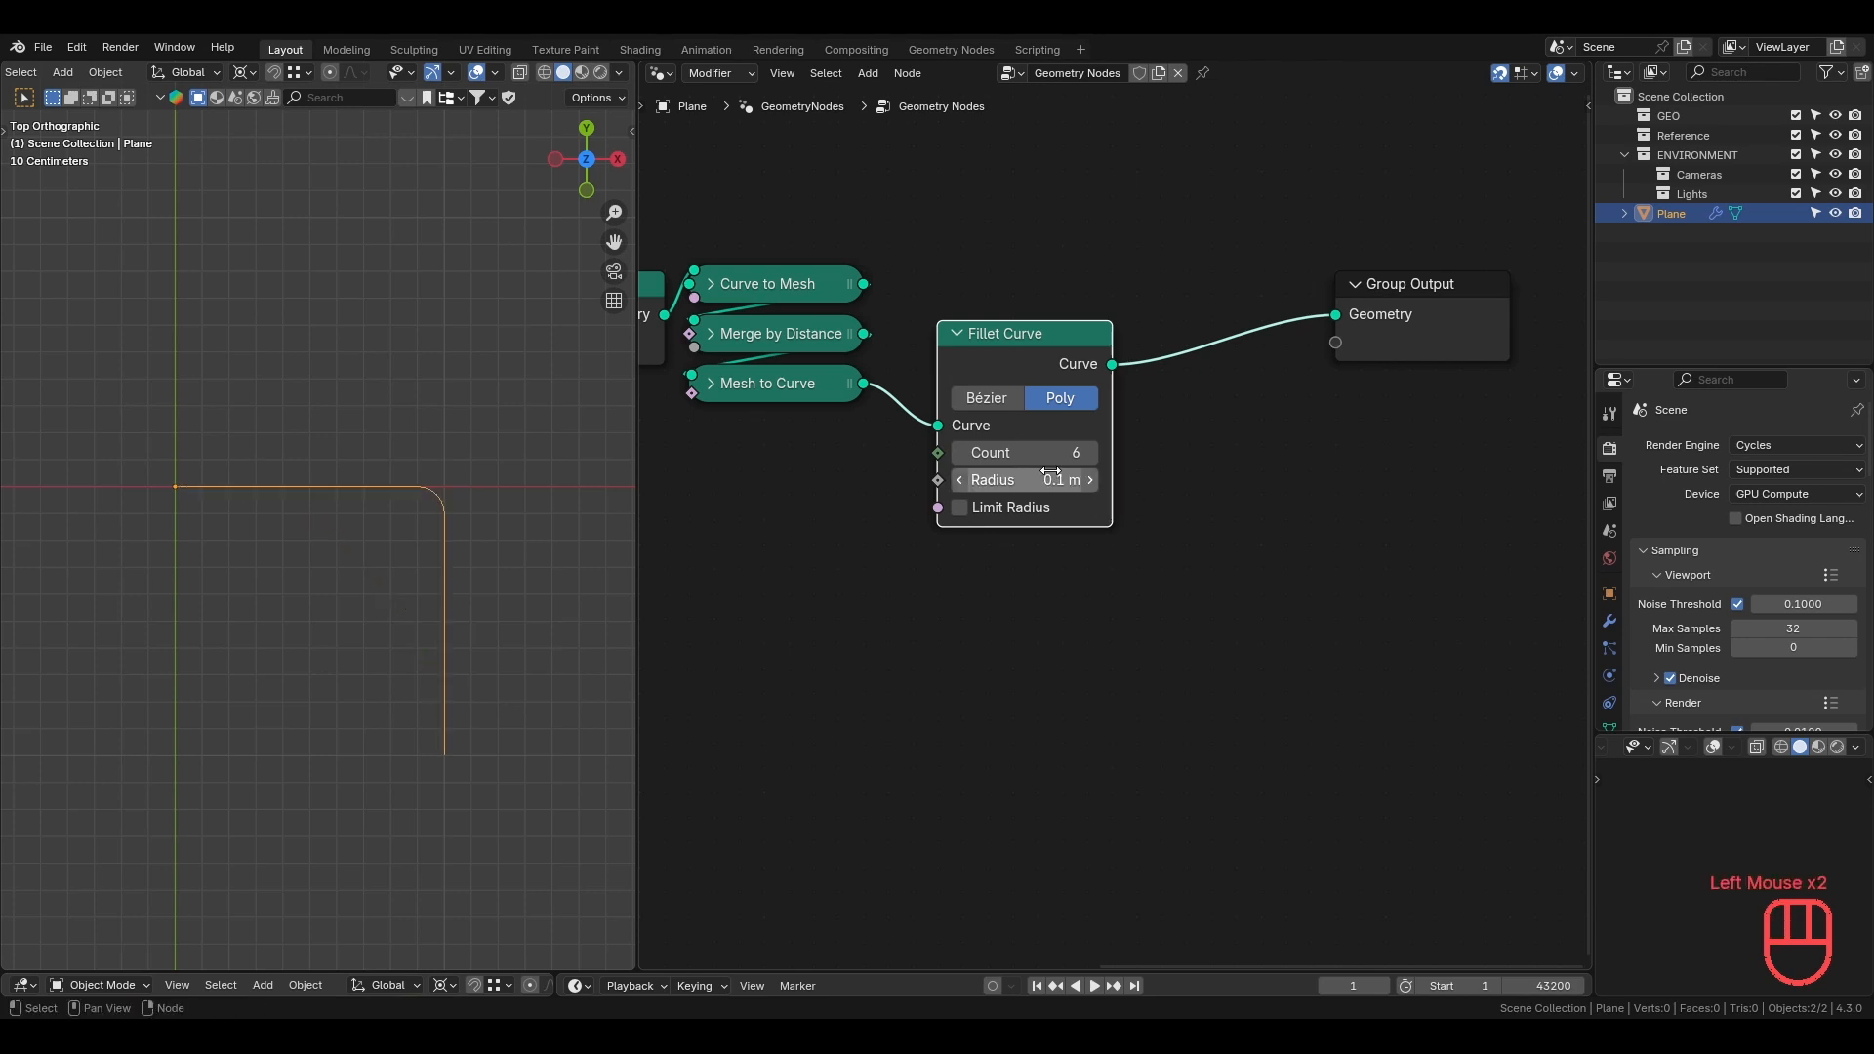
click(1163, 515)
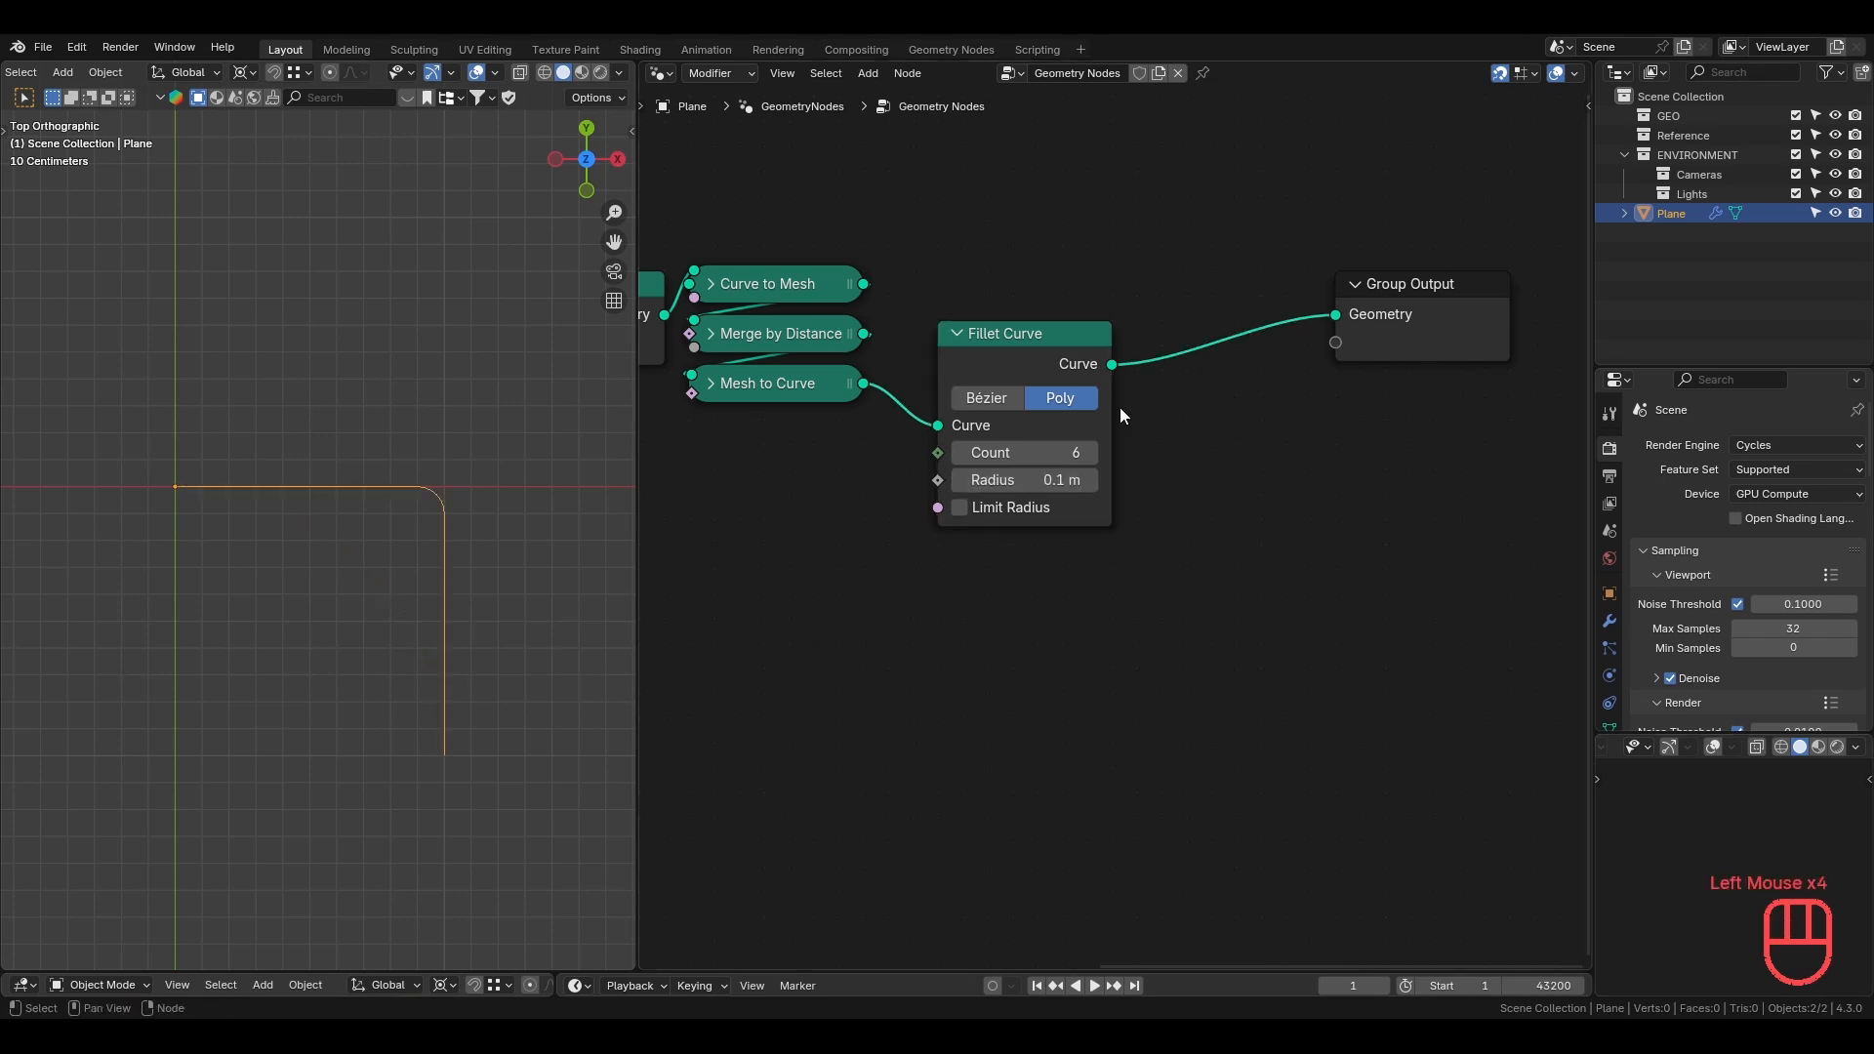
Move the Fillet Curve node slightly lower and closer to the stacked conversion nodes.
click(1060, 337)
key(g)
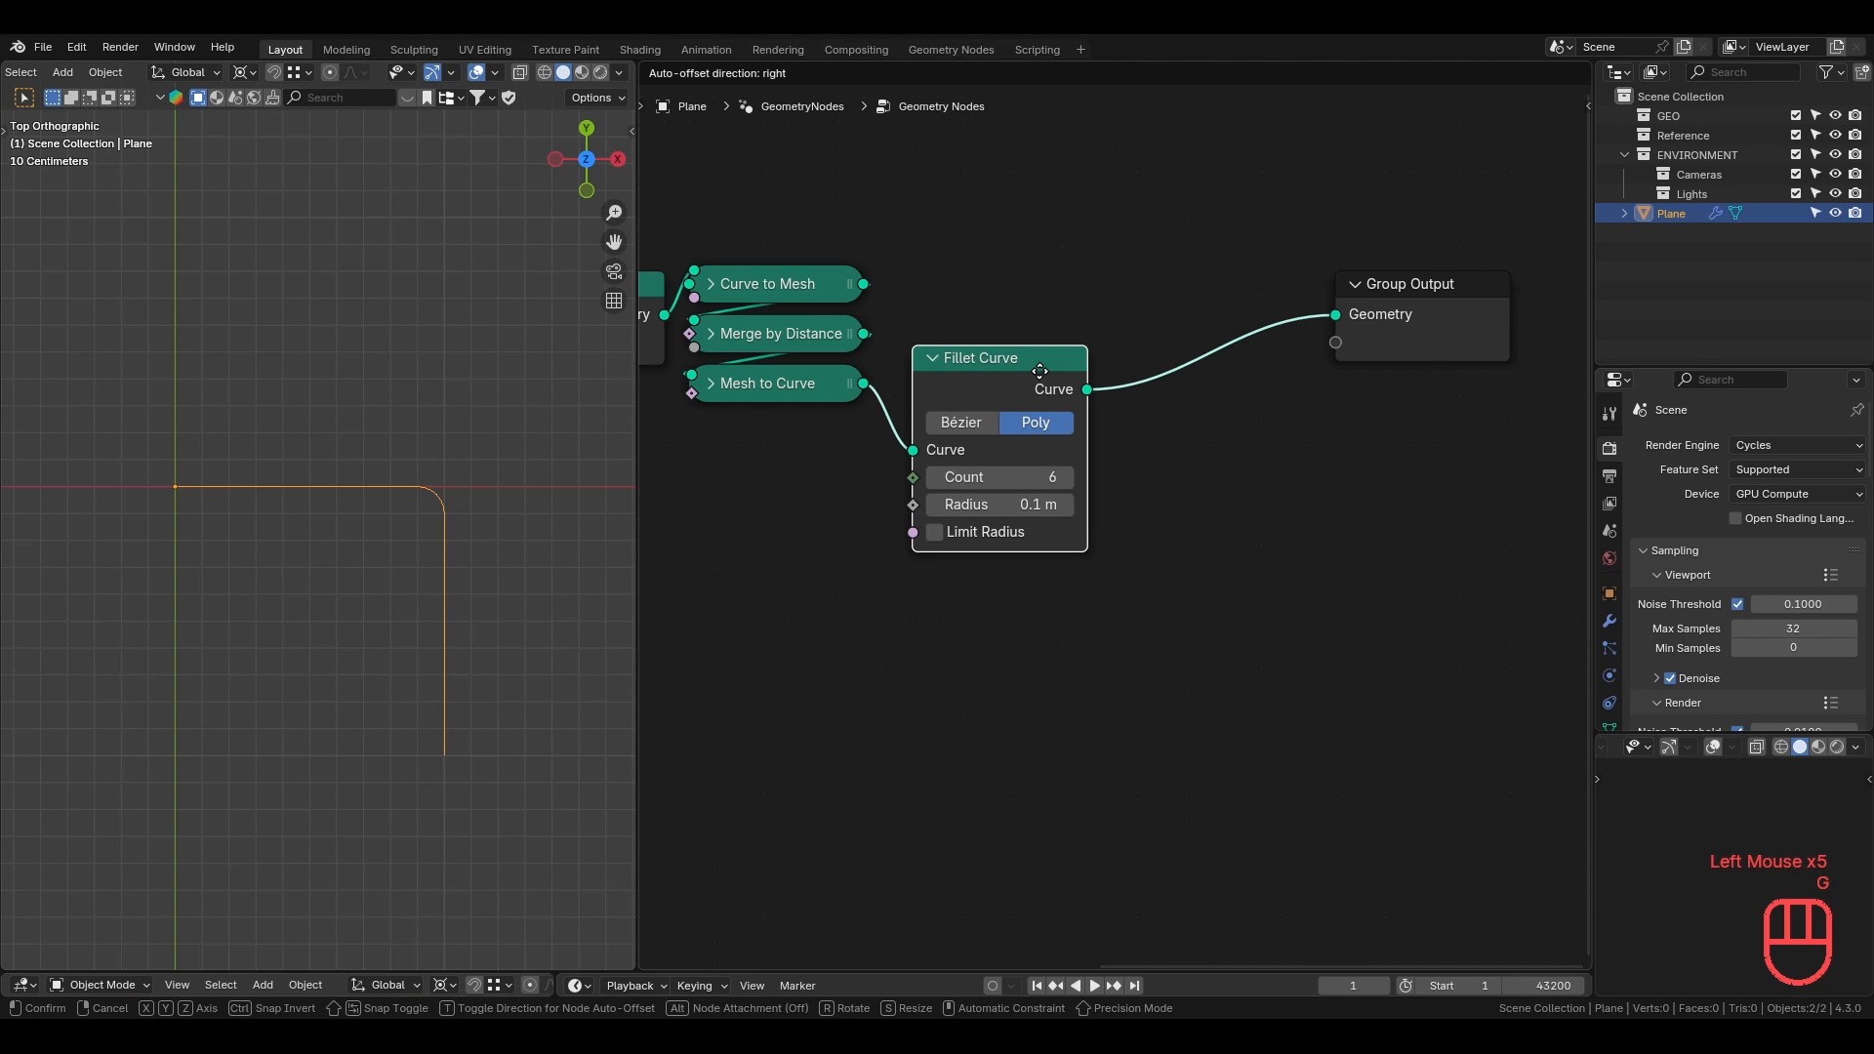
click(1039, 371)
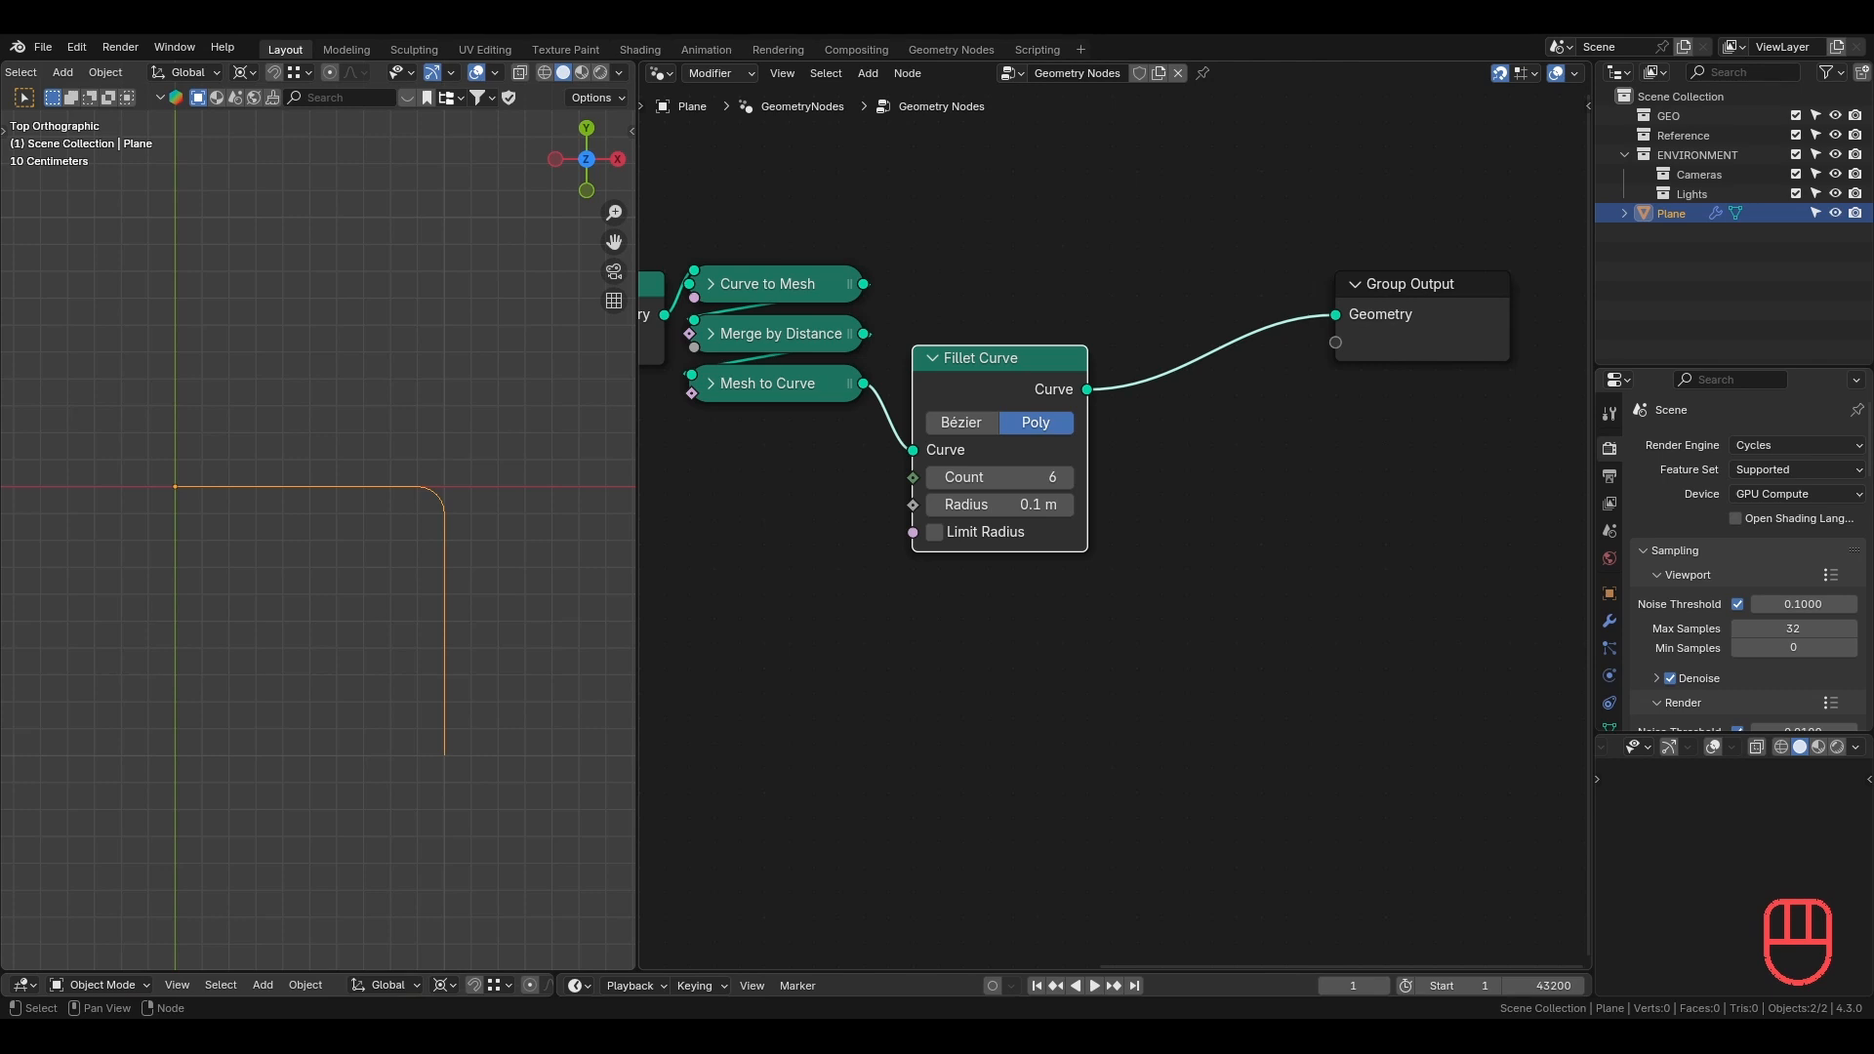
Add a Viewer node to the Fillet Curve's output and place it below the Group Output node.
middle_drag(1076, 372, 962, 375)
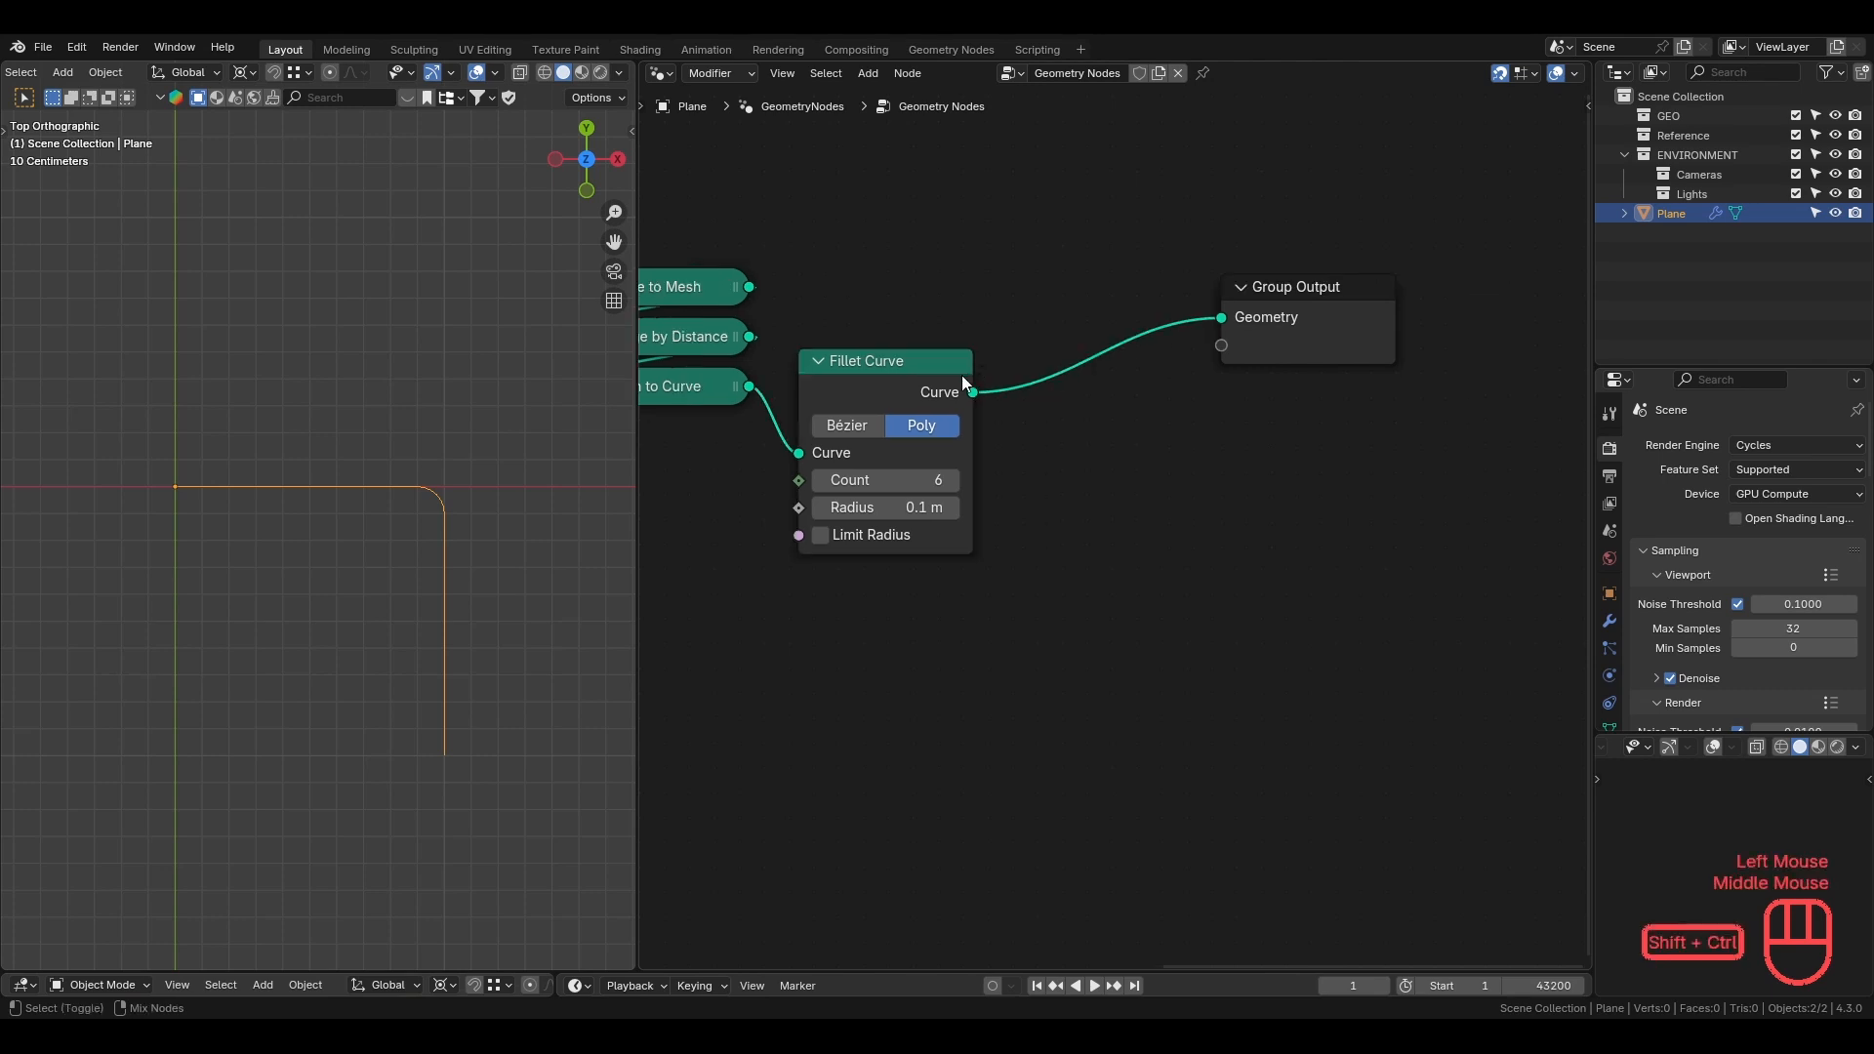
ctrl+shift+click(962, 375)
click(1142, 398)
key(g)
click(1387, 420)
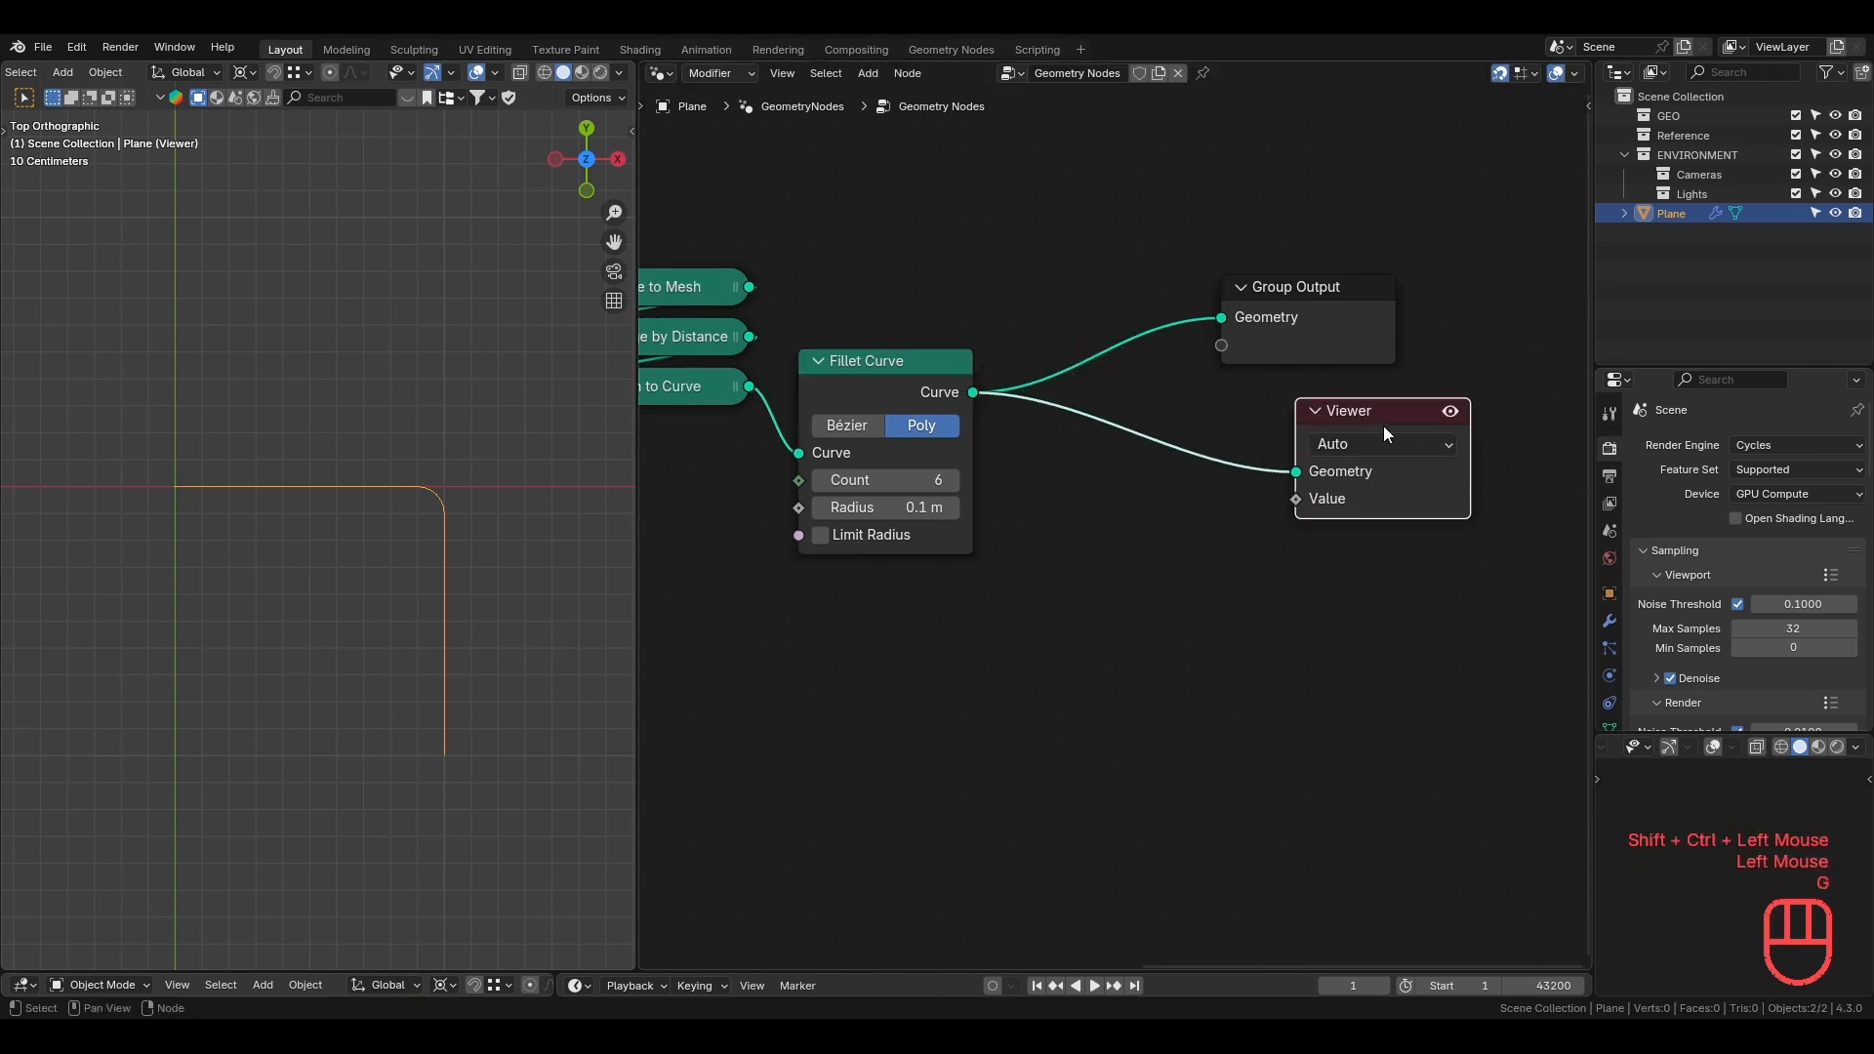
Add an Index node connected to the Viewer's Value input and place it below the Fillet Curve node.
drag(1295, 498, 1214, 583)
text(ind)
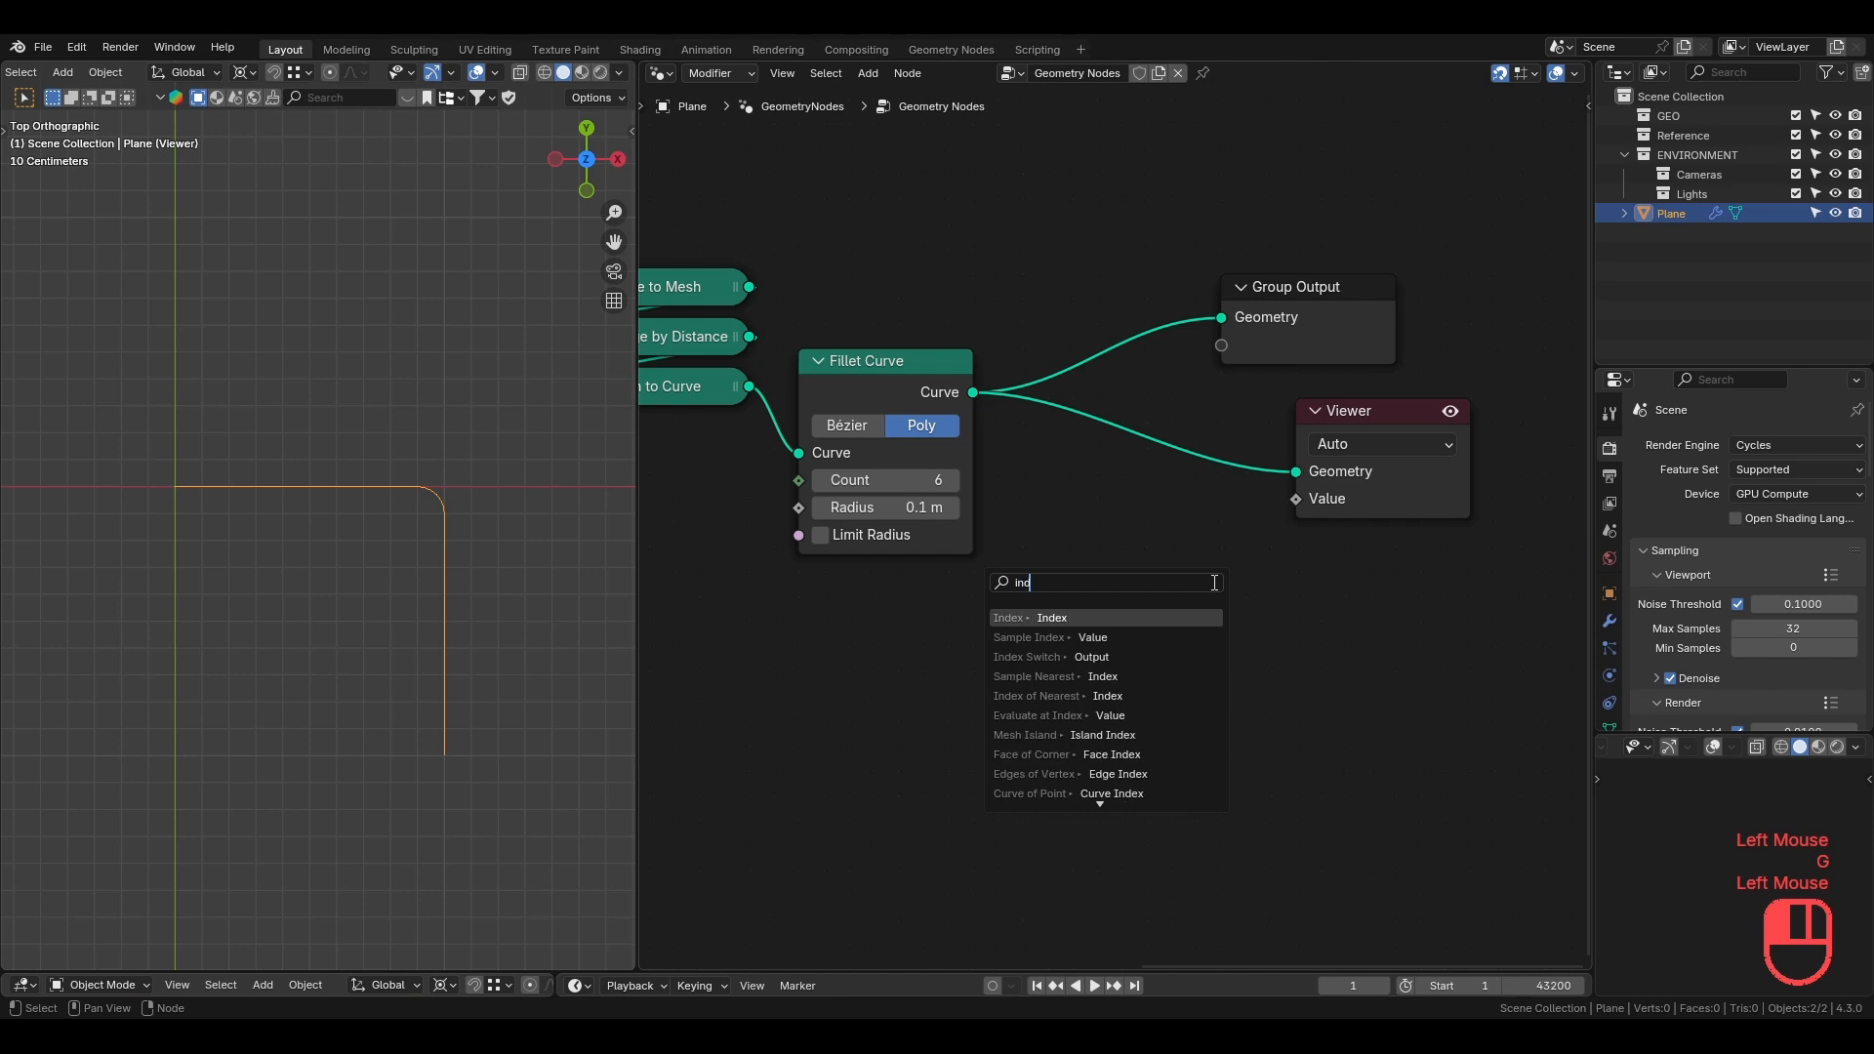
key(Return)
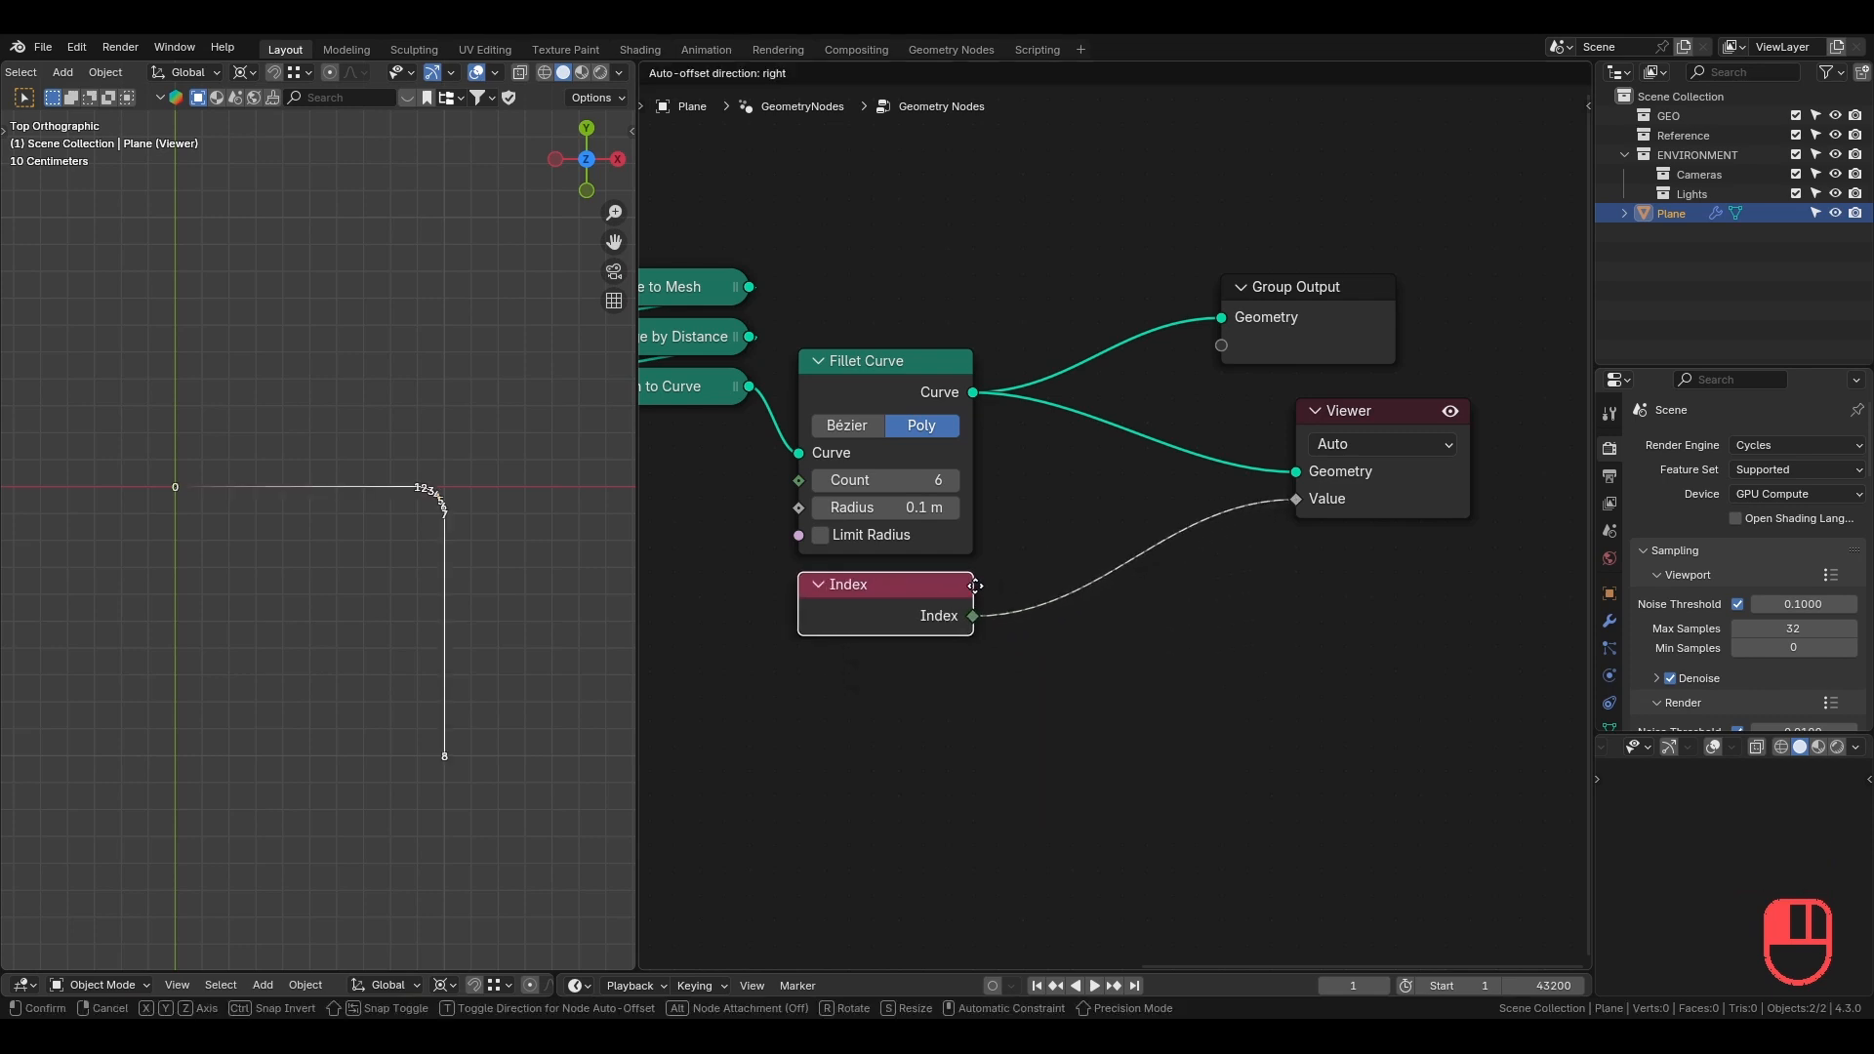
click(965, 608)
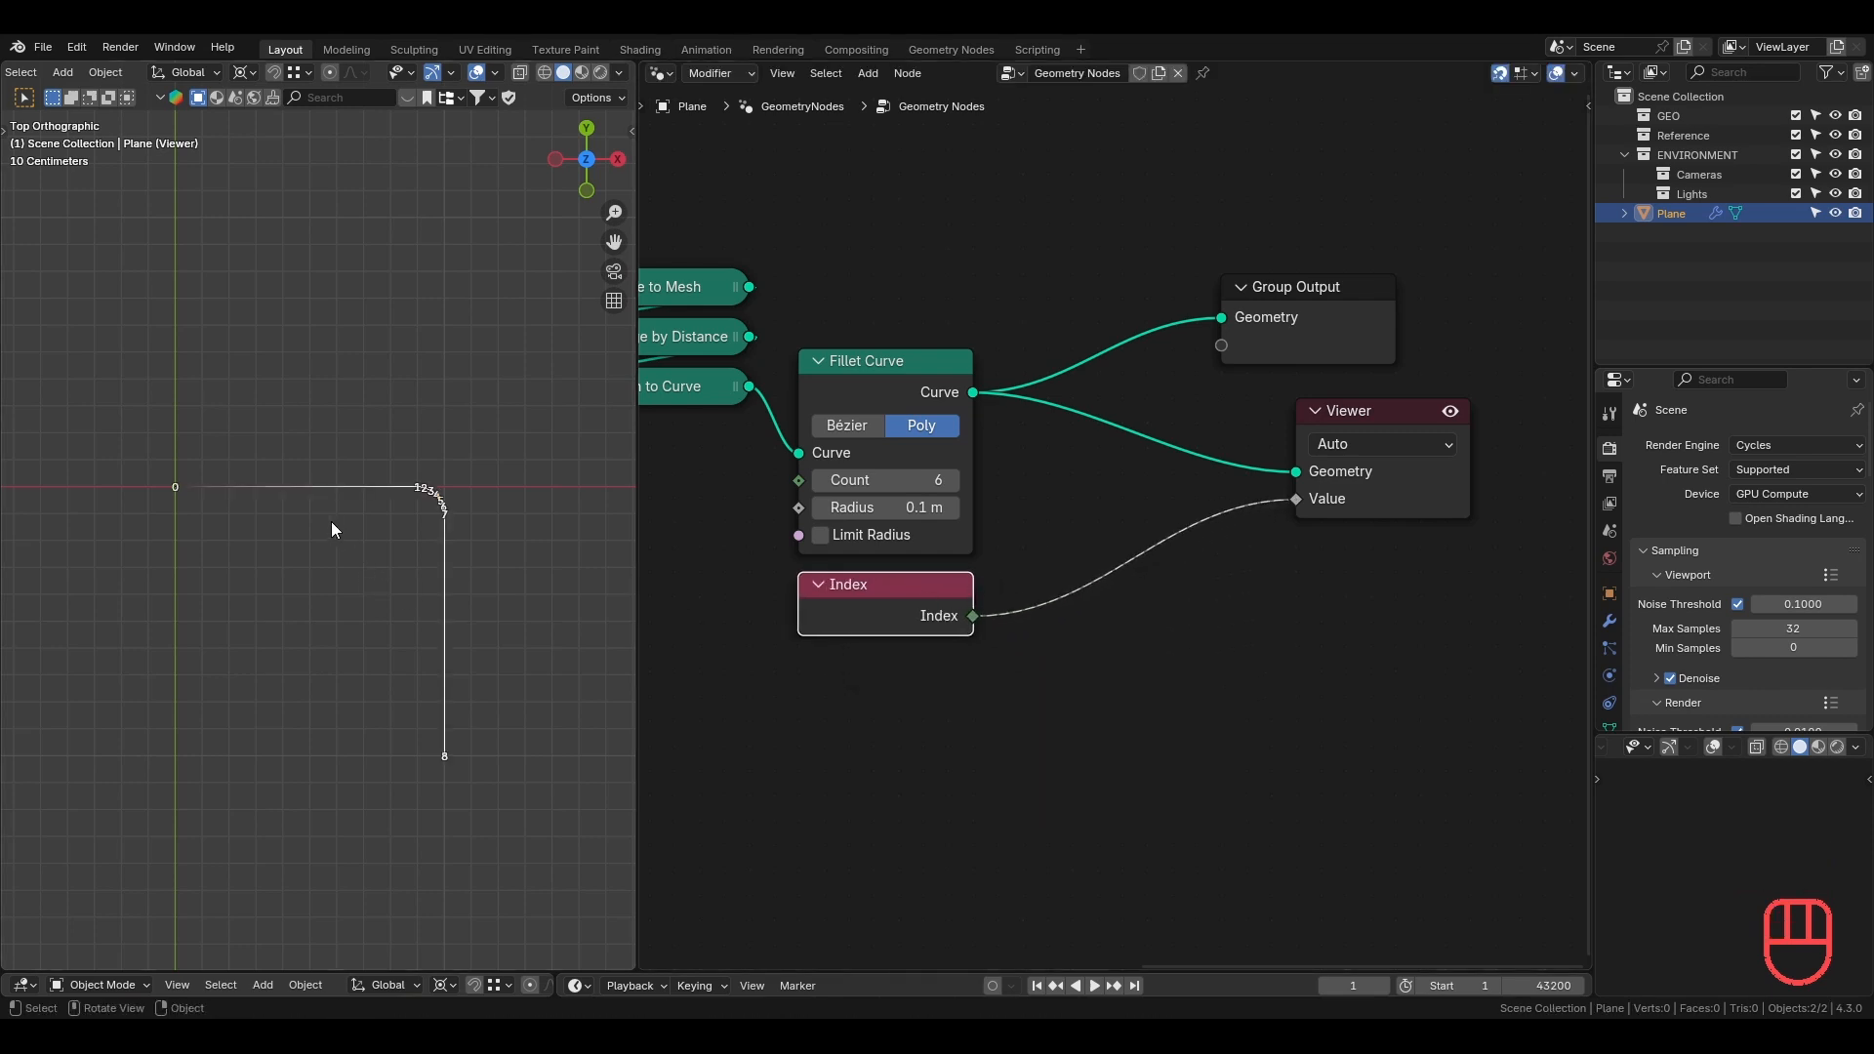
Move the Index node directly beneath the Viewer node and select the output-side nodes together.
click(959, 617)
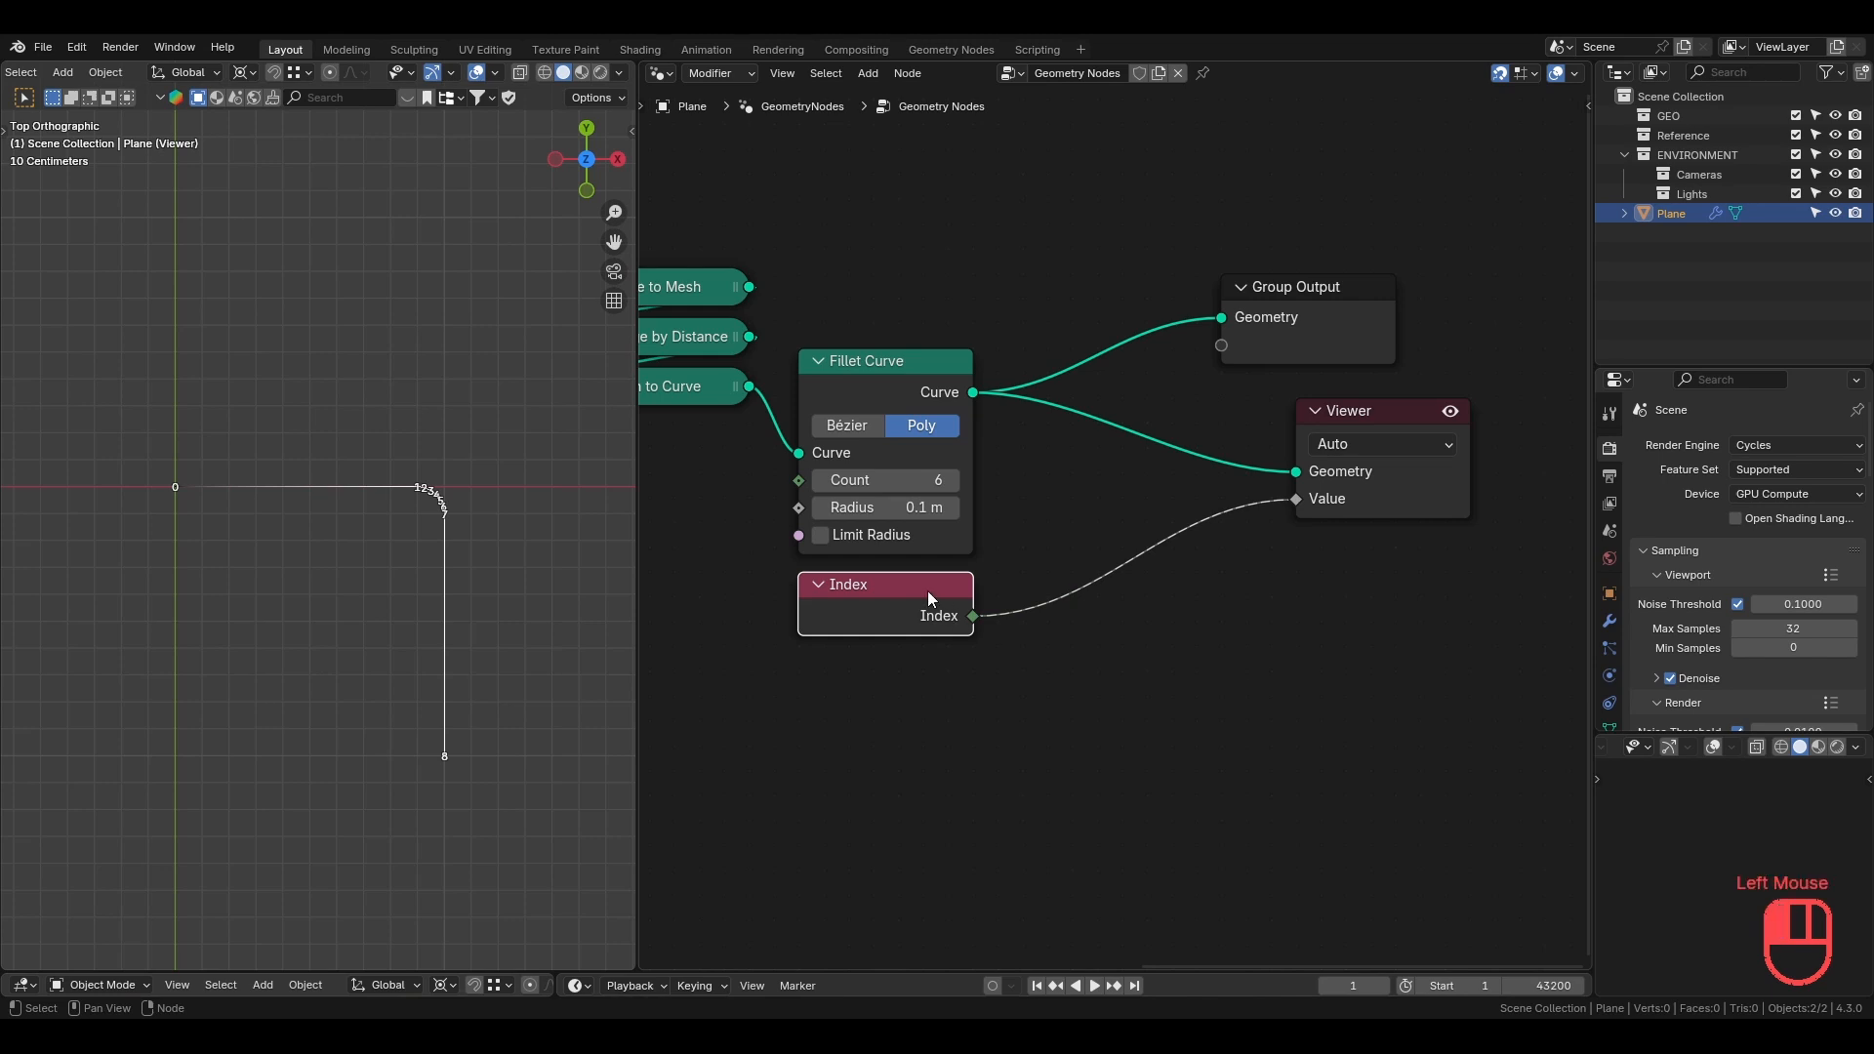
key(g)
click(1429, 544)
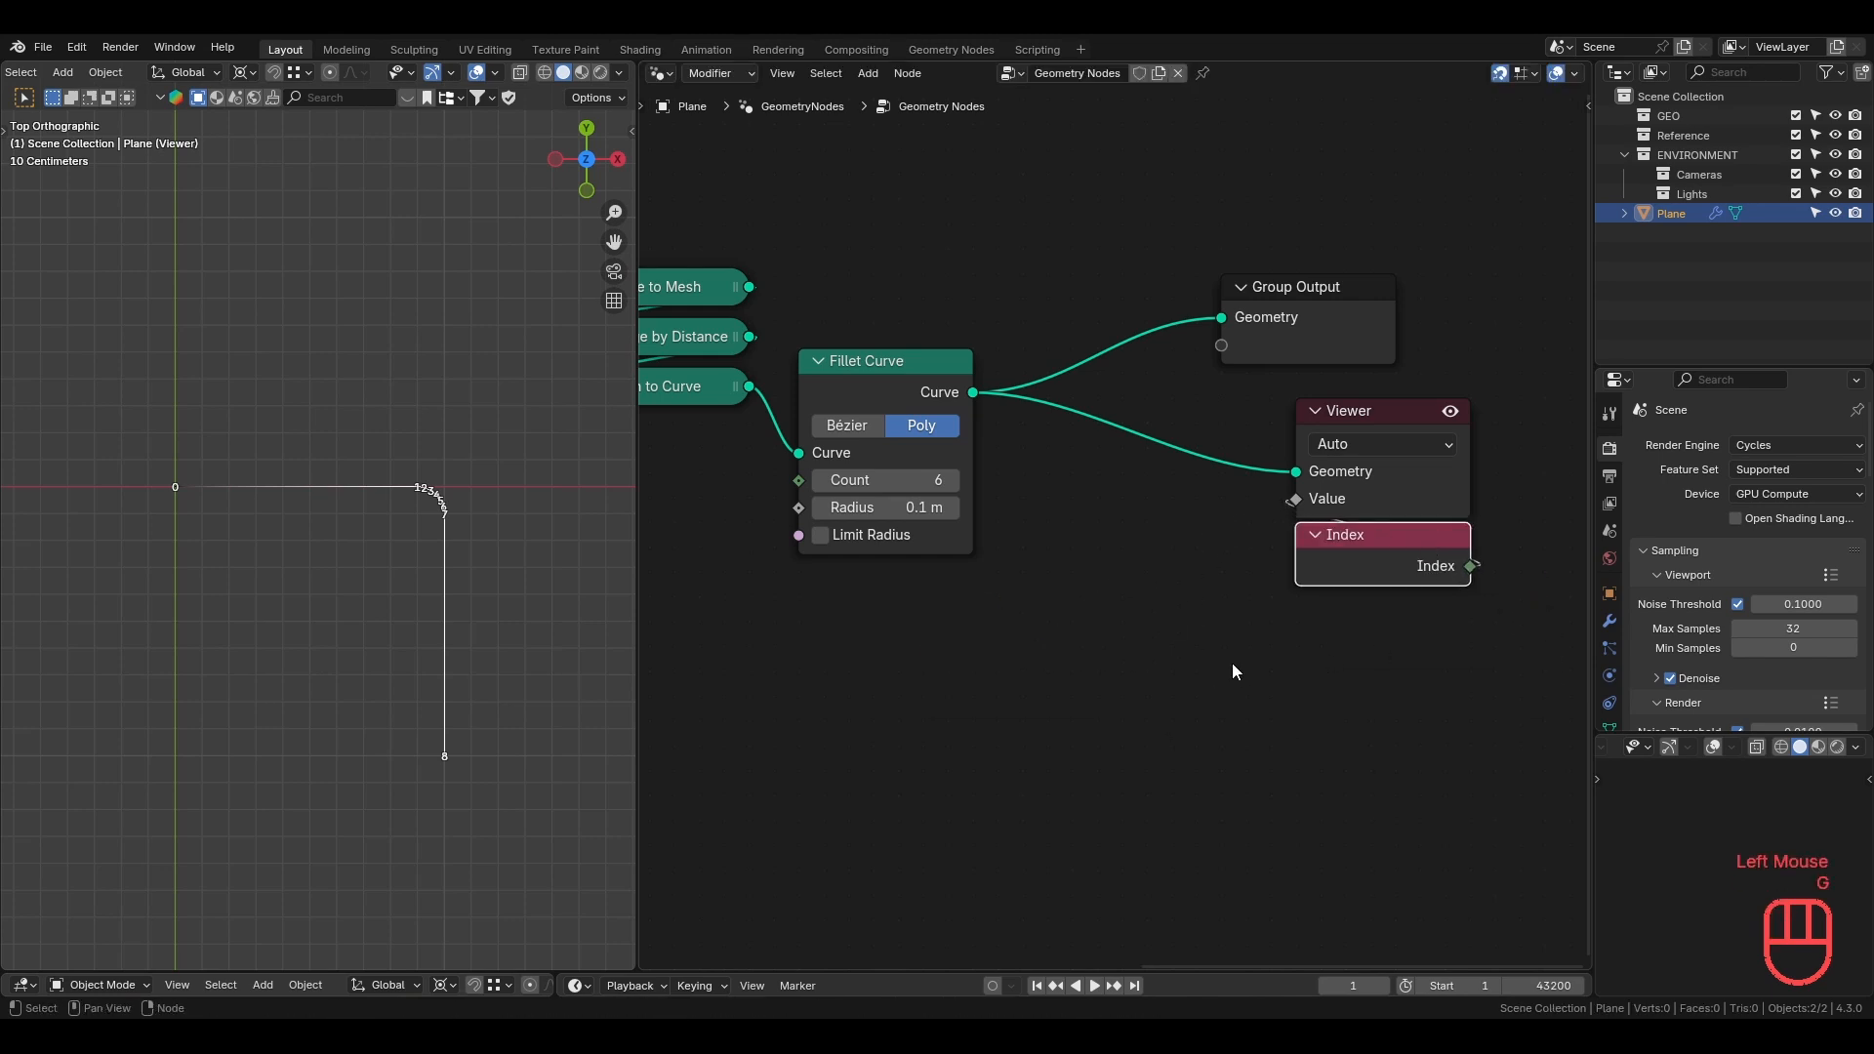
drag(1235, 672, 1520, 414)
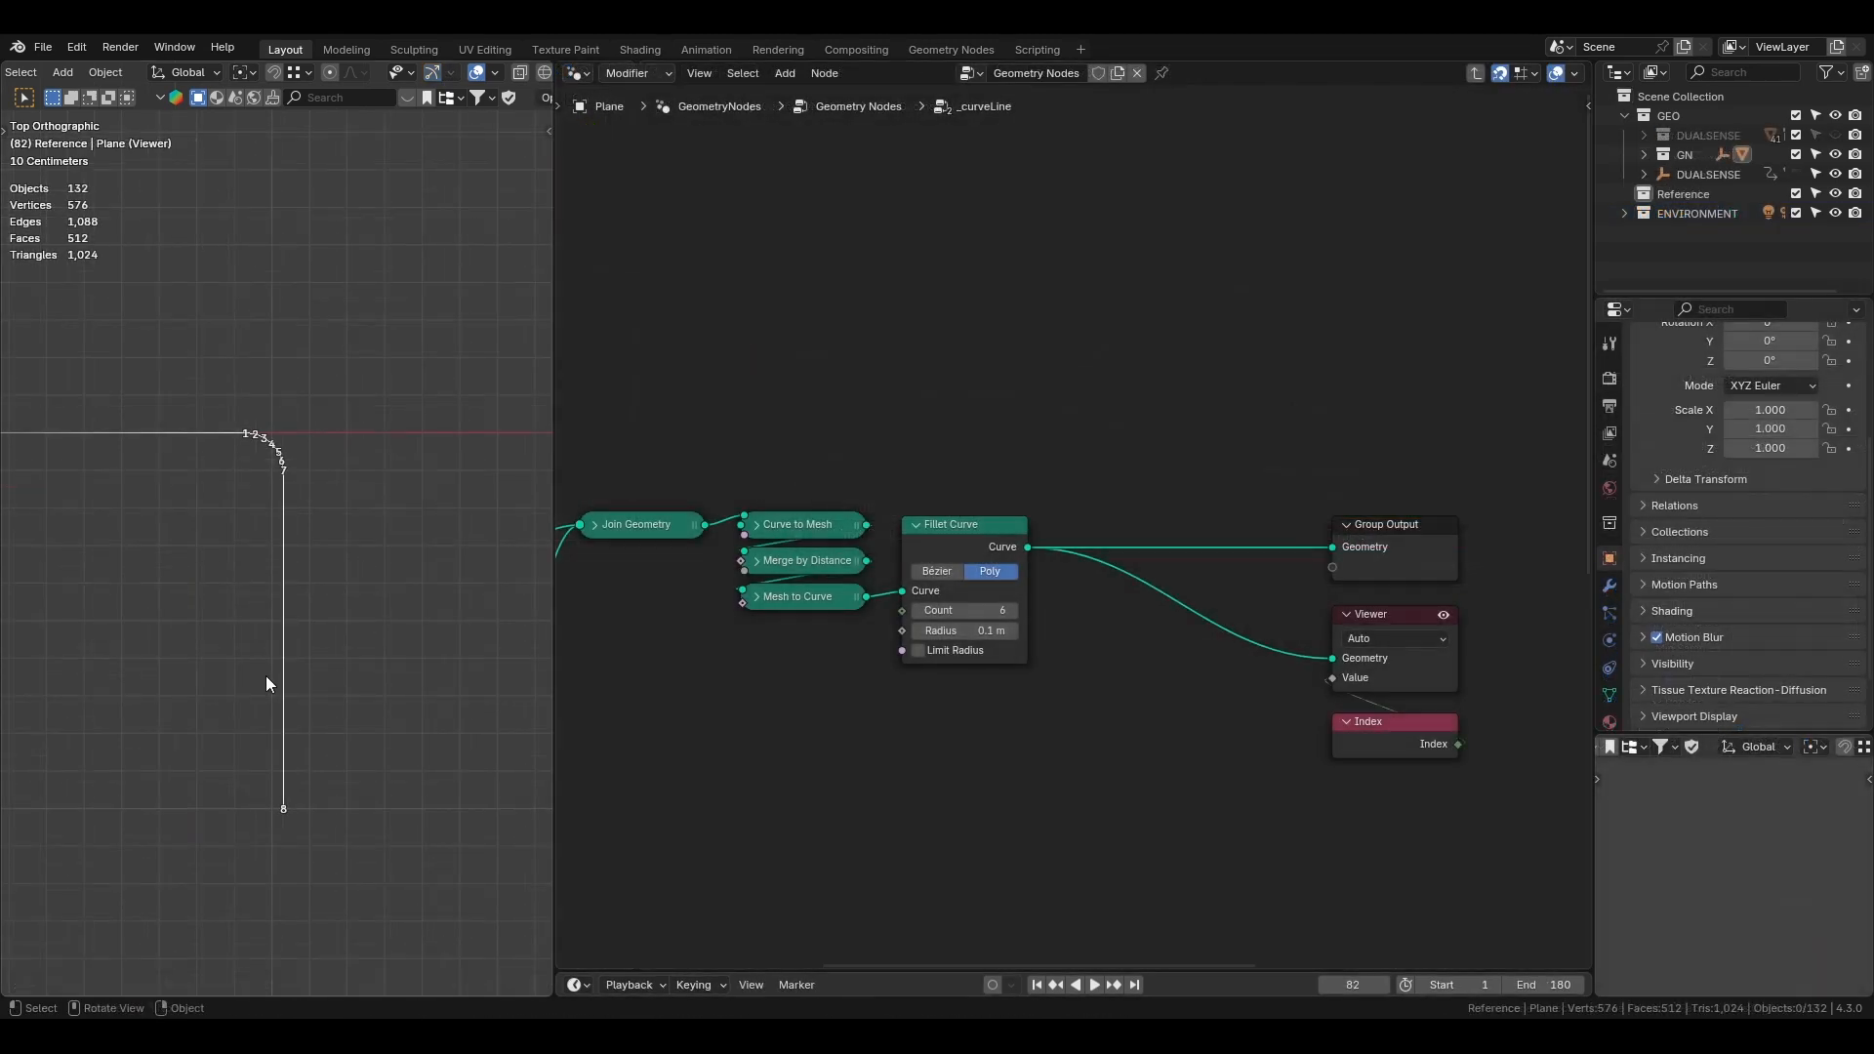
Toggle the Viewer Node's Attribute Text overlay off and back on in the viewport.
shift+middle_drag(256, 664, 327, 670)
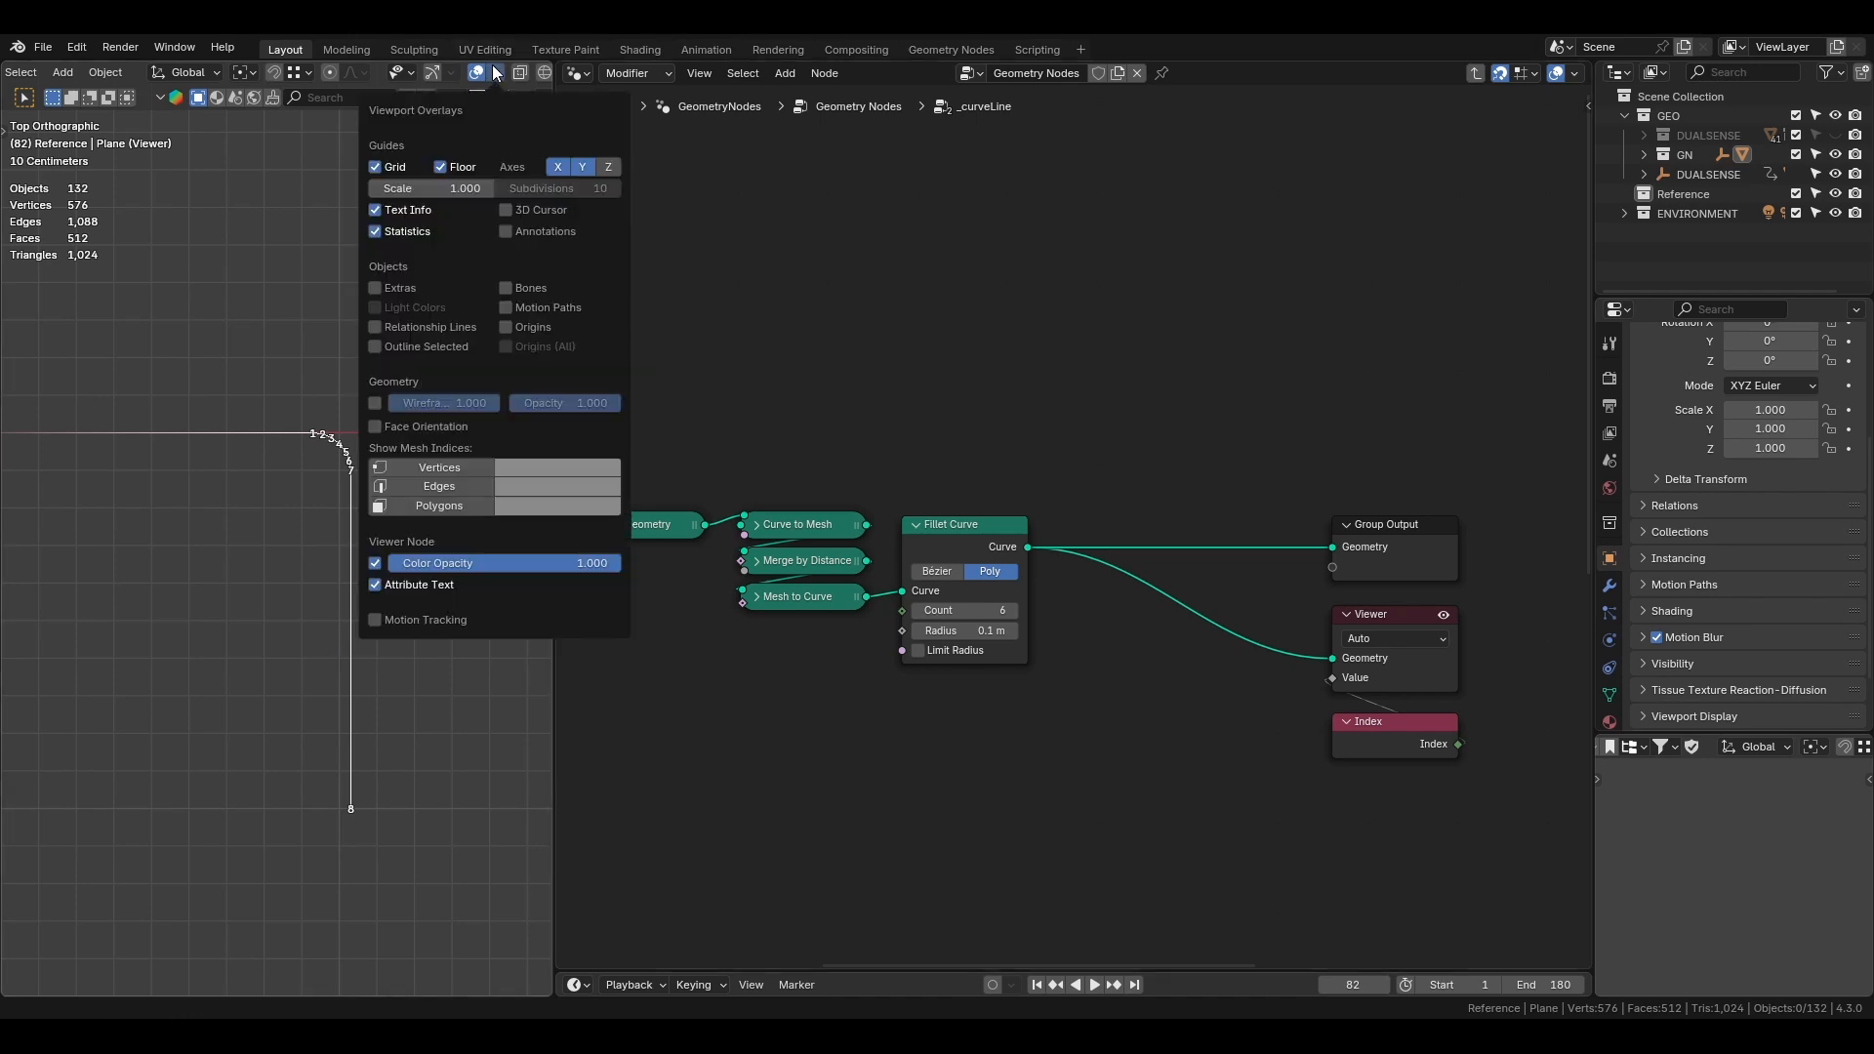
click(376, 583)
click(376, 587)
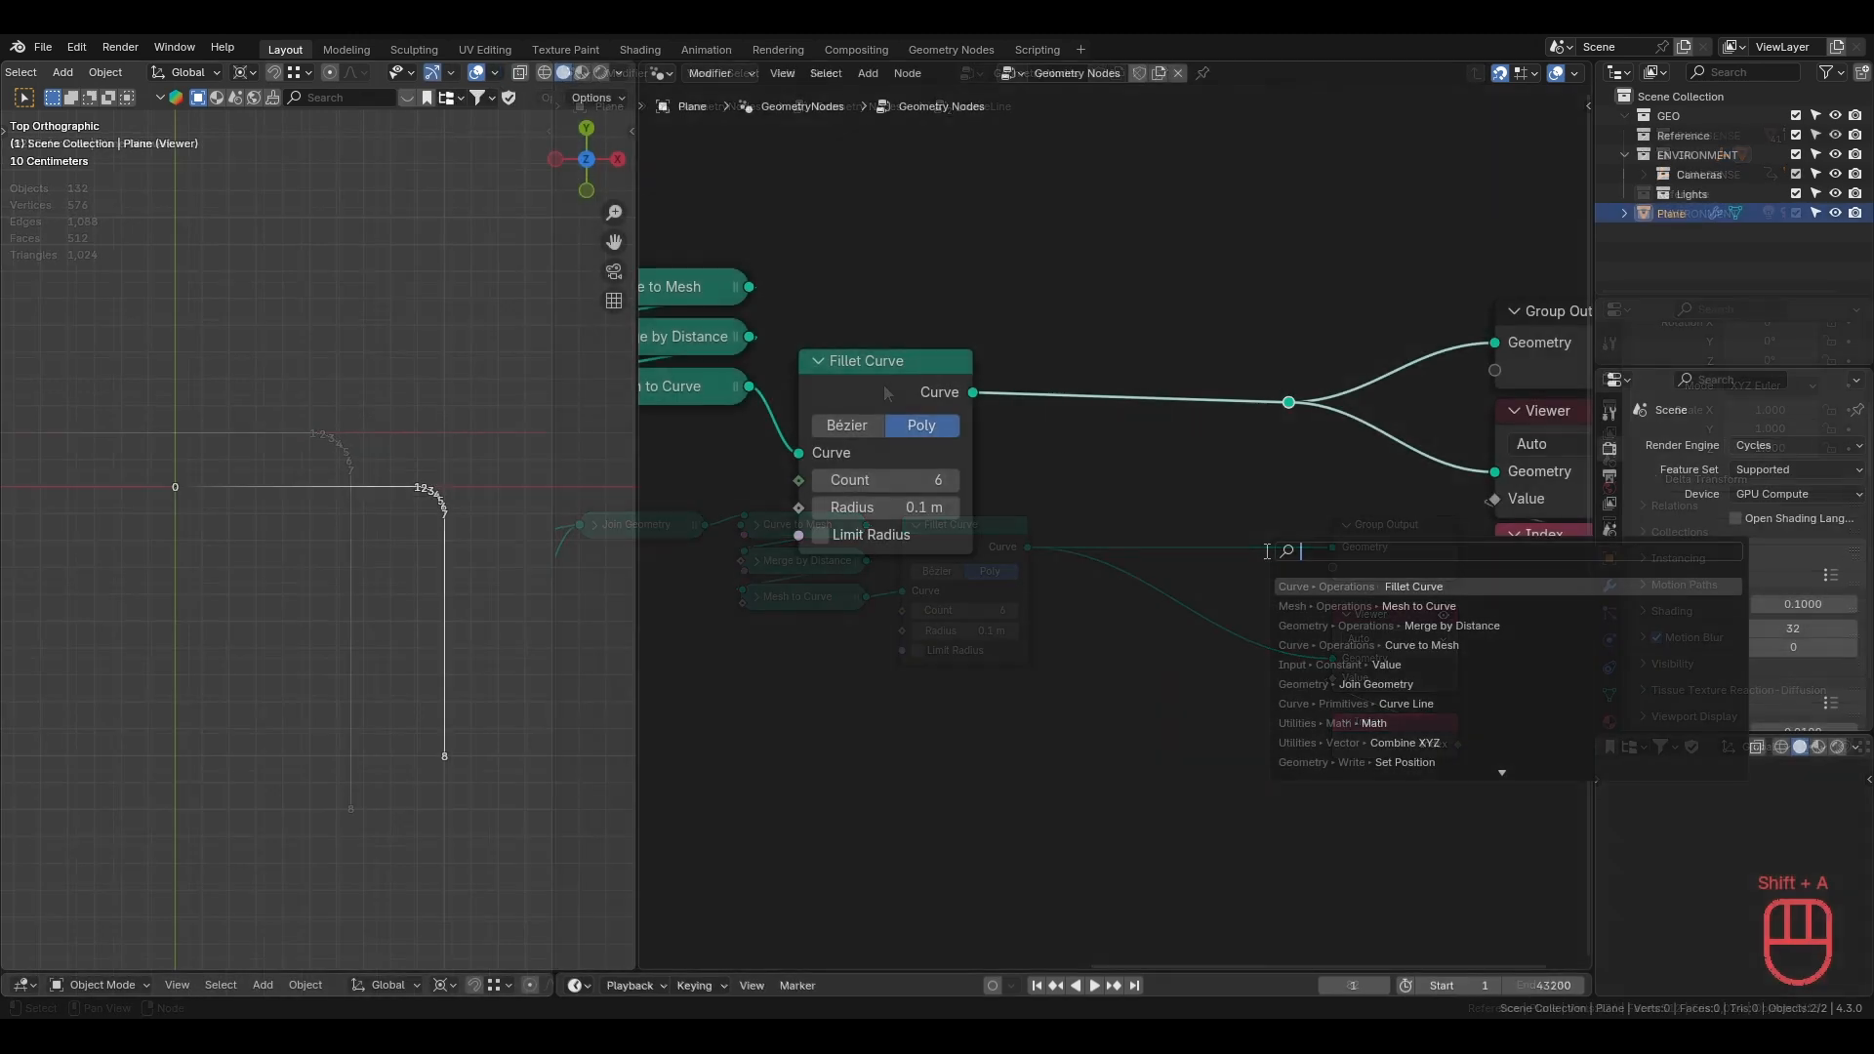
Insert a Resample Curve node right after the Fillet Curve node and set its Count to 64.
text(resample)
key(Return)
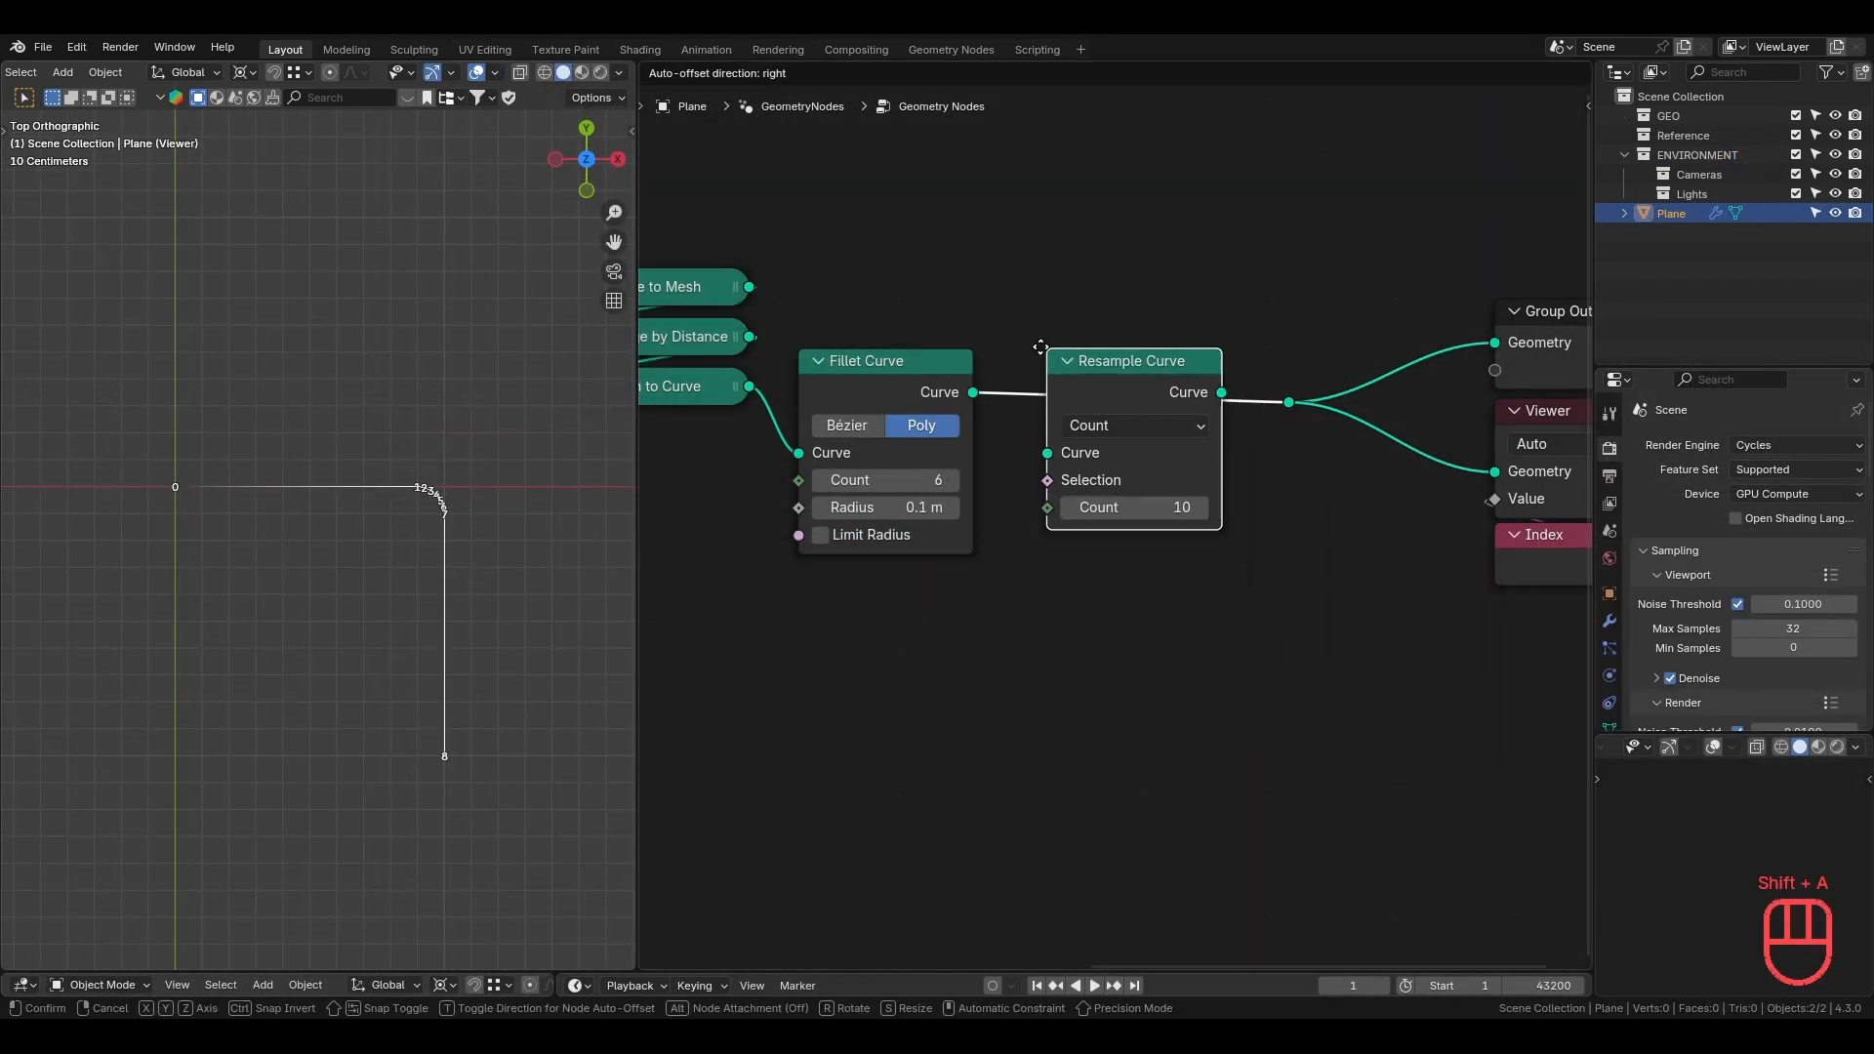
click(1021, 365)
key(g)
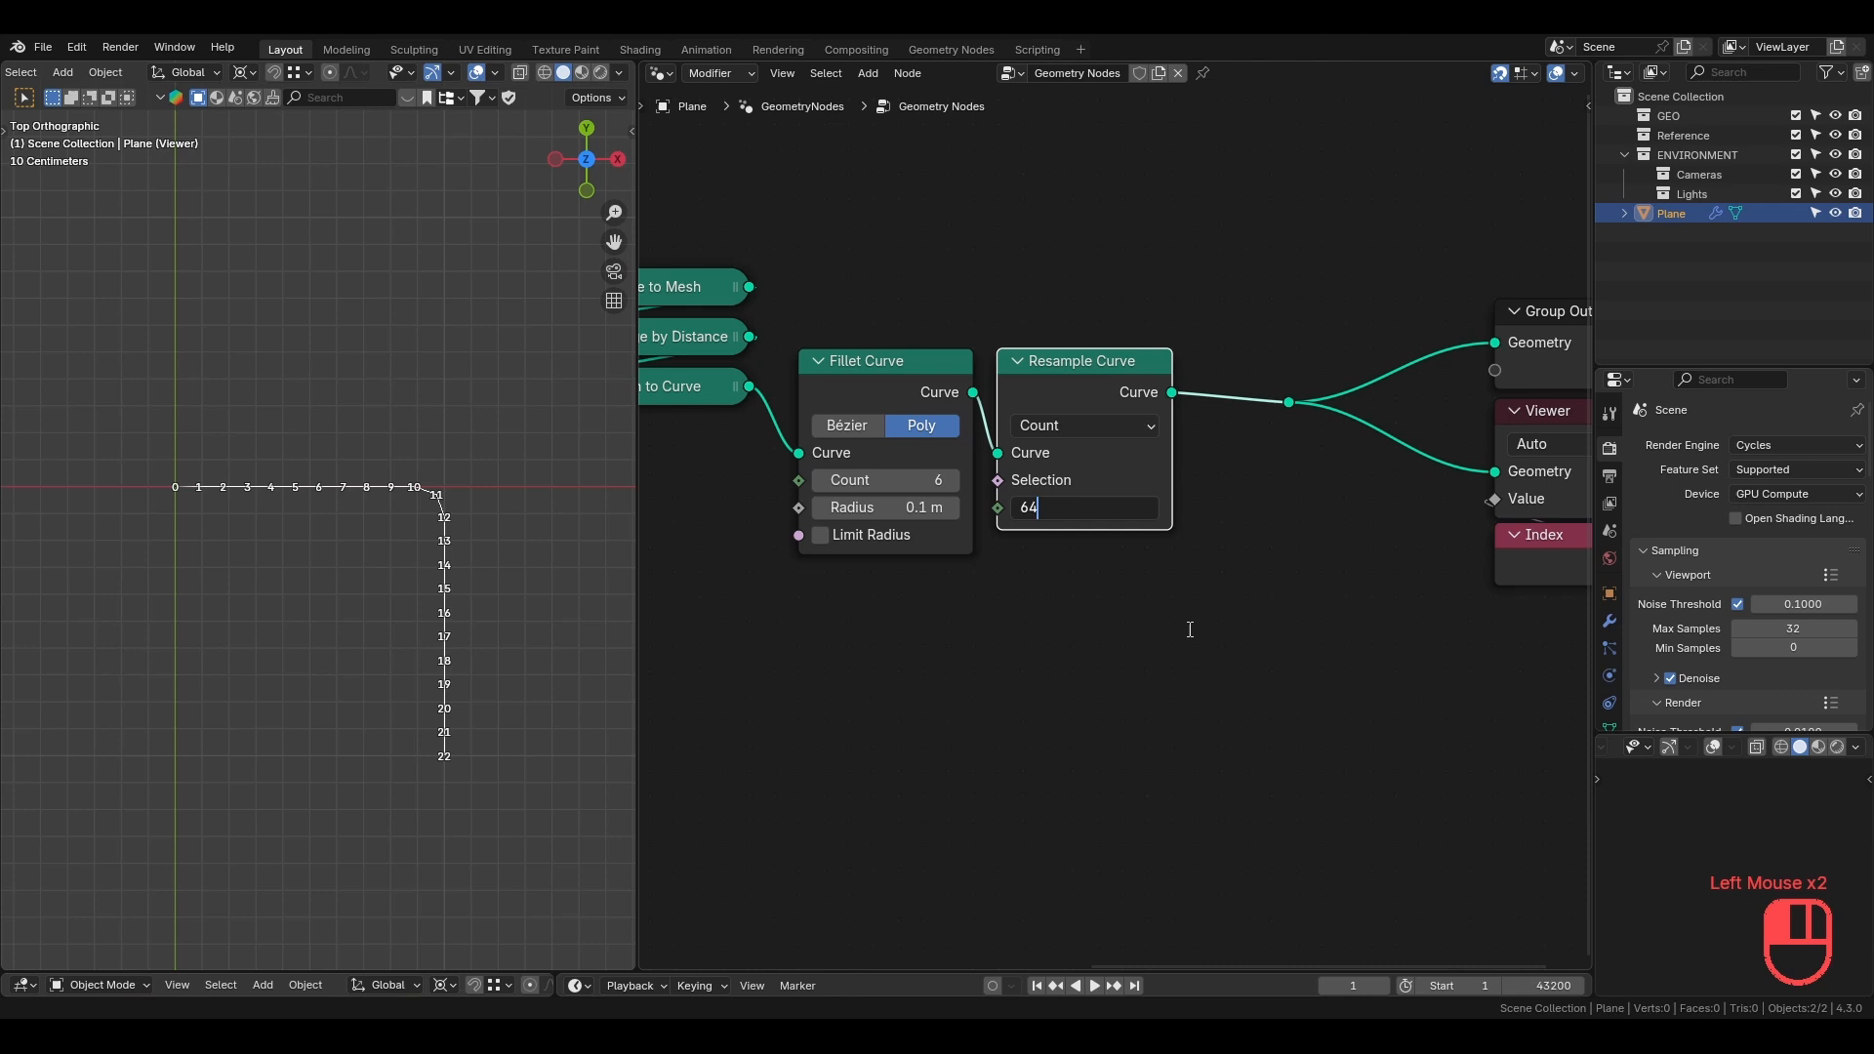
key(Return)
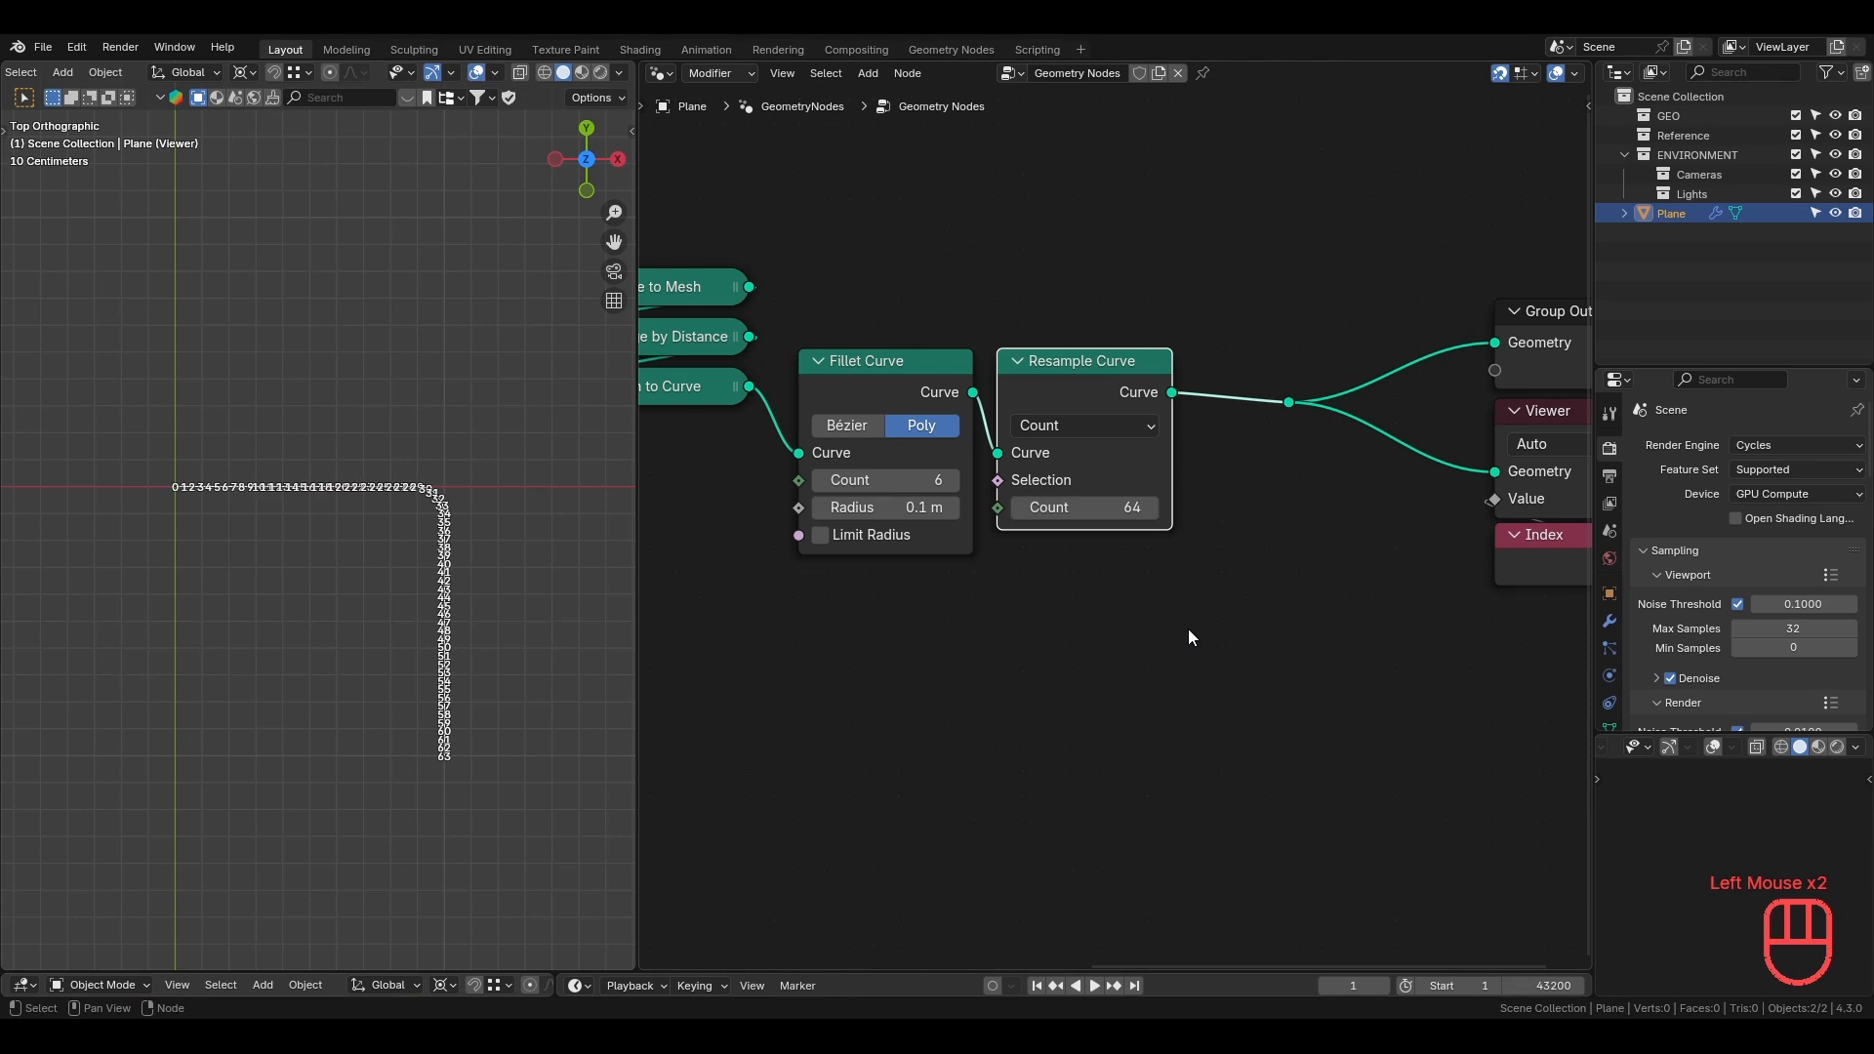
Deselect everything and turn off the Viewer Node's Attribute Text overlay in the viewport.
click(1187, 630)
click(553, 586)
click(495, 73)
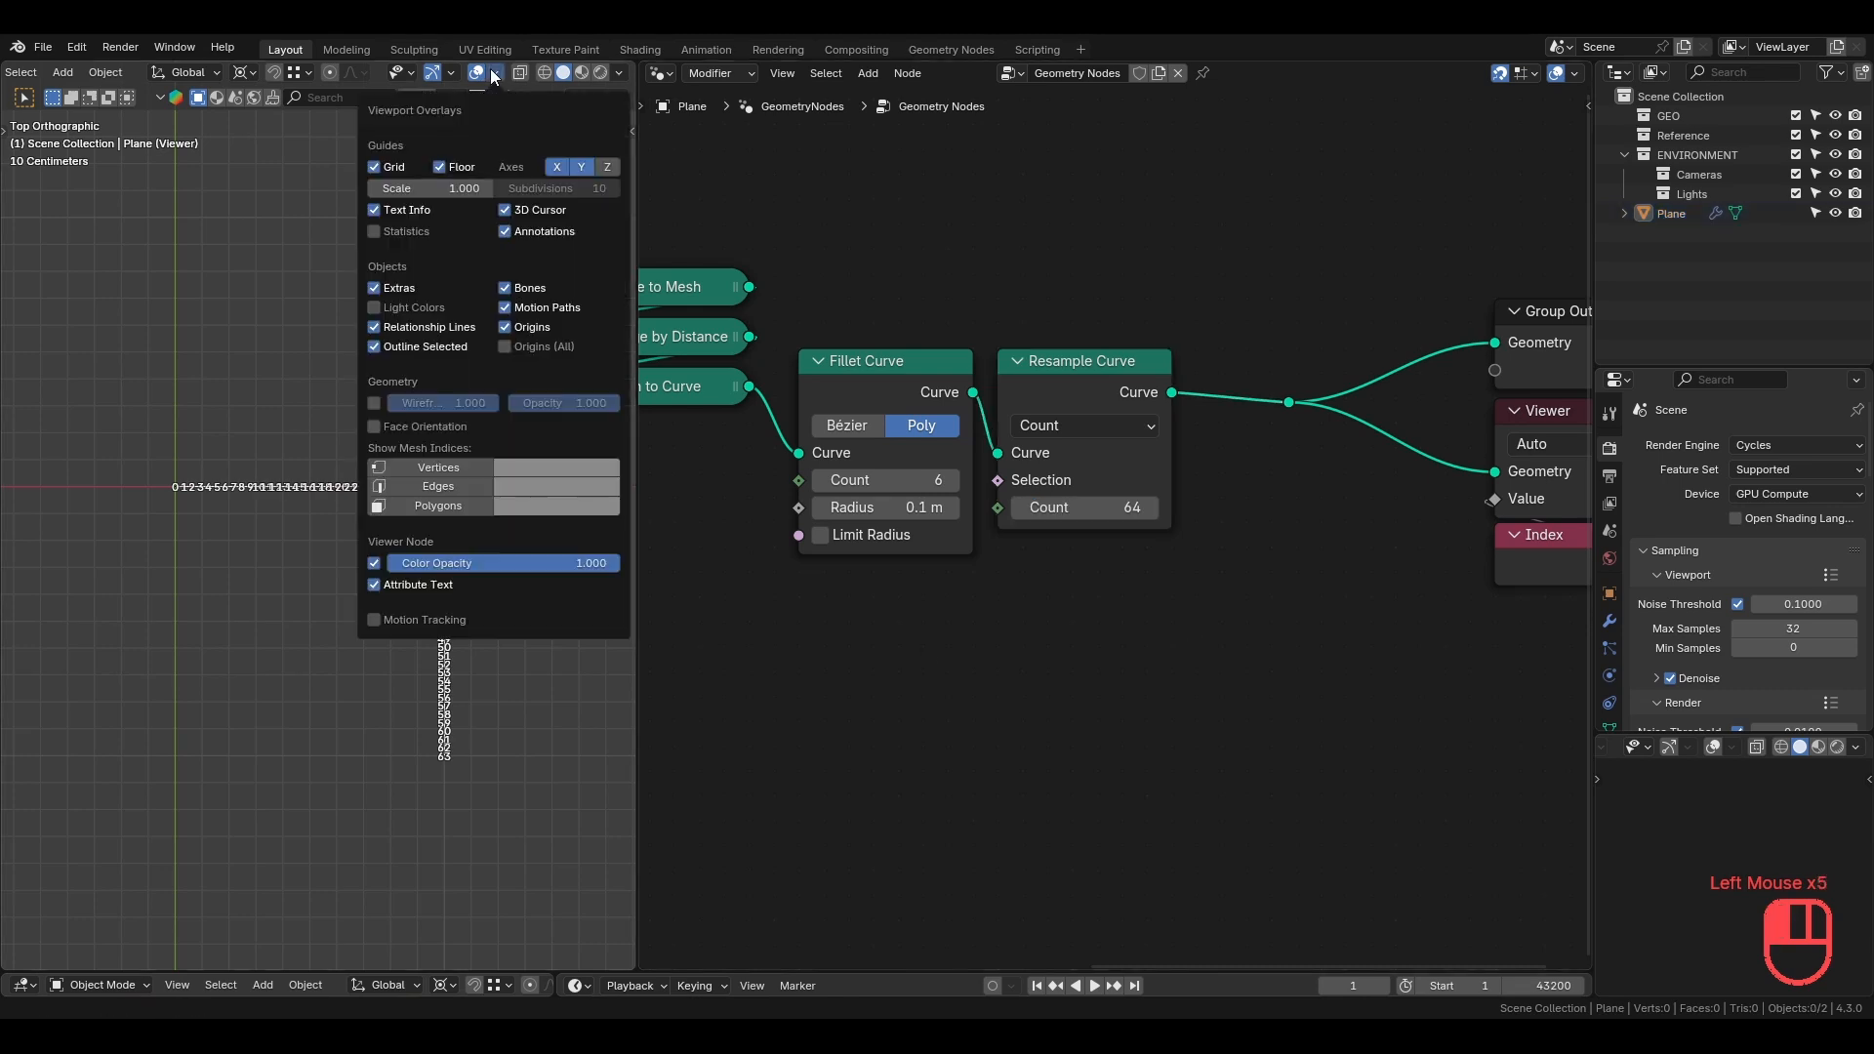
click(373, 585)
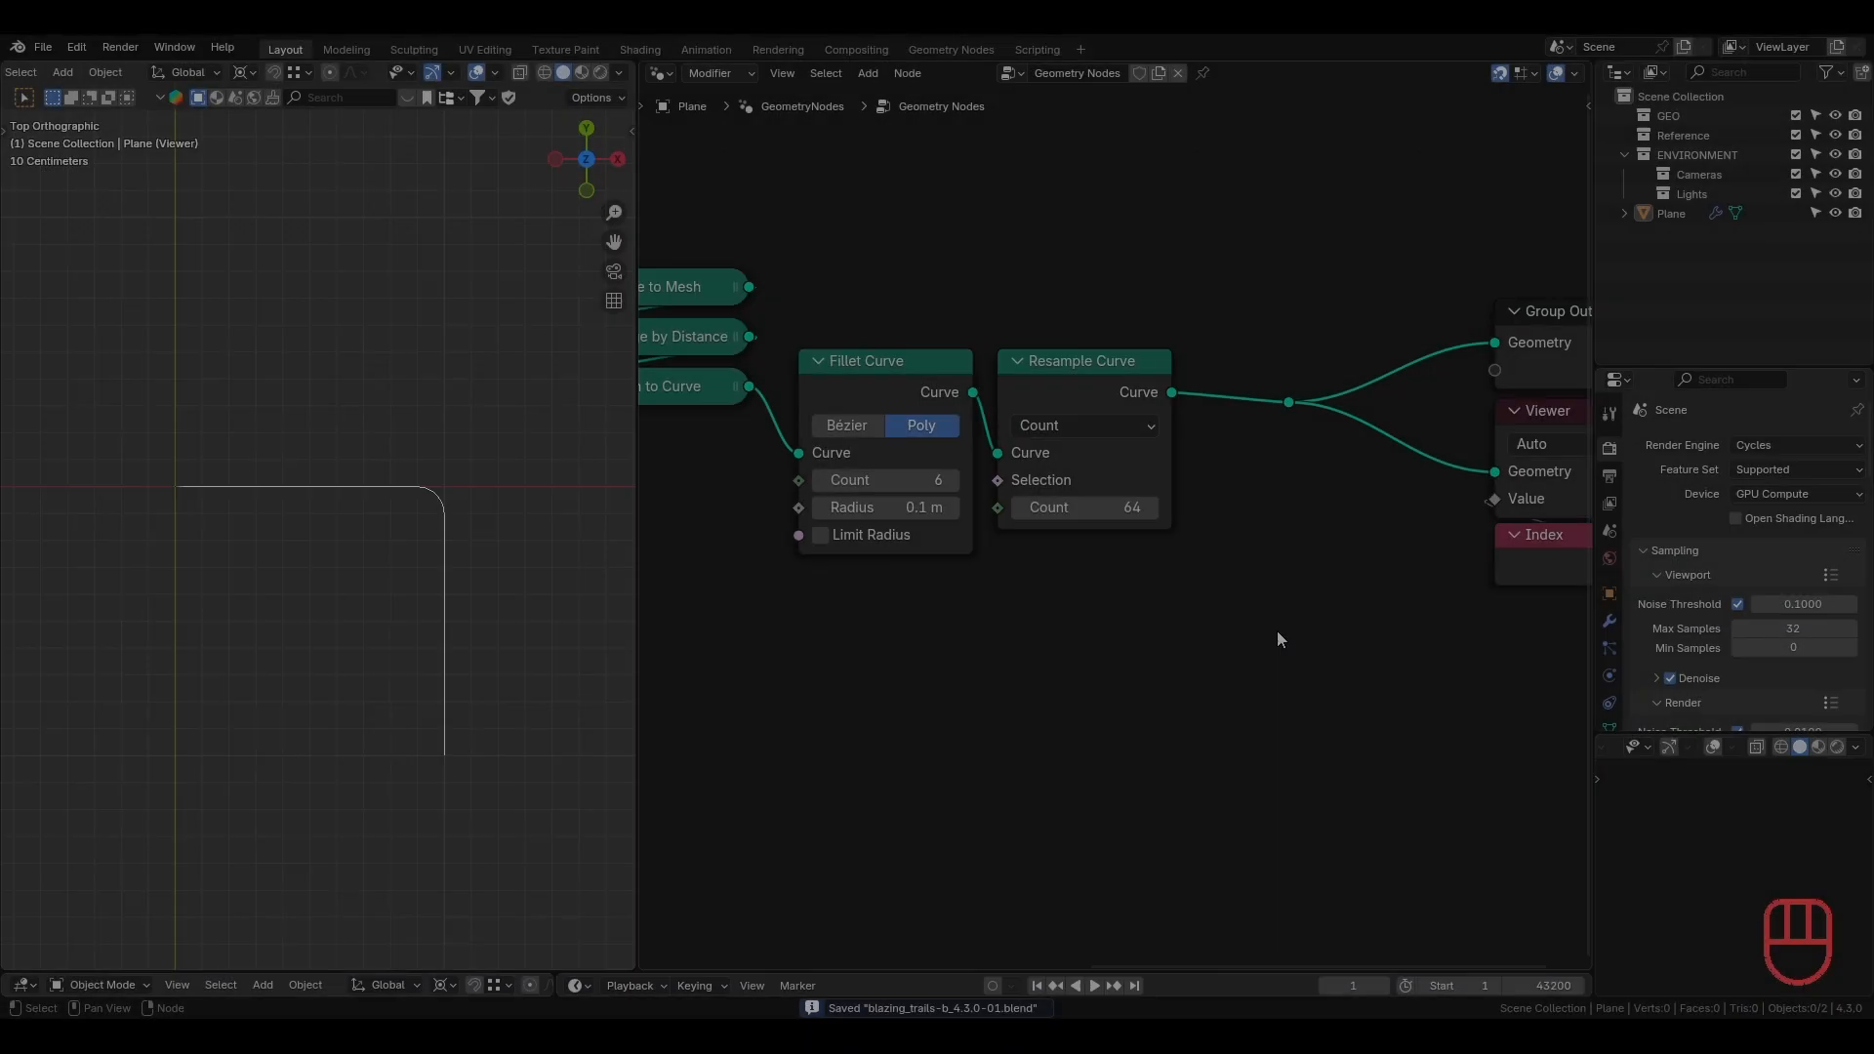
Duplicate the whole chain from the Combine XYZ nodes to Resample Curve, keeping its input links, and place the copy below the original.
scroll(1276, 635, down, 6)
middle_drag(771, 599, 1218, 547)
scroll(1235, 554, down, 2)
middle_drag(1345, 559, 1233, 553)
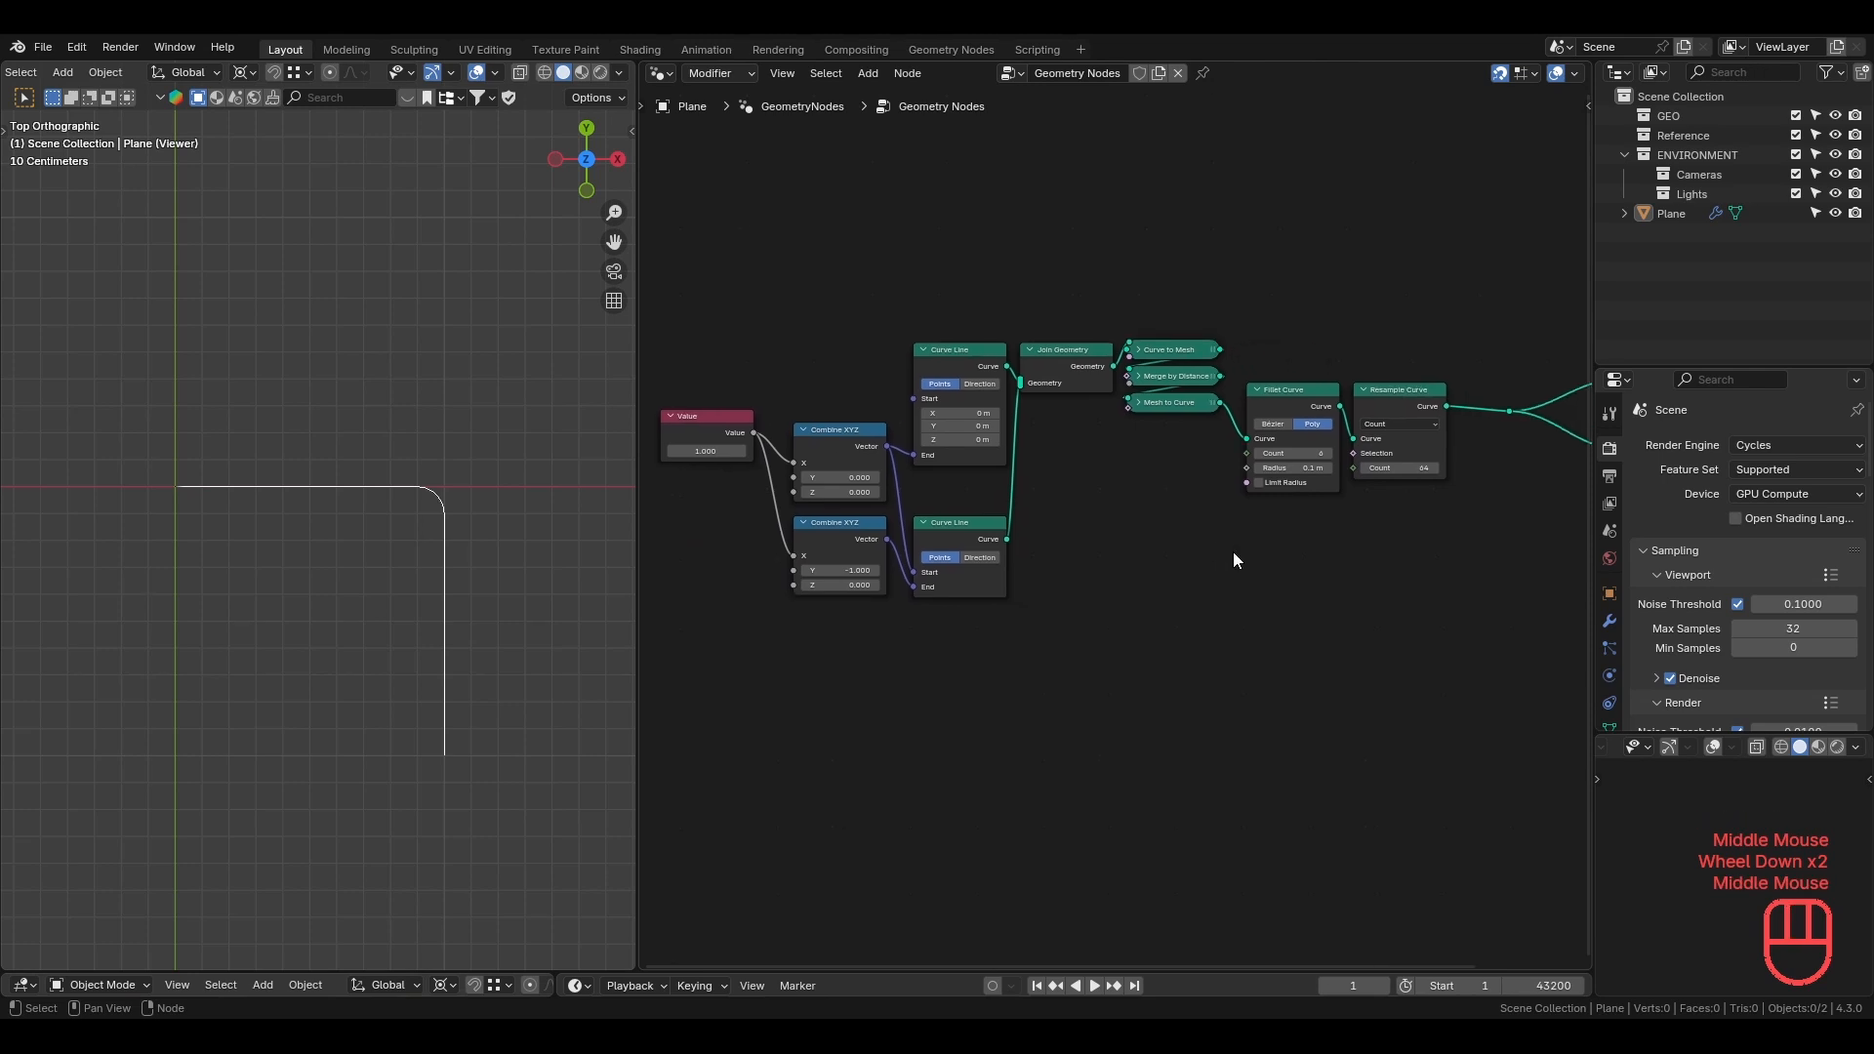
scroll(1234, 553, down, 1)
scroll(1240, 553, up, 2)
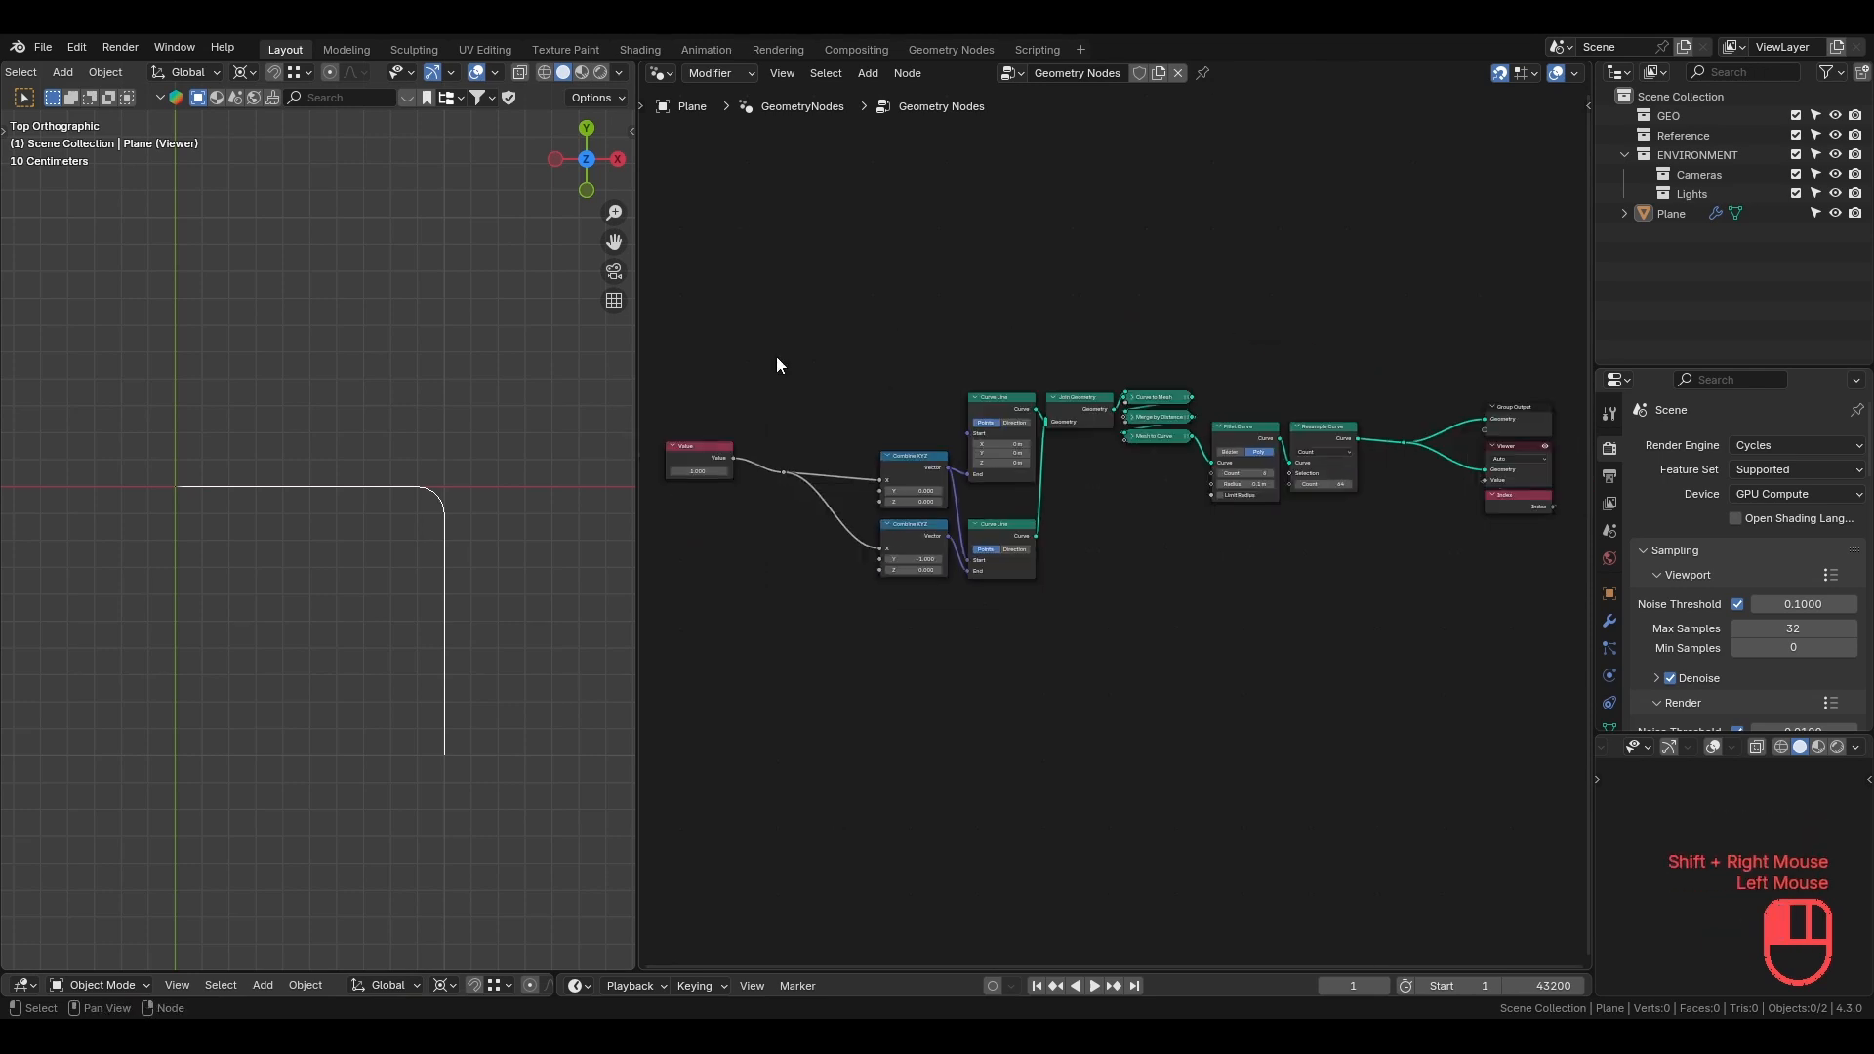
drag(776, 356, 1366, 780)
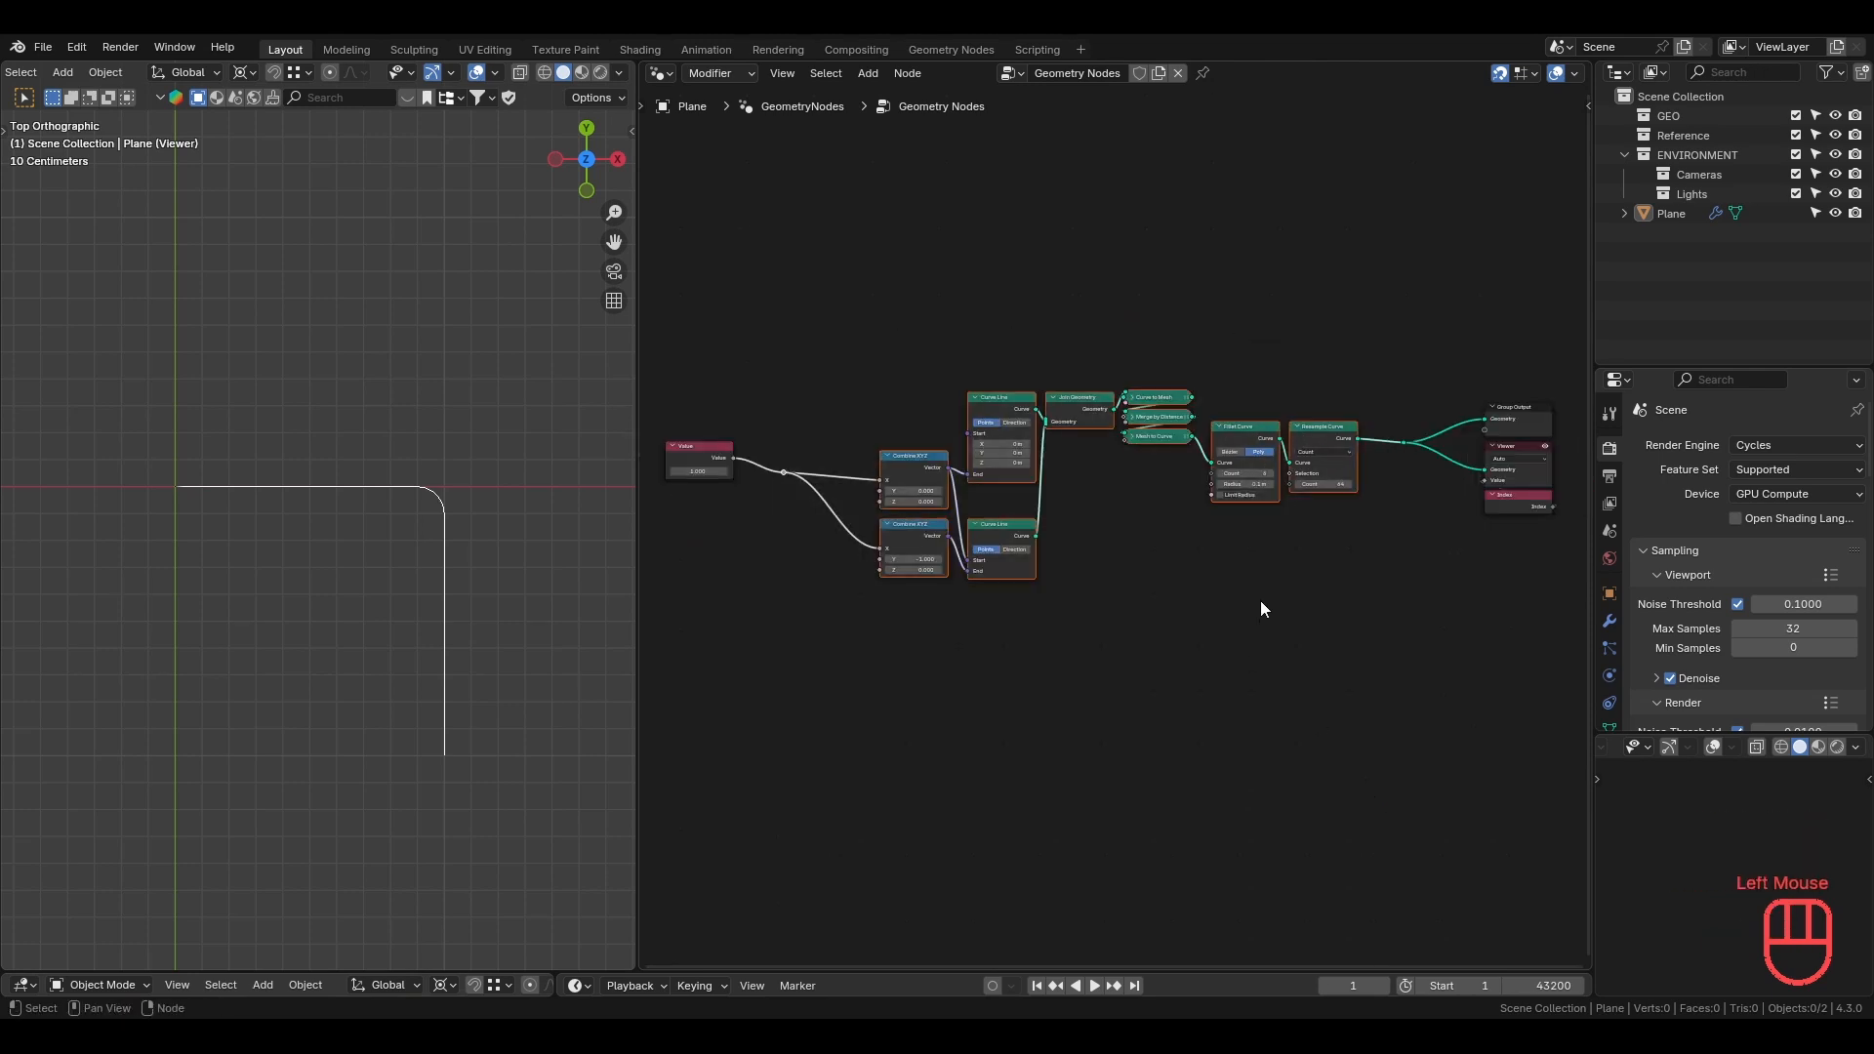
key(shift+ctrl+d)
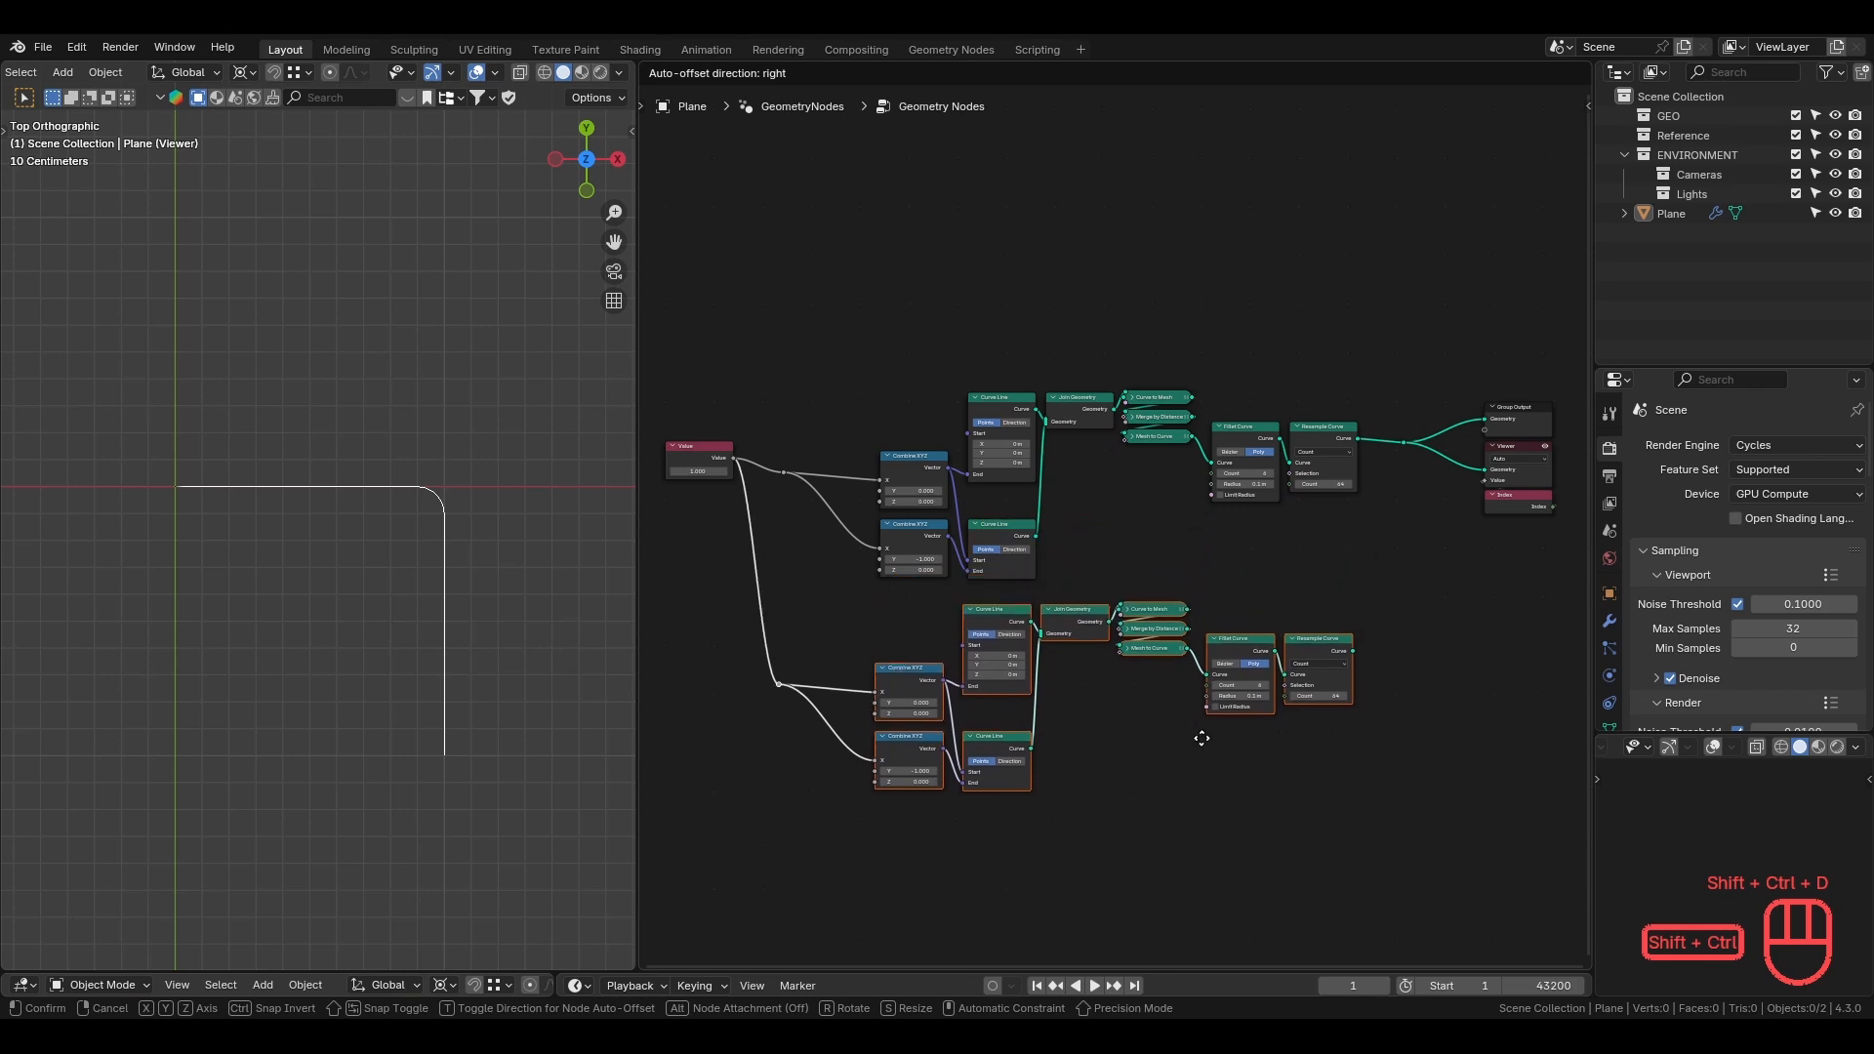
click(1204, 727)
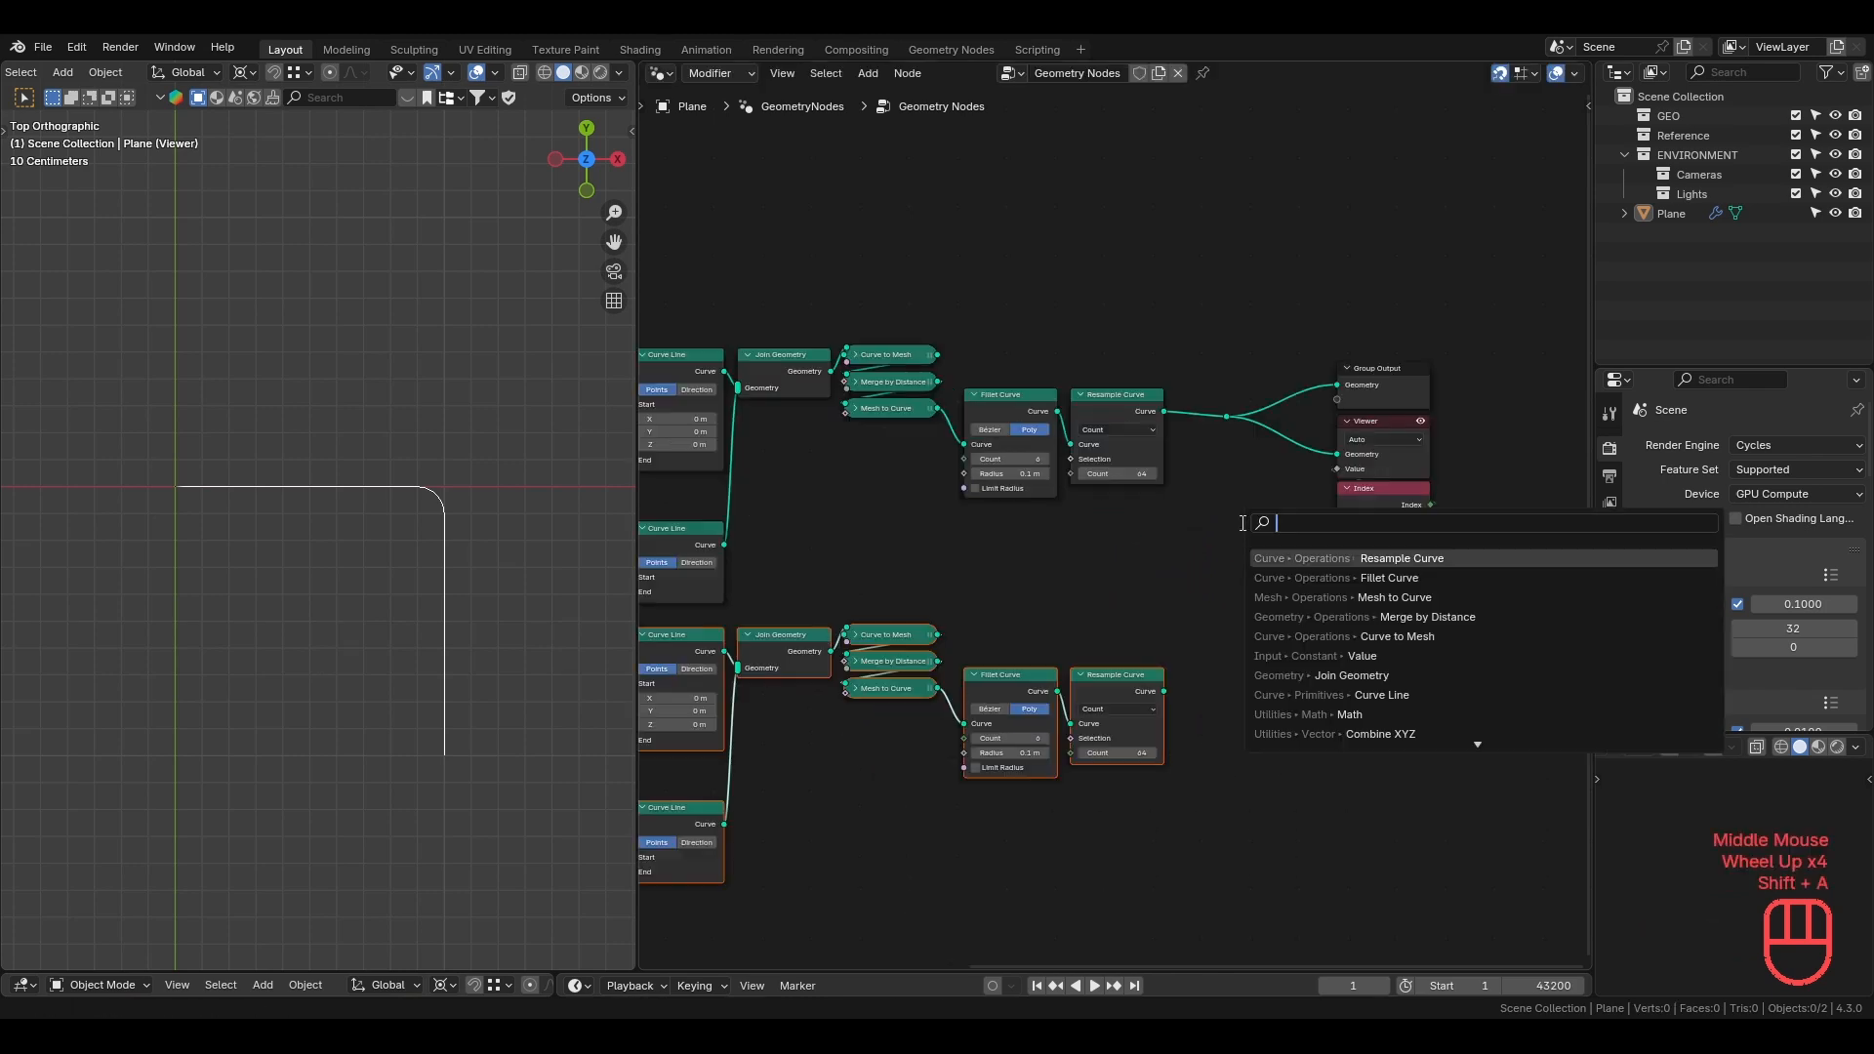
Add a Join Geometry node between the two Resample Curve nodes and the Group Output.
text(join)
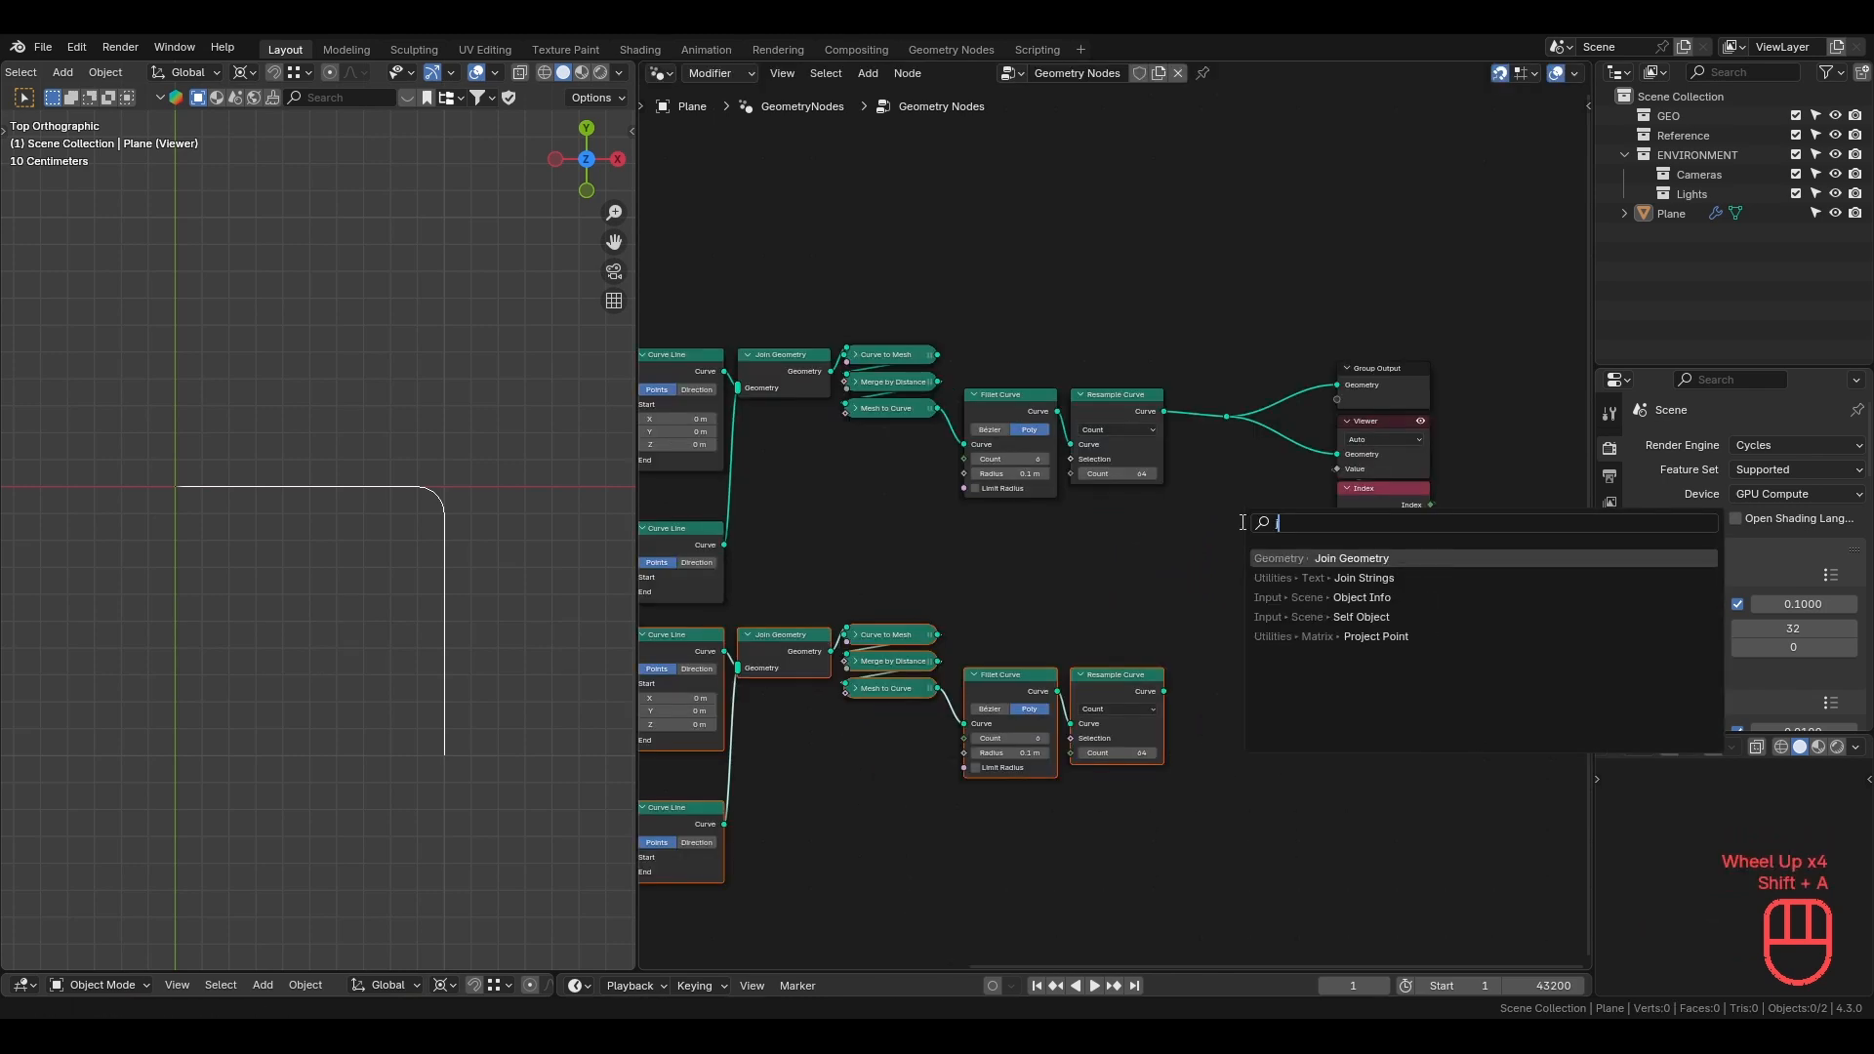
key(Return)
click(1242, 523)
Connect both Resample Curve outputs to the new Join Geometry node and link its output to the reroute feeding Group Output and Viewer.
middle_drag(1208, 586, 1145, 549)
scroll(1146, 548, up, 3)
drag(1072, 734, 1189, 543)
drag(1071, 321, 1190, 543)
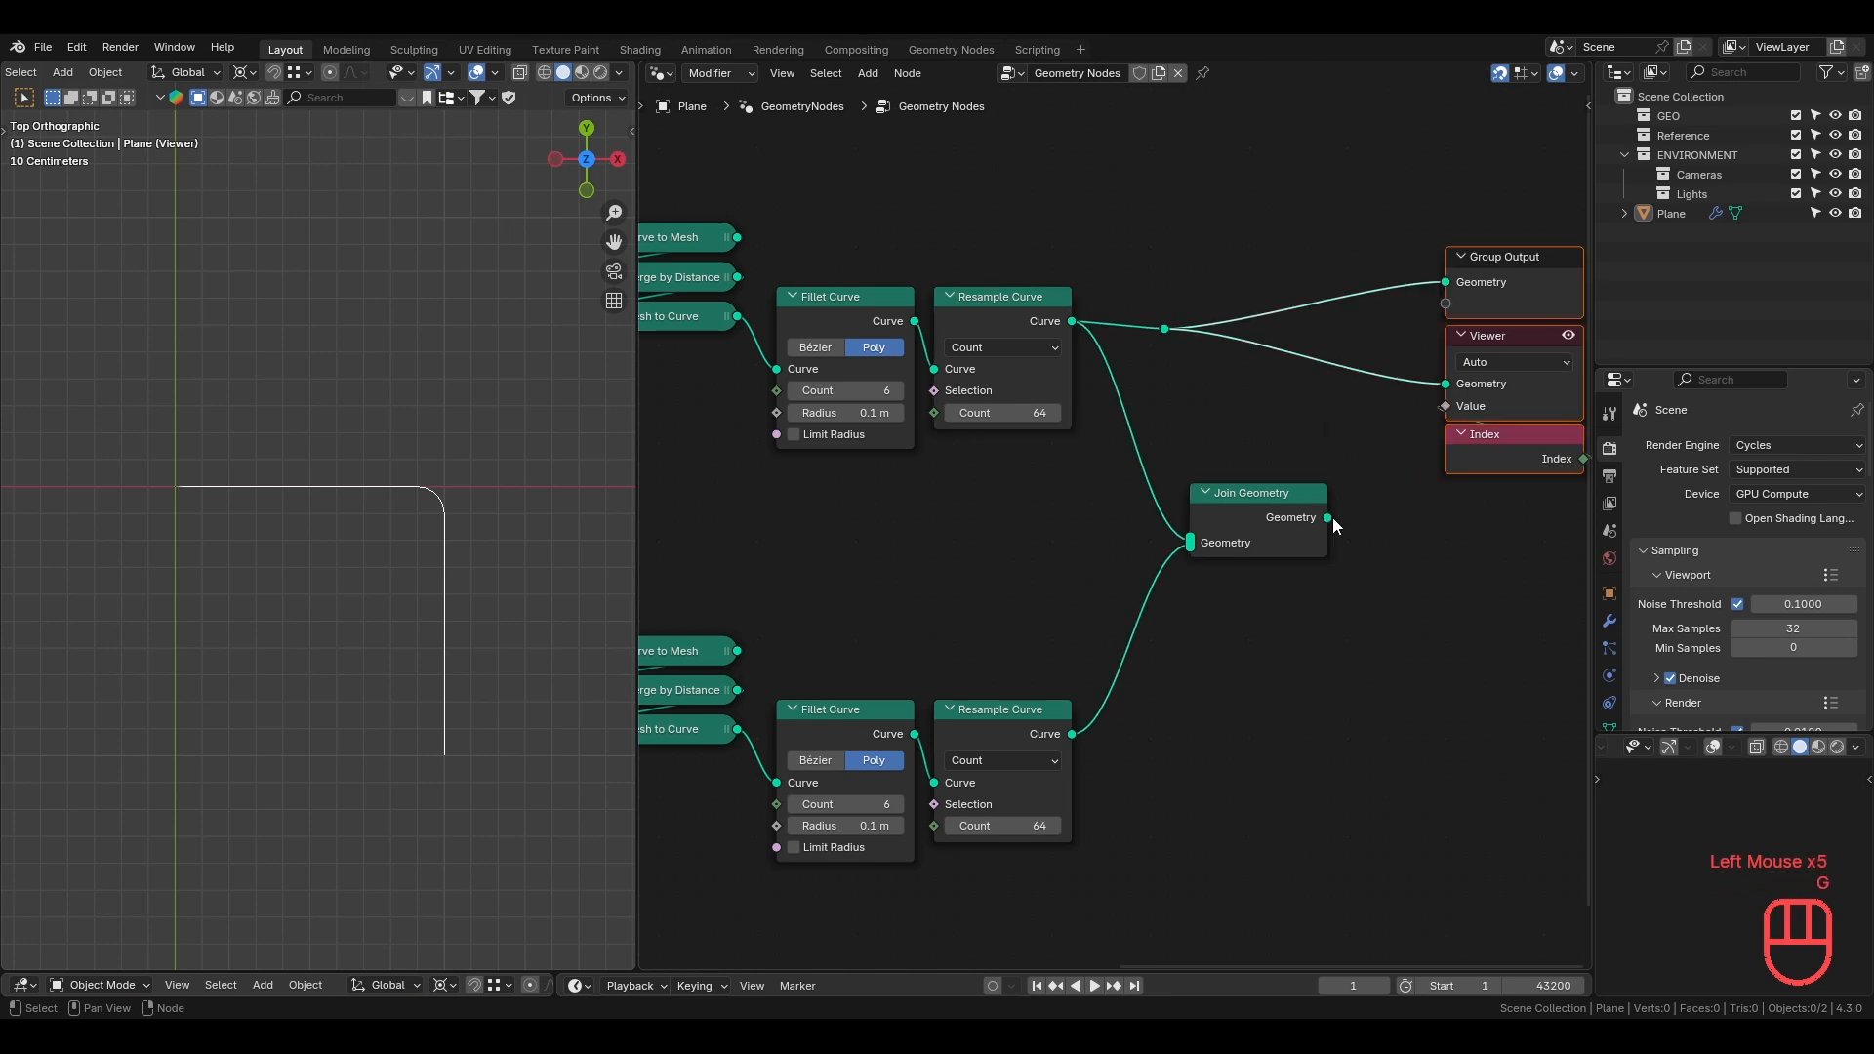
drag(1329, 518, 1165, 331)
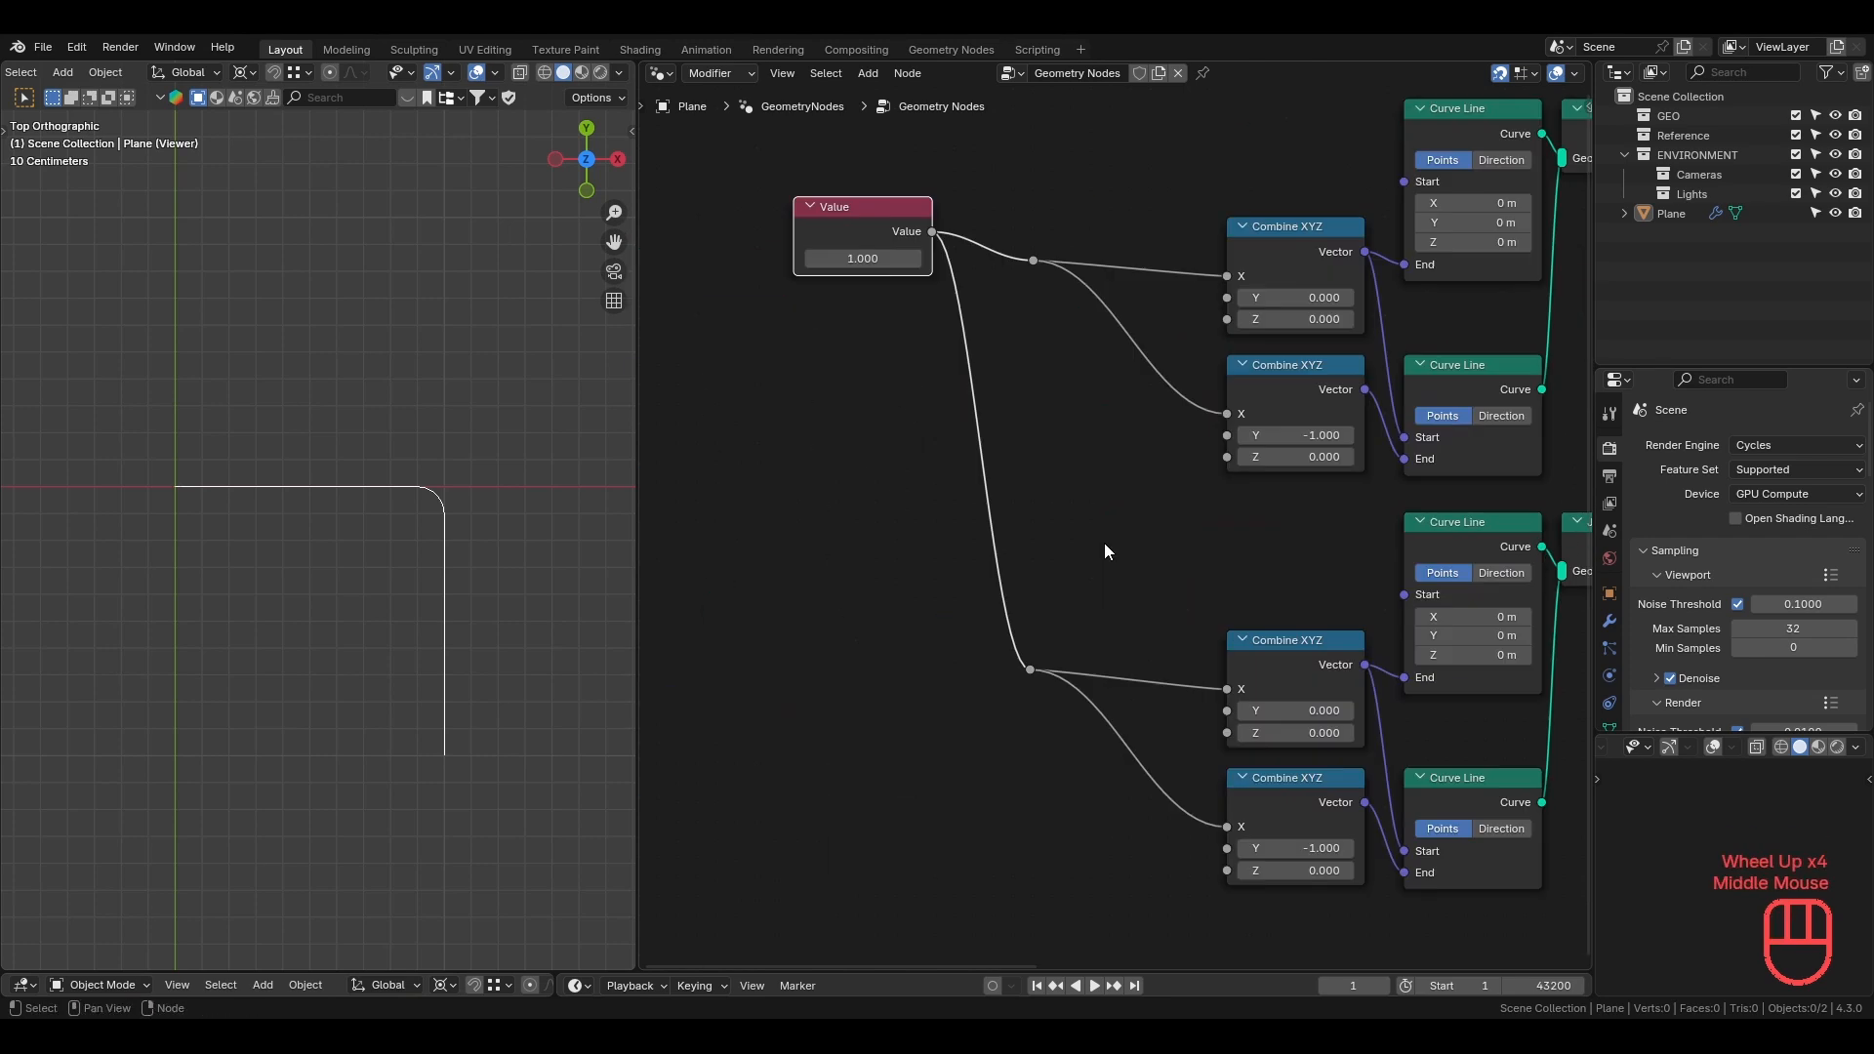
Insert a Math node on the link from the Value node to the lower chain's reroute.
key(shift+a)
text(add)
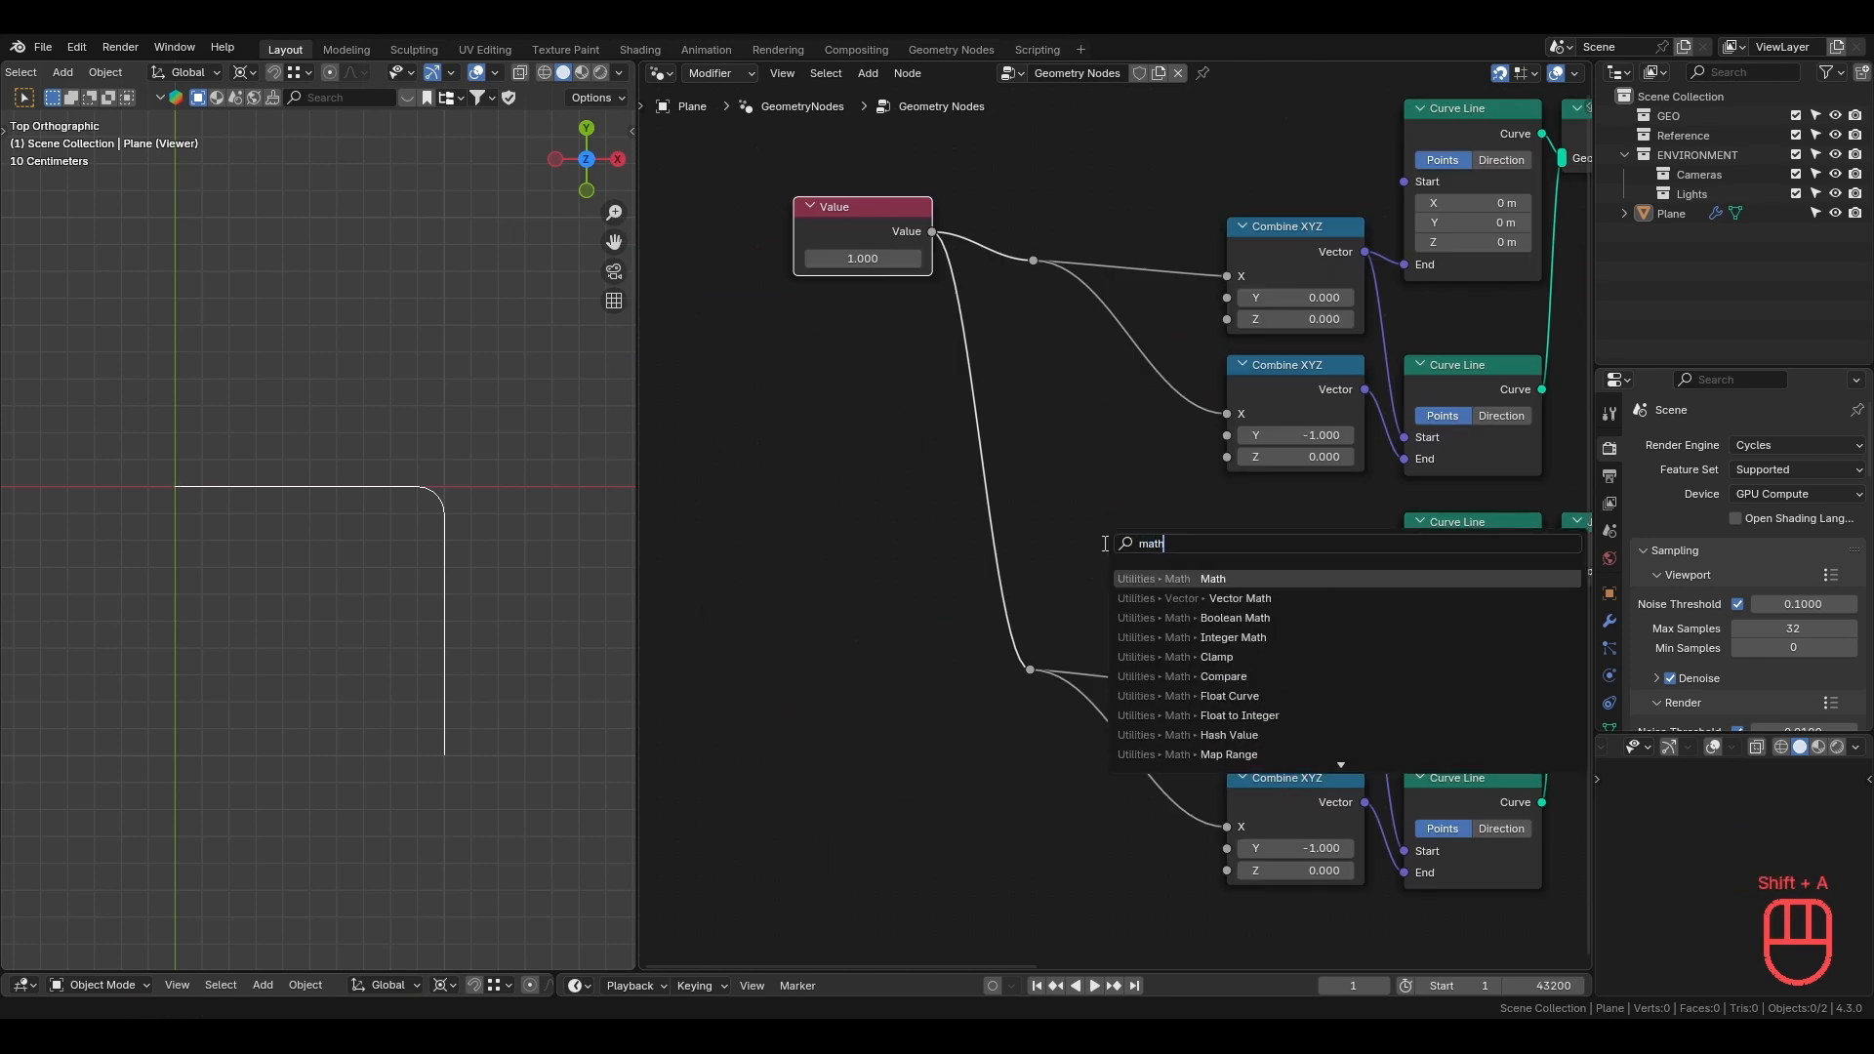
key(Return)
click(946, 483)
Switch the Math node to Multiply with a second value of -1 to mirror the lower chain's curve.
ctrl+click(1053, 552)
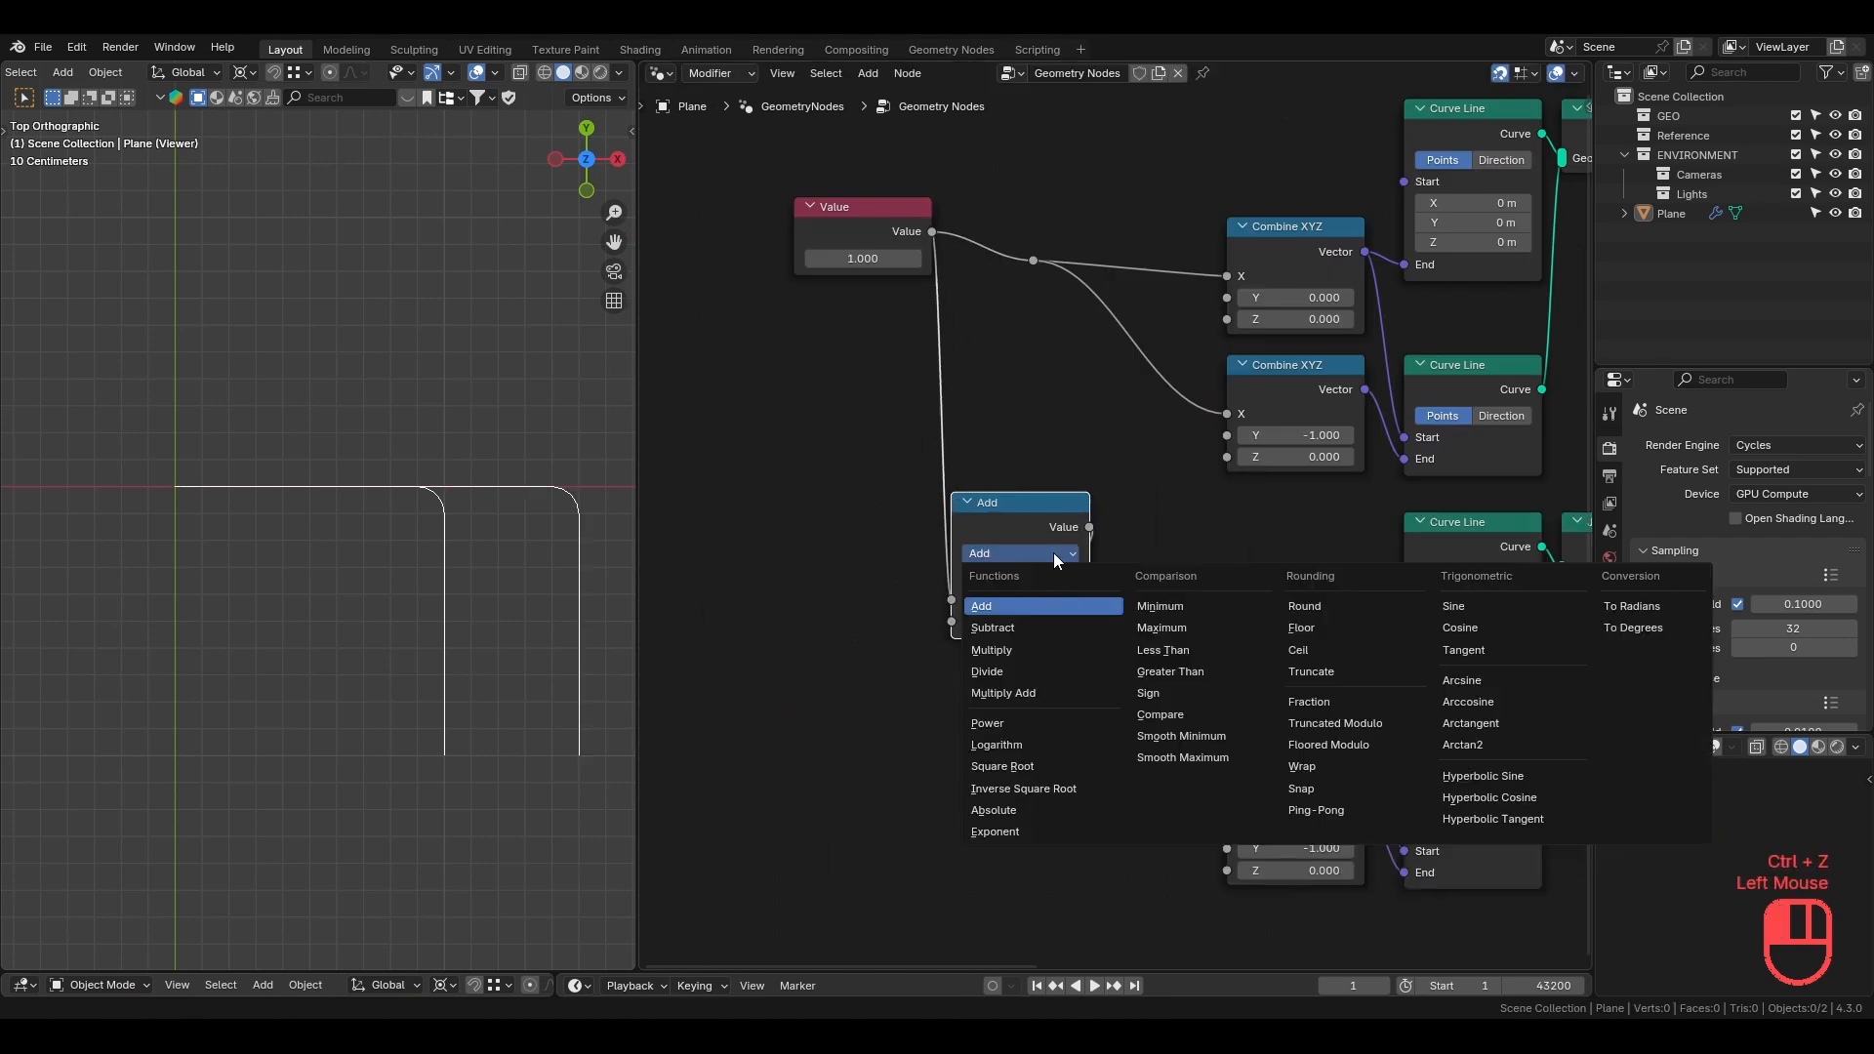
click(1046, 646)
double_click(1039, 623)
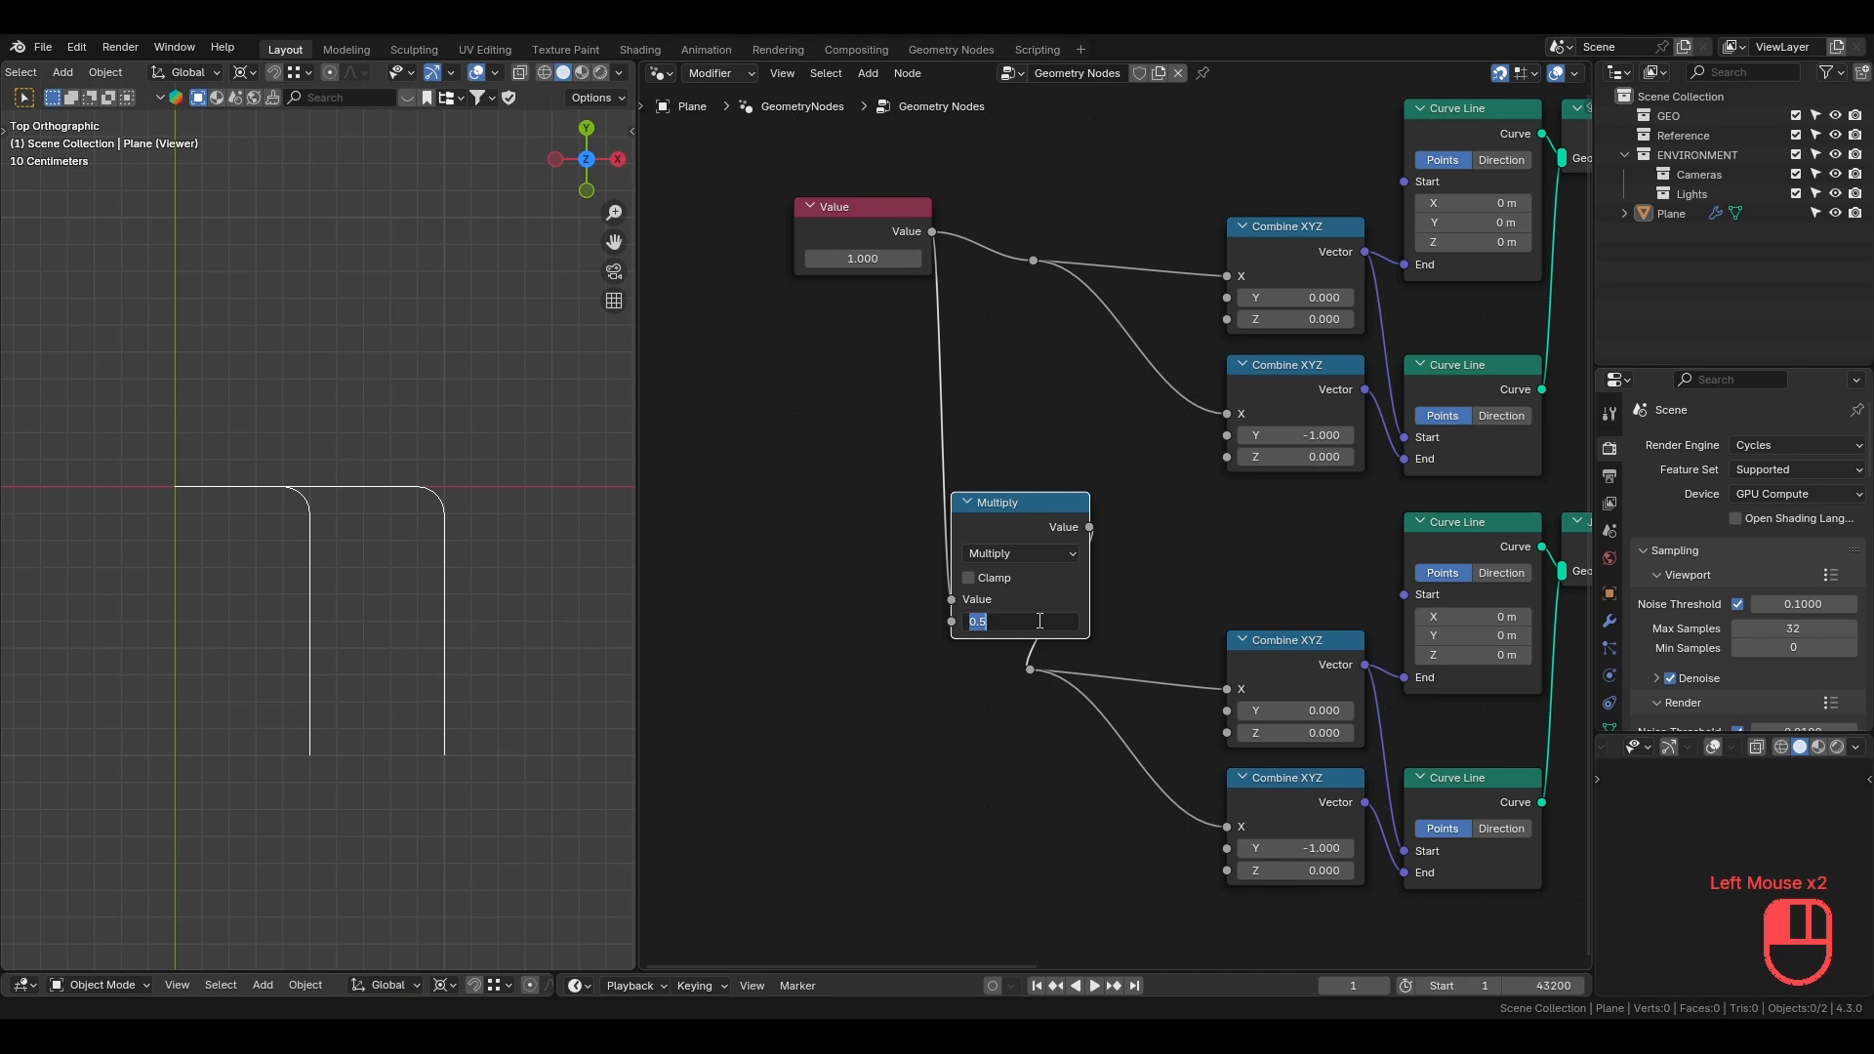
text(-1)
key(Return)
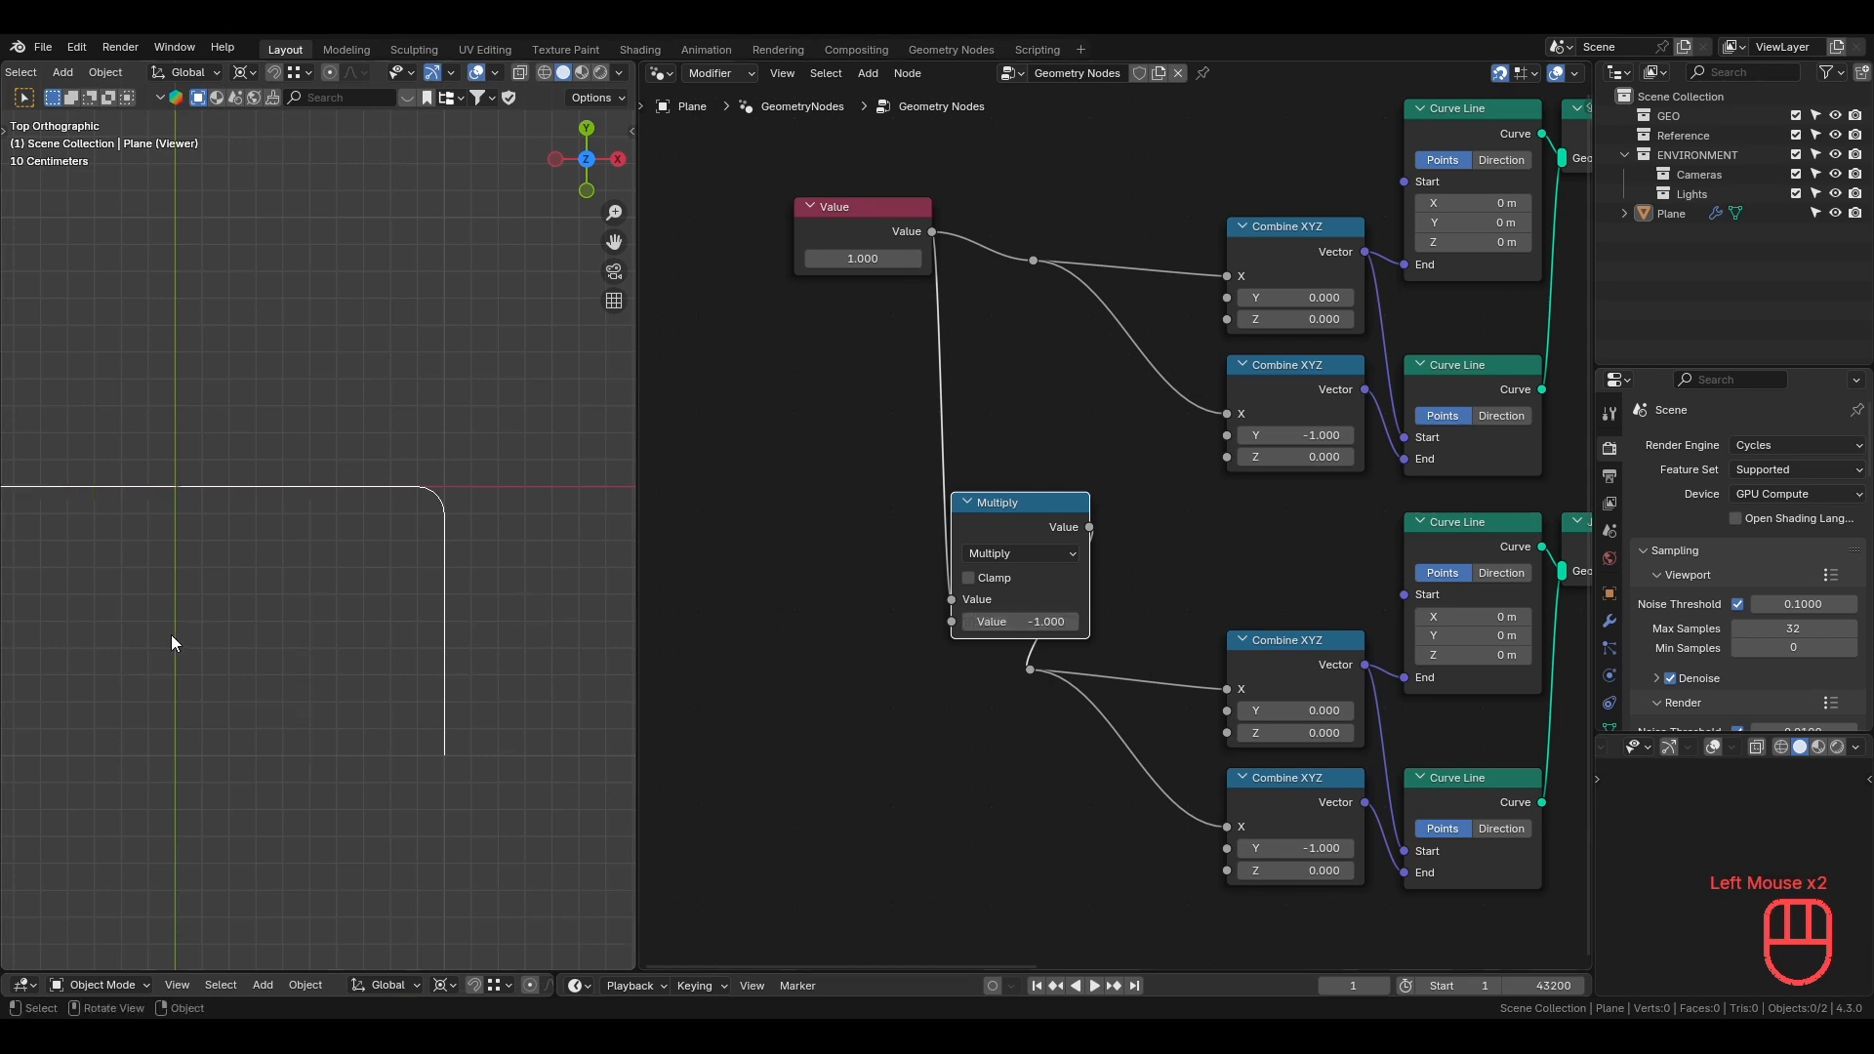
shift+middle_drag(172, 644, 301, 636)
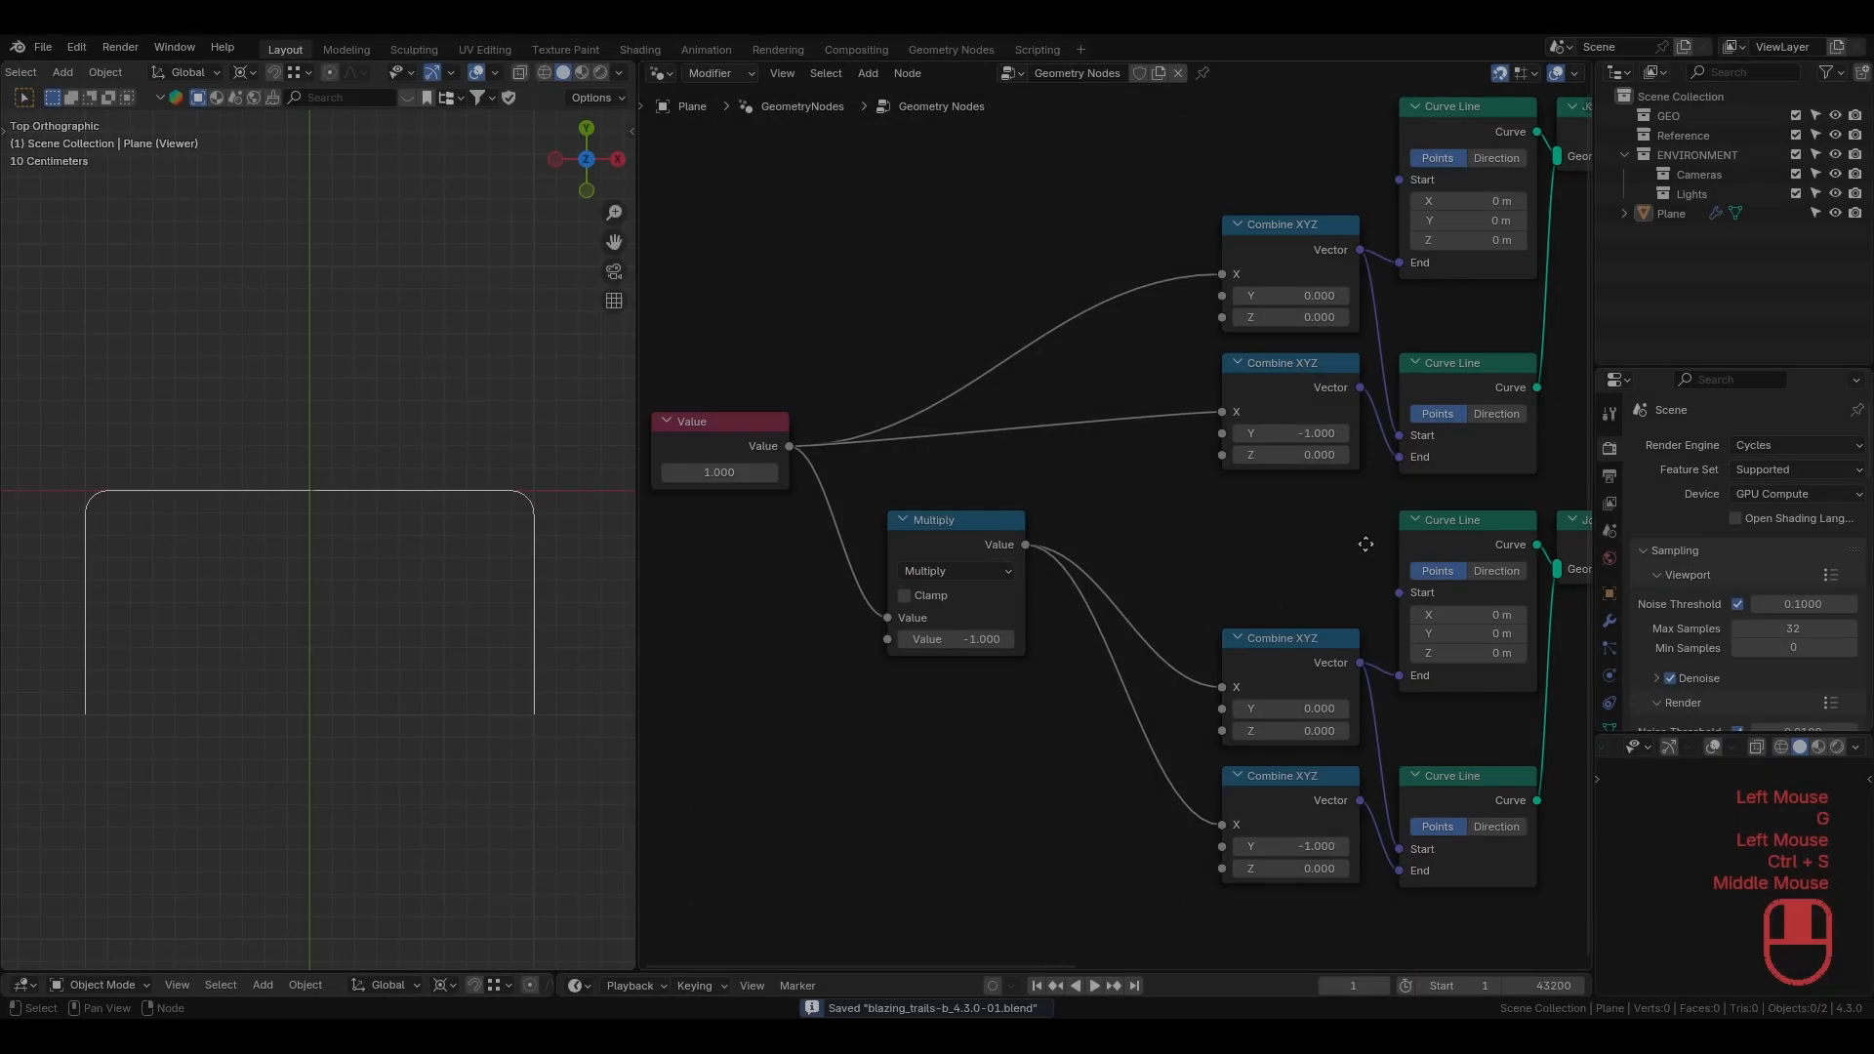
Combine the upper chain's nodes, from Combine XYZ to Resample Curve, into a node group.
mouse_move(1357, 545)
middle_down()
mouse_move(956, 501)
mouse_move(1323, 546)
middle_up()
scroll(923, 498, down, 4)
drag(781, 178, 1390, 473)
key(ctrl+g)
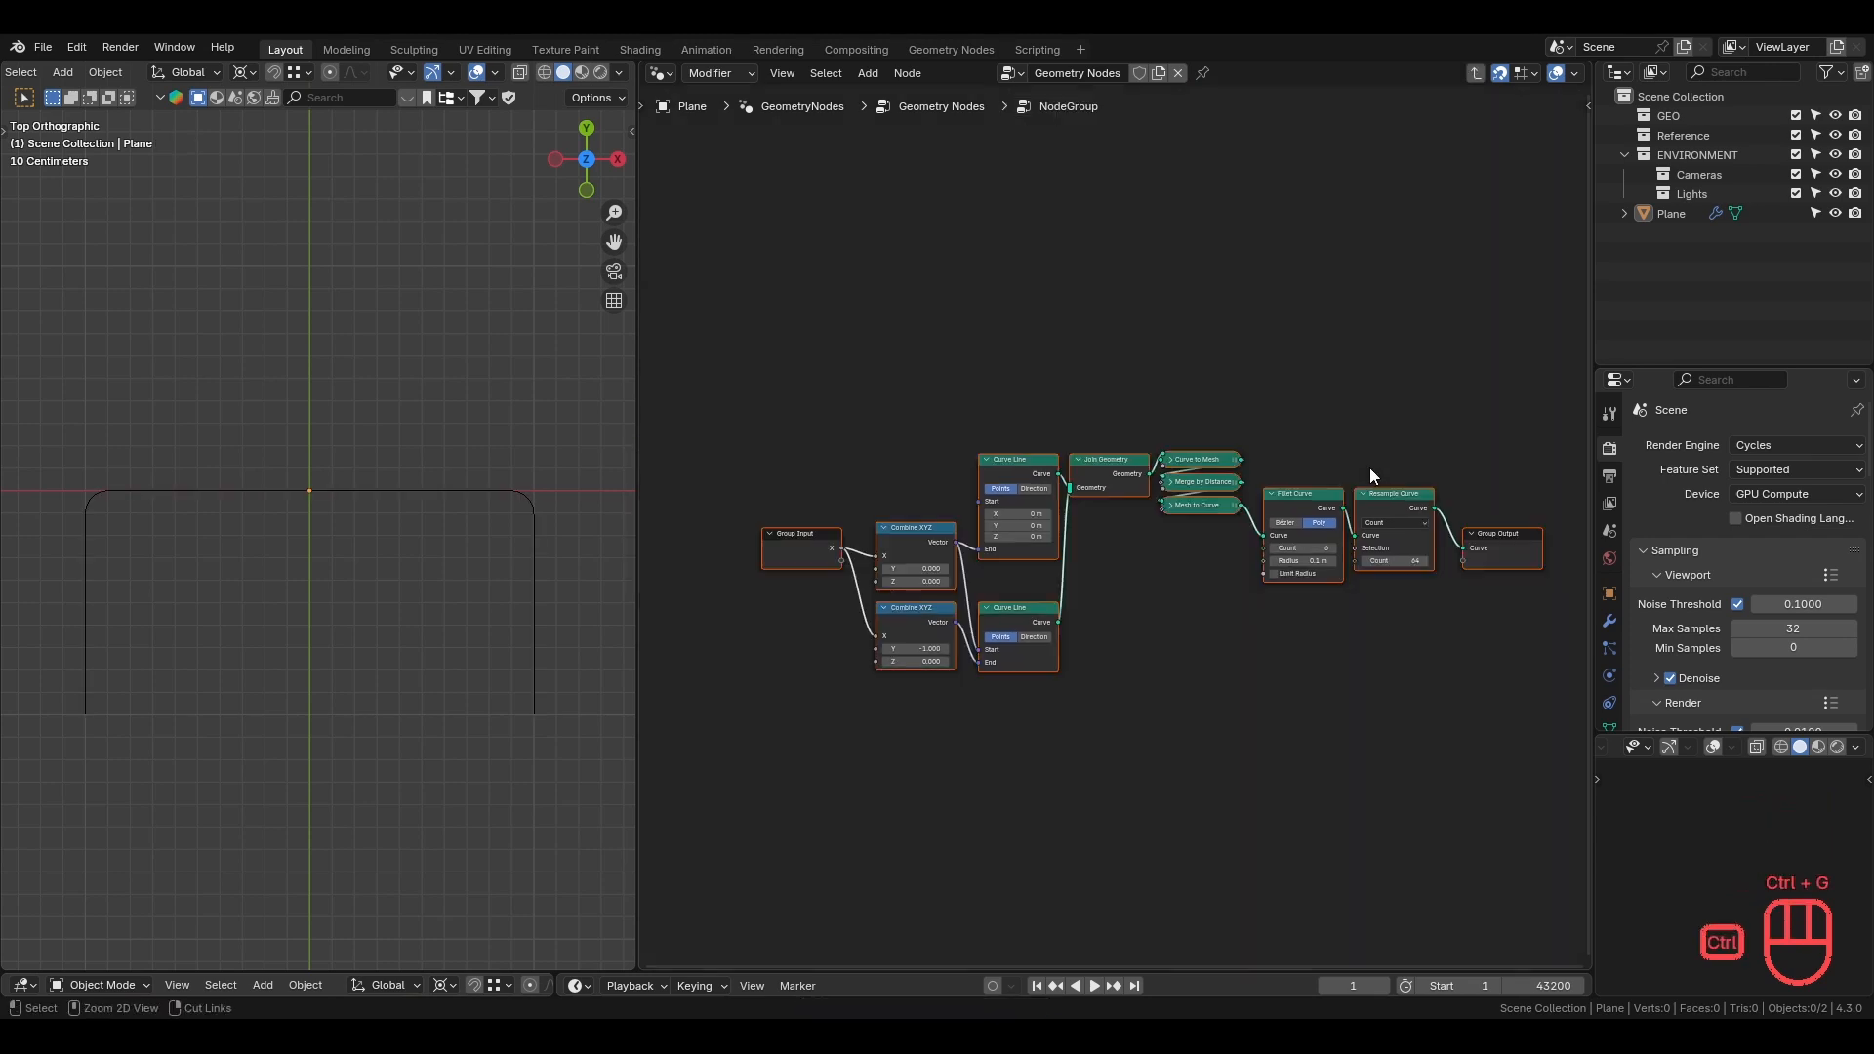
Rename the new node group to _curveLine and save the file.
scroll(1368, 466, up, 2)
key(n)
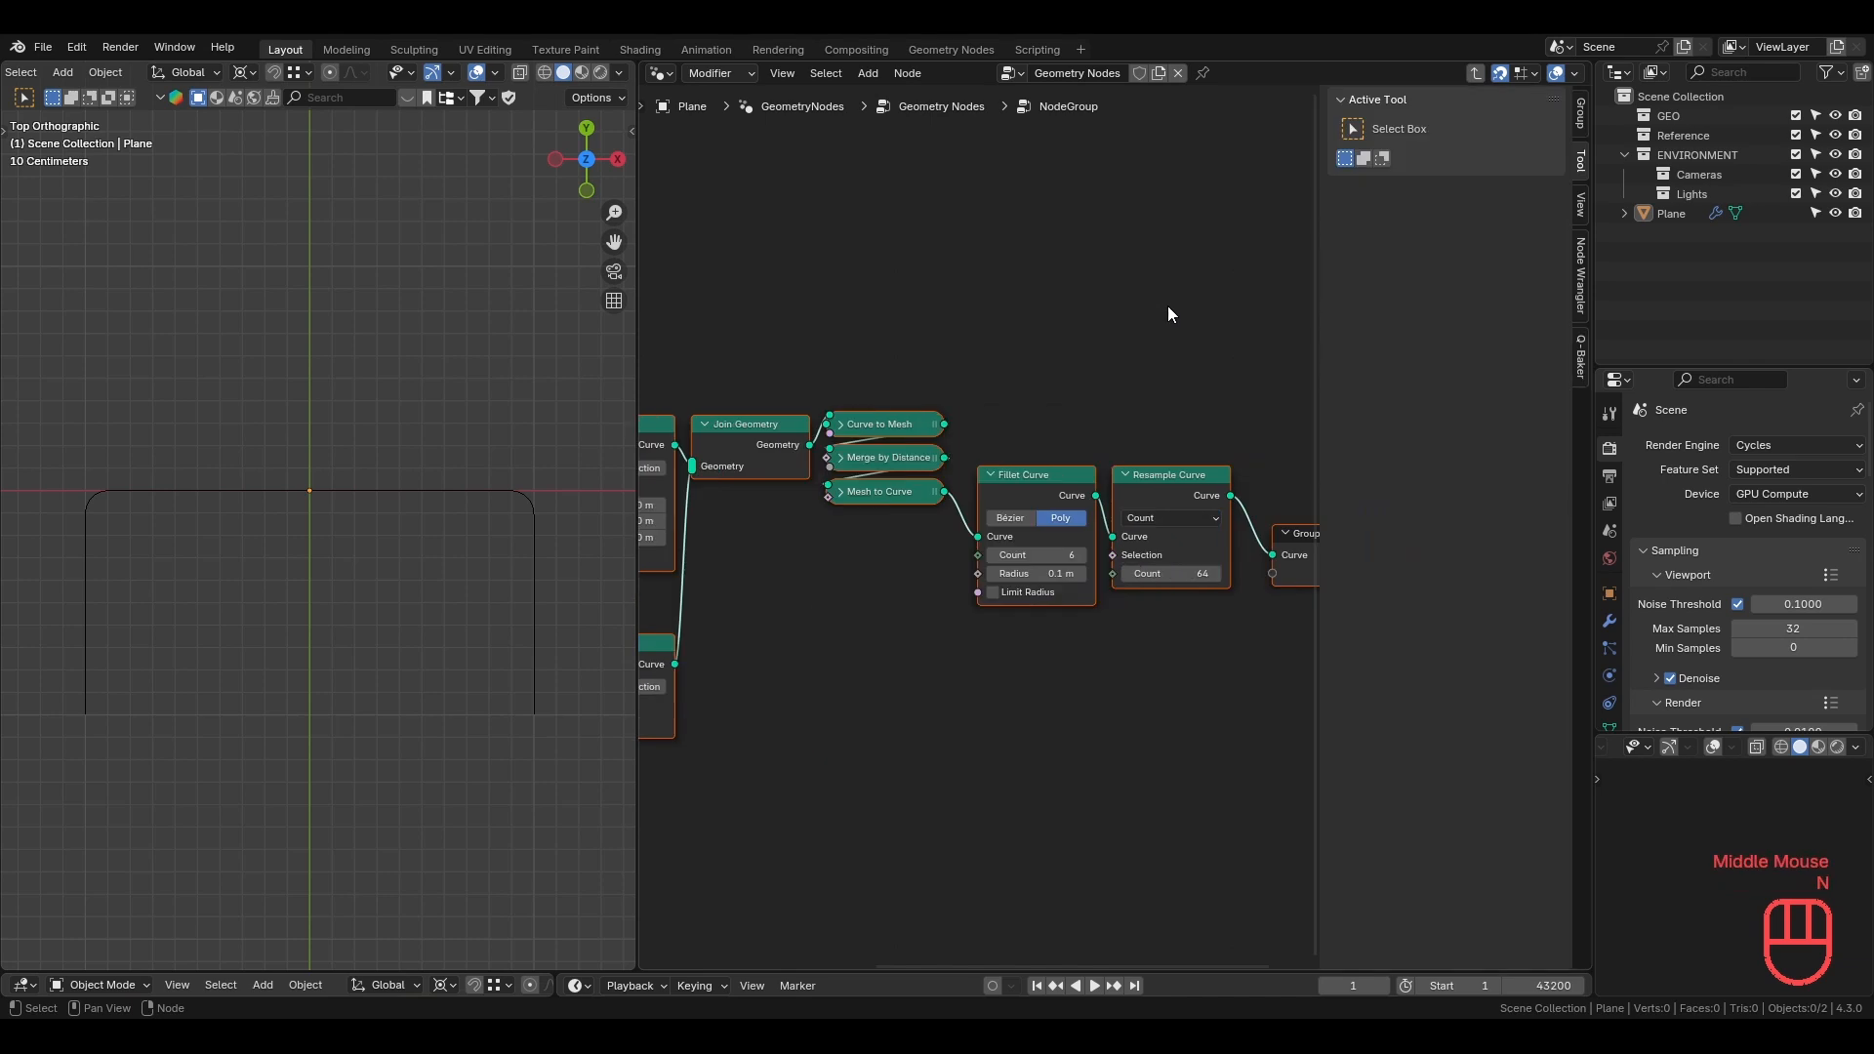
click(1582, 111)
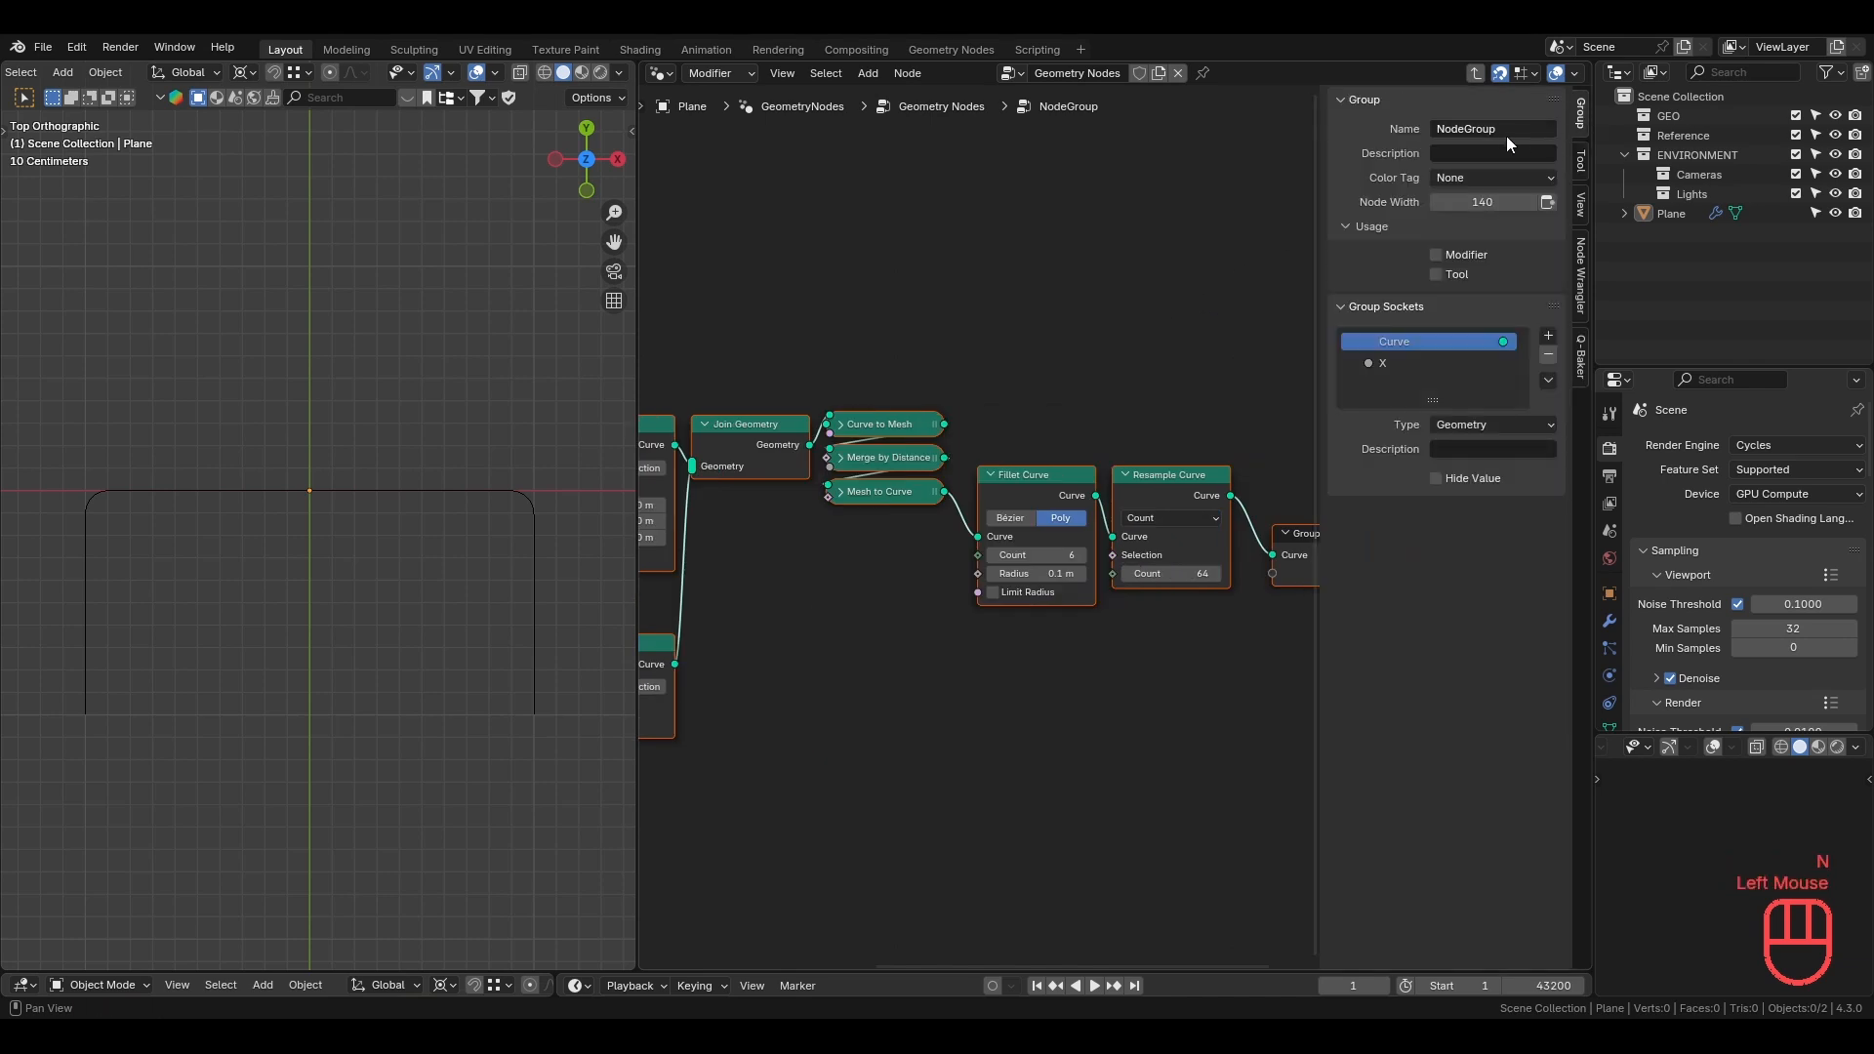
click(1502, 130)
text(_curveLu)
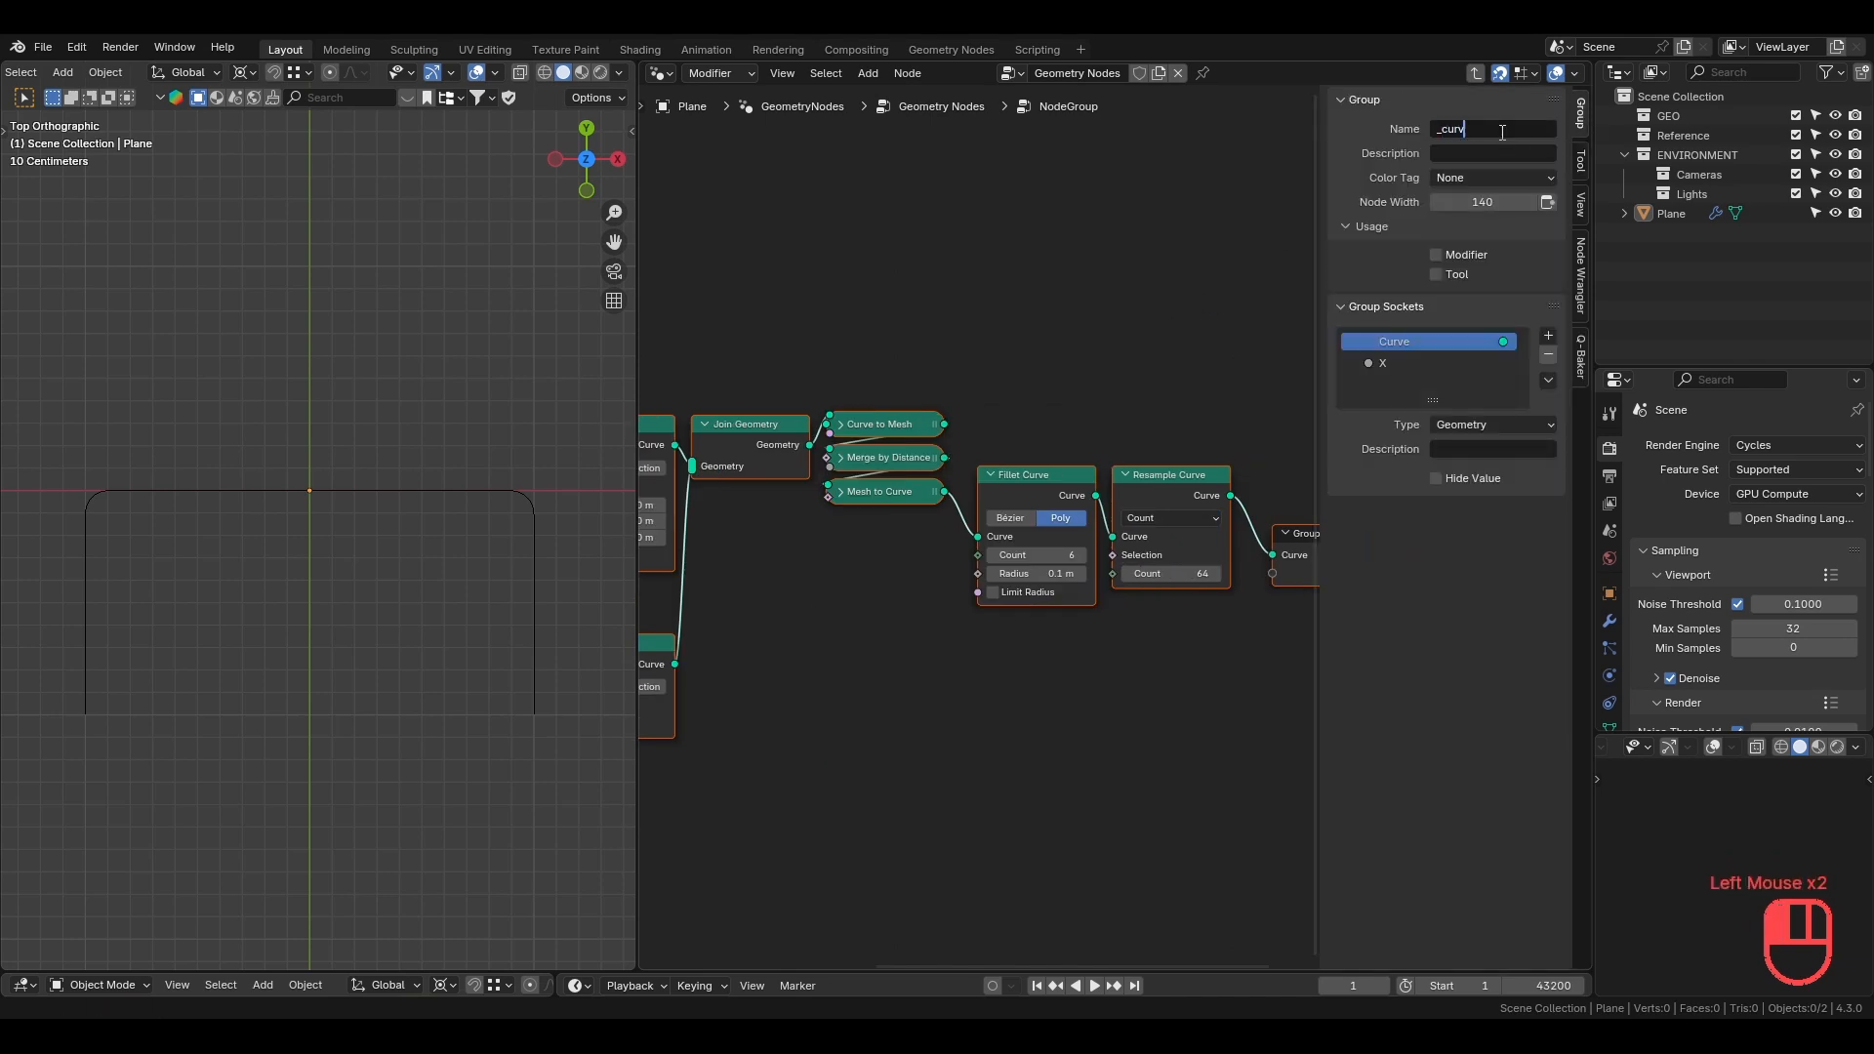
key(Return)
key(n)
click(1138, 297)
key(ctrl+s)
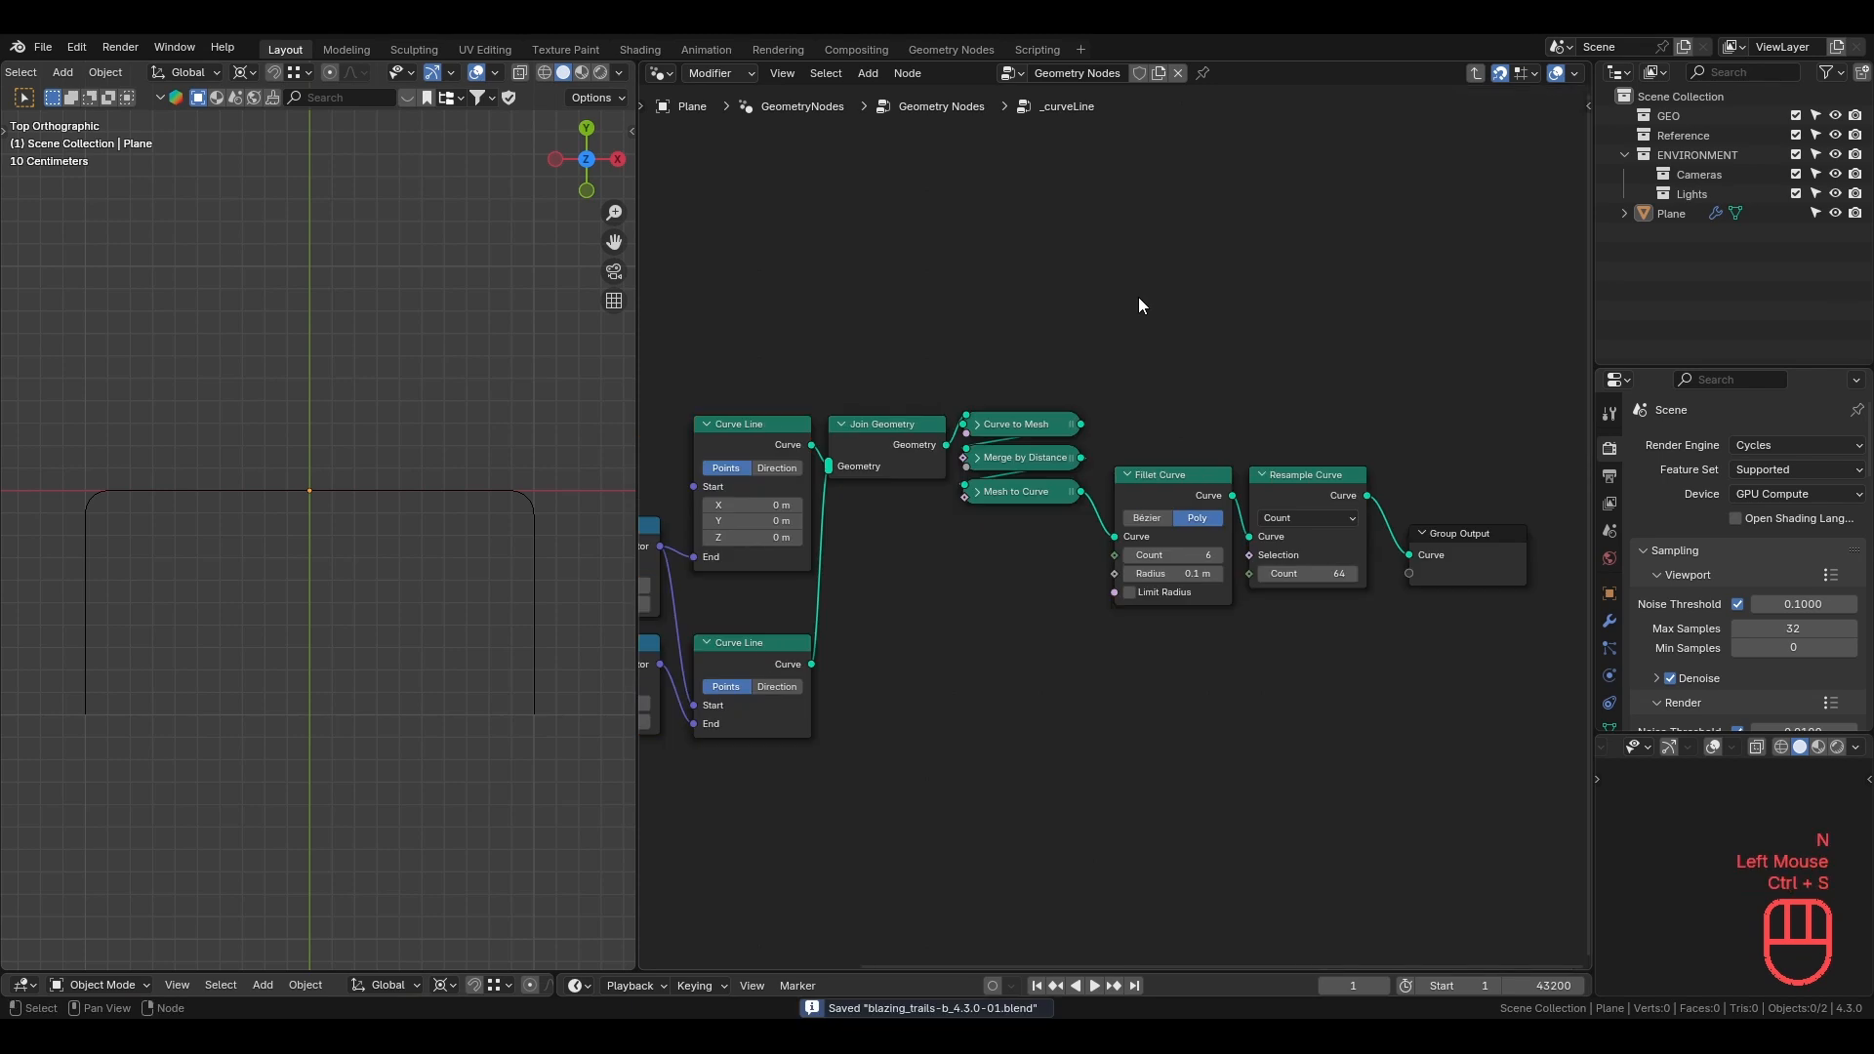
Exit the node group and delete the lower chain's nodes from Combine XYZ to Resample Curve, keeping the Multiply node.
key(Tab)
click(1187, 424)
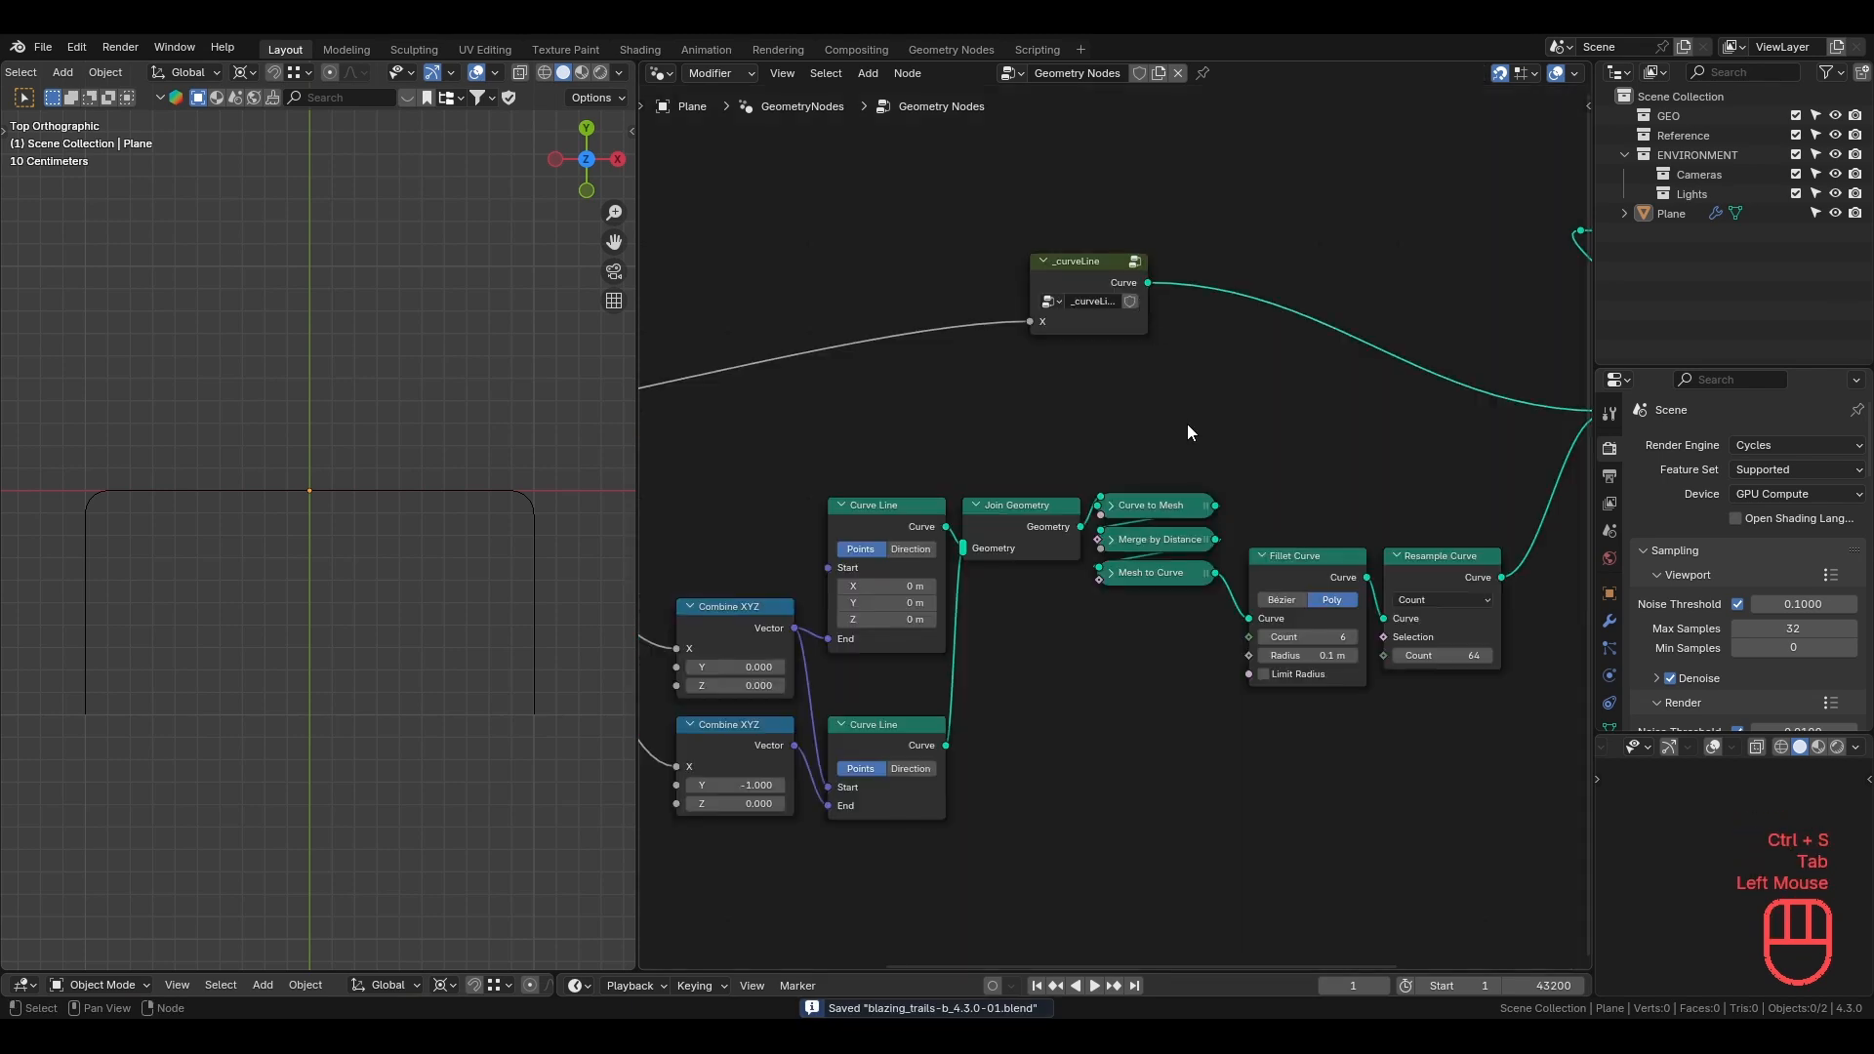
scroll(1187, 424, down, 4)
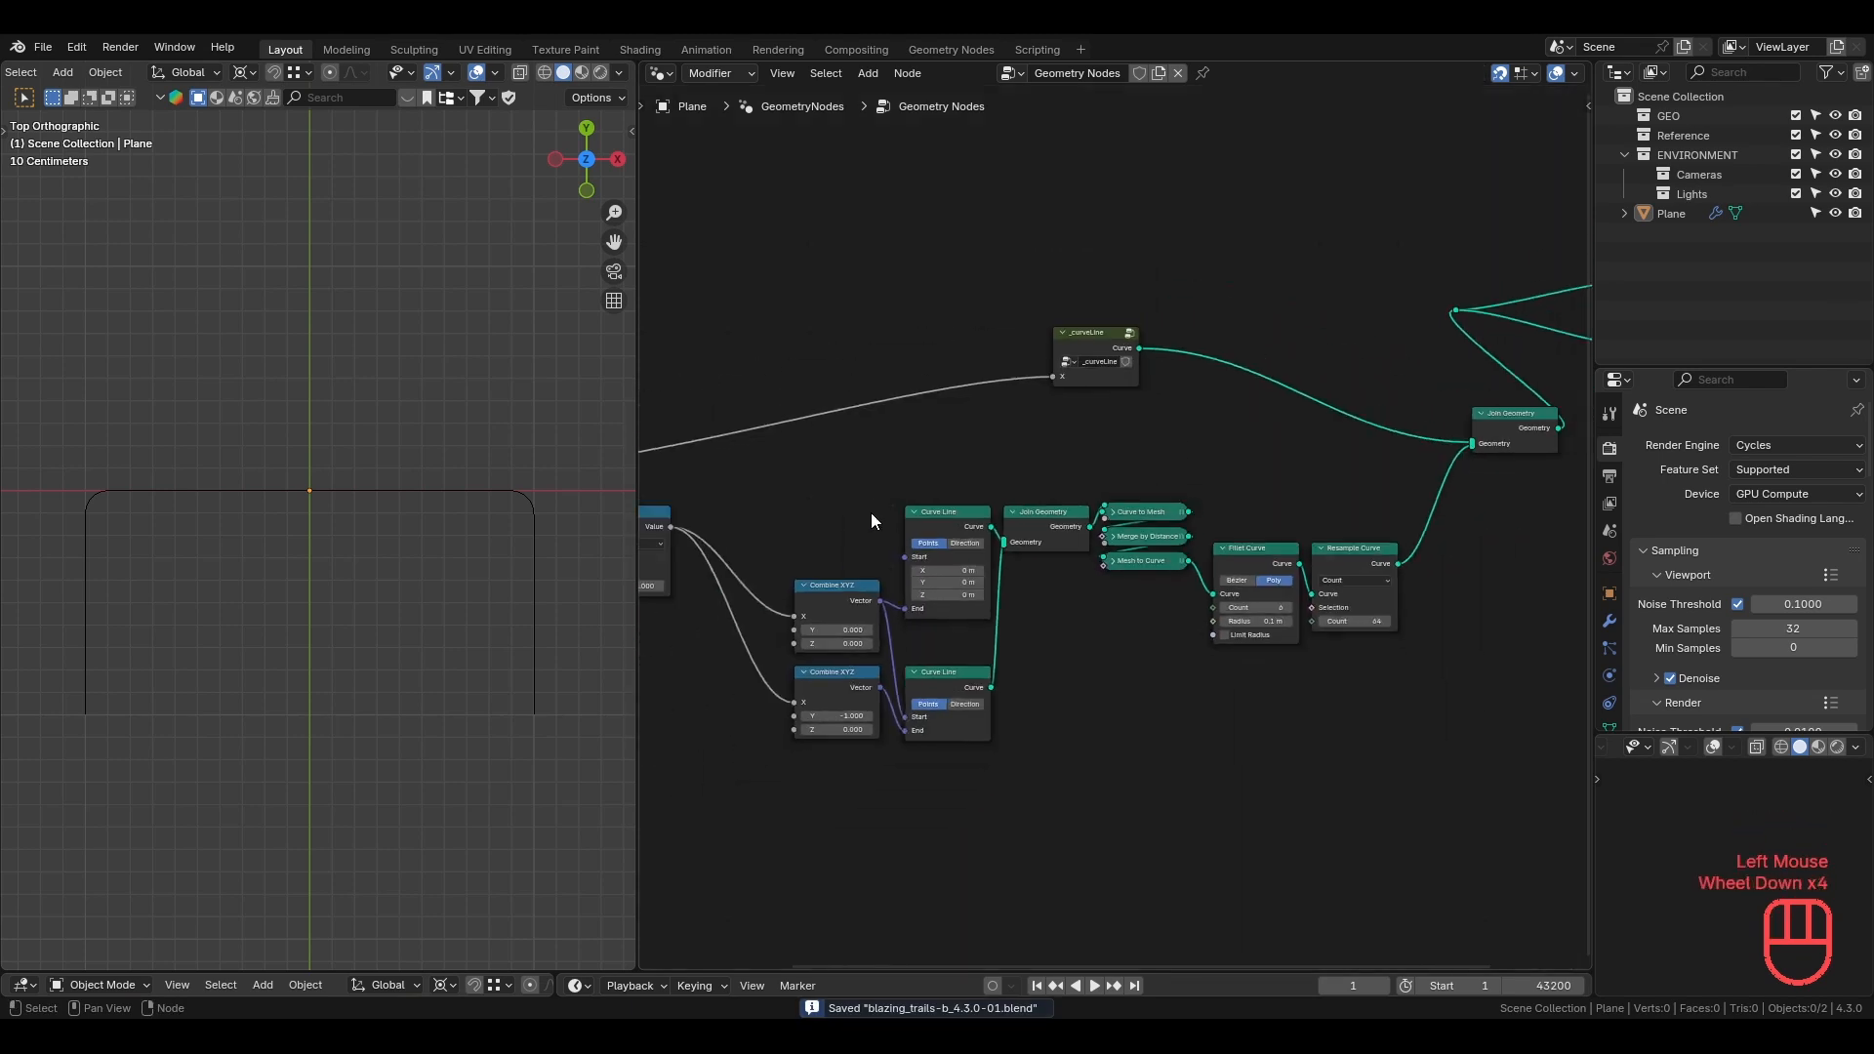
drag(796, 455, 1367, 869)
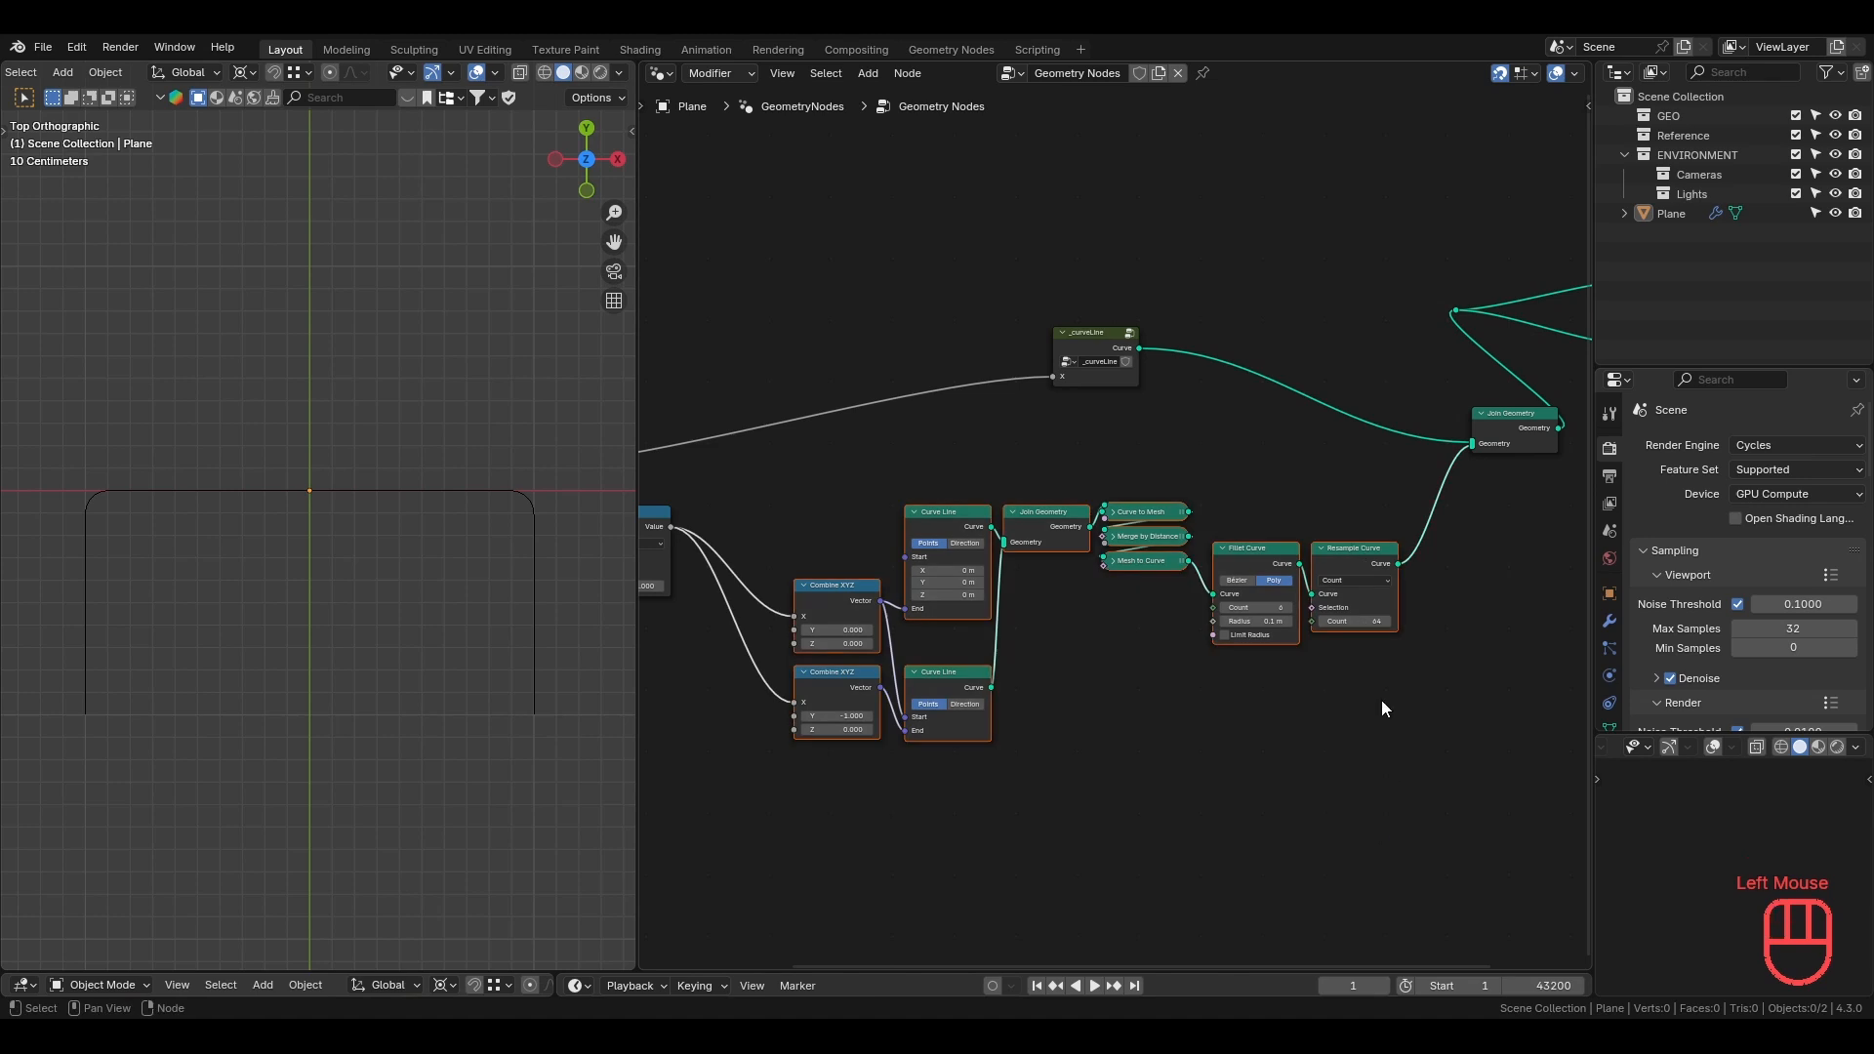
key(x)
Duplicate the _curveLine group node and place the copy below the original.
click(1052, 349)
key(shift+d)
click(1040, 540)
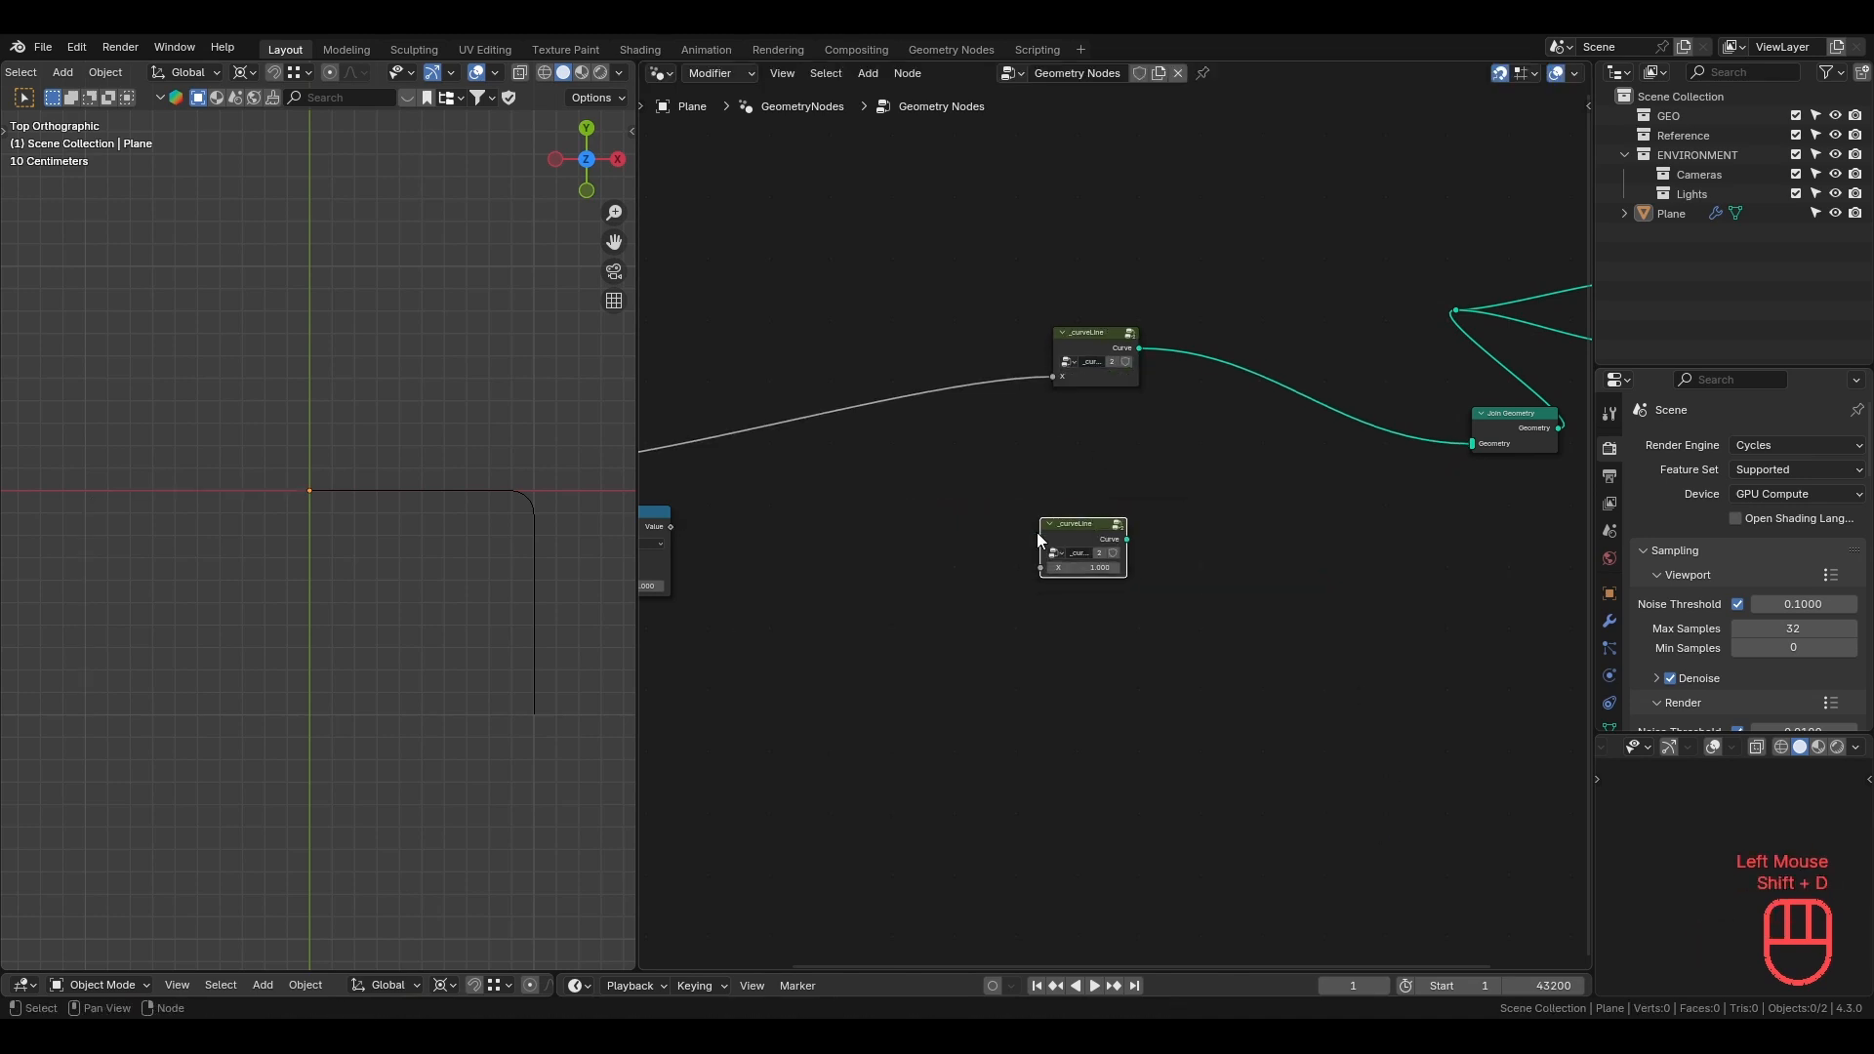
Connect the Multiply output to the lower _curveLine node's X input and its Curve output to Join Geometry.
middle_drag(685, 544, 853, 494)
drag(839, 488, 1208, 527)
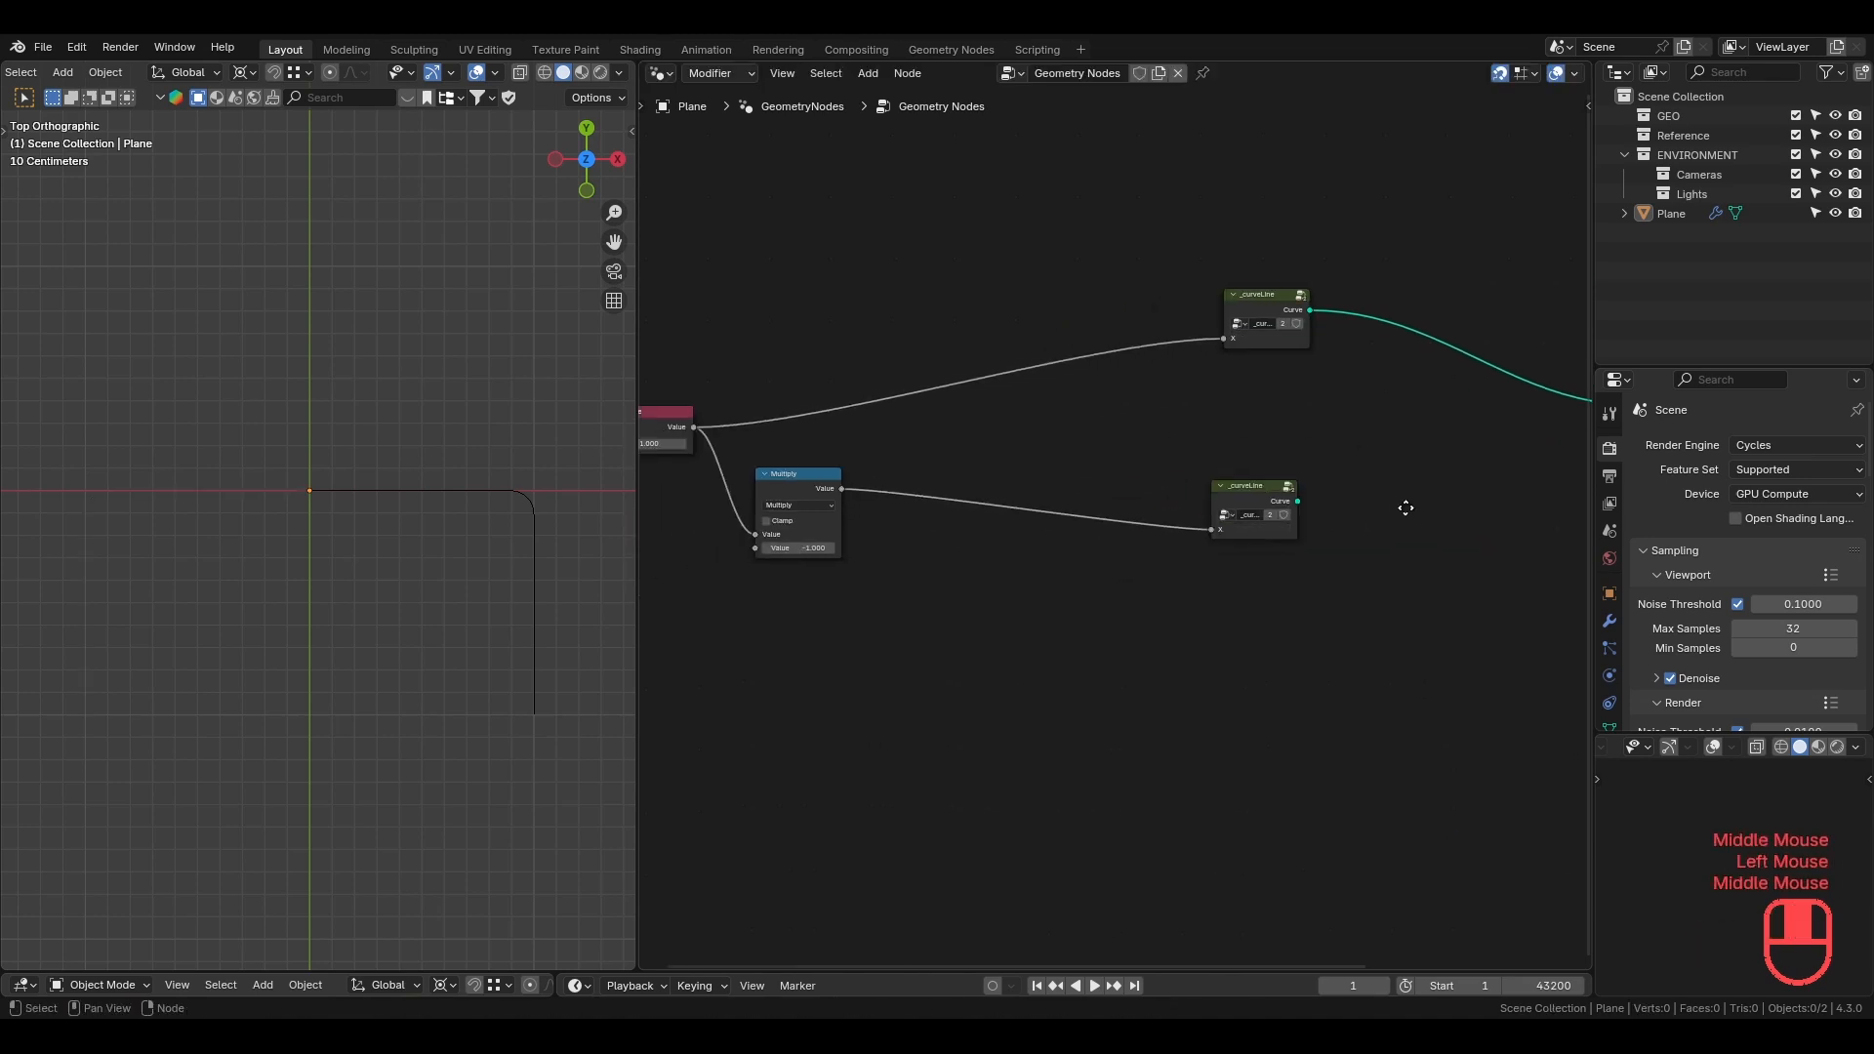
middle_drag(1296, 506, 1103, 476)
drag(1102, 465, 1439, 375)
Stack the Value node above the Multiply node and move both closer to the _curveLine nodes.
scroll(1074, 447, down, 1)
middle_drag(1015, 441, 1140, 452)
click(665, 398)
key(g)
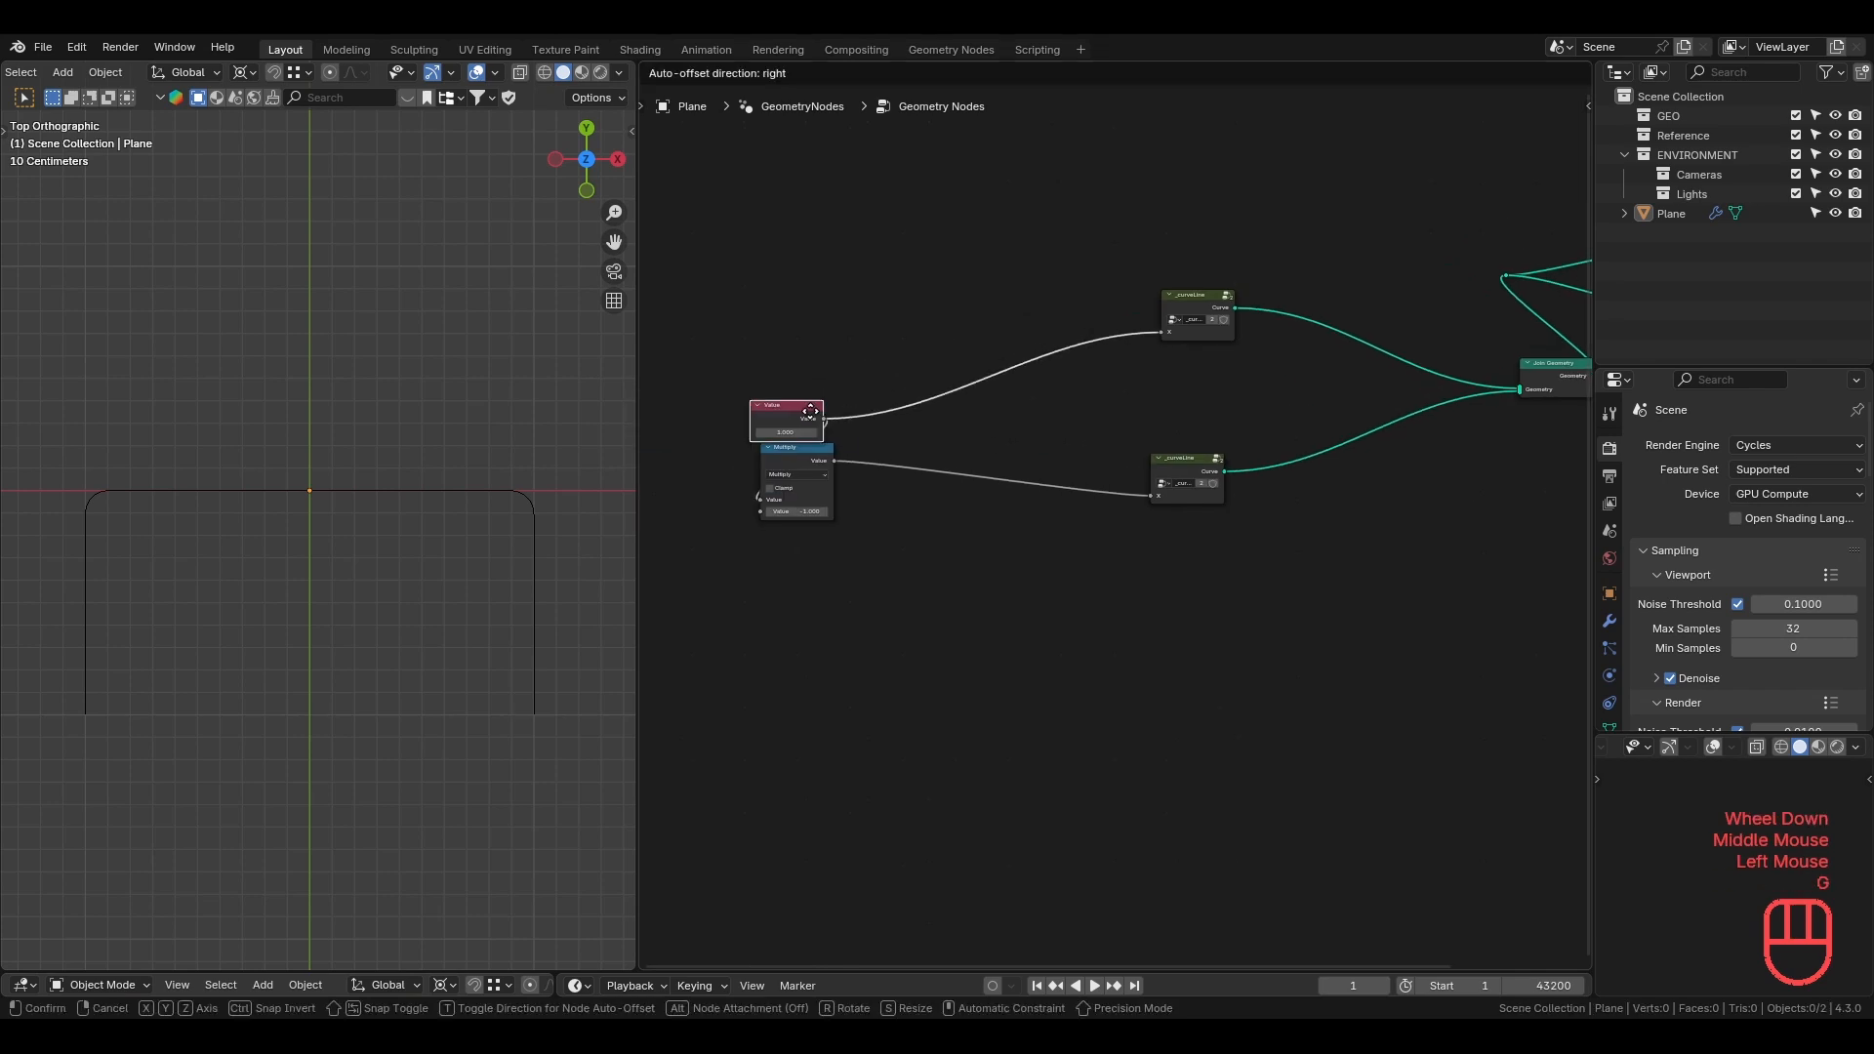
drag(723, 361, 961, 597)
key(g)
Align the lower _curveLine node beneath the upper one, with Value and Multiply directly beside the pair.
click(1193, 461)
key(g)
scroll(1171, 352, up, 4)
middle_drag(1123, 341, 973, 435)
drag(789, 287, 988, 598)
key(g)
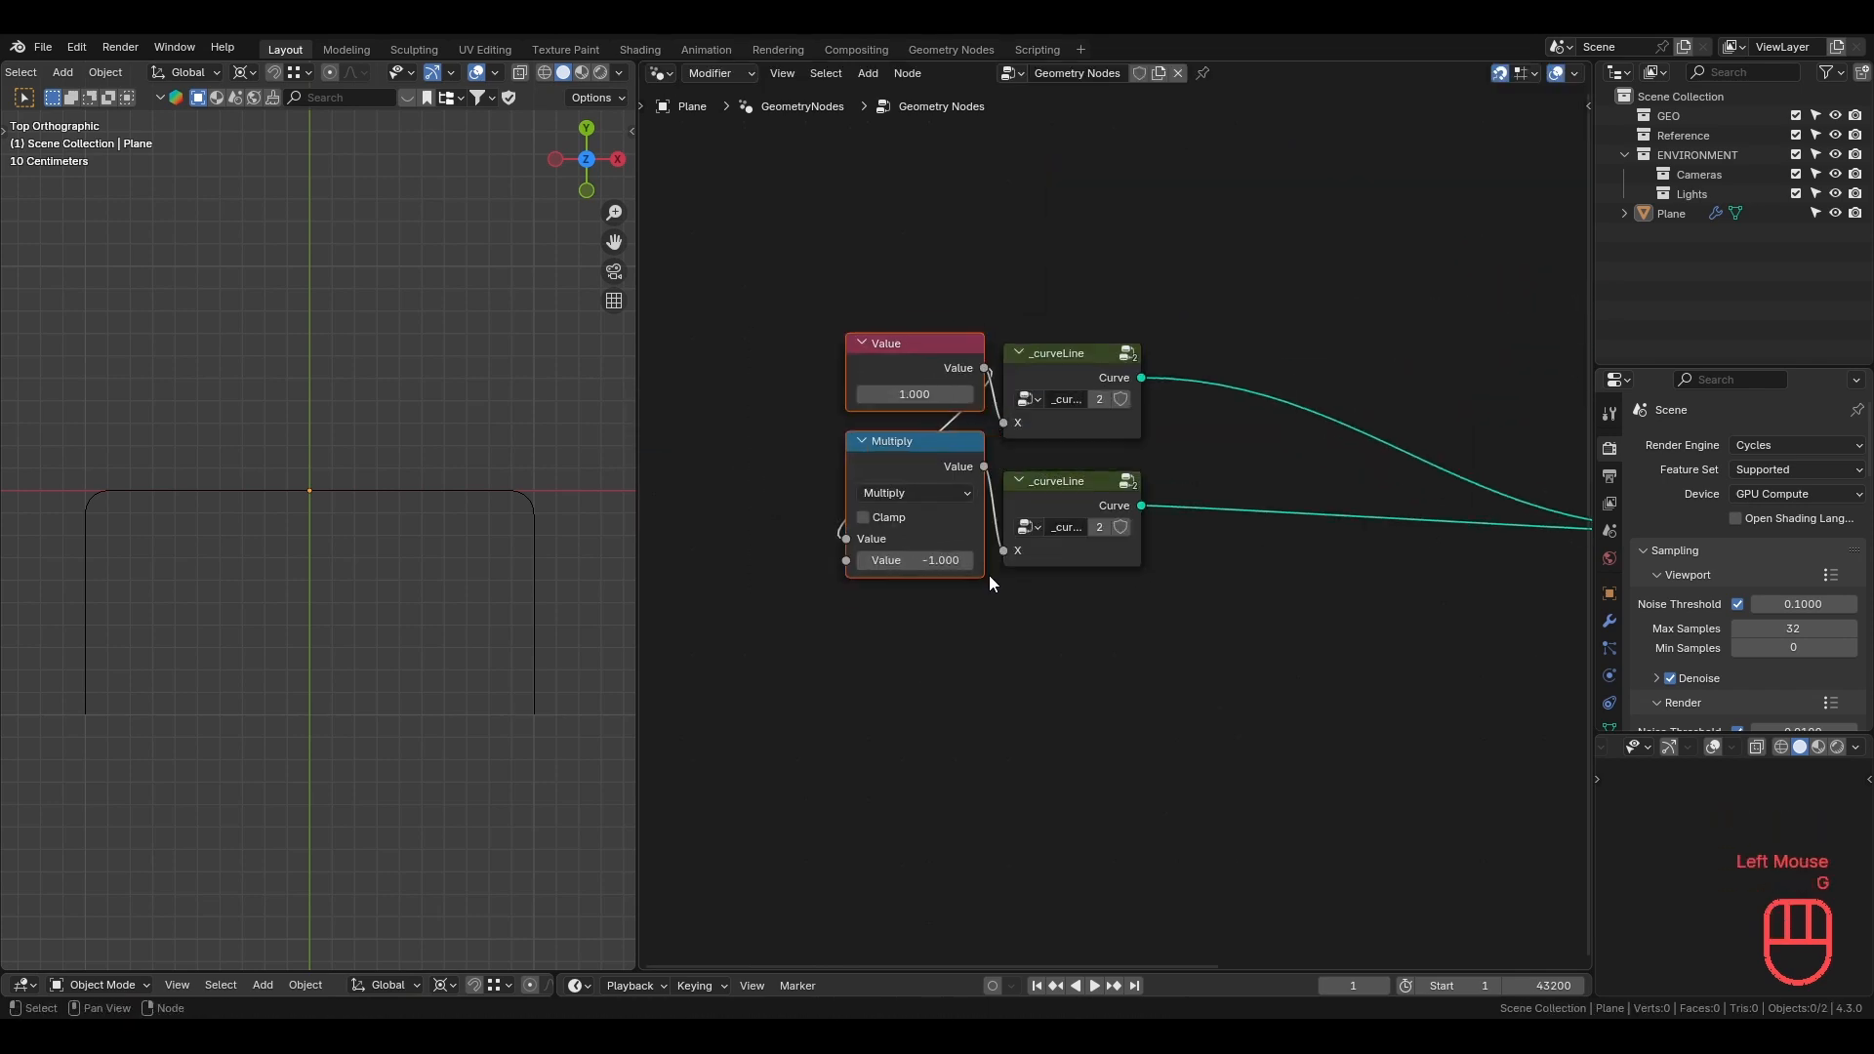
click(1066, 488)
key(g)
click(918, 449)
key(g)
Place Join Geometry directly after the _curveLine nodes and dissolve the reroute on its output.
middle_drag(1318, 488, 1042, 513)
click(1408, 502)
key(g)
click(1367, 342)
key(ctrl+x)
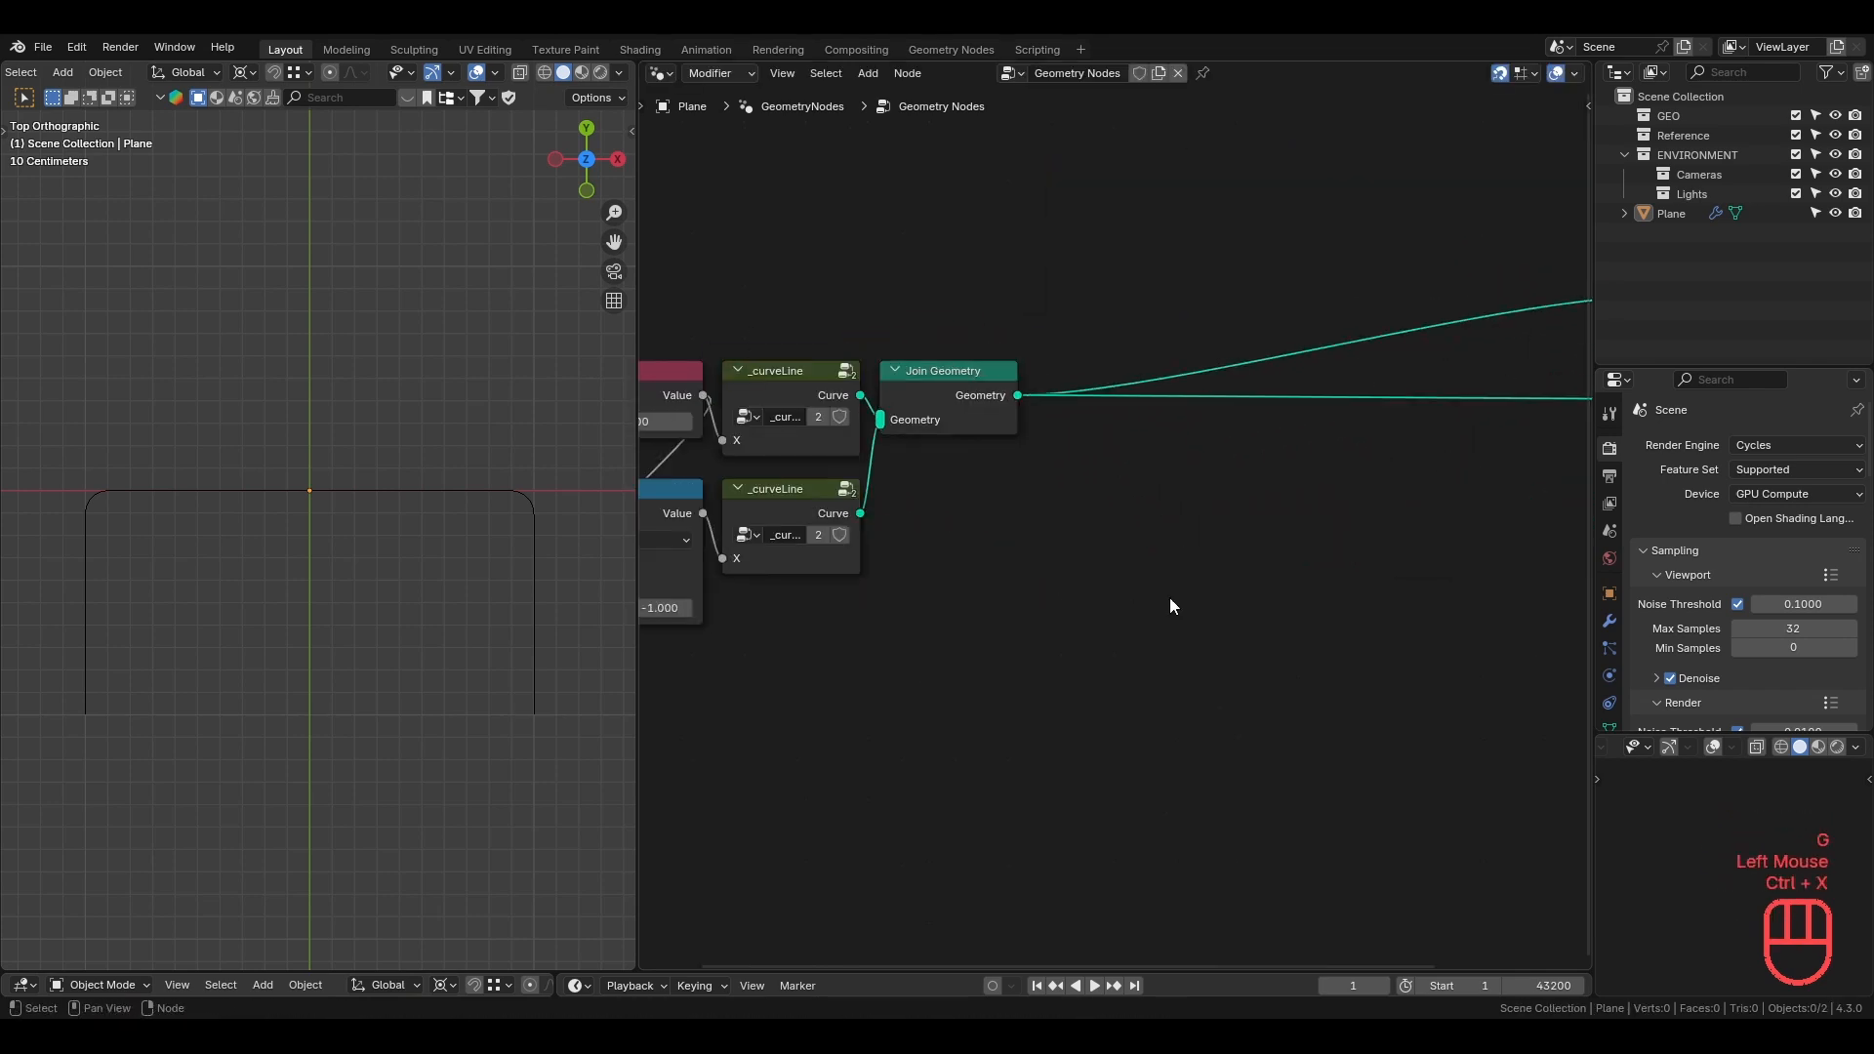
Reduce the Value node to about 0.87 to test the profile's width in perspective, and save the file.
scroll(976, 629, down, 2)
middle_drag(403, 674, 447, 607)
alt+middle_click(447, 607)
scroll(1367, 532, down, 2)
middle_drag(1522, 523, 1303, 520)
middle_drag(1196, 522, 1101, 525)
click(1337, 419)
click(861, 605)
middle_drag(859, 605, 1115, 632)
mouse_move(924, 488)
shift+mouse_down()
mouse_move(969, 488)
mouse_move(868, 488)
mouse_move(900, 488)
shift+mouse_up()
key(ctrl+s)
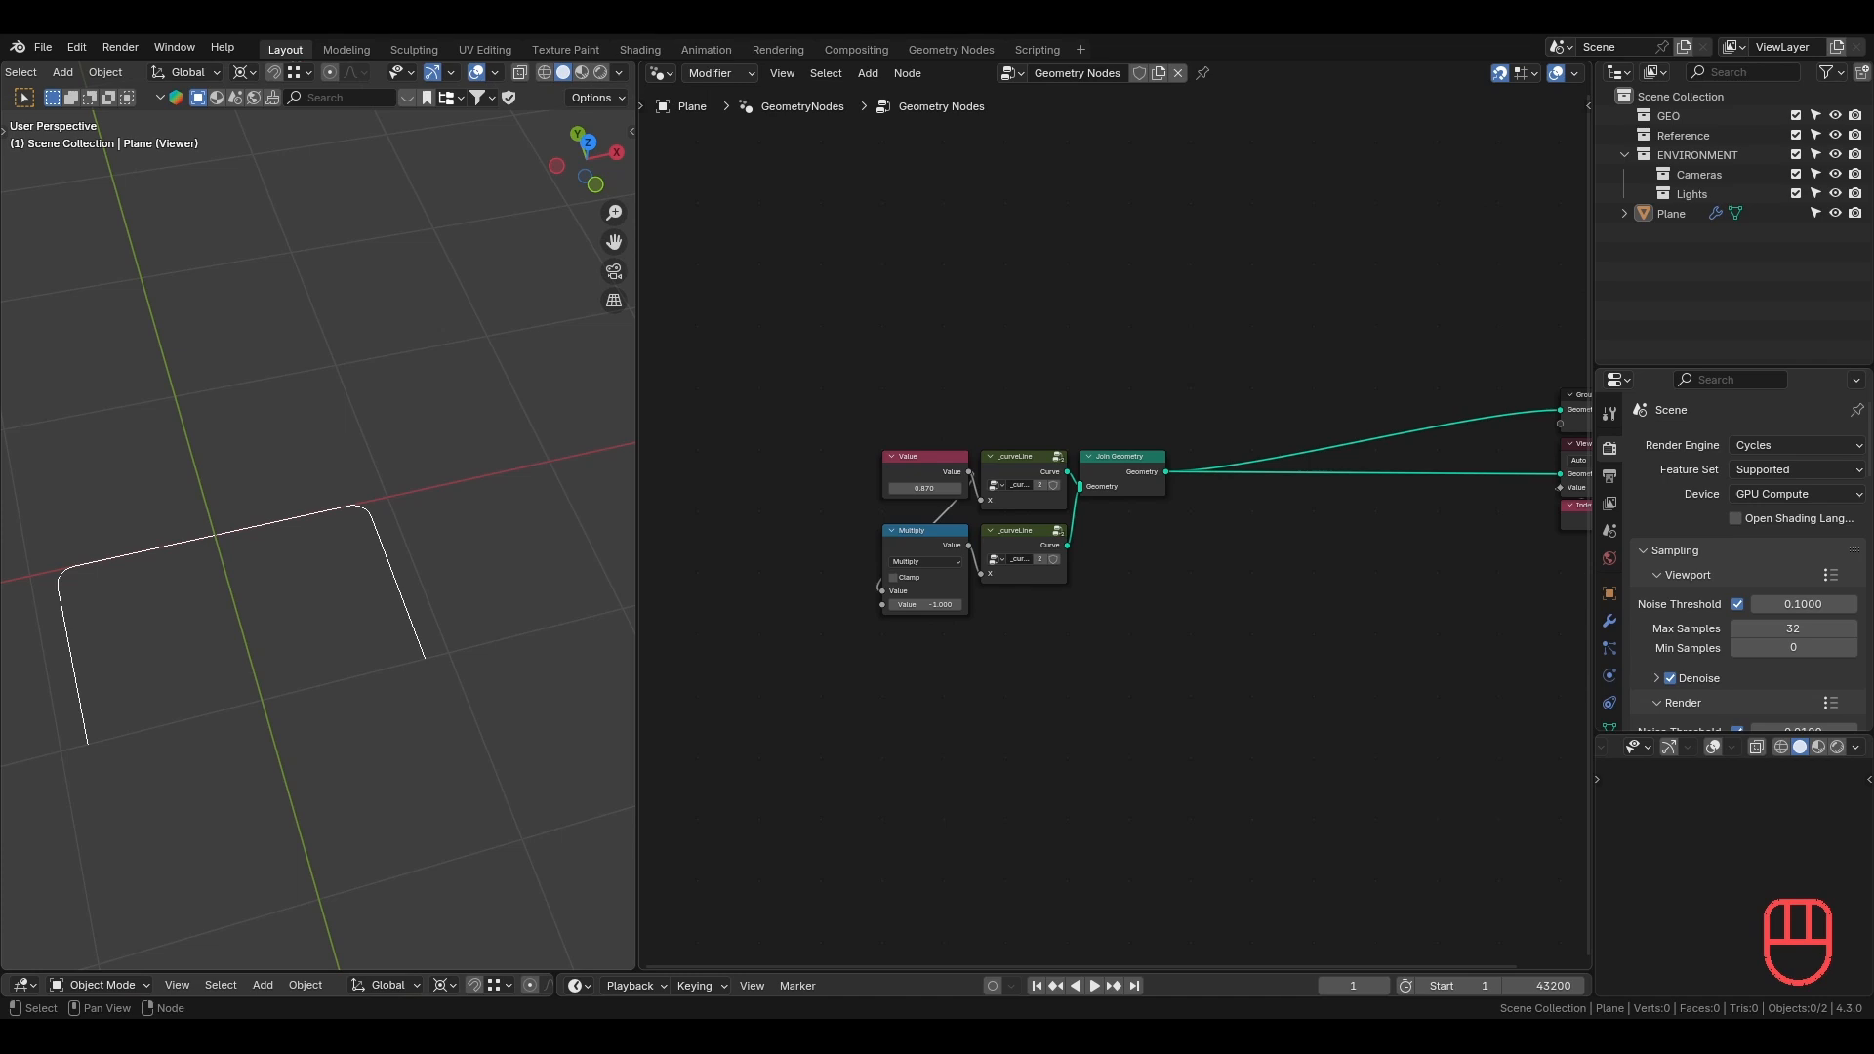
Add a reroute on the links from Join Geometry to Group Output and Viewer, and group it closely with the output nodes.
shift+right_drag(1355, 564, 1301, 406)
middle_drag(1394, 527, 1062, 477)
key(g)
click(1268, 442)
drag(1204, 302, 1442, 546)
key(g)
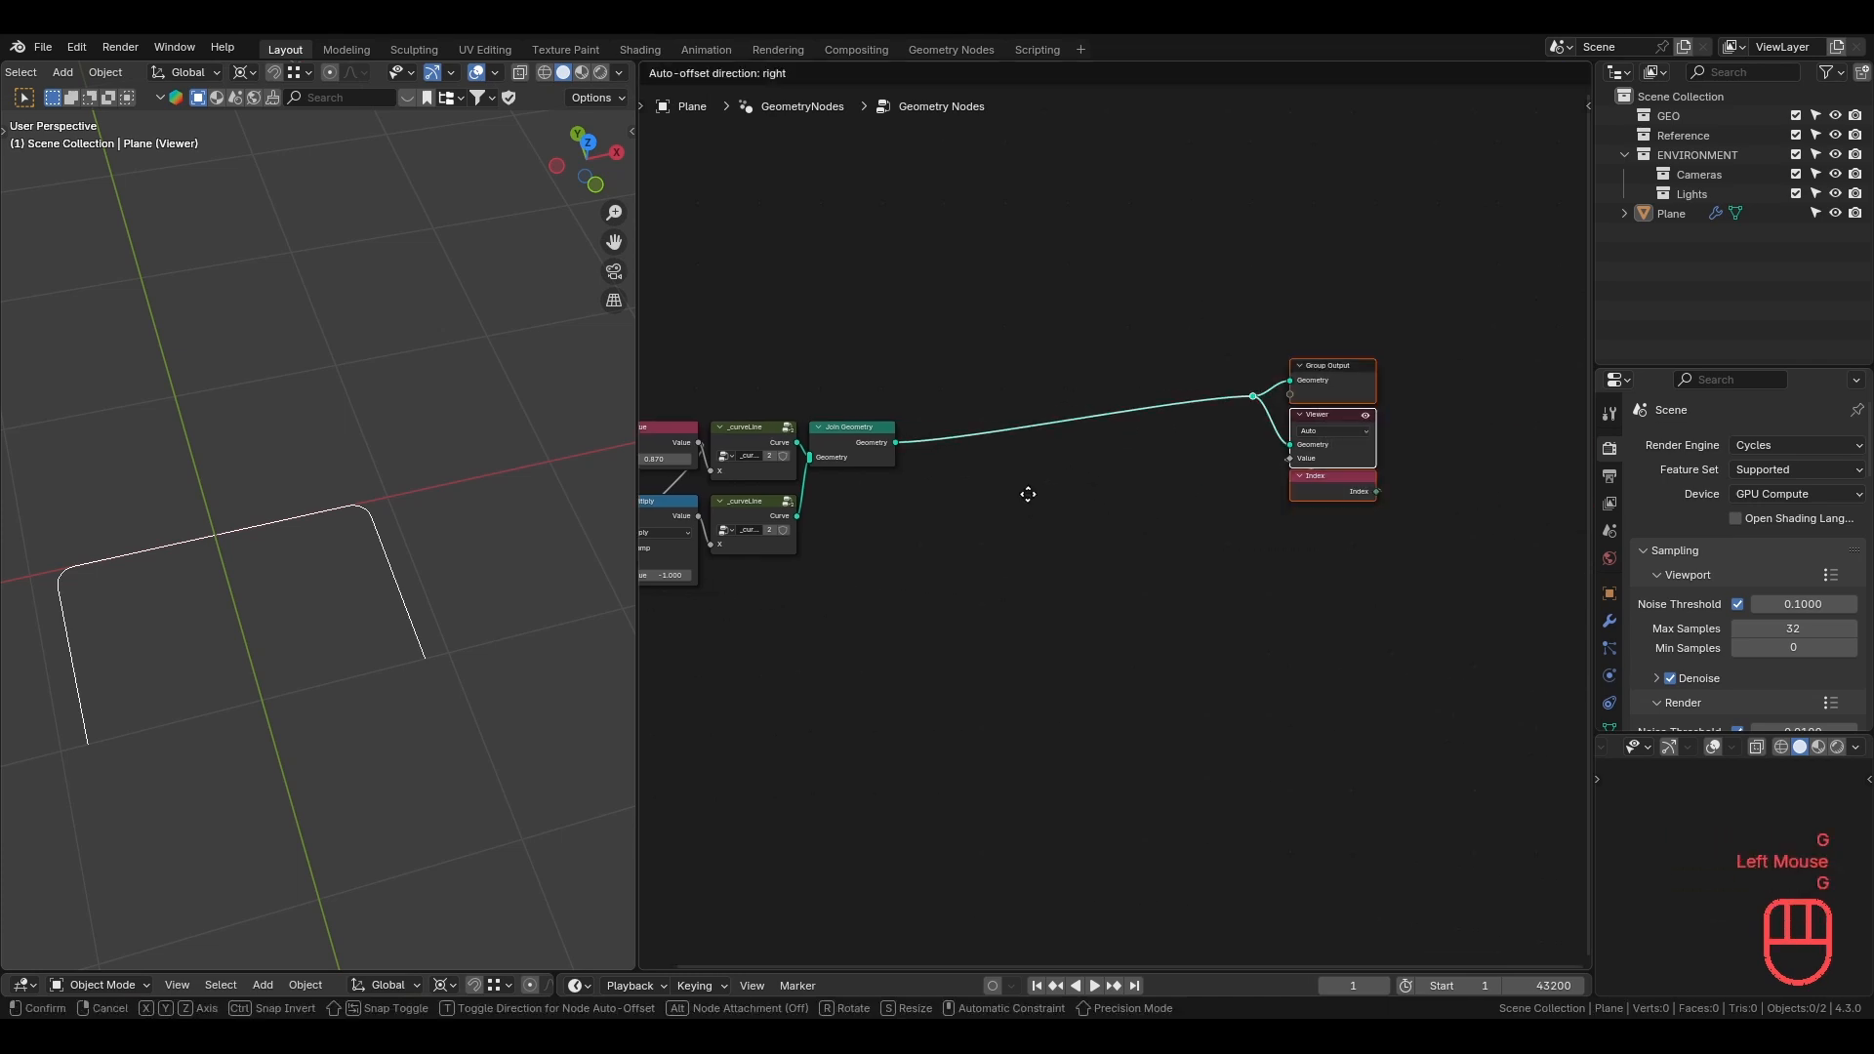
click(1344, 532)
Add an Instance on Points node and place it below the output link, unconnected.
scroll(1109, 531, up, 3)
key(shift+a)
text(insta)
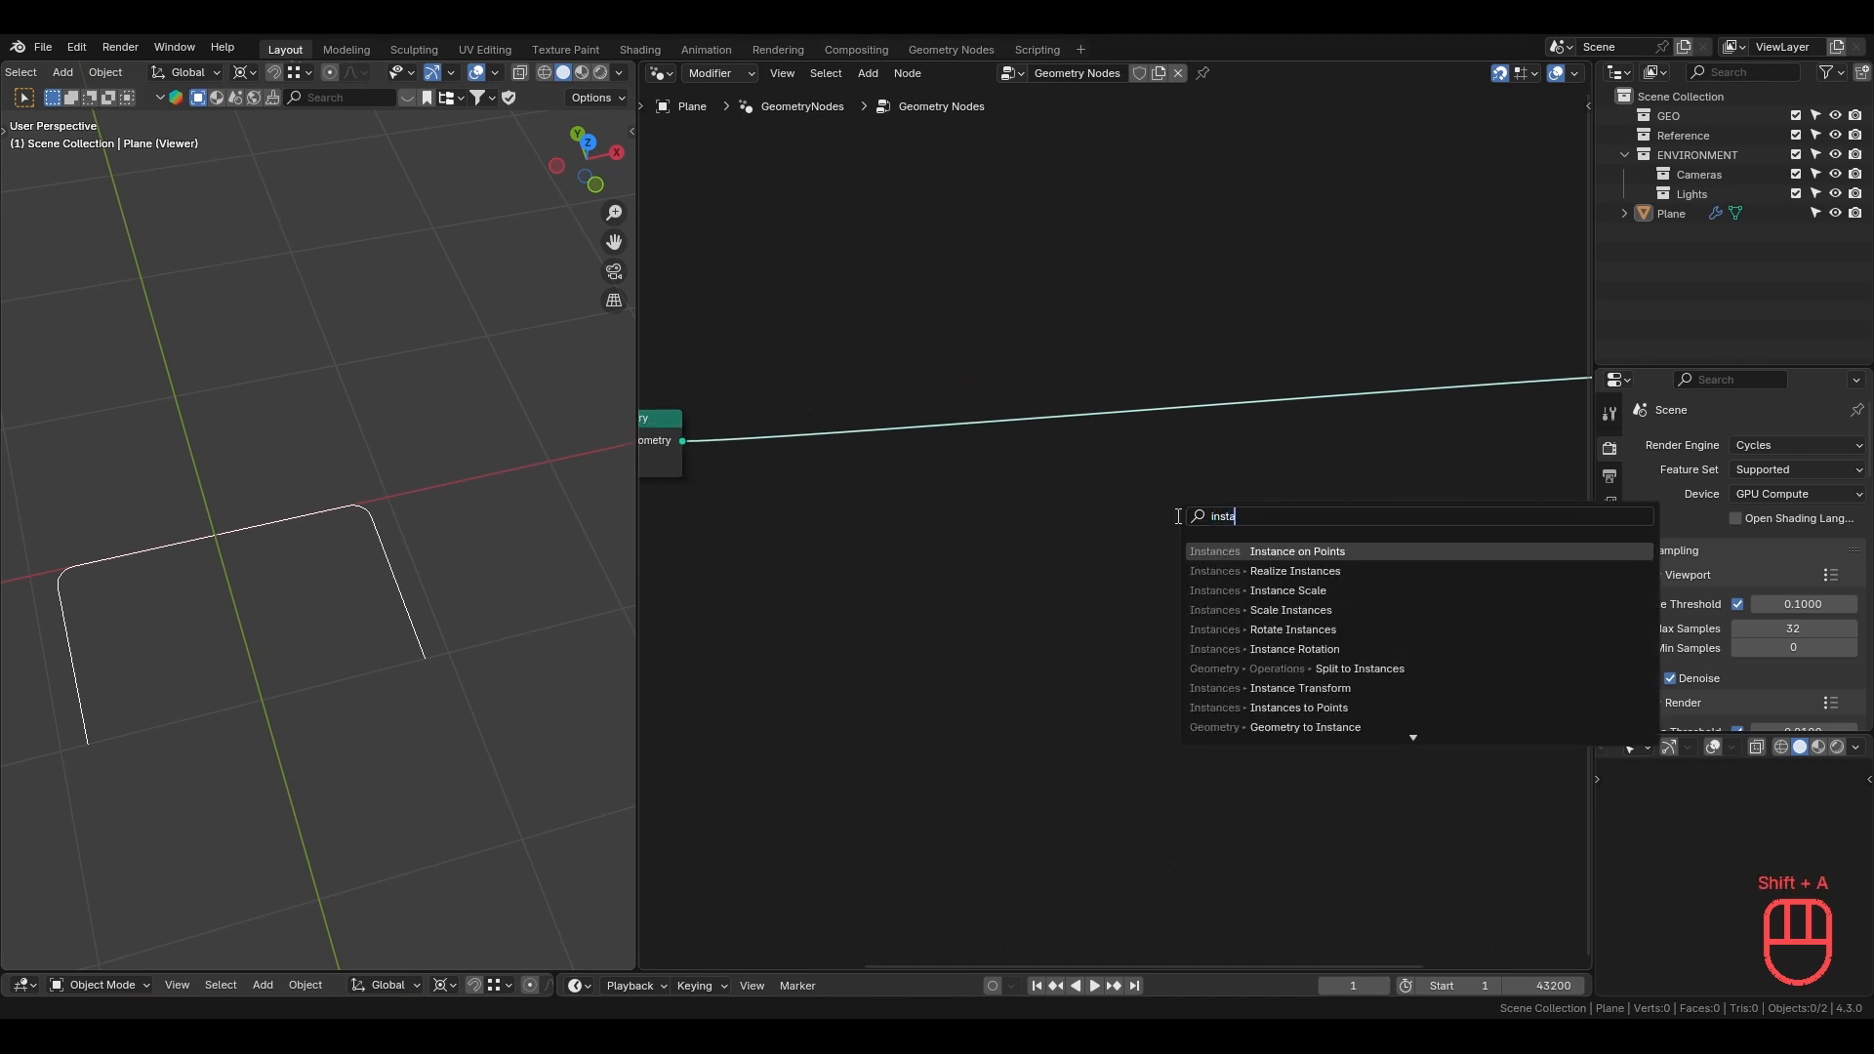
key(Return)
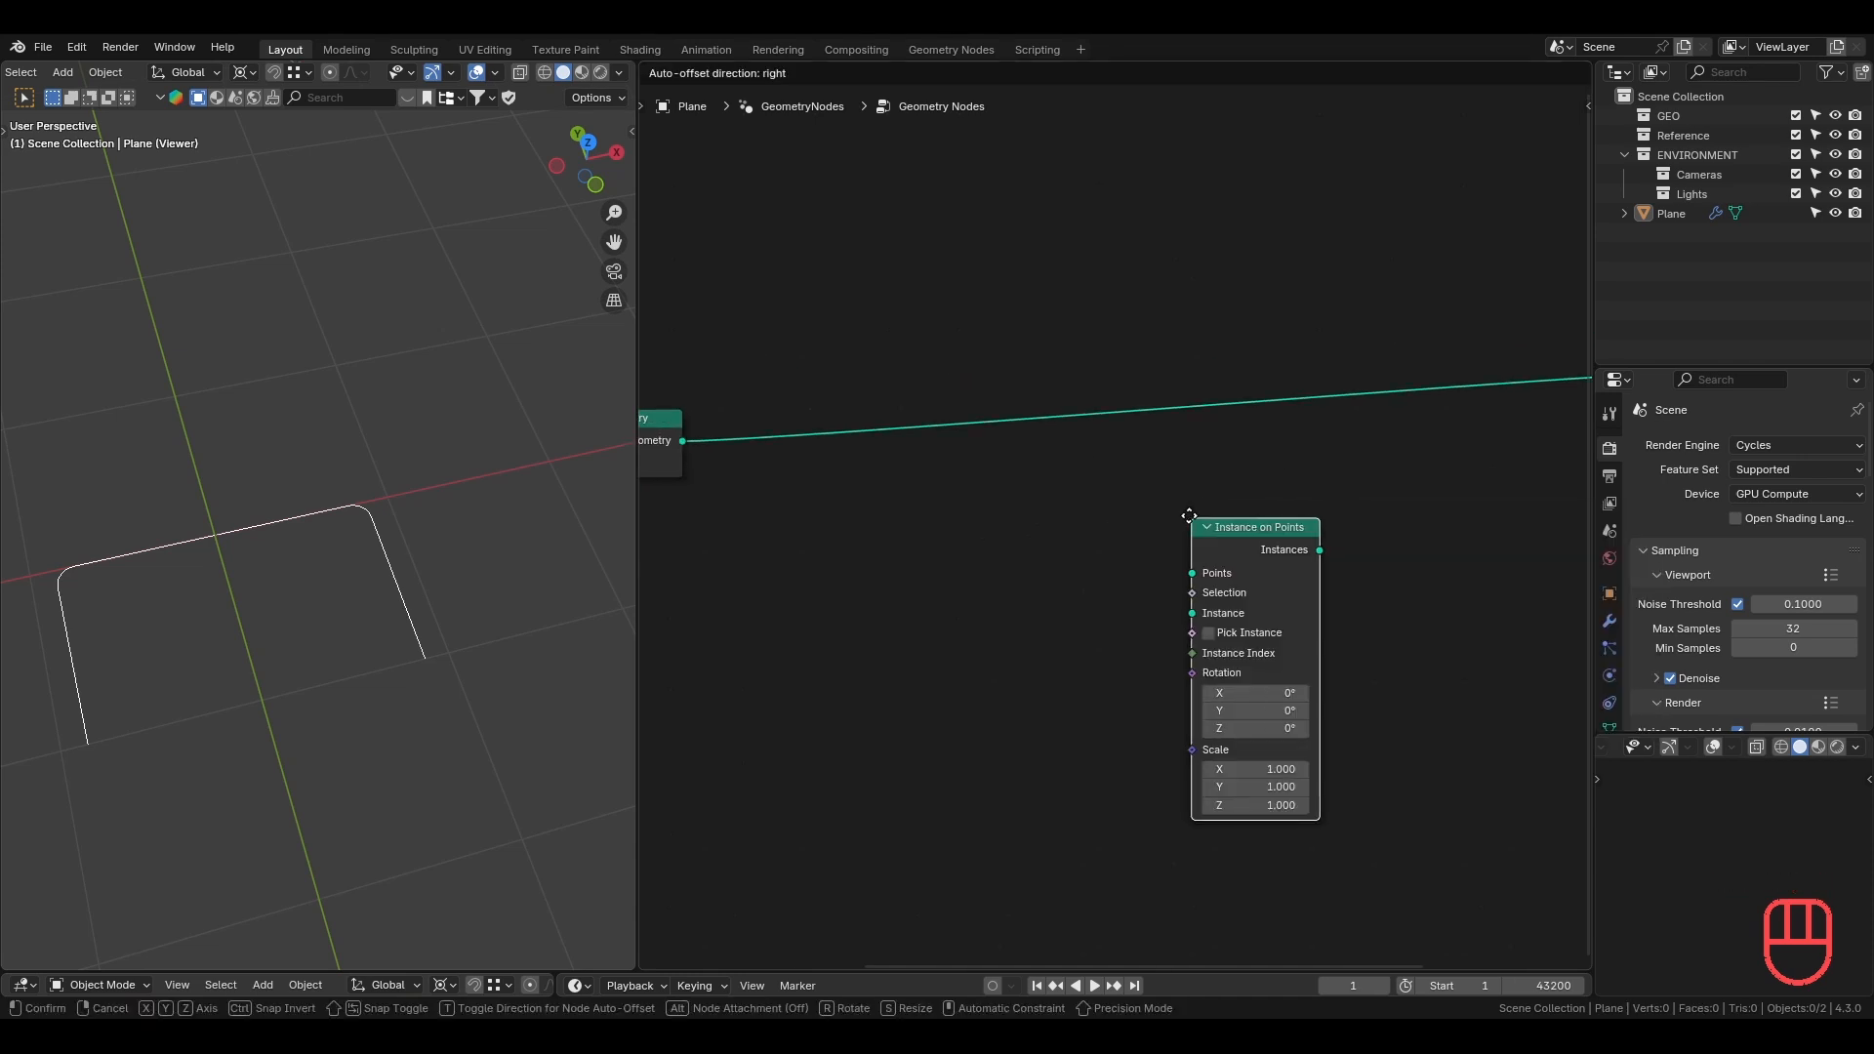
click(1329, 443)
middle_drag(1517, 484, 1204, 488)
key(g)
click(1186, 491)
Add a Curve Line node and connect it to both the Points input of Instance on Points and the output reroute.
key(shift+a)
text(curve line)
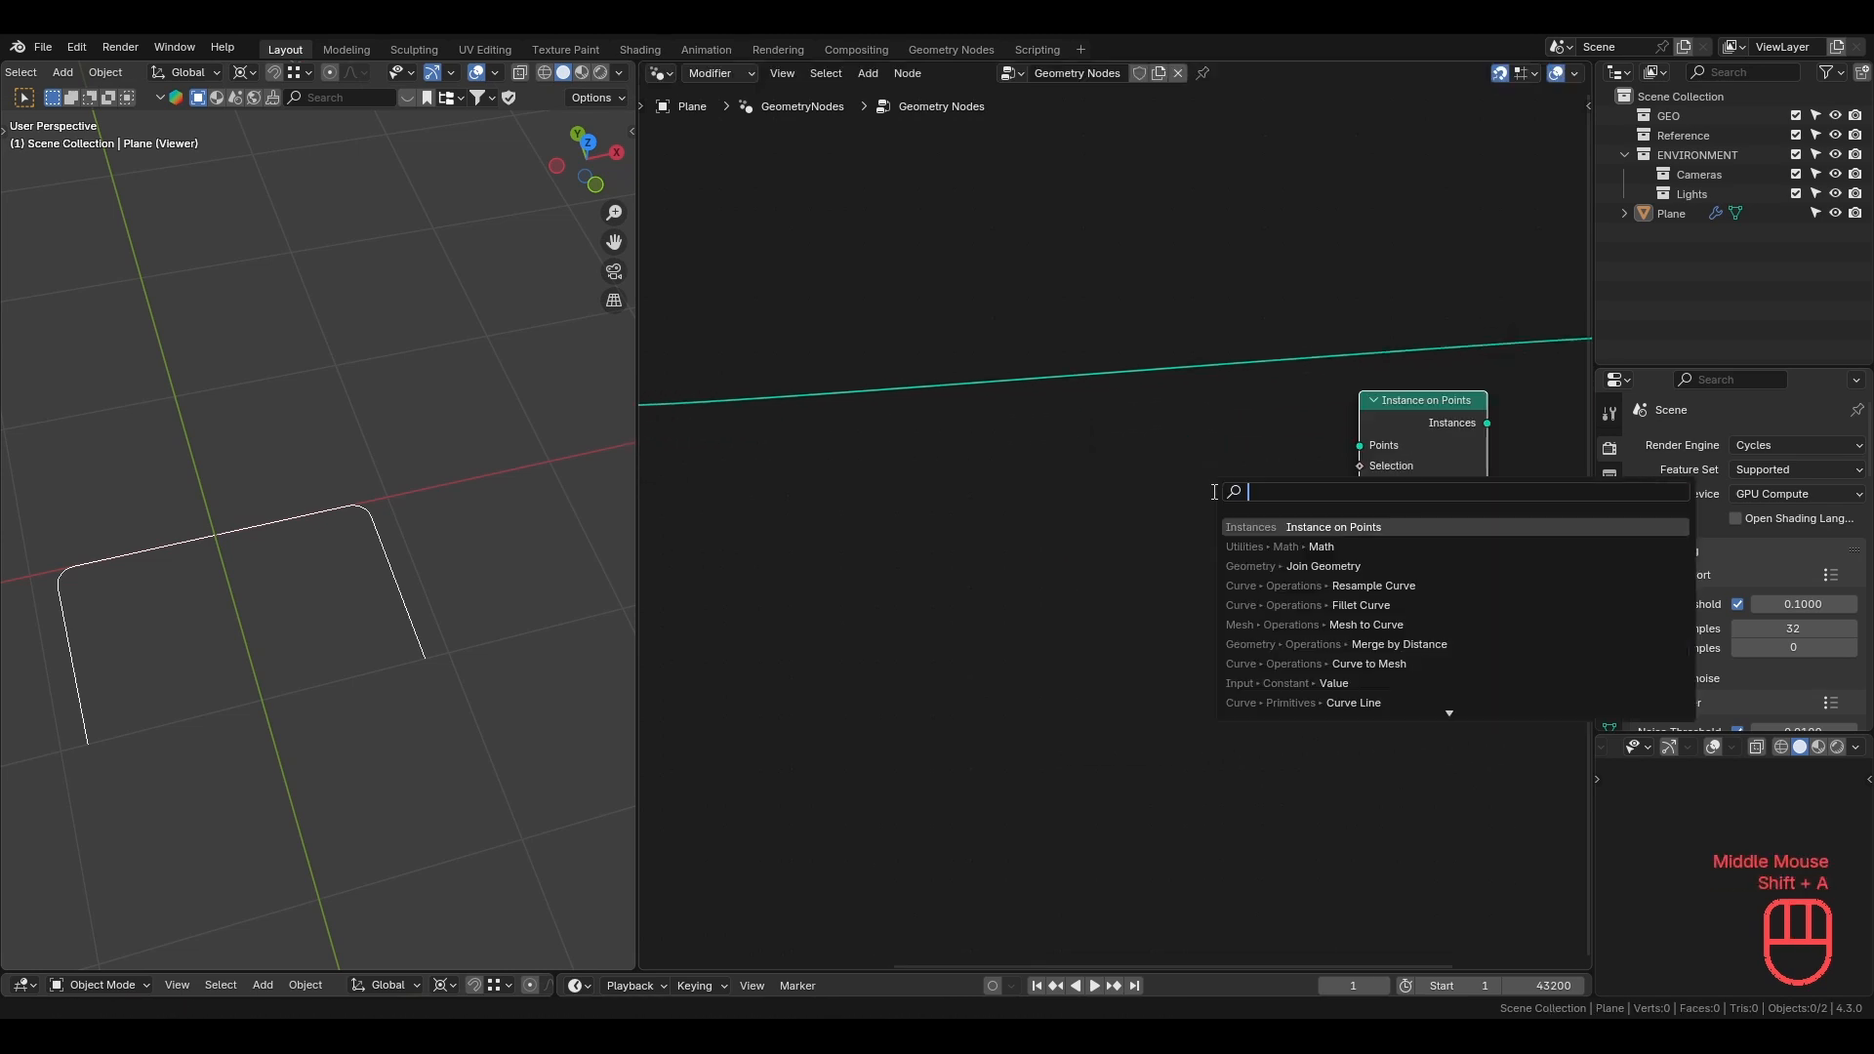
key(Return)
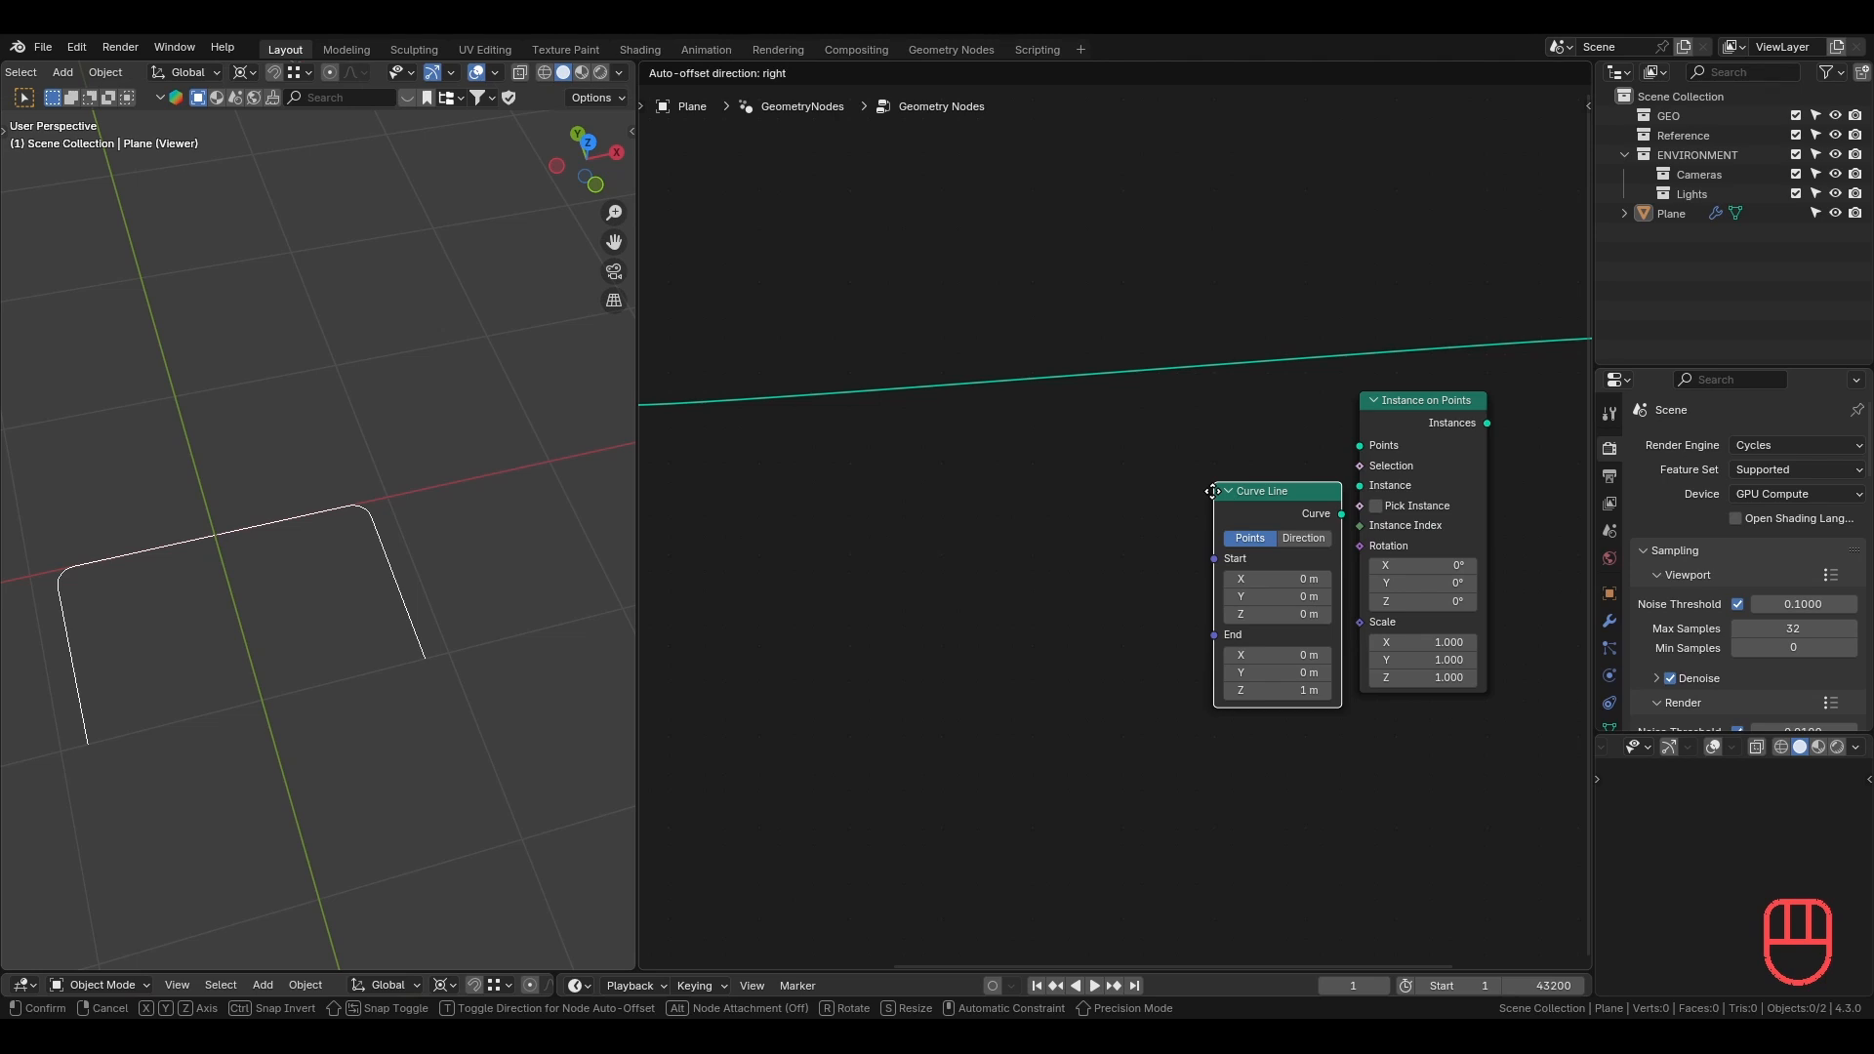
click(1014, 456)
drag(1142, 477, 1358, 445)
middle_drag(1439, 425, 1203, 399)
drag(906, 451, 1397, 308)
drag(1397, 309, 1397, 310)
Enable the viewer node's attribute text in the viewport overlays and select the Plane object.
click(495, 75)
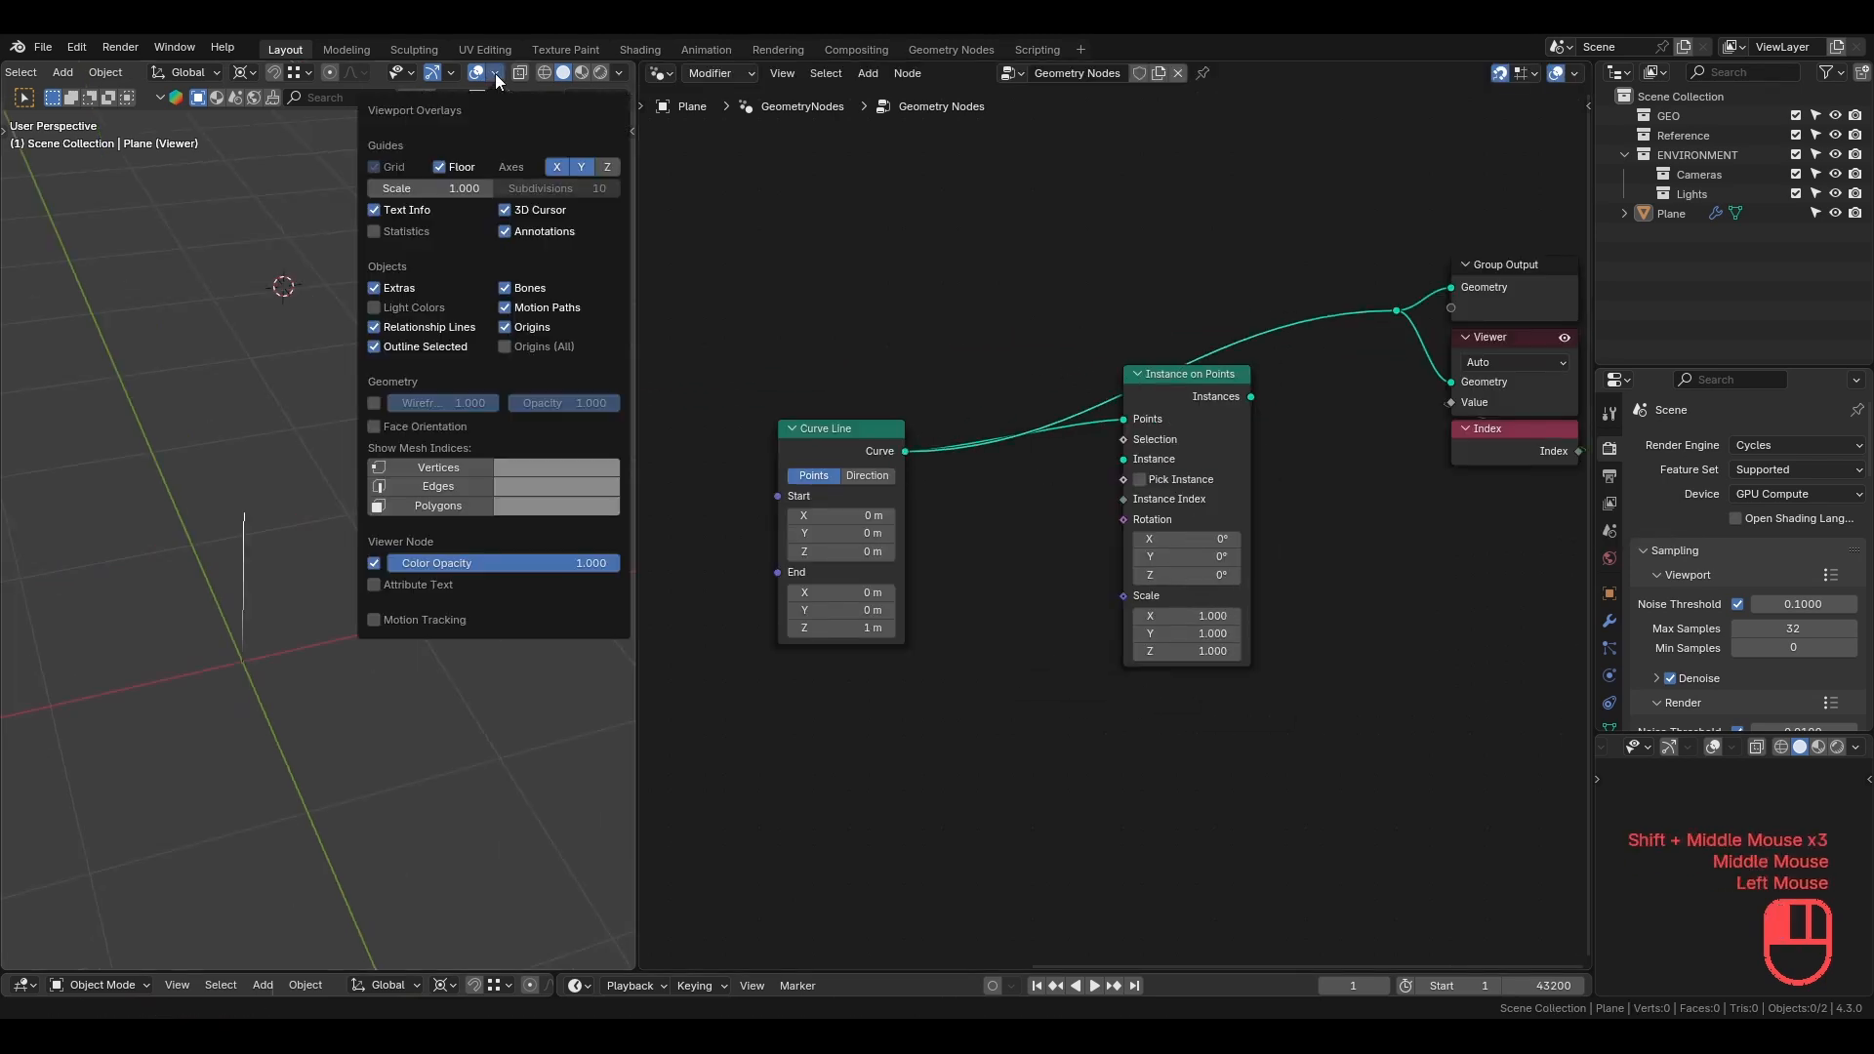
click(367, 585)
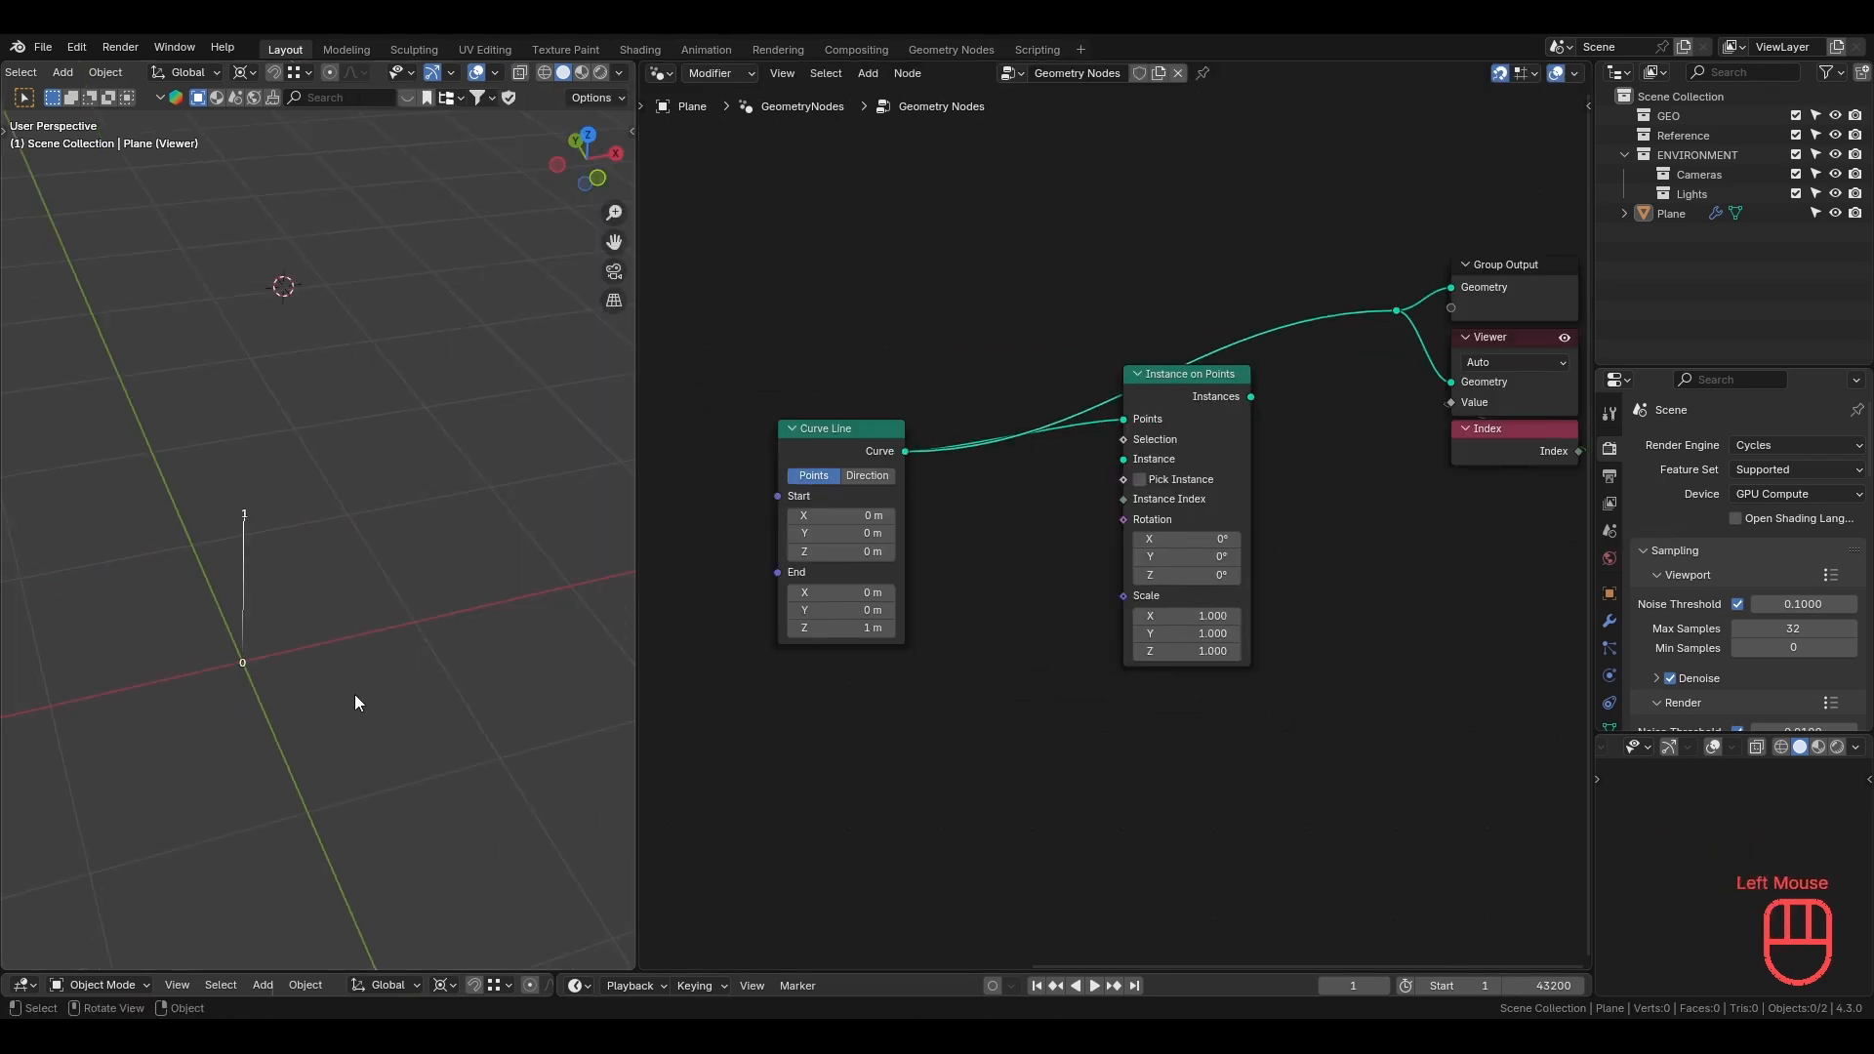
click(250, 659)
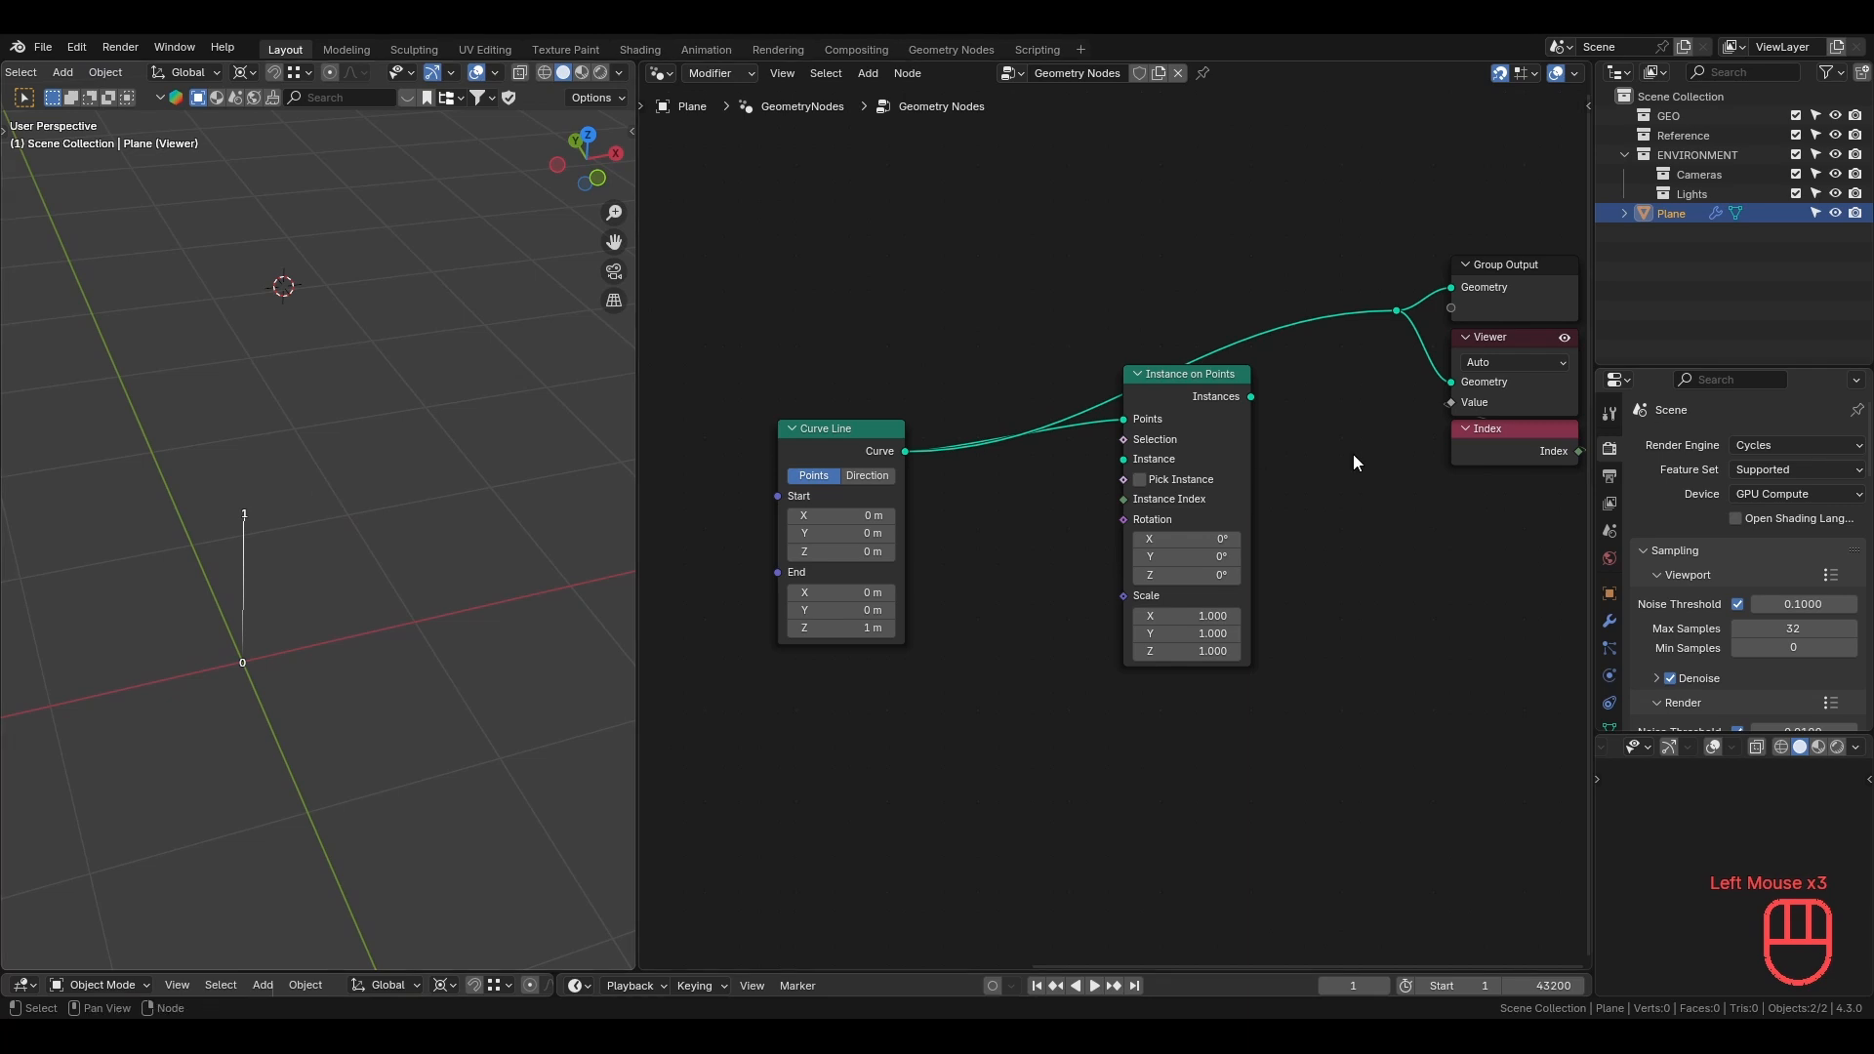
Add a Points node linked to the Instance input of Instance on Points and place it under Curve Line.
drag(1123, 459, 1044, 622)
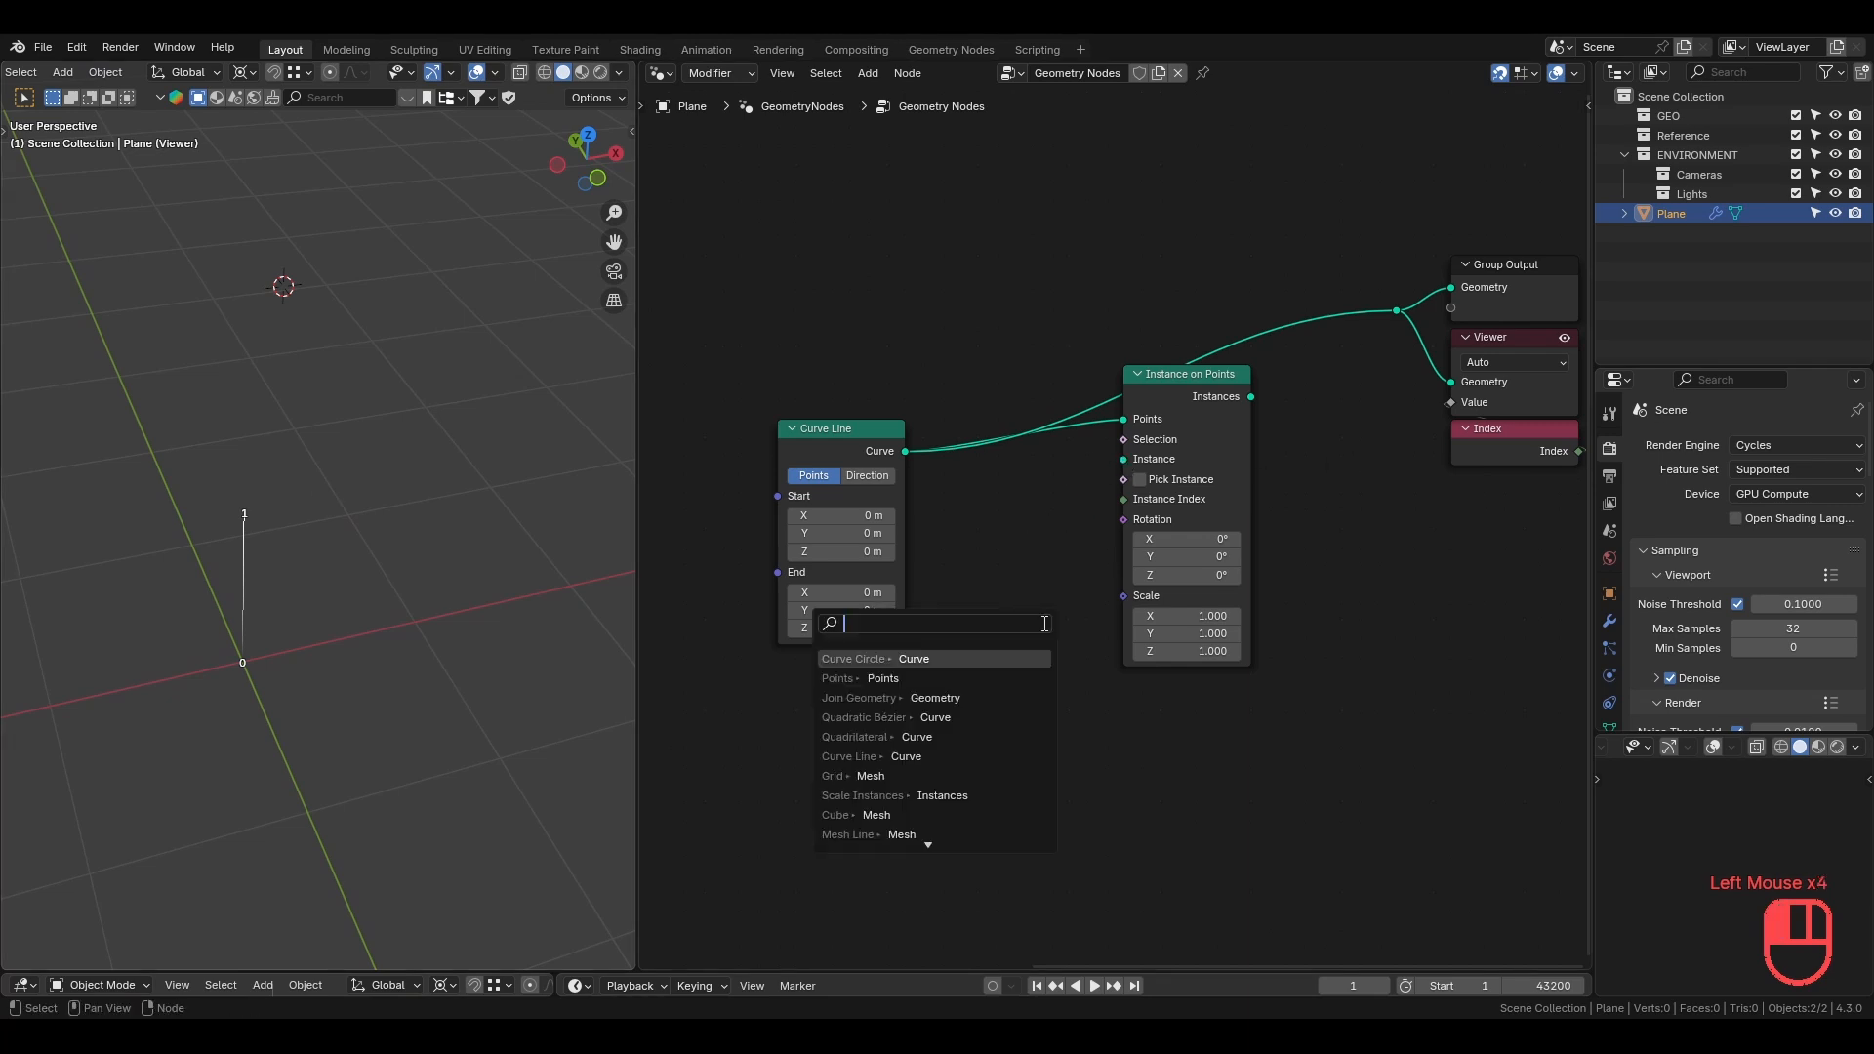
text(poin)
key(Return)
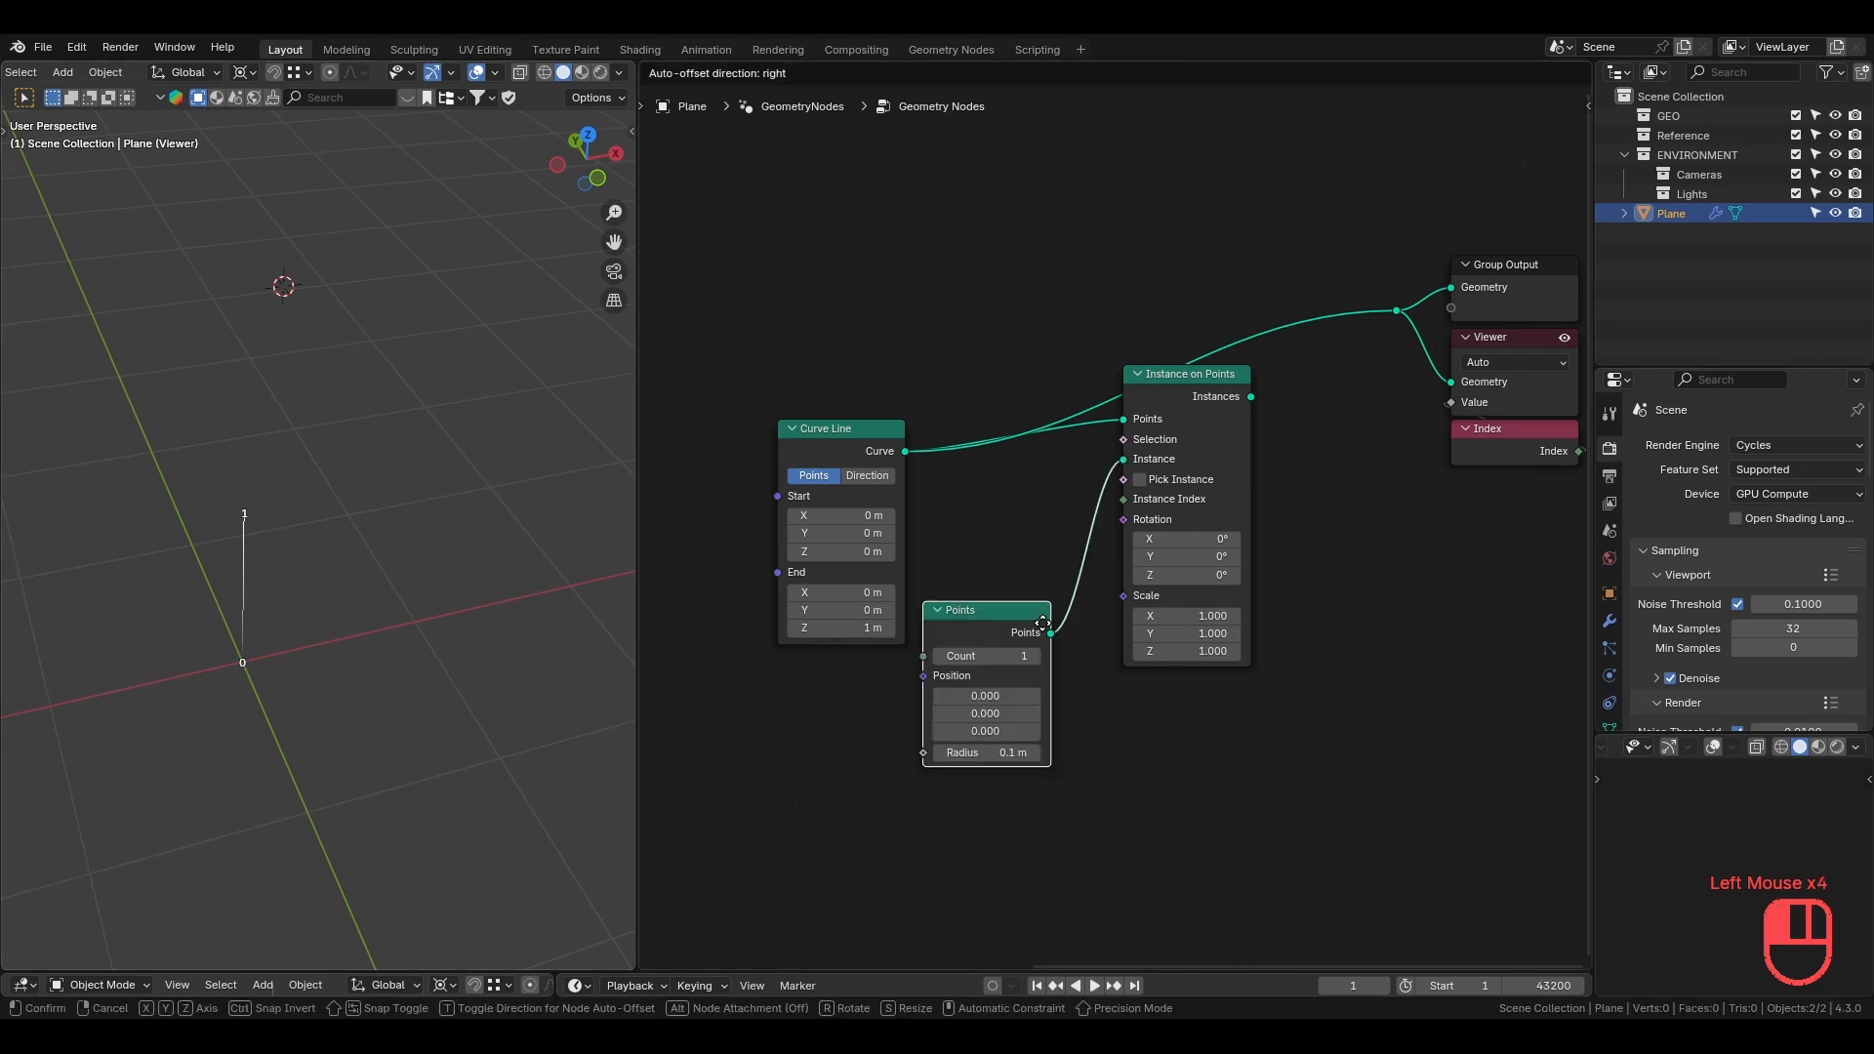
click(907, 680)
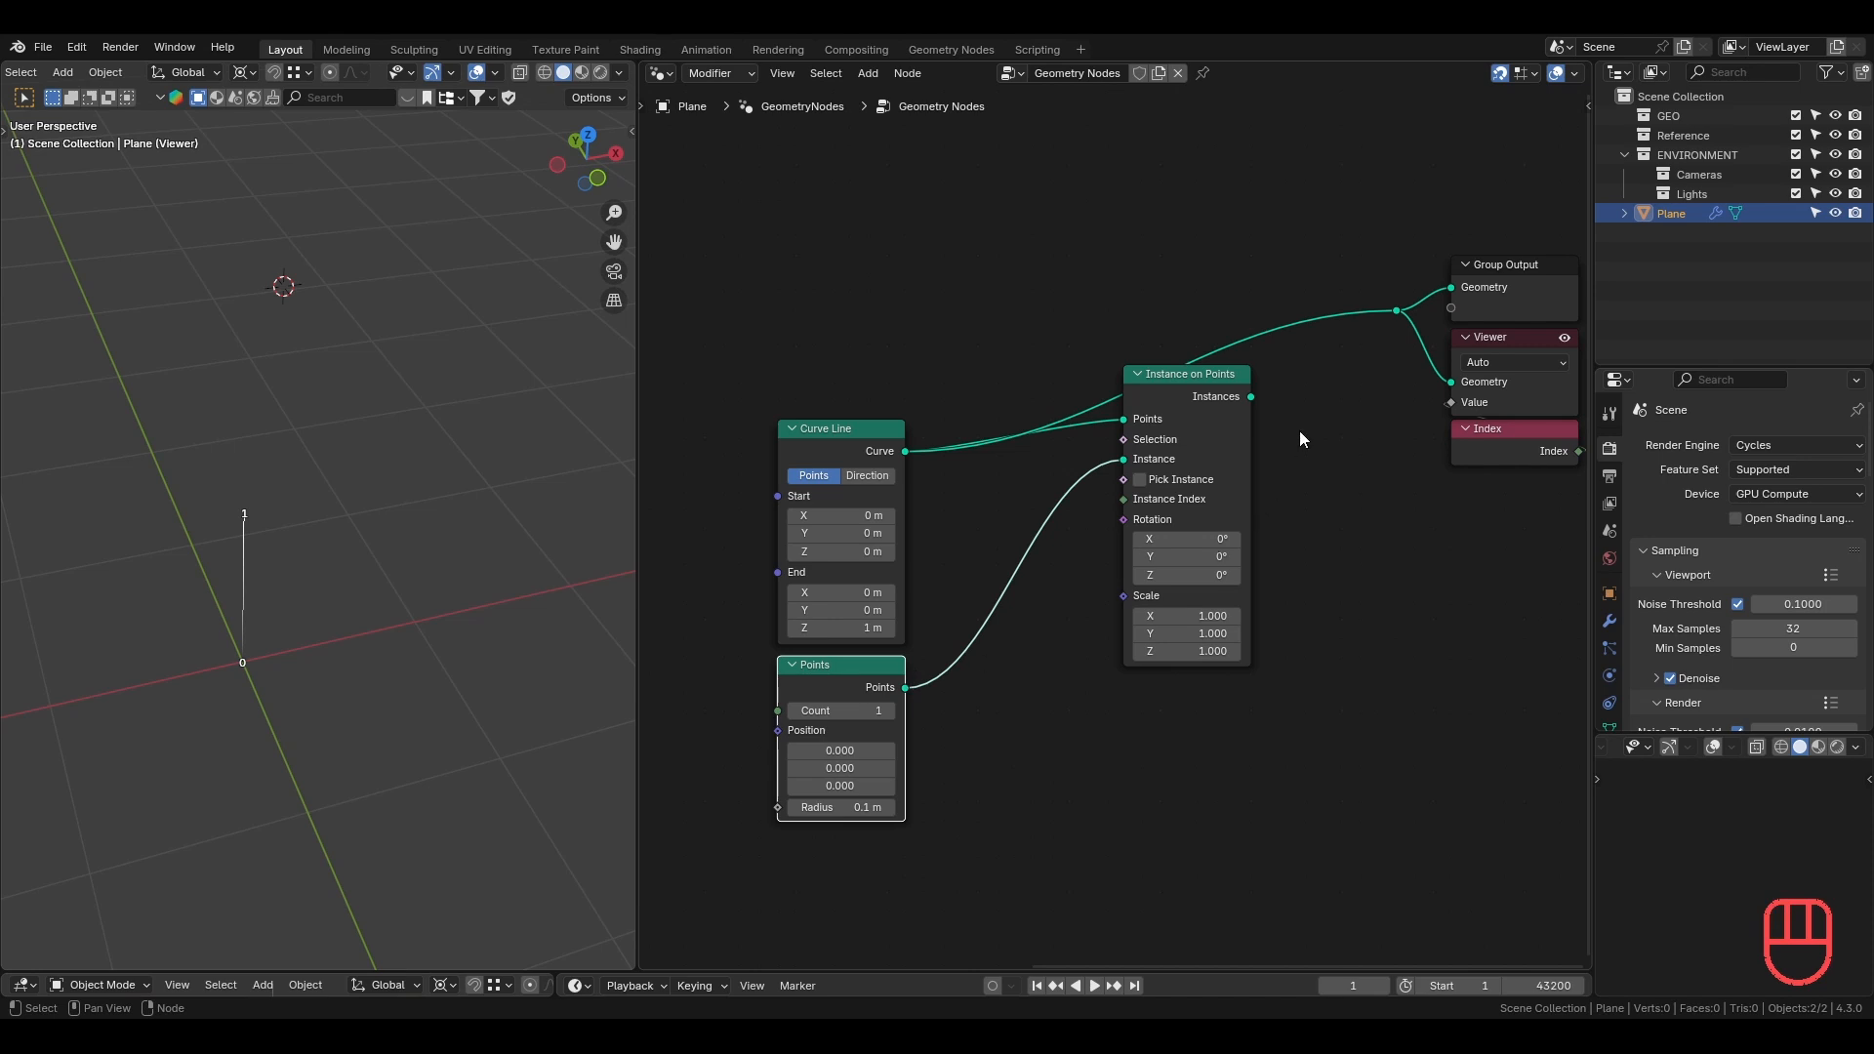
Connect the Instances output to the output reroute and set the Viewer's domain to Instance.
drag(1251, 397, 1397, 310)
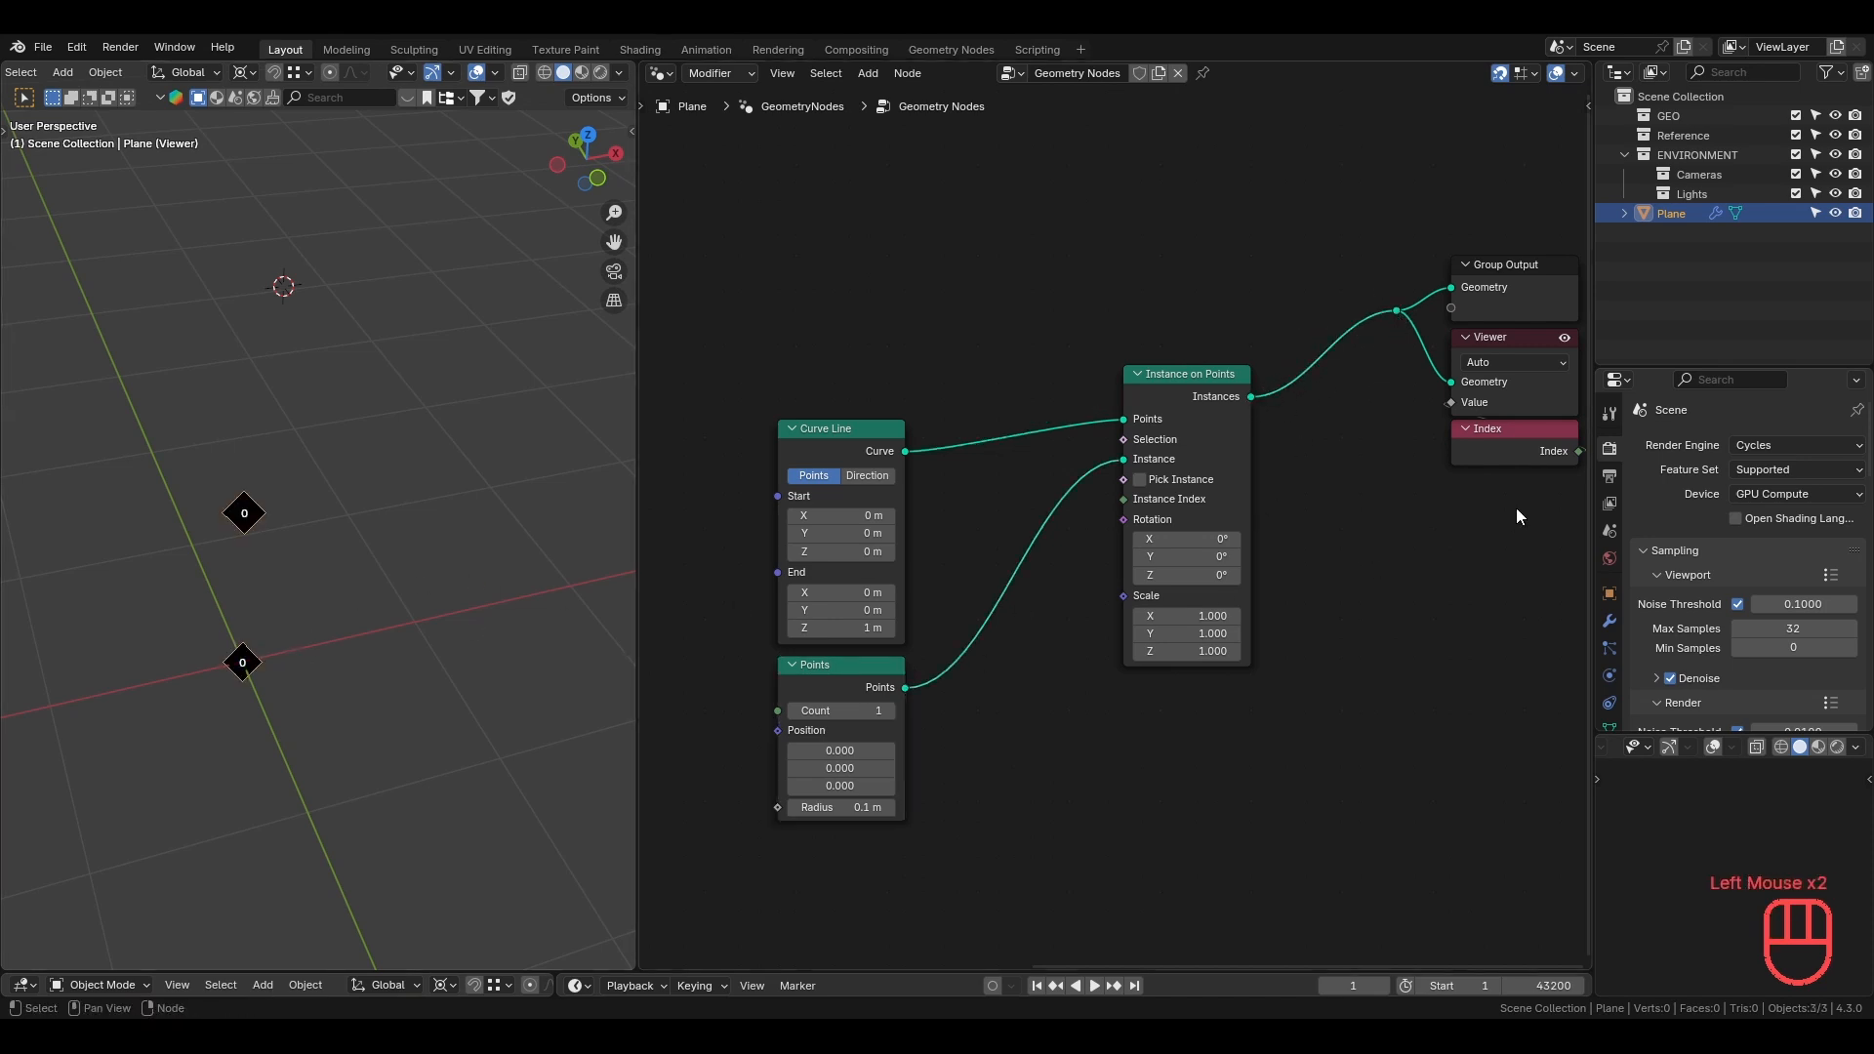
click(1515, 362)
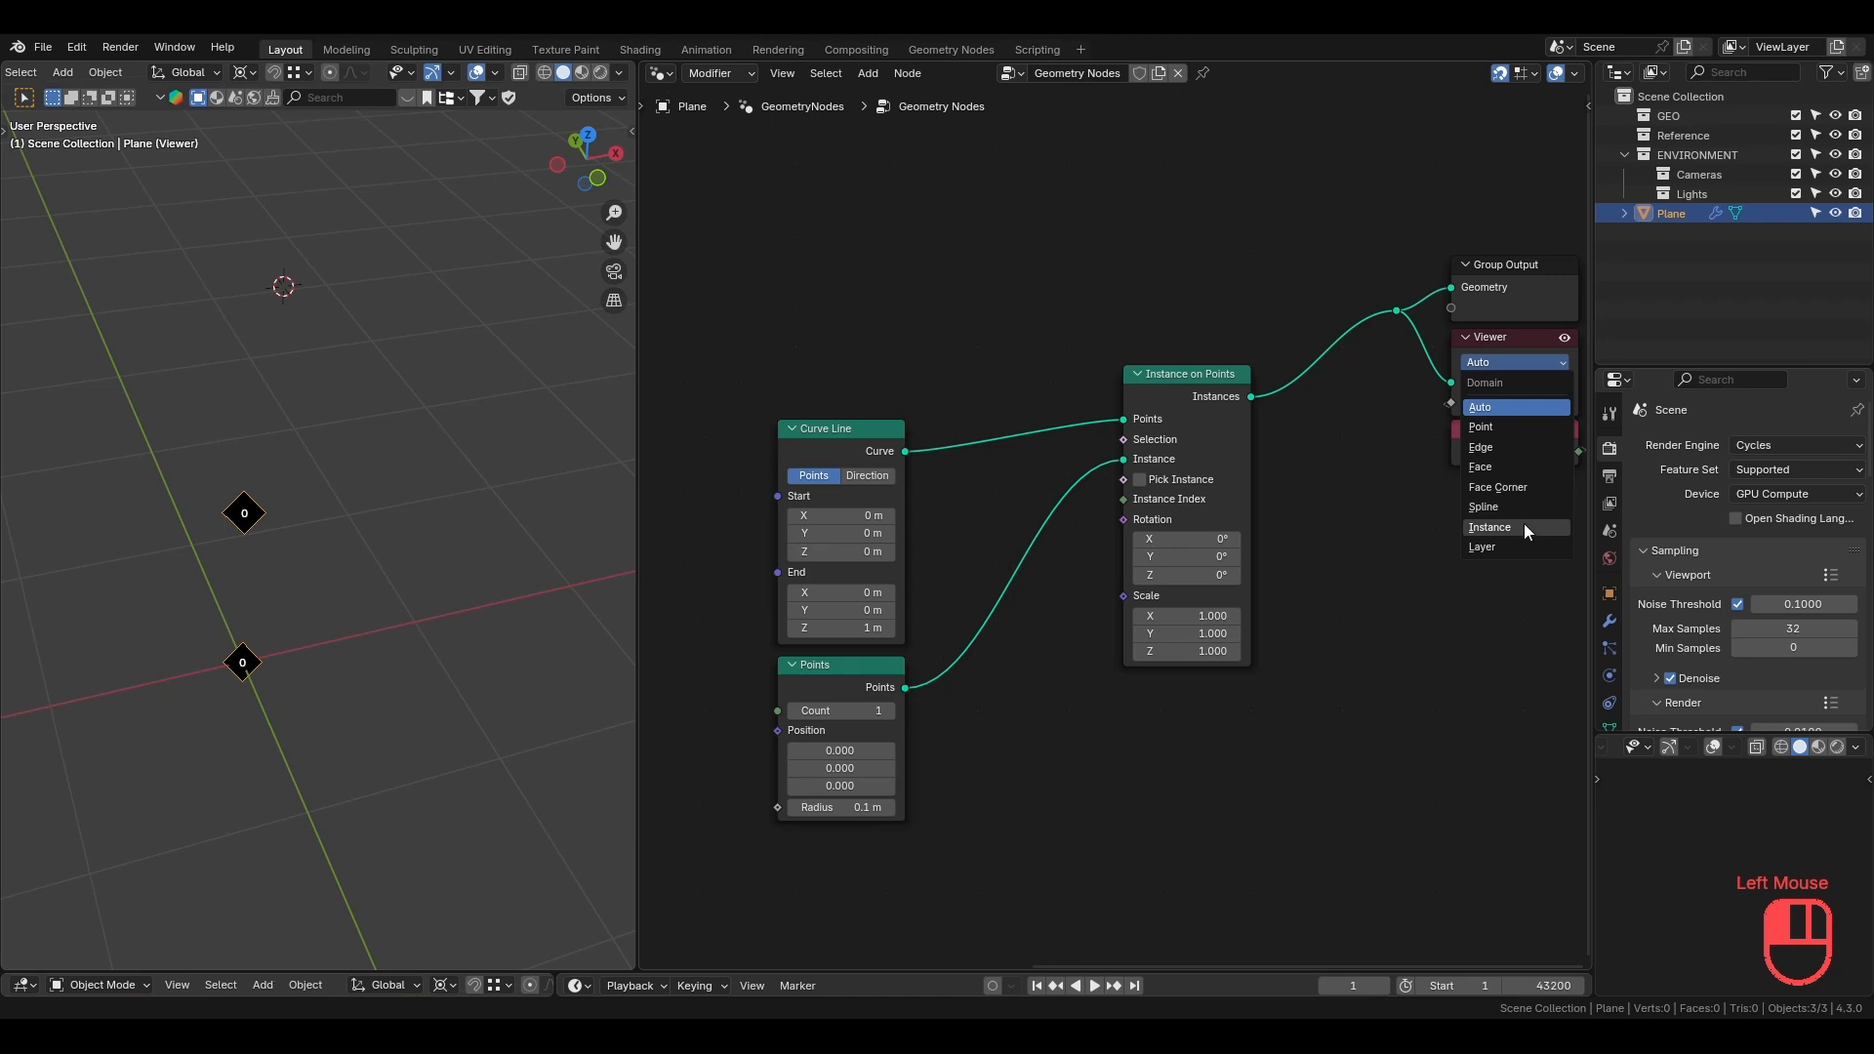
click(1525, 528)
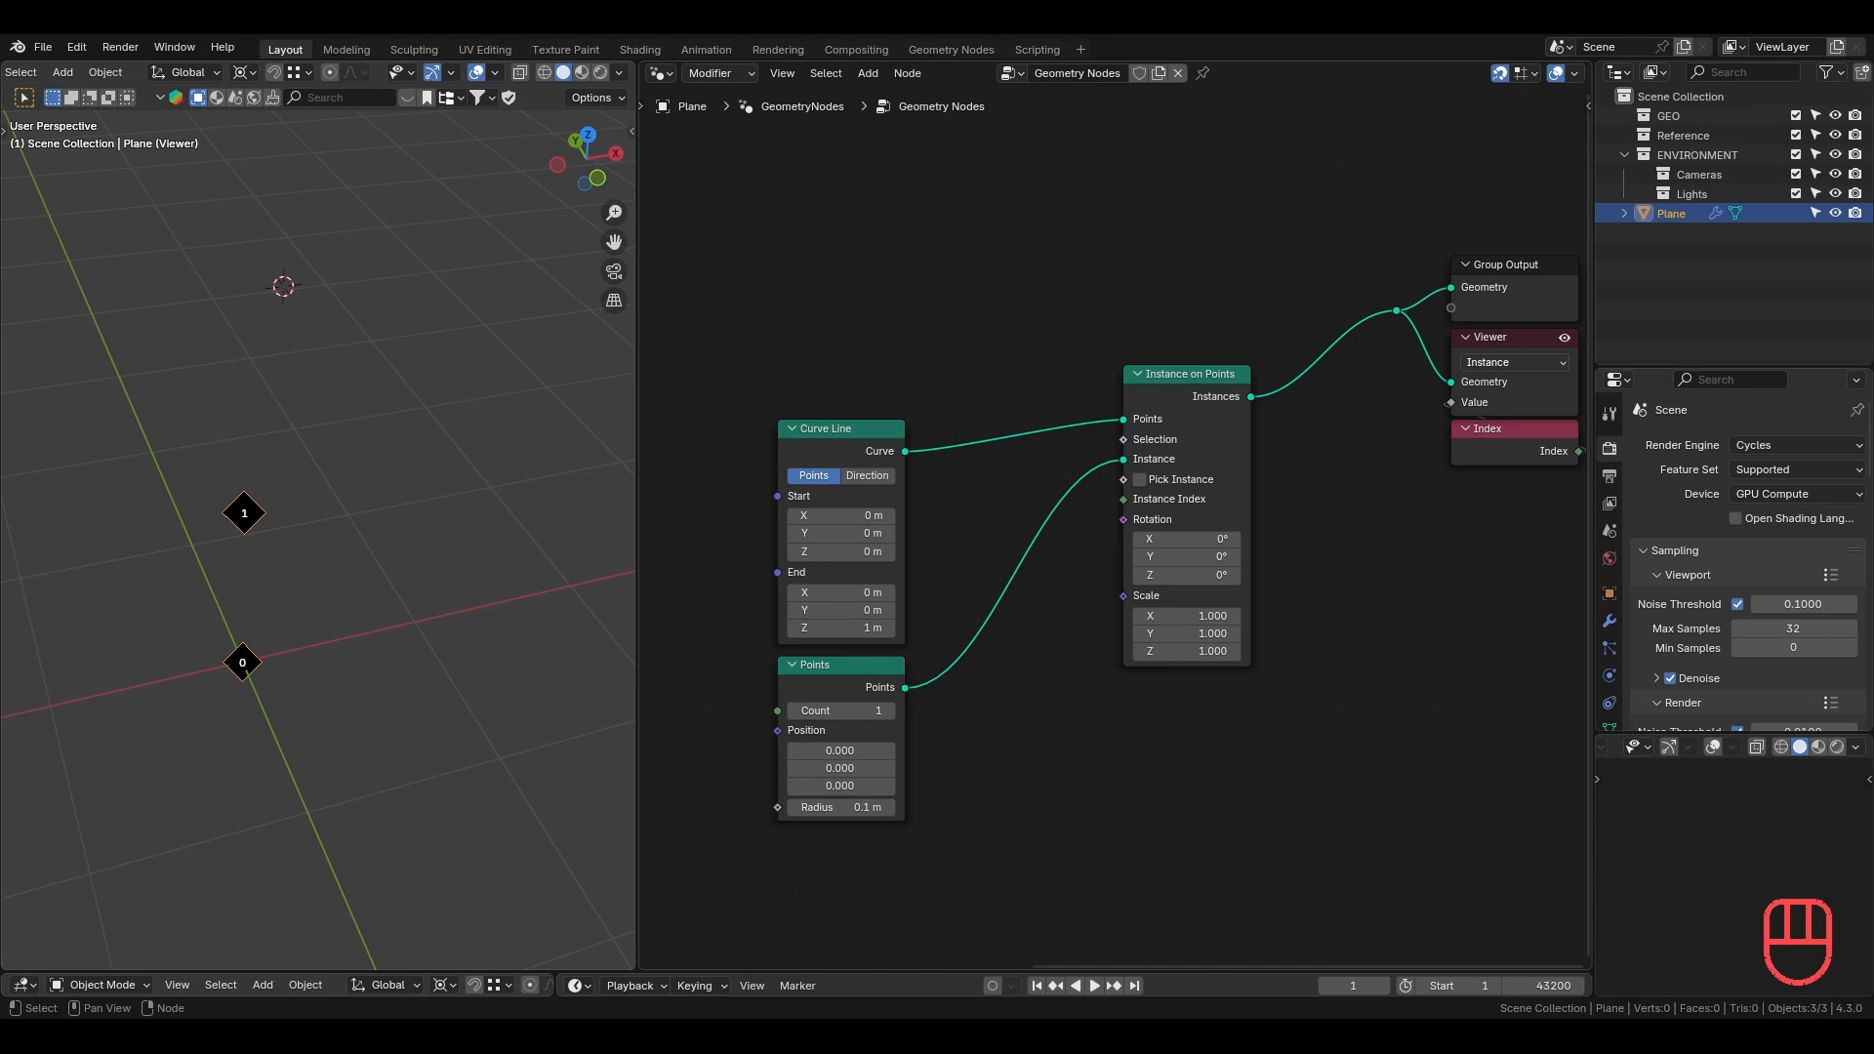
Move Curve Line further away and insert a Curve to Points node between it and Instance on Points.
click(869, 498)
middle_drag(1078, 550, 1234, 576)
key(g)
key(g)
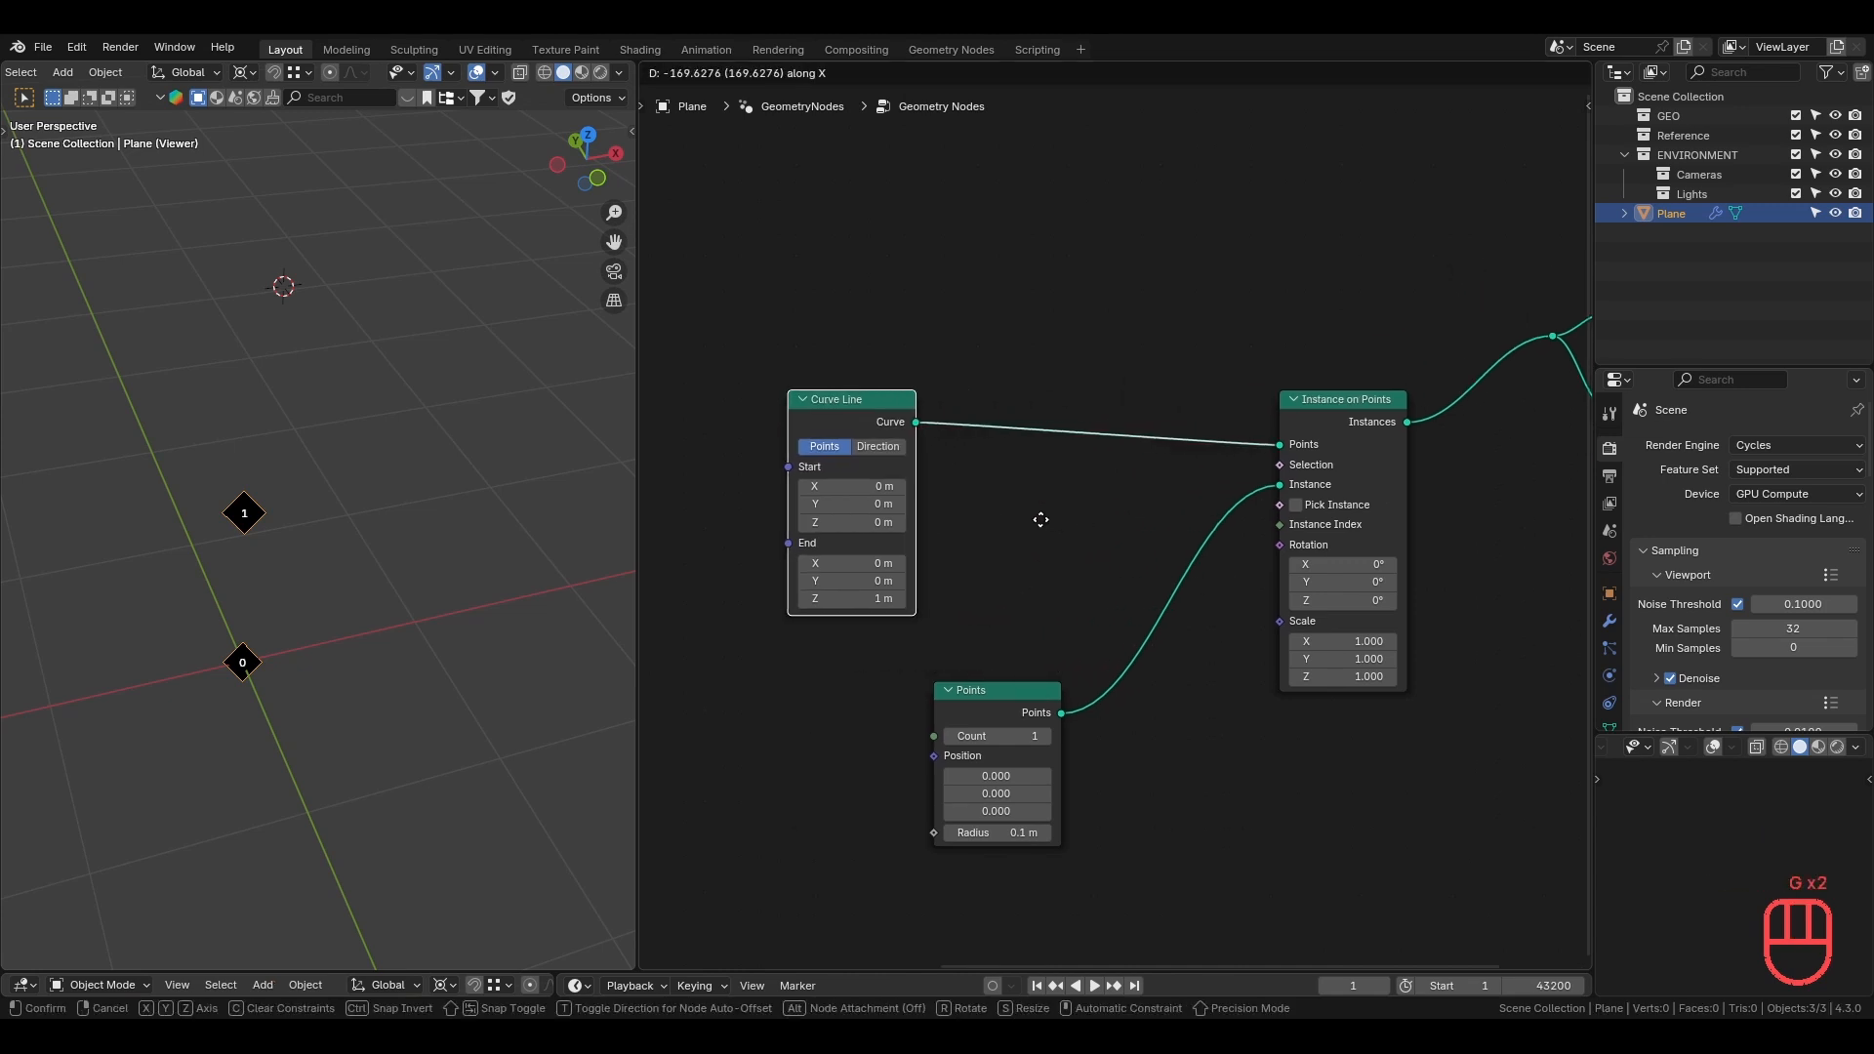
click(1030, 520)
key(shift+a)
text(cur)
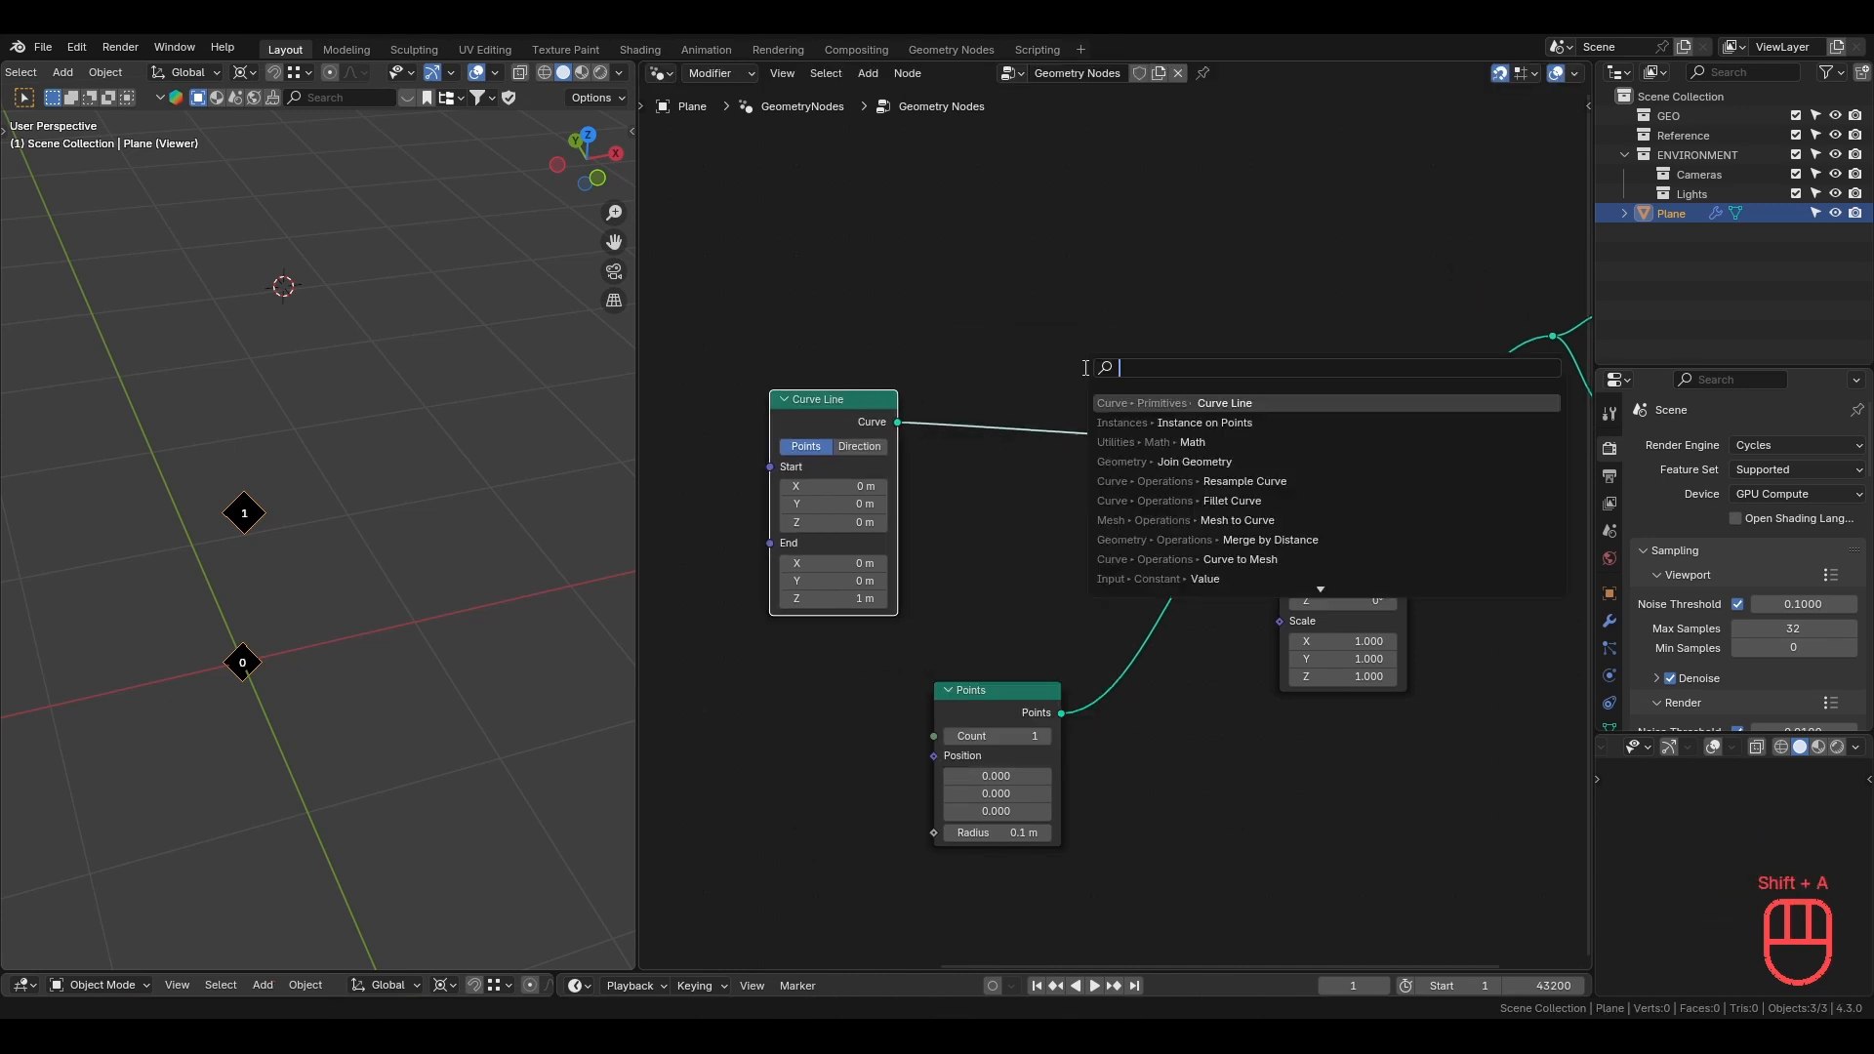
text(ve to p)
key(Return)
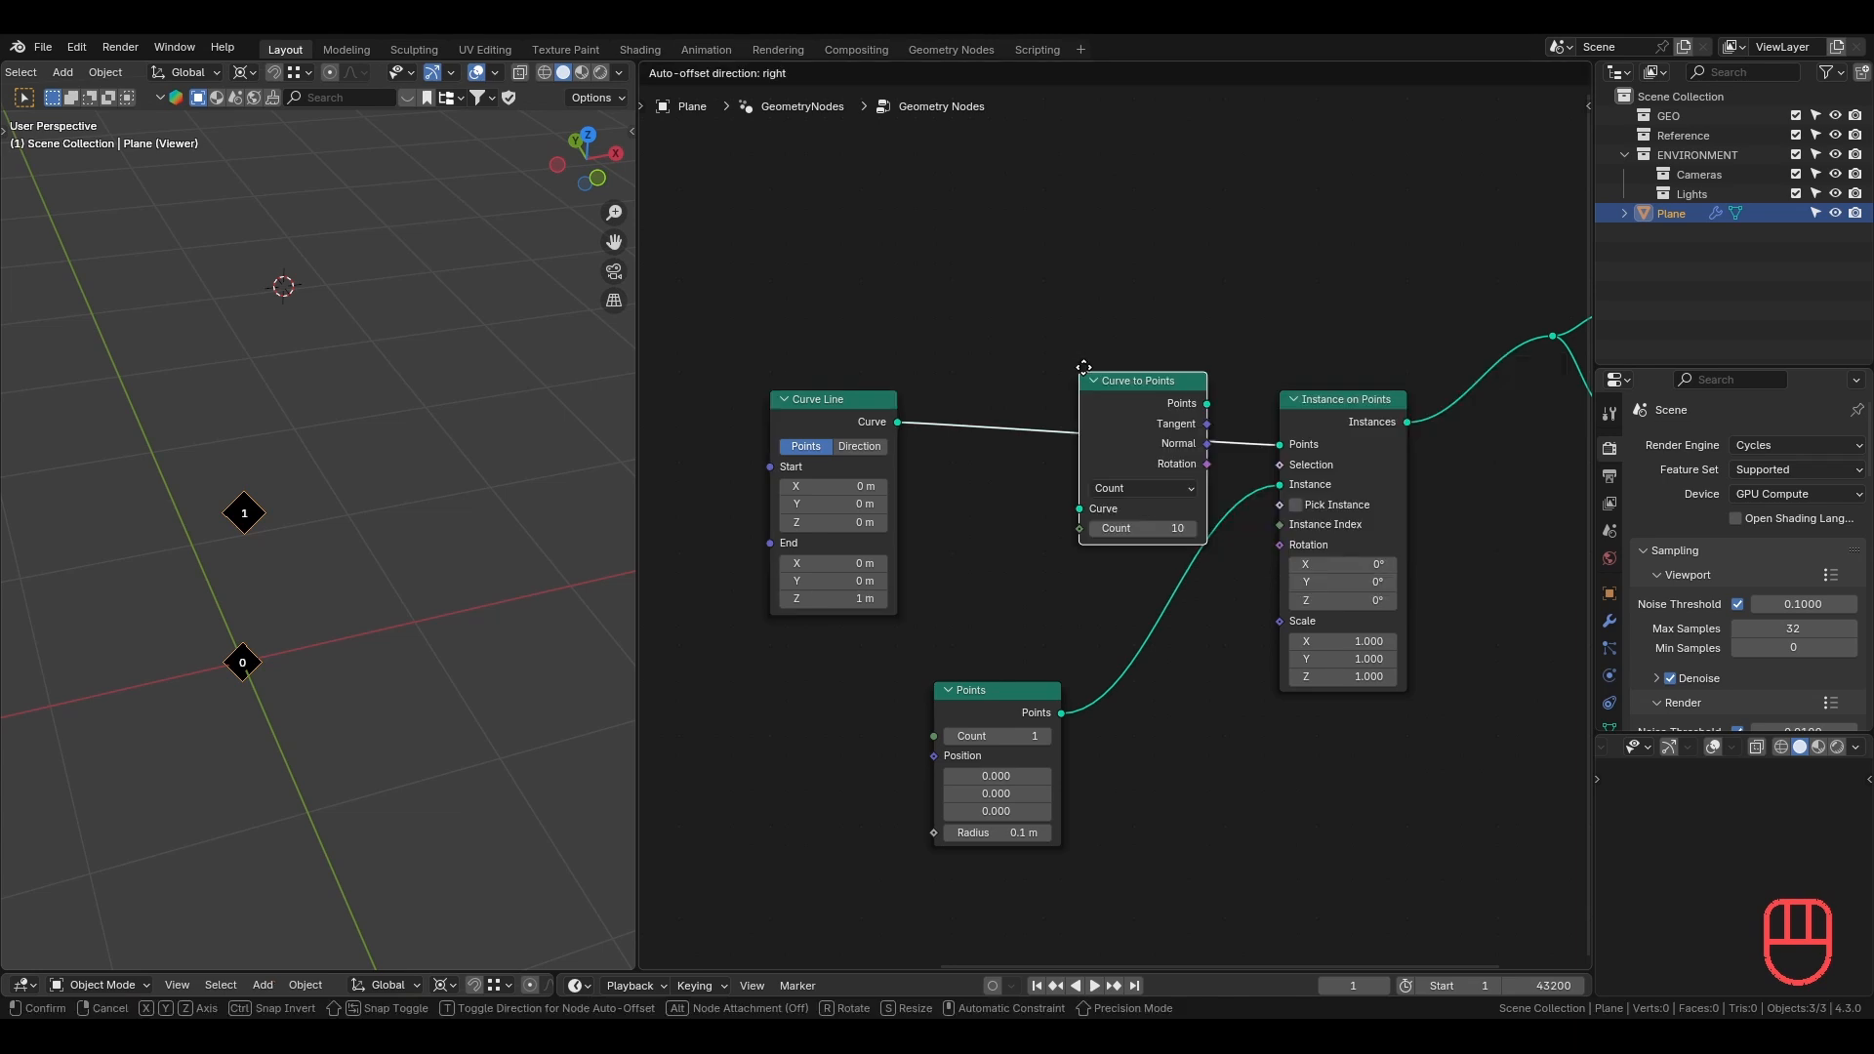
click(943, 385)
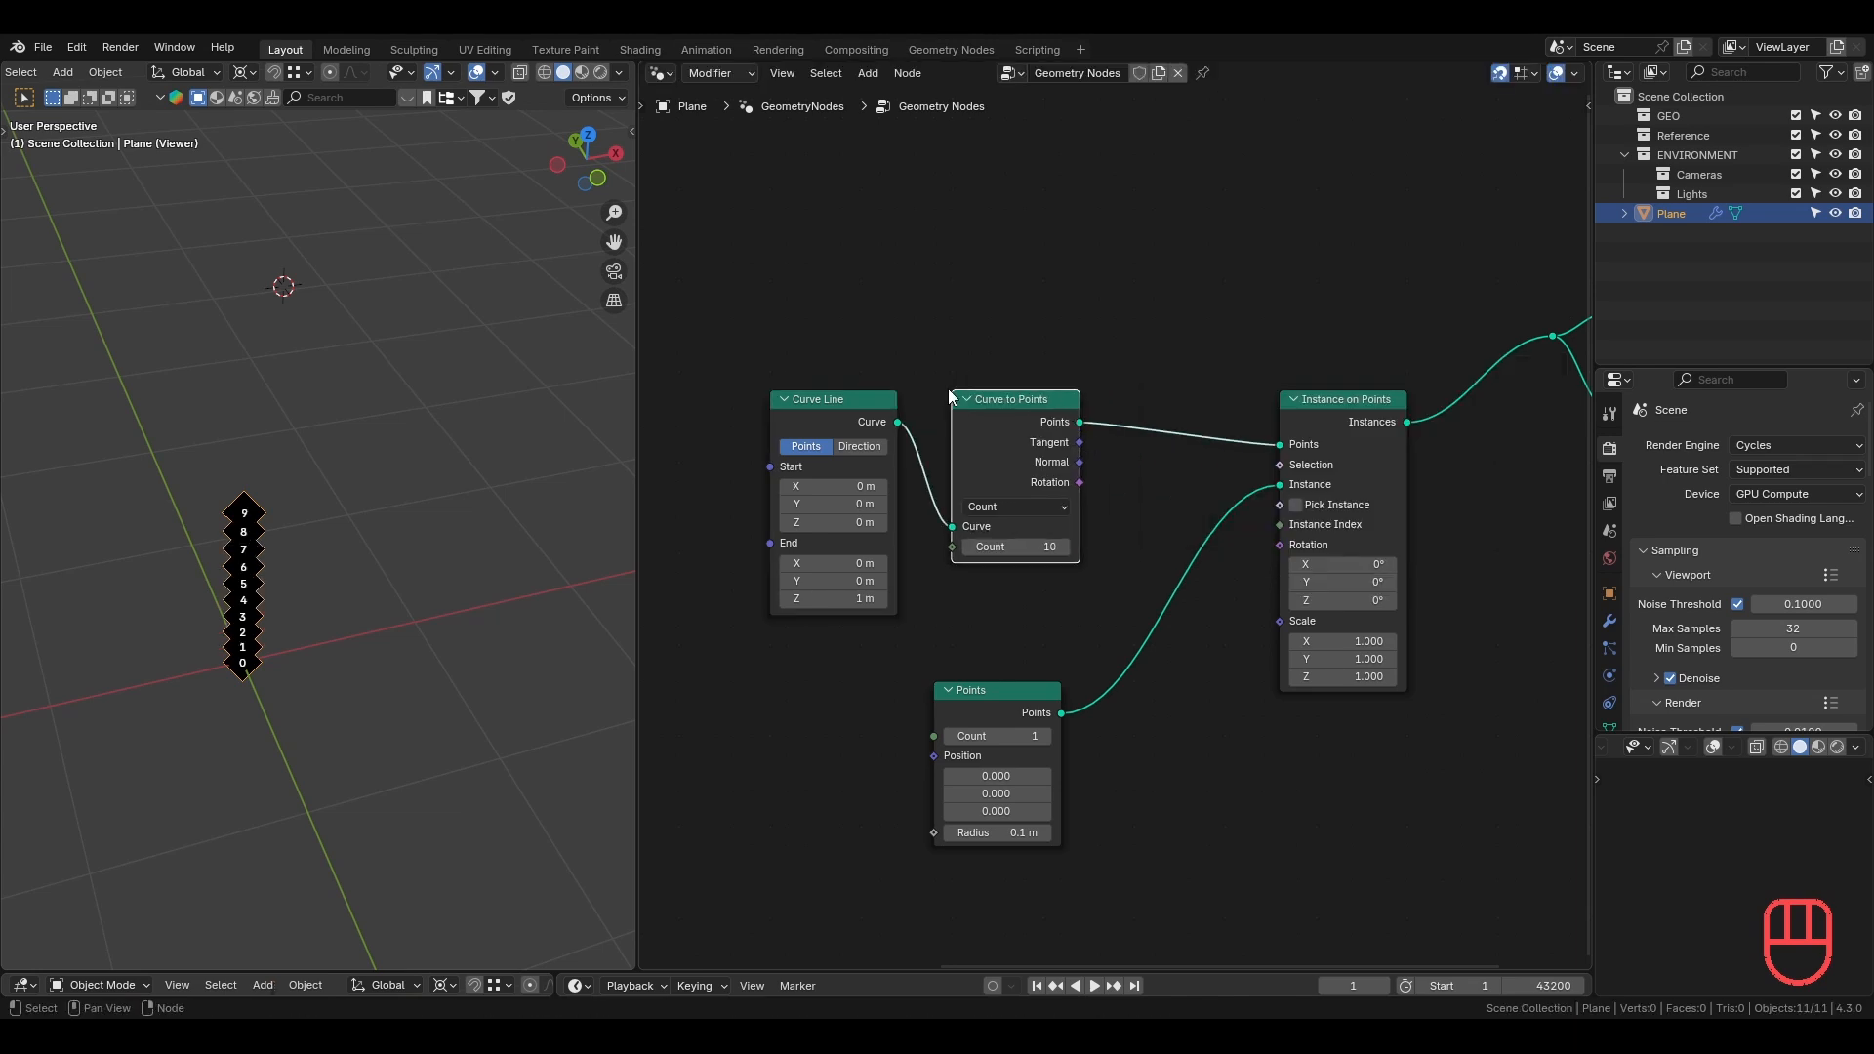
key(g)
click(976, 415)
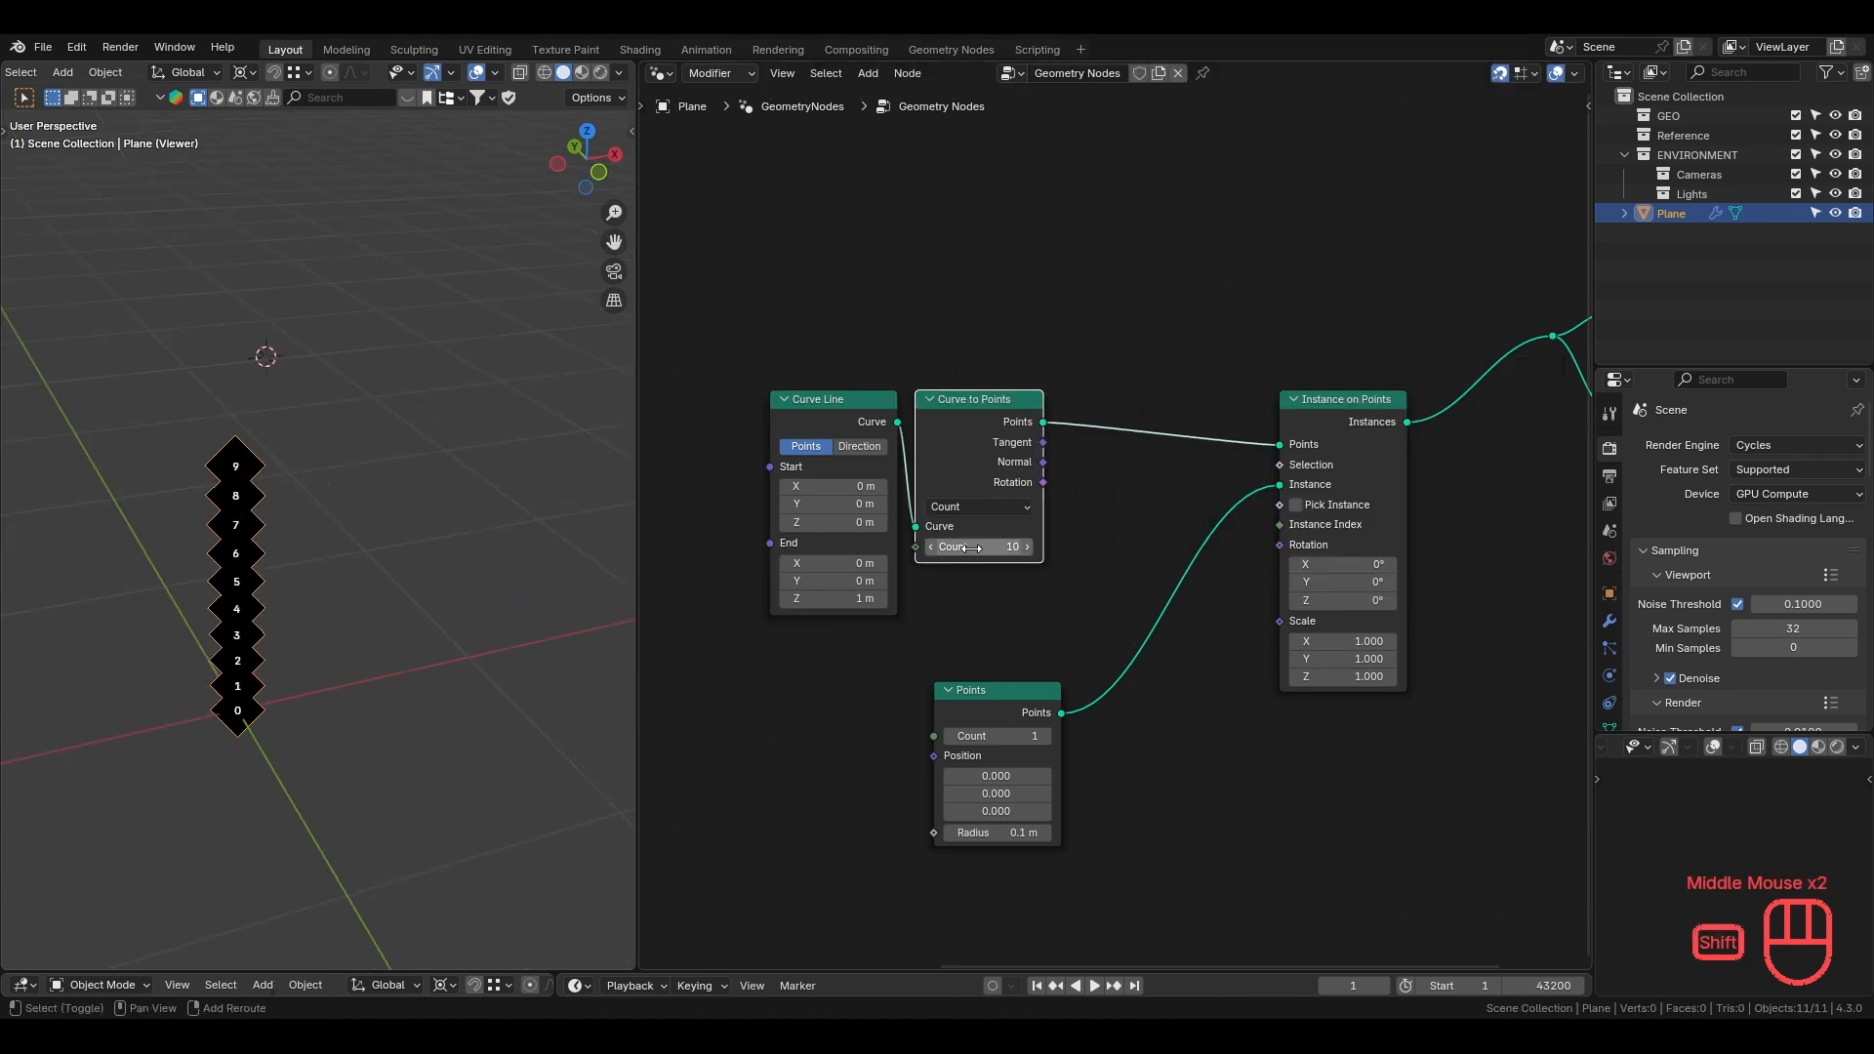
Set the Curve to Points count to 42 and the Points node's radius to 0.02 m.
mouse_move(973, 549)
shift+mouse_down()
mouse_move(1034, 549)
mouse_move(981, 548)
shift+mouse_up()
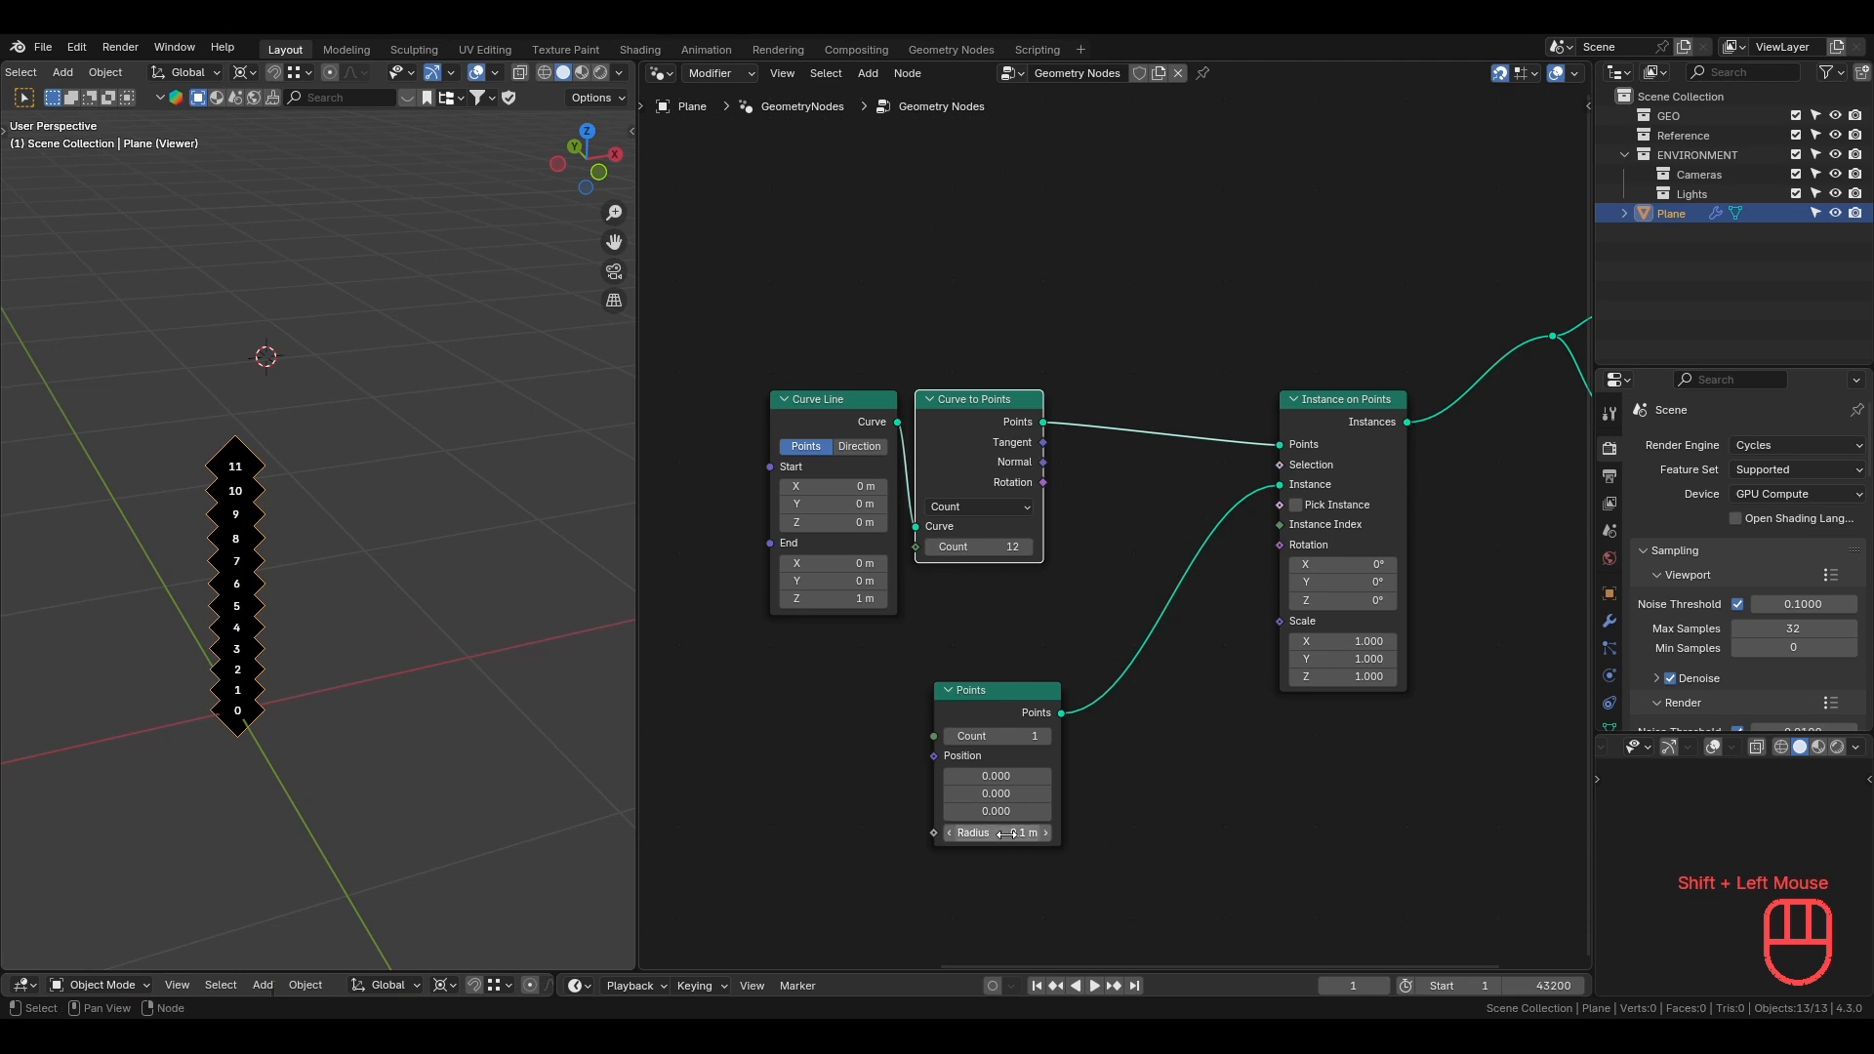
shift+drag(1023, 835, 976, 835)
mouse_move(1001, 547)
shift+mouse_down()
mouse_move(962, 548)
mouse_move(1035, 547)
shift+mouse_up()
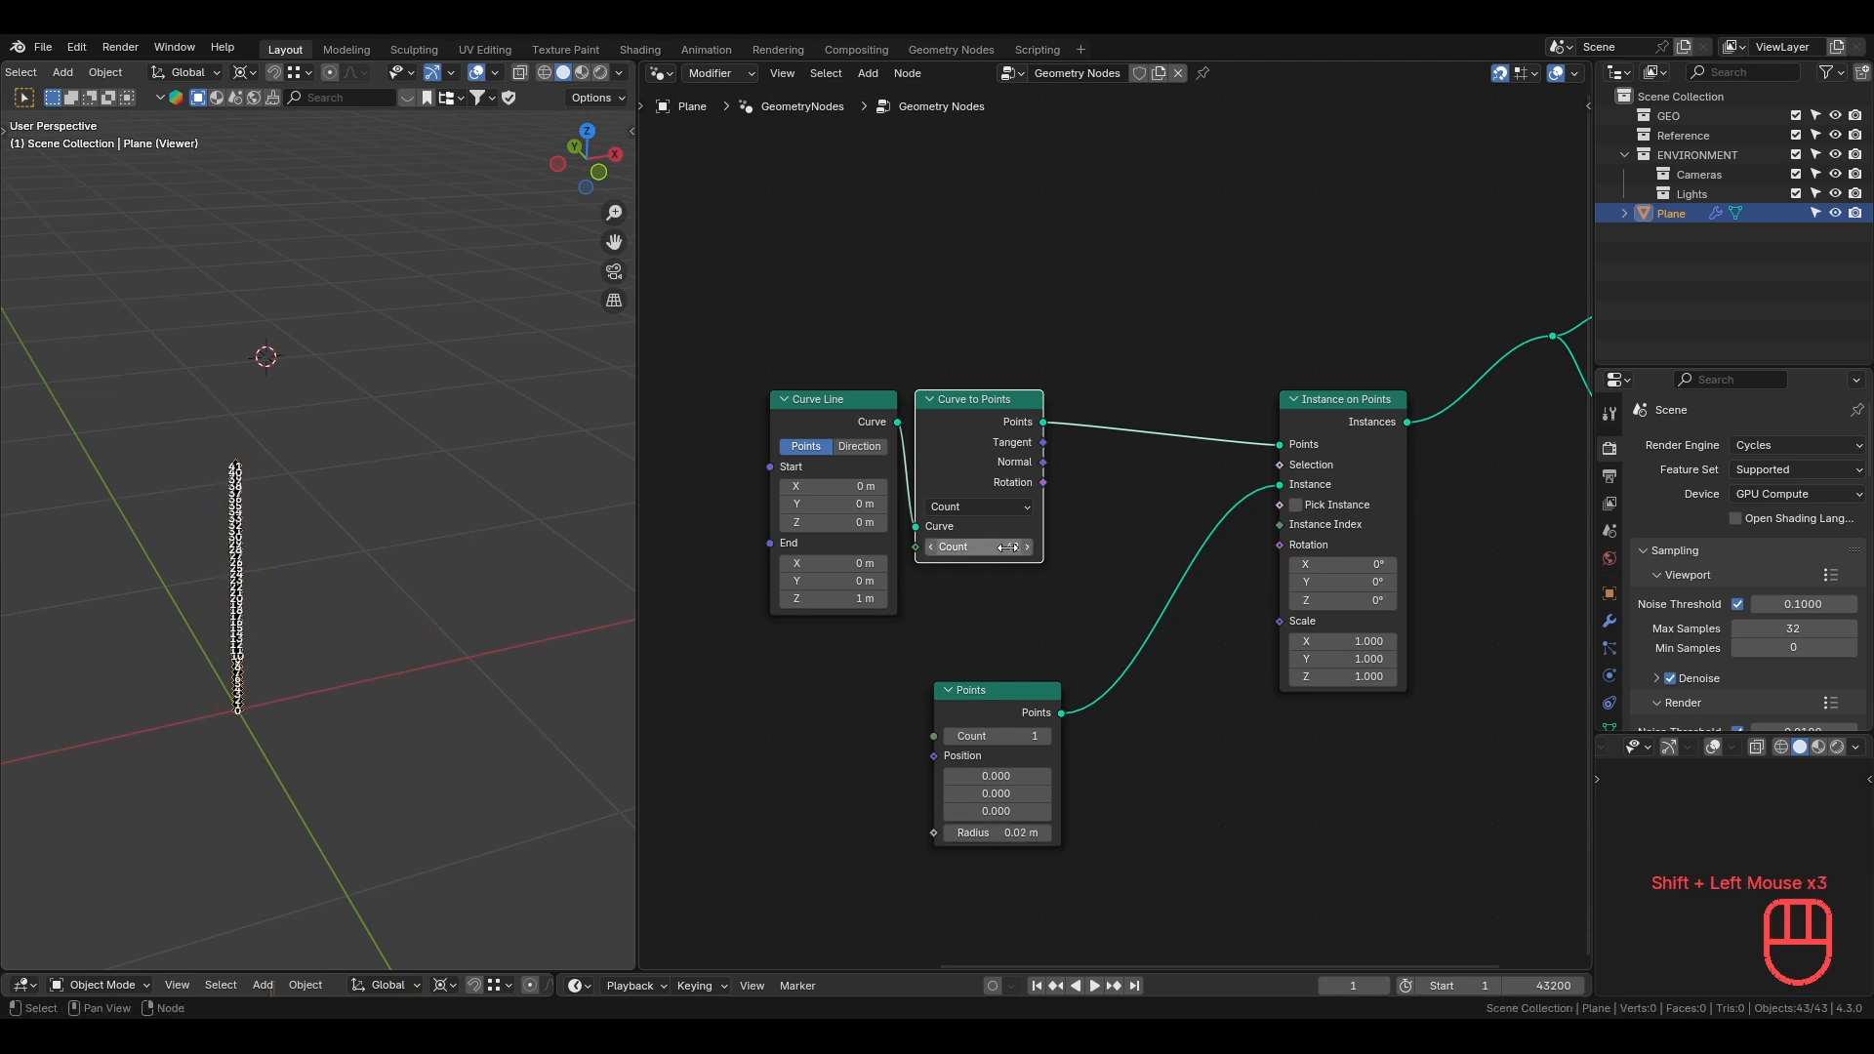
click(1124, 583)
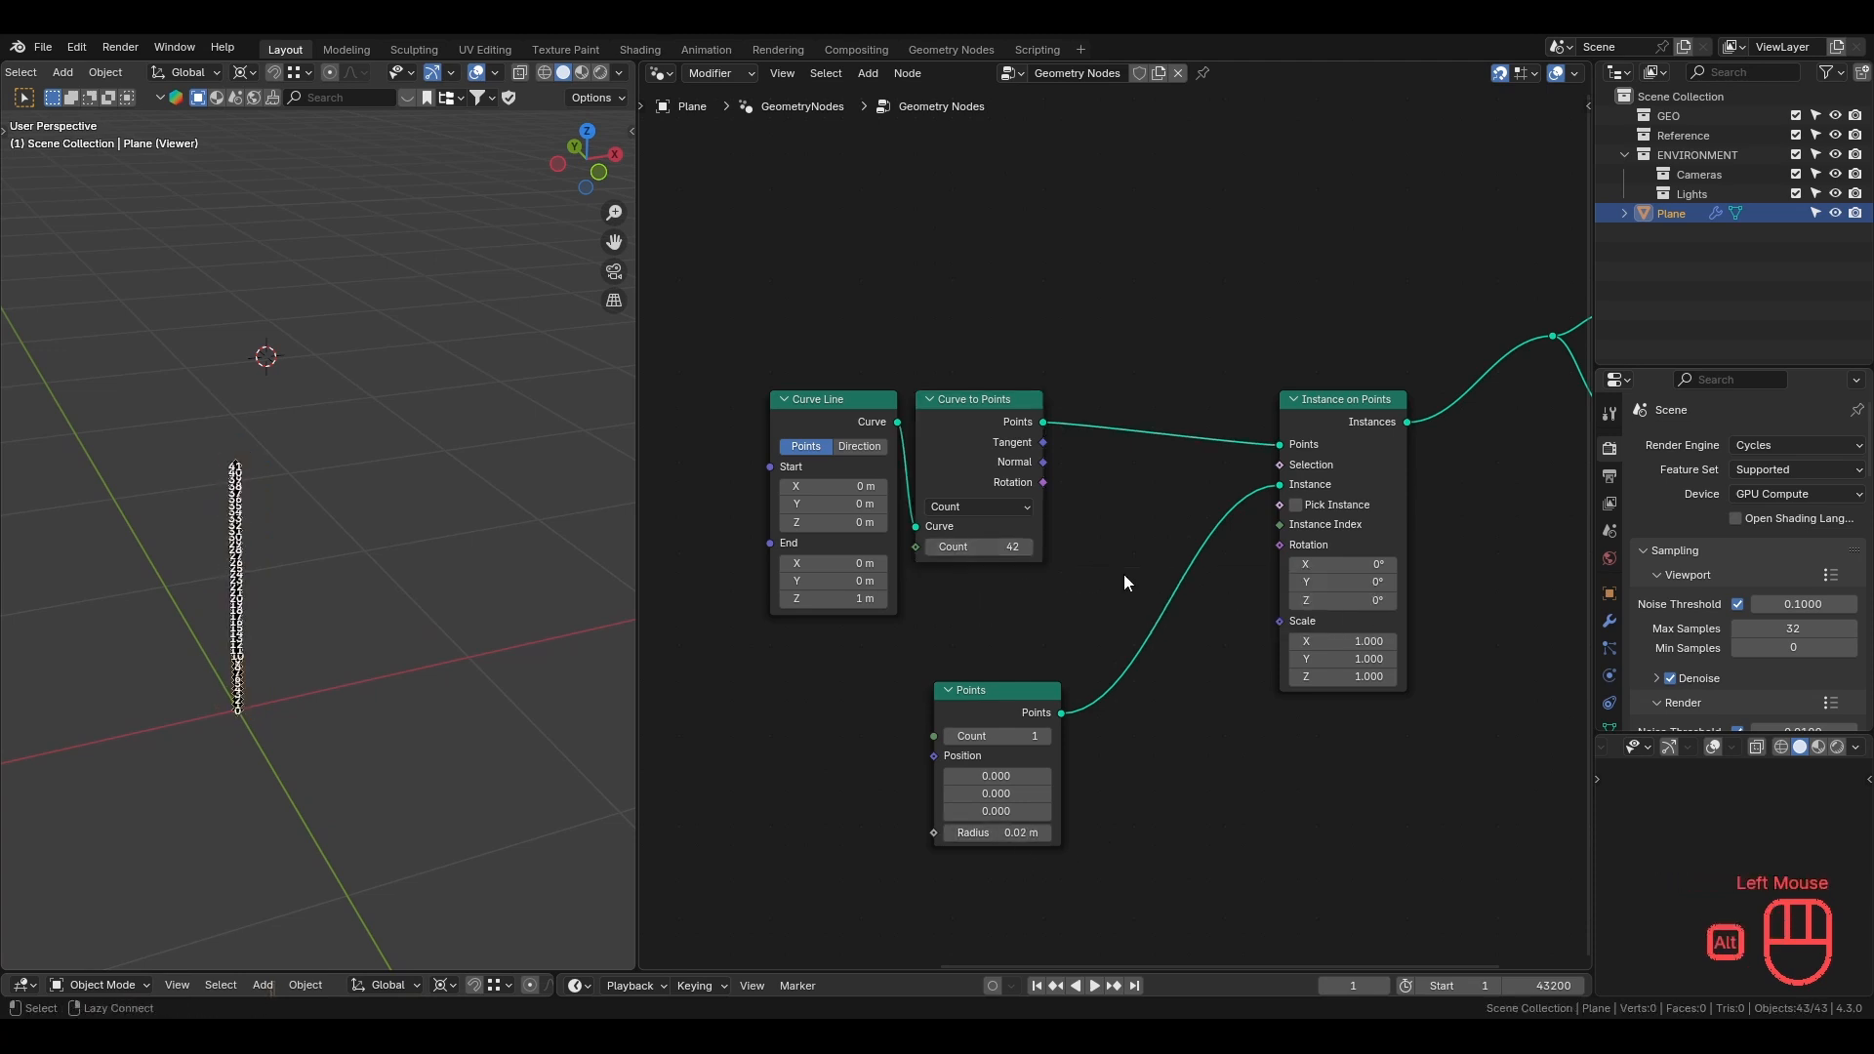
Insert a Merge by Distance node before Instance on Points and set its distance to 0.1 m.
key(shift+a)
text(merge)
key(Return)
click(1118, 398)
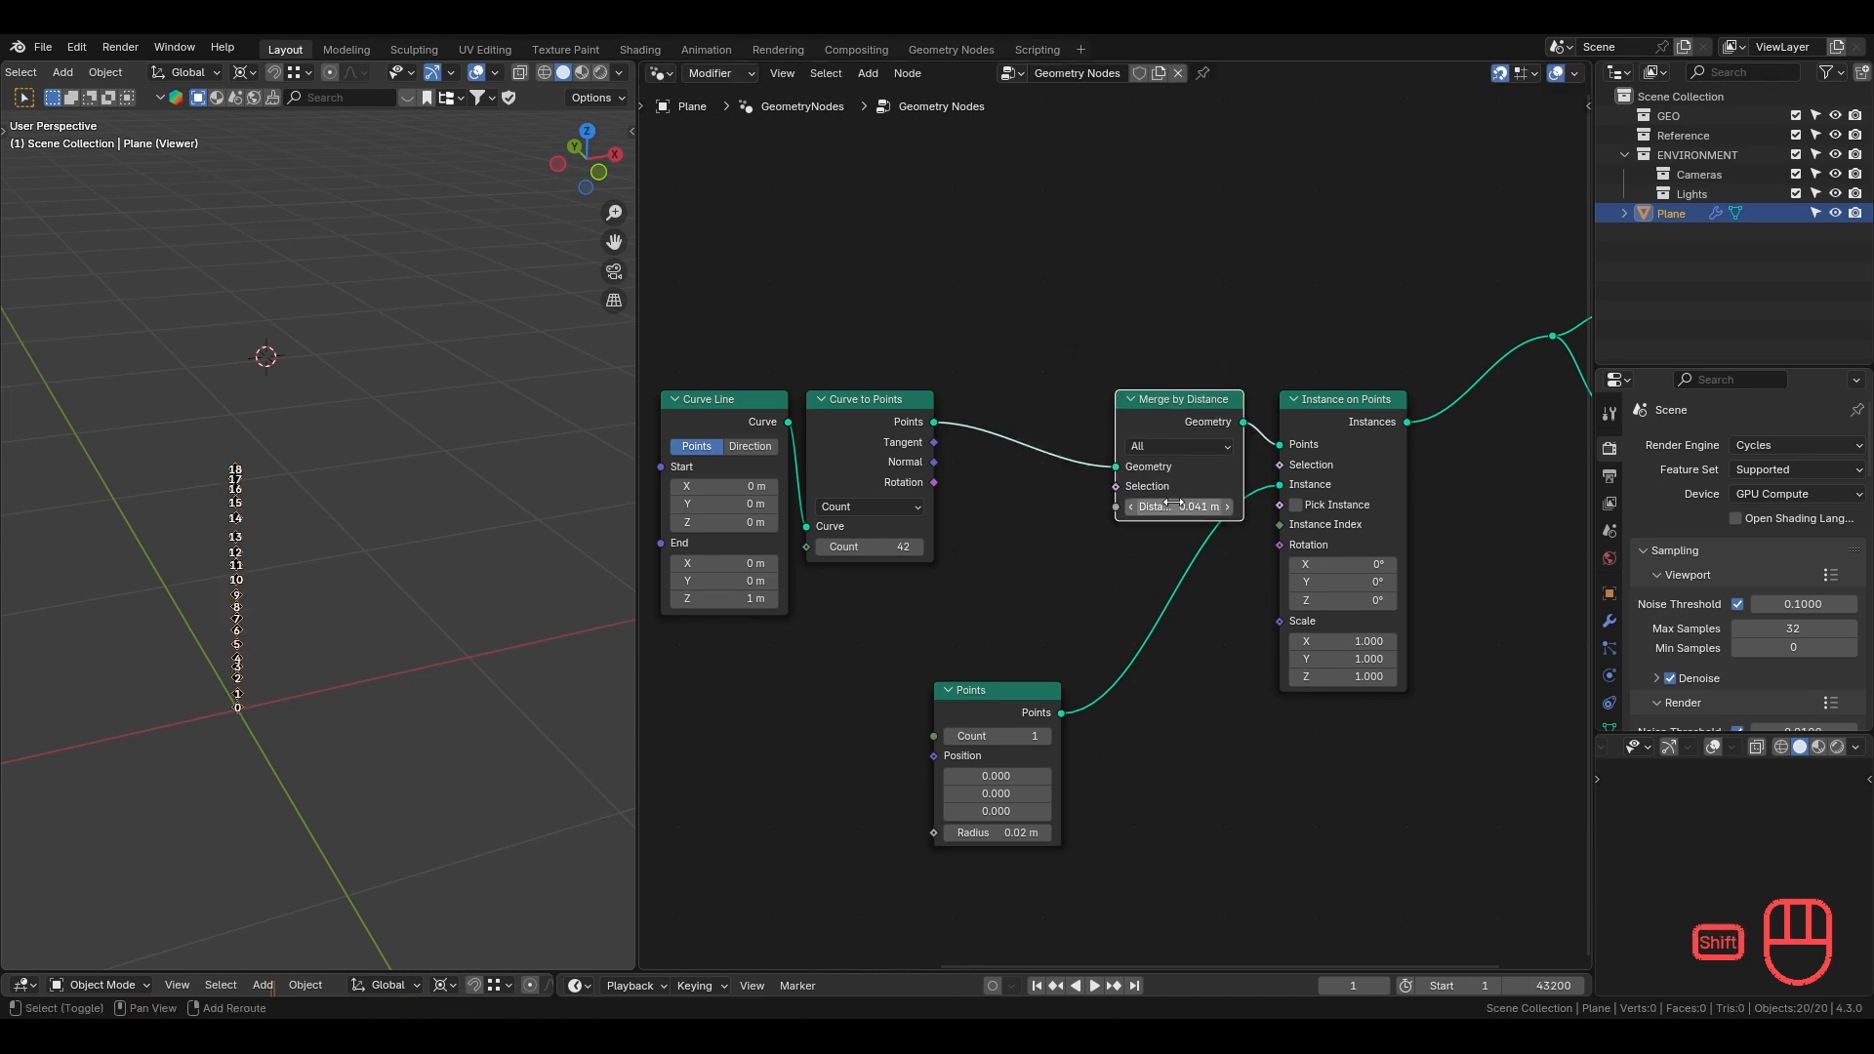
shift+click(1145, 507)
text(.1)
key(Return)
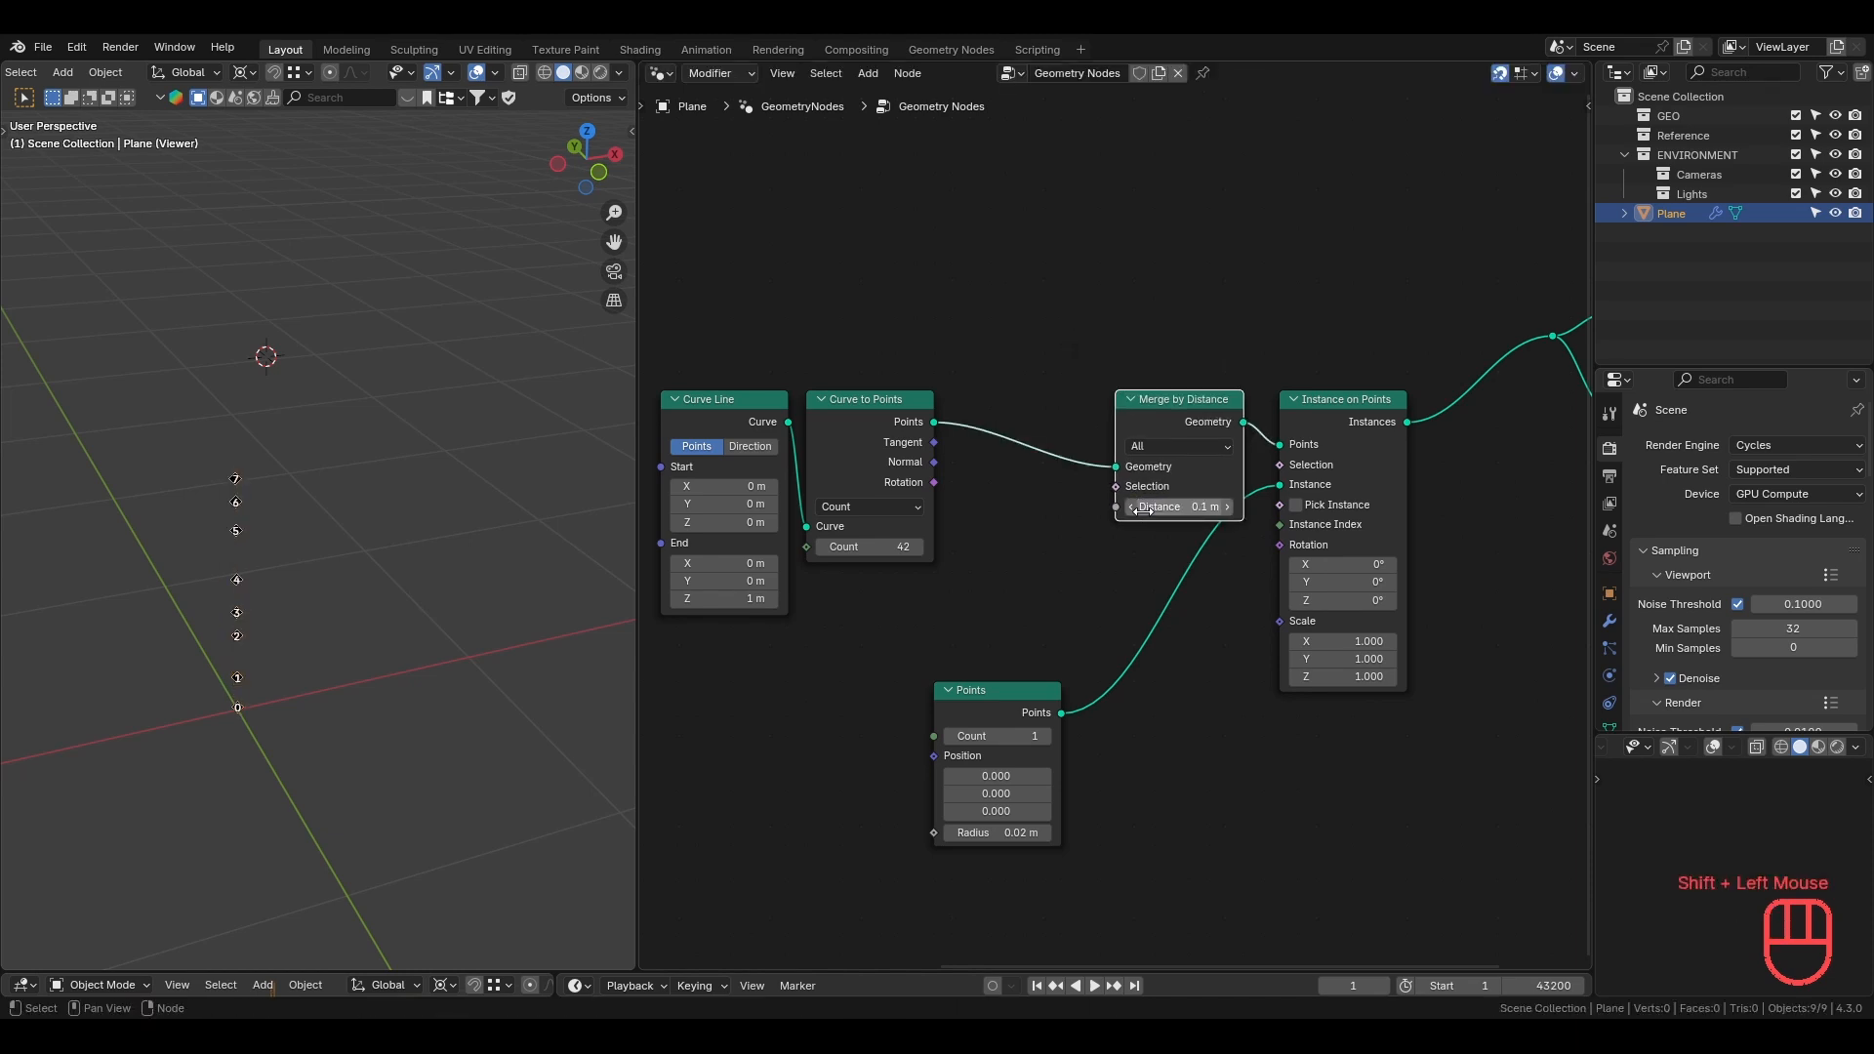
Place the Points node under Merge by Distance and shift Curve Line and Curve to Points further away to free space.
middle_drag(225, 650, 242, 607)
click(1027, 699)
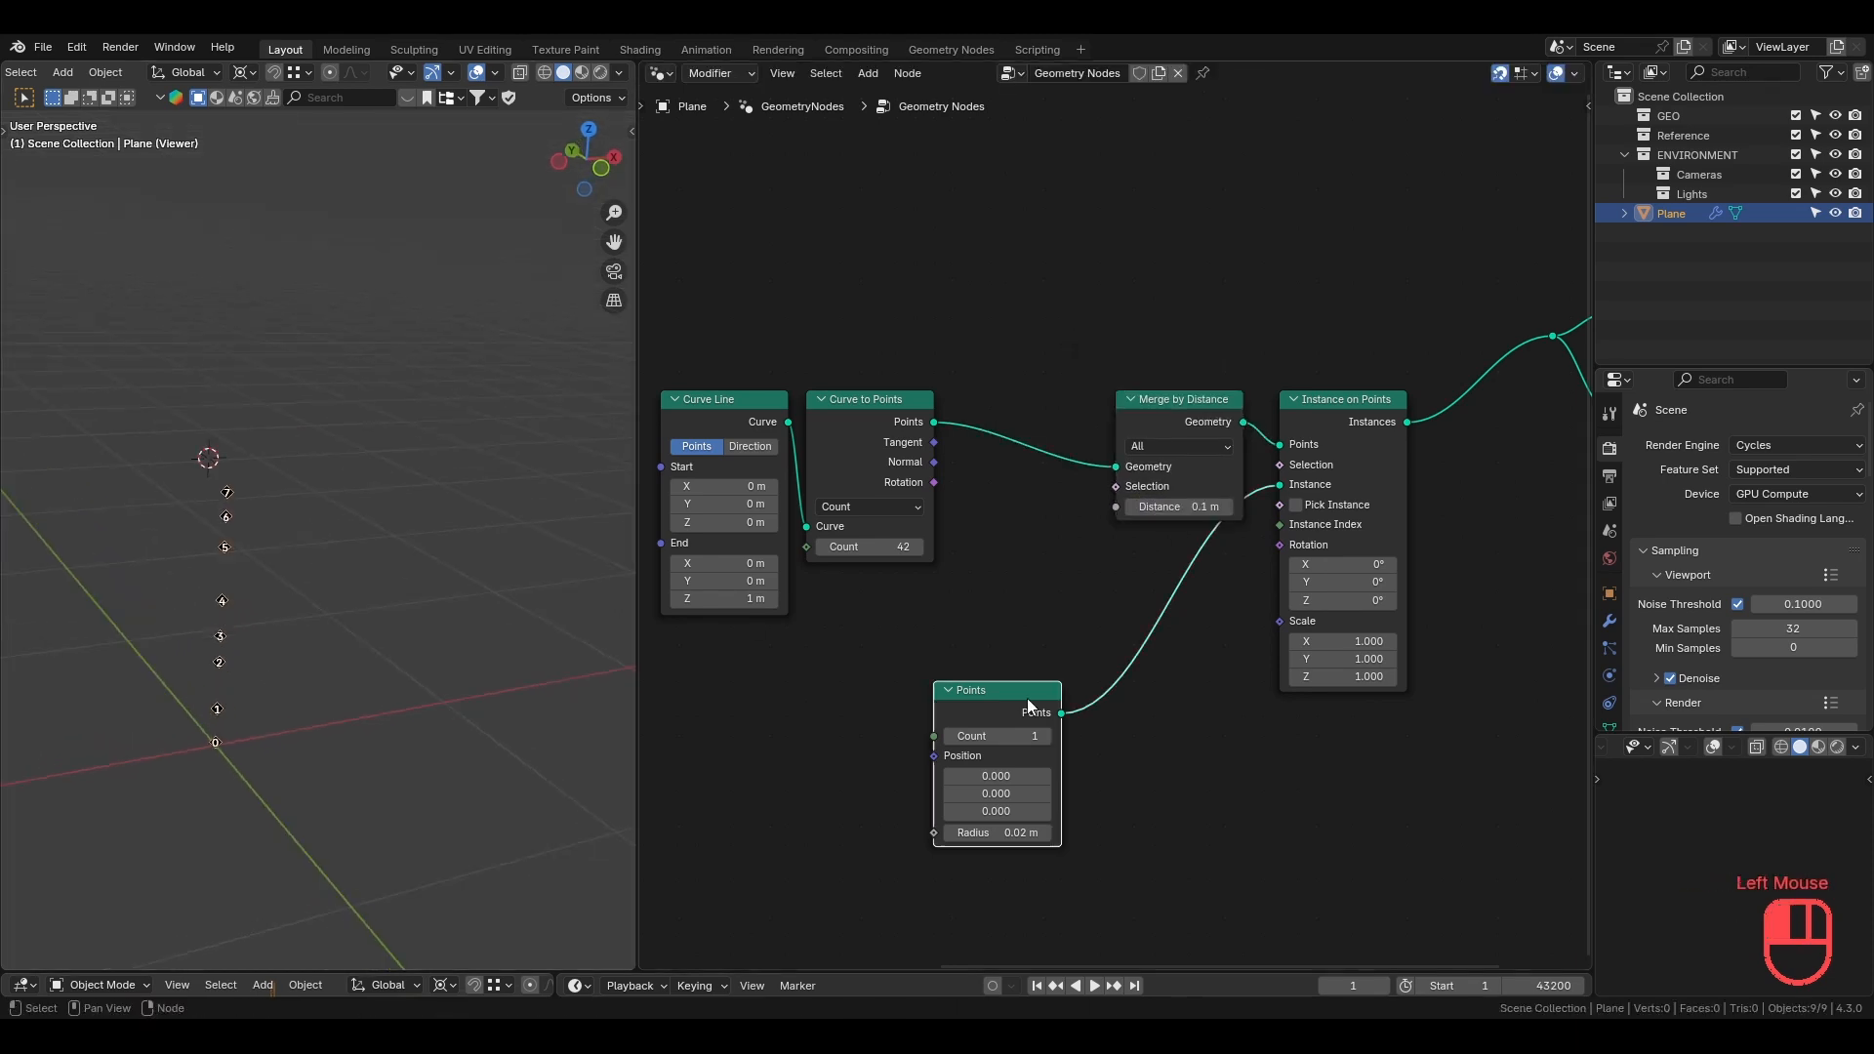
key(g)
click(1216, 559)
middle_drag(1318, 583, 1462, 540)
drag(826, 291, 1007, 557)
key(g)
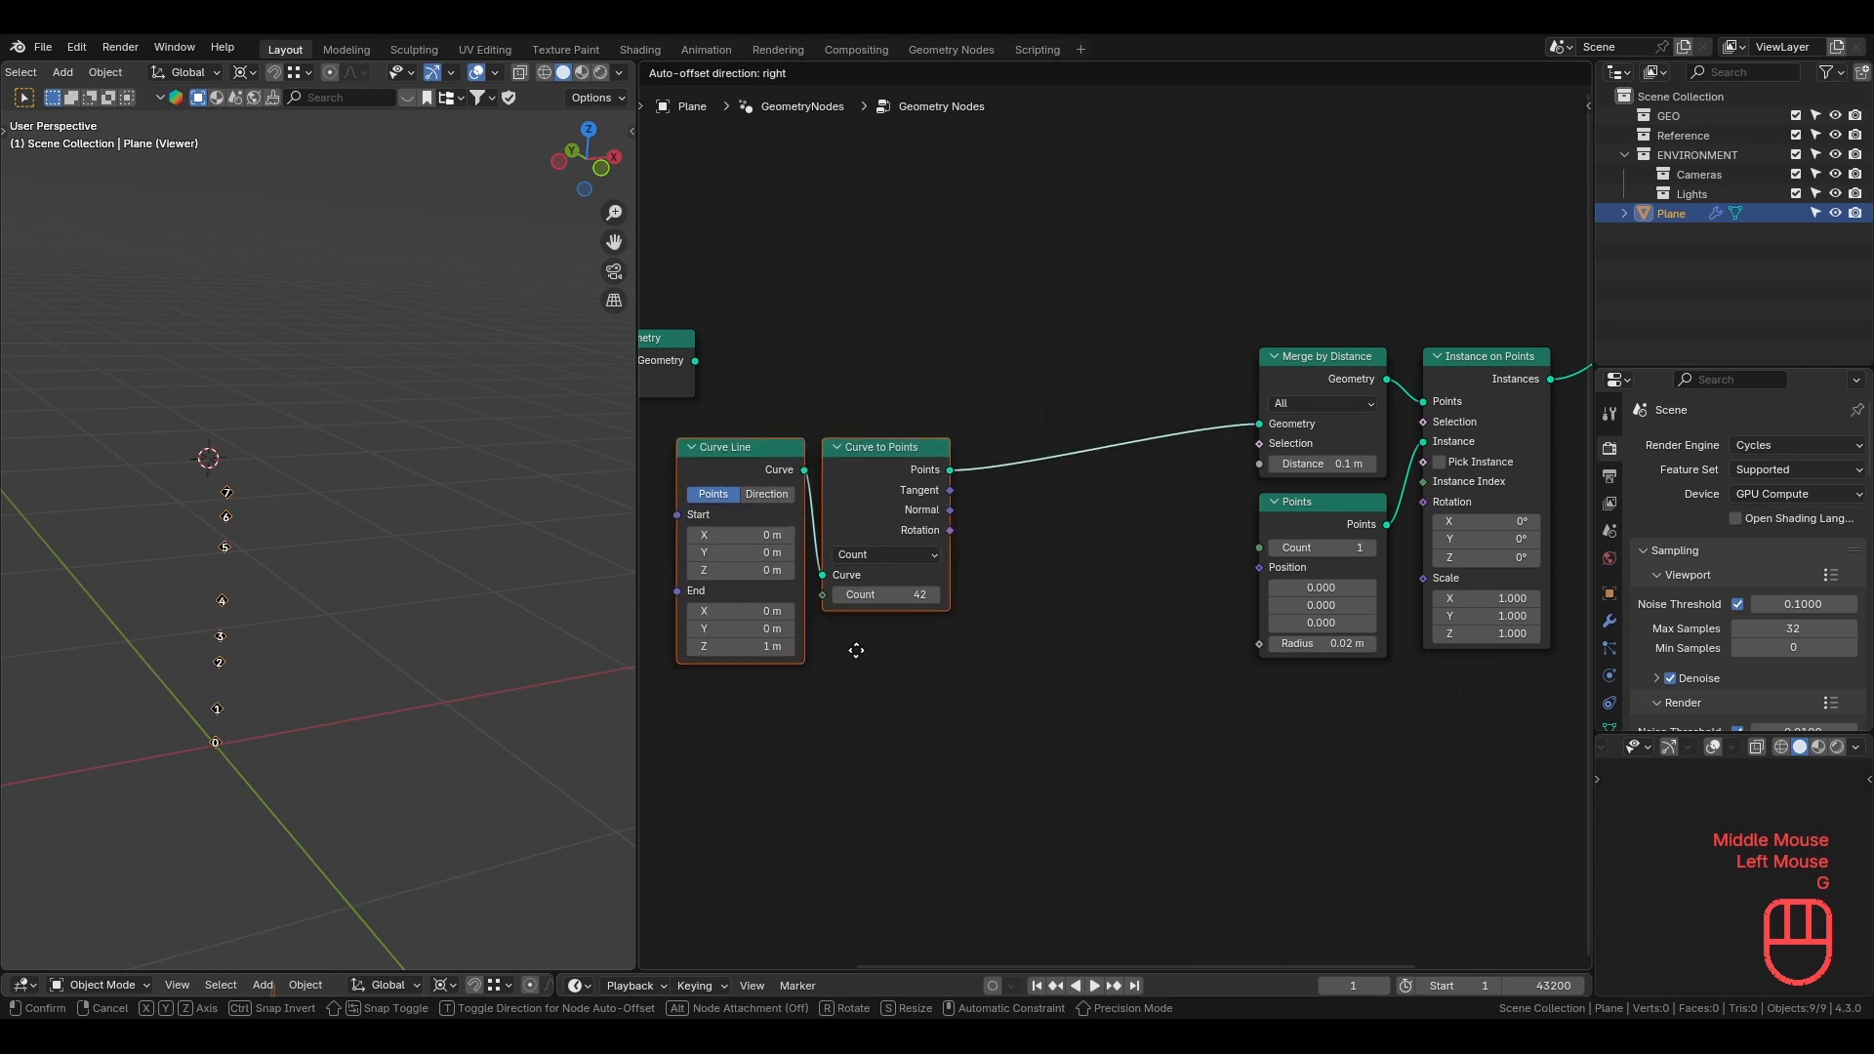
click(841, 646)
Insert a Set Position node between Curve to Points and Merge by Distance.
key(shift+a)
click(1105, 550)
text(set pos)
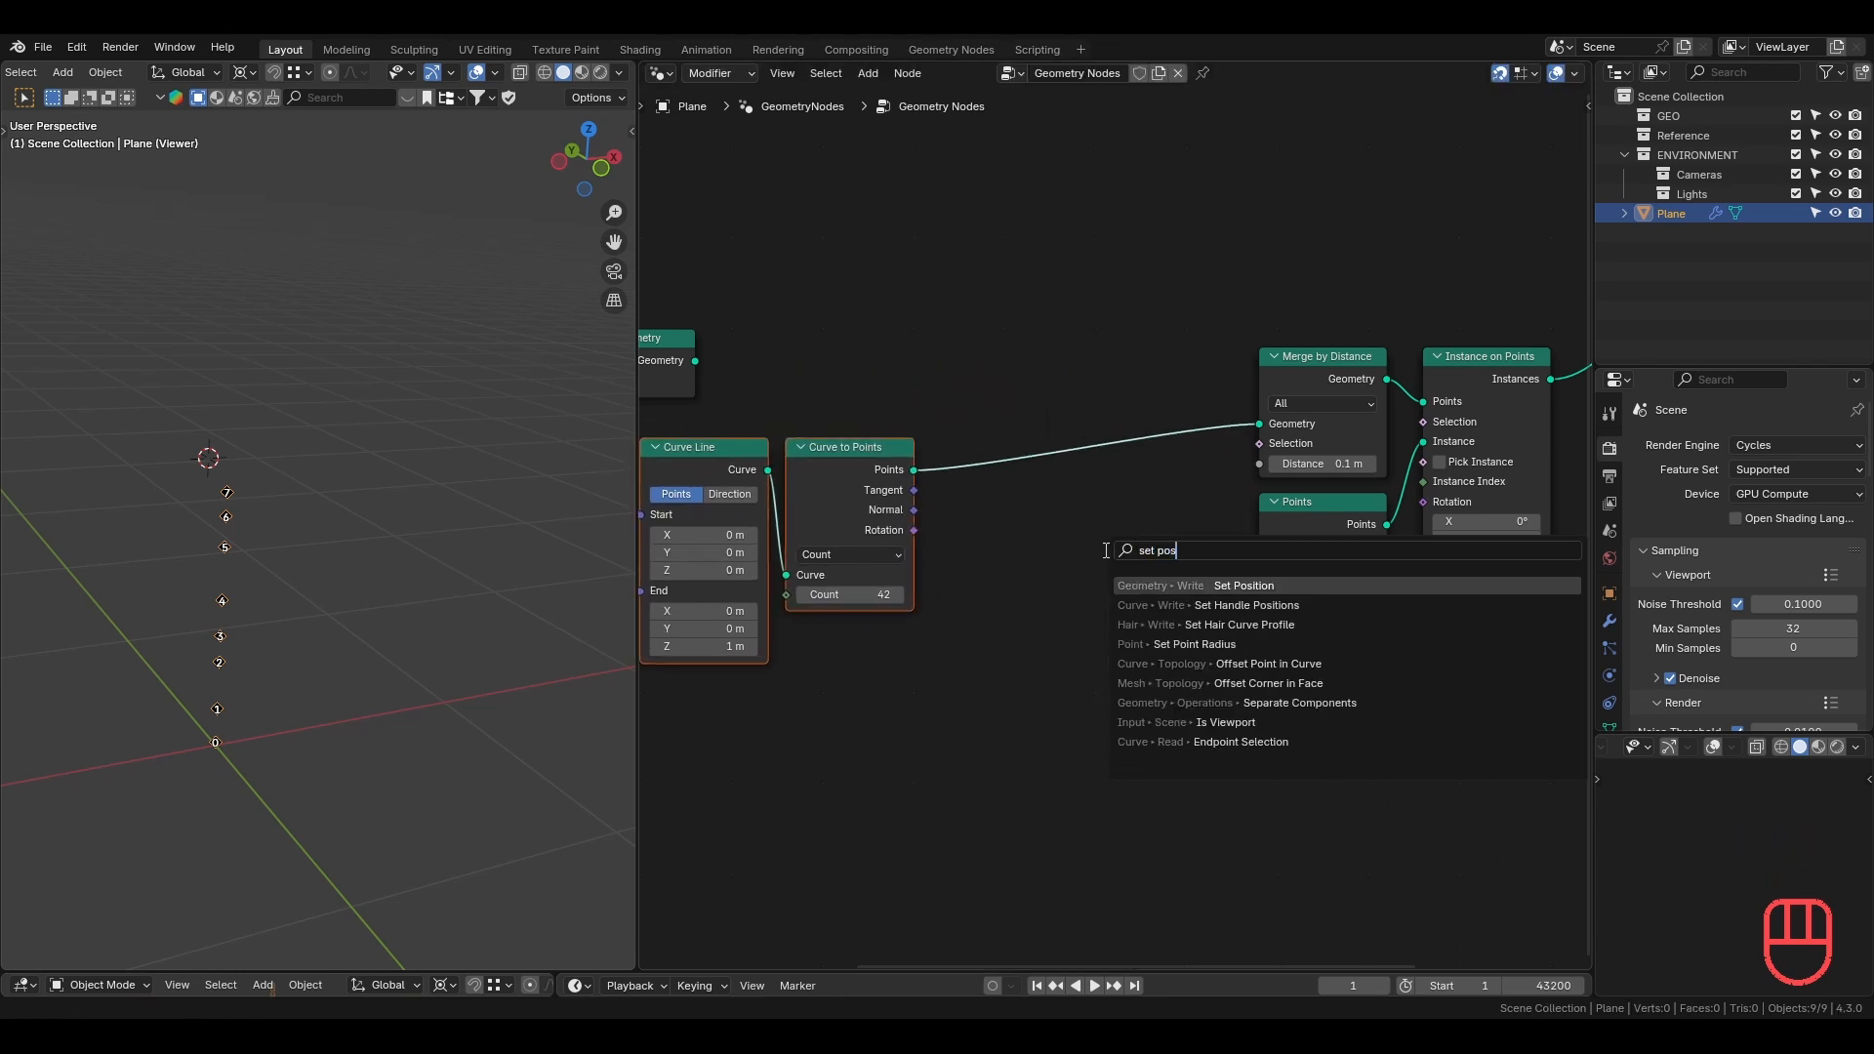
key(Return)
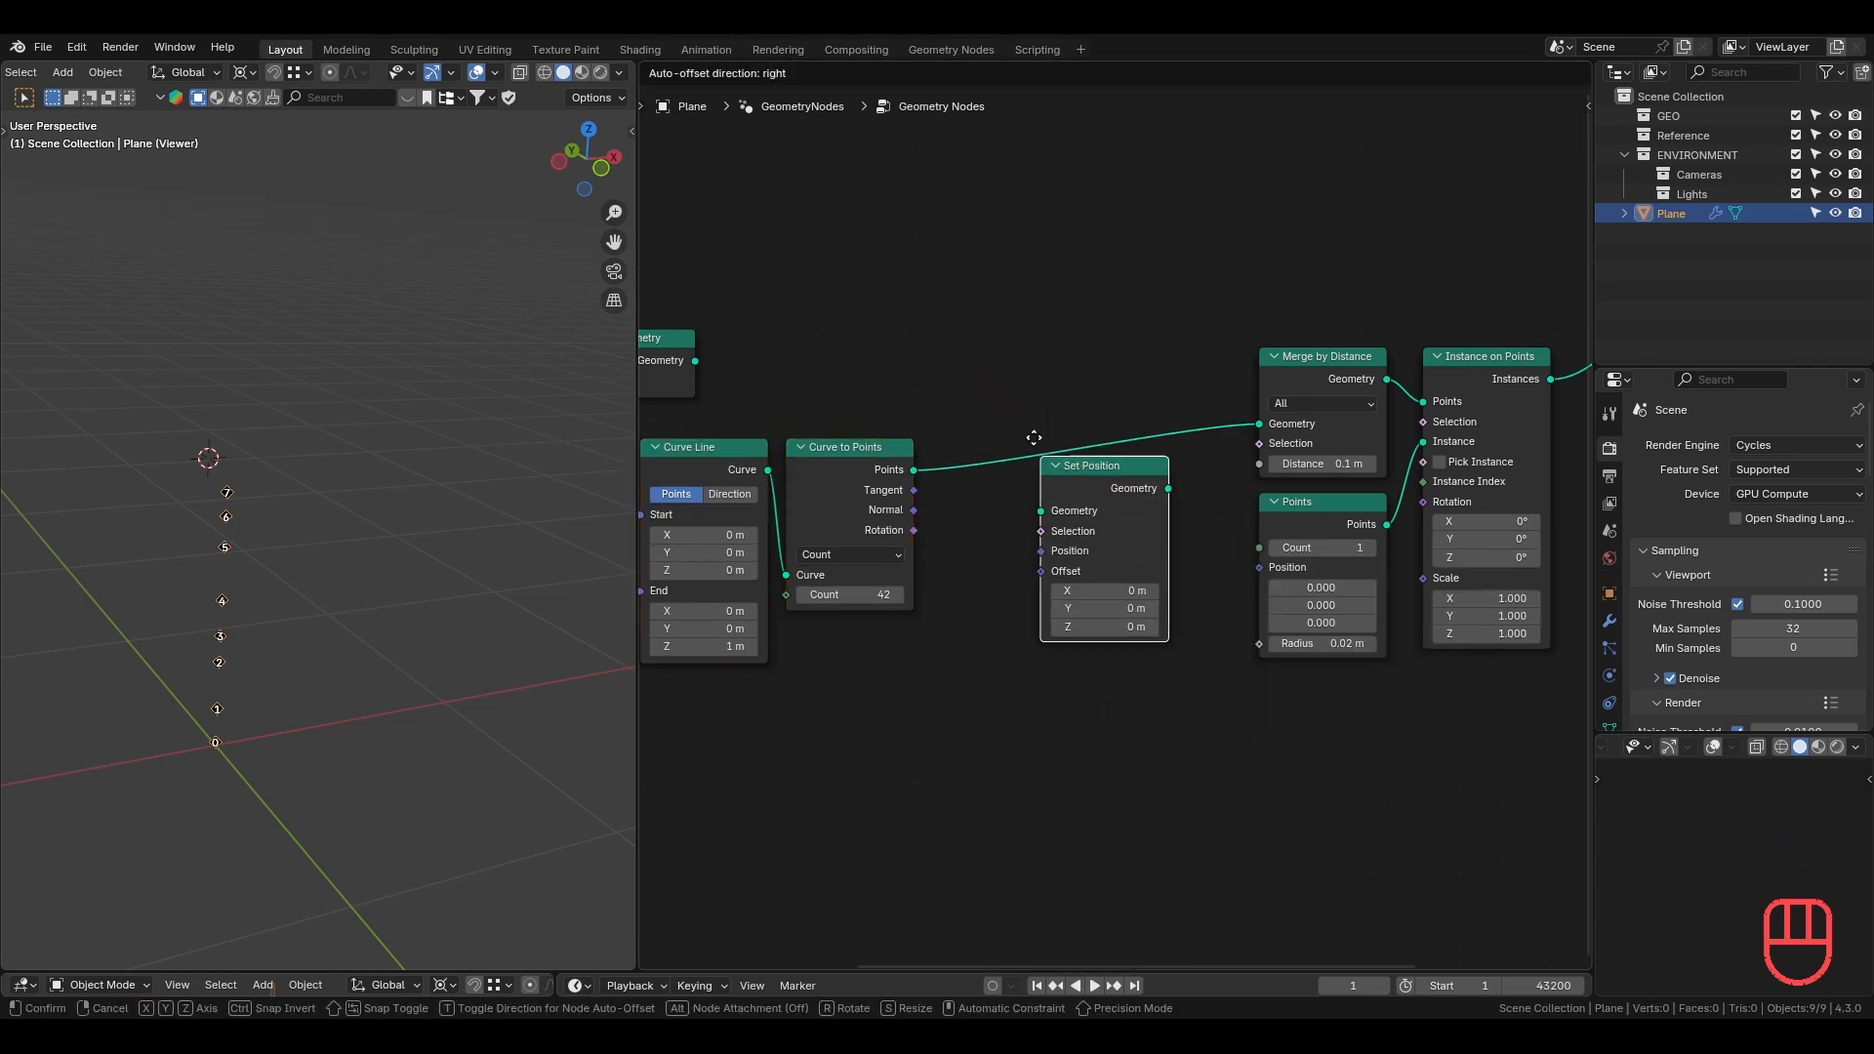
click(1023, 436)
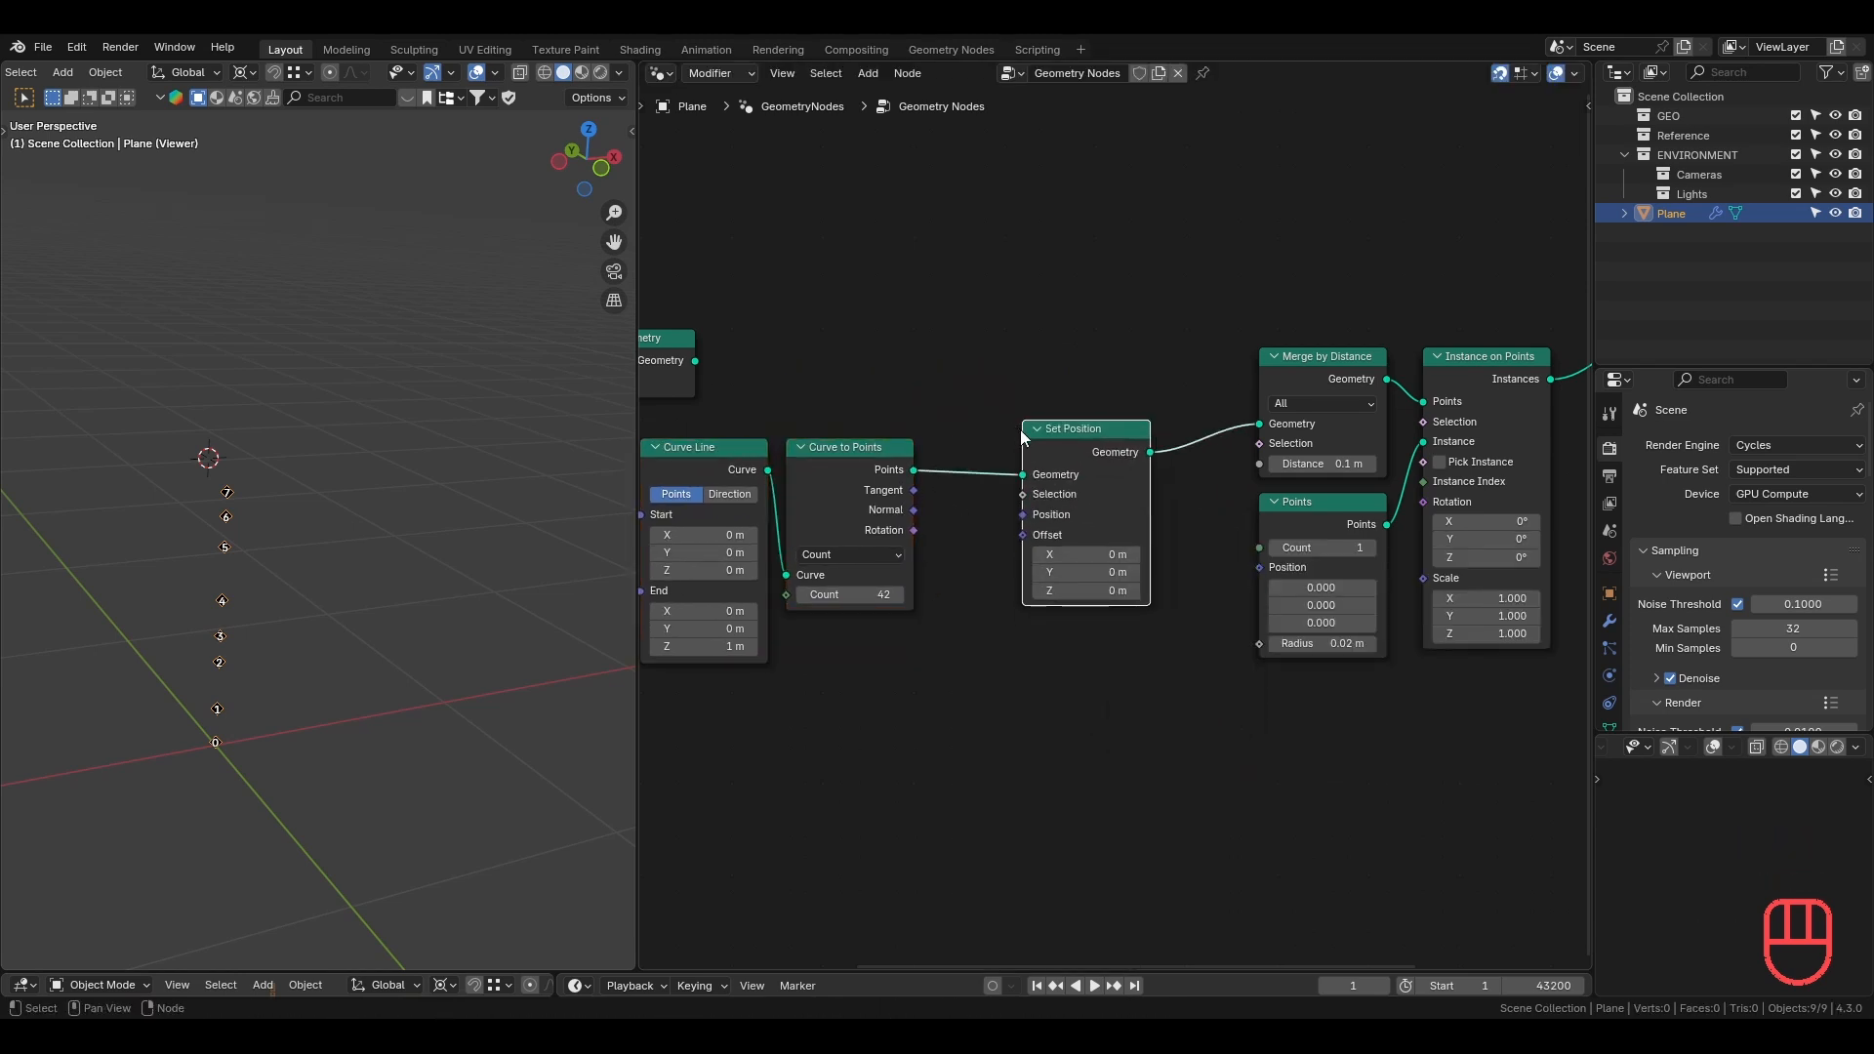
Try a uniform offset on the Set Position node and reset its X, Y and Z offset to 0 m.
drag(1073, 554, 1044, 591)
double_click(1091, 554)
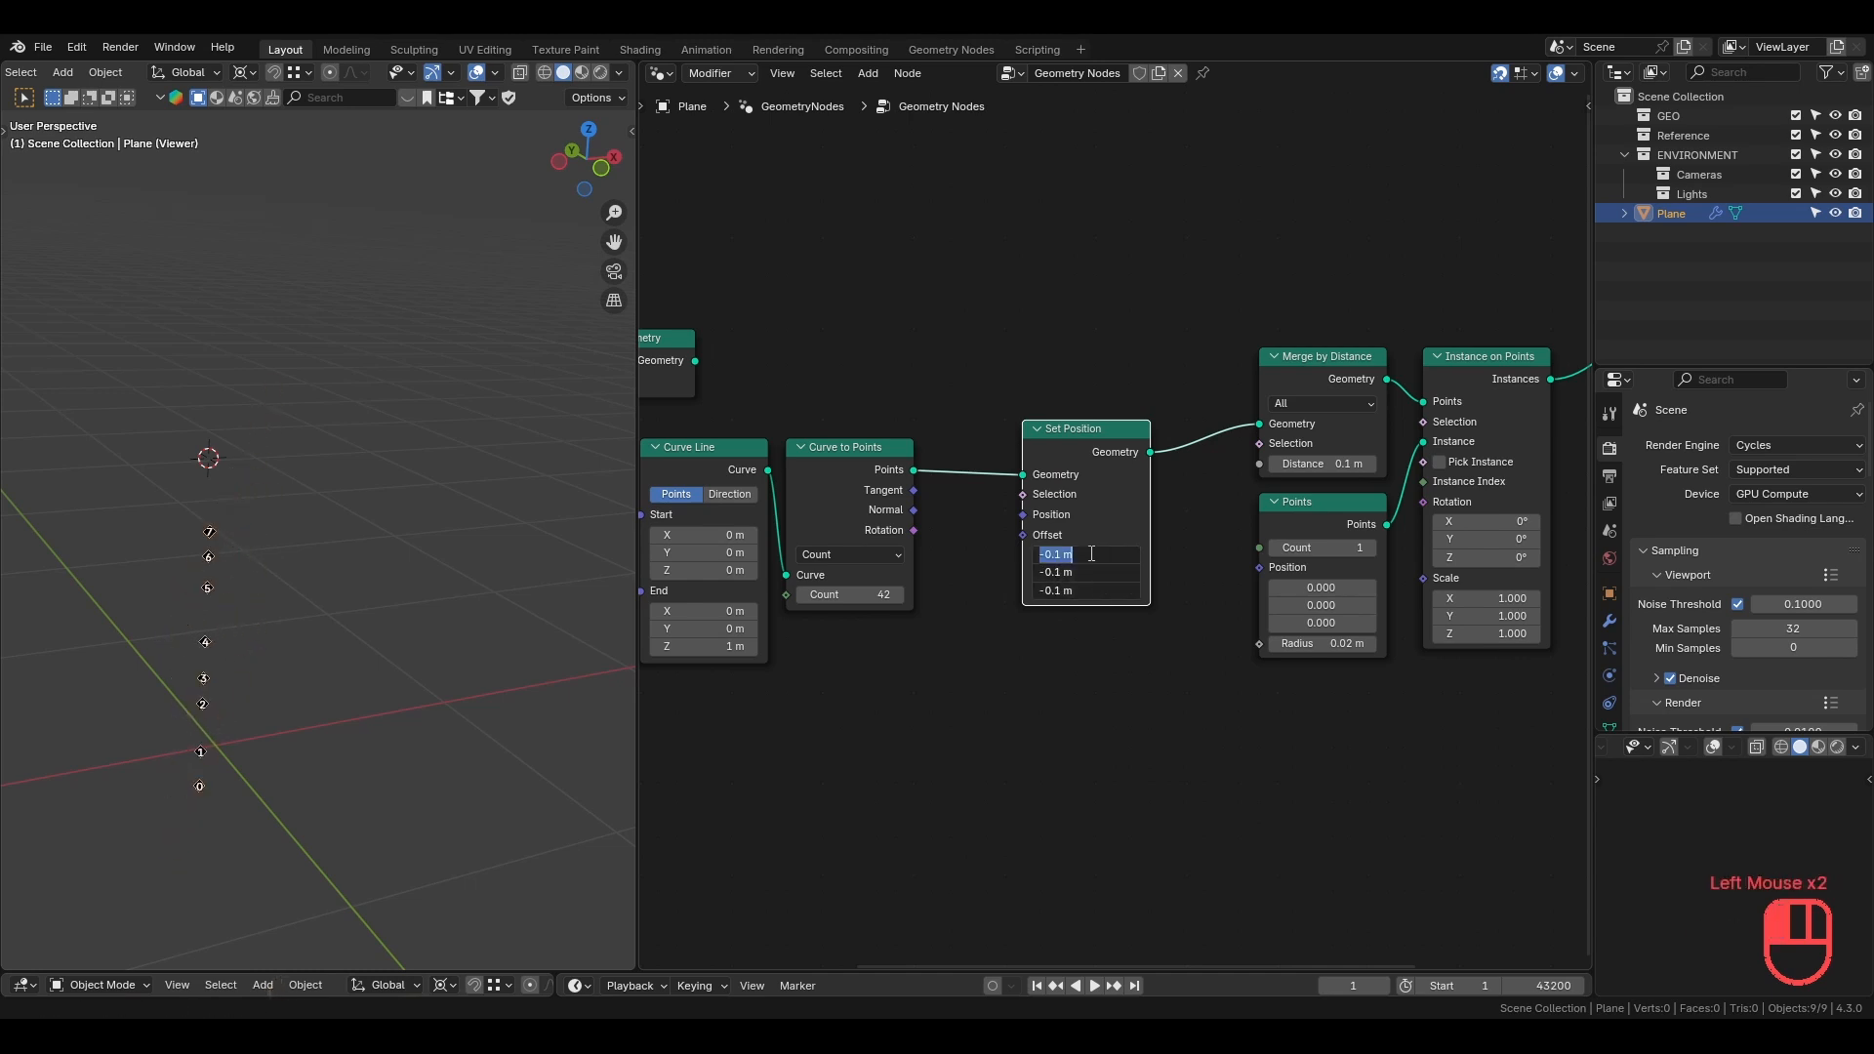
key(Return)
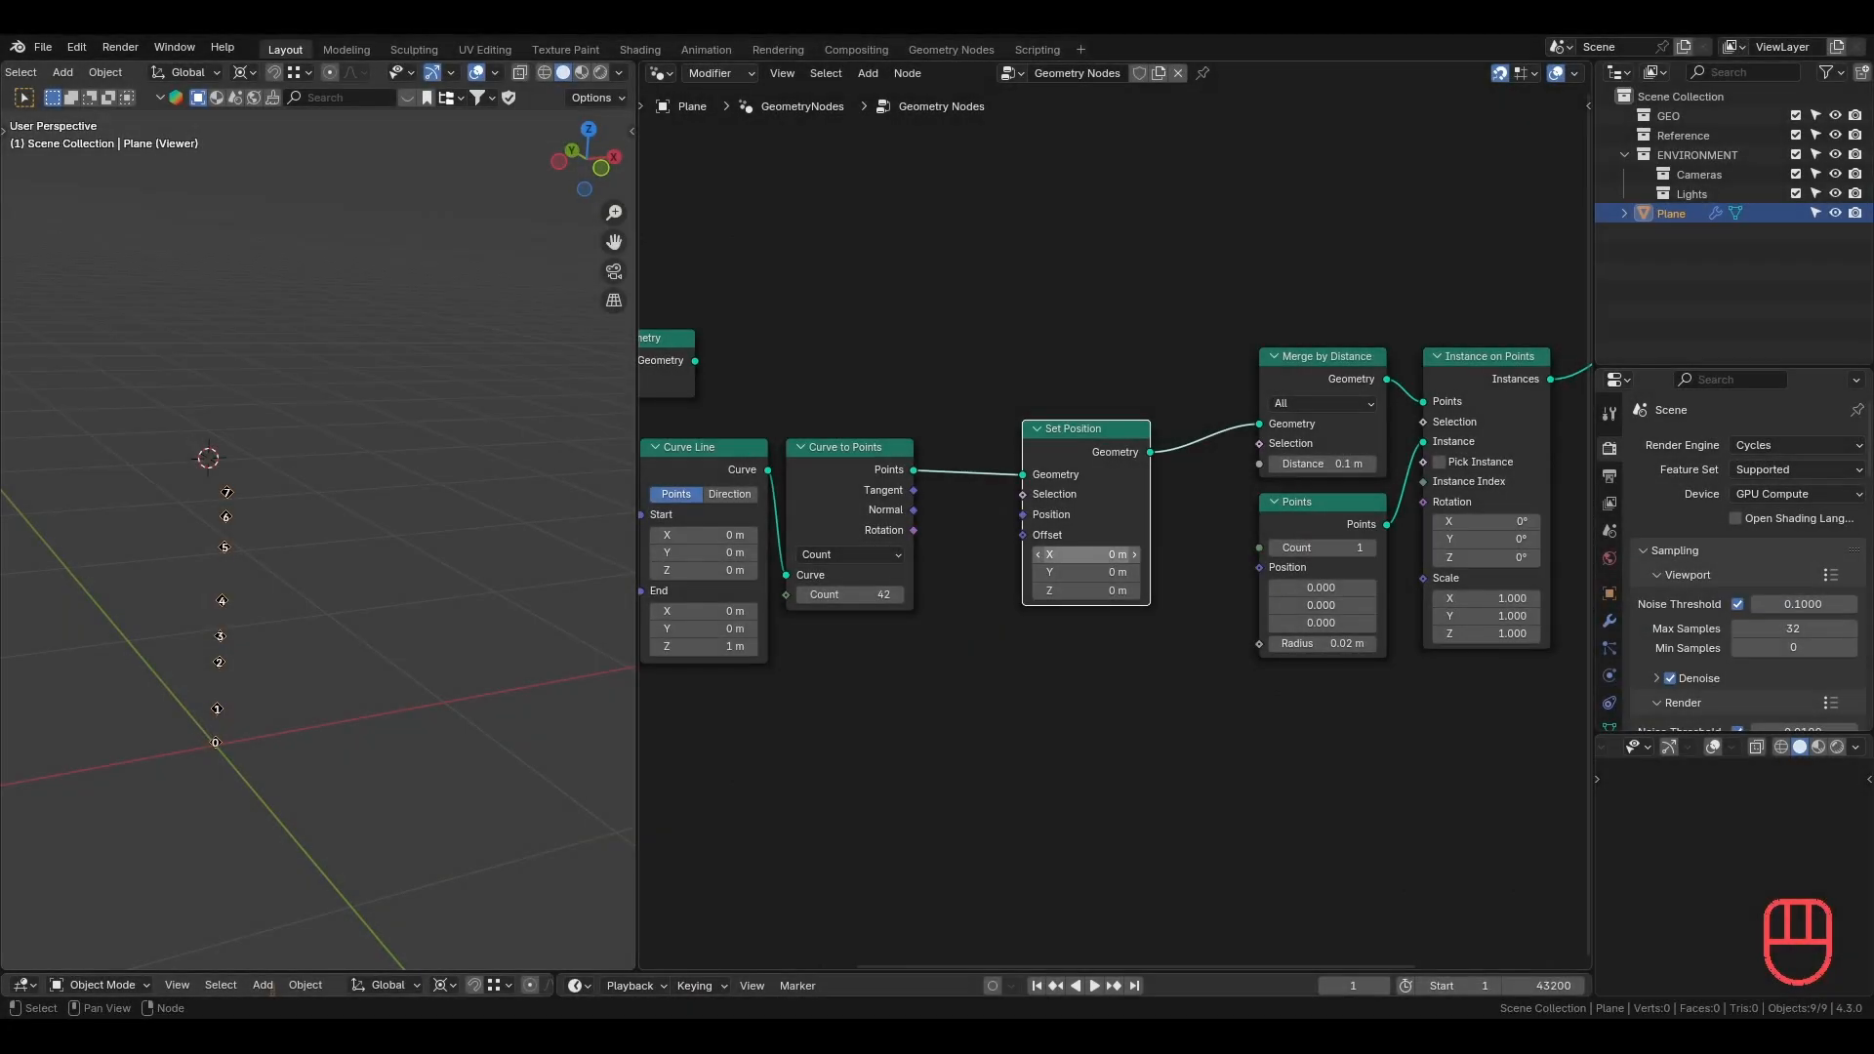
Add a Random Value node below Curve to Points, feeding its value into Set Position's Offset.
drag(1022, 535, 974, 699)
text(ra)
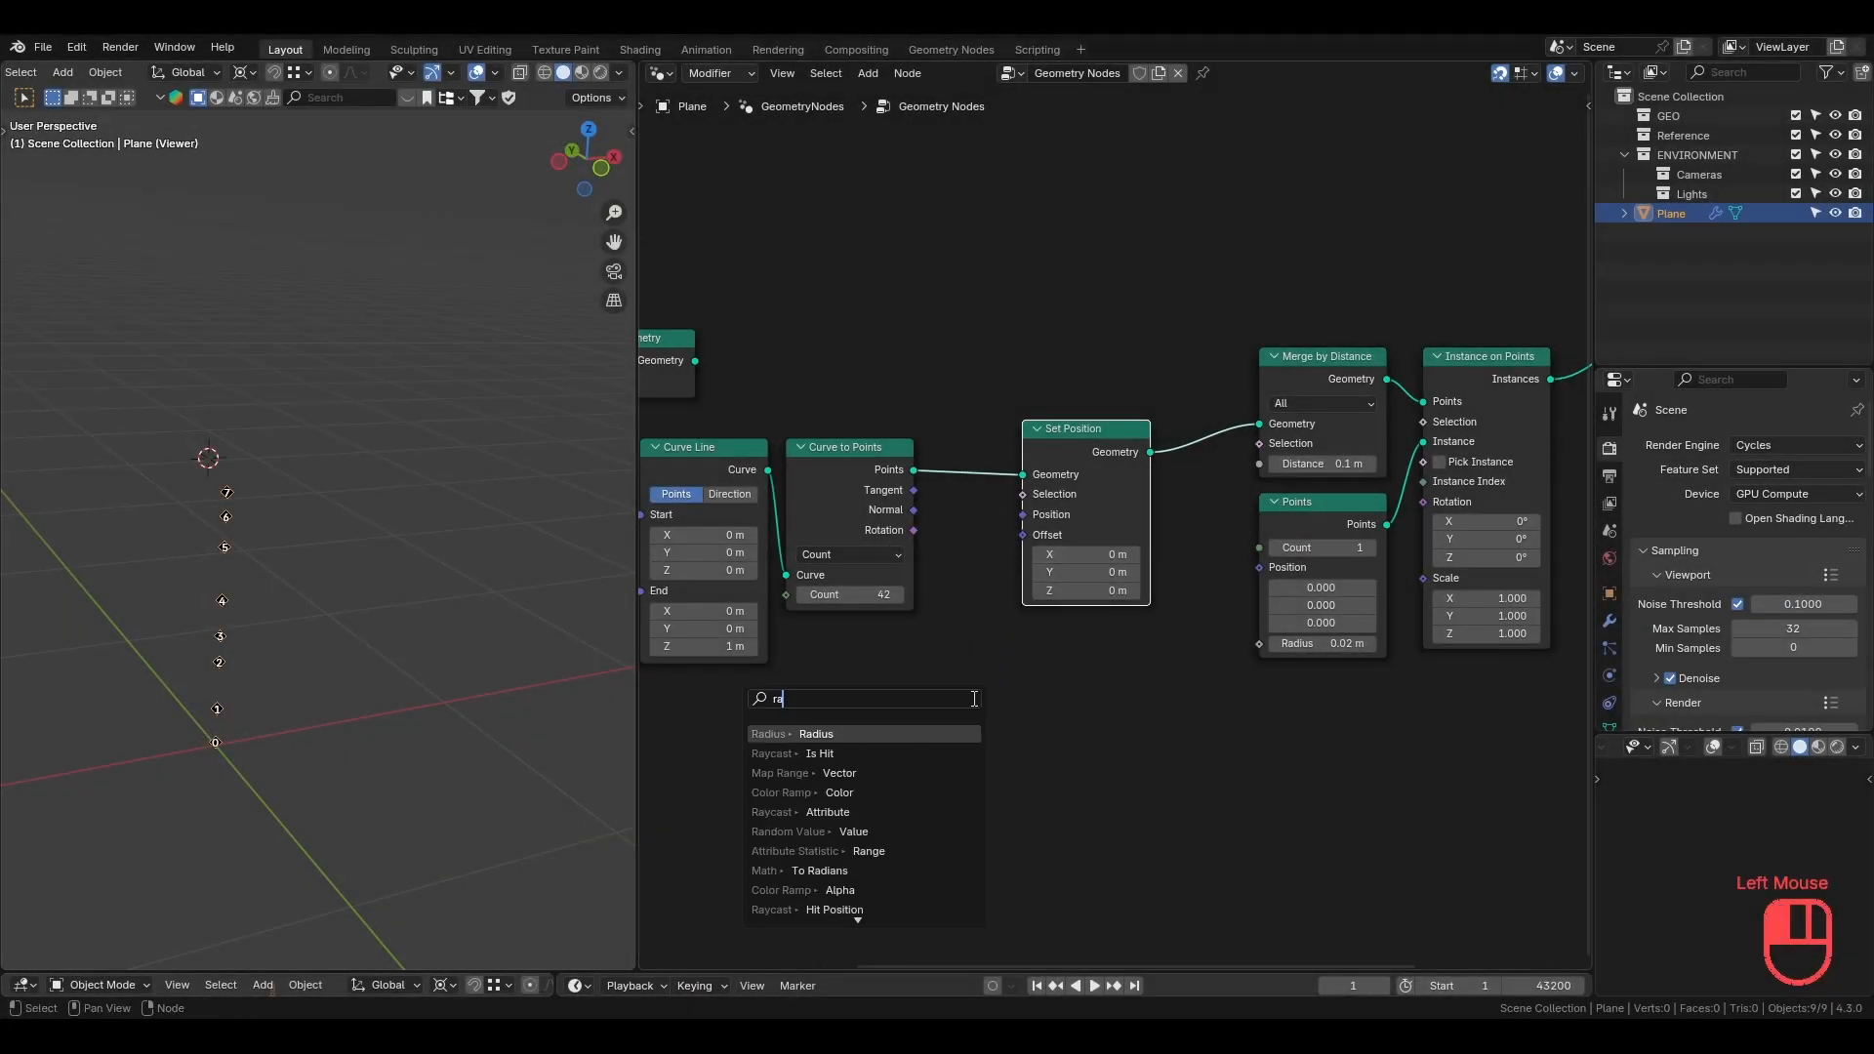
text(nd)
click(952, 733)
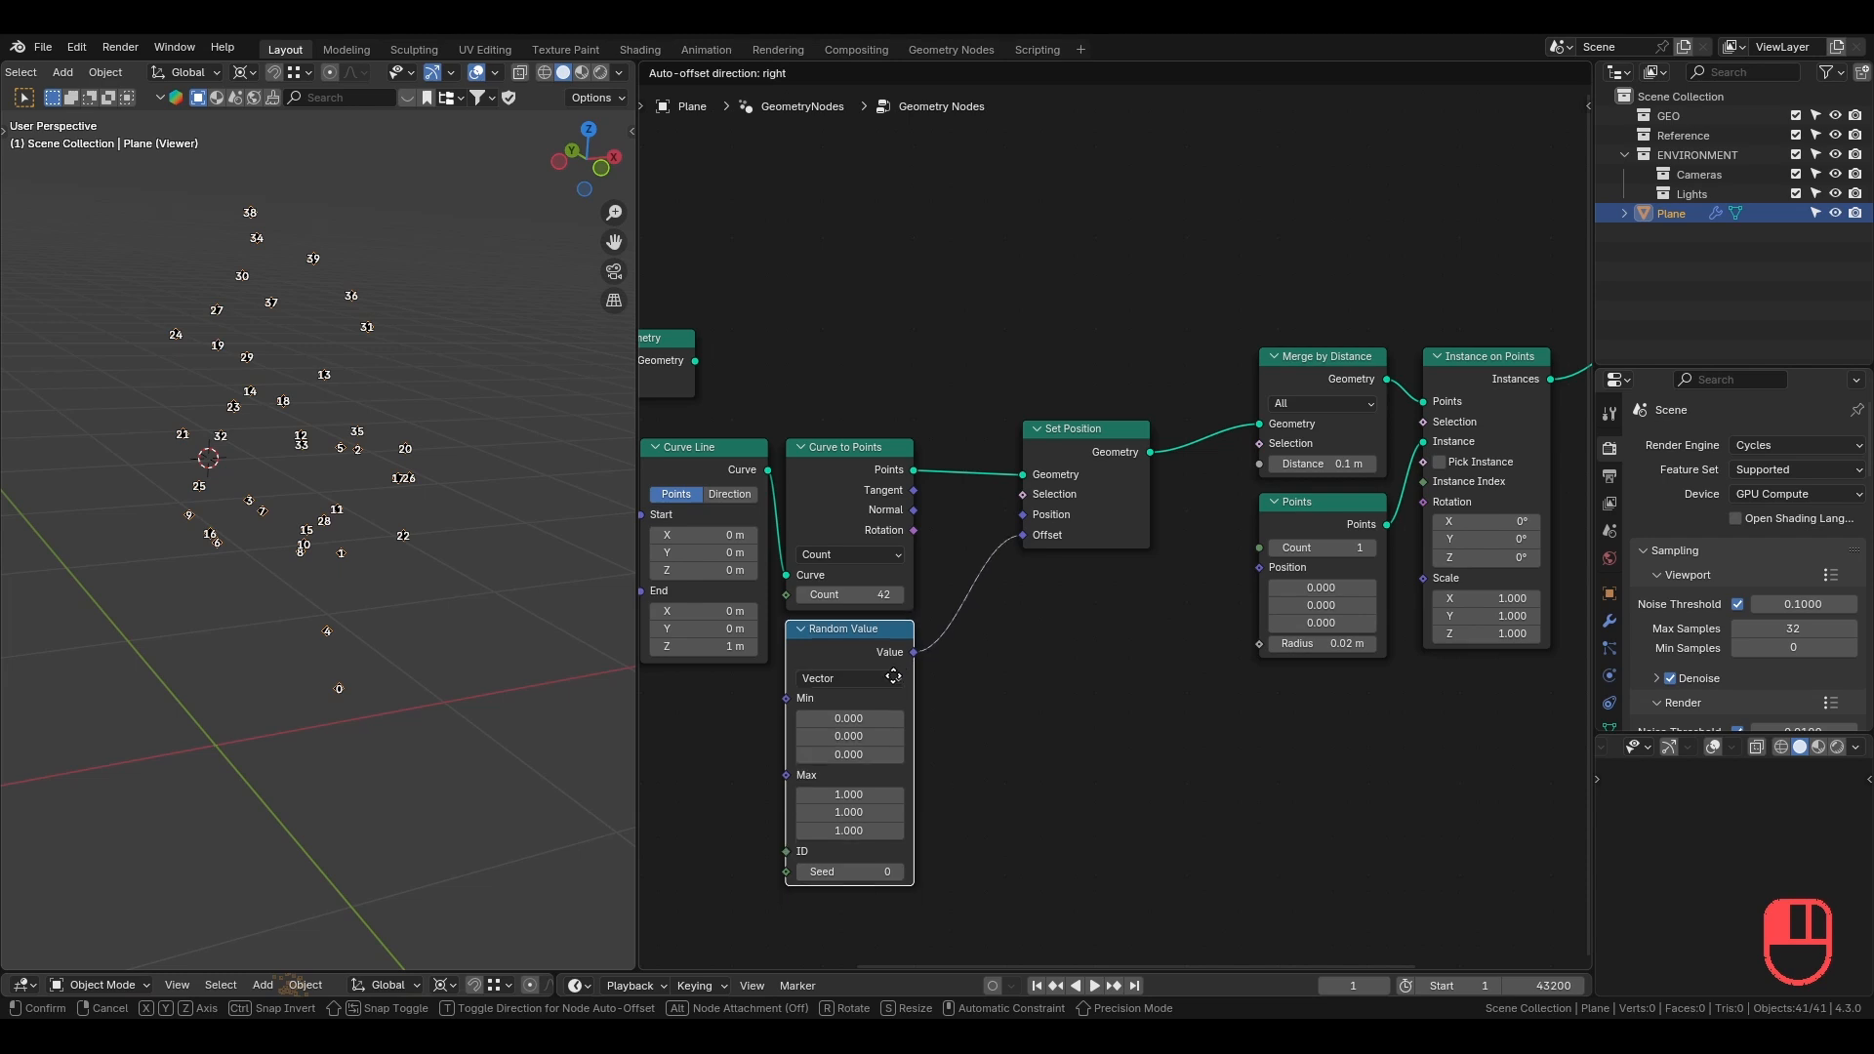
click(891, 673)
Switch the Random Value node to Float with a minimum of -0.1 and a maximum of 0.1.
mouse_move(532, 586)
middle_down()
mouse_move(511, 572)
mouse_move(546, 596)
middle_up()
click(850, 678)
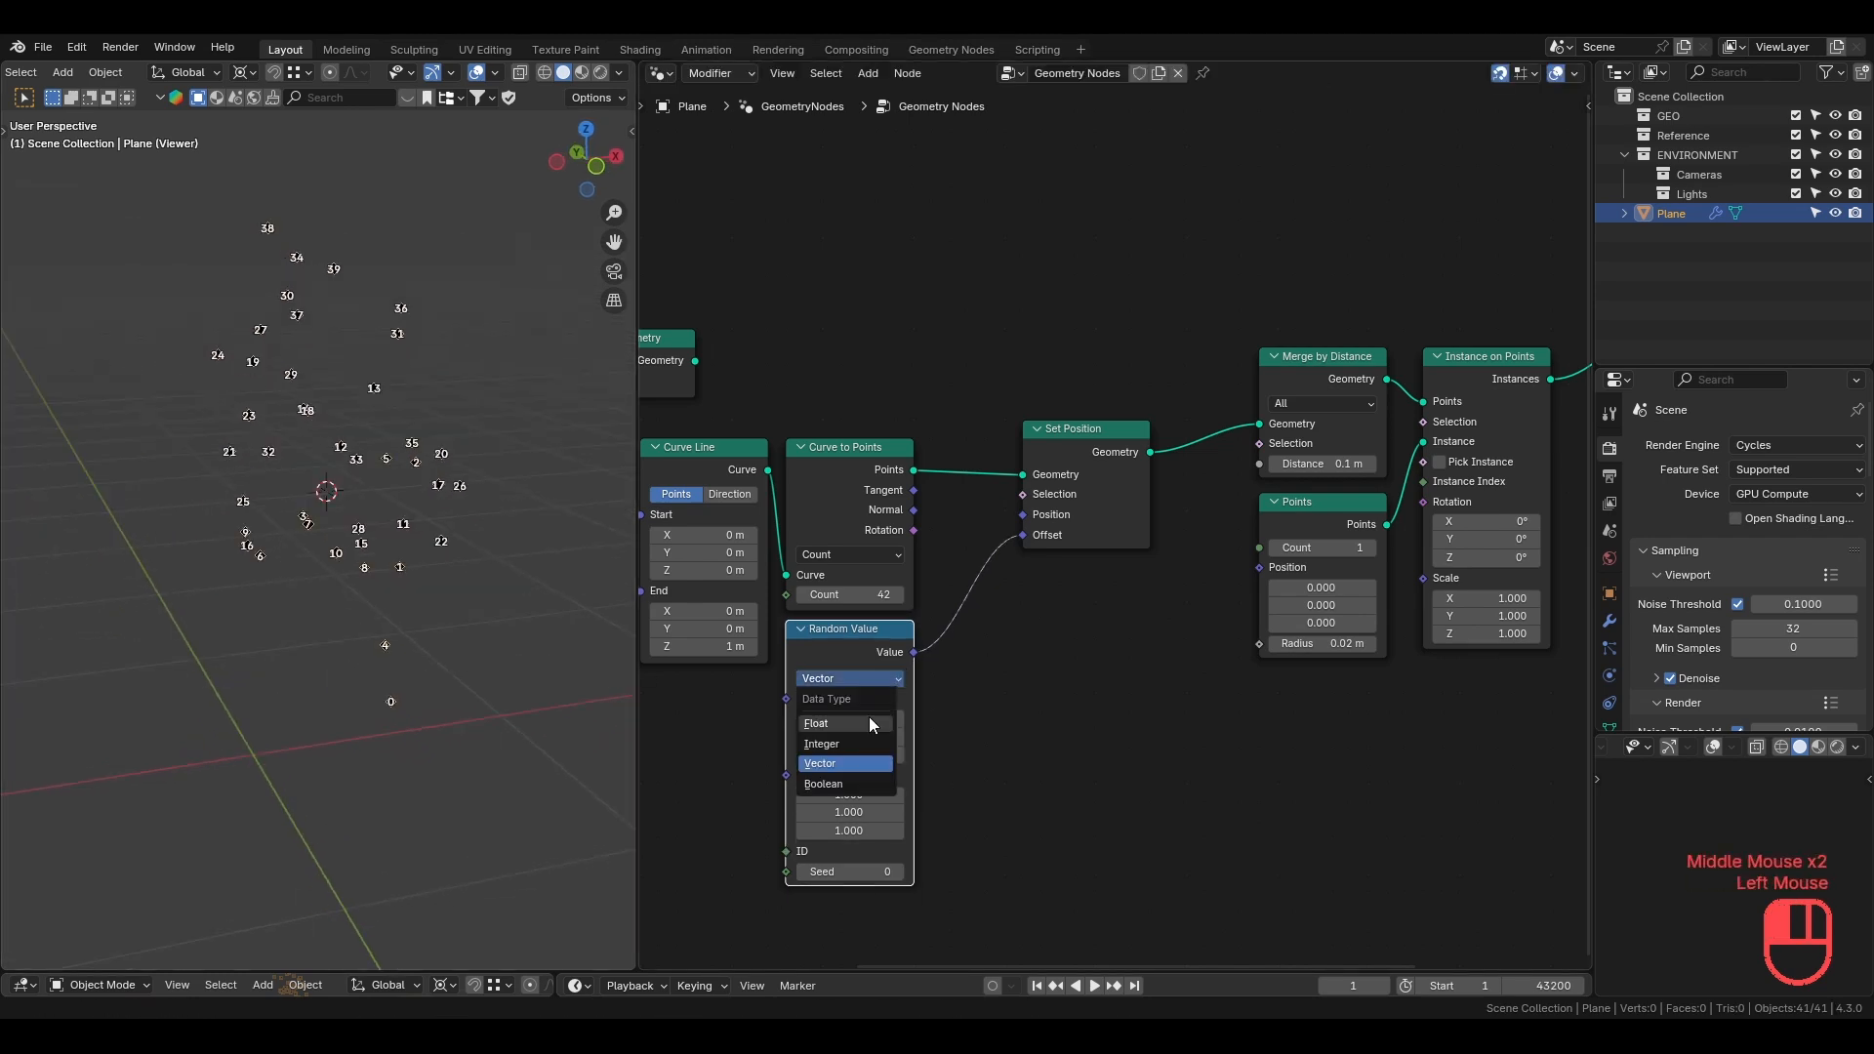
click(869, 717)
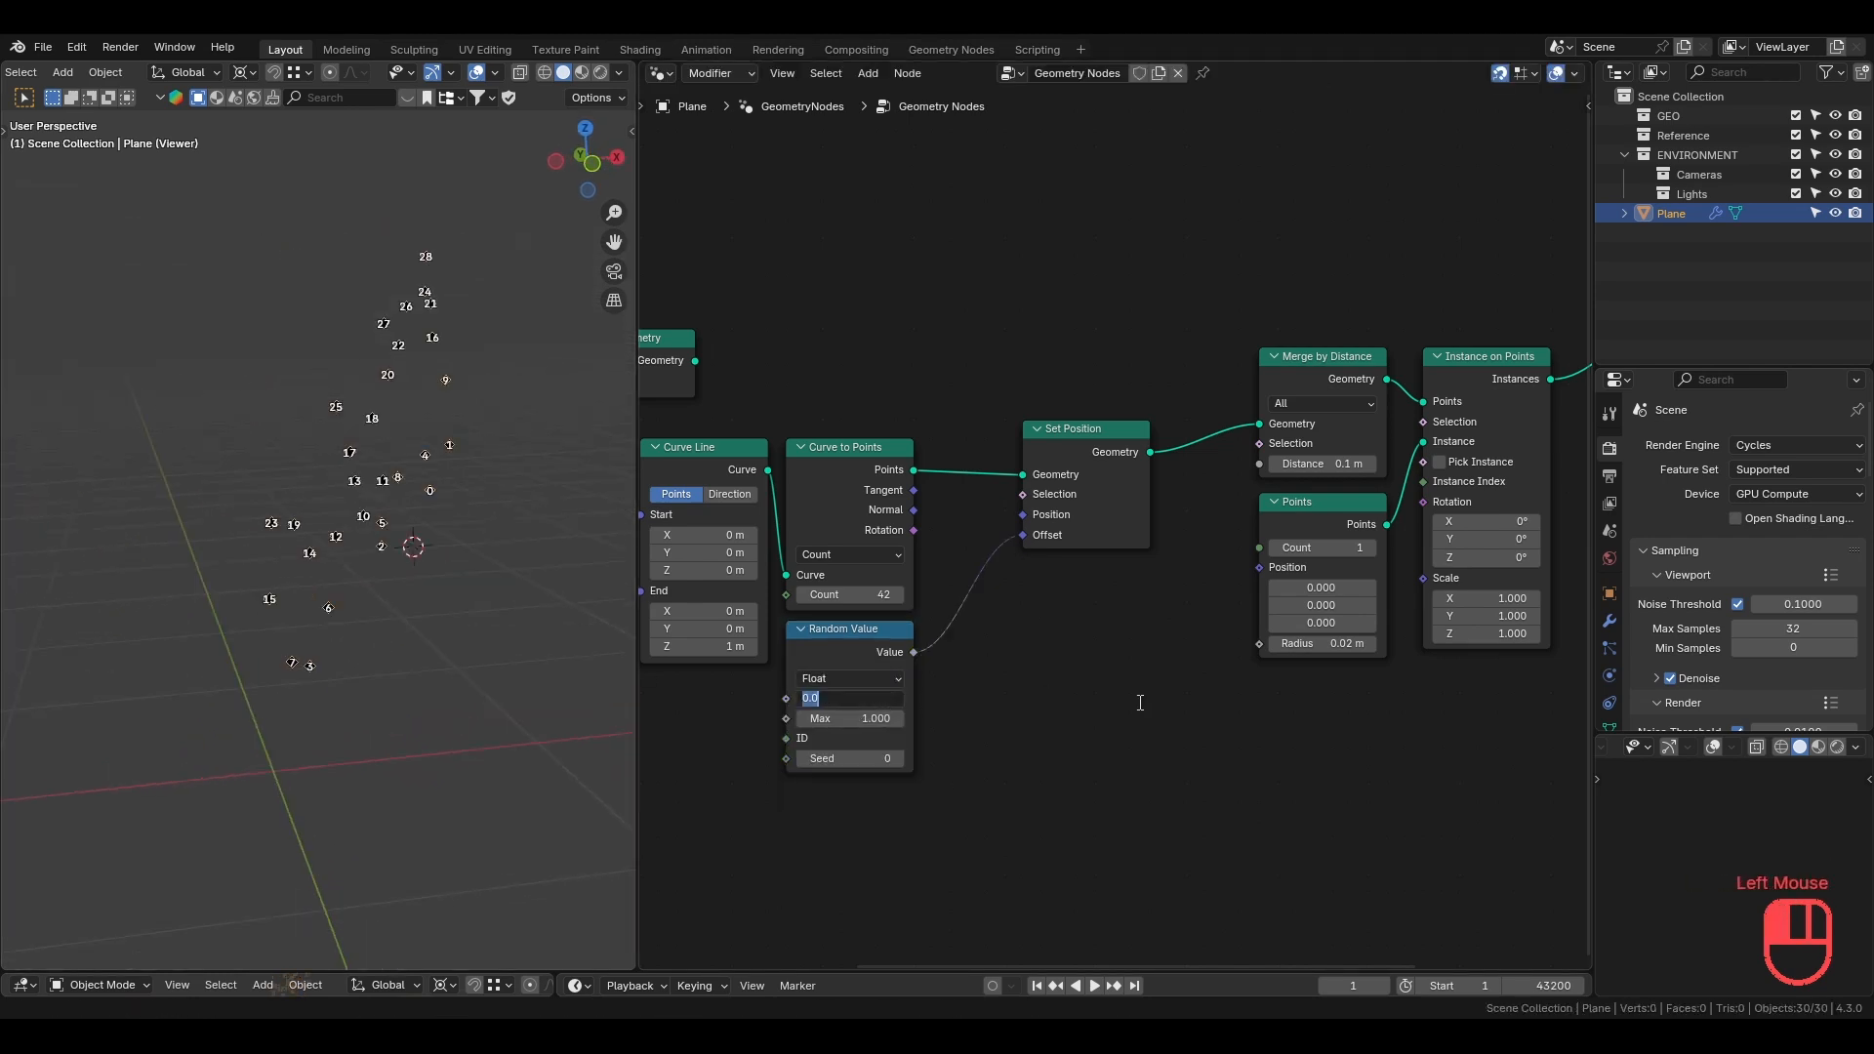
text(1)
key(Tab)
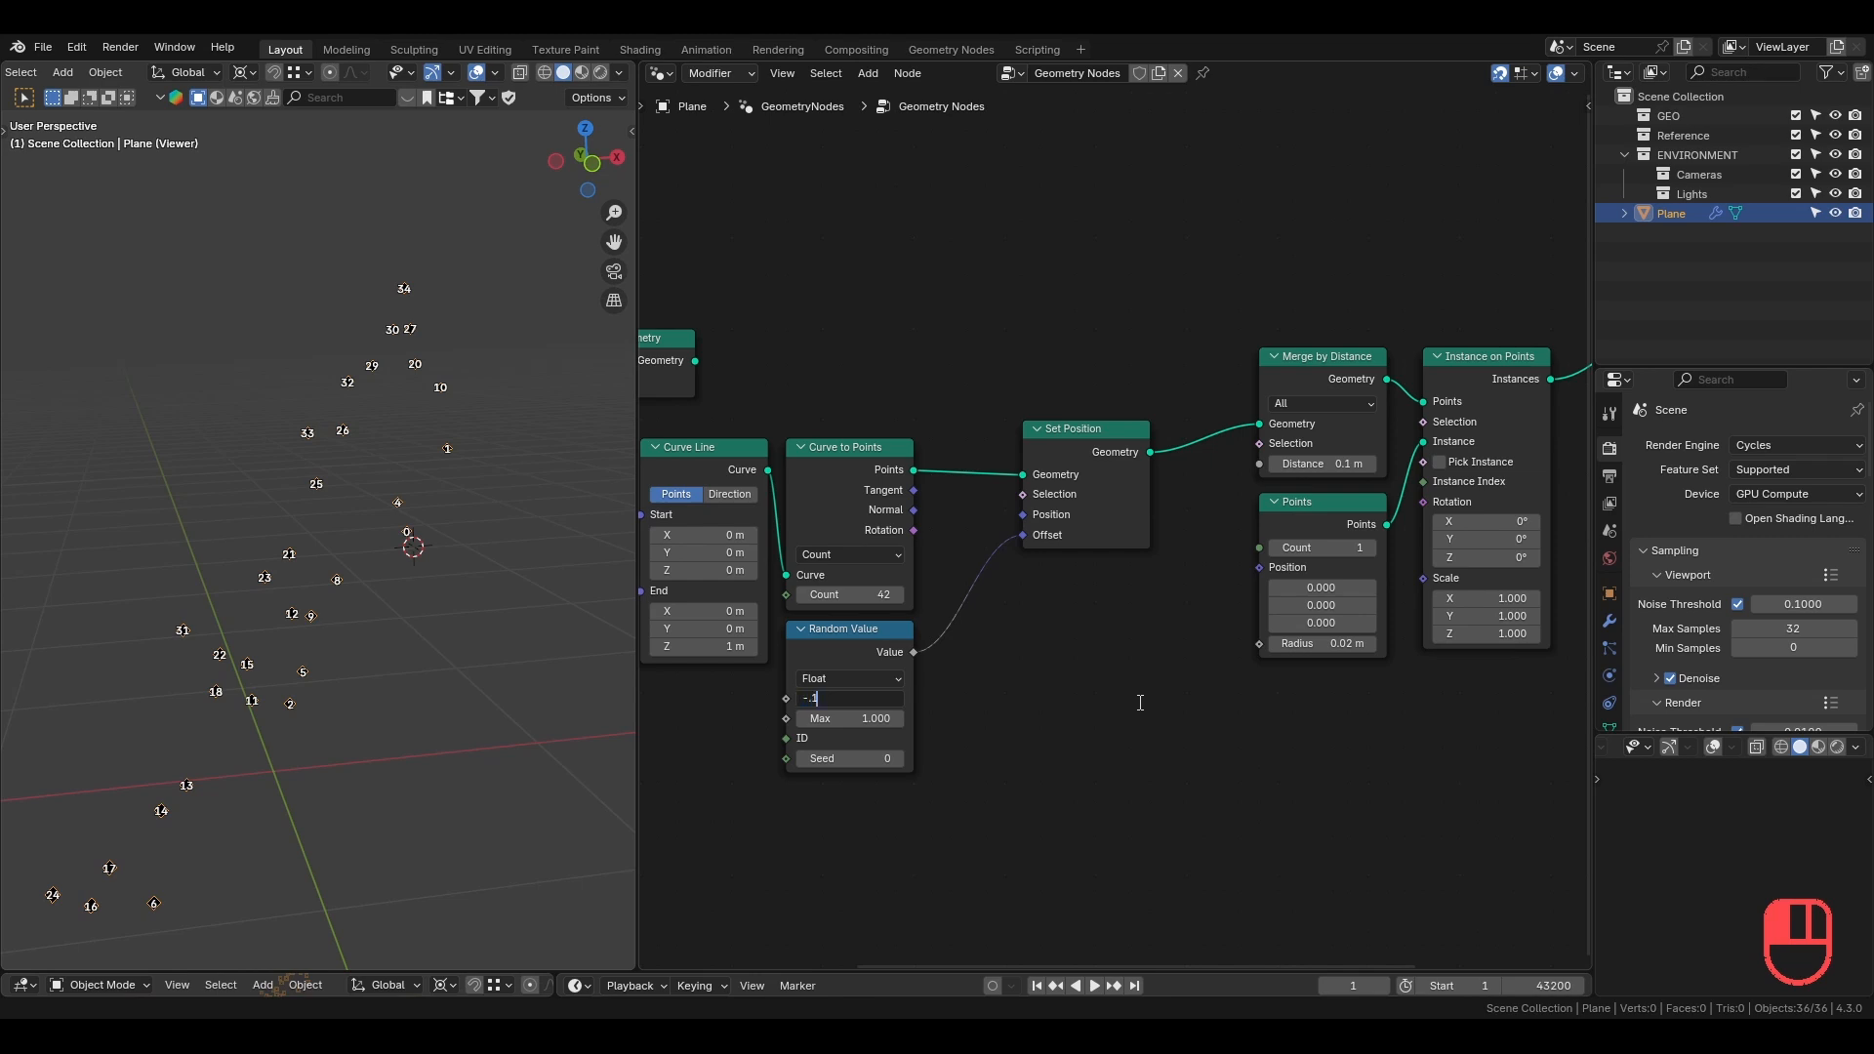
key(Tab)
key(Return)
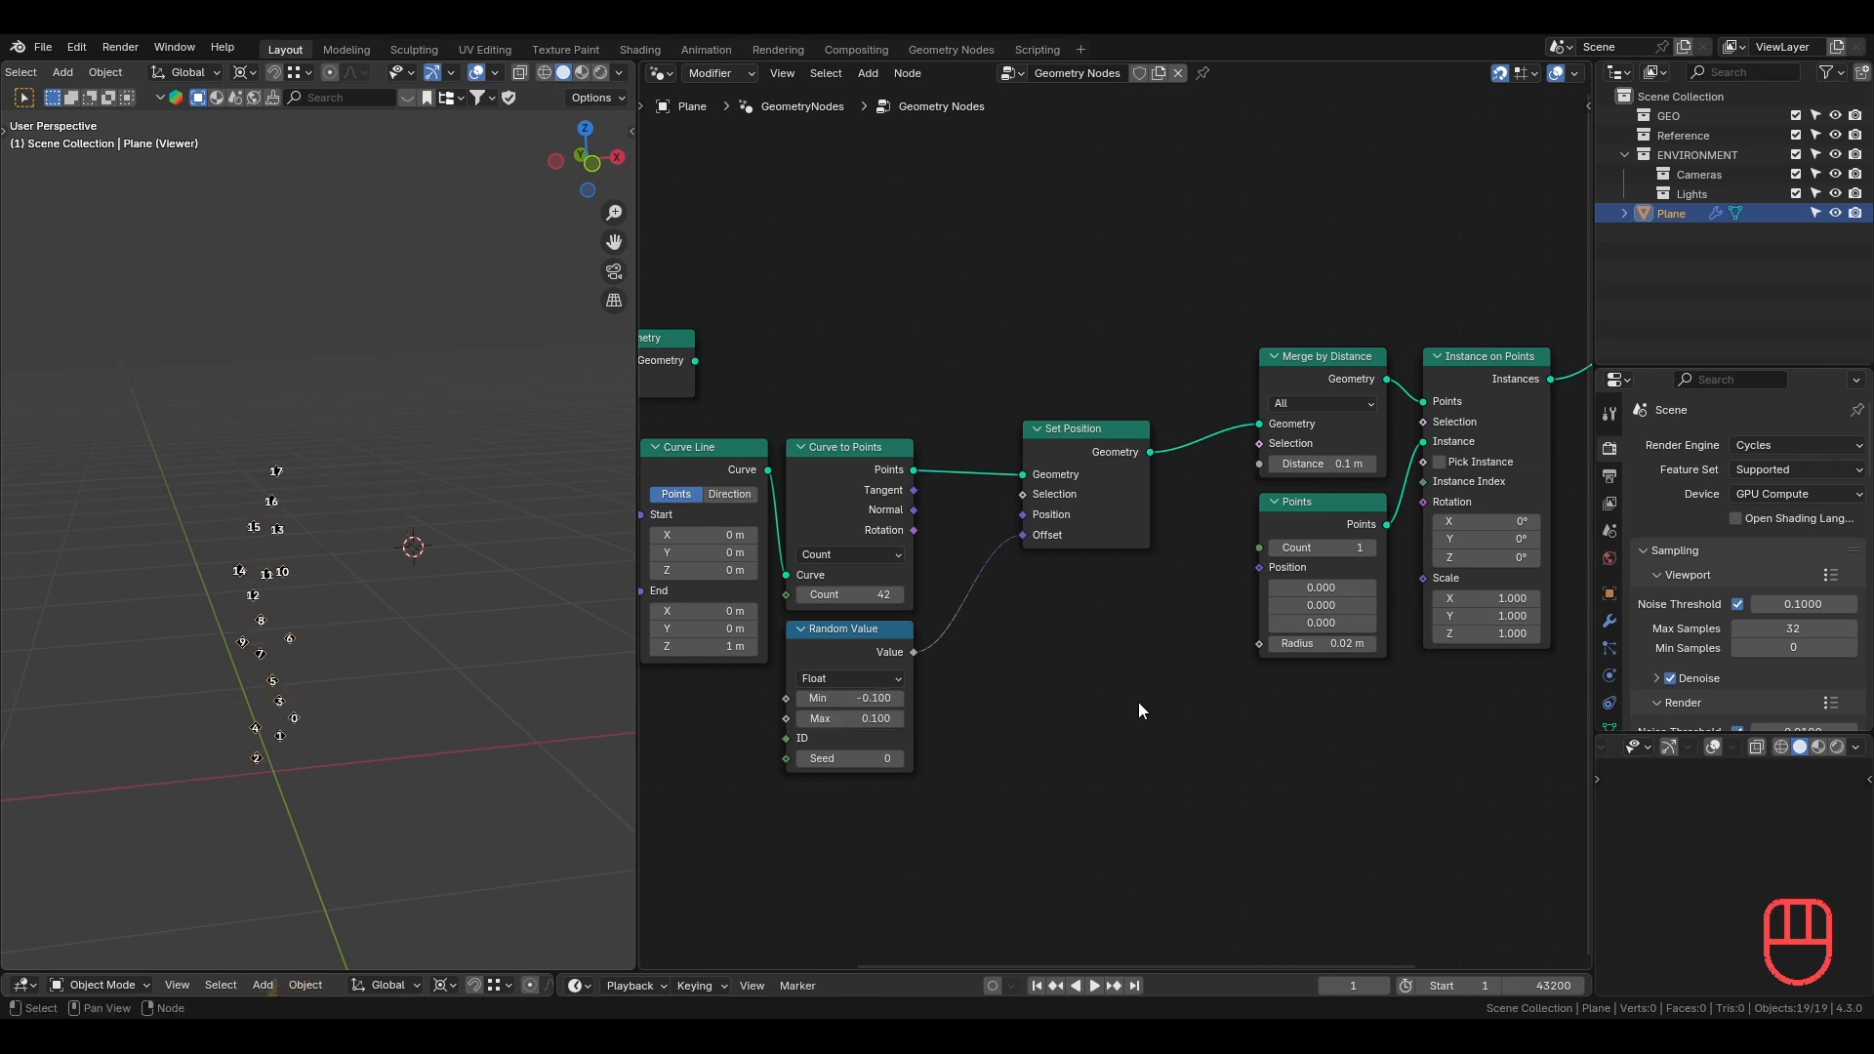
Add a Combine XYZ node and connect its Vector to Set Position's Offset in place of the Random Value link.
middle_drag(332, 688, 364, 557)
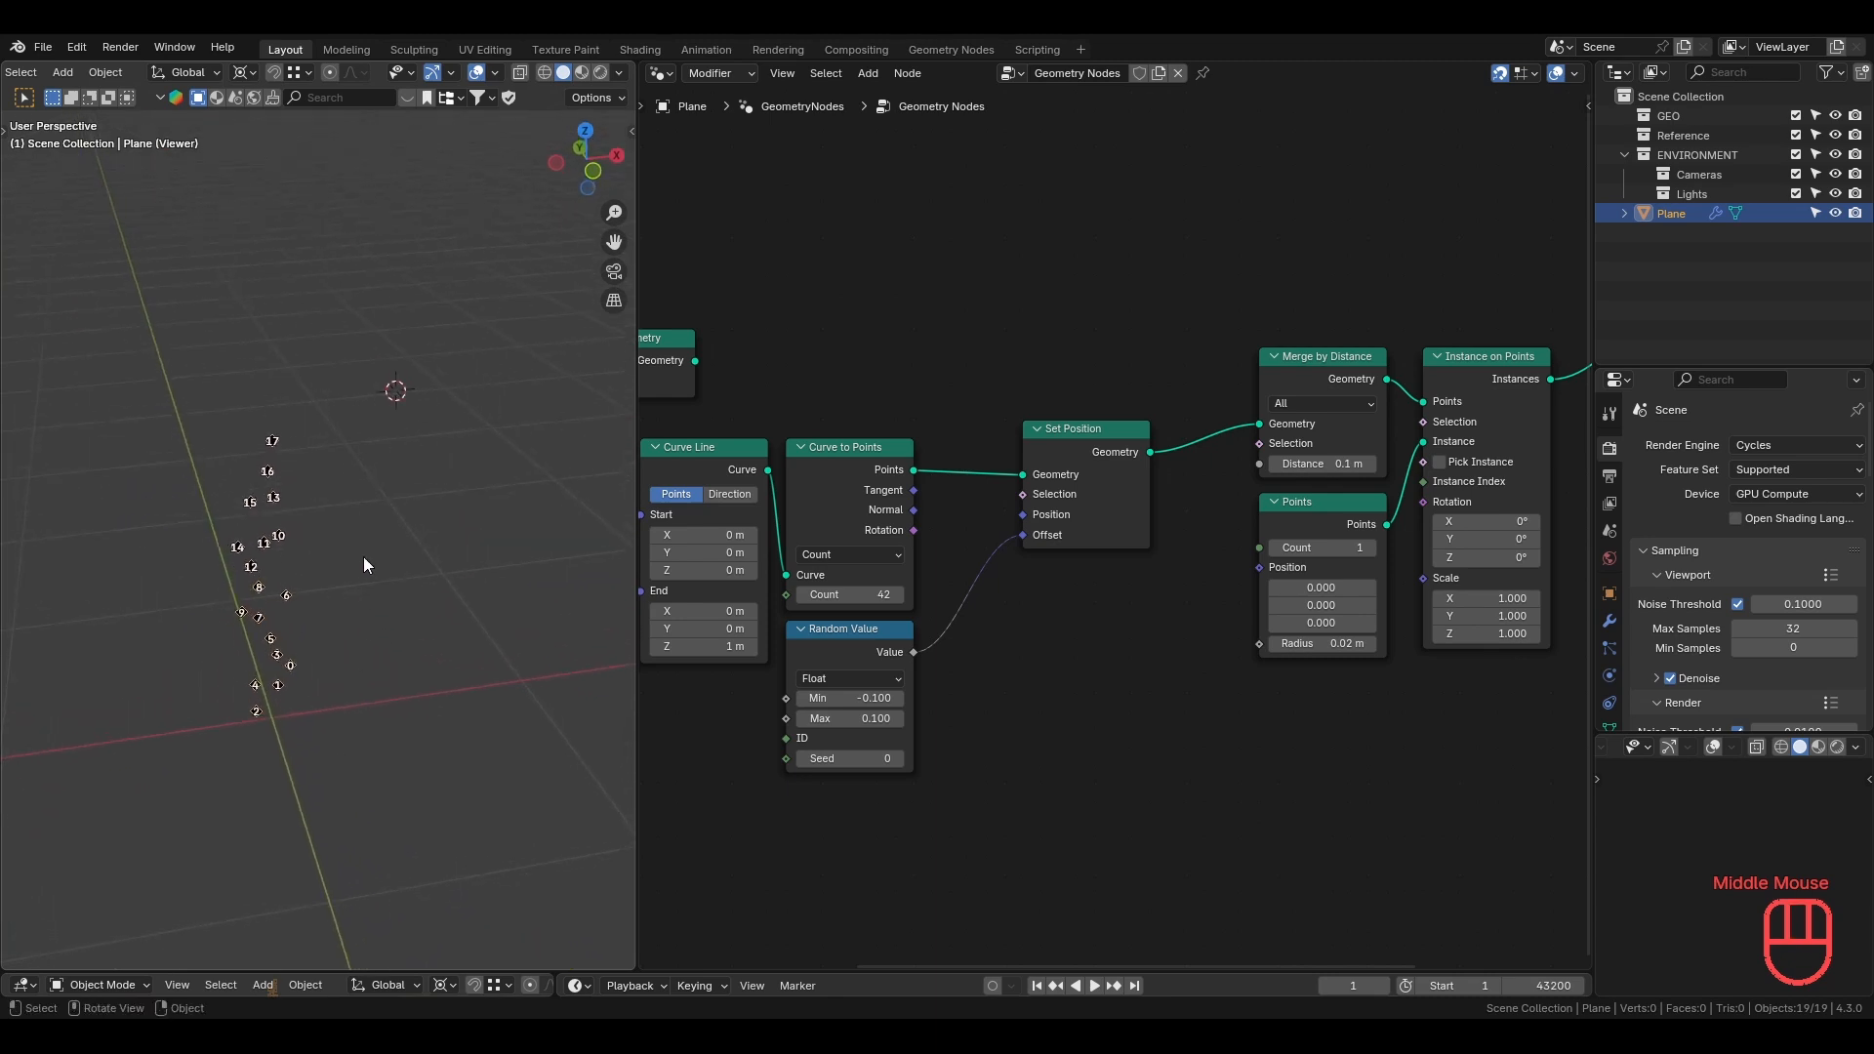
click(845, 642)
key(shift+a)
text(combine)
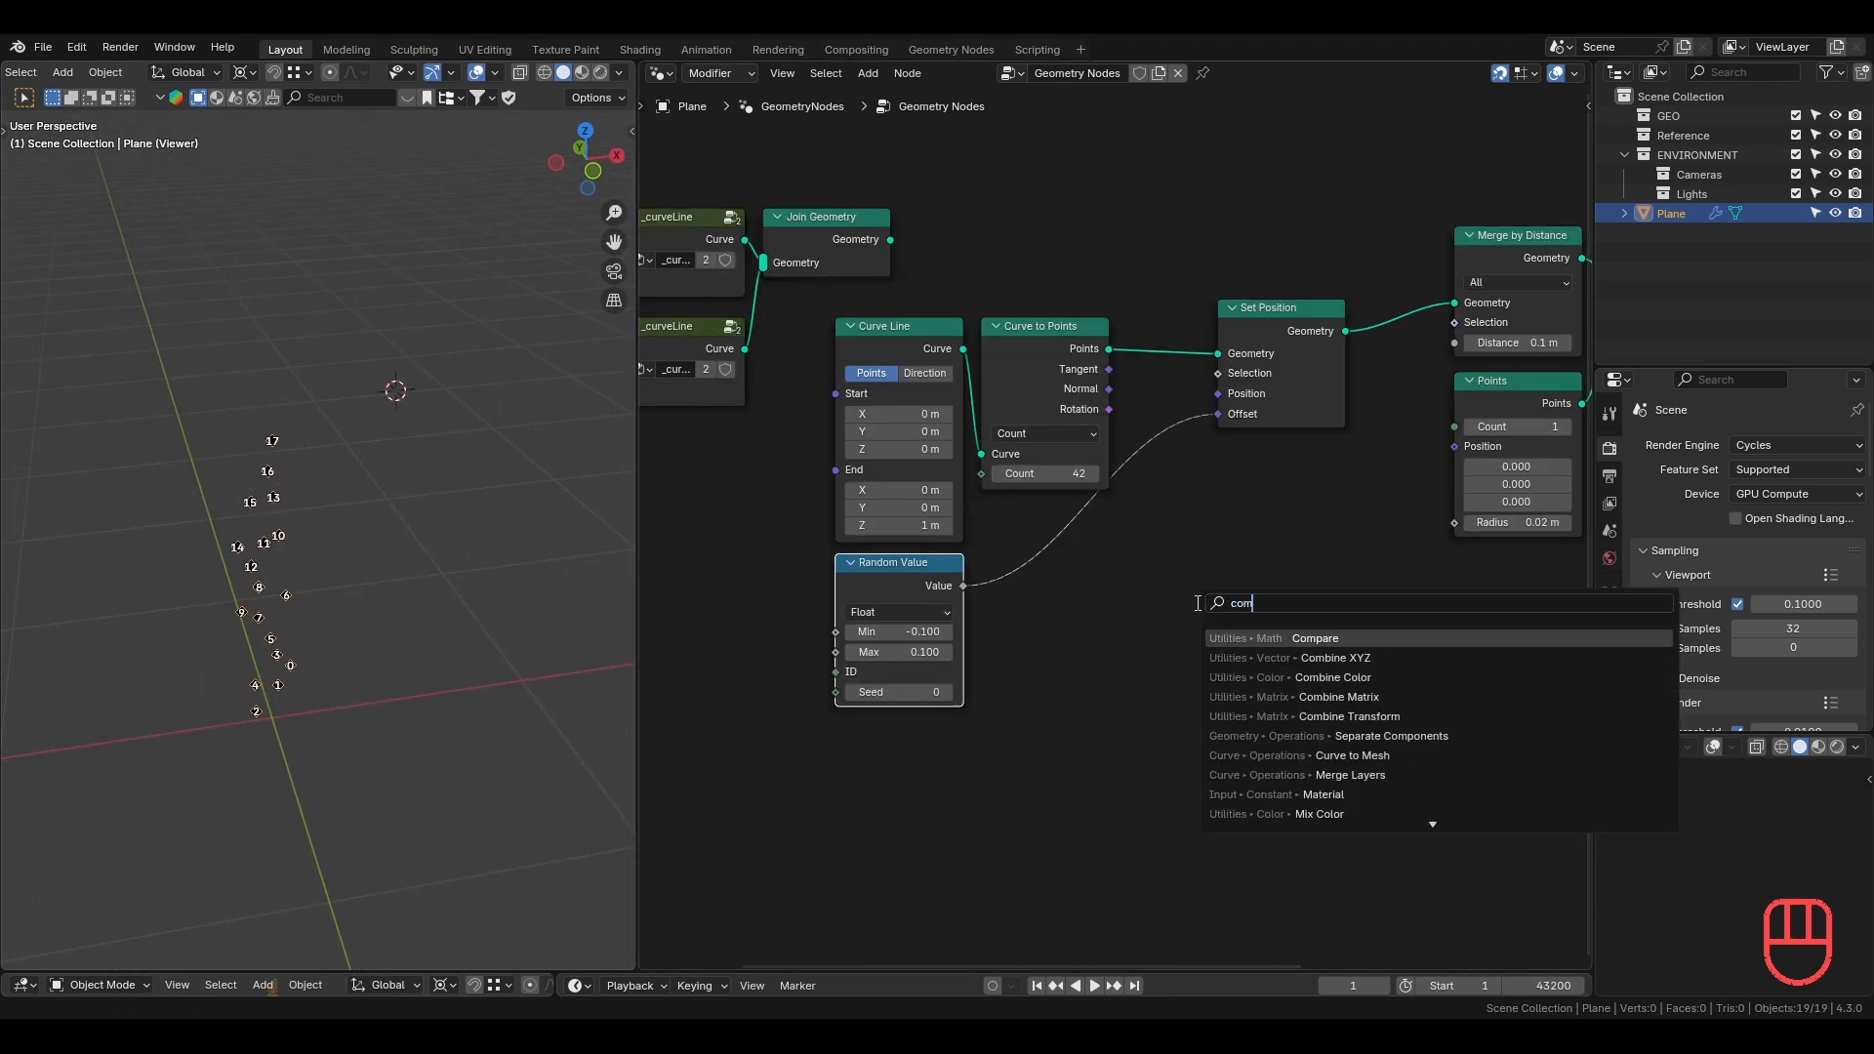
key(Return)
click(1112, 527)
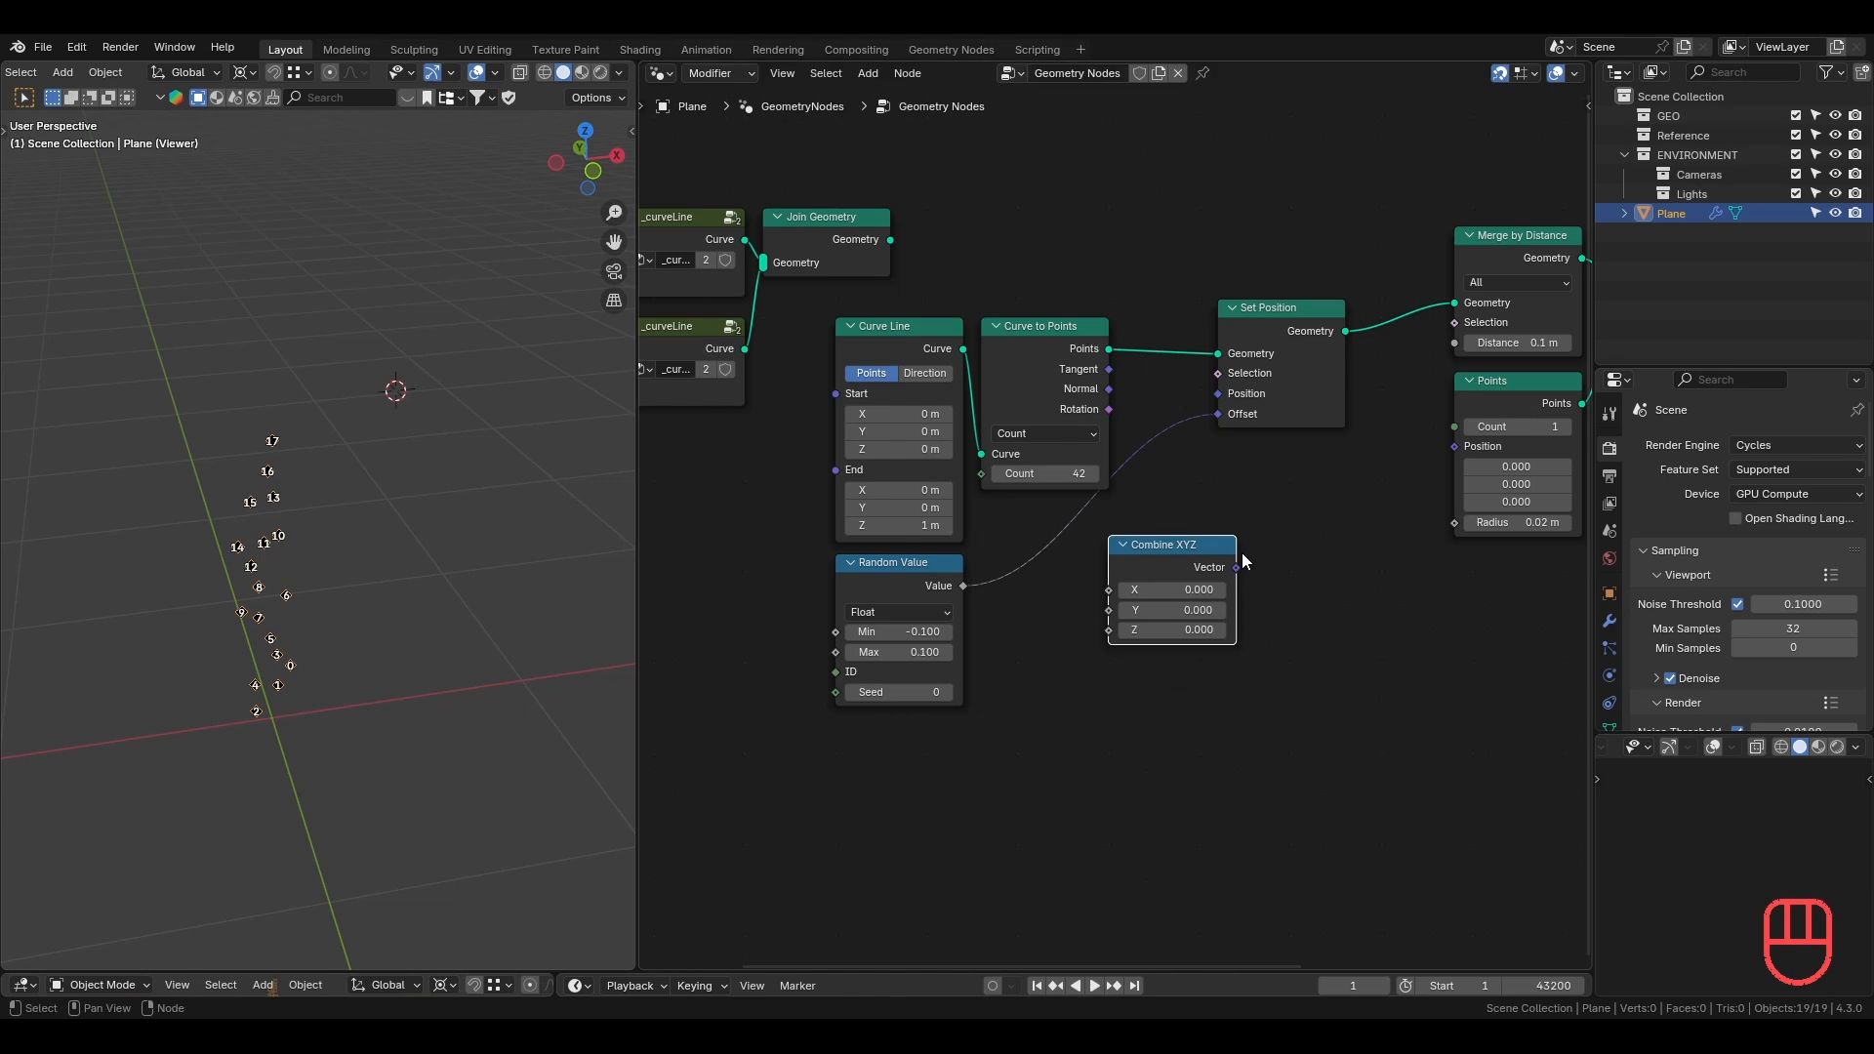
drag(1236, 567, 1220, 414)
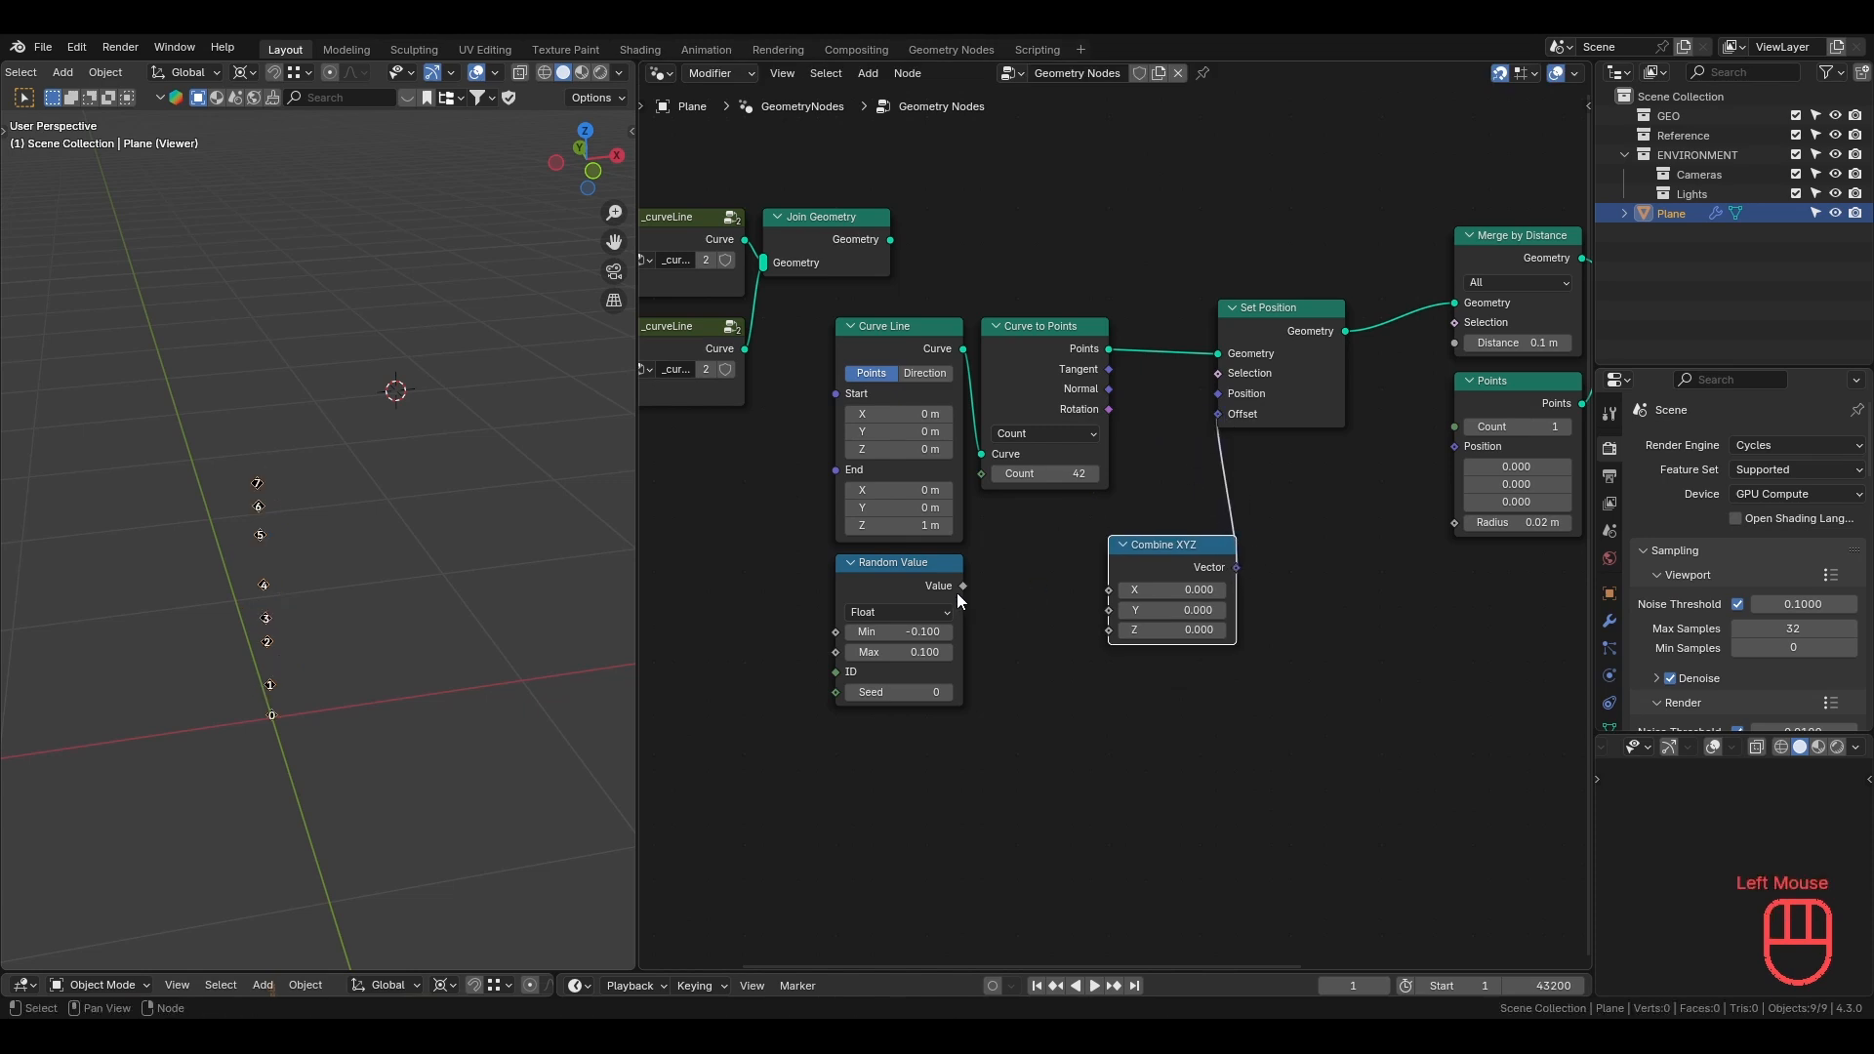
Connect the Random Value output to the Z and X inputs of Combine XYZ.
drag(960, 589, 1008, 600)
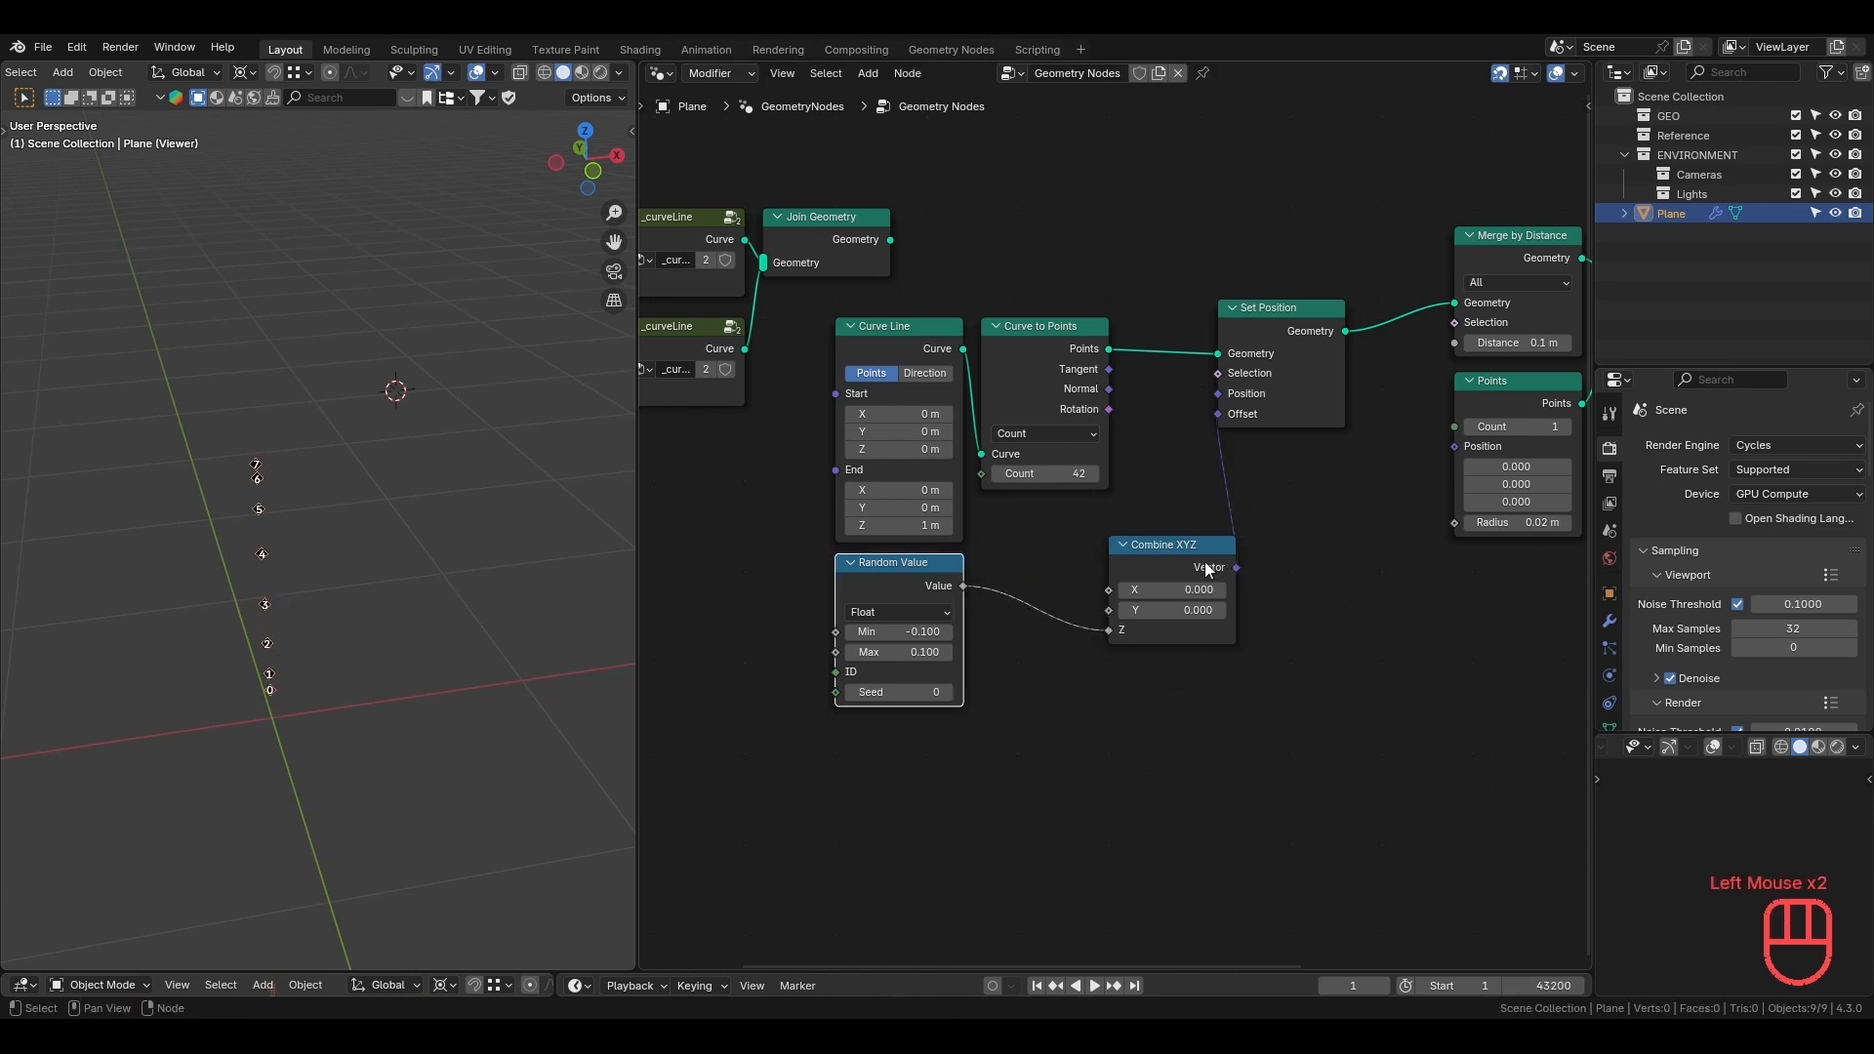
middle_drag(322, 717, 458, 673)
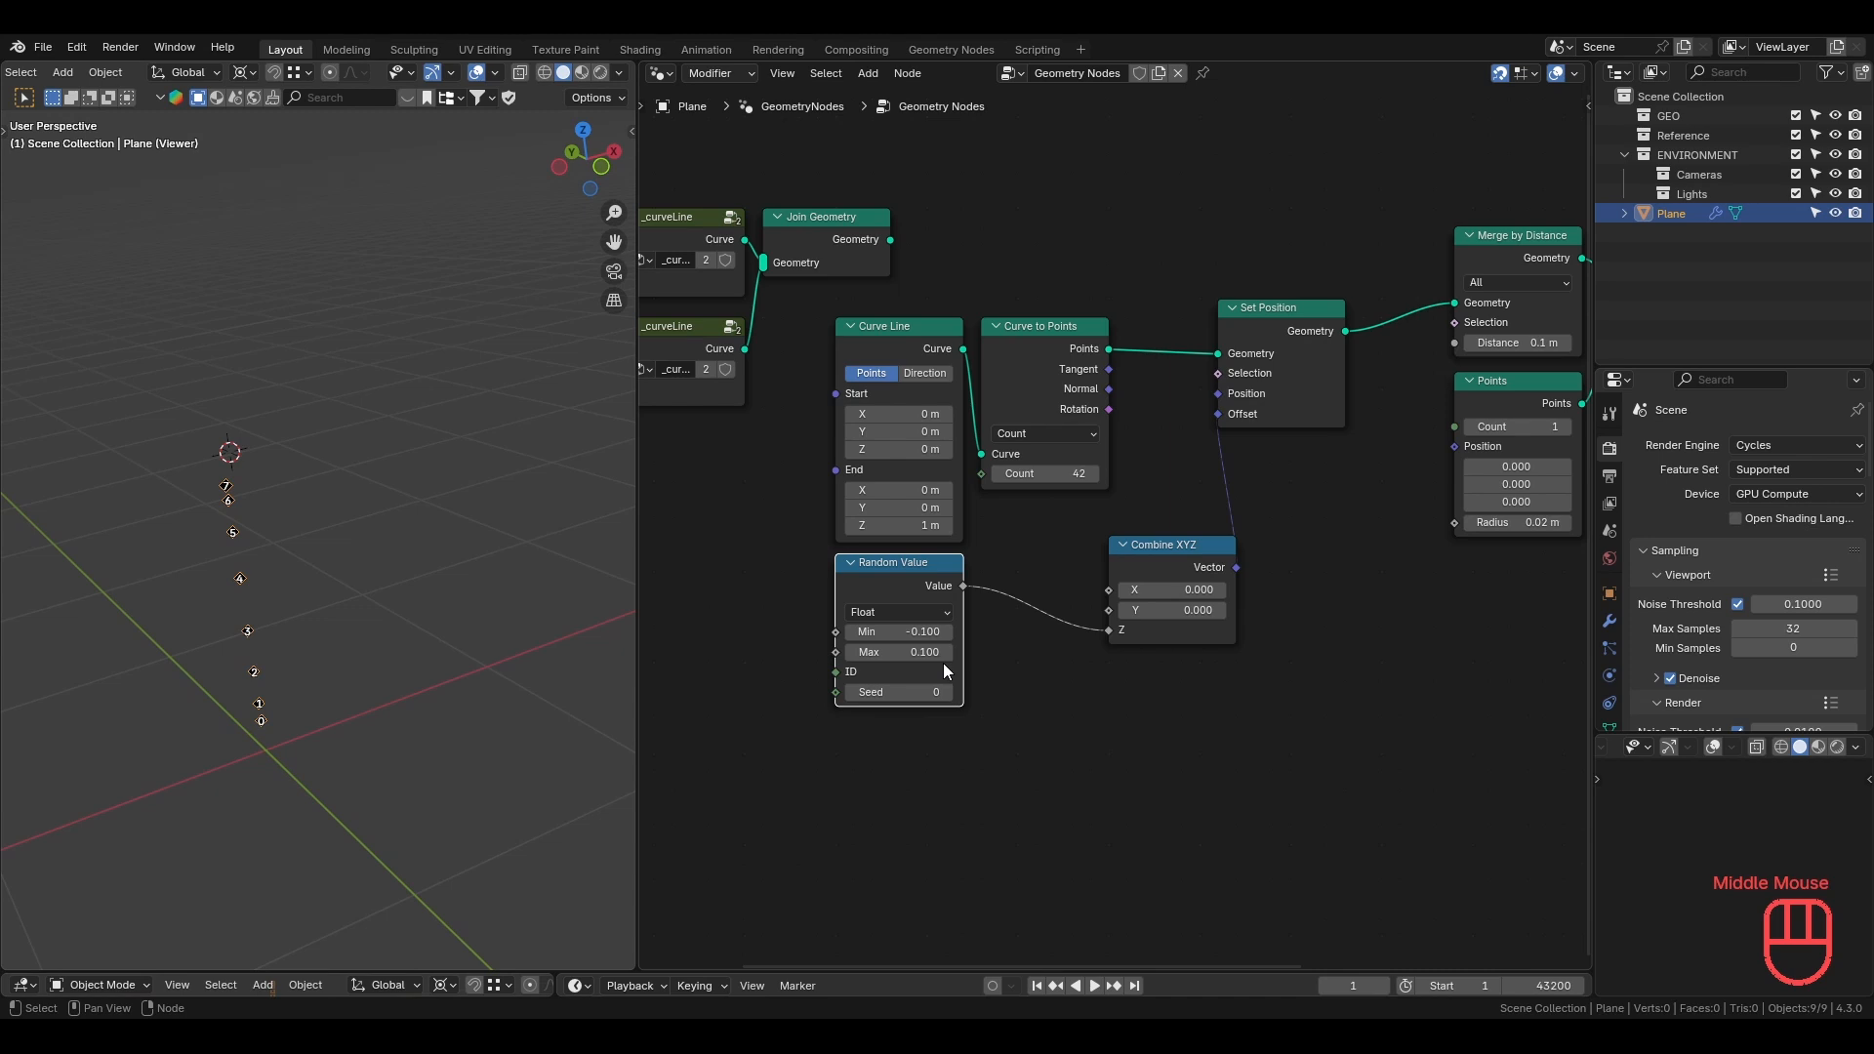
drag(1169, 543, 1170, 560)
drag(962, 586, 1099, 606)
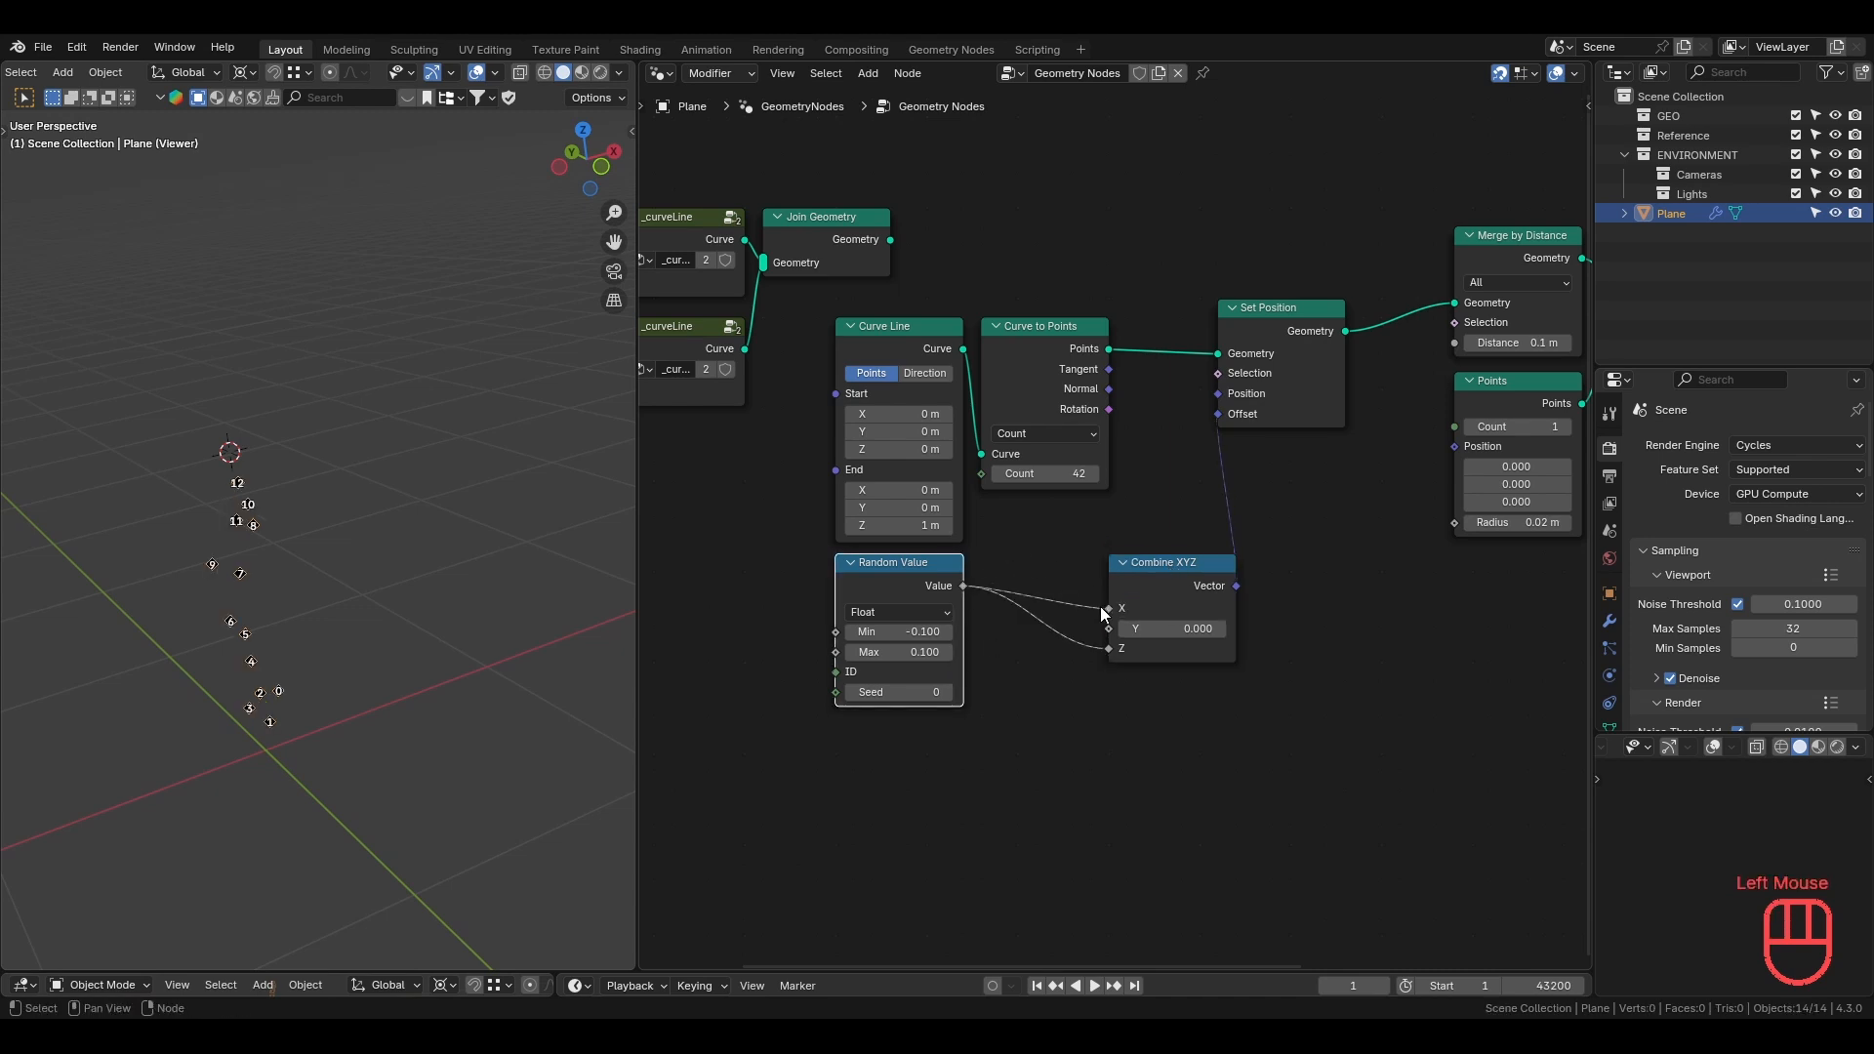
Add a Math node fed by Random Value and connect its output to the Y input of Combine XYZ.
key(shift+a)
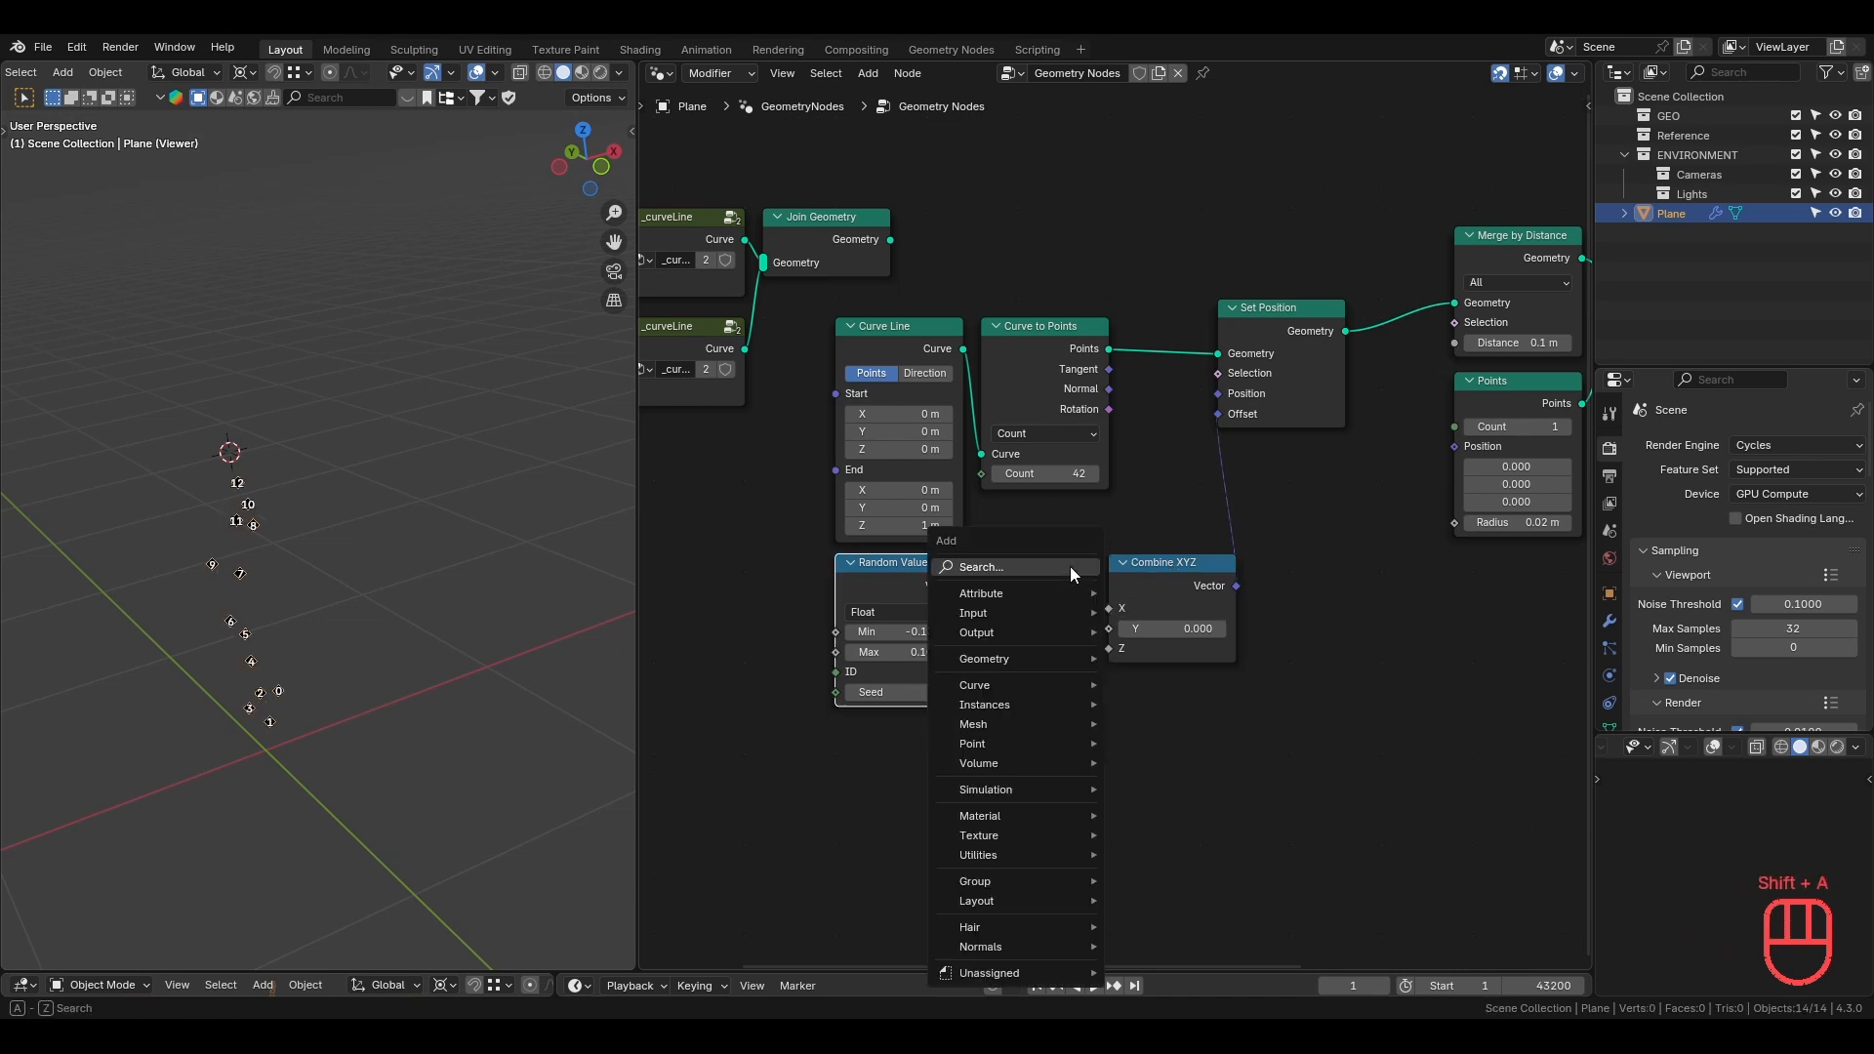
text(math)
key(Return)
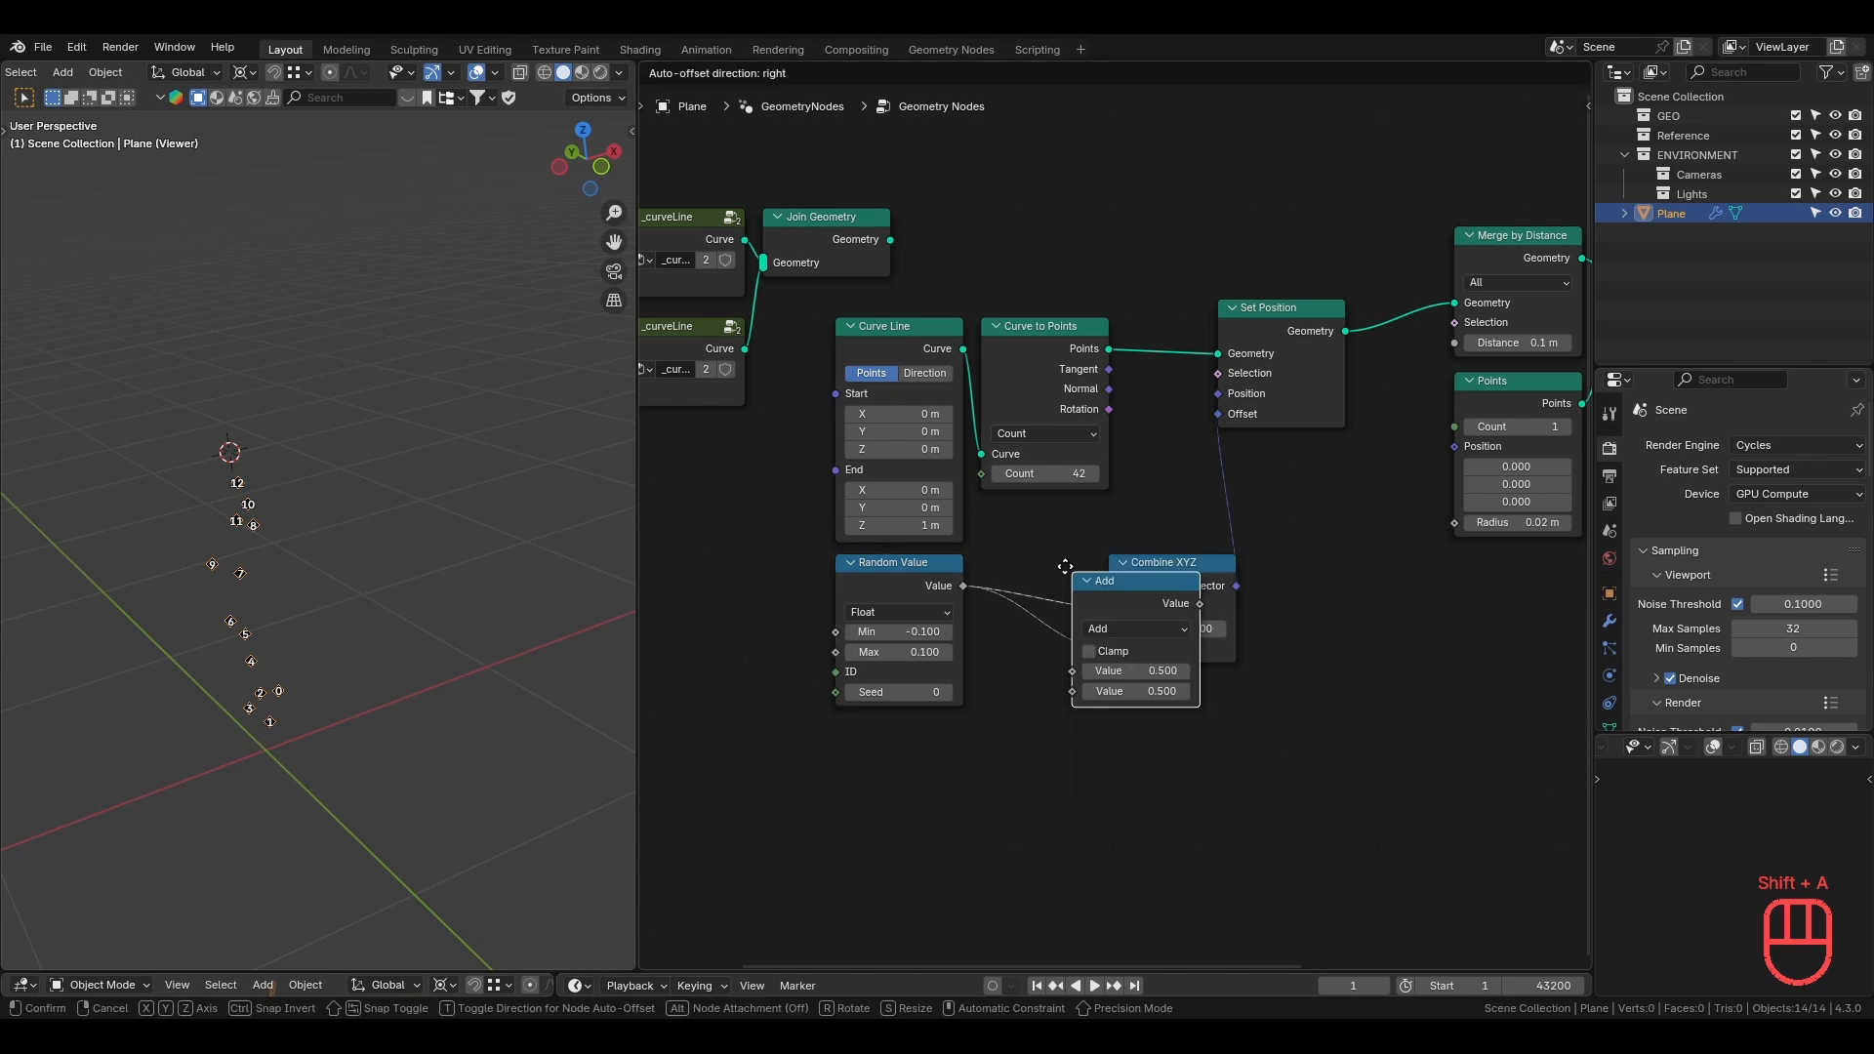
click(1030, 730)
drag(963, 586, 1017, 817)
drag(1146, 750, 992, 619)
Place the Math node directly under Curve to Points and move Combine XYZ further down.
key(g)
click(1044, 523)
click(1156, 581)
key(g)
click(1173, 689)
Set the Math node to Multiply with a value of 2.
click(1066, 555)
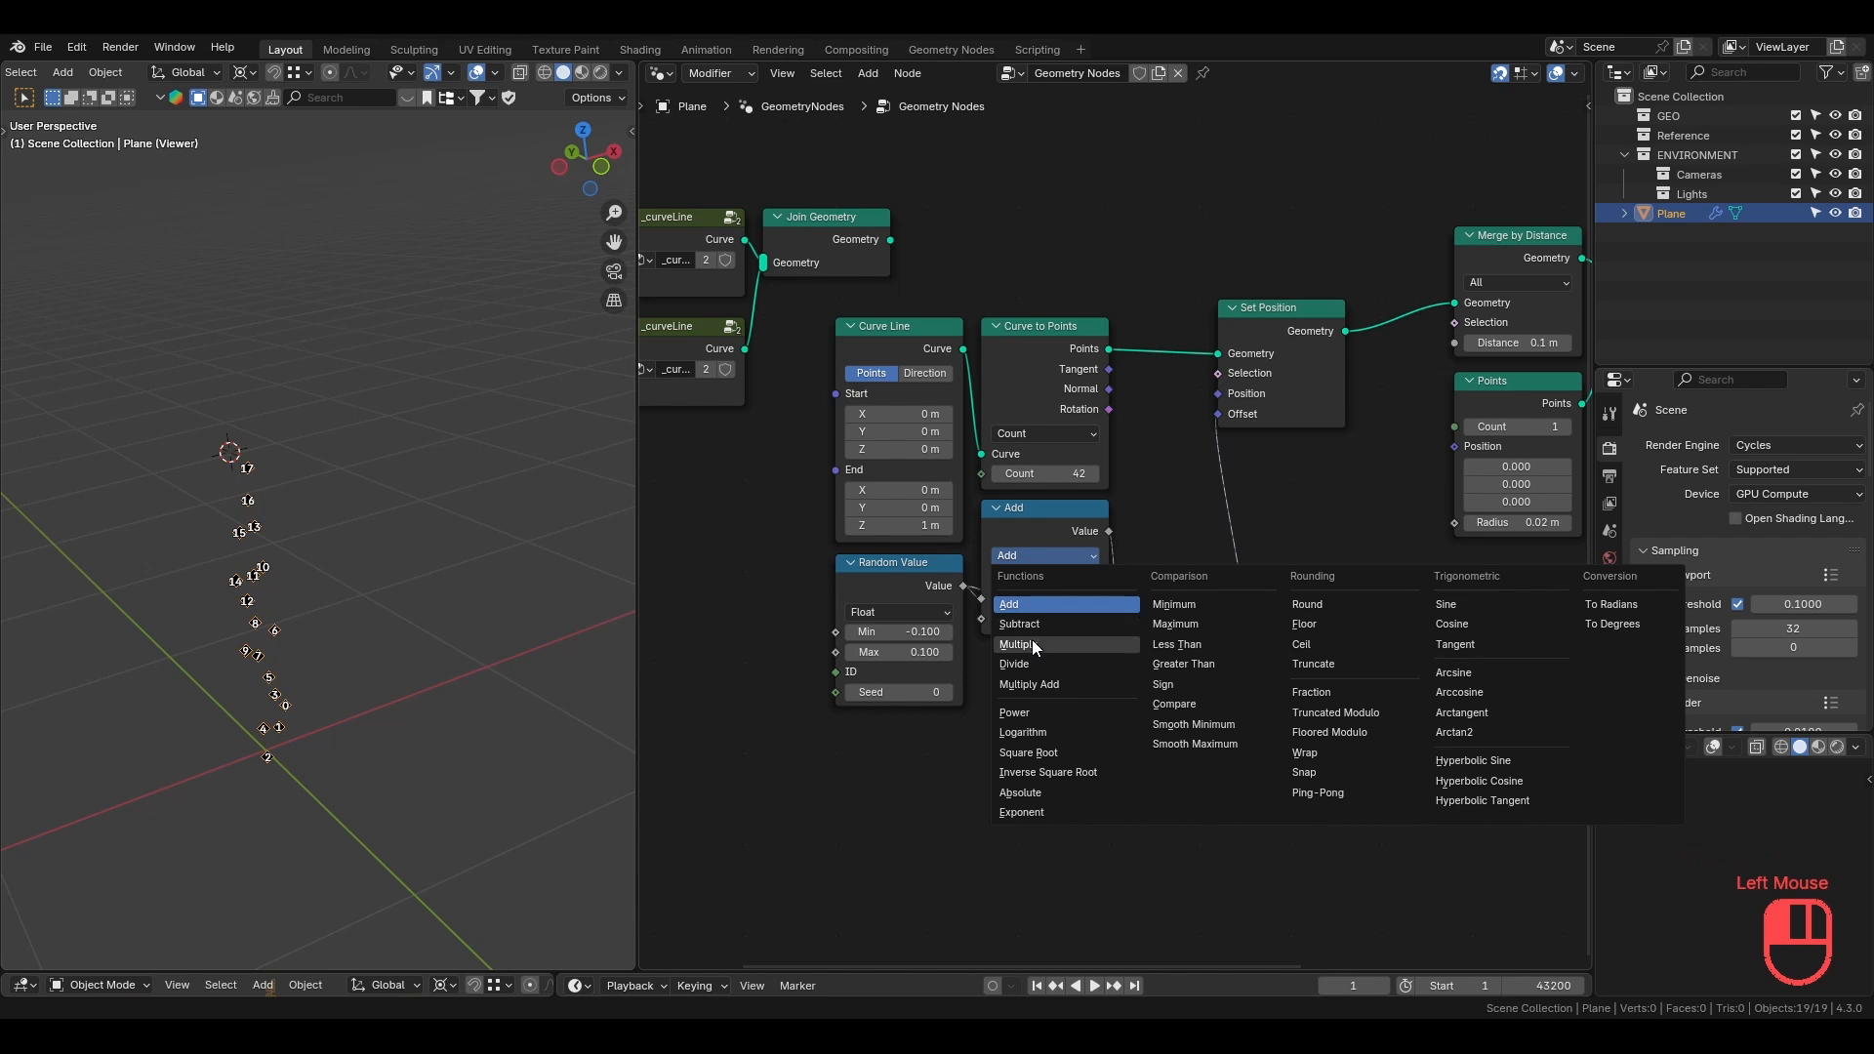
click(1033, 643)
click(1052, 619)
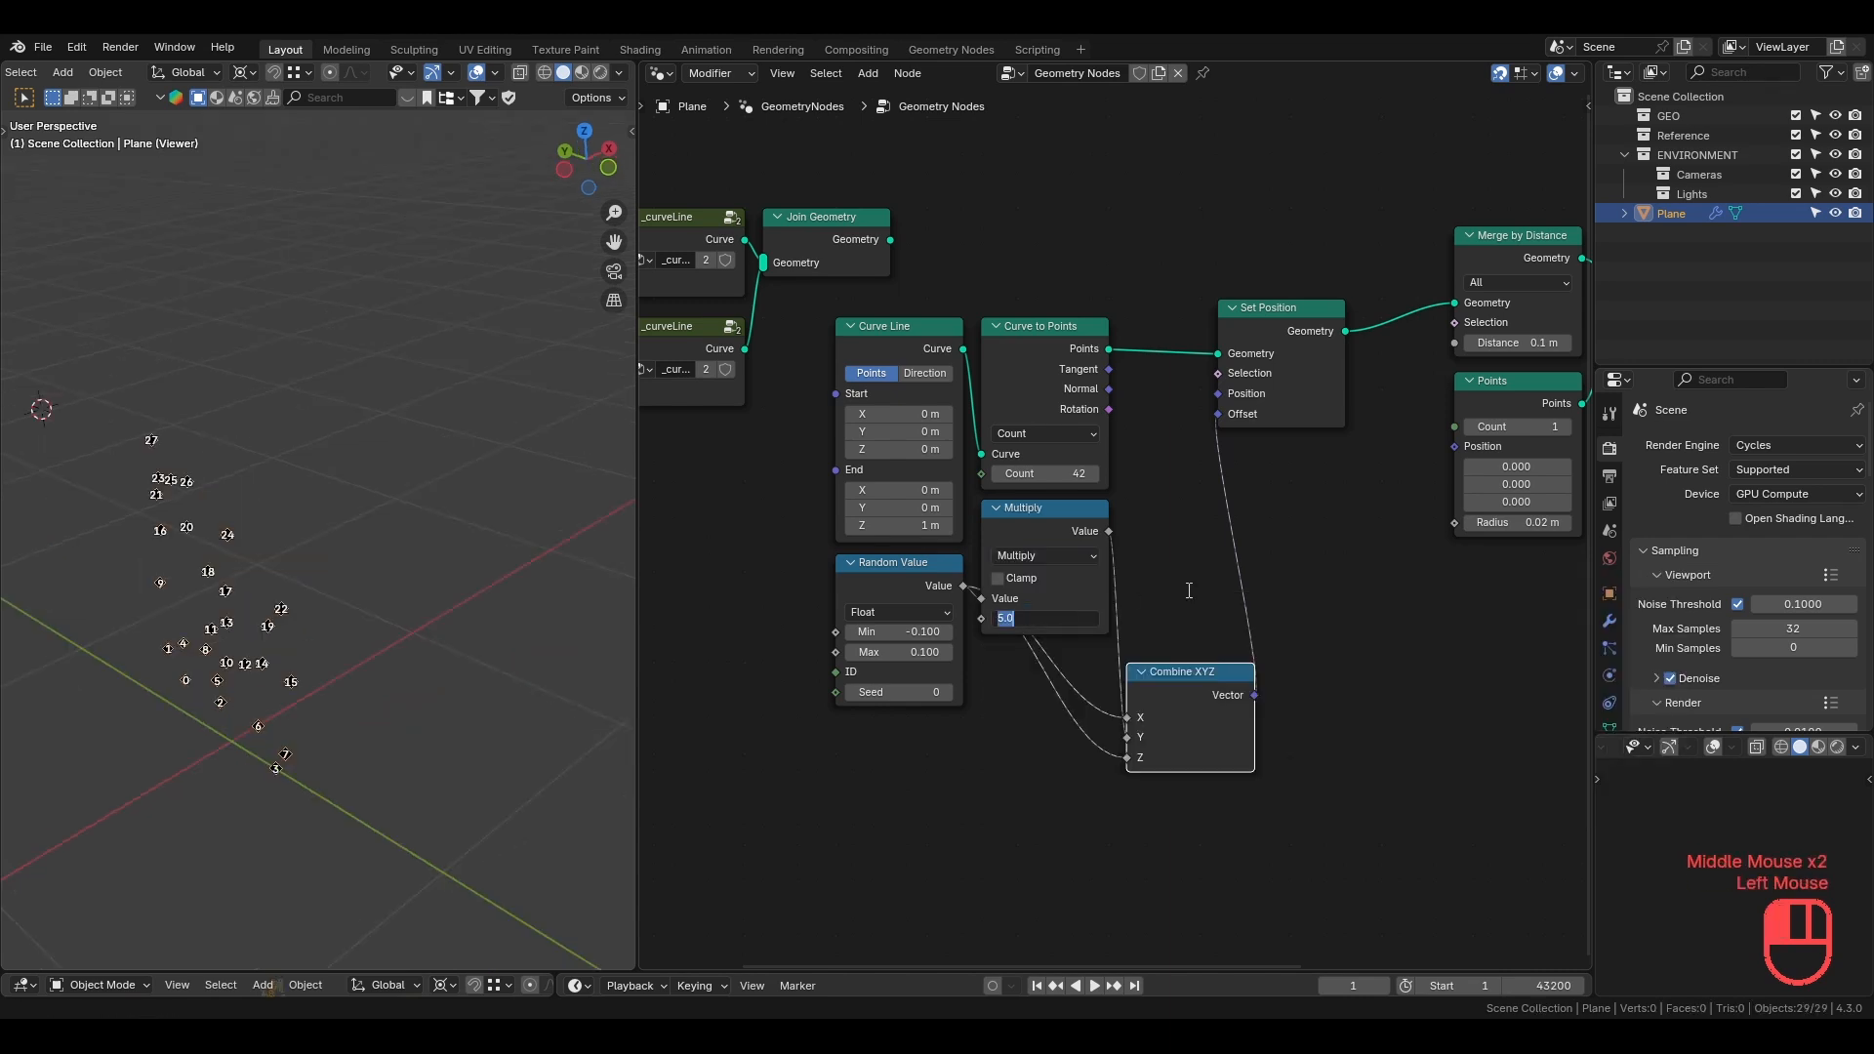
text(2)
key(Return)
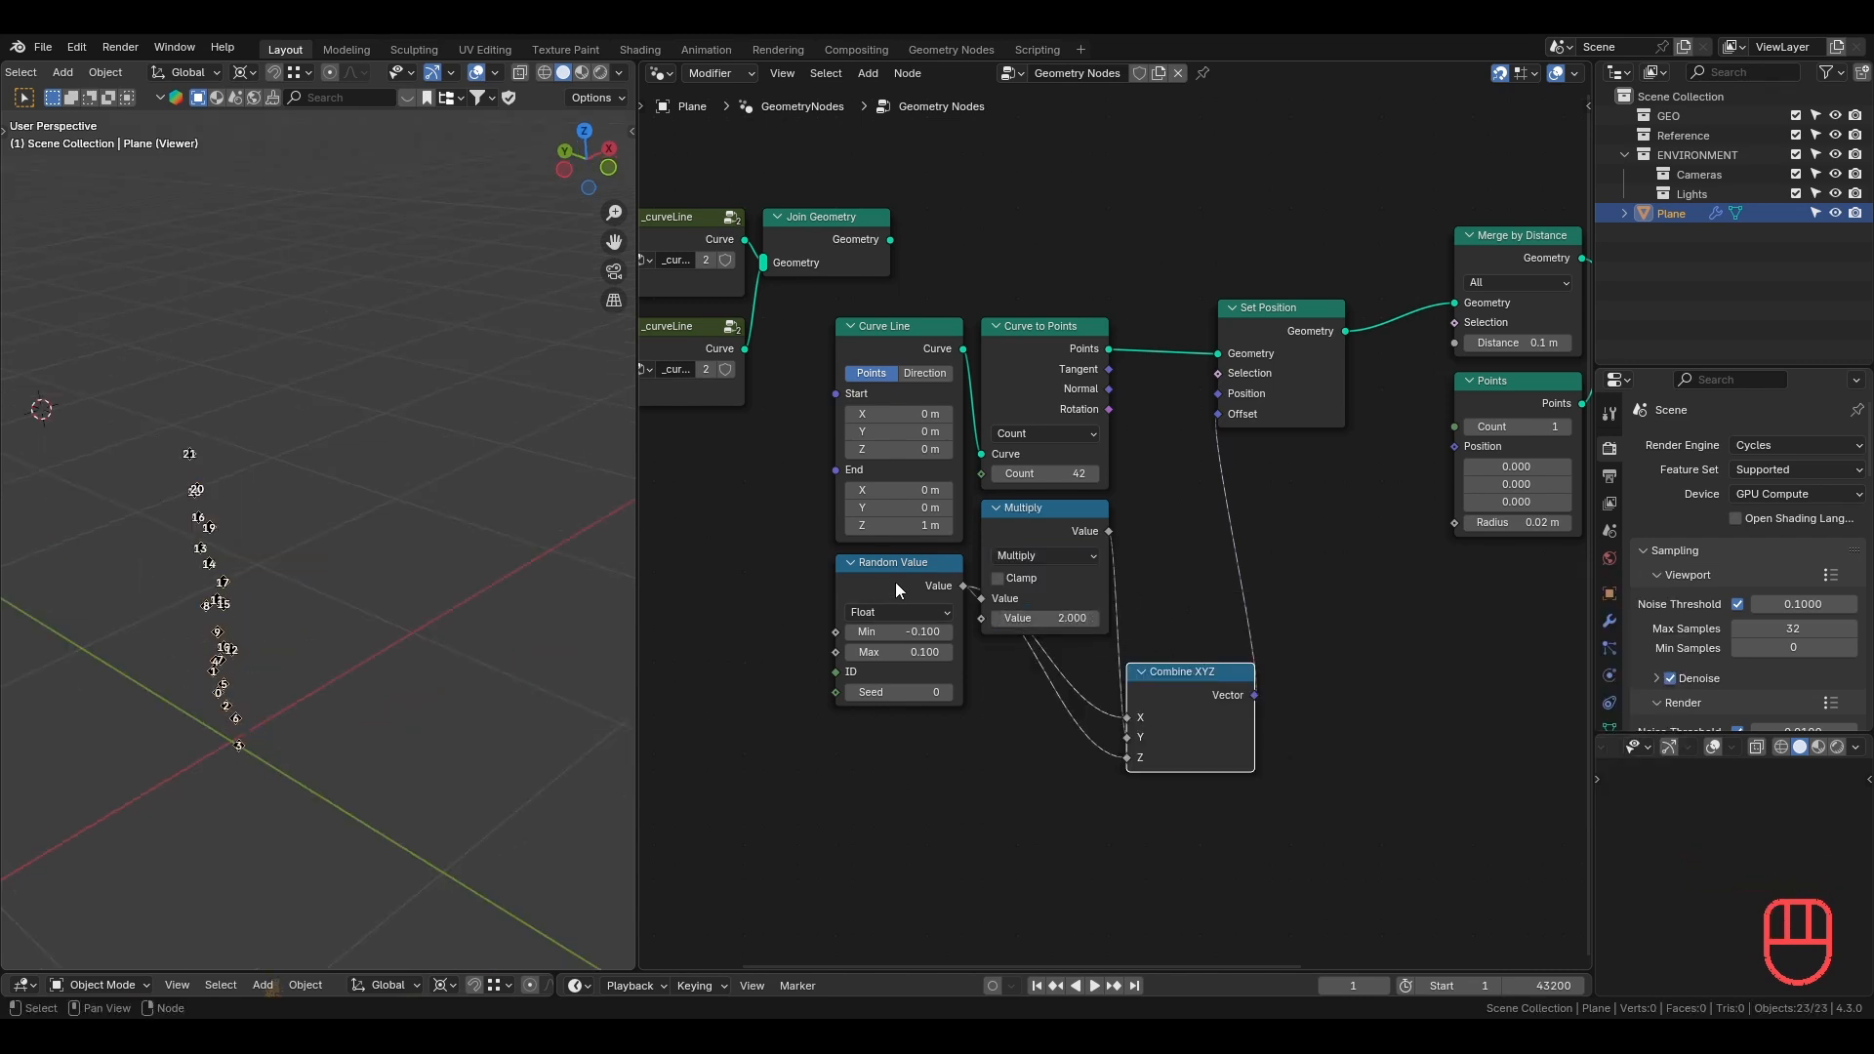
Move Random Value further down and bring Combine XYZ up closer to Set Position to tidy the links.
drag(894, 588, 894, 666)
drag(1199, 668, 1240, 618)
scroll(1380, 599, down, 1)
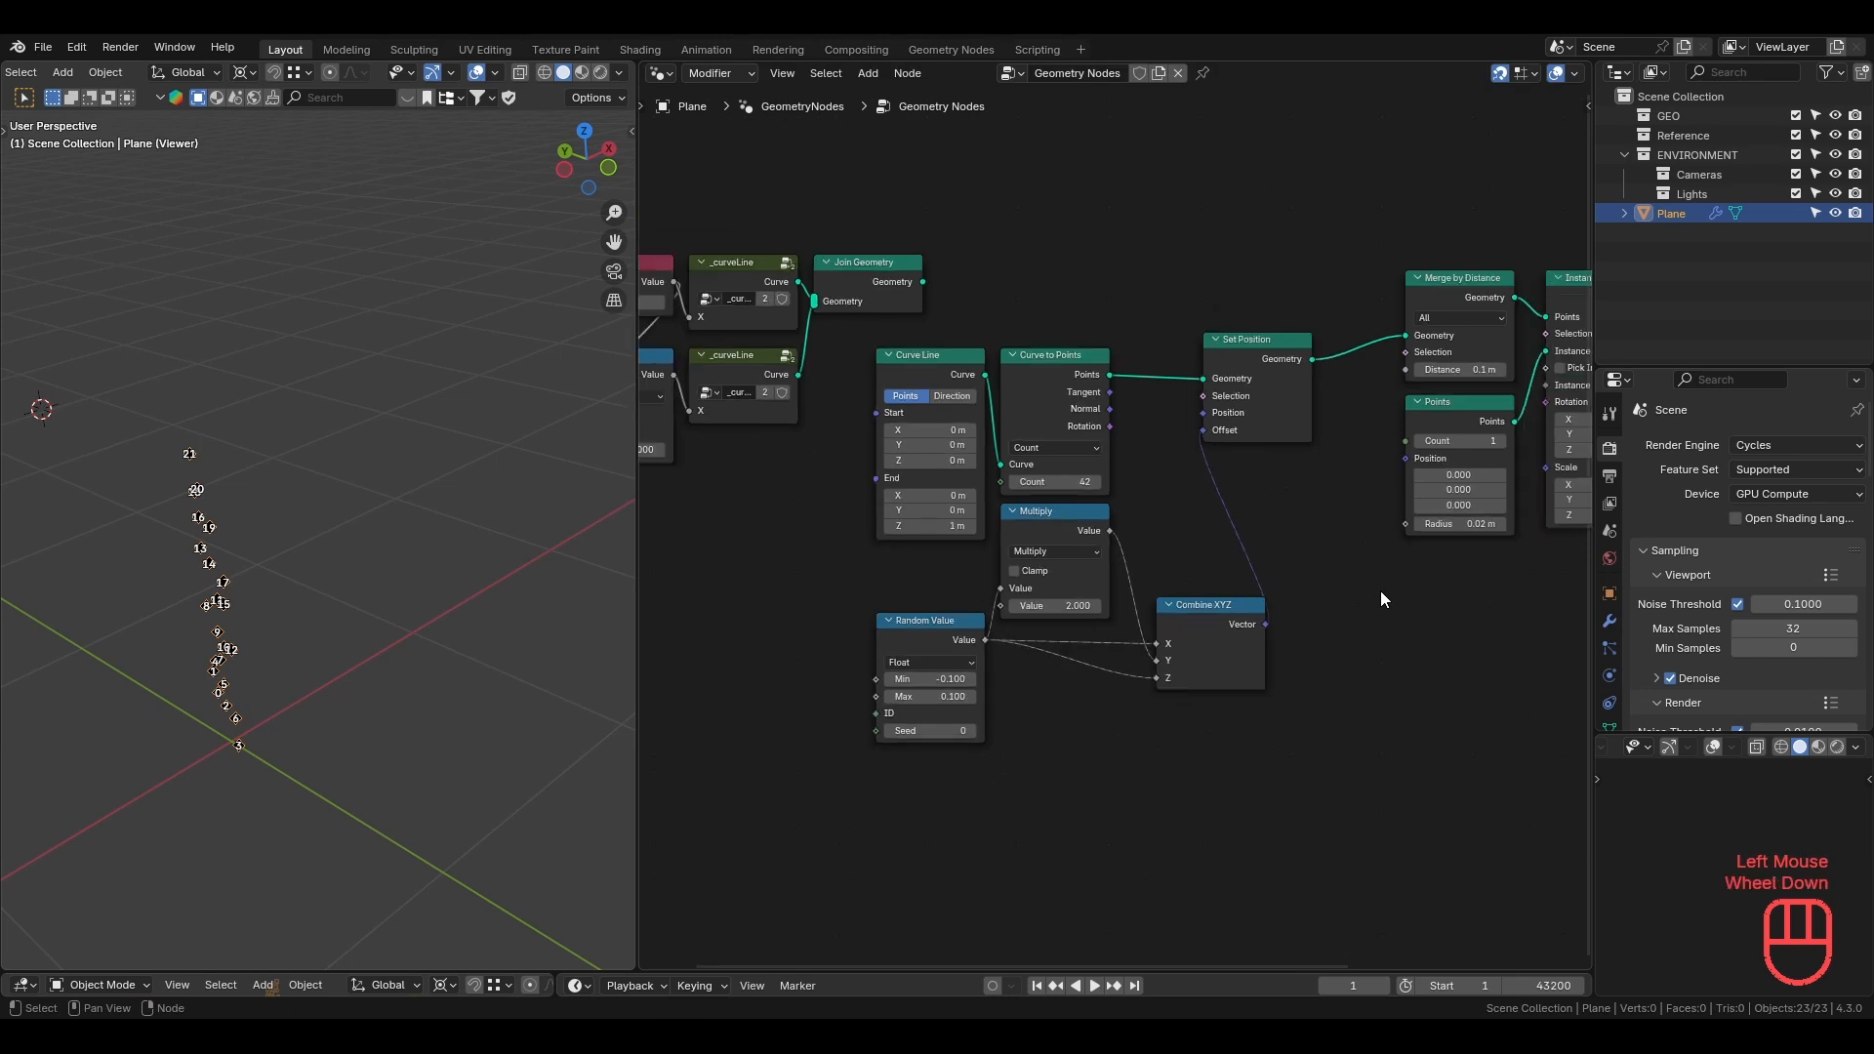
middle_drag(1422, 598, 1394, 601)
scroll(1394, 601, down, 1)
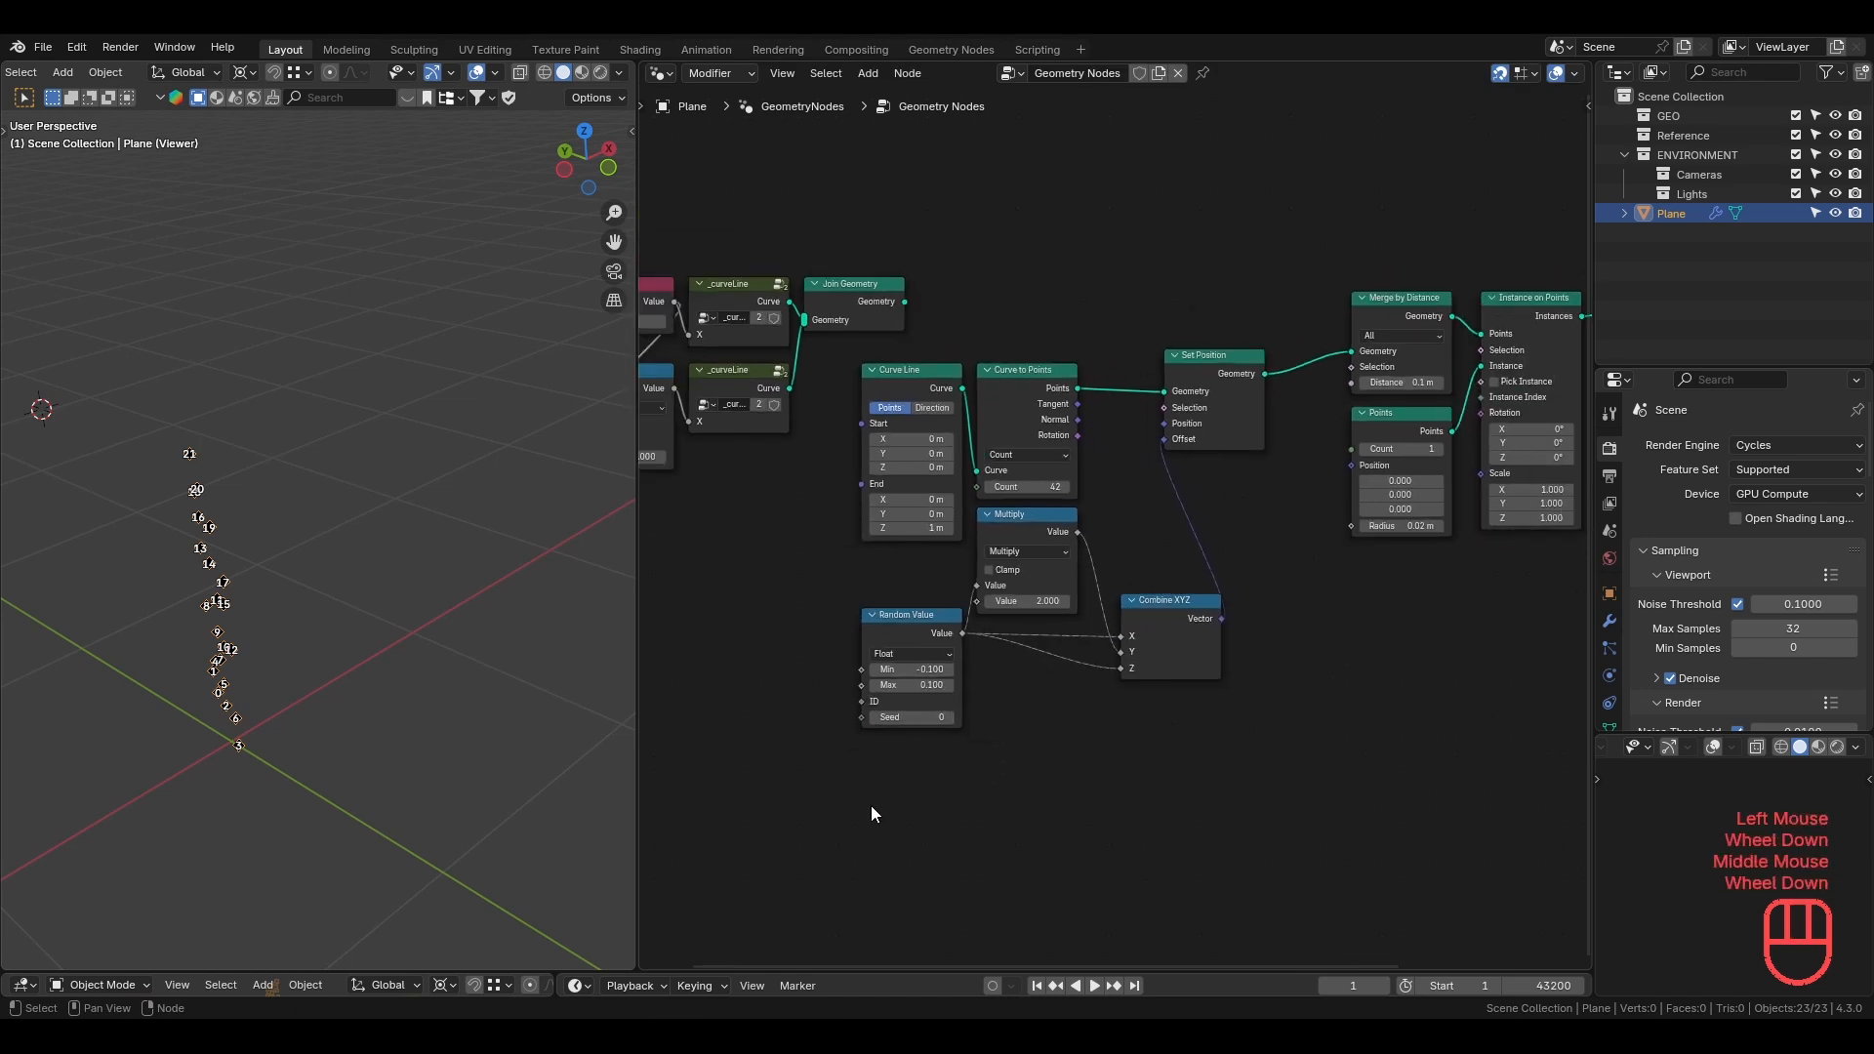
Place Set Position beside Merge by Distance and move the curve, random and math nodes up to align with it.
drag(1224, 381, 1297, 323)
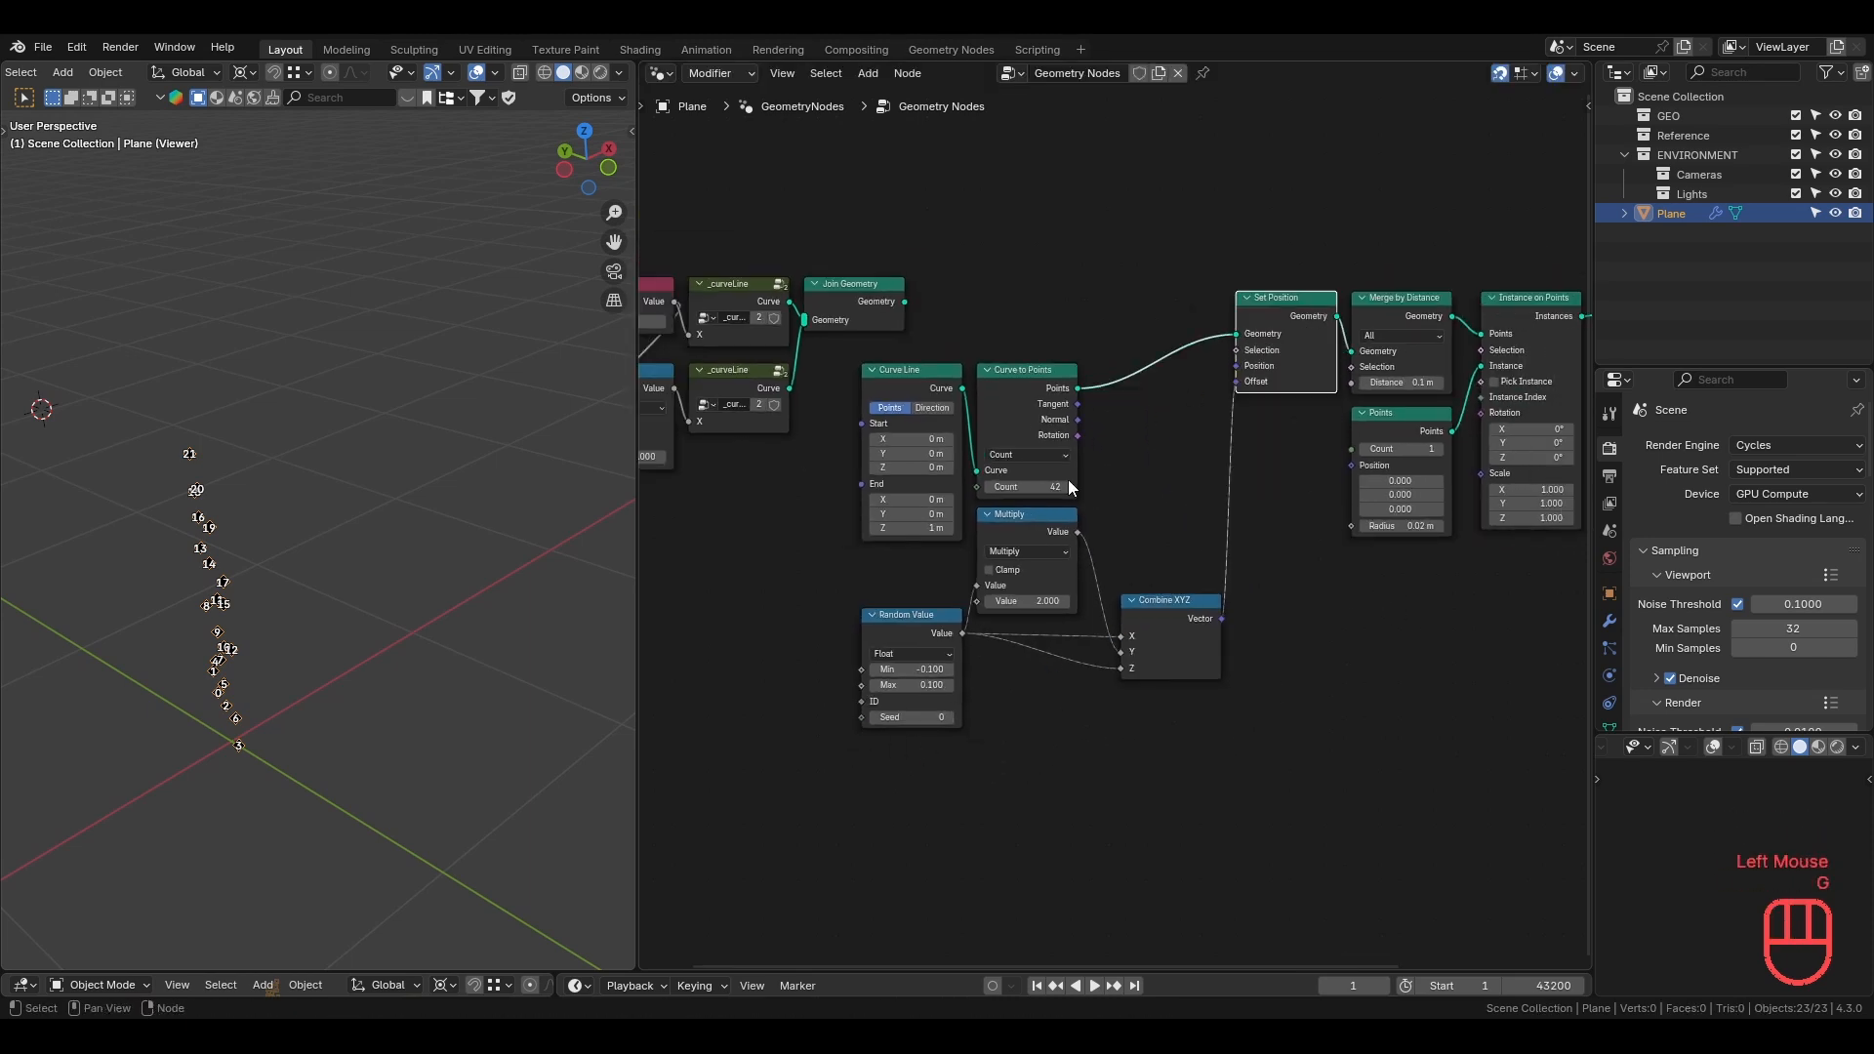
drag(876, 811, 1192, 390)
key(g)
click(1193, 328)
scroll(1226, 365, down, 1)
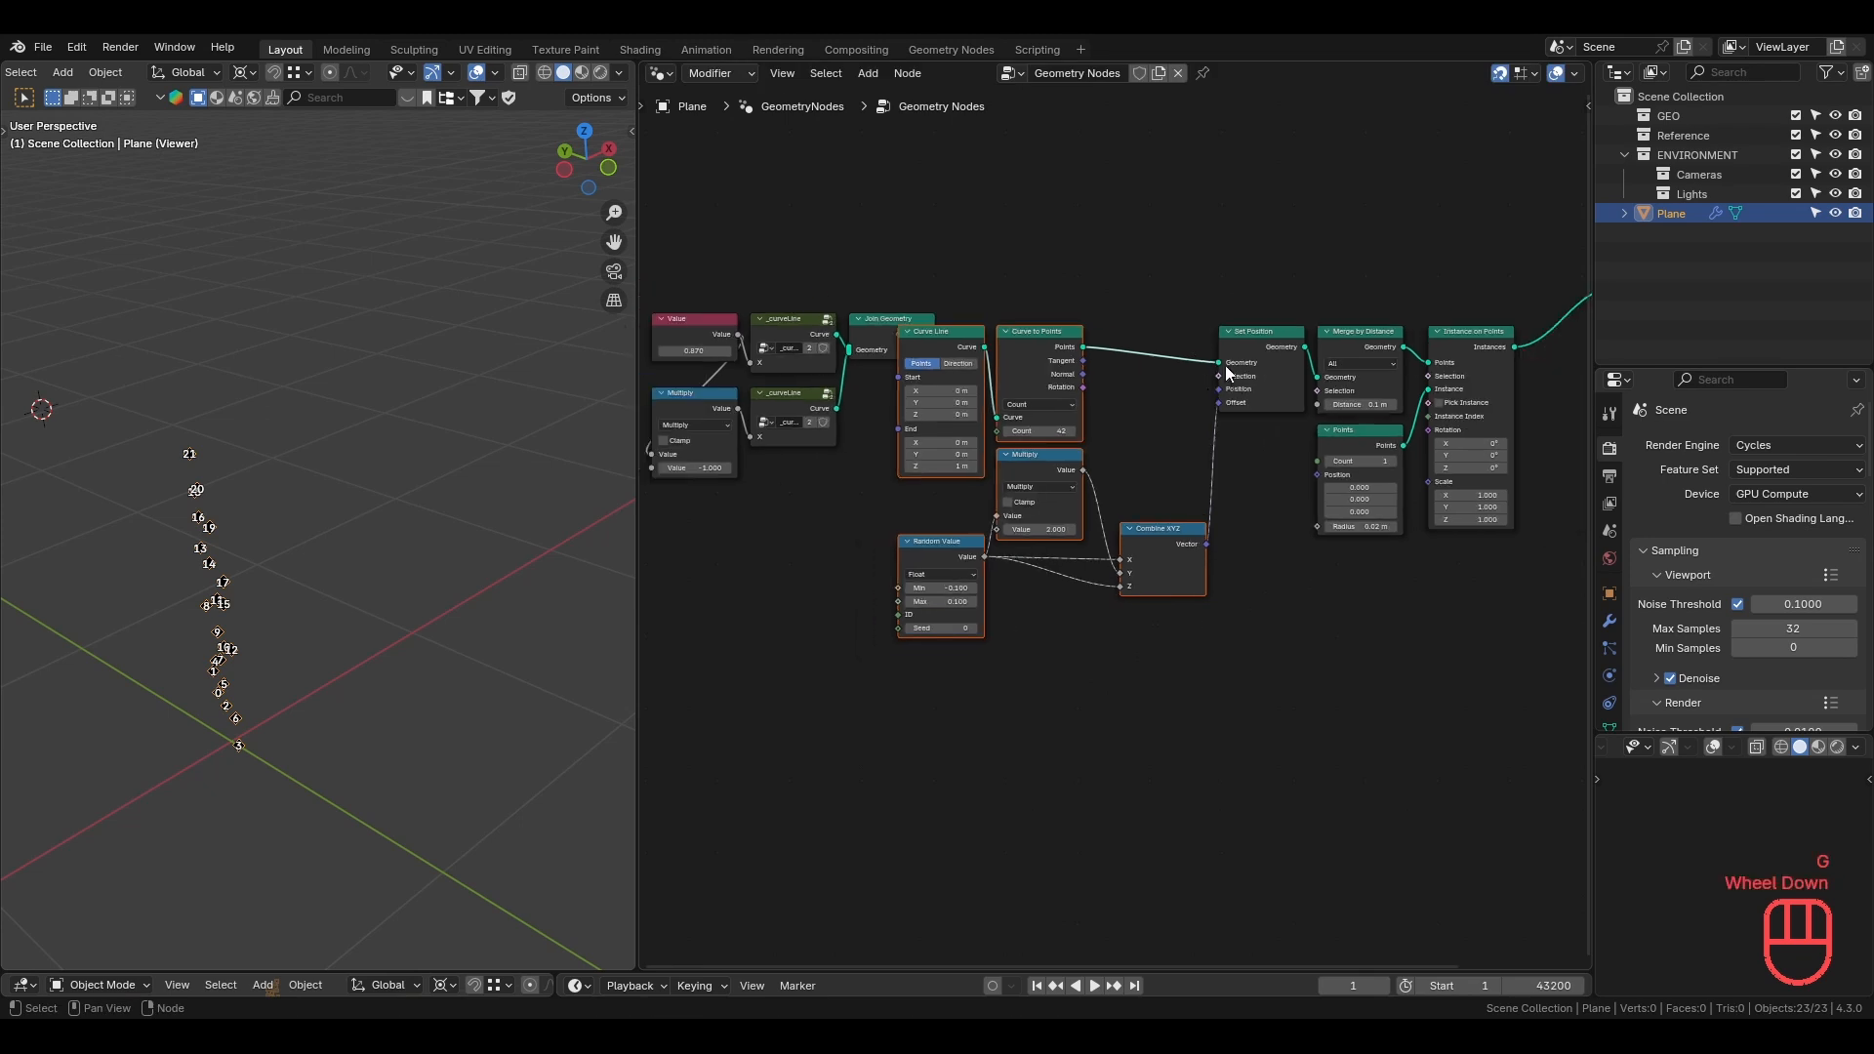
Move the whole point-generating chain, including Set Position and Merge by Distance, above Join Geometry and shift Instance on Points up.
middle_drag(1226, 366, 1103, 467)
shift+drag(1101, 355, 1213, 422)
key(g)
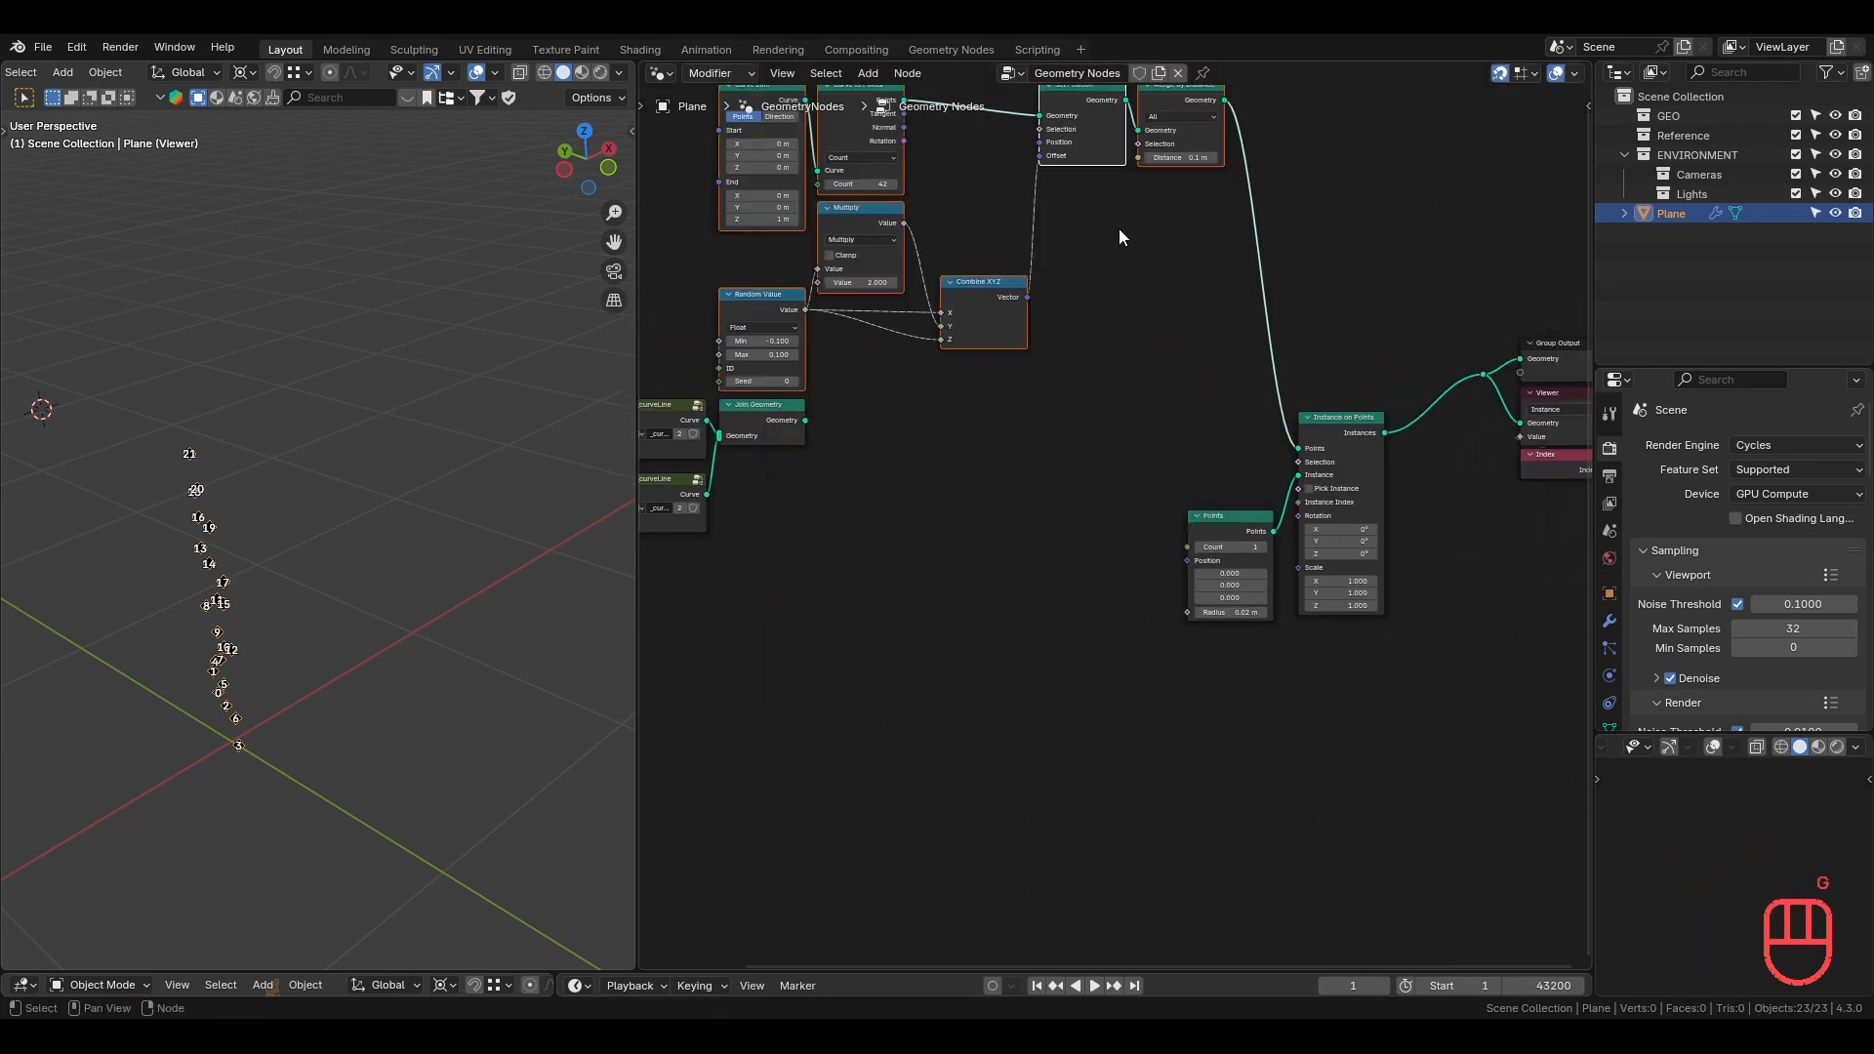
click(1118, 229)
middle_drag(1119, 228, 1095, 418)
click(1308, 588)
key(g)
click(1333, 466)
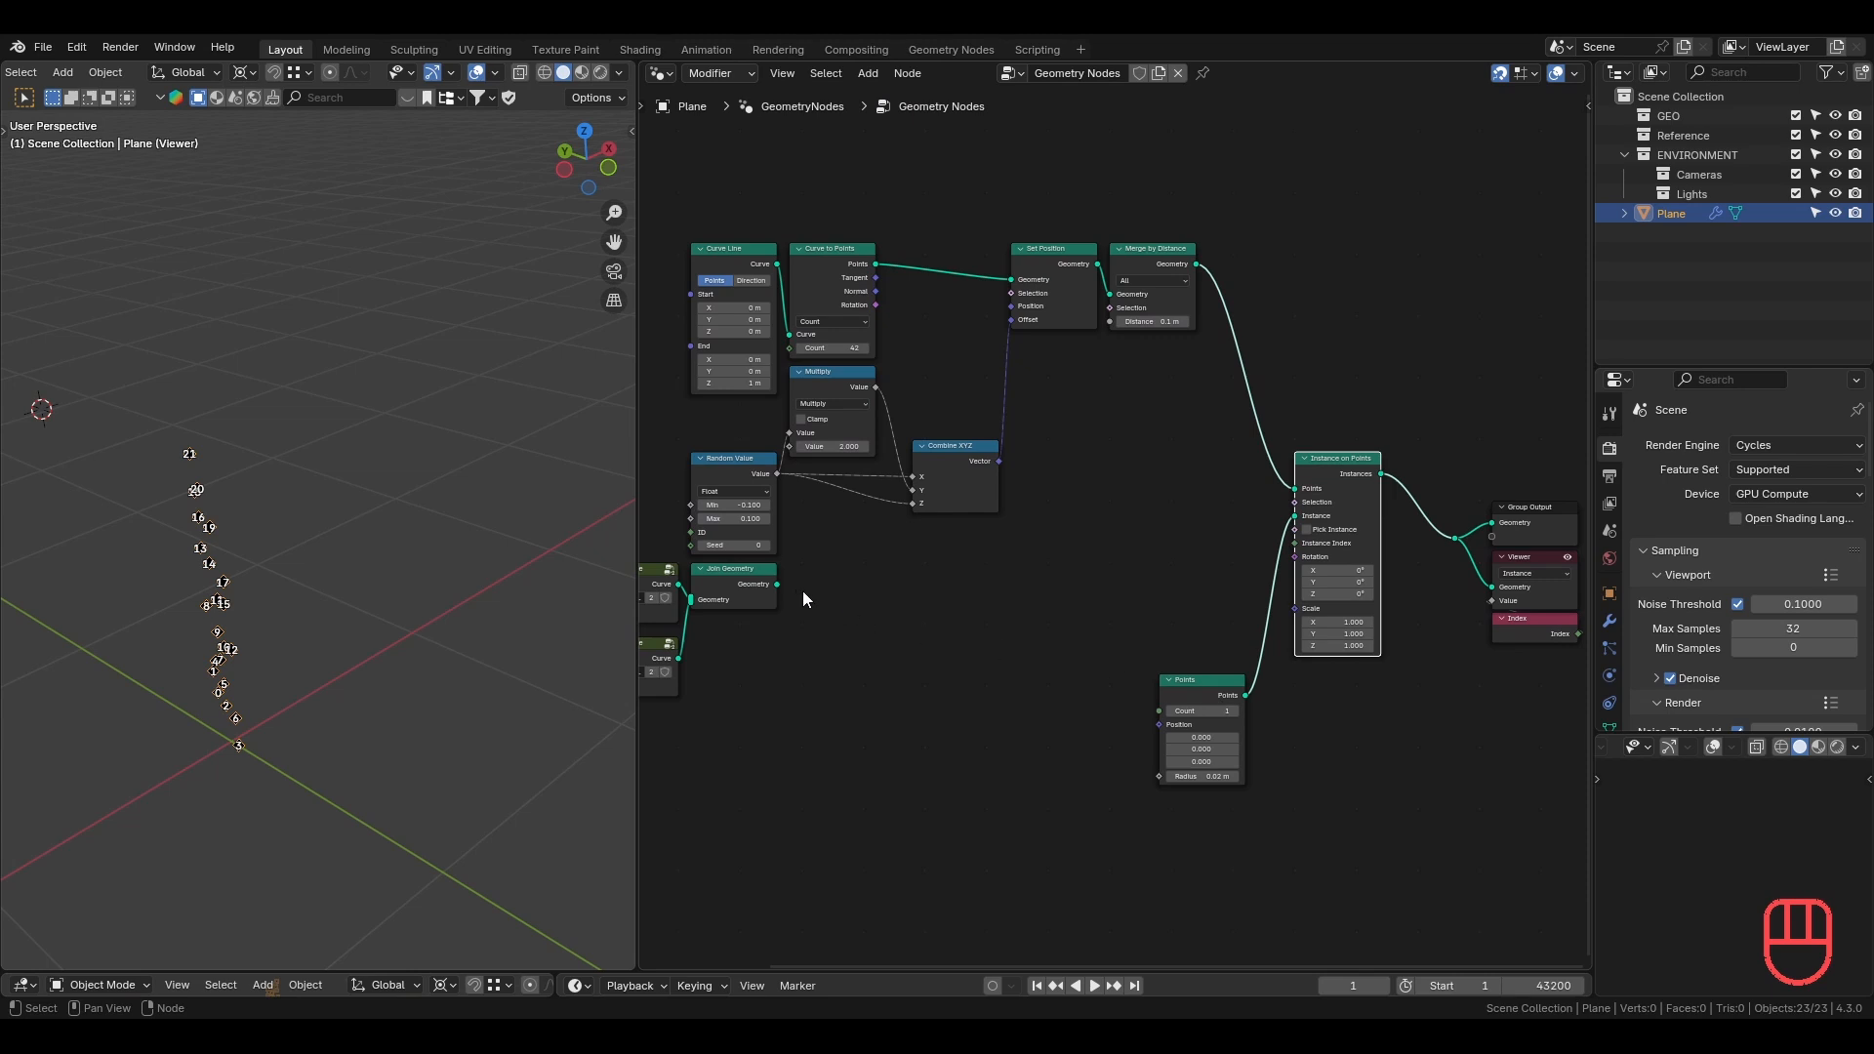
Connect Join Geometry's output to the Instance input of Instance on Points, replacing the Points node.
scroll(841, 589, up, 3)
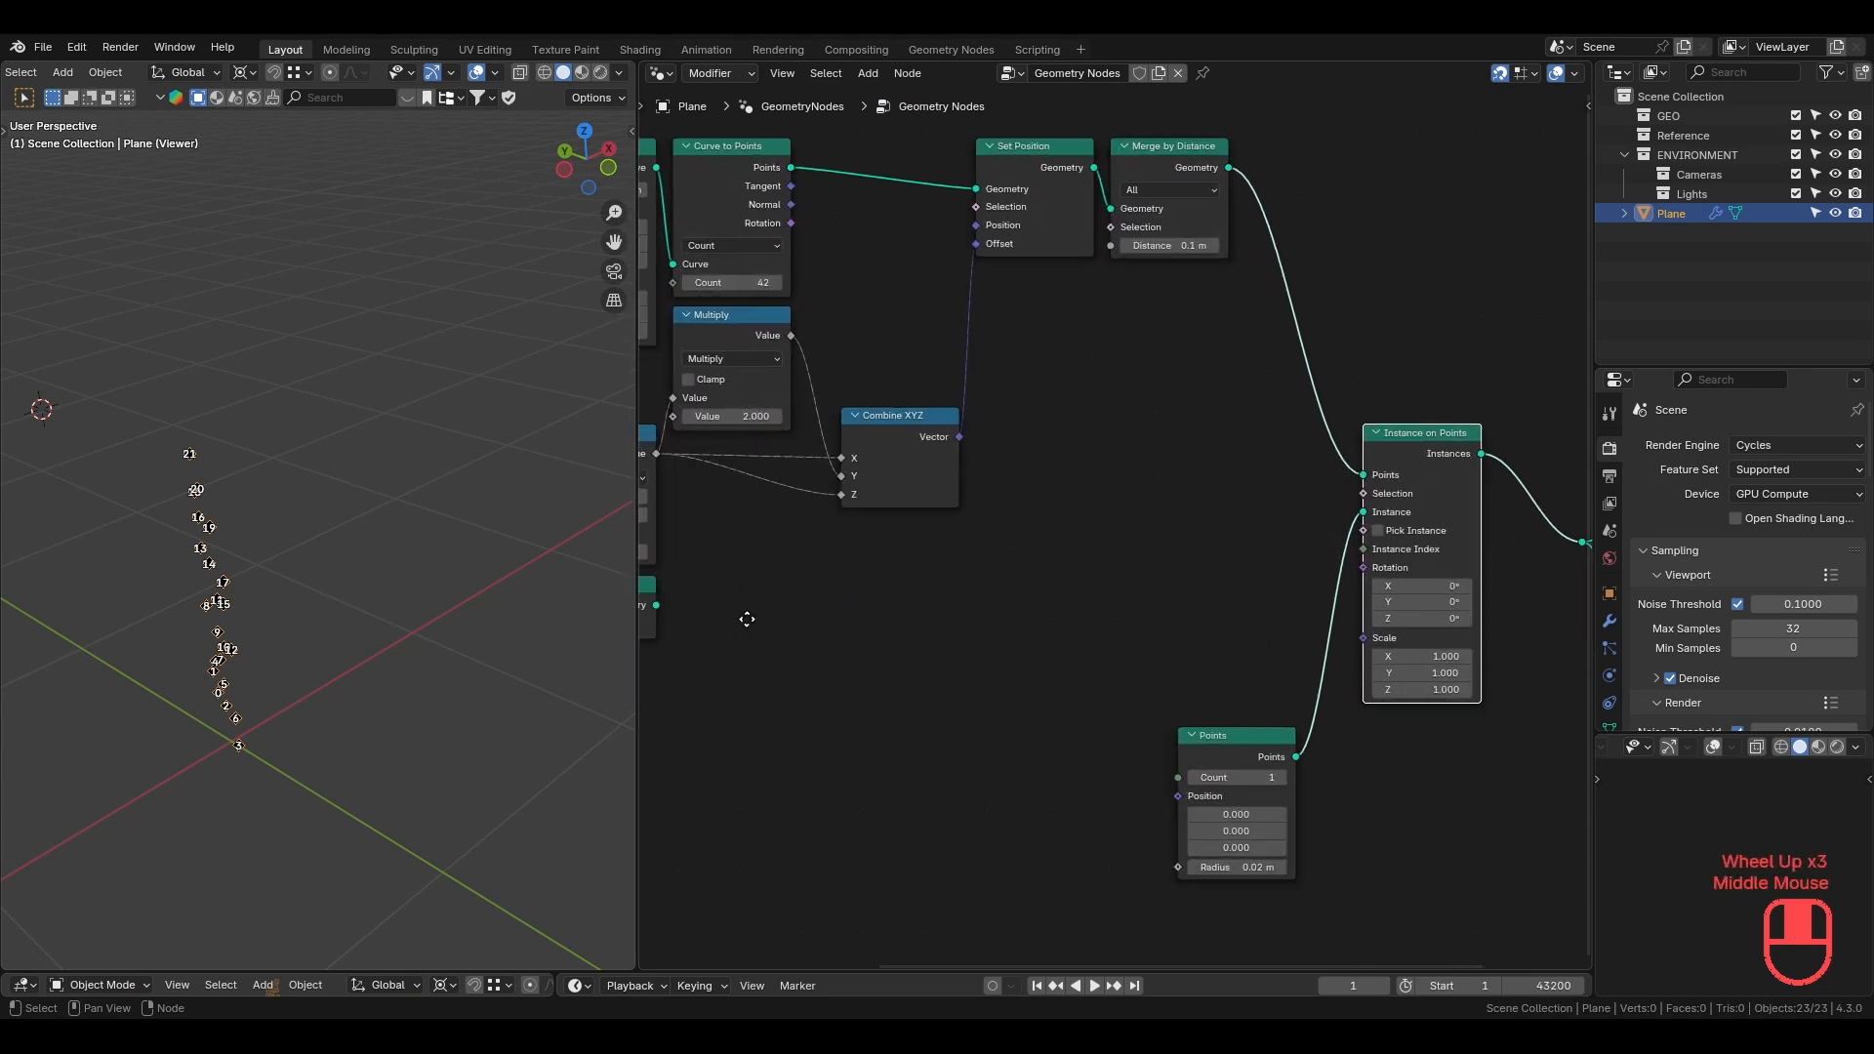
middle_drag(744, 619, 981, 502)
drag(786, 501, 1489, 408)
click(484, 735)
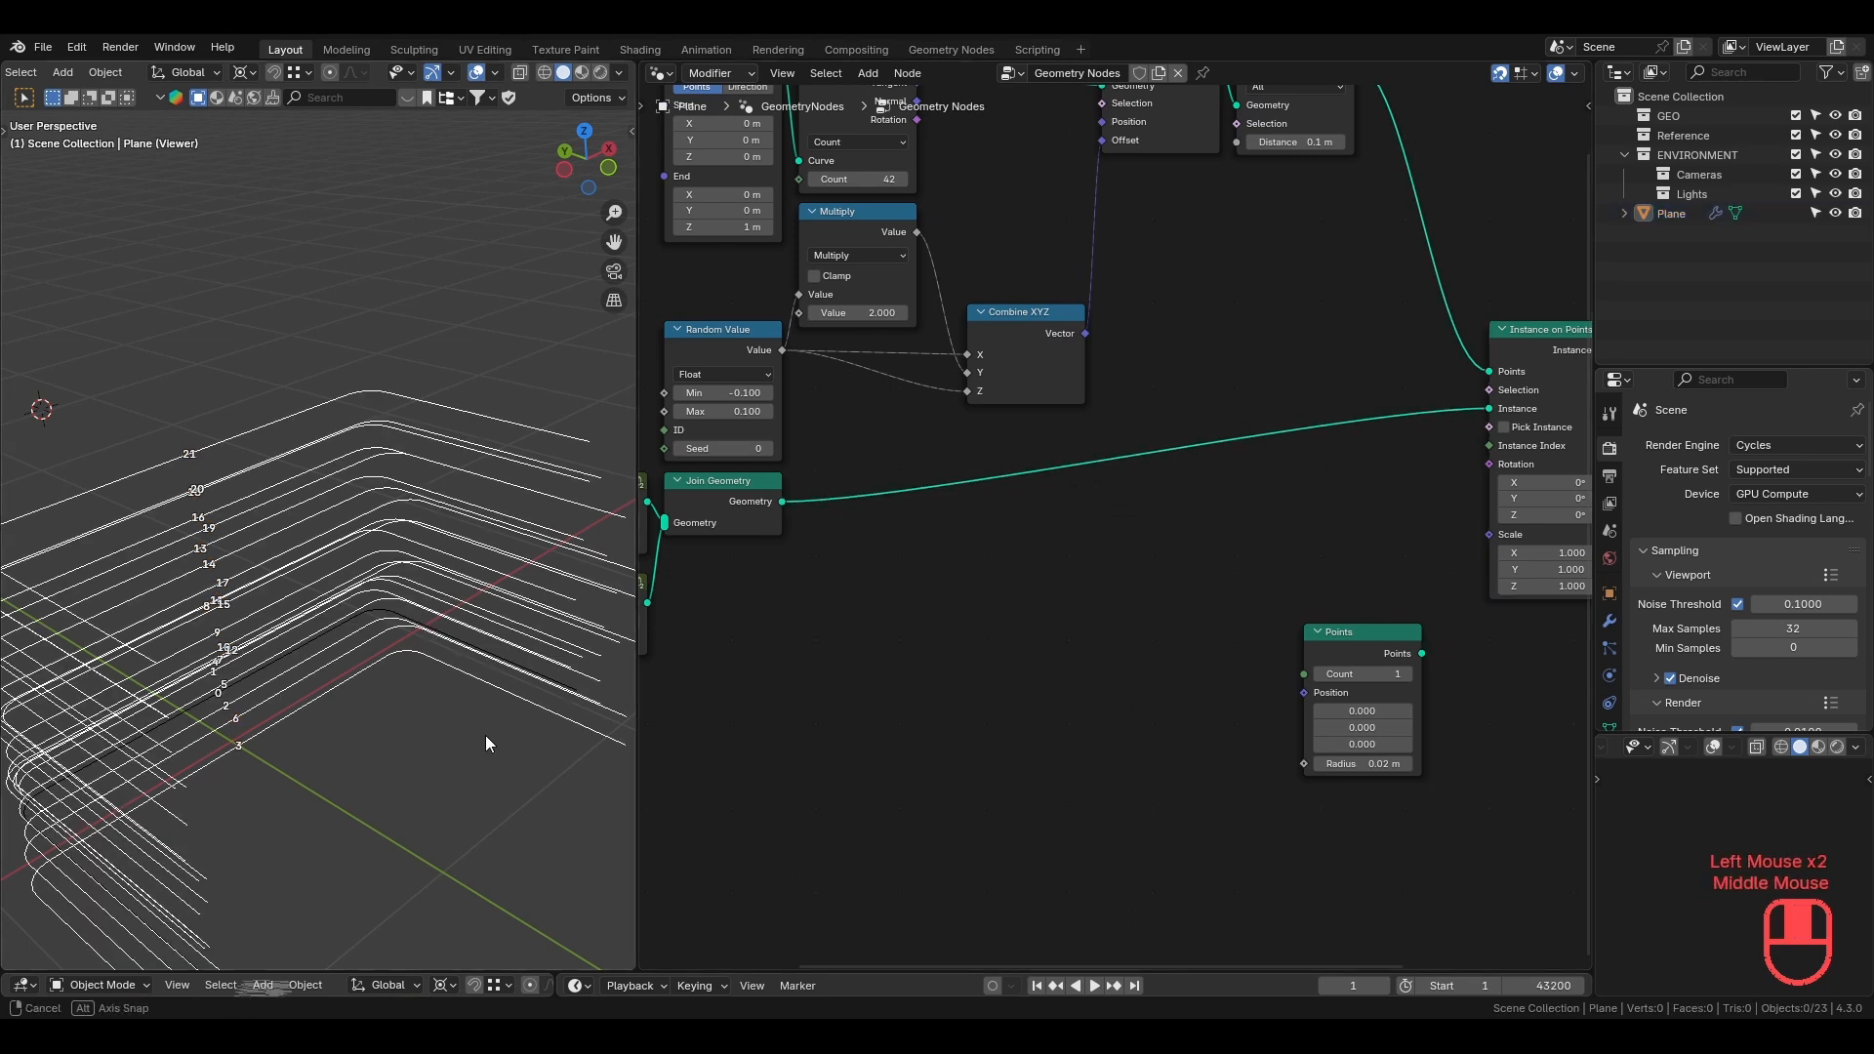
middle_drag(485, 735, 367, 646)
Set the Curve to Points count to 128, the Merge by Distance distance to 0.05 m and the Multiply value to 1.
click(976, 328)
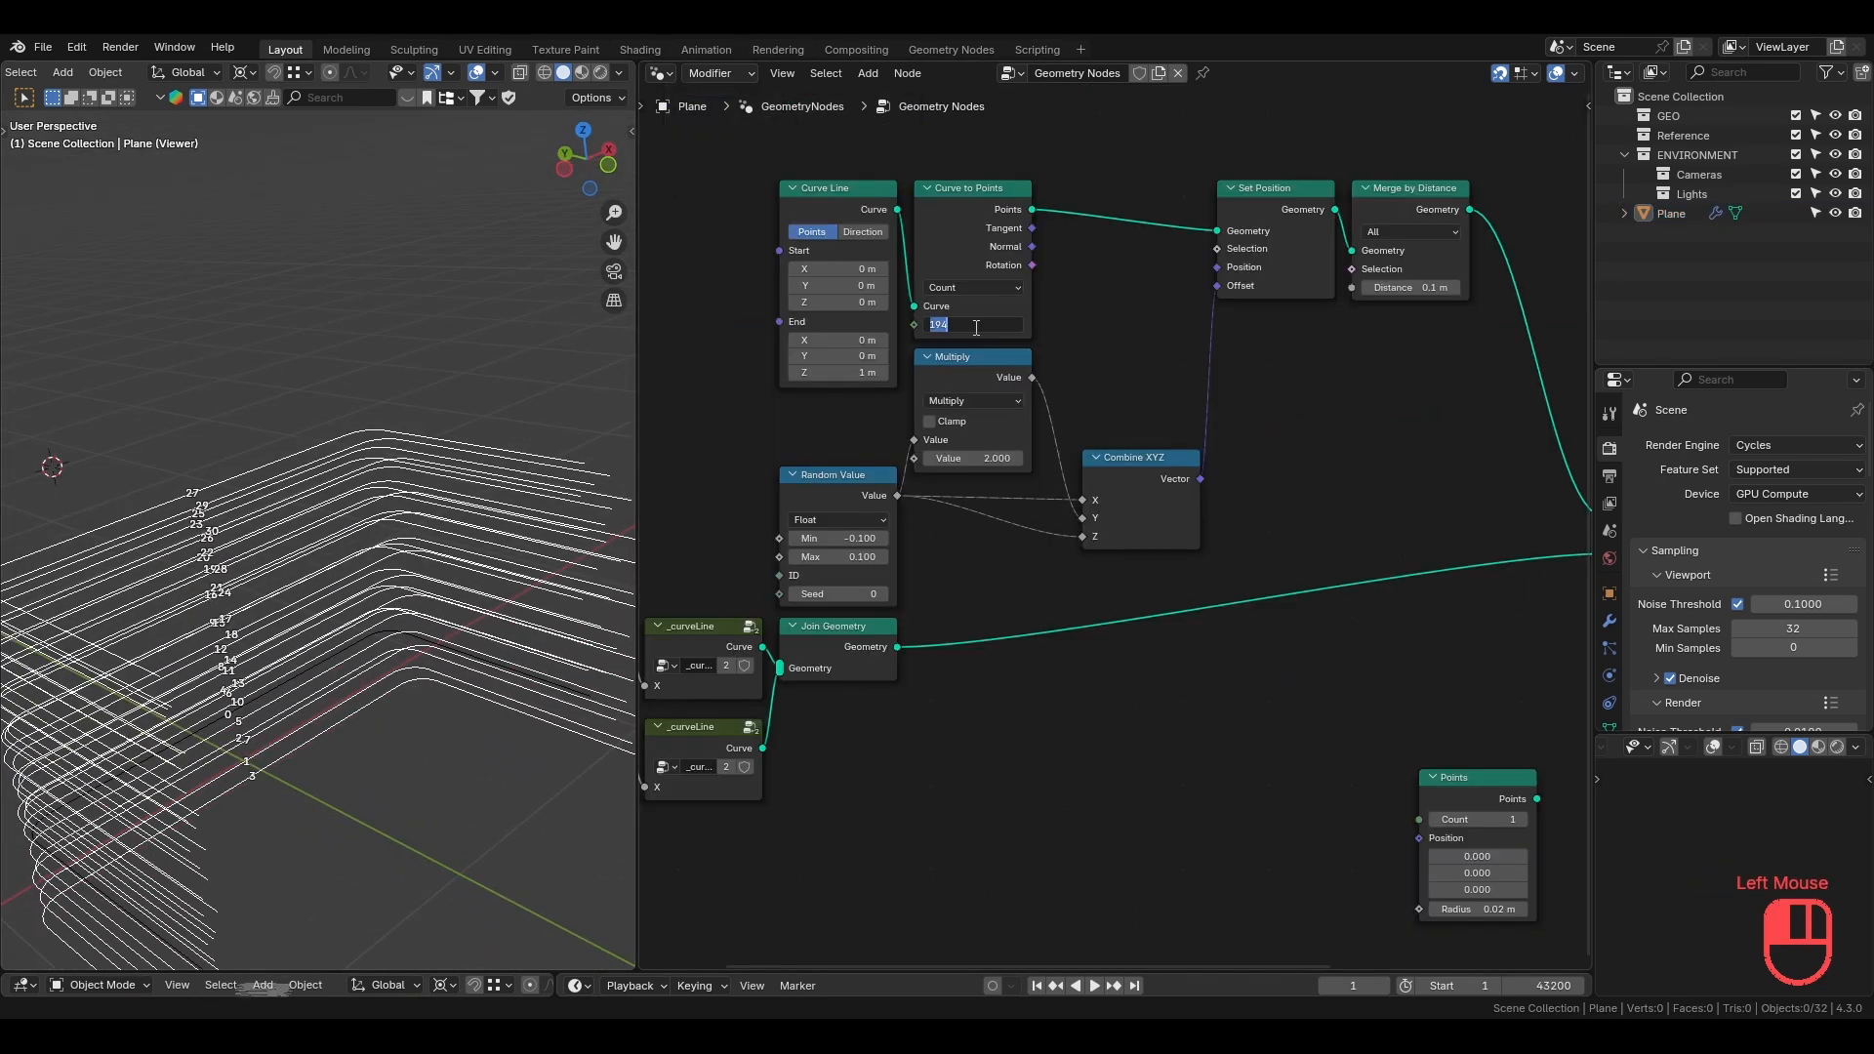
key(Return)
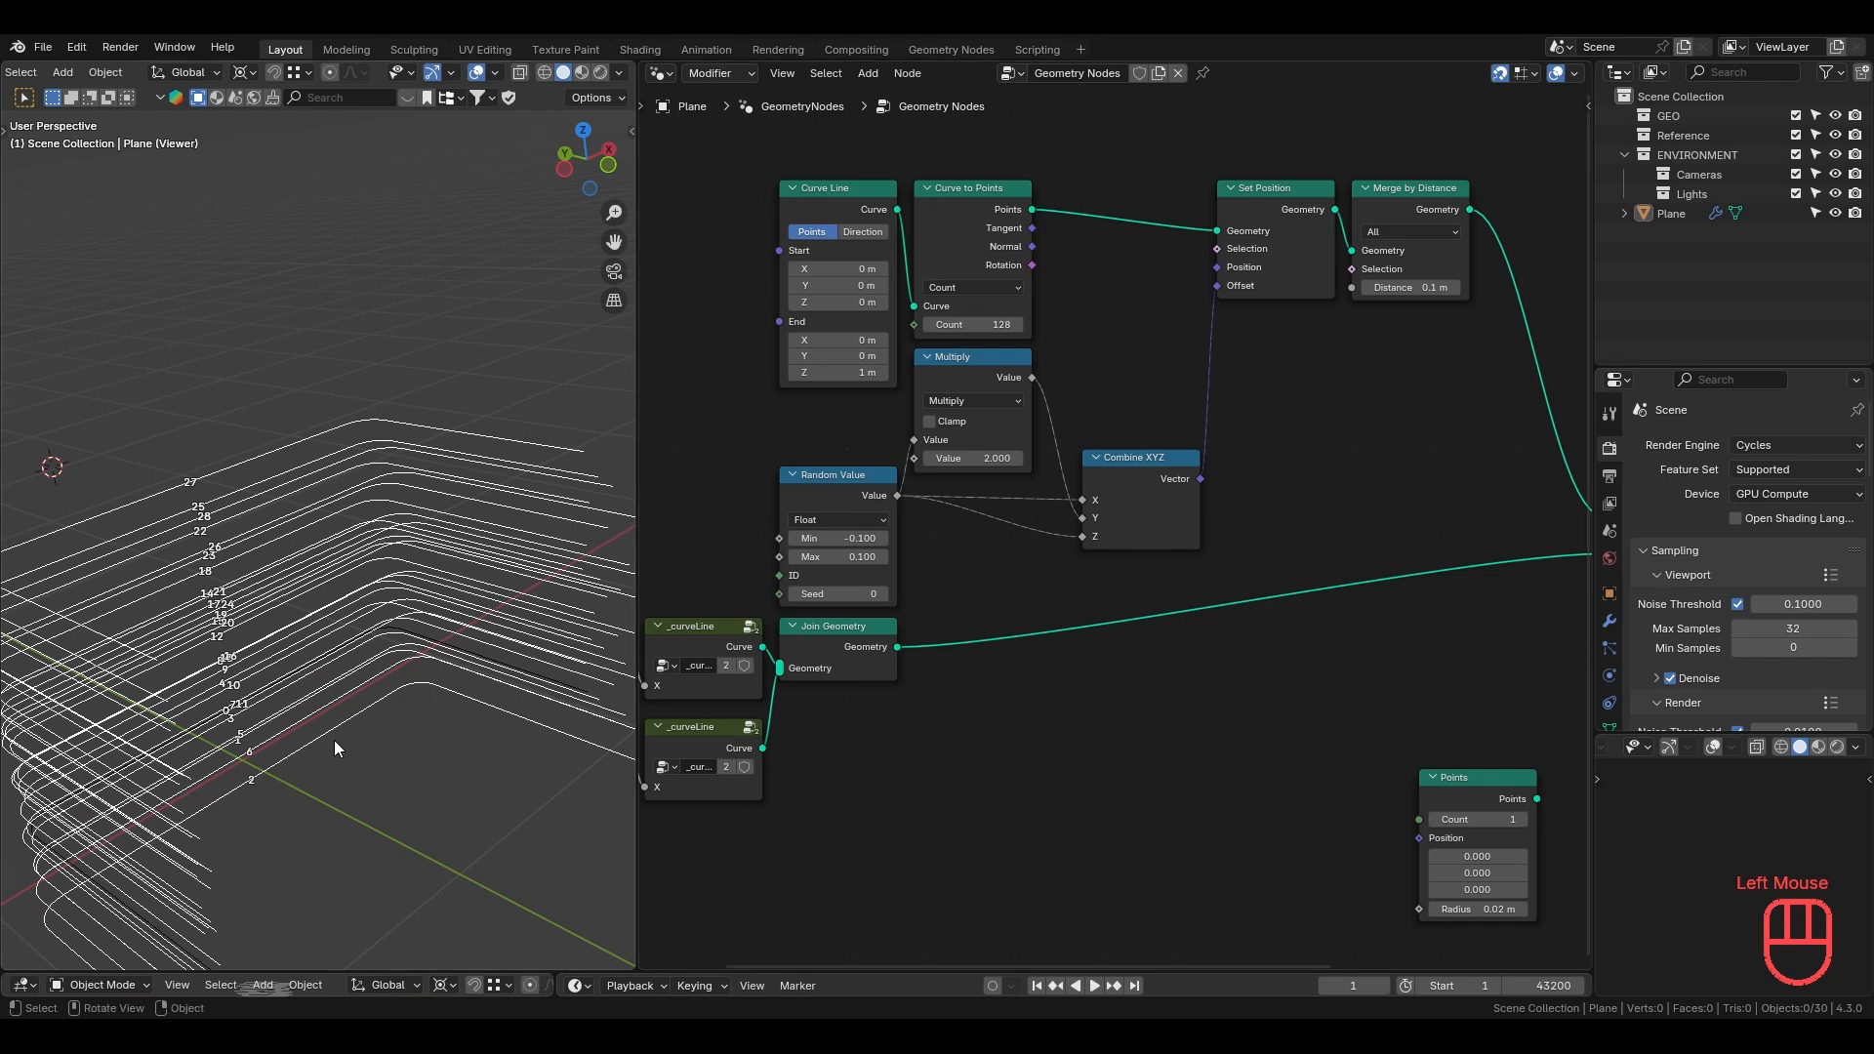
shift+drag(1411, 288, 1418, 290)
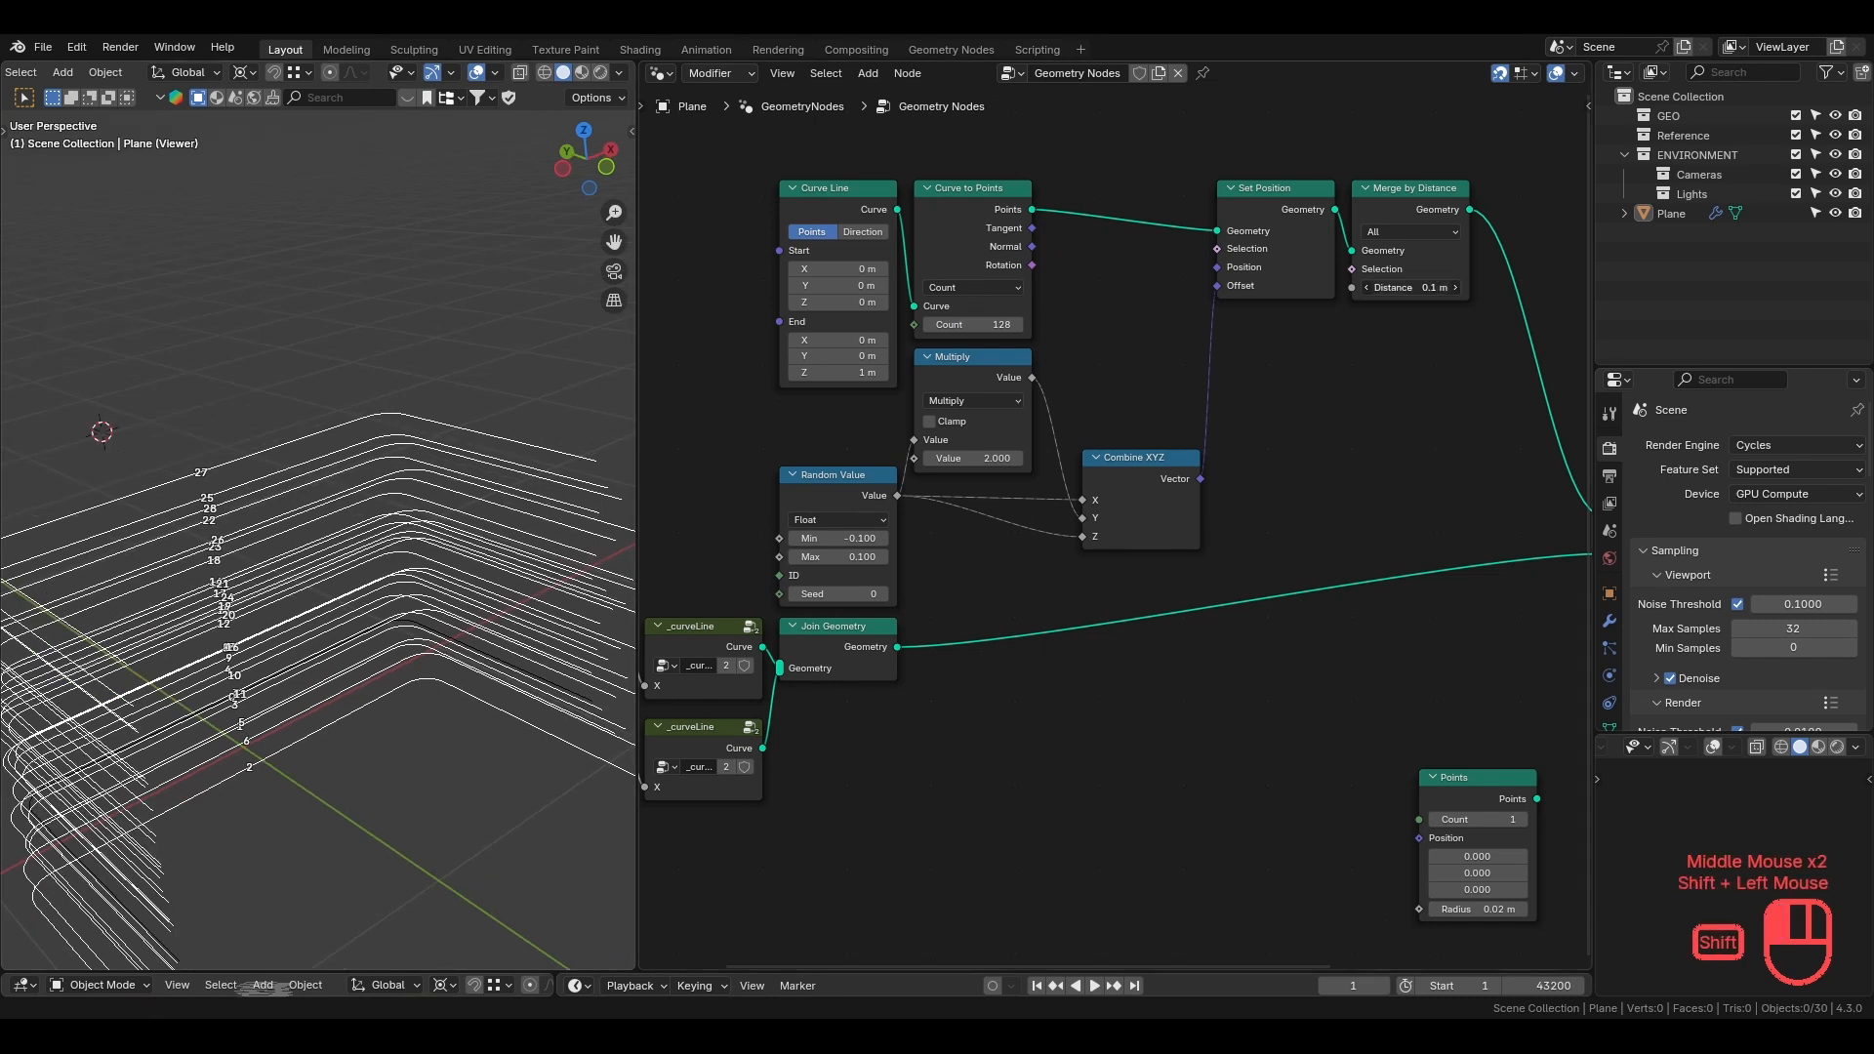
shift+click(1418, 290)
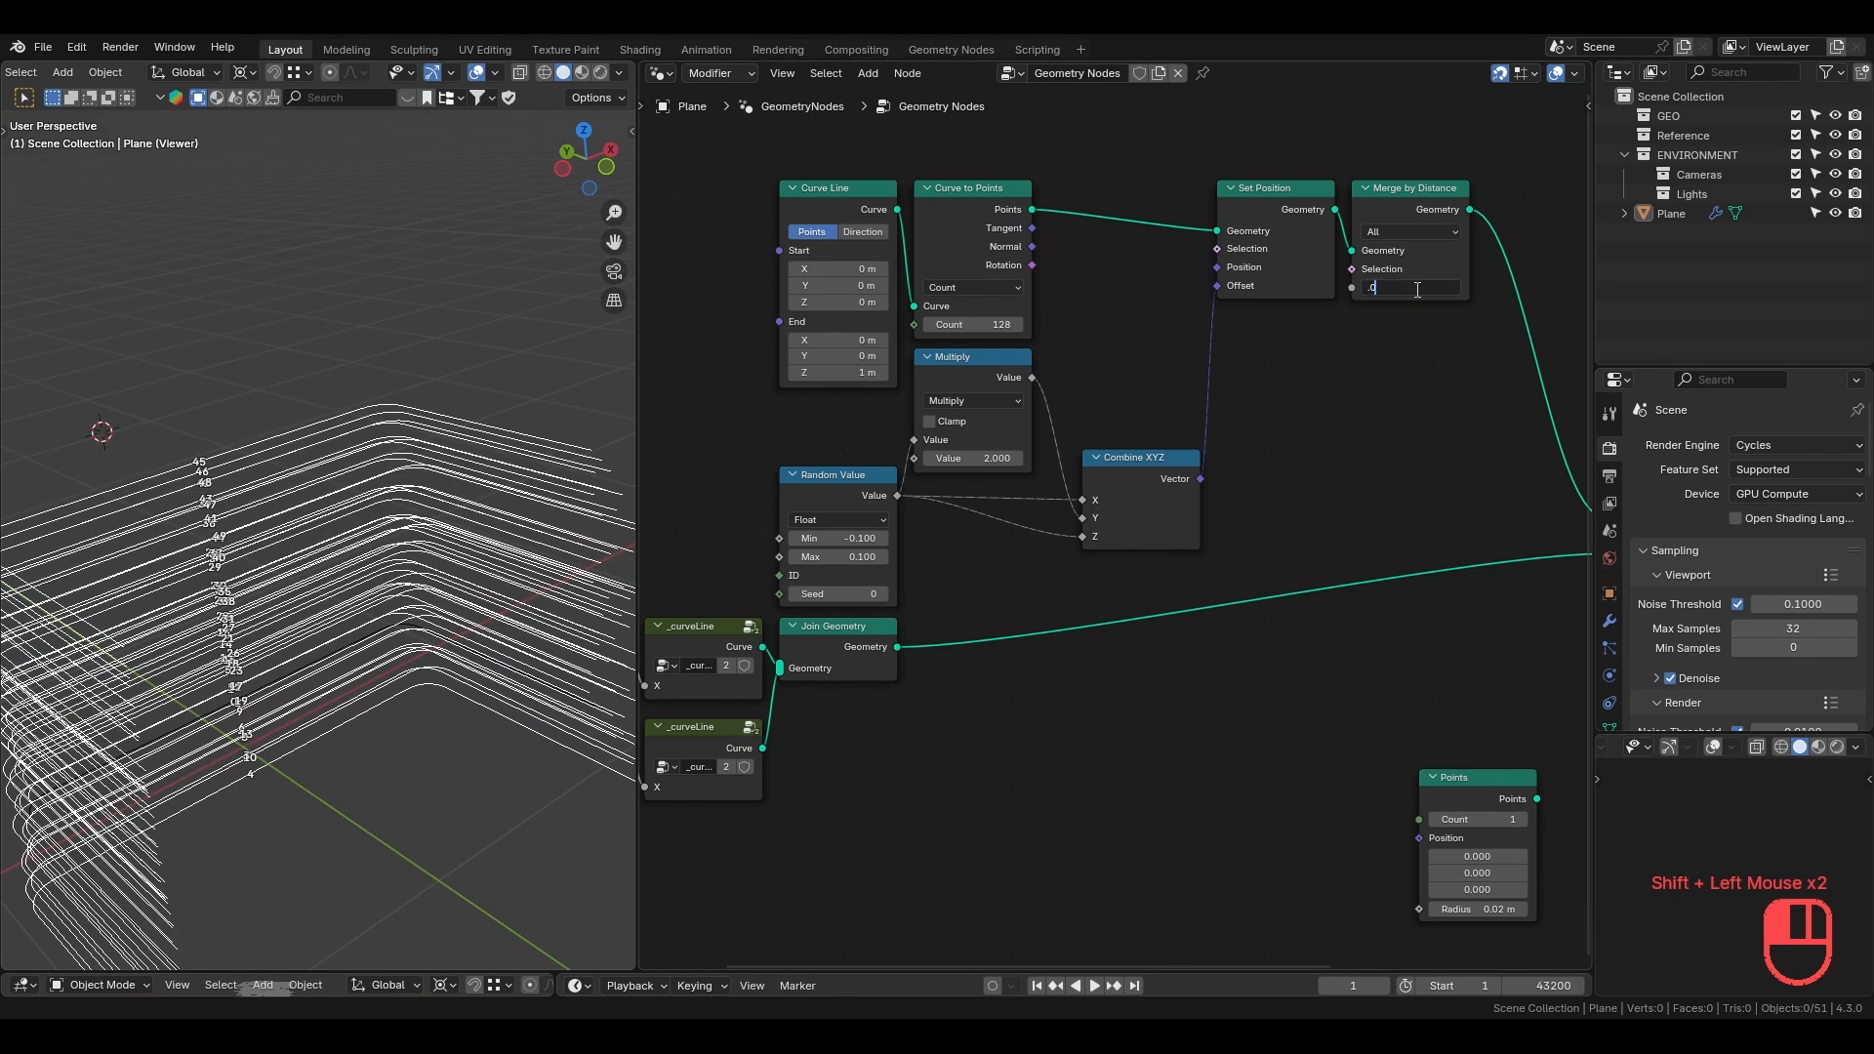
text(.05)
key(Return)
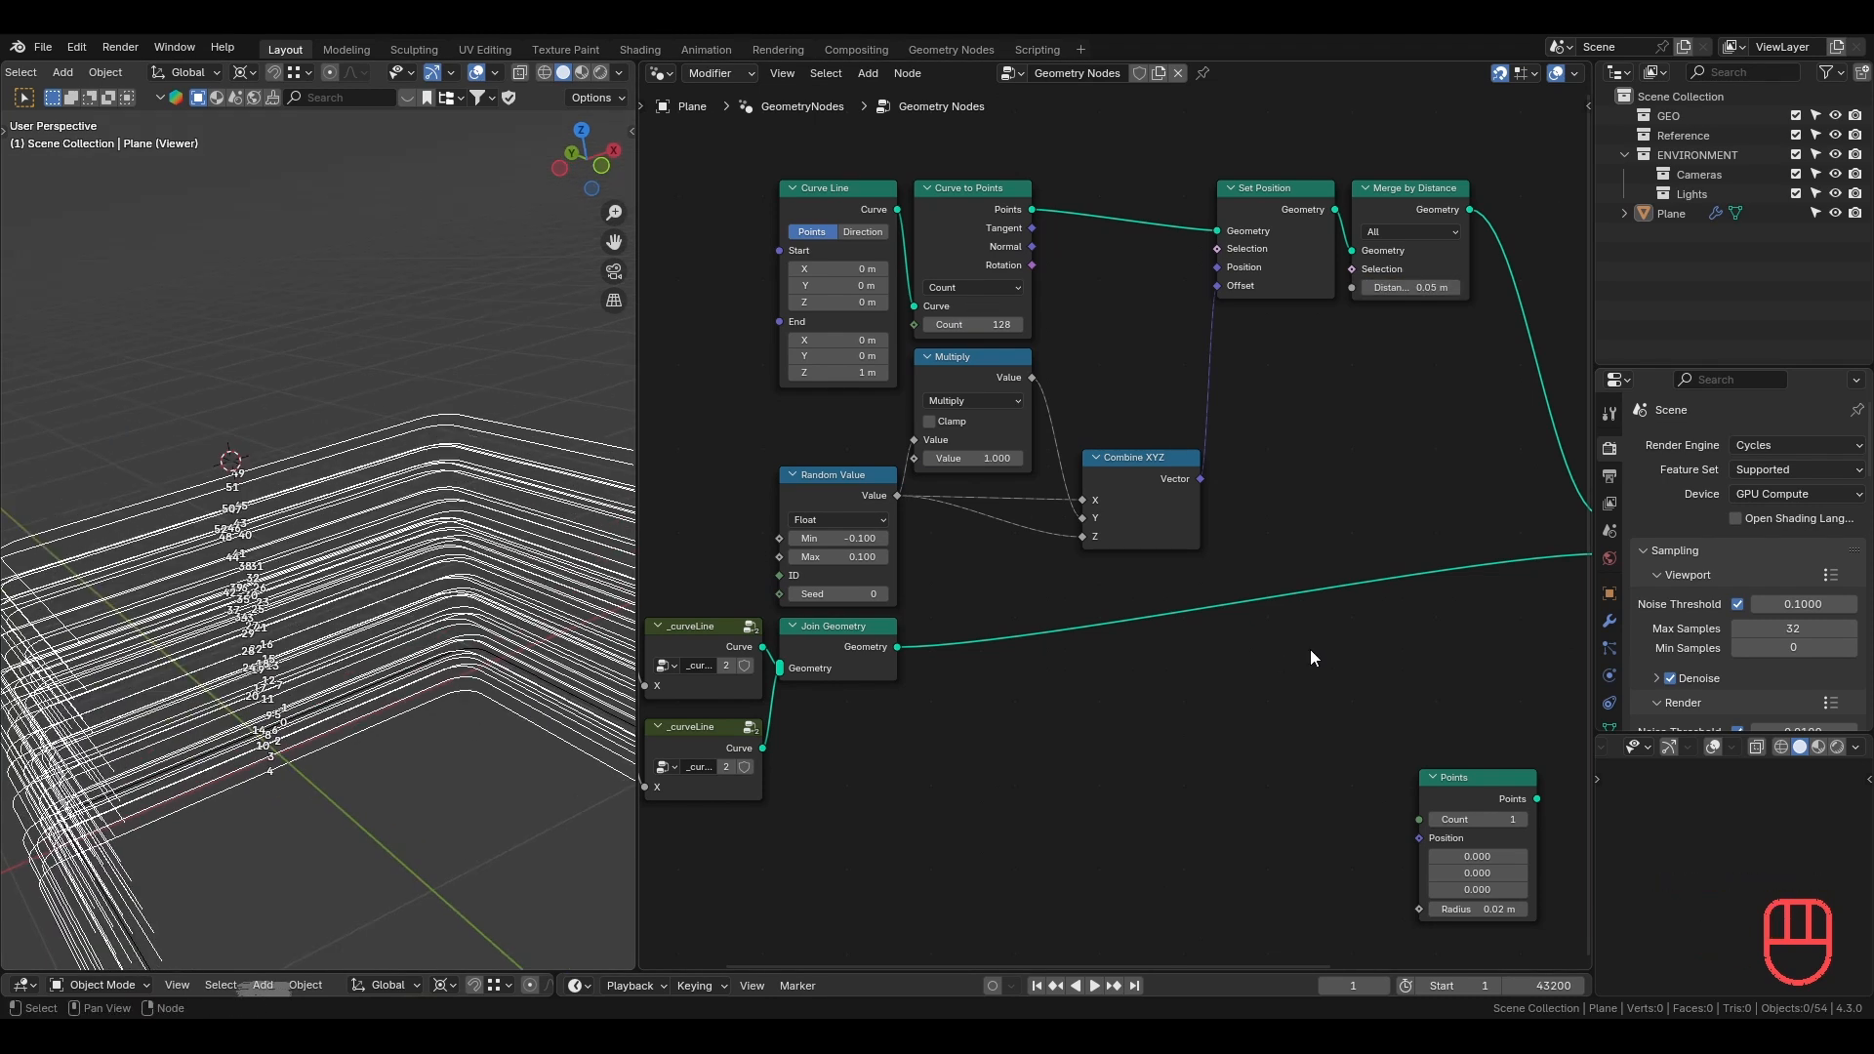
Delete the unused Points node.
scroll(1310, 648, down, 4)
click(1384, 726)
key(x)
Move Group Output, Viewer and Index away from Instance on Points to free space for more nodes.
middle_drag(1429, 652, 828, 636)
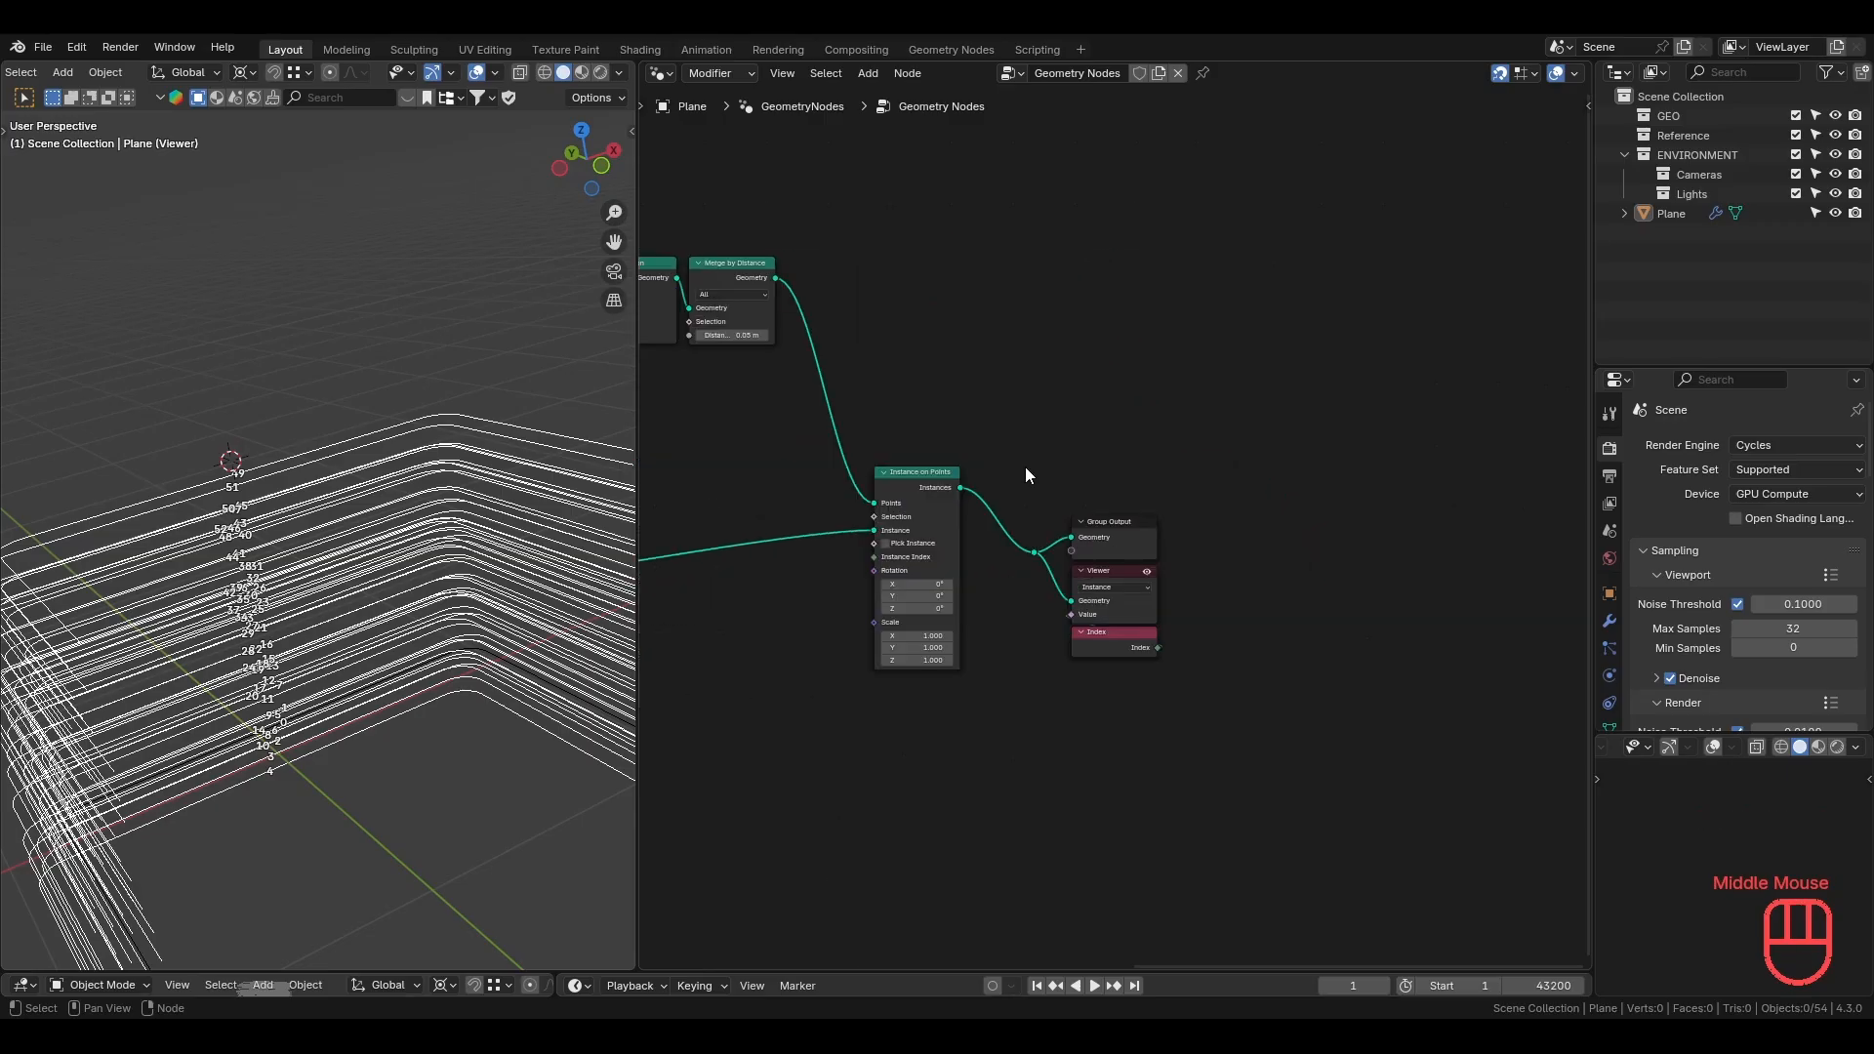
drag(1021, 469, 1191, 707)
key(g)
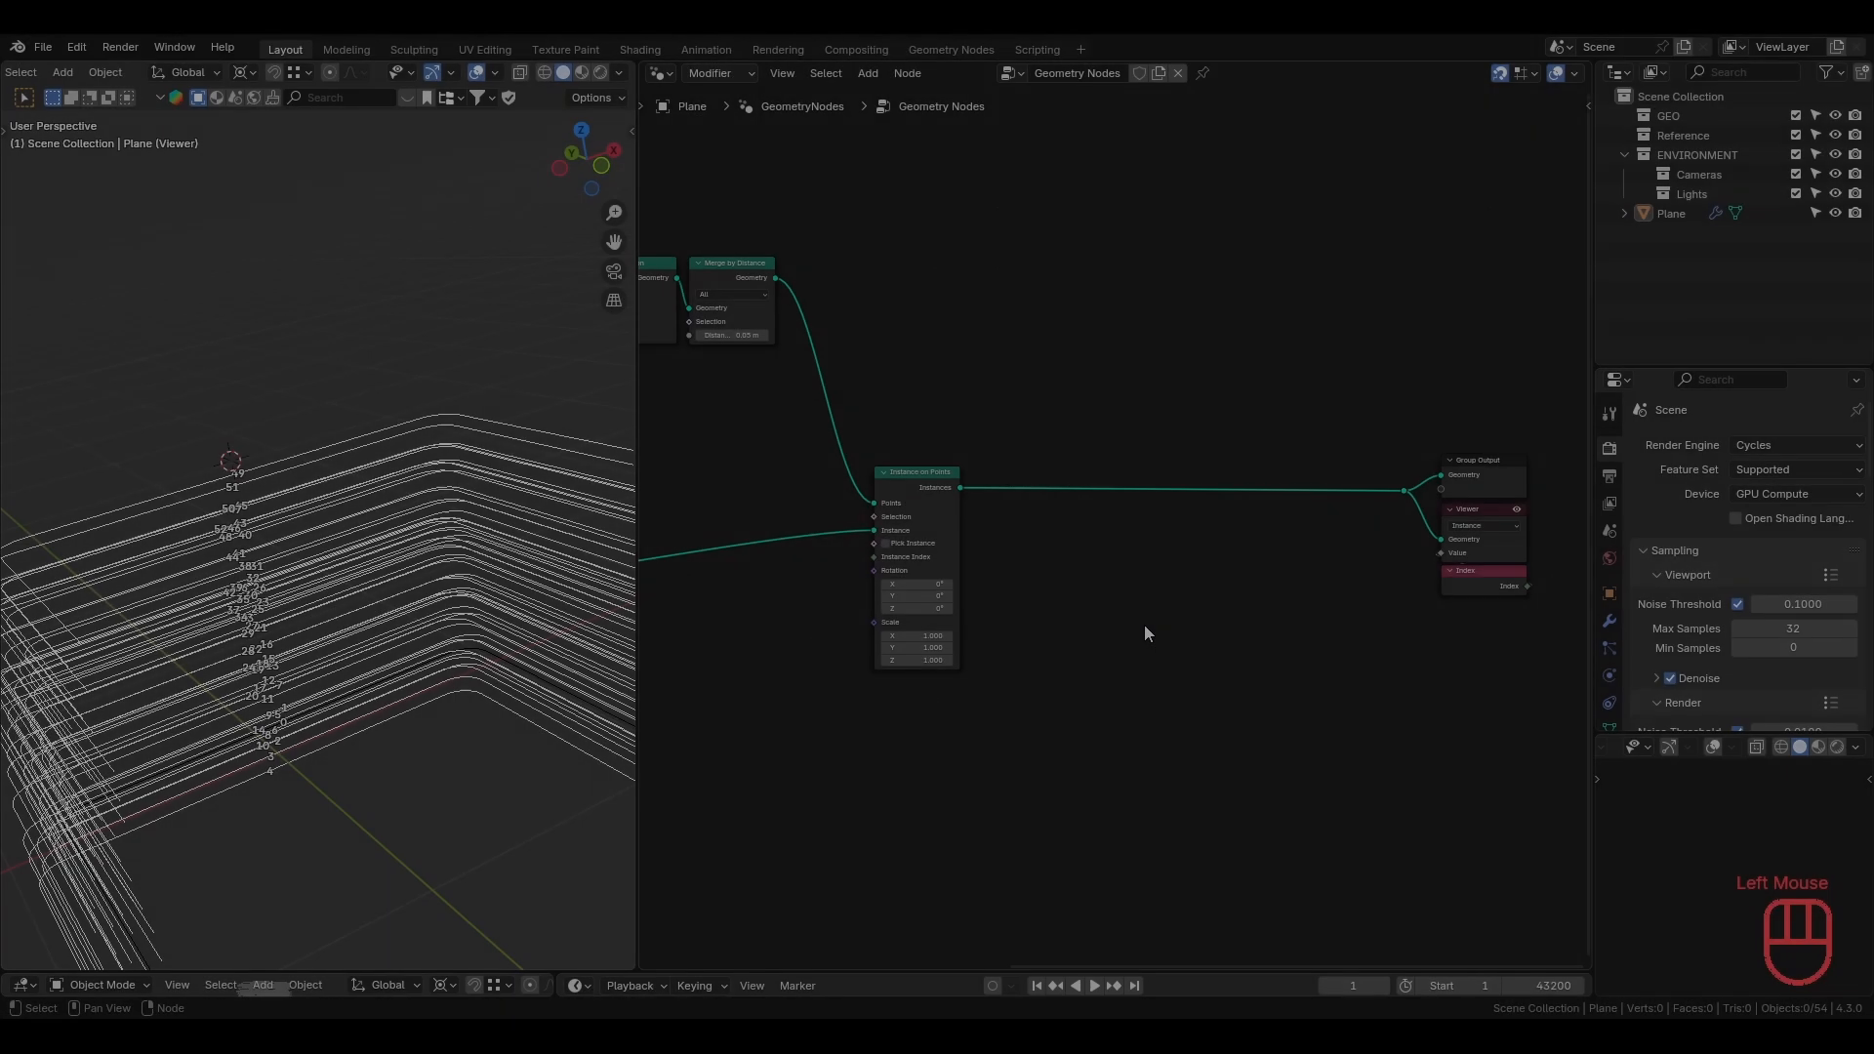
Insert a Curve to Mesh node between Instance on Points and the reroute leading to Group Output and Viewer.
key(shift+a)
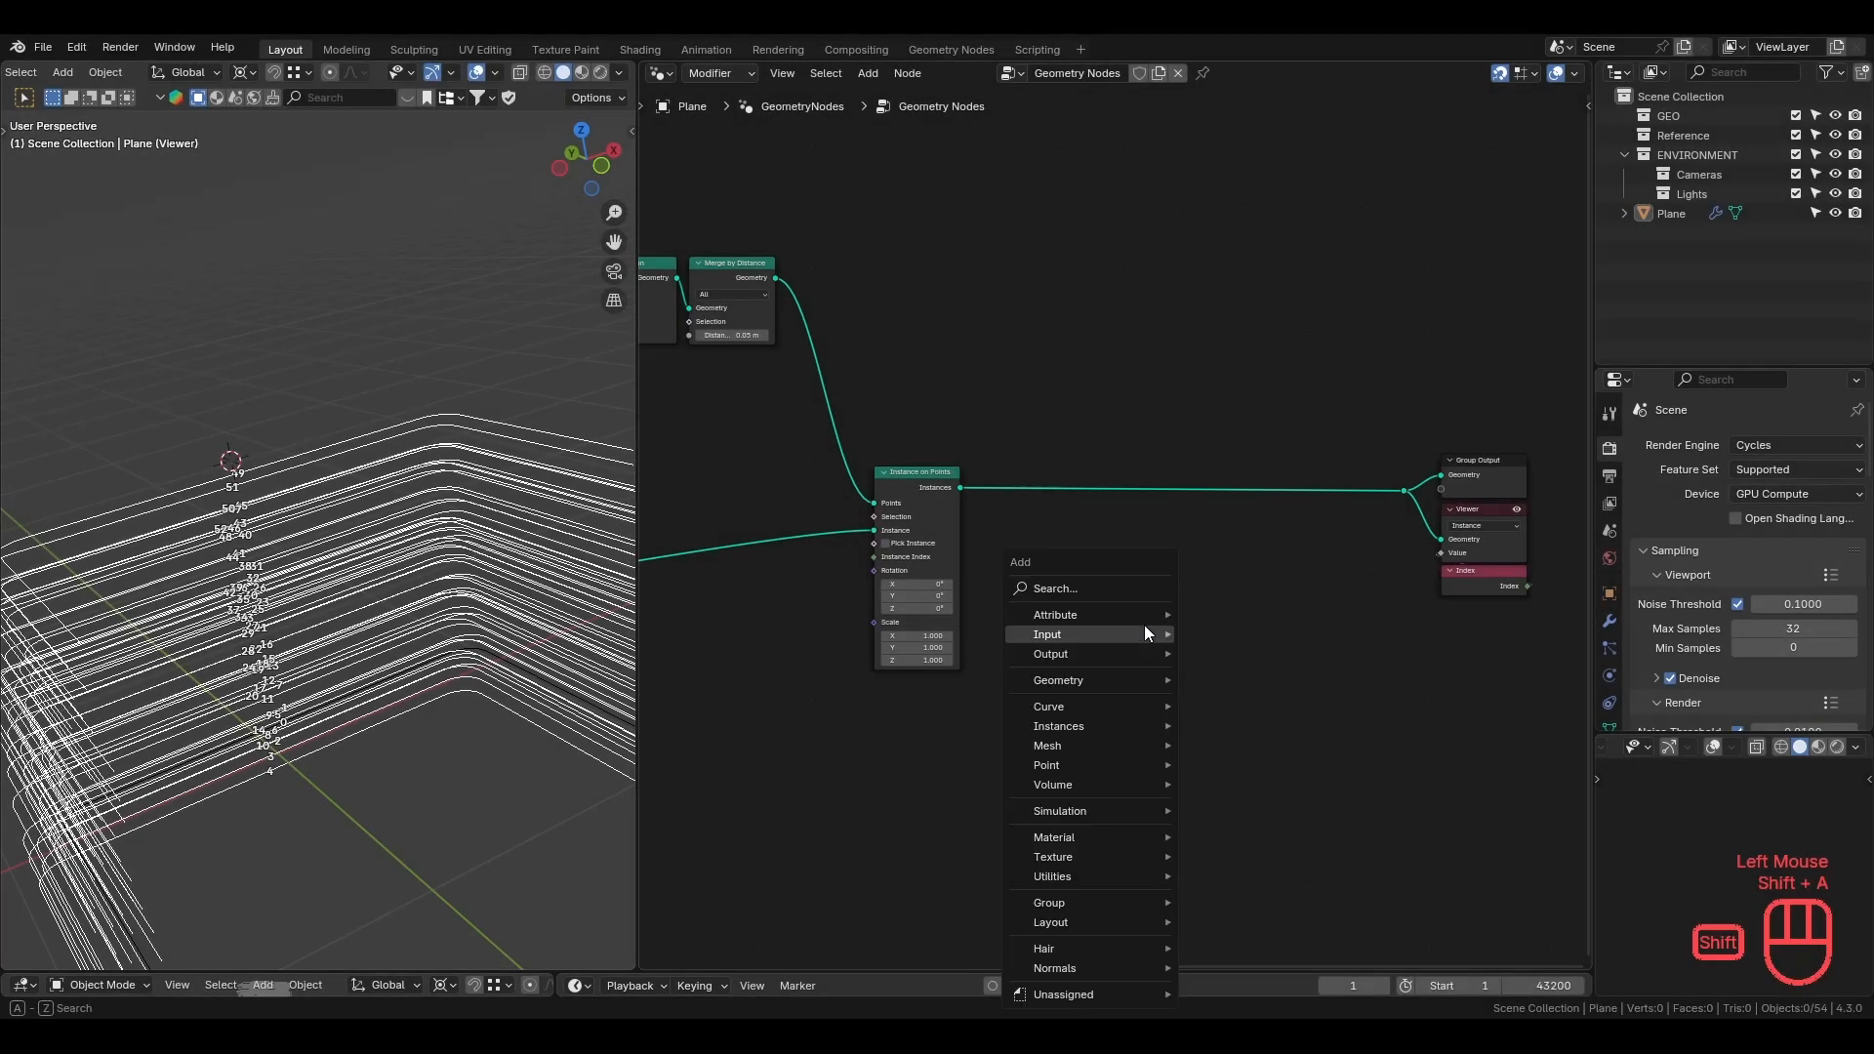
click(1391, 605)
scroll(1357, 632, up, 4)
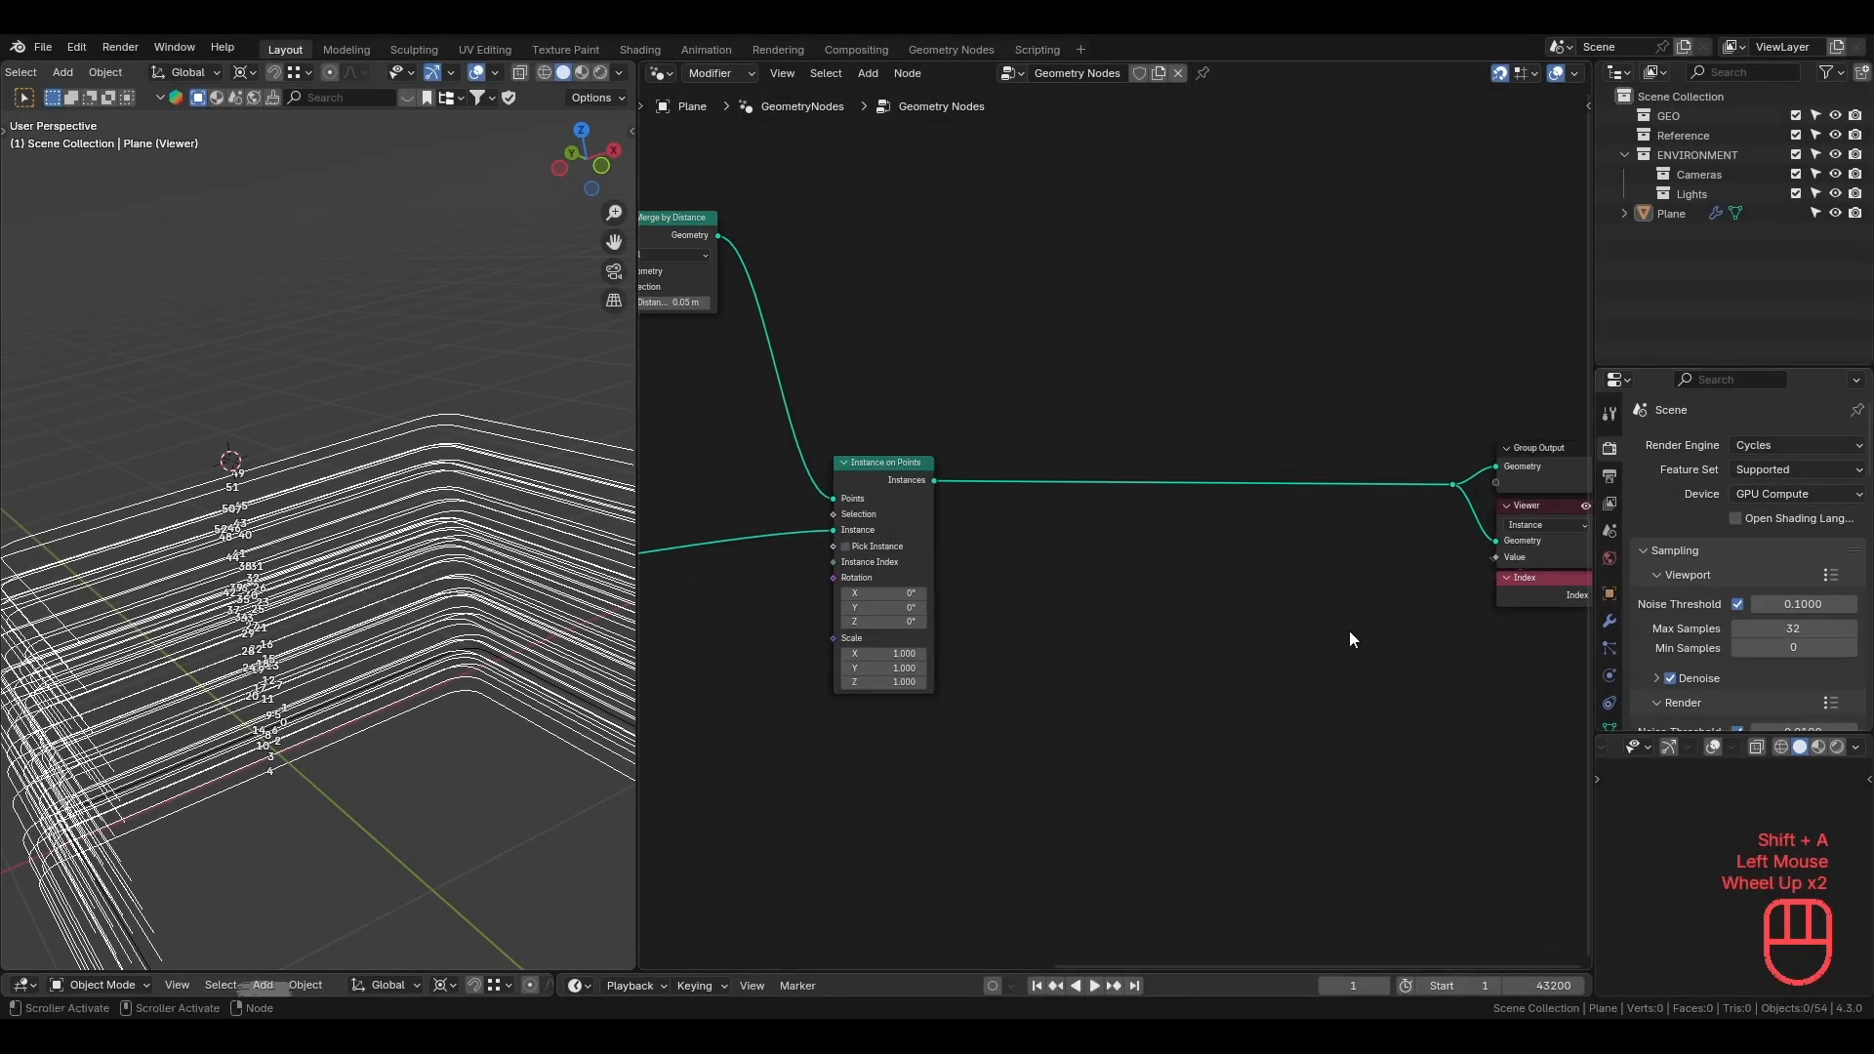
shift+middle_drag(1391, 654, 1285, 646)
key(shift+a)
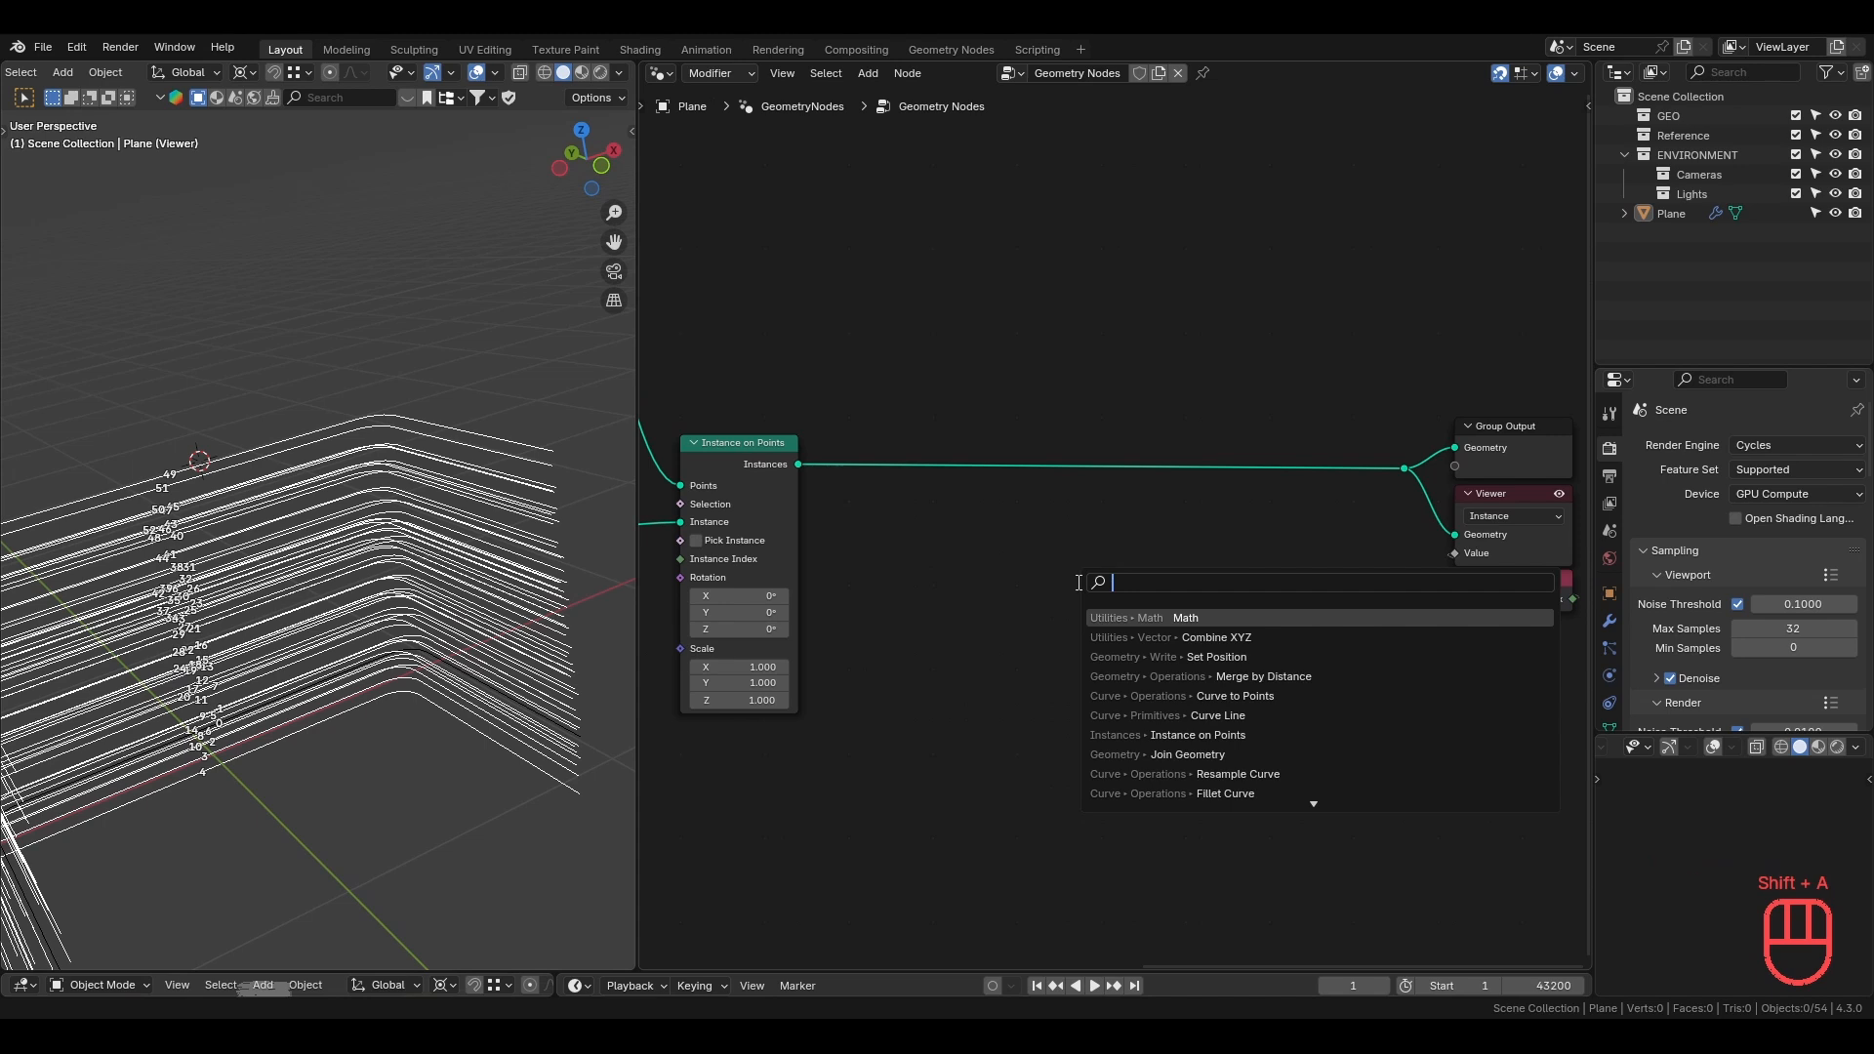
text(curve to mesh)
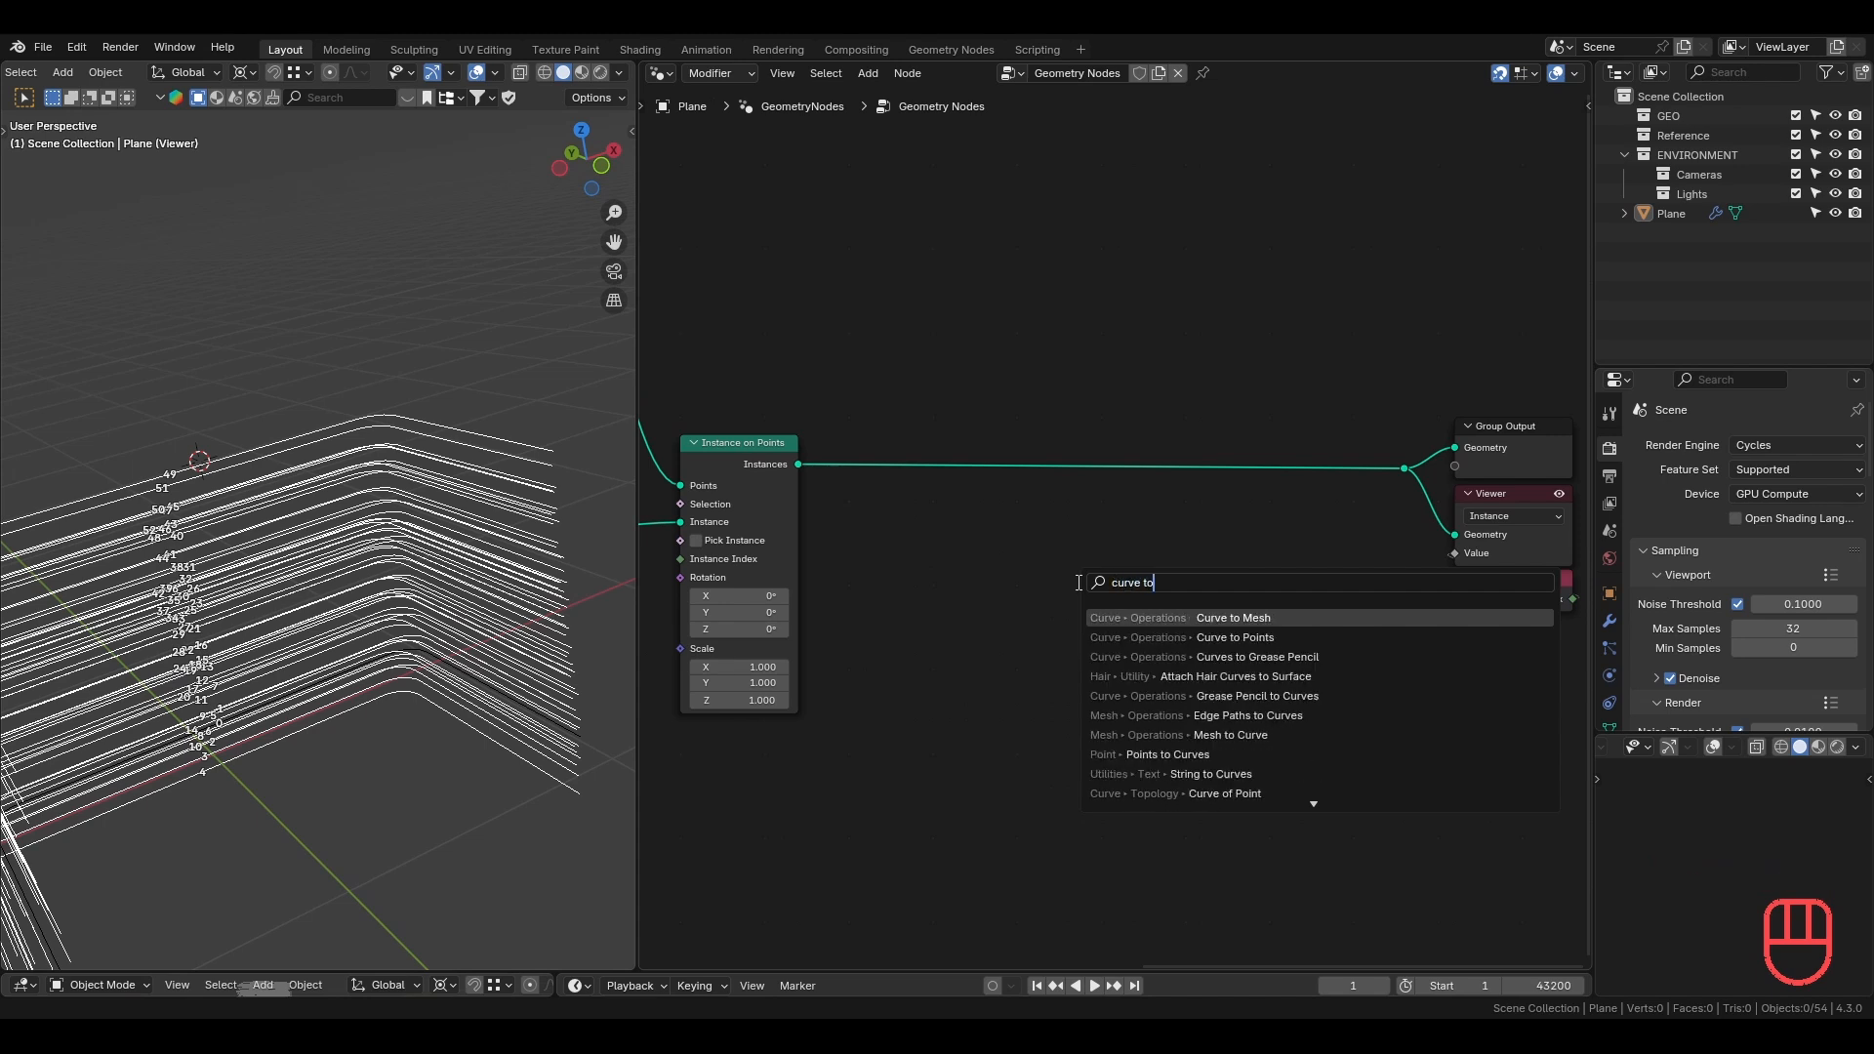
key(Return)
click(1253, 435)
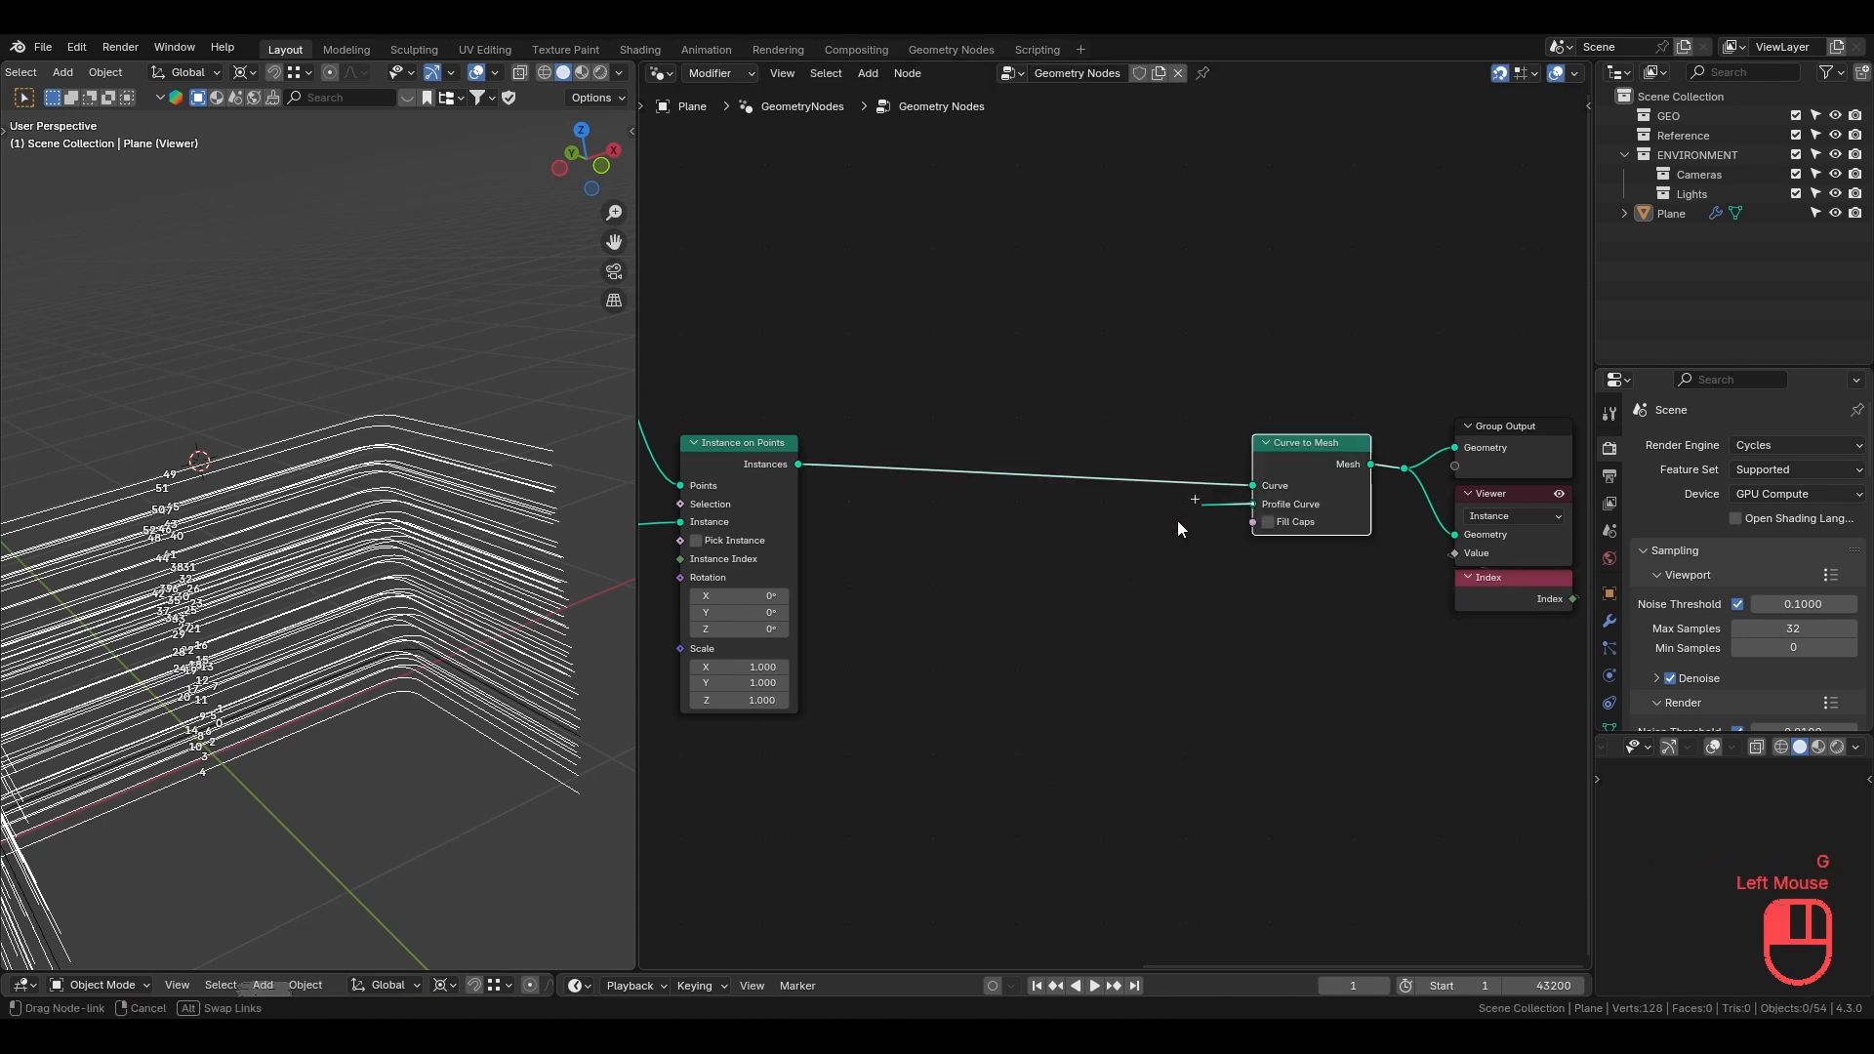
Feed a new Curve Circle node into Curve to Mesh's Profile Curve input and turn off the Viewer node.
key(shift+a)
text(curve cir)
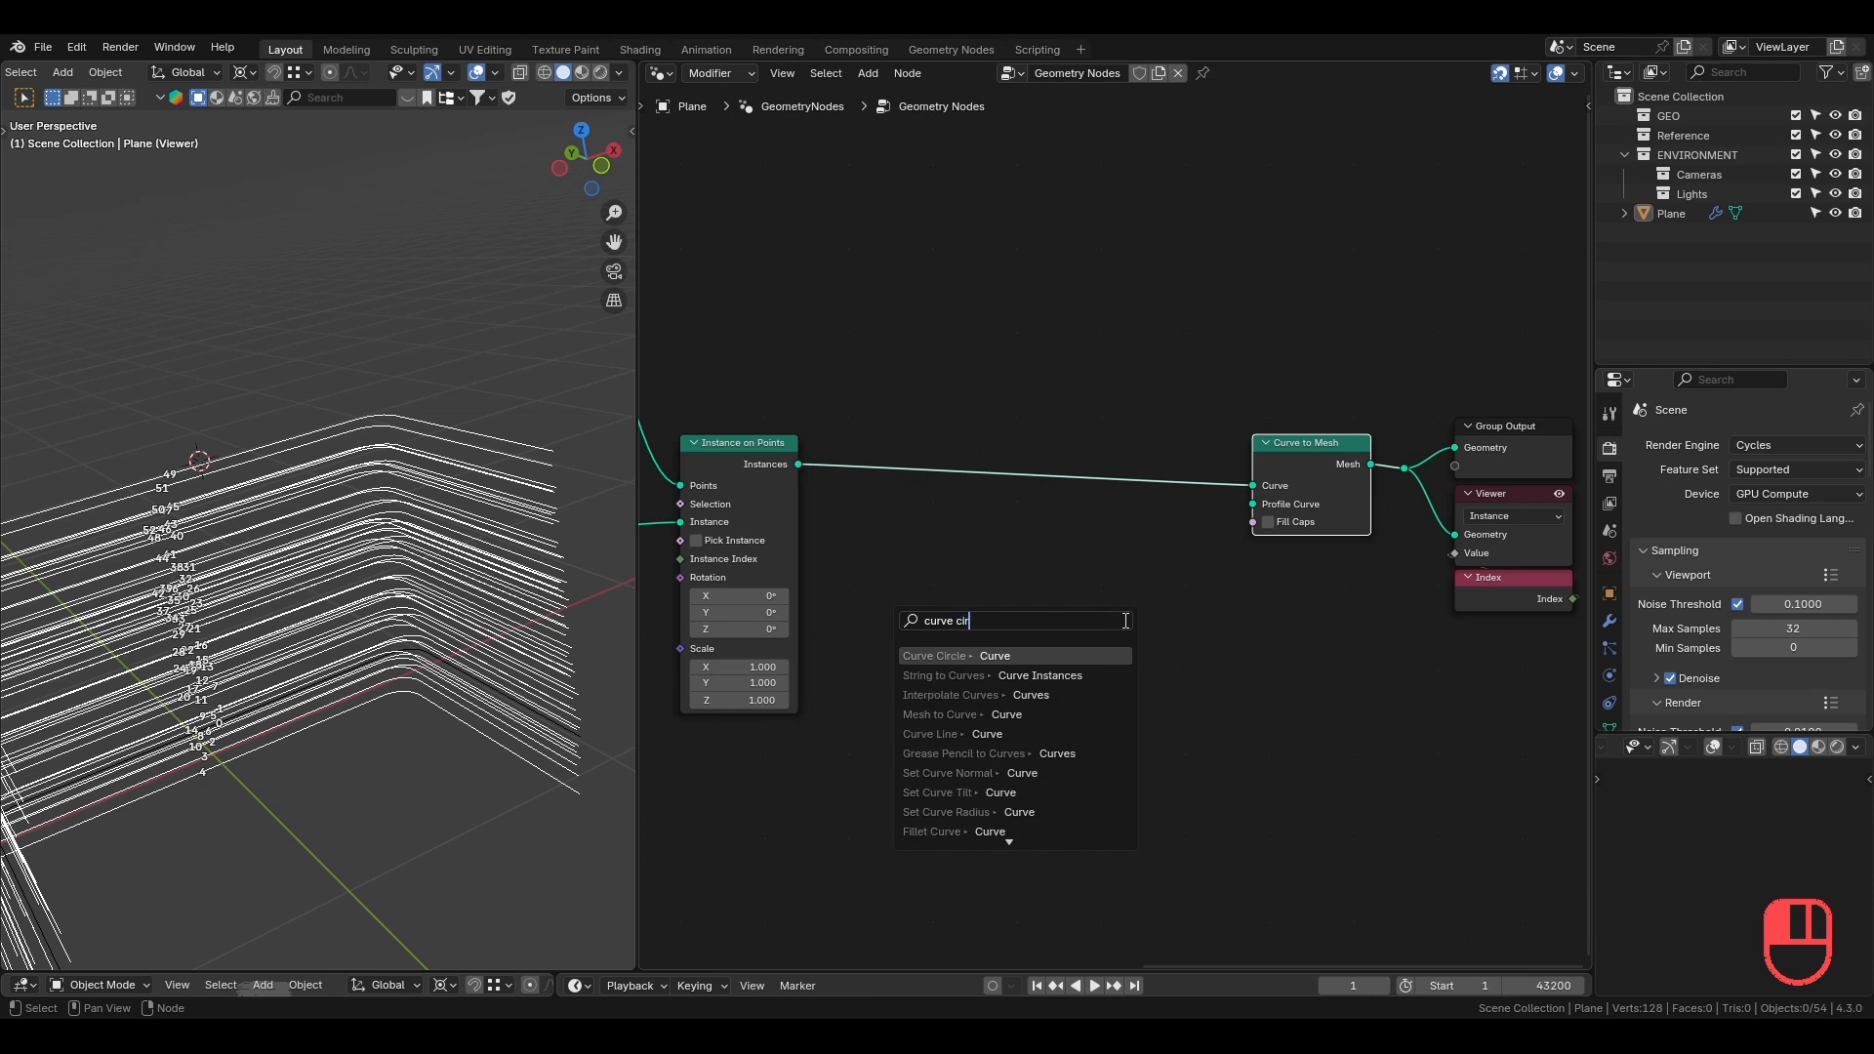
key(Return)
key(m)
click(1171, 557)
click(1559, 495)
Set the Curve Circle radius to 0.002 m to turn the lines into thin tubes.
scroll(611, 585, down, 3)
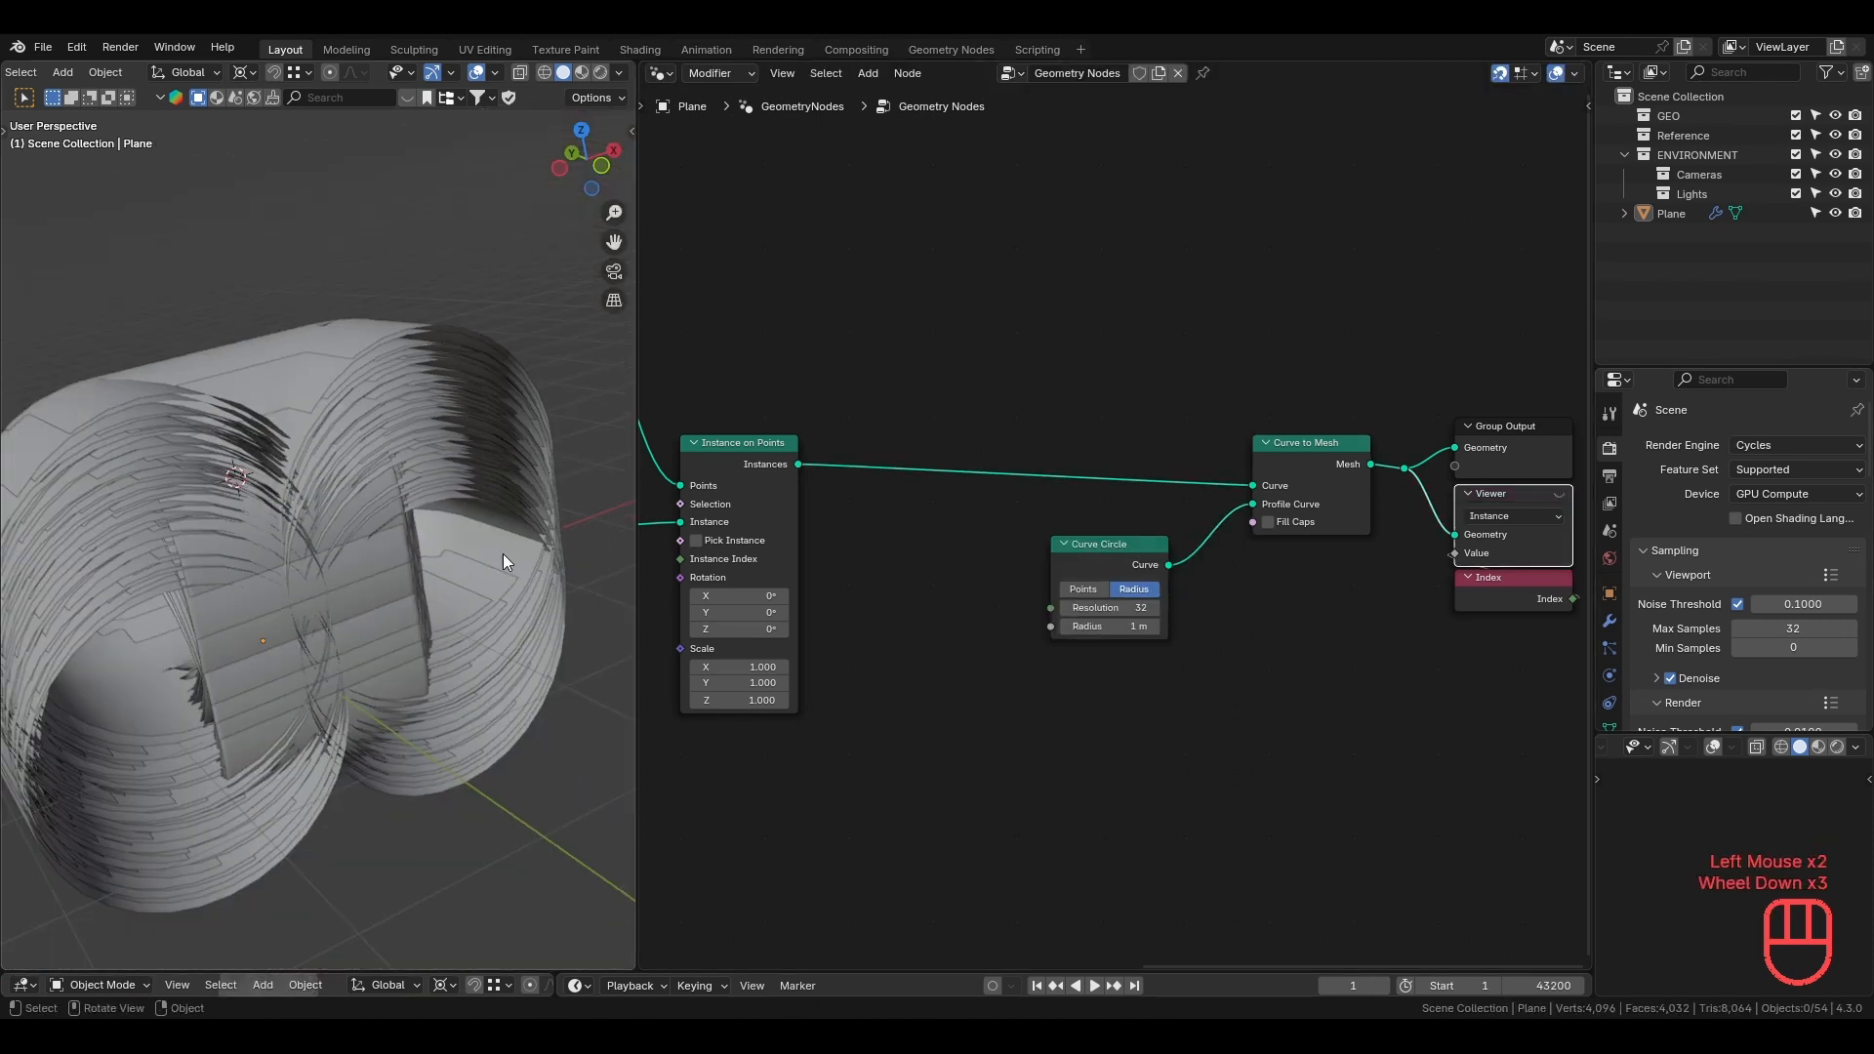
shift+middle_drag(501, 554, 512, 604)
middle_drag(512, 603, 445, 580)
click(1120, 628)
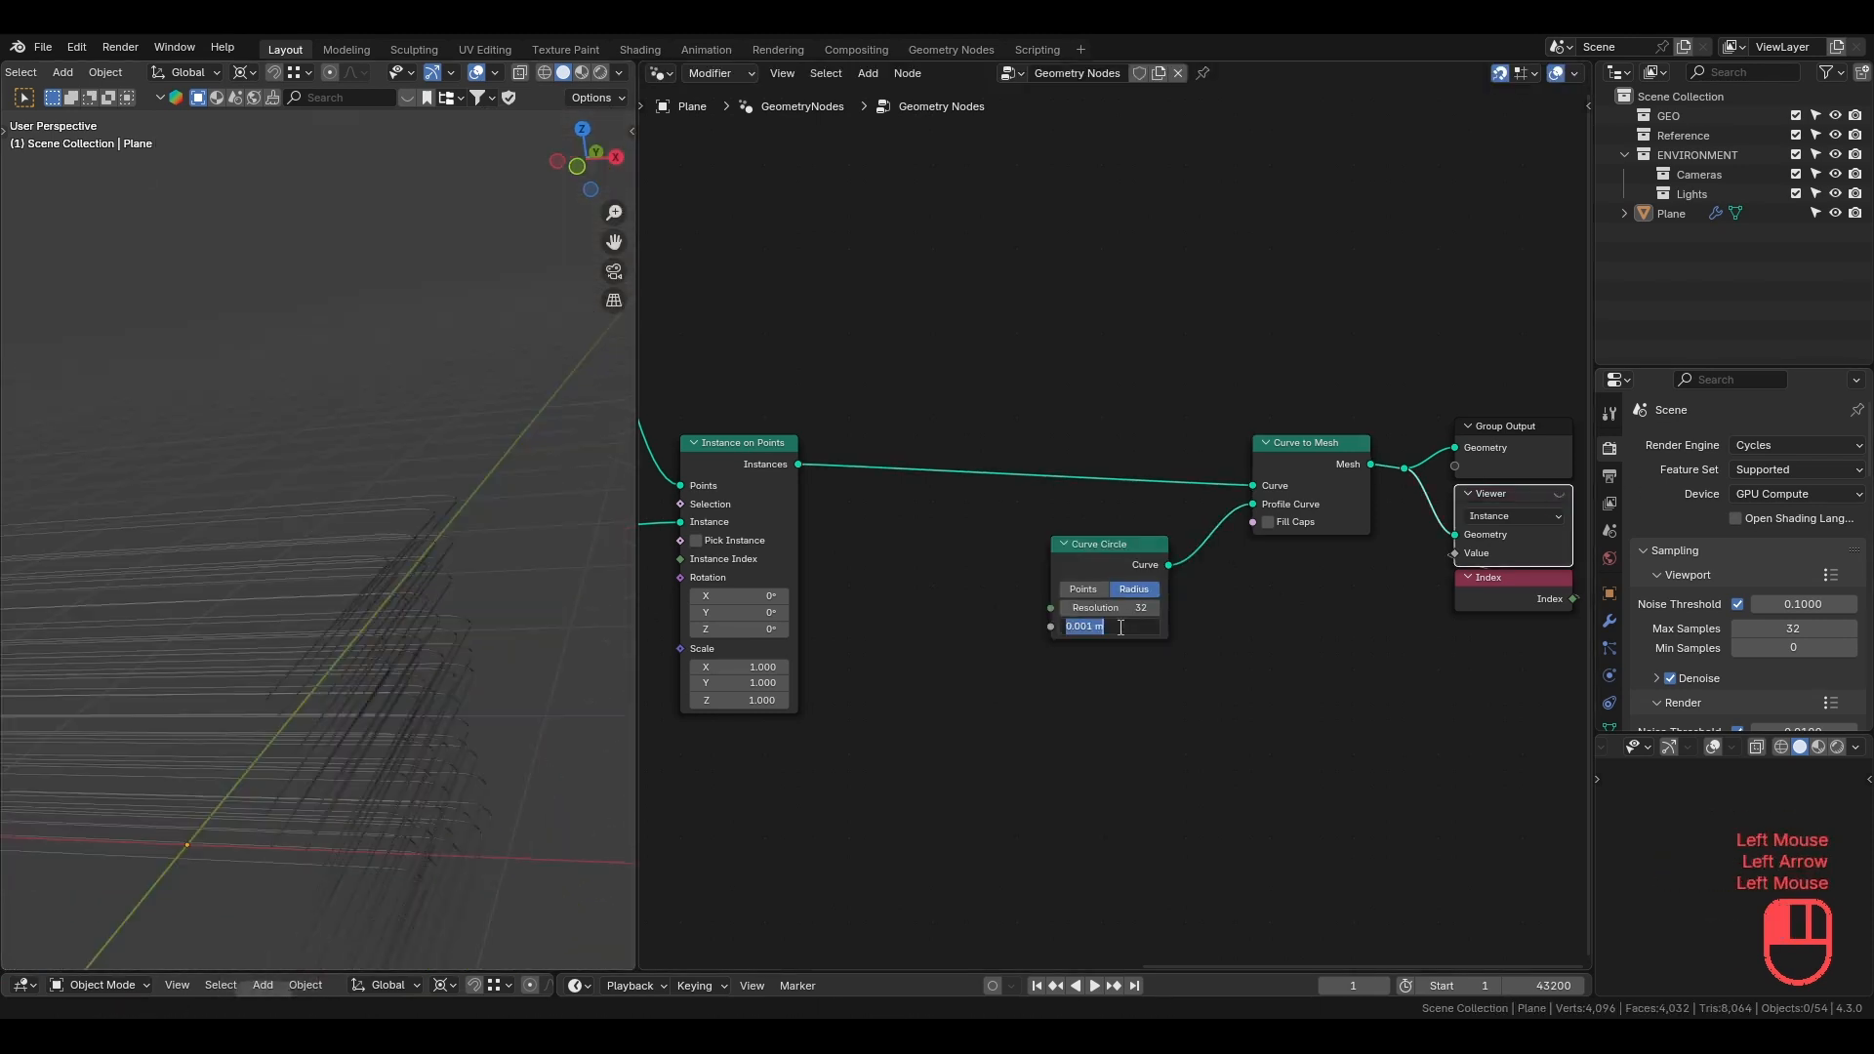
key(Left)
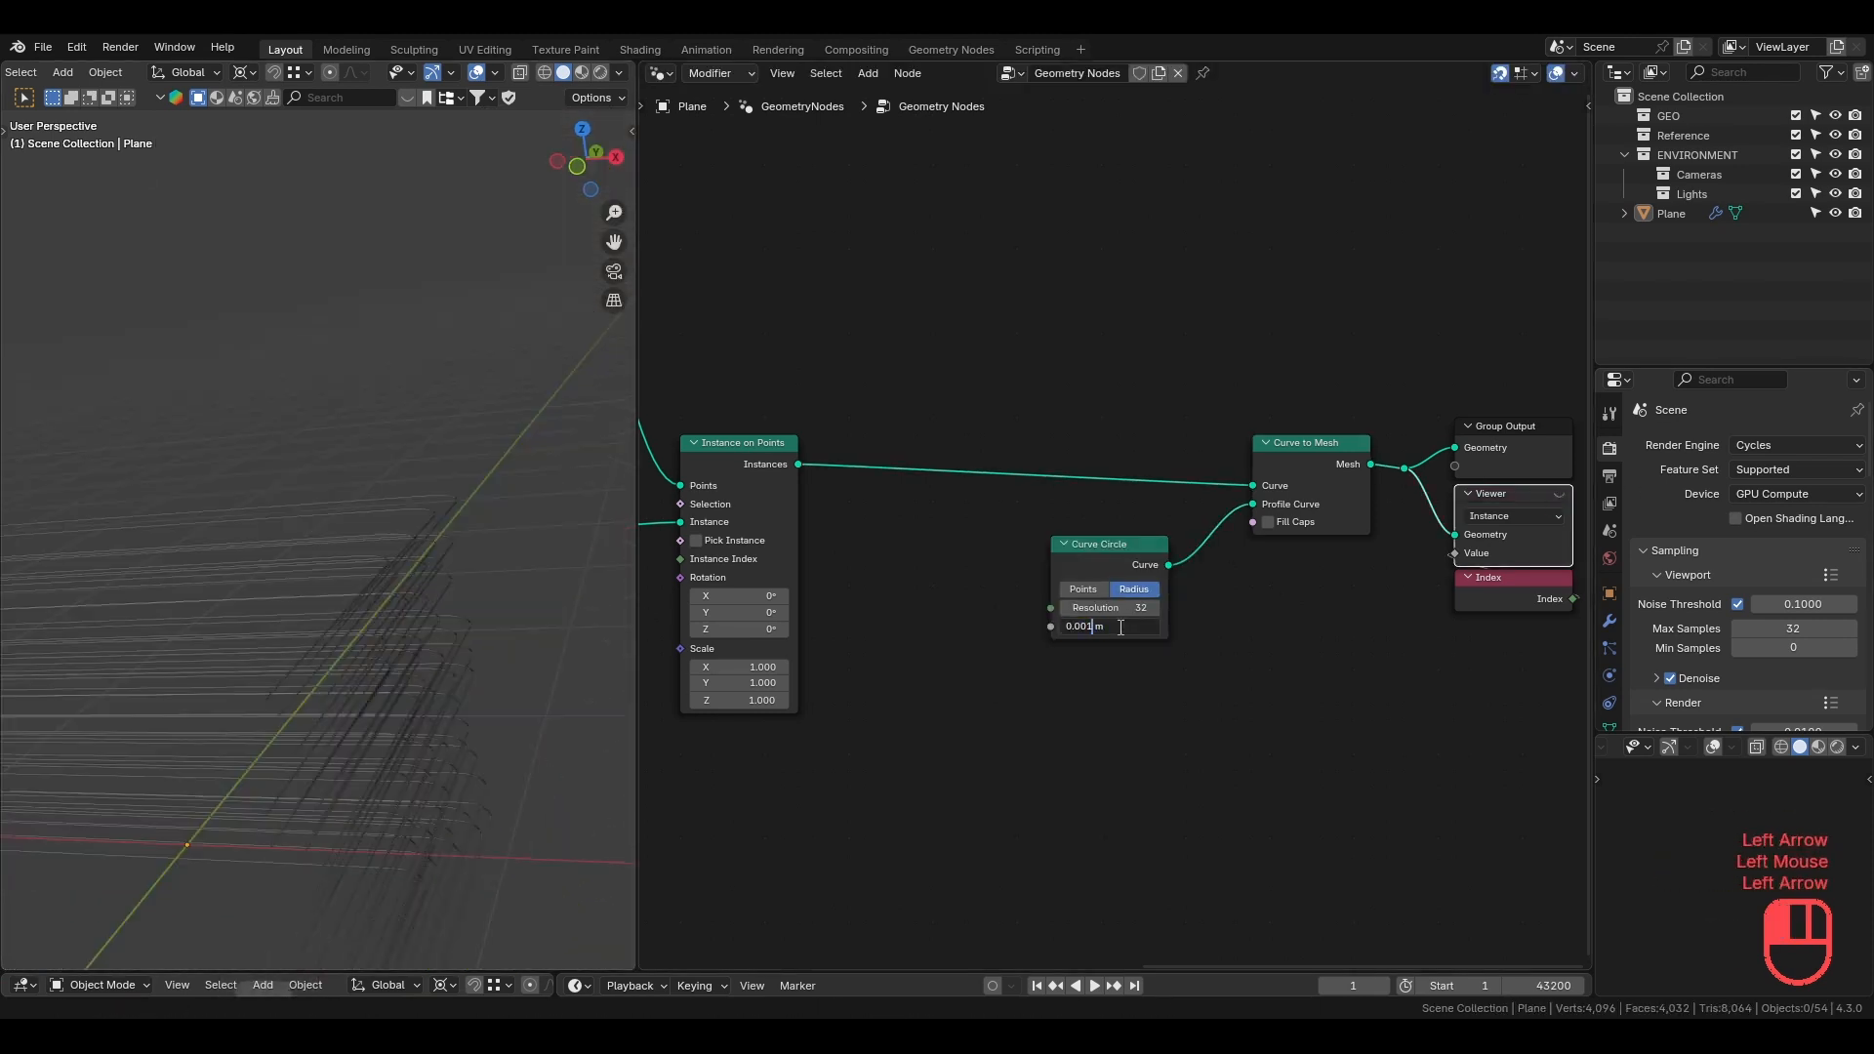
text(2)
key(Return)
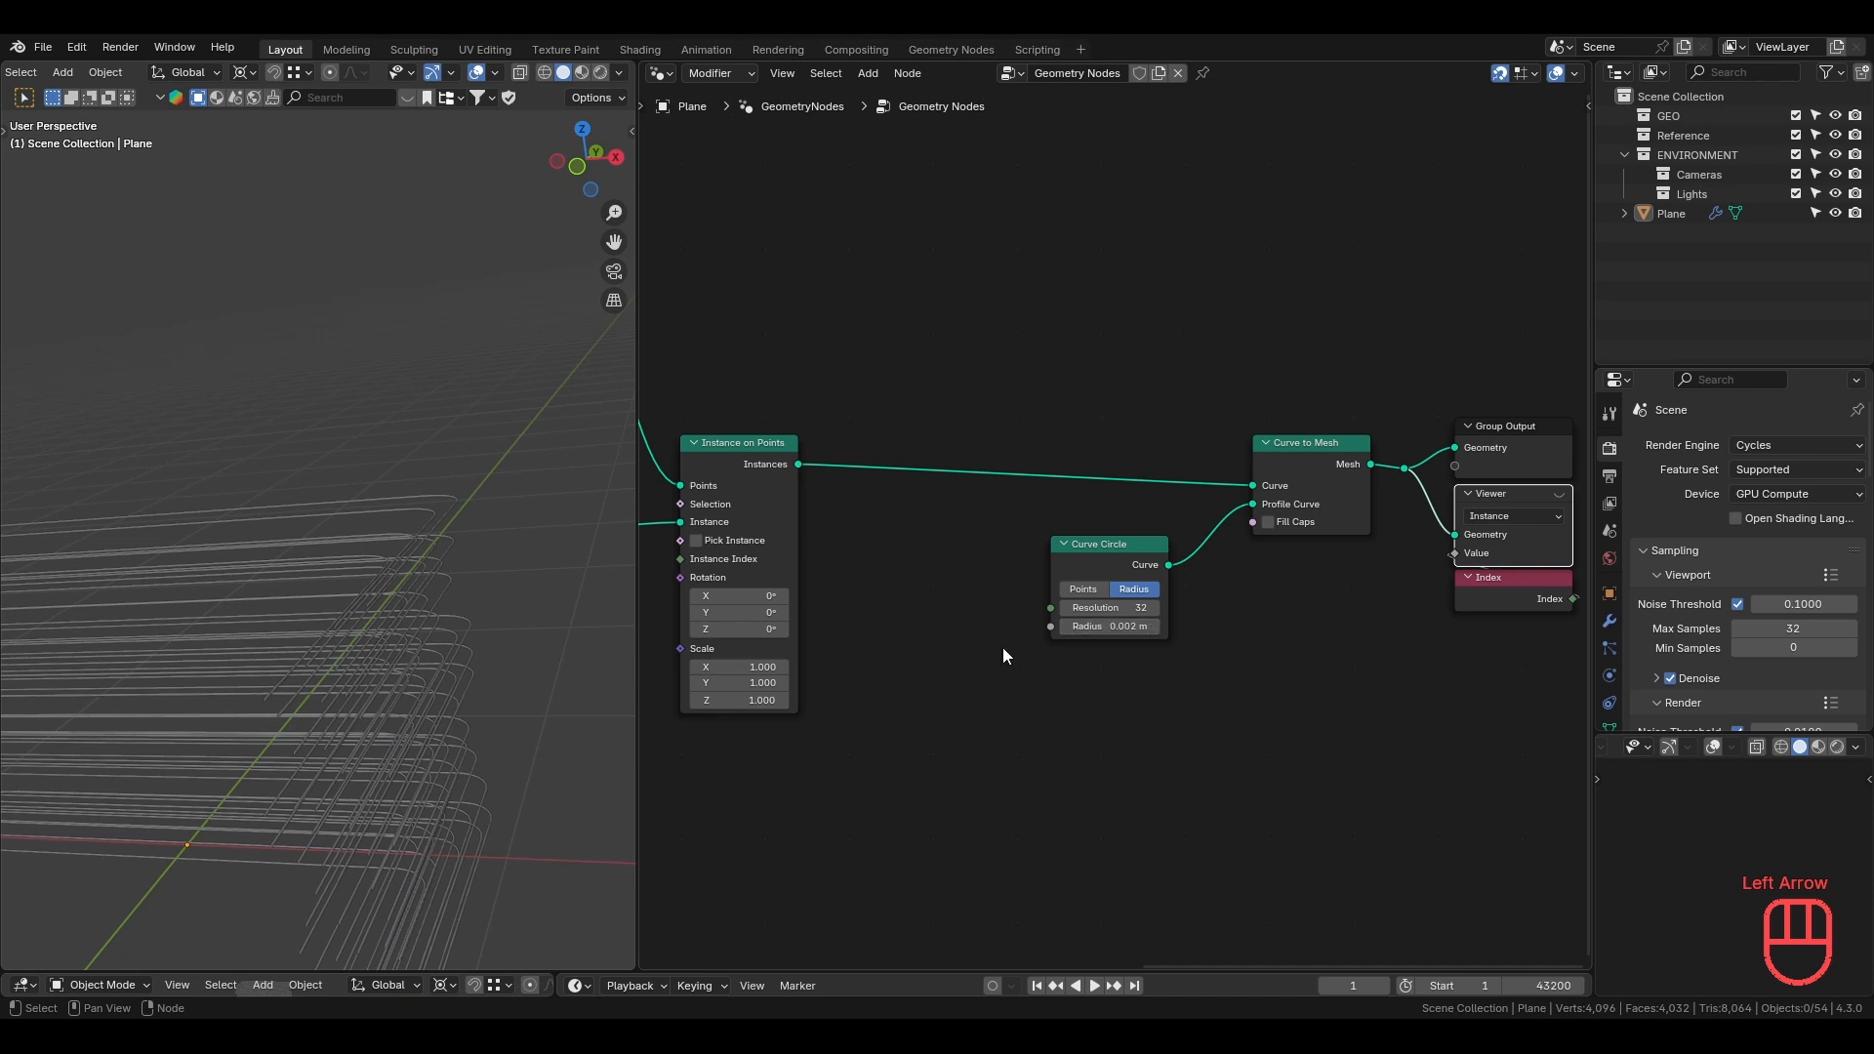
middle_drag(349, 636, 408, 543)
scroll(511, 607, down, 4)
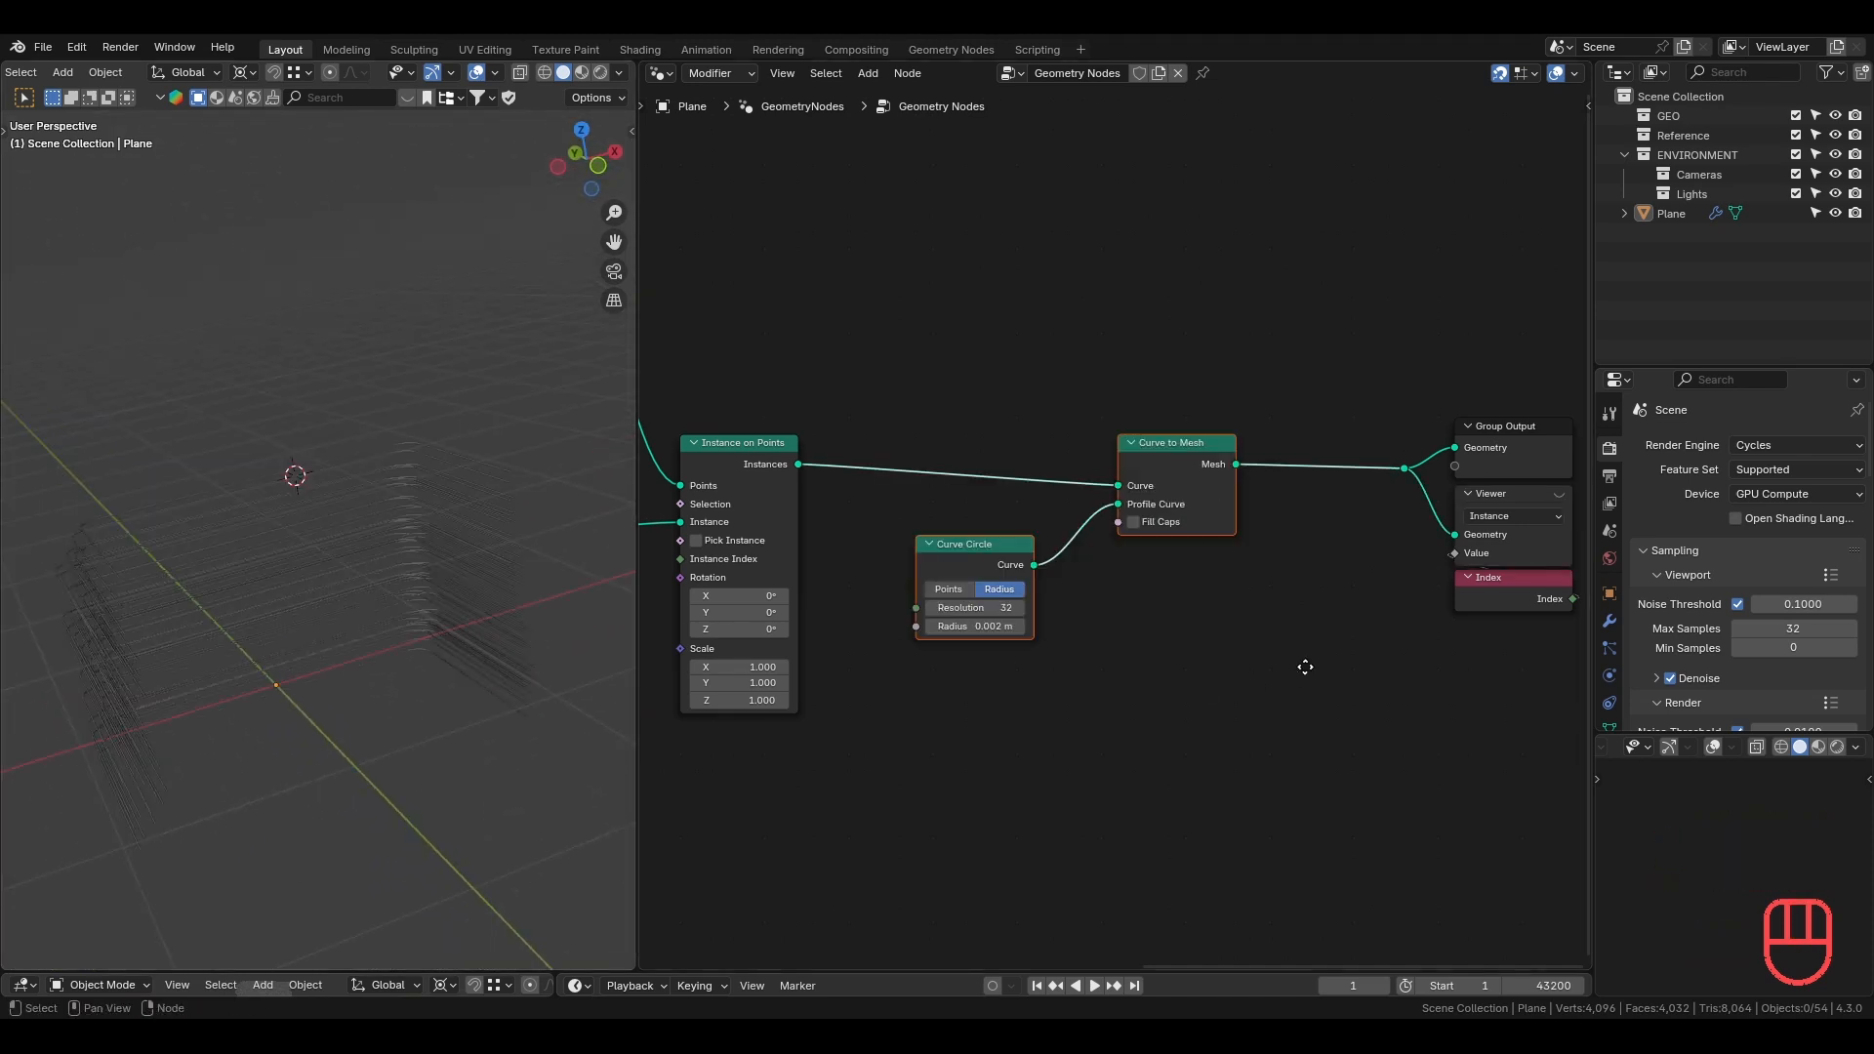
Move Group Output, Viewer and Index with their reroute farther from Curve to Mesh to make room for another node.
middle_drag(1305, 668, 969, 692)
click(1175, 467)
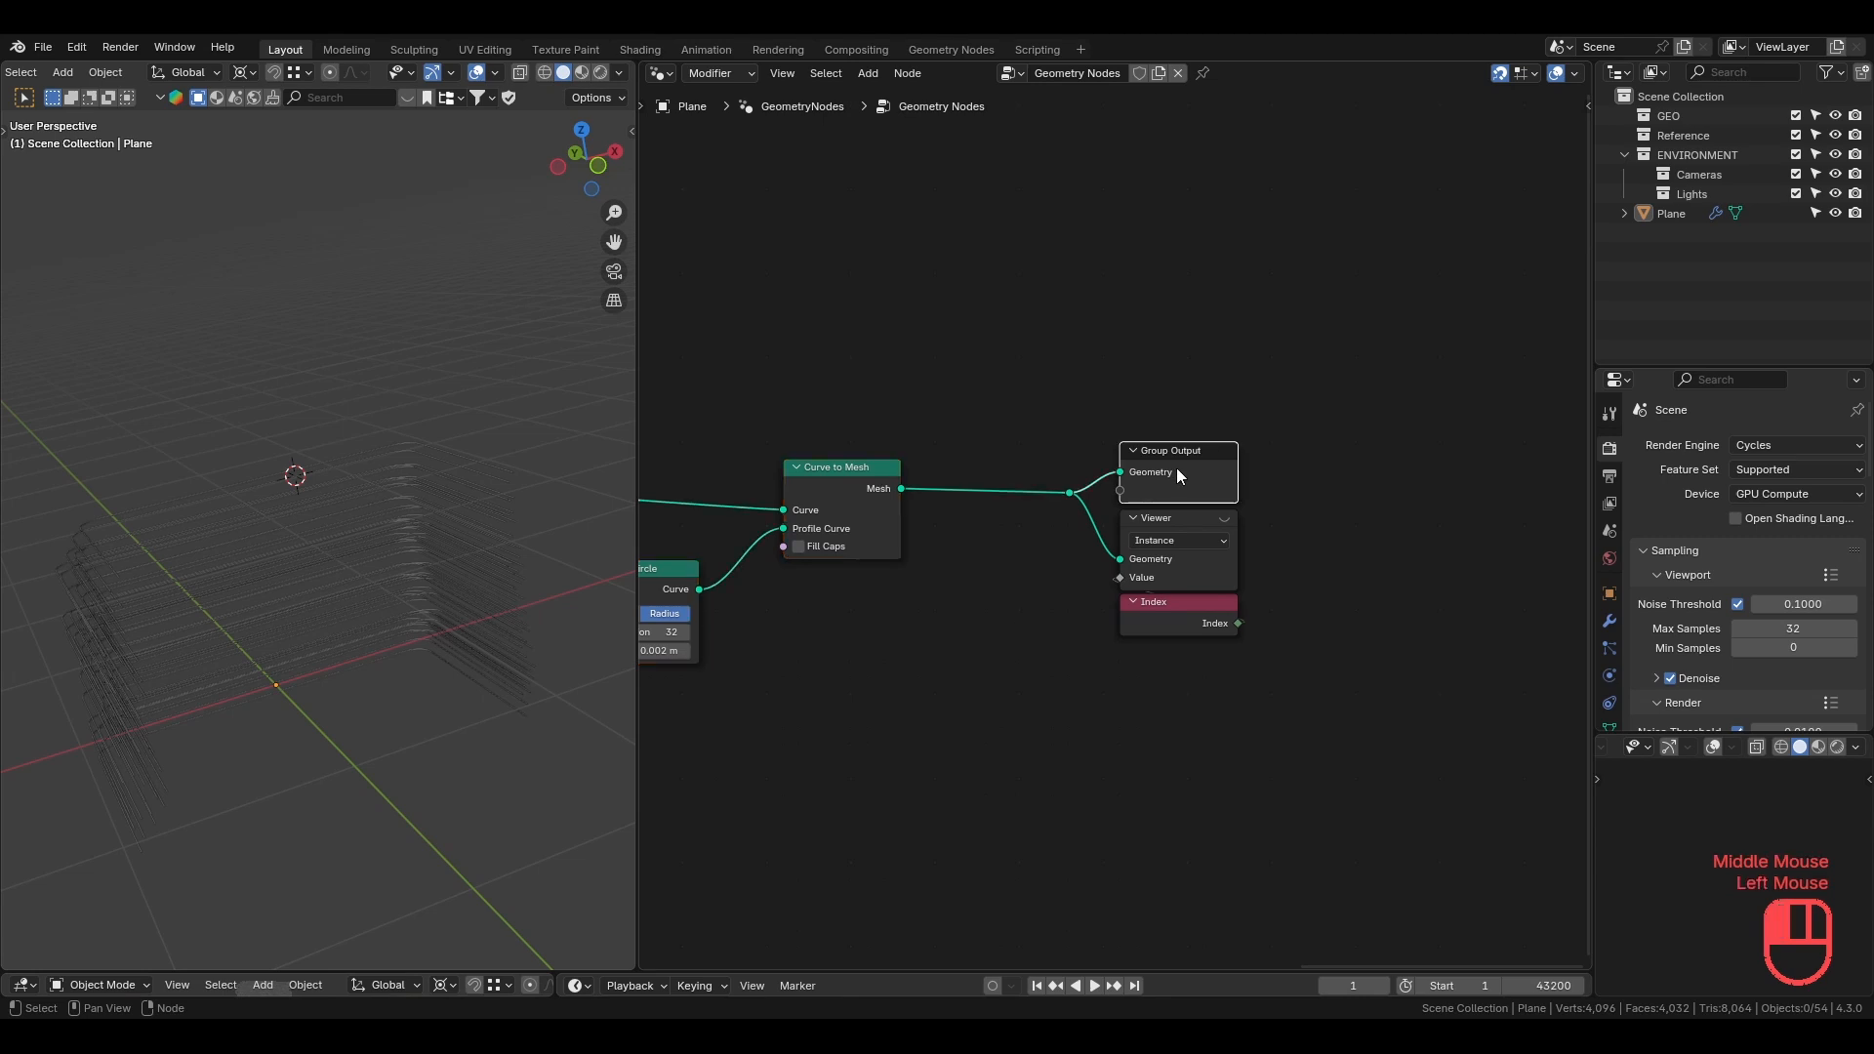
drag(981, 348, 1228, 615)
key(g)
click(1284, 631)
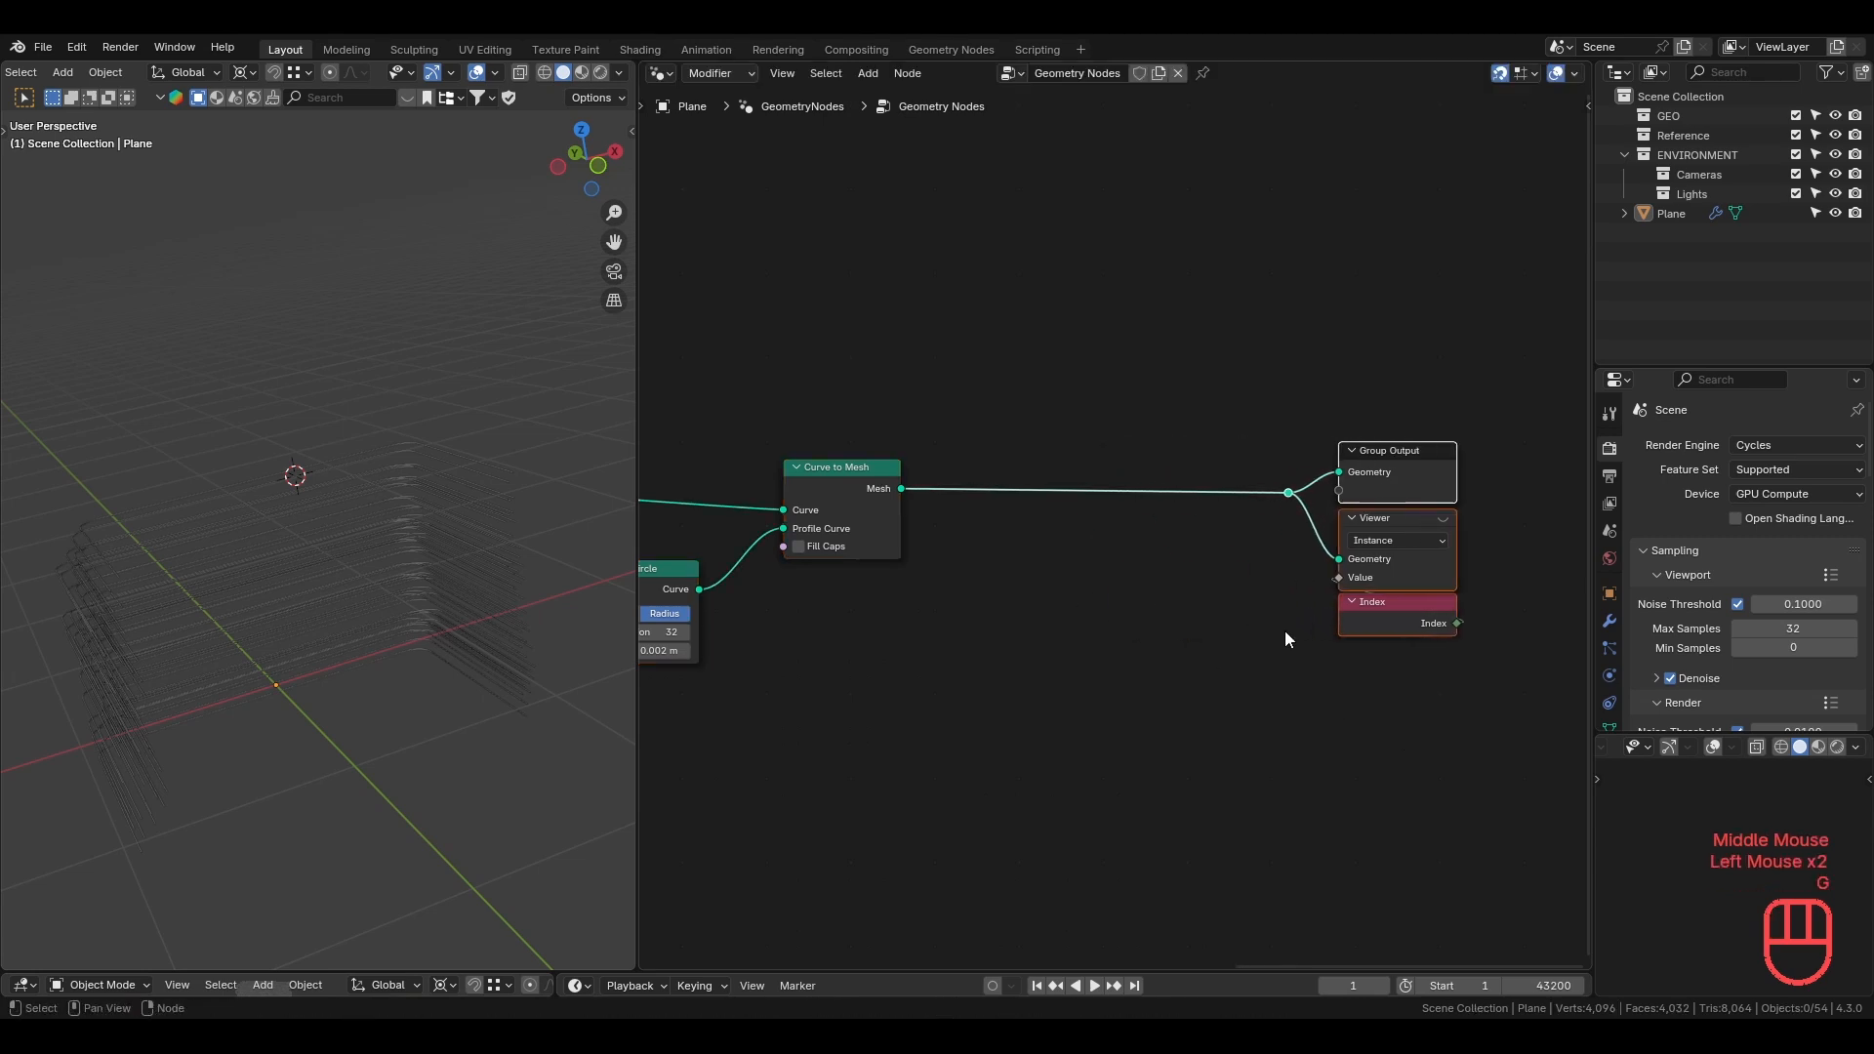
Insert a Set Material node between Curve to Mesh and the reroute before Group Output.
key(shift+a)
click(1190, 425)
text(set)
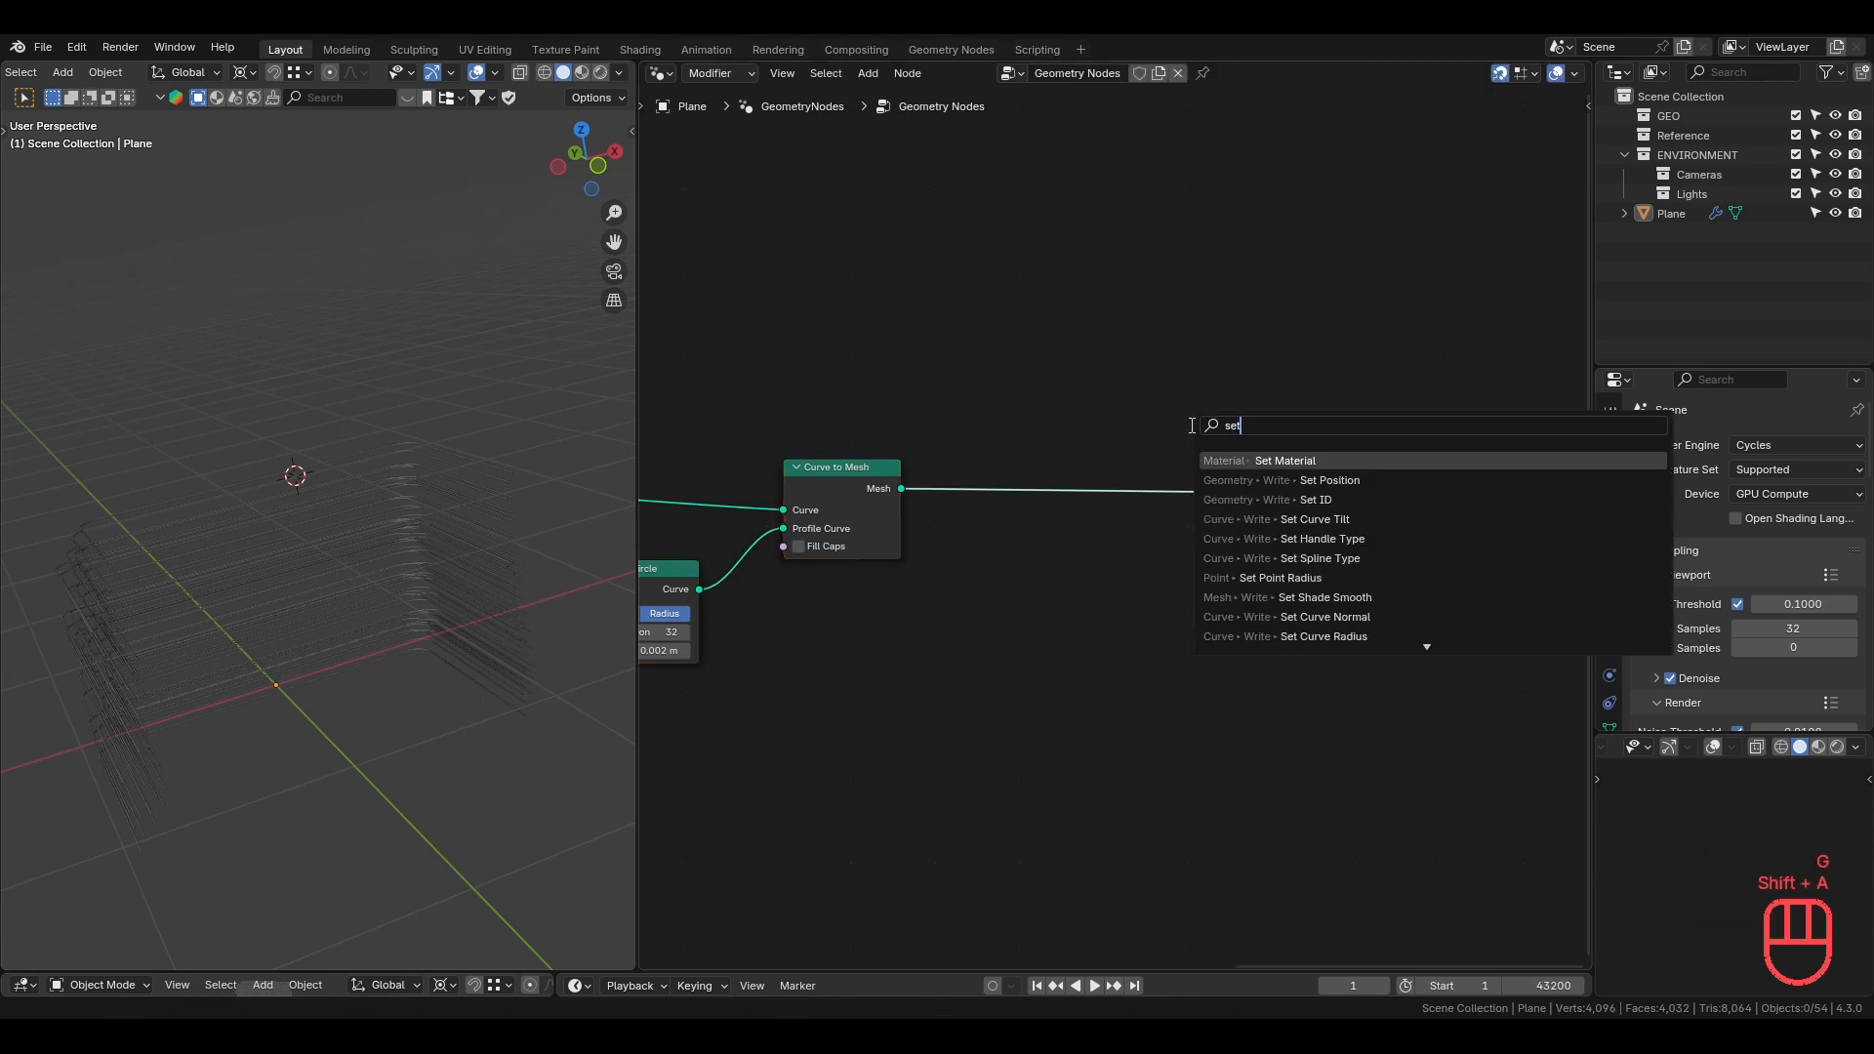
click(1227, 469)
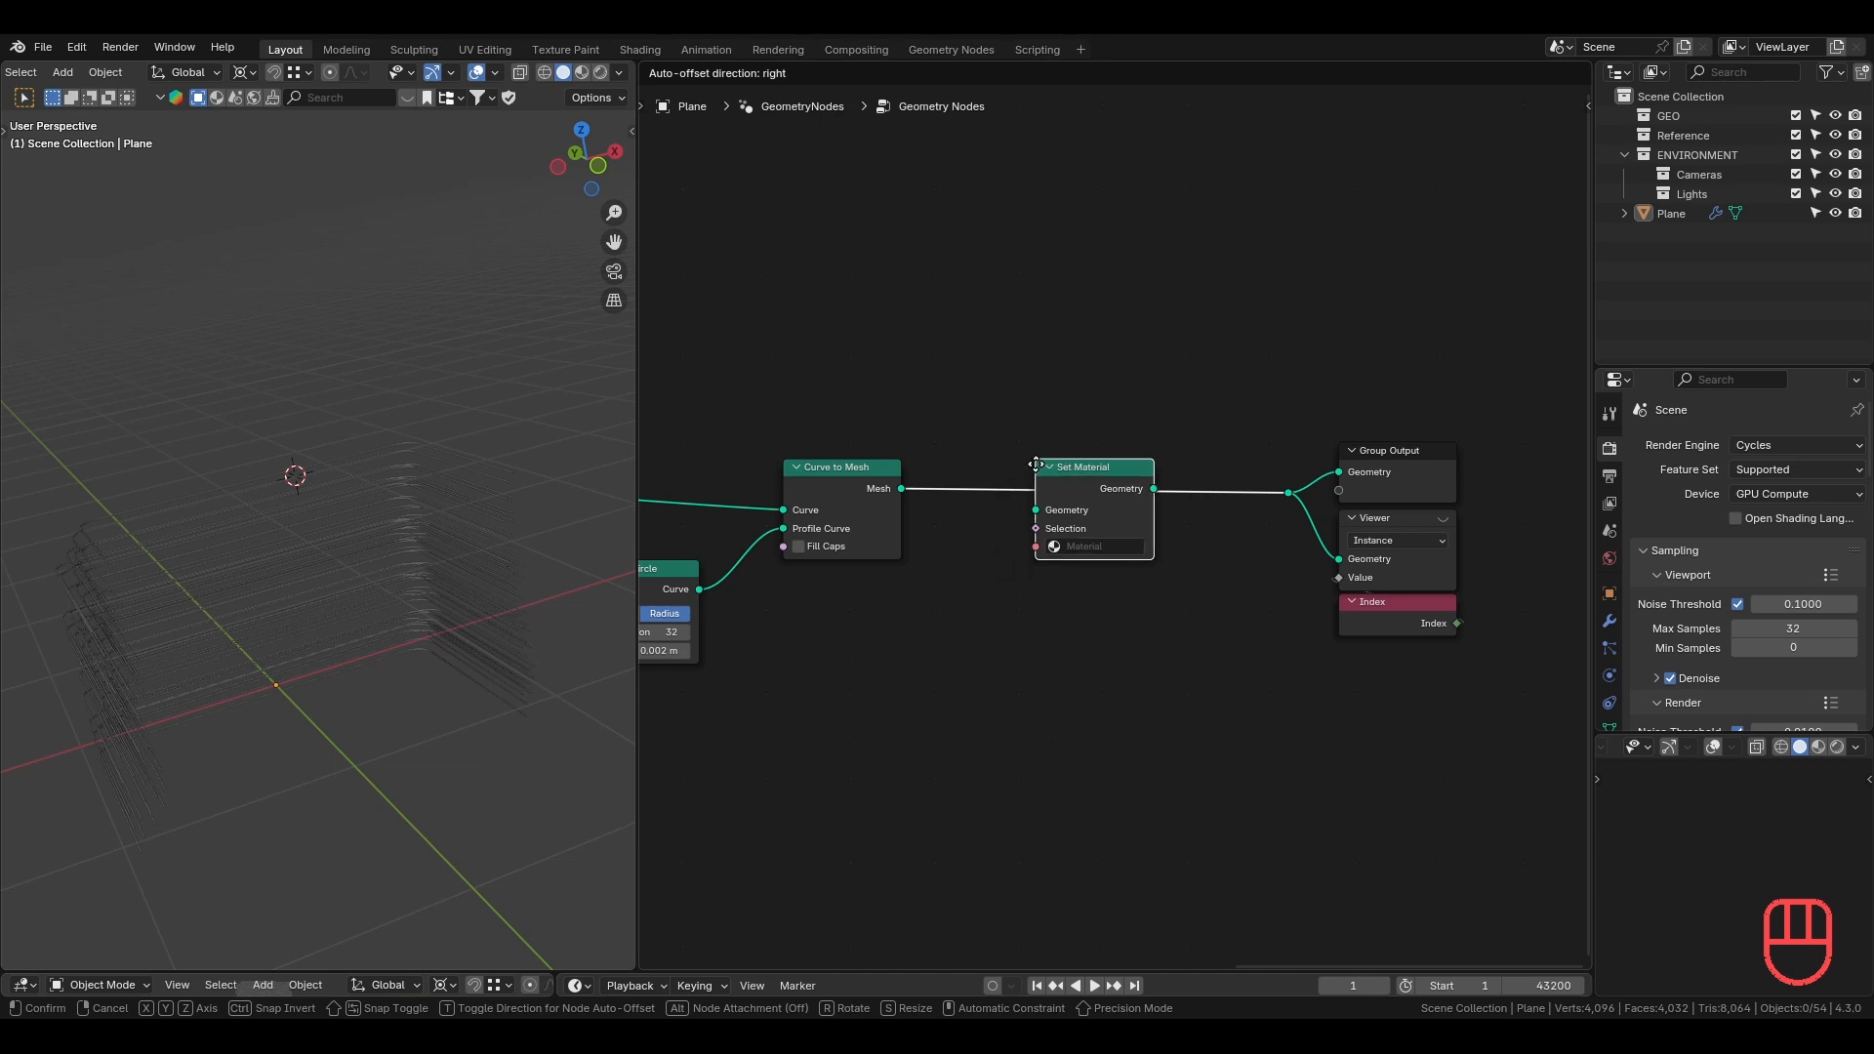
click(1034, 466)
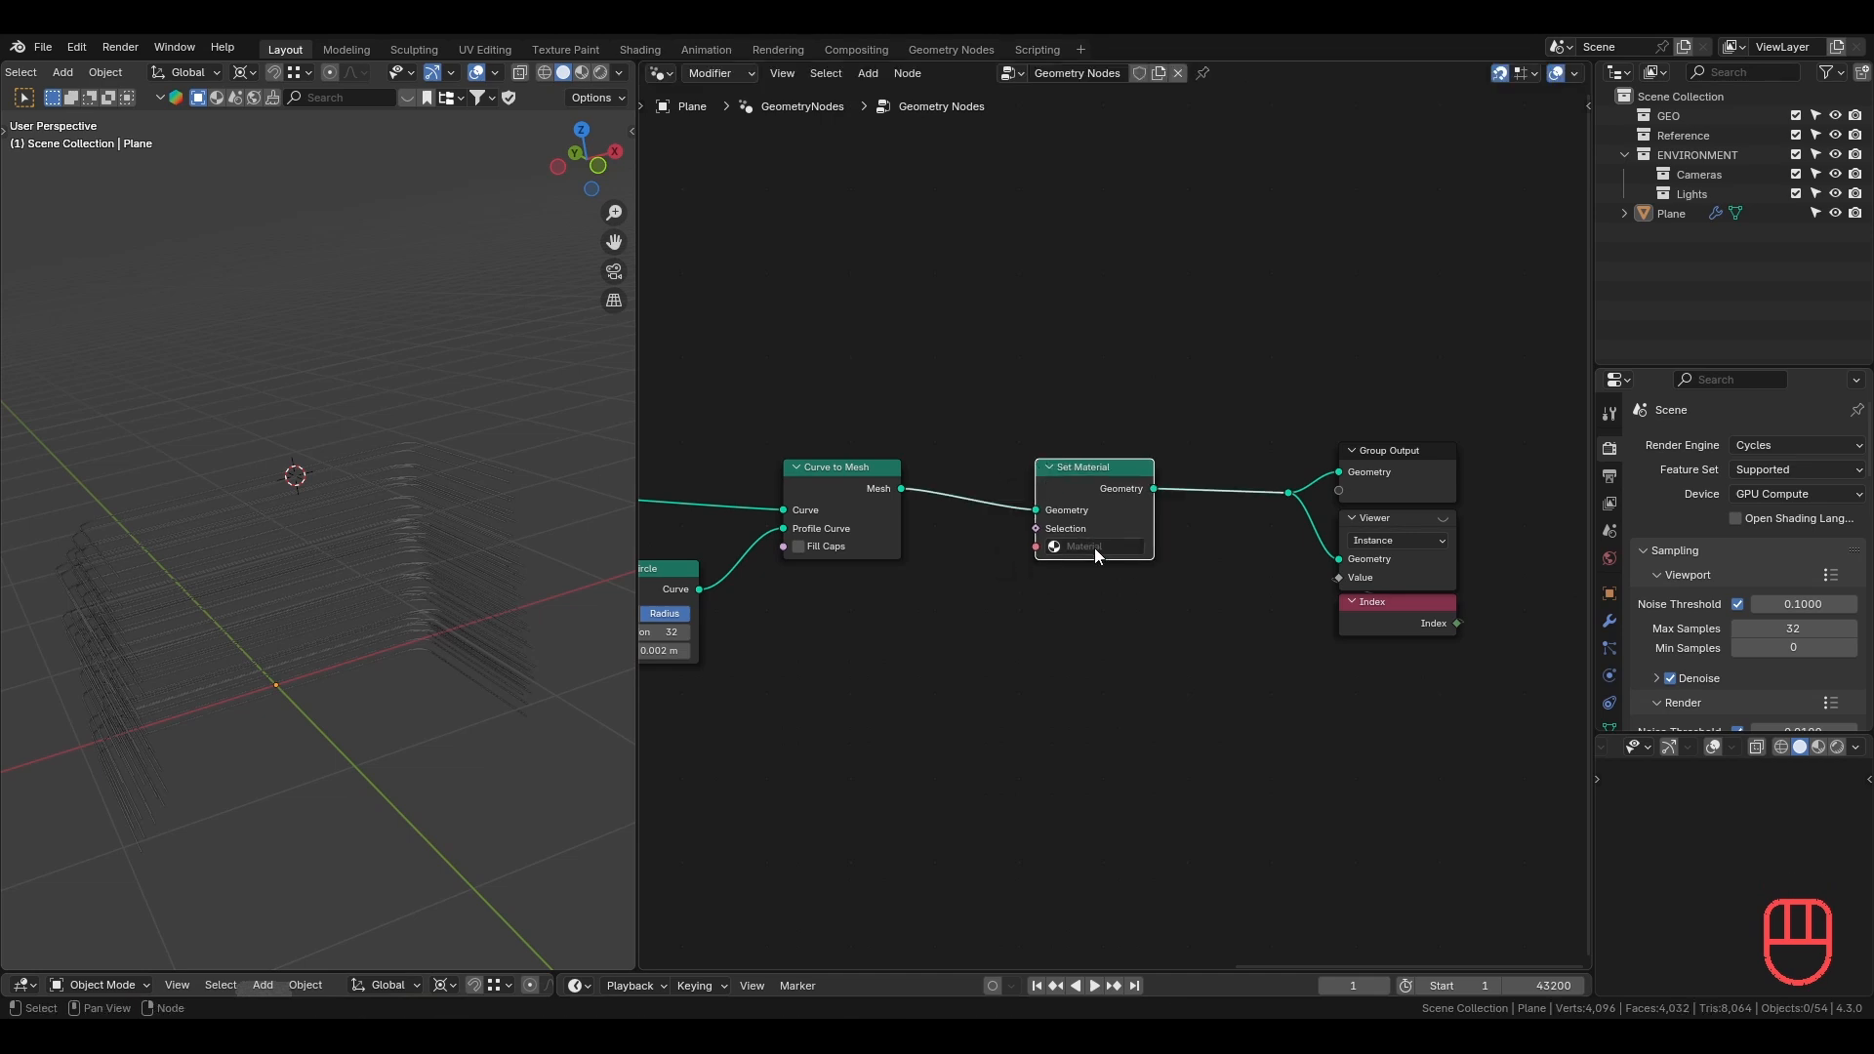
Create a new material on the Plane and assign it in the Set Material node.
click(1096, 549)
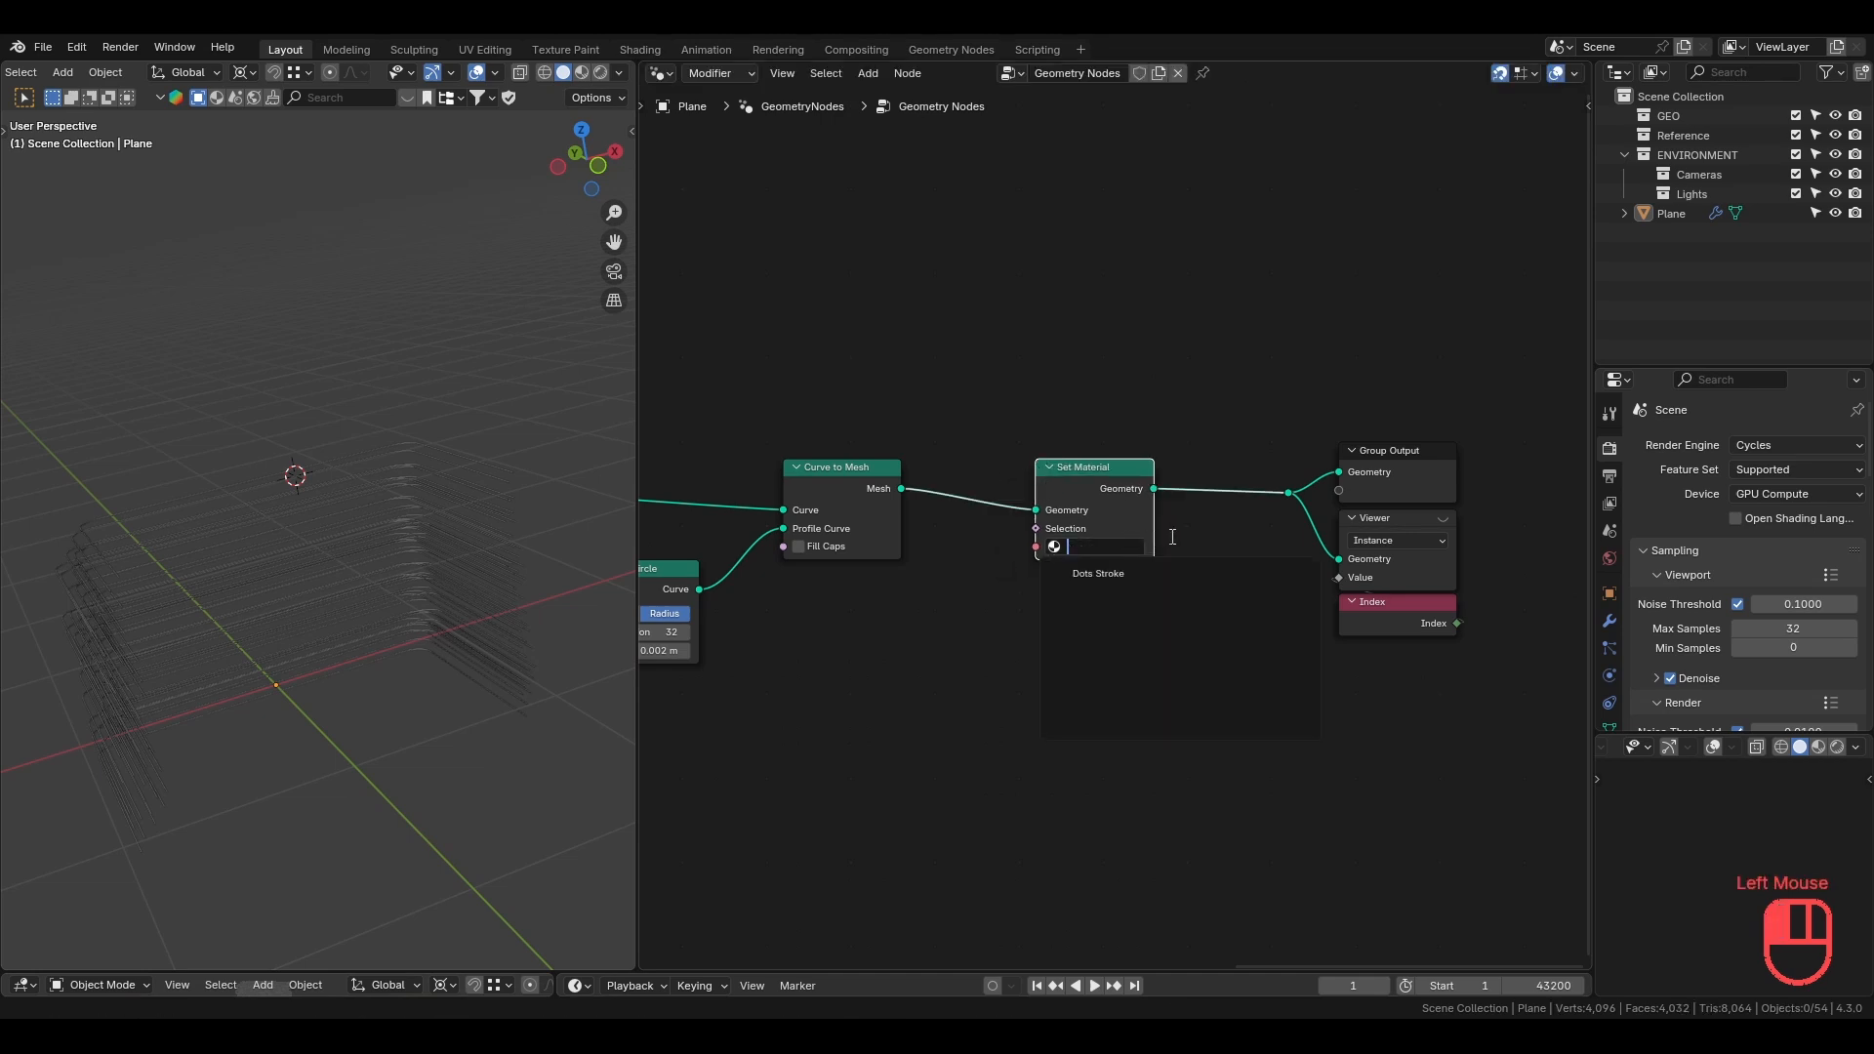
click(1173, 545)
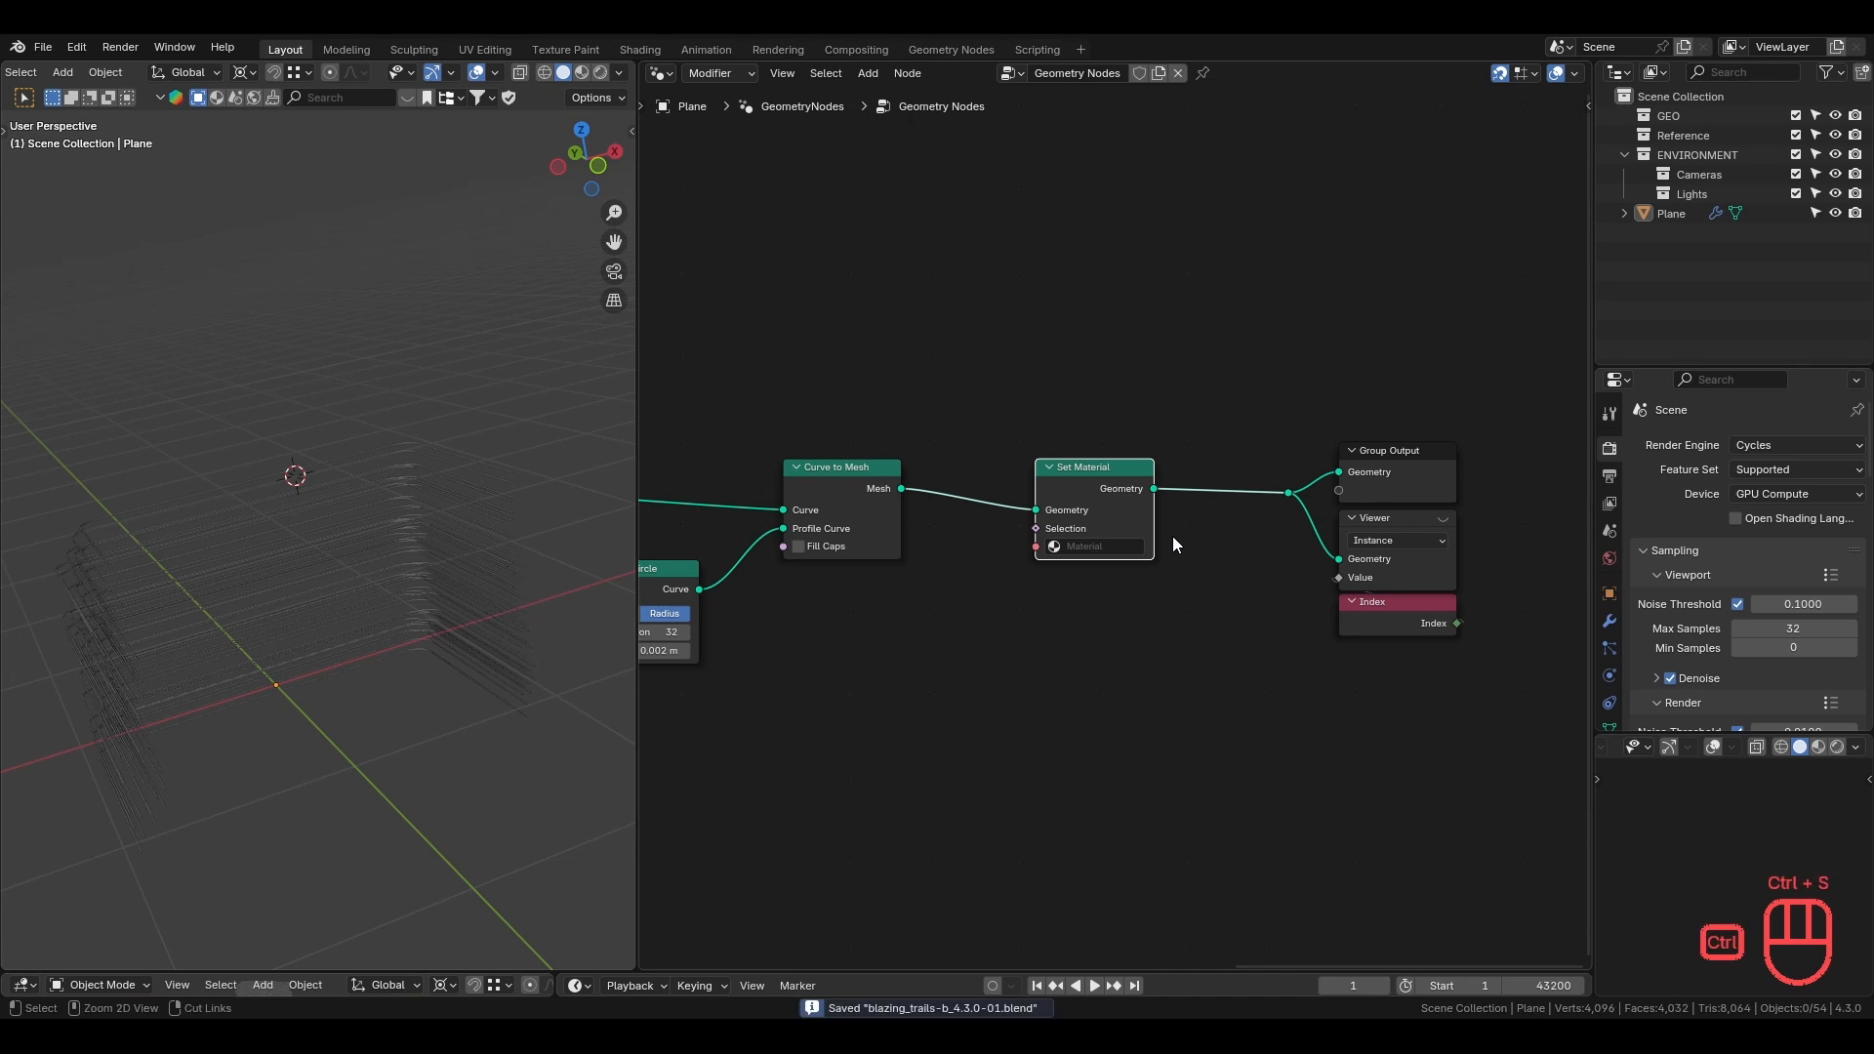
scroll(1608, 683, down, 3)
click(1609, 711)
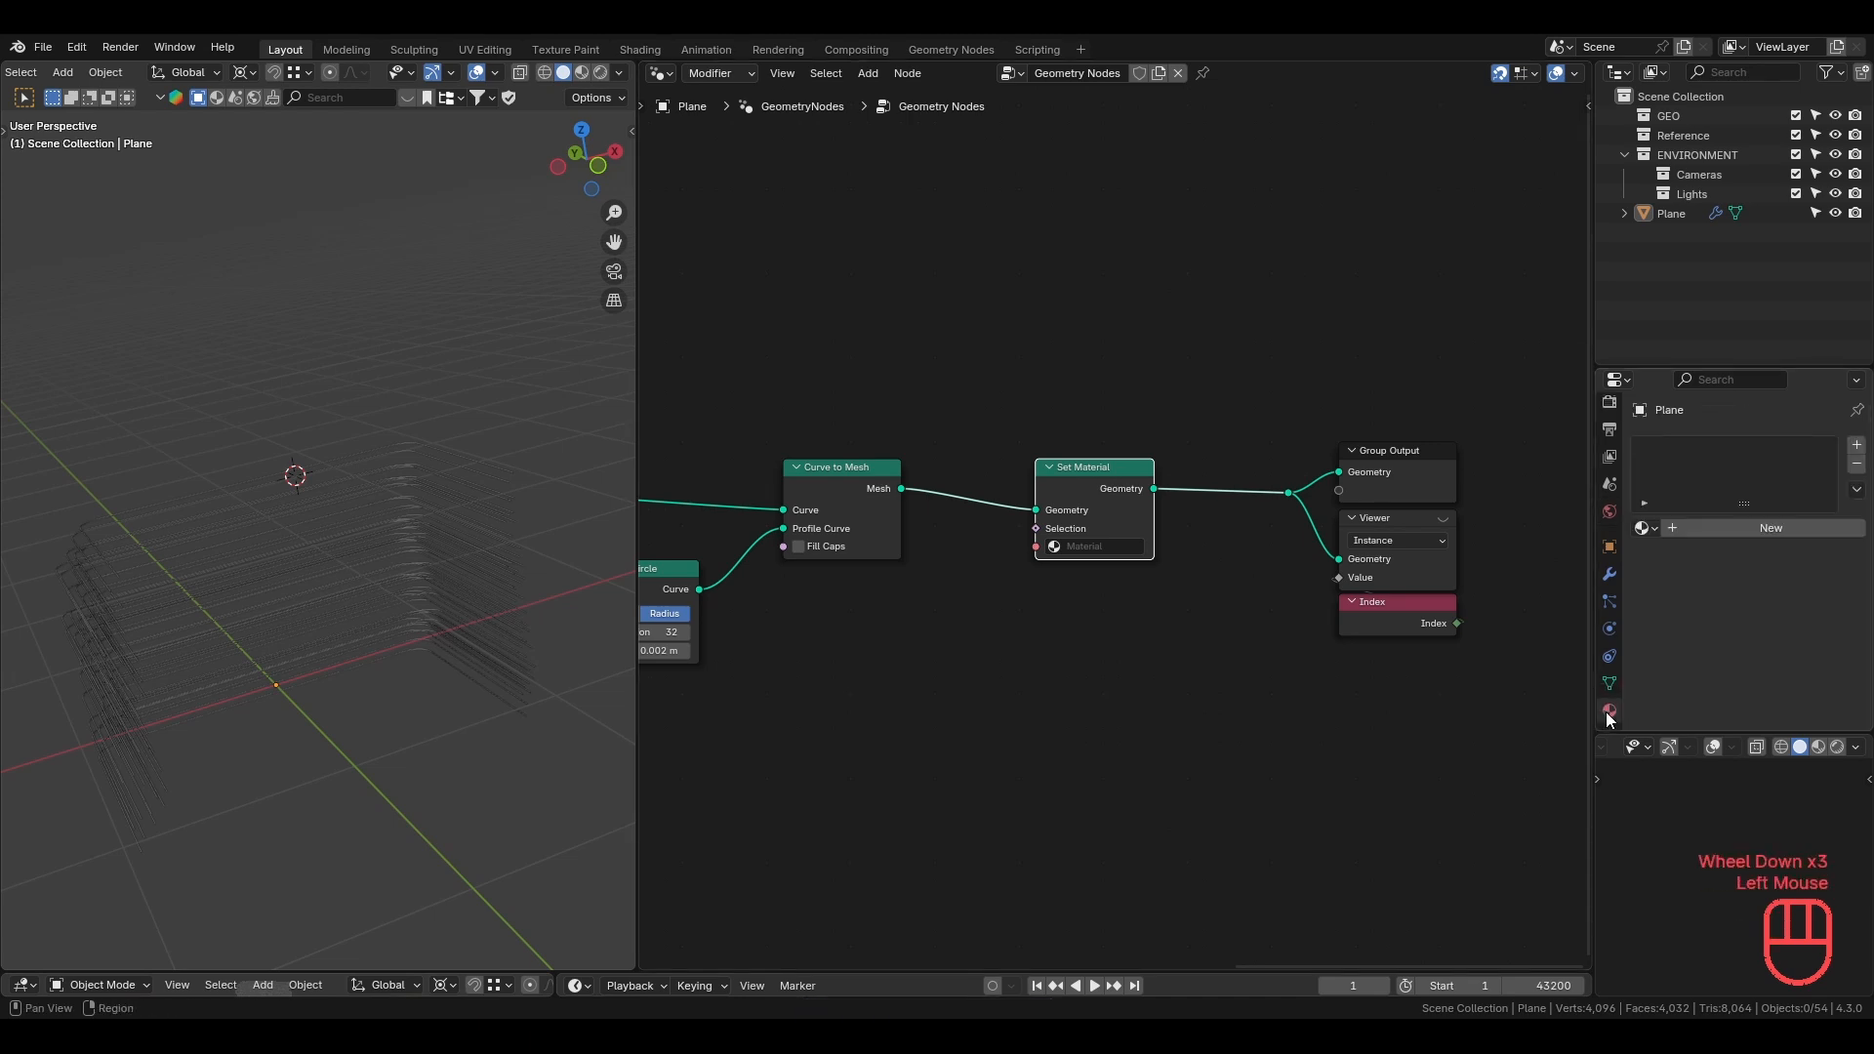
click(1705, 528)
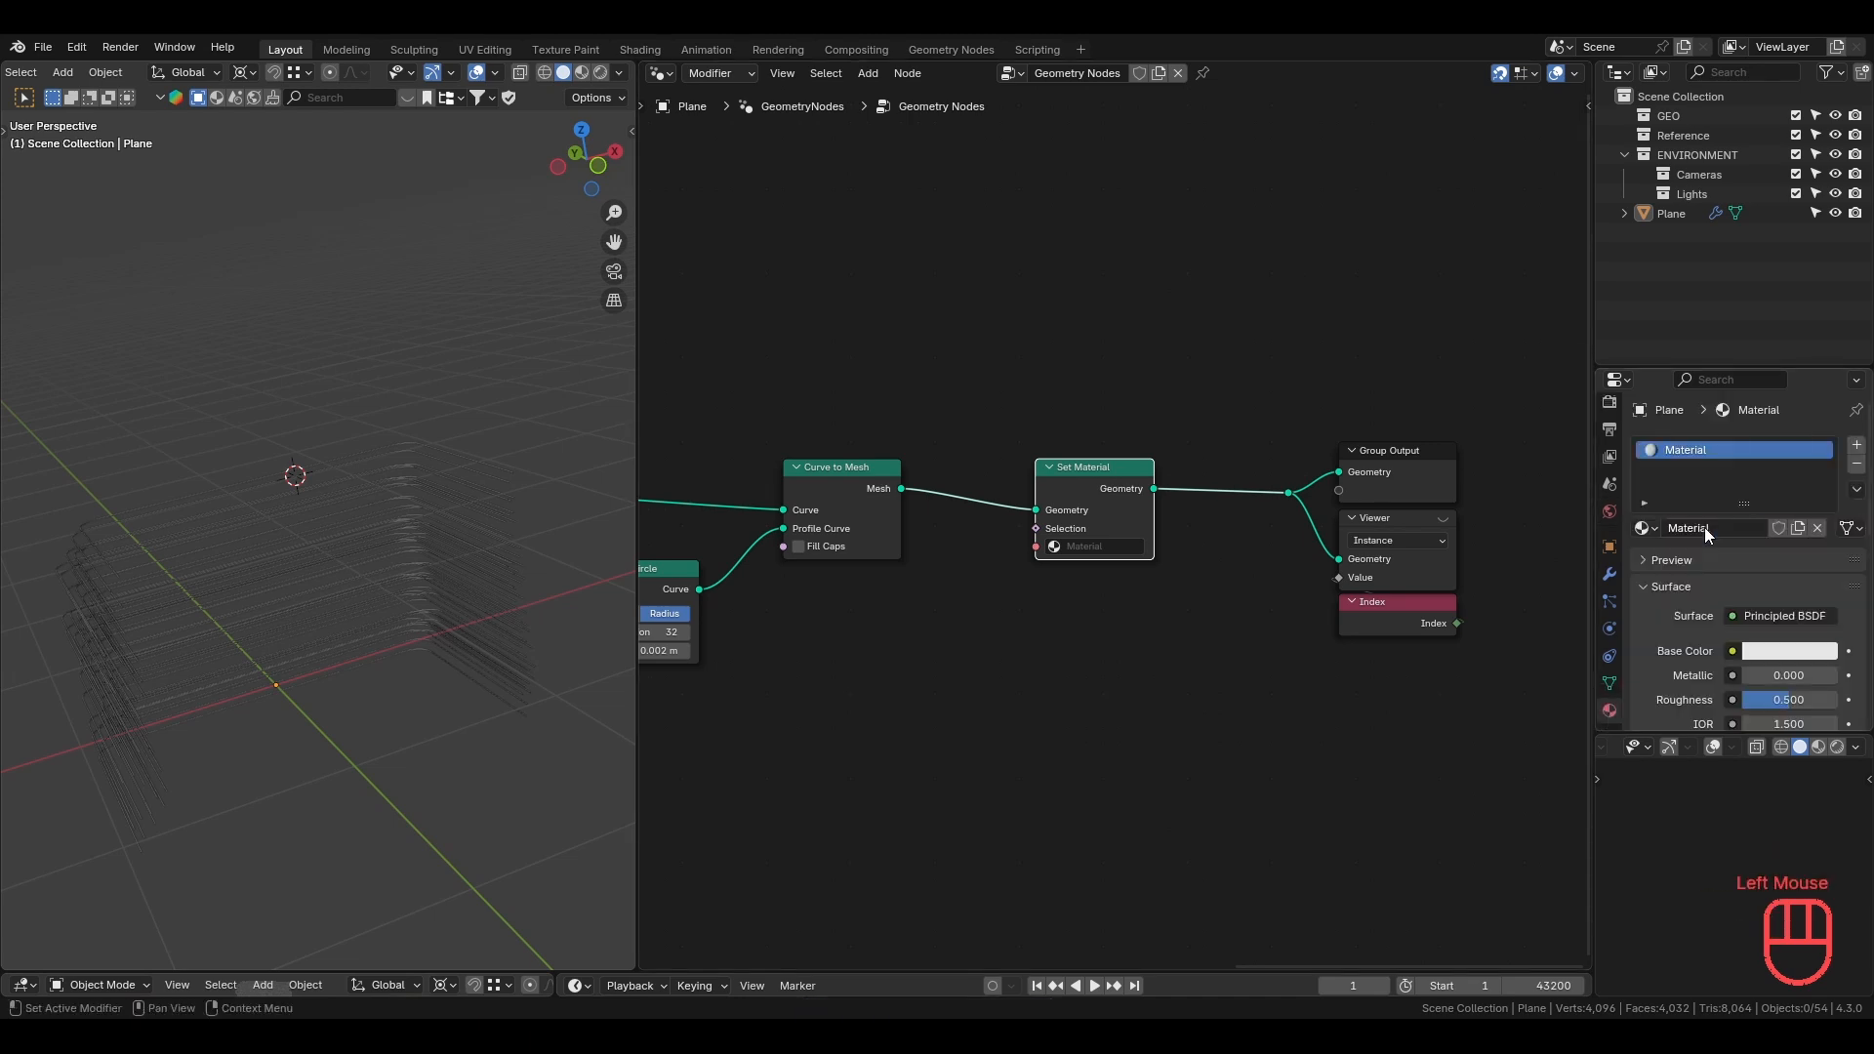
click(1101, 547)
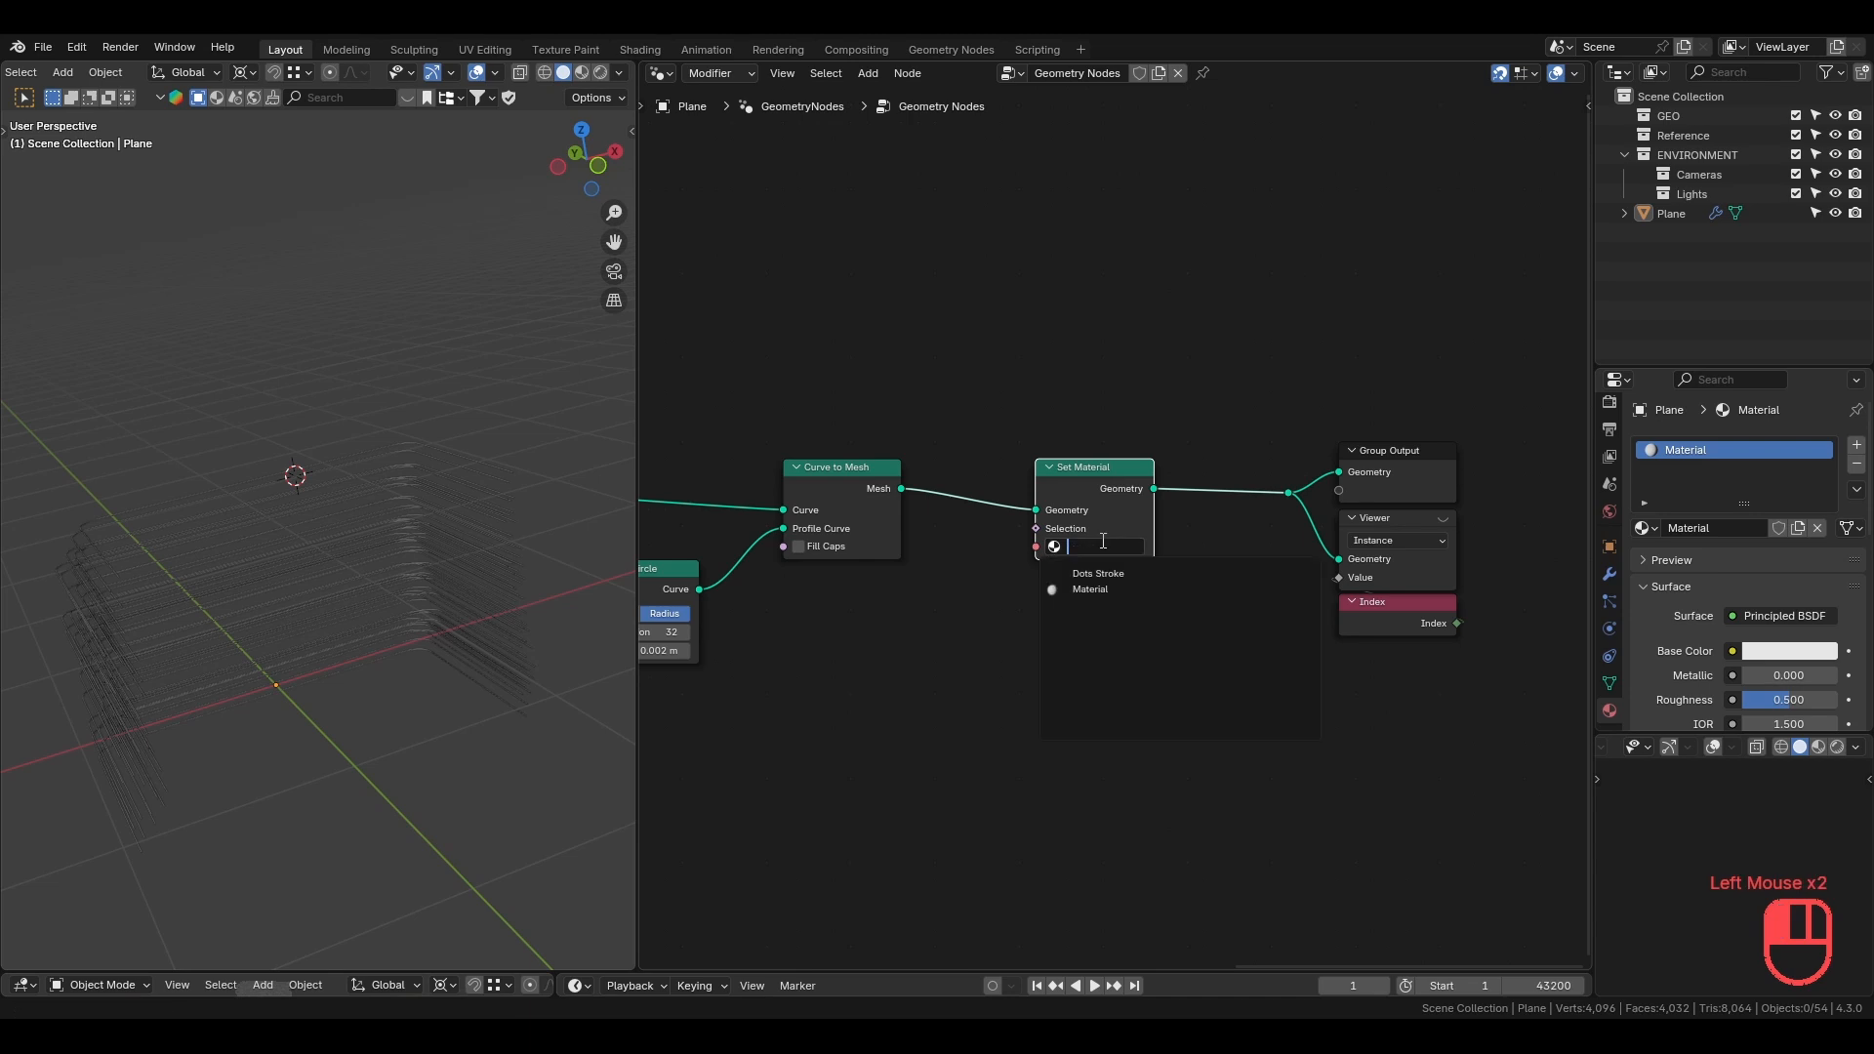
click(1144, 592)
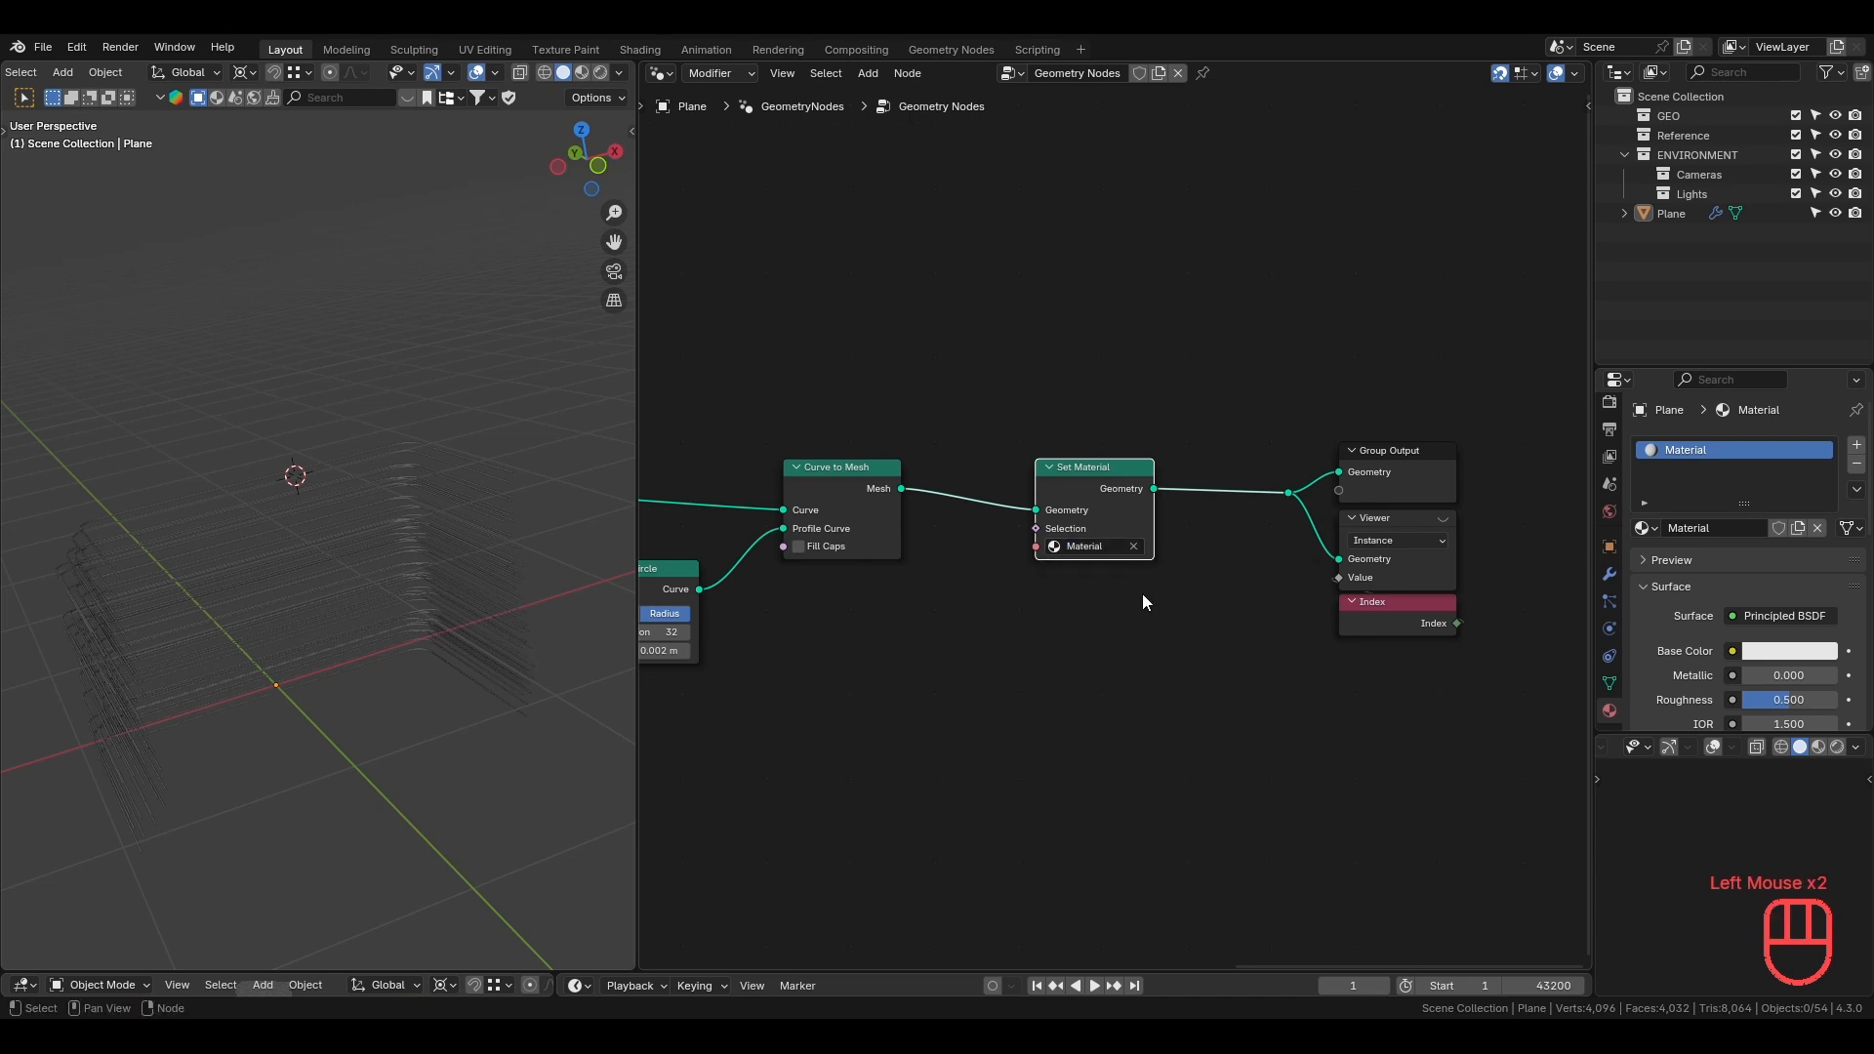
click(1142, 594)
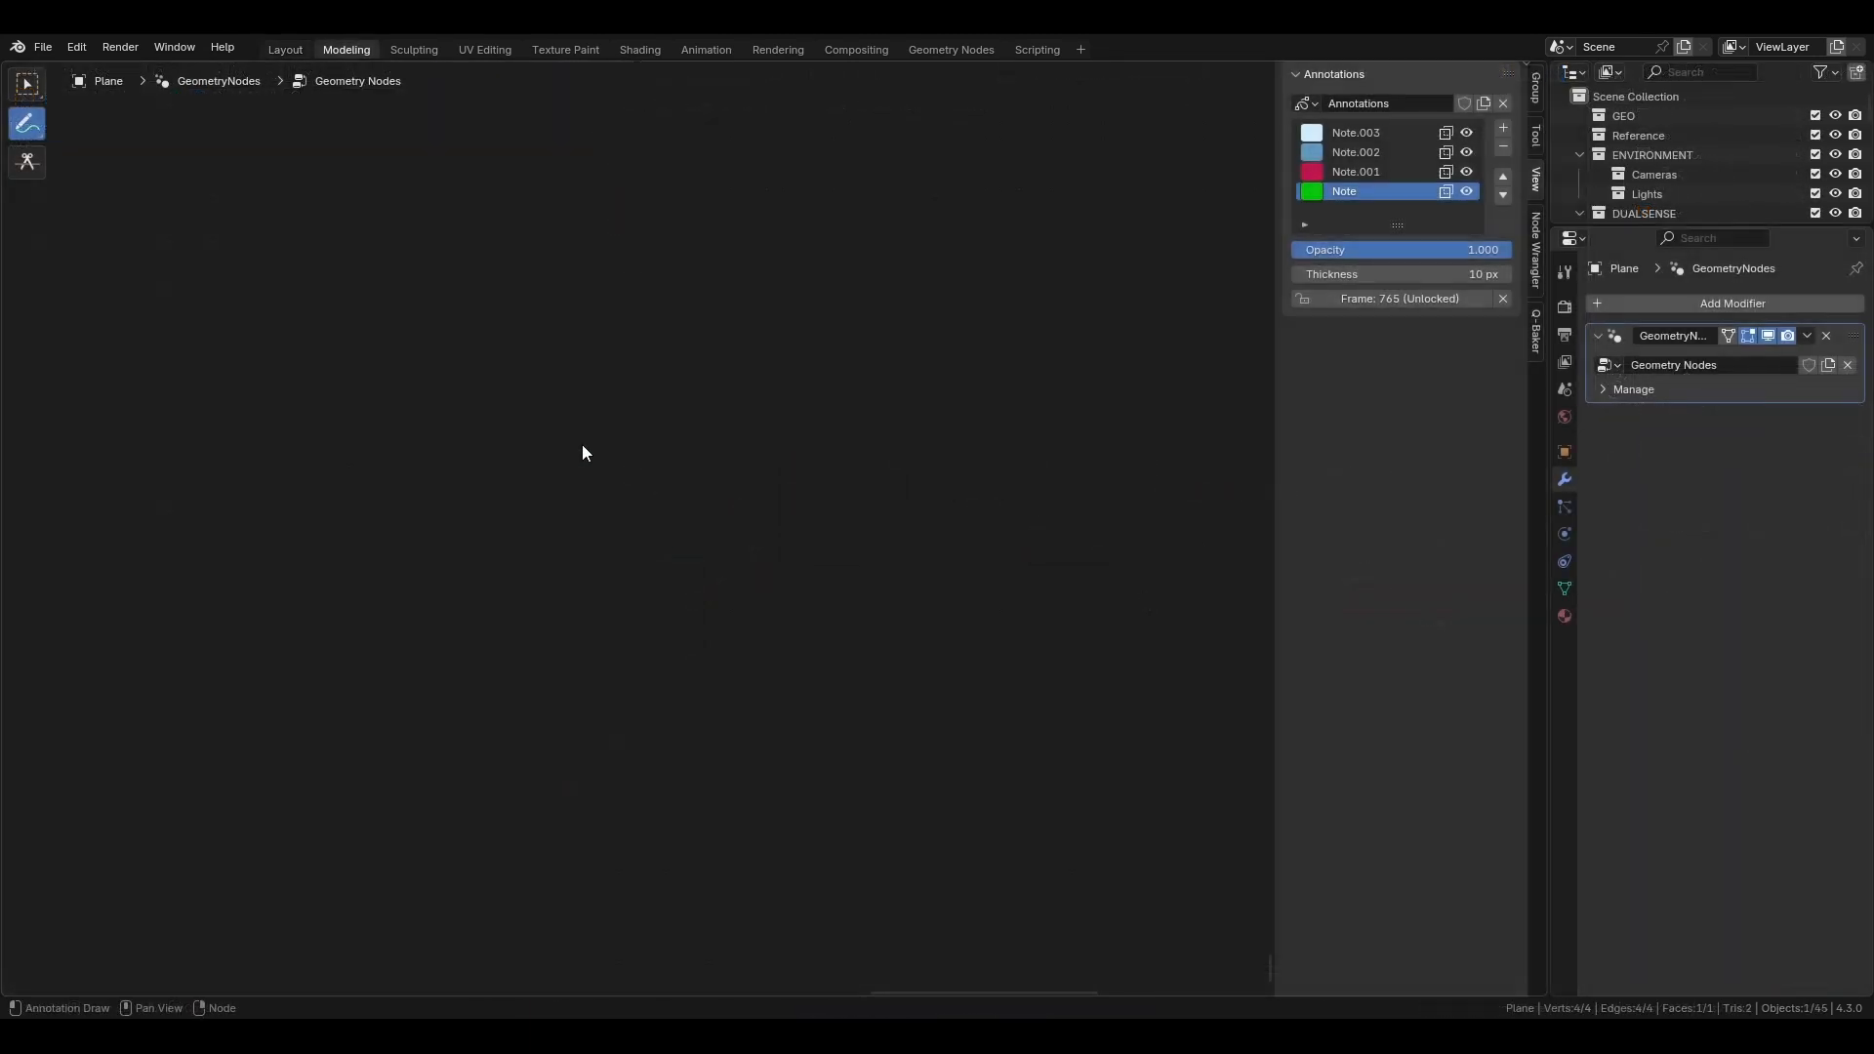
Draw three parallel horizontal annotation lines in an empty node area: green on Note, red on Note.001 and blue on Note.002.
alt+drag(425, 461, 883, 460)
alt+drag(882, 461, 943, 461)
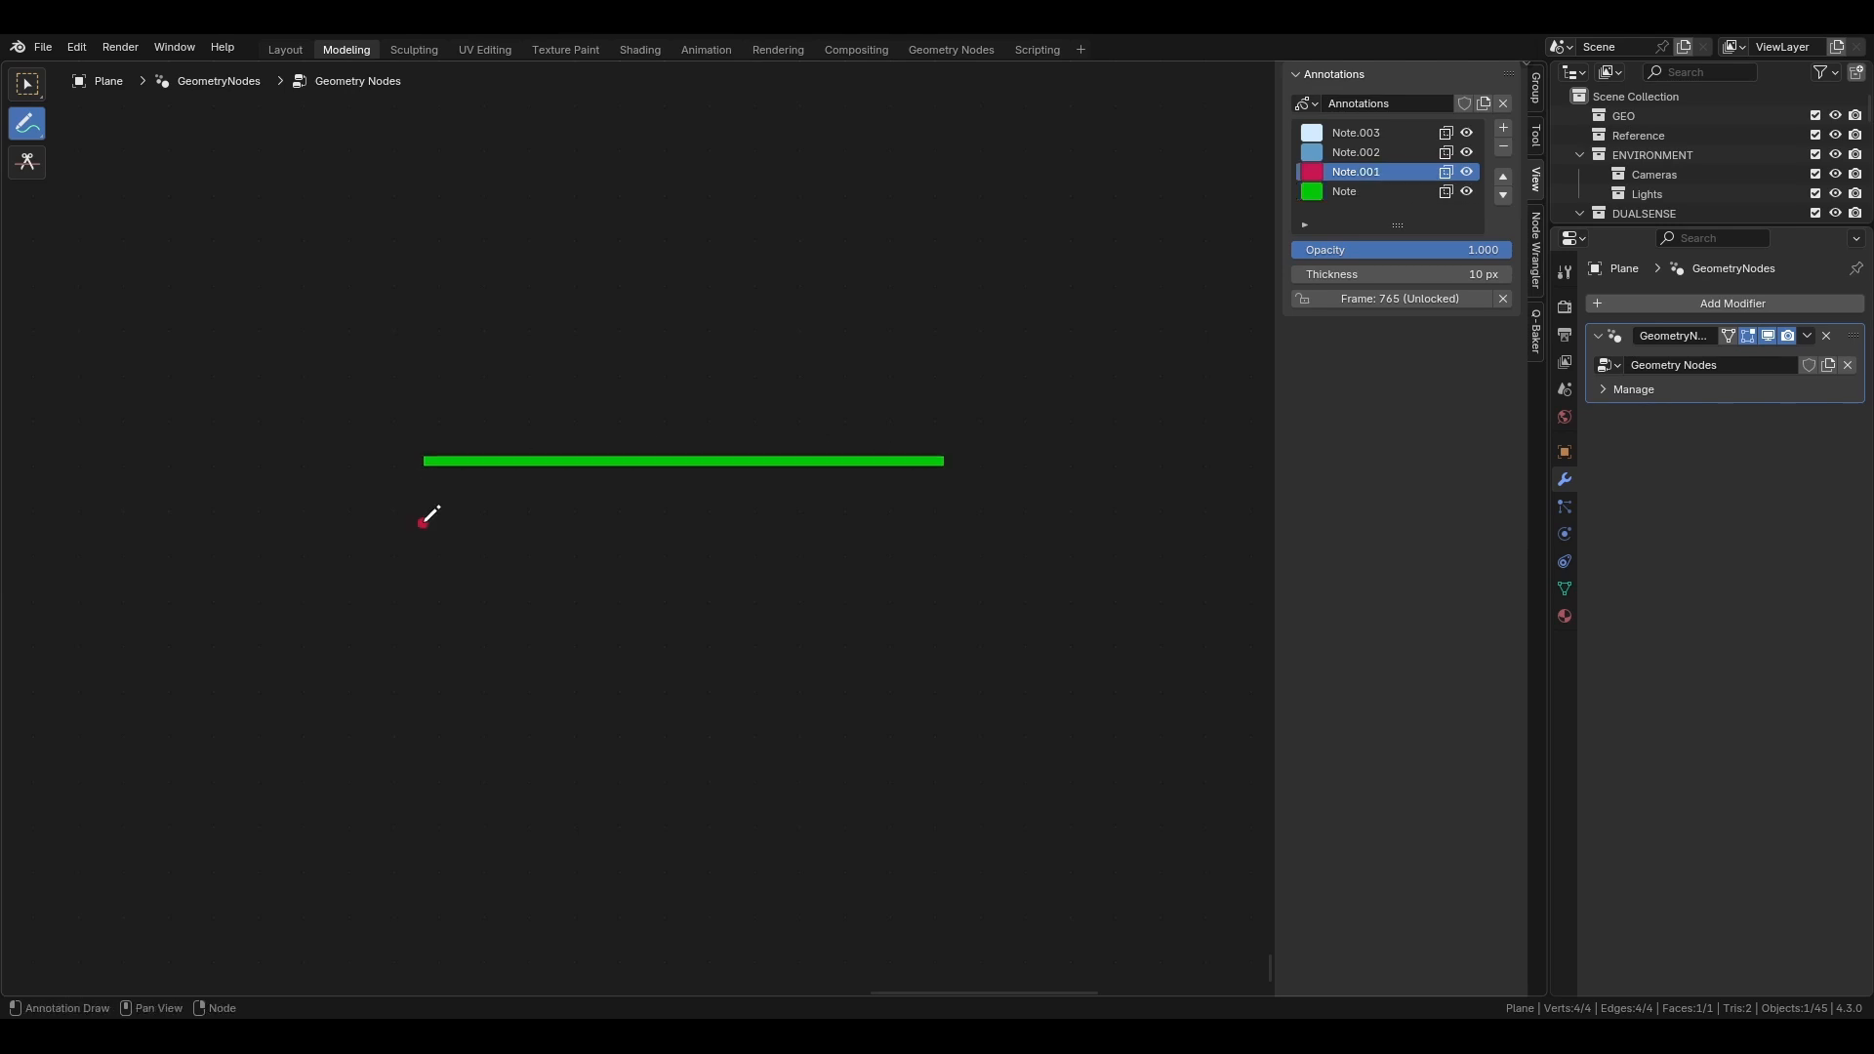
alt+drag(423, 522, 868, 522)
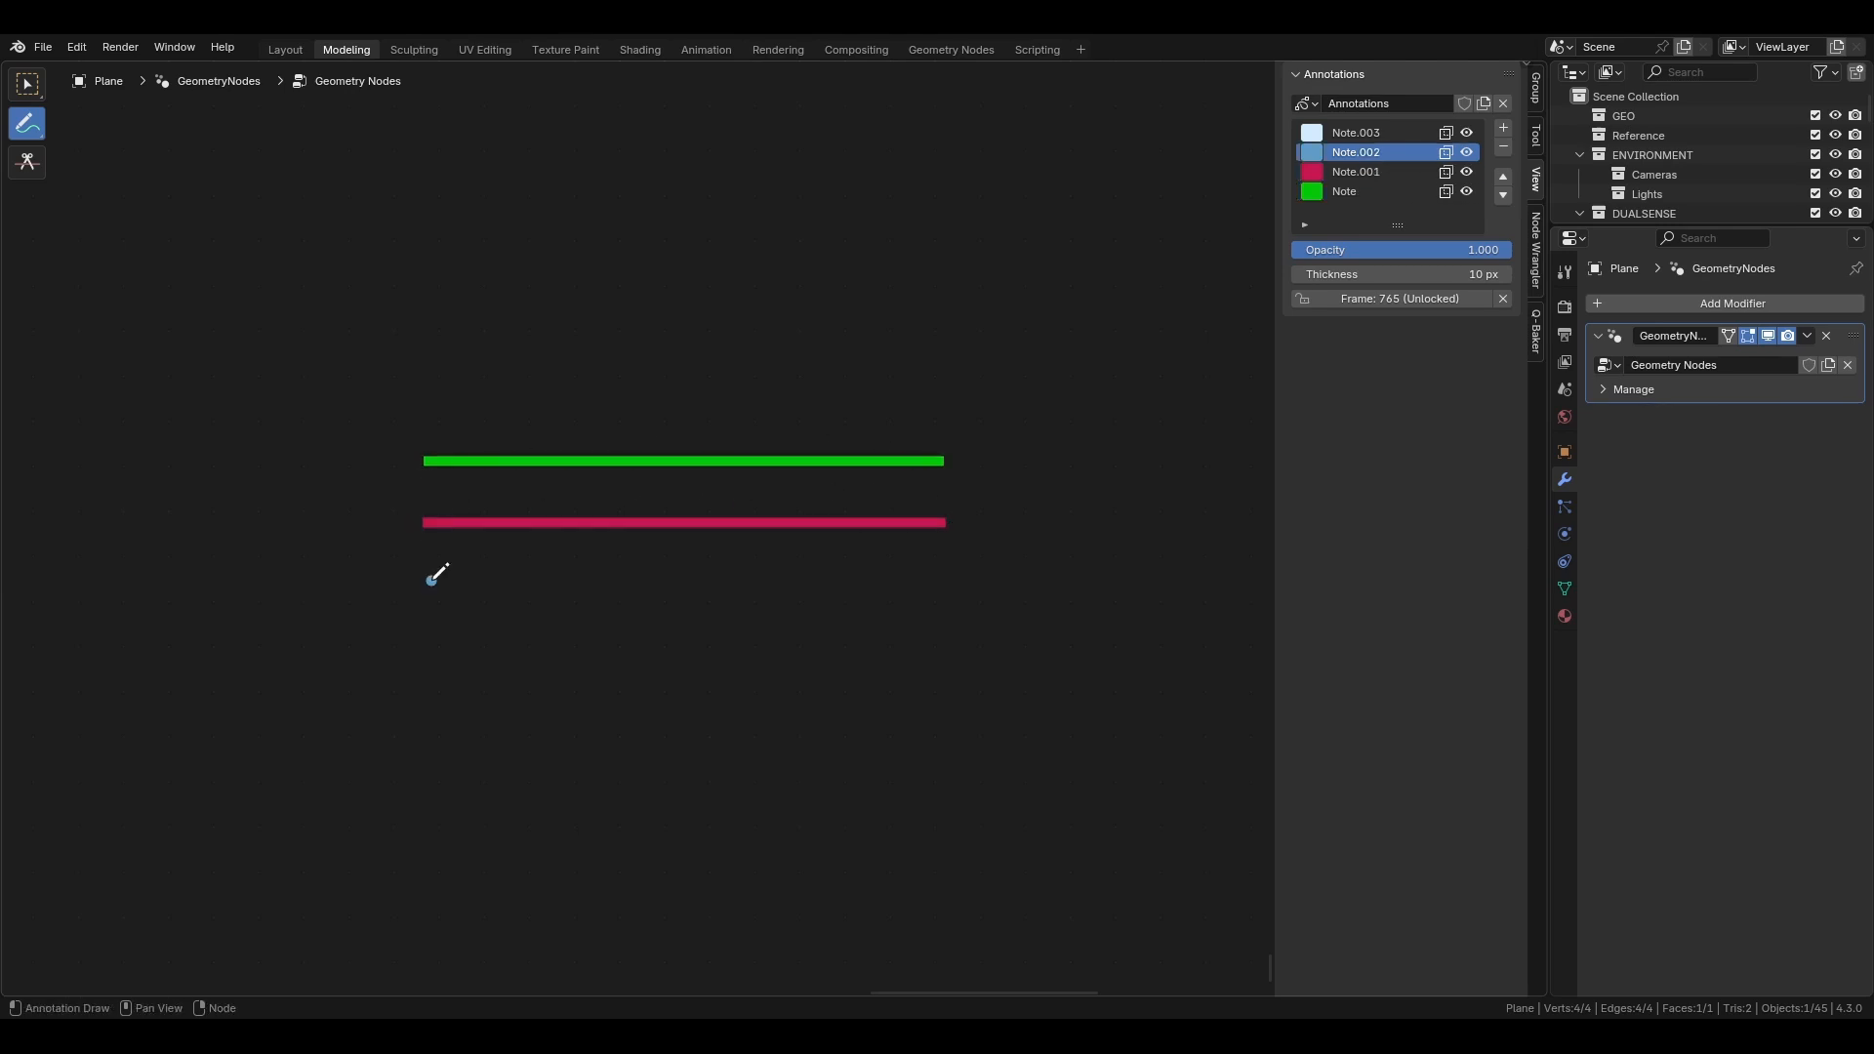
alt+drag(431, 580, 872, 581)
Mark short white Note.003 segments on the green, red and blue lines, left of their middle and near their right end.
alt+drag(580, 460, 635, 460)
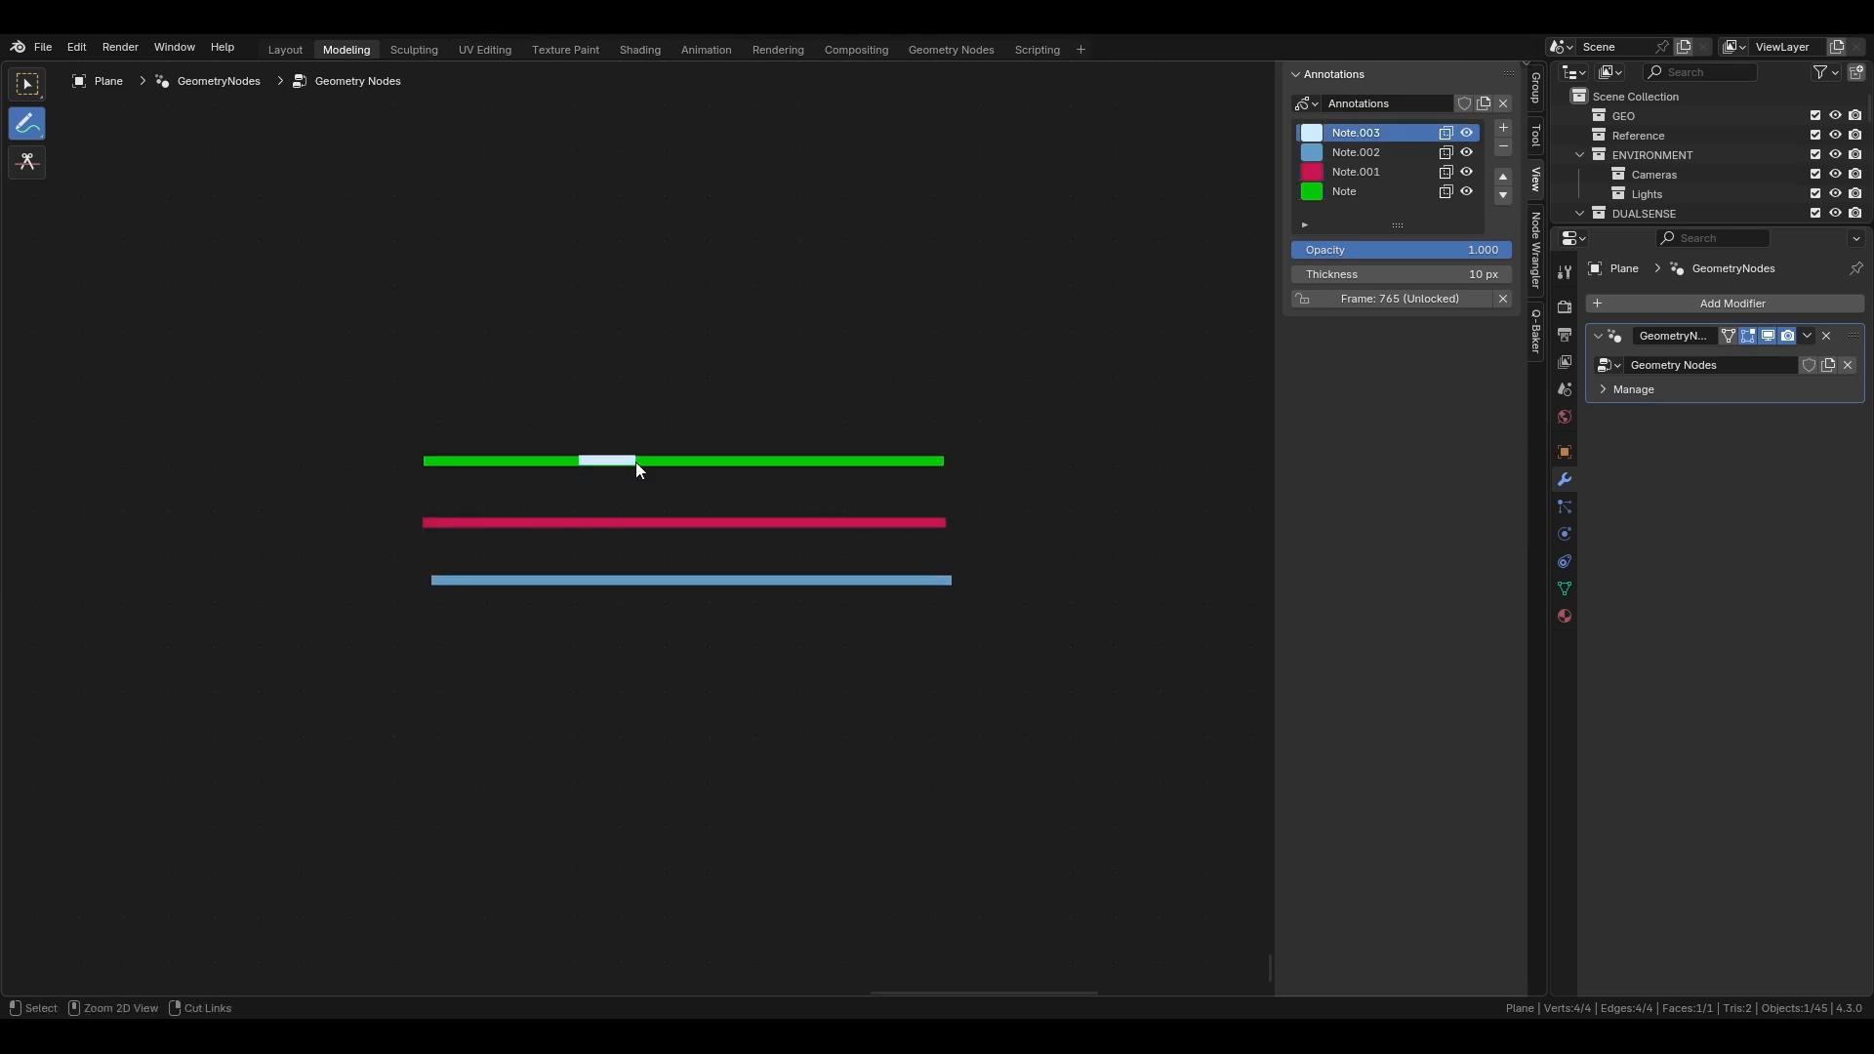
alt+drag(583, 520, 643, 520)
alt+drag(584, 578, 644, 578)
alt+drag(856, 460, 918, 460)
alt+drag(861, 517, 927, 517)
alt+drag(871, 579, 932, 579)
alt+drag(863, 526, 927, 526)
alt+drag(860, 466, 919, 453)
alt+drag(581, 453, 633, 465)
ctrl+drag(583, 523, 641, 520)
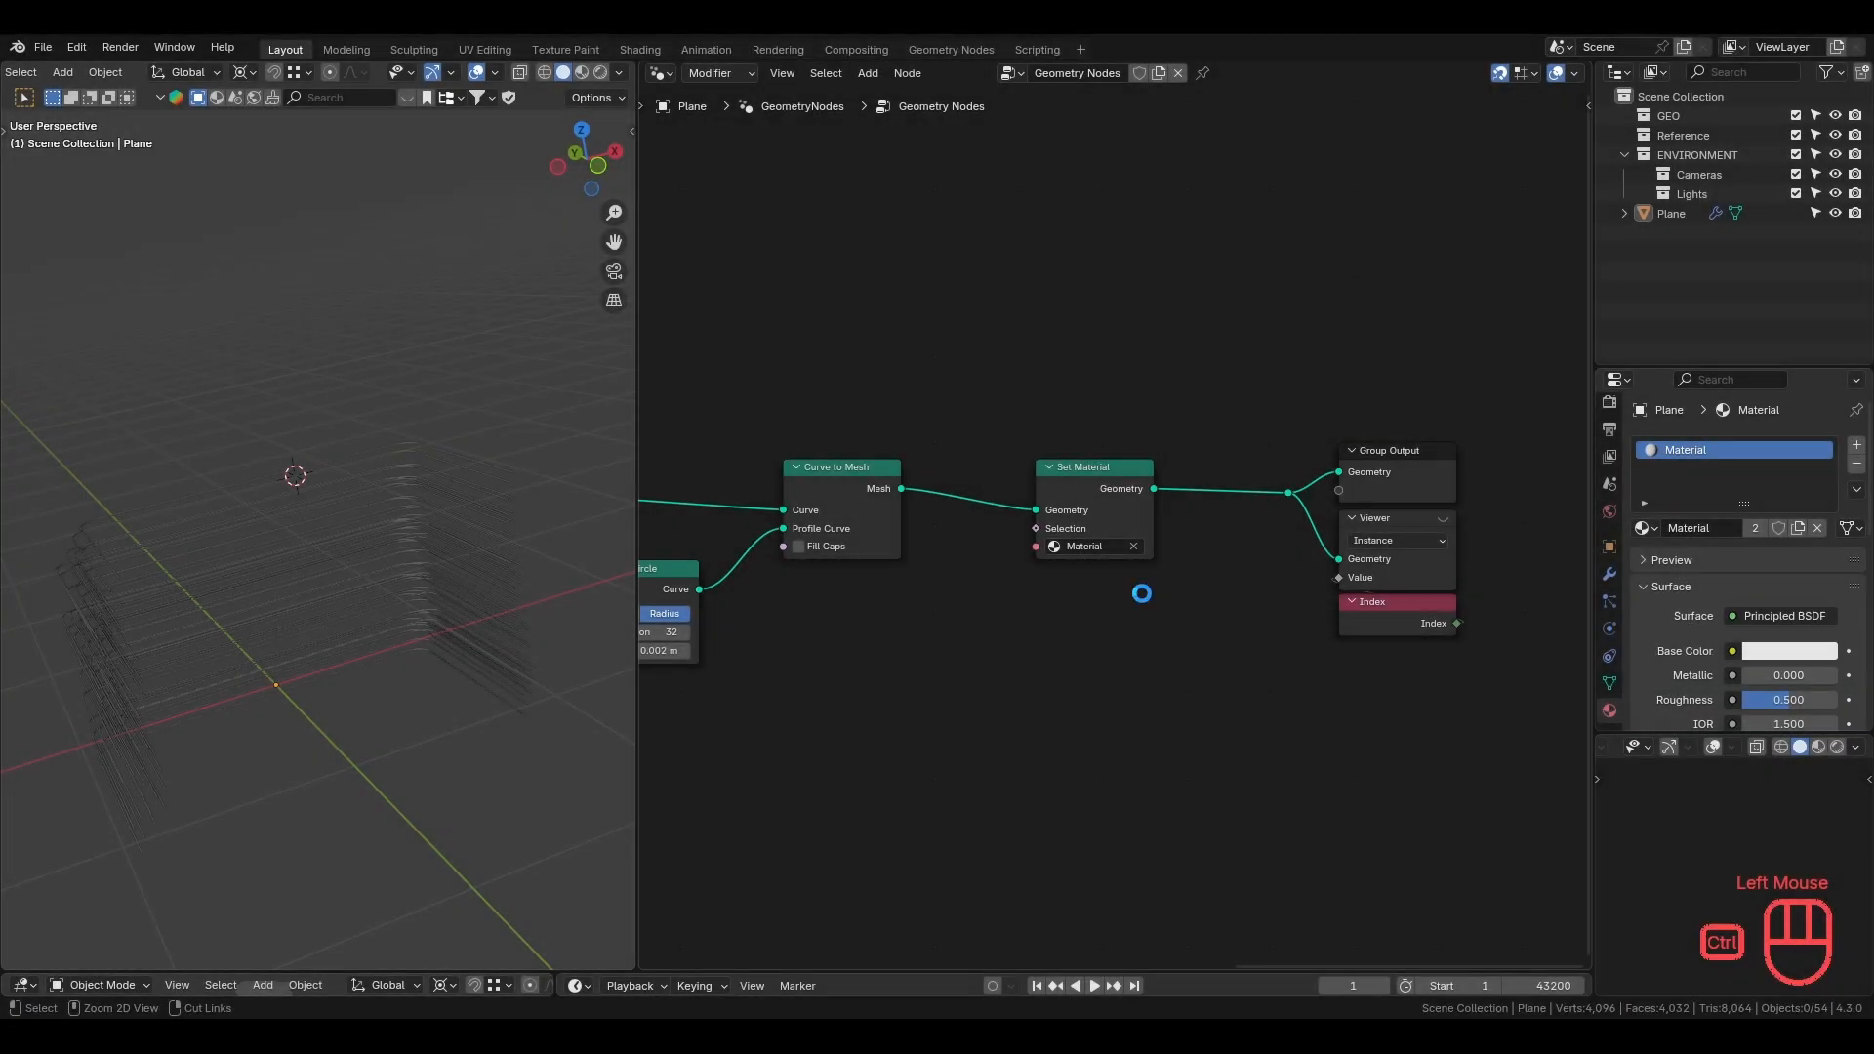
Switch the node editor to the Shader Editor for the Plane's material and set the viewport shading to Rendered.
click(660, 74)
click(775, 274)
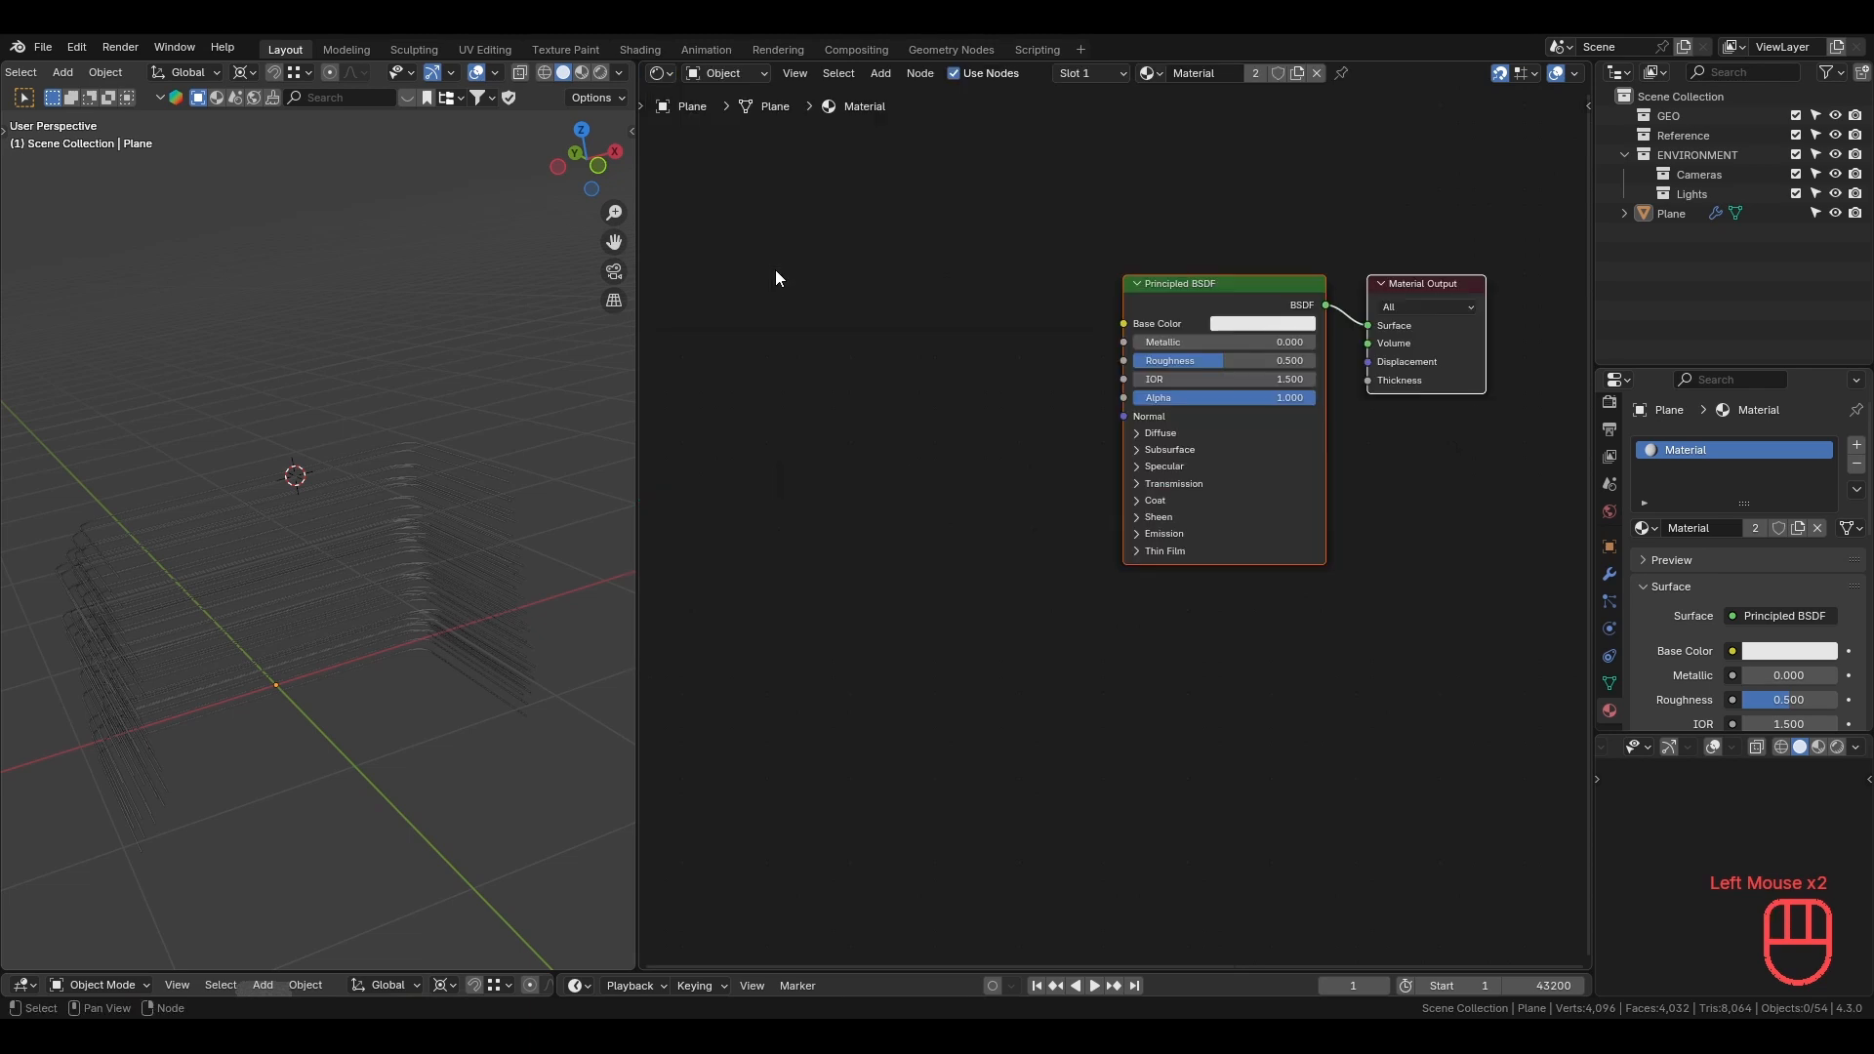
double_click(775, 278)
key(z)
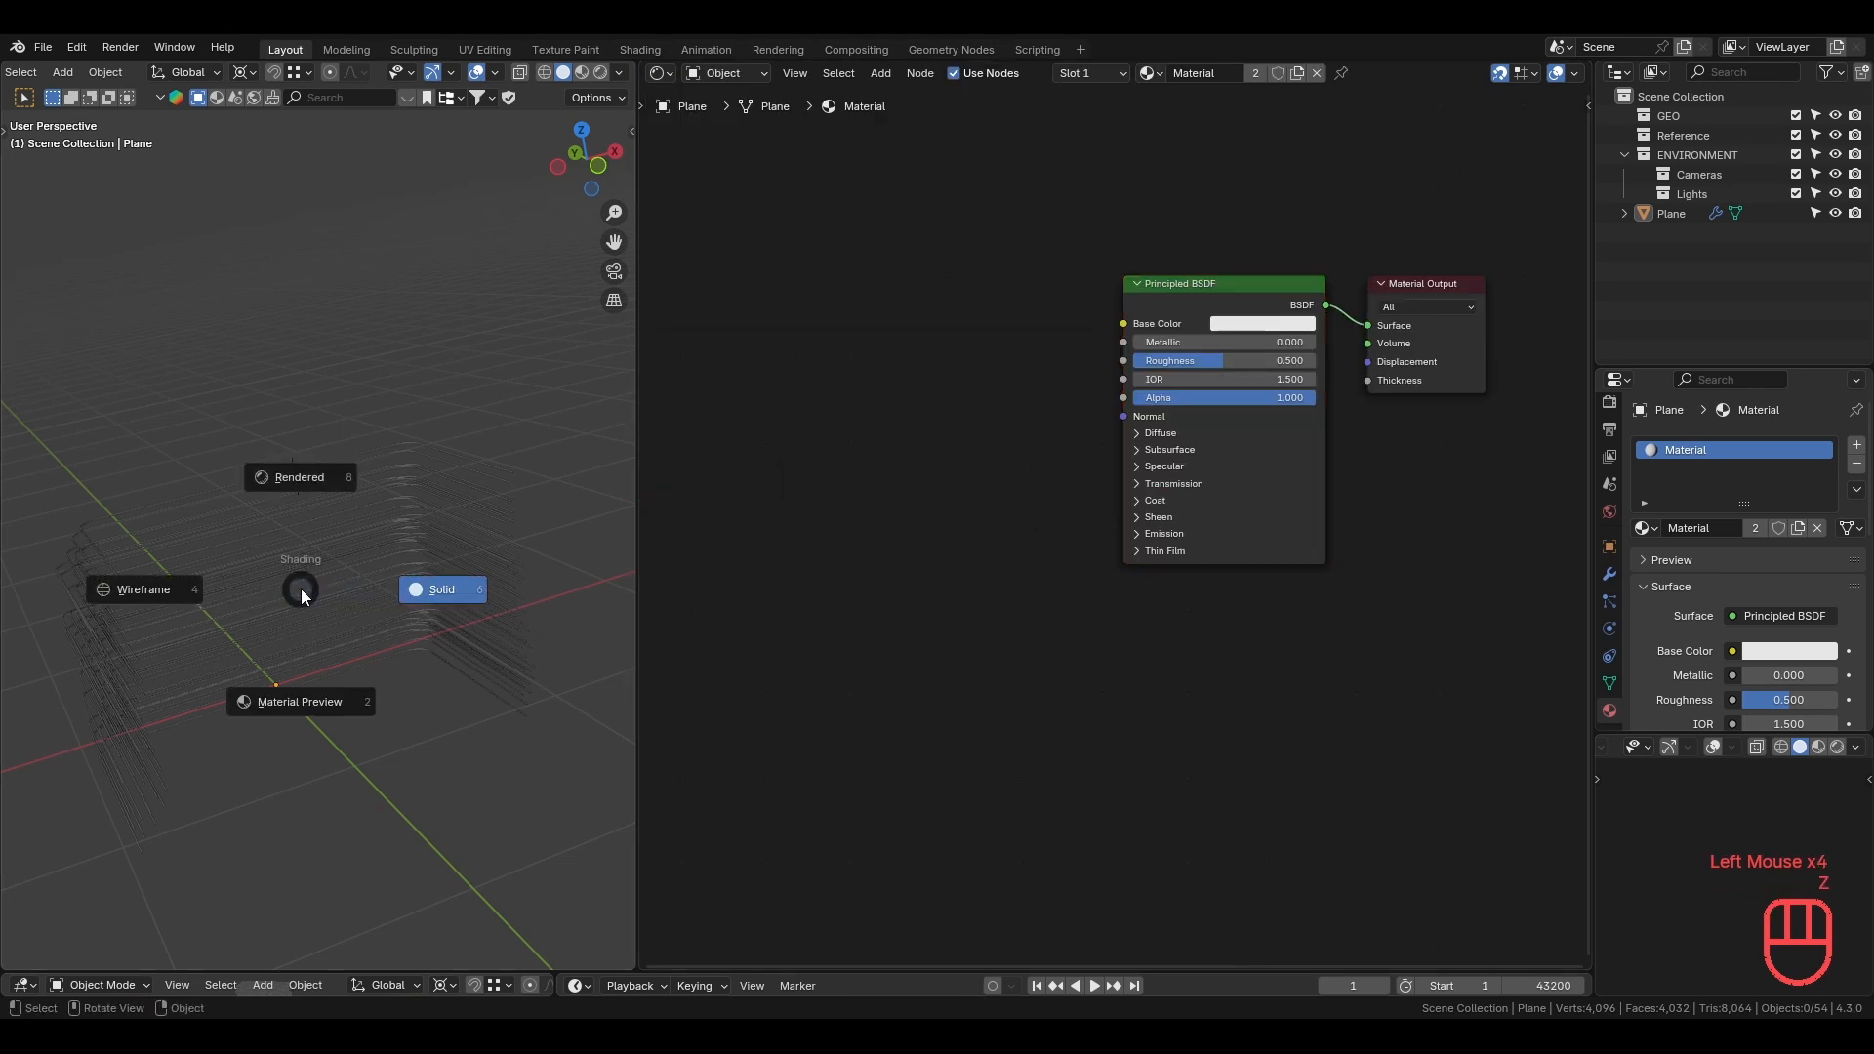
click(307, 492)
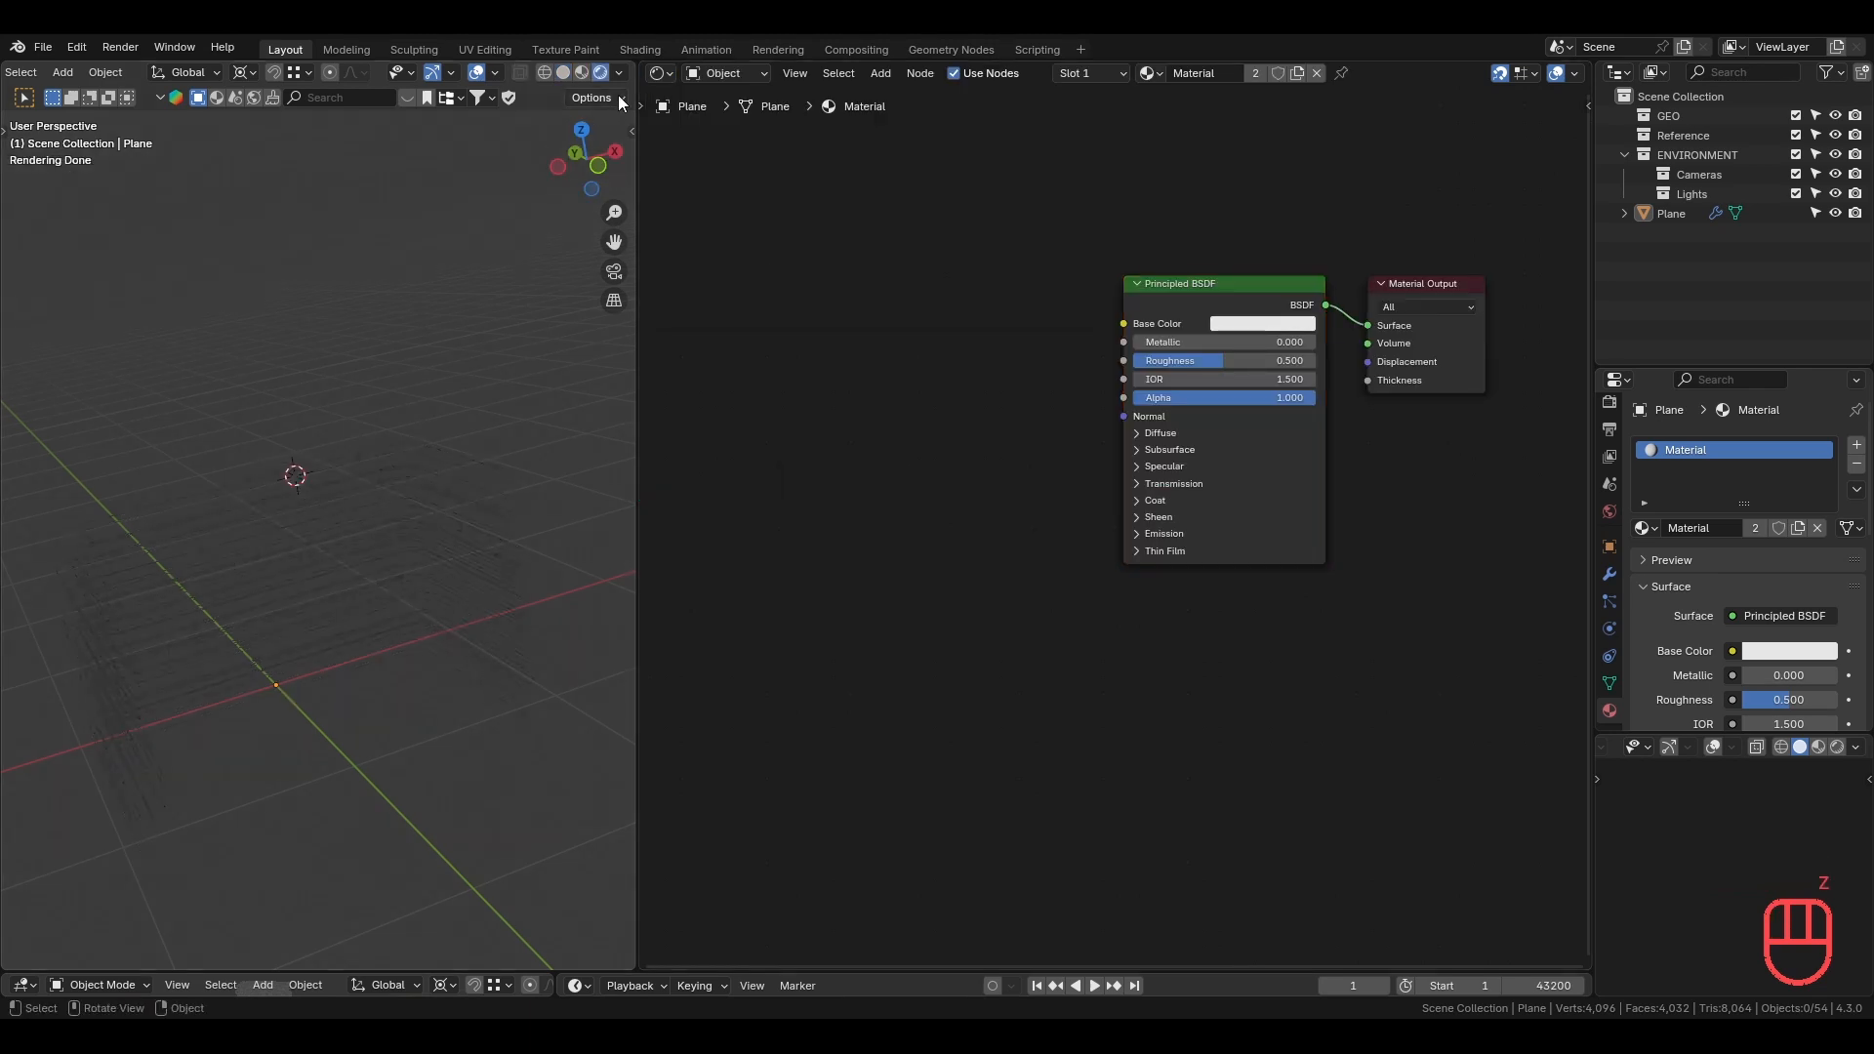
Add a Wave Texture node and connect its Color output to the Principled BSDF's Base Color.
key(shift+a)
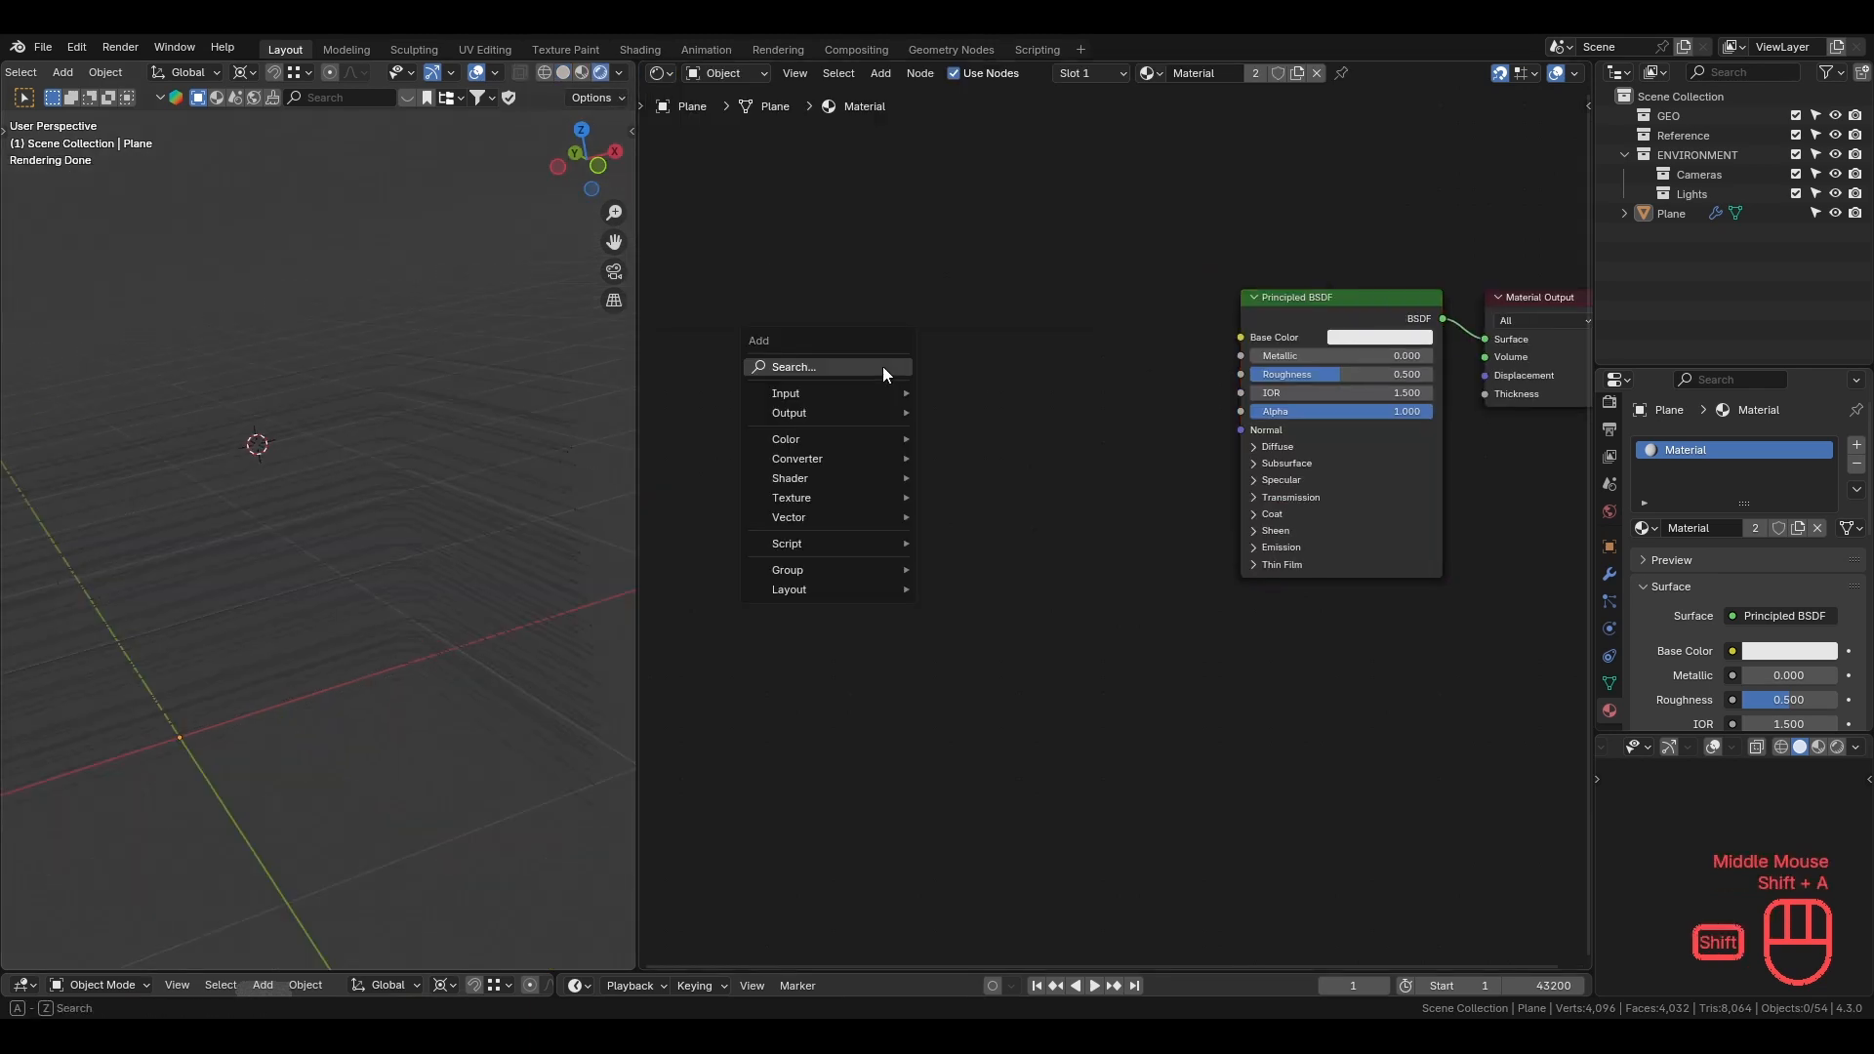
click(883, 366)
text(wave)
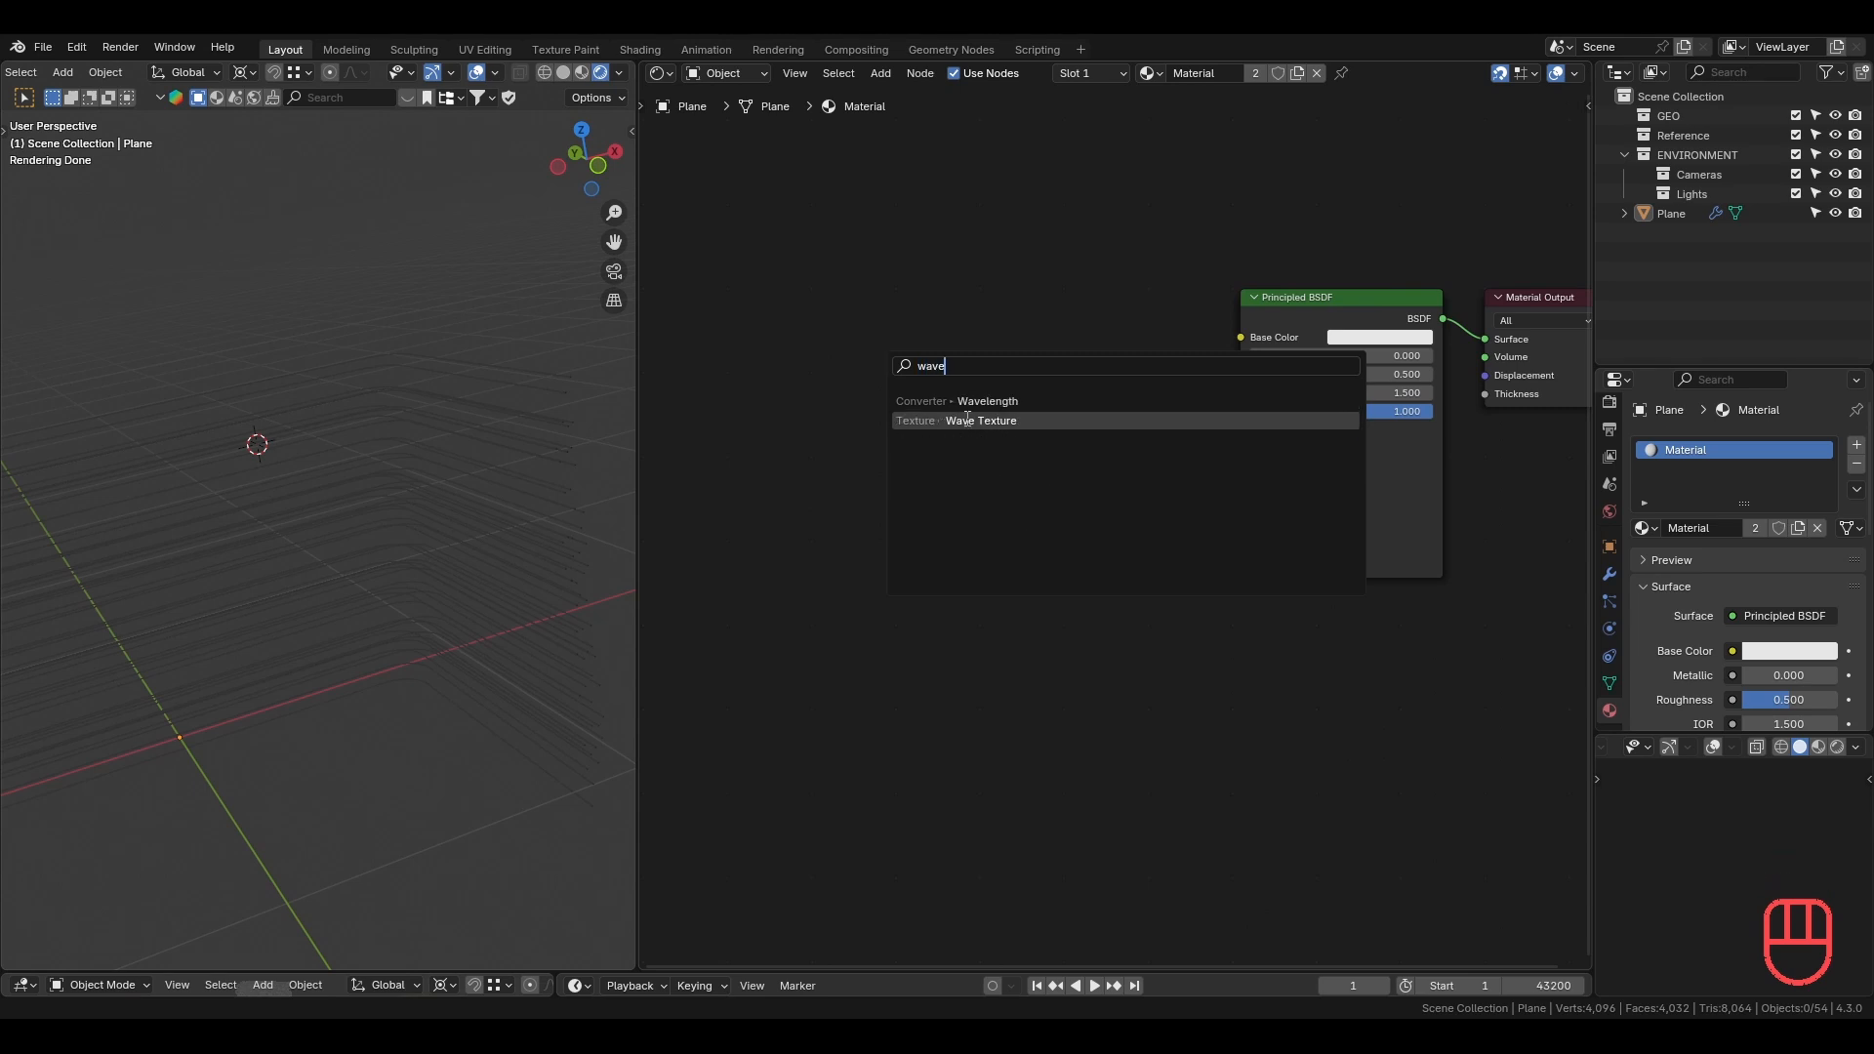
key(Return)
click(1005, 333)
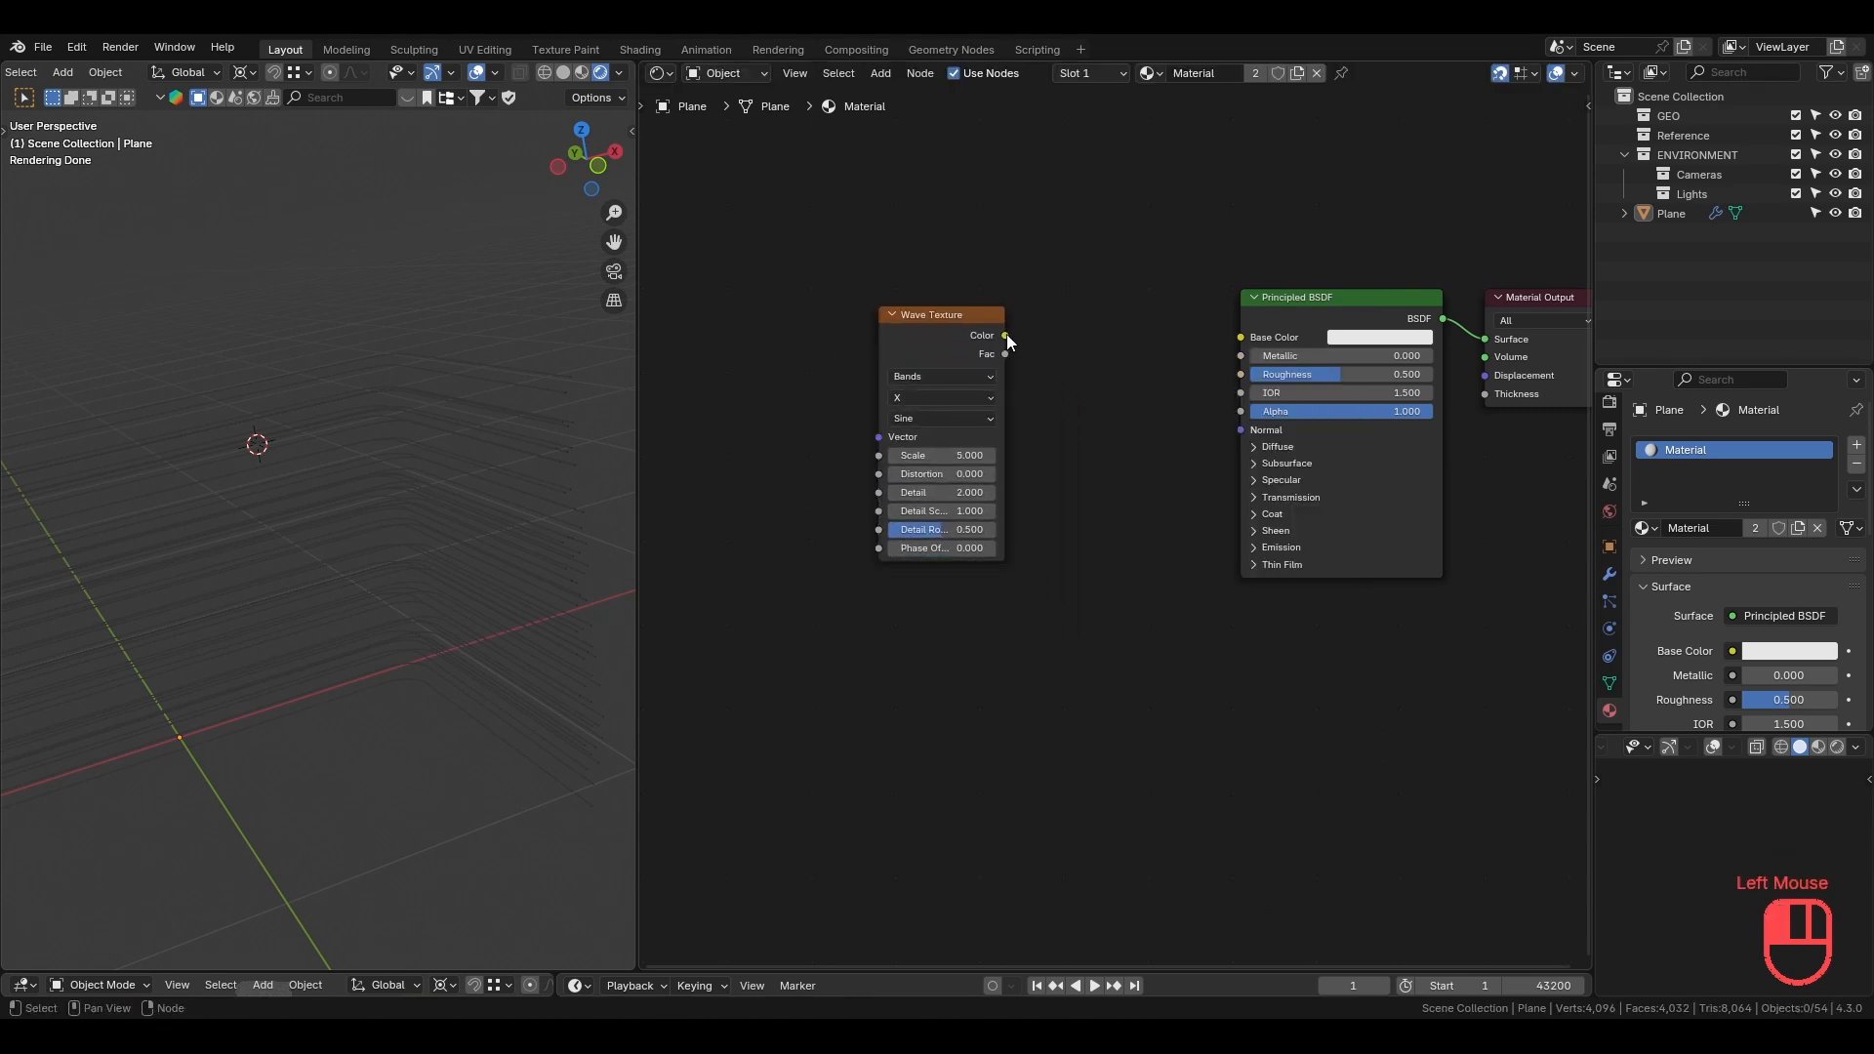
drag(1005, 335, 1240, 337)
shift+scroll(404, 529, up, 4)
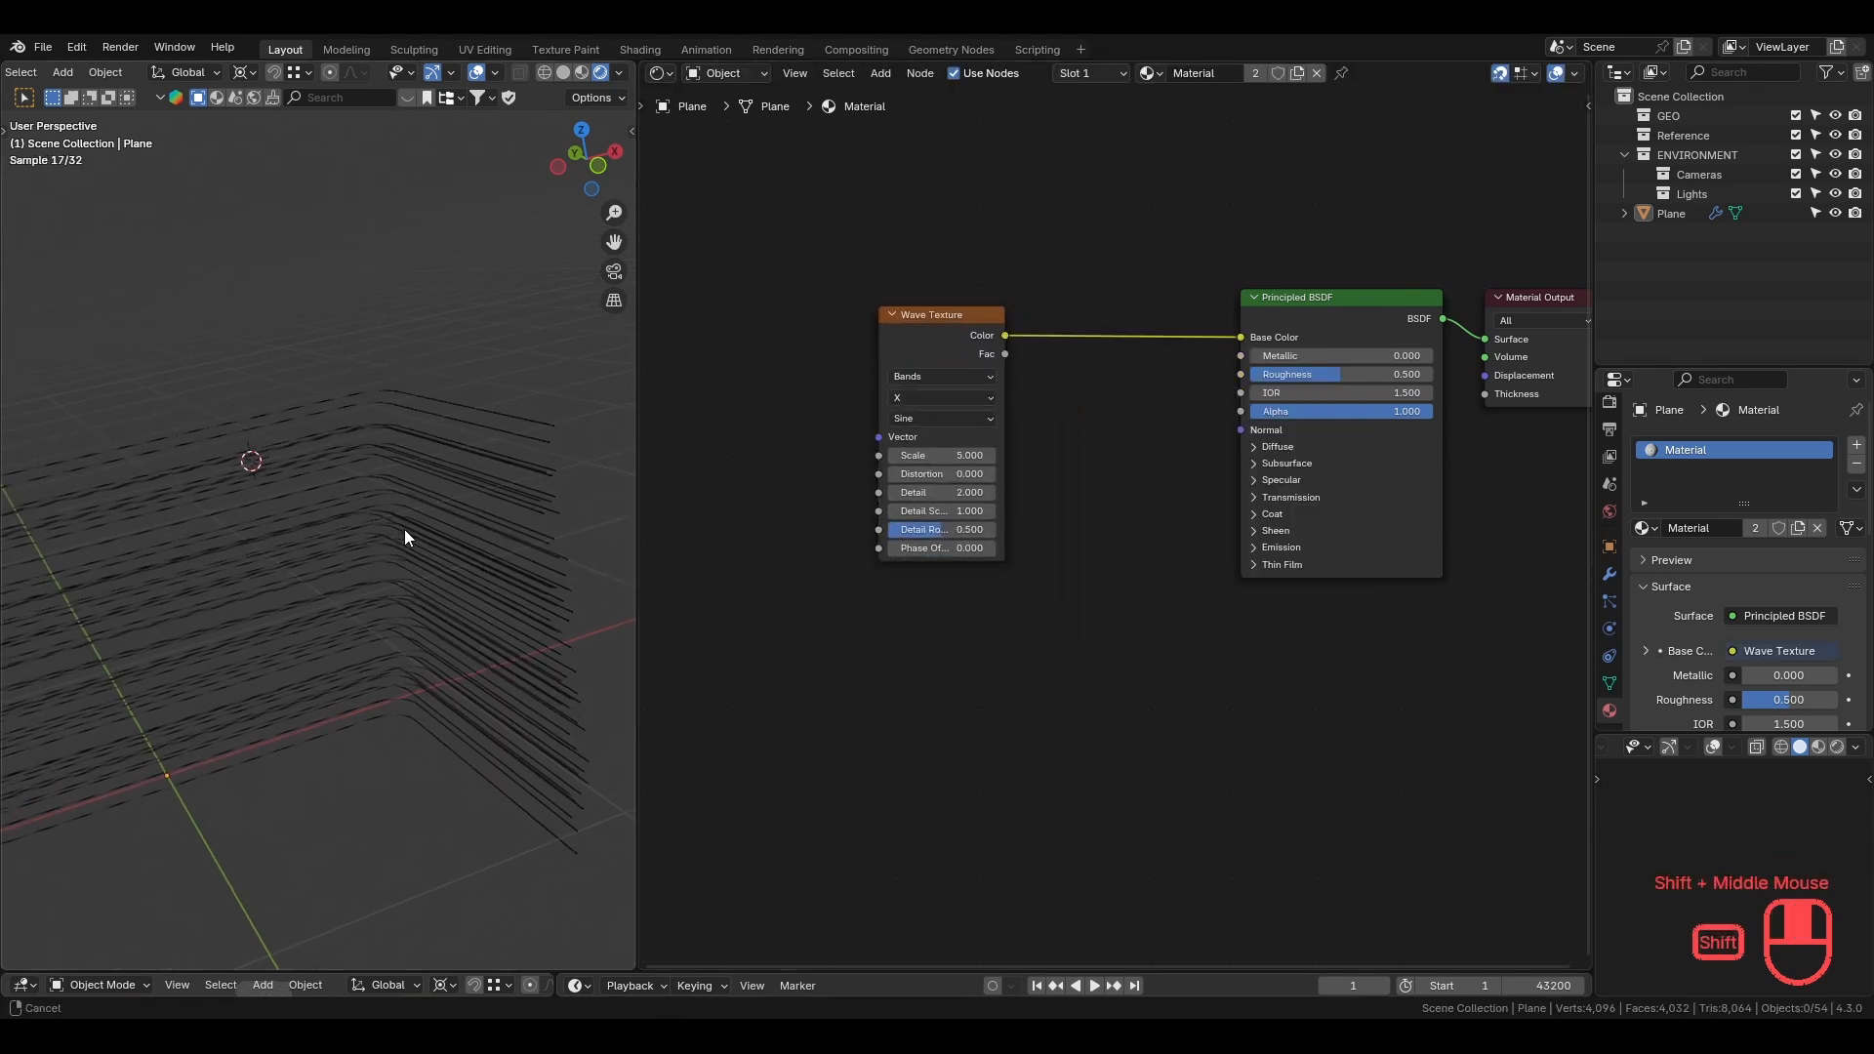
scroll(1029, 408, up, 6)
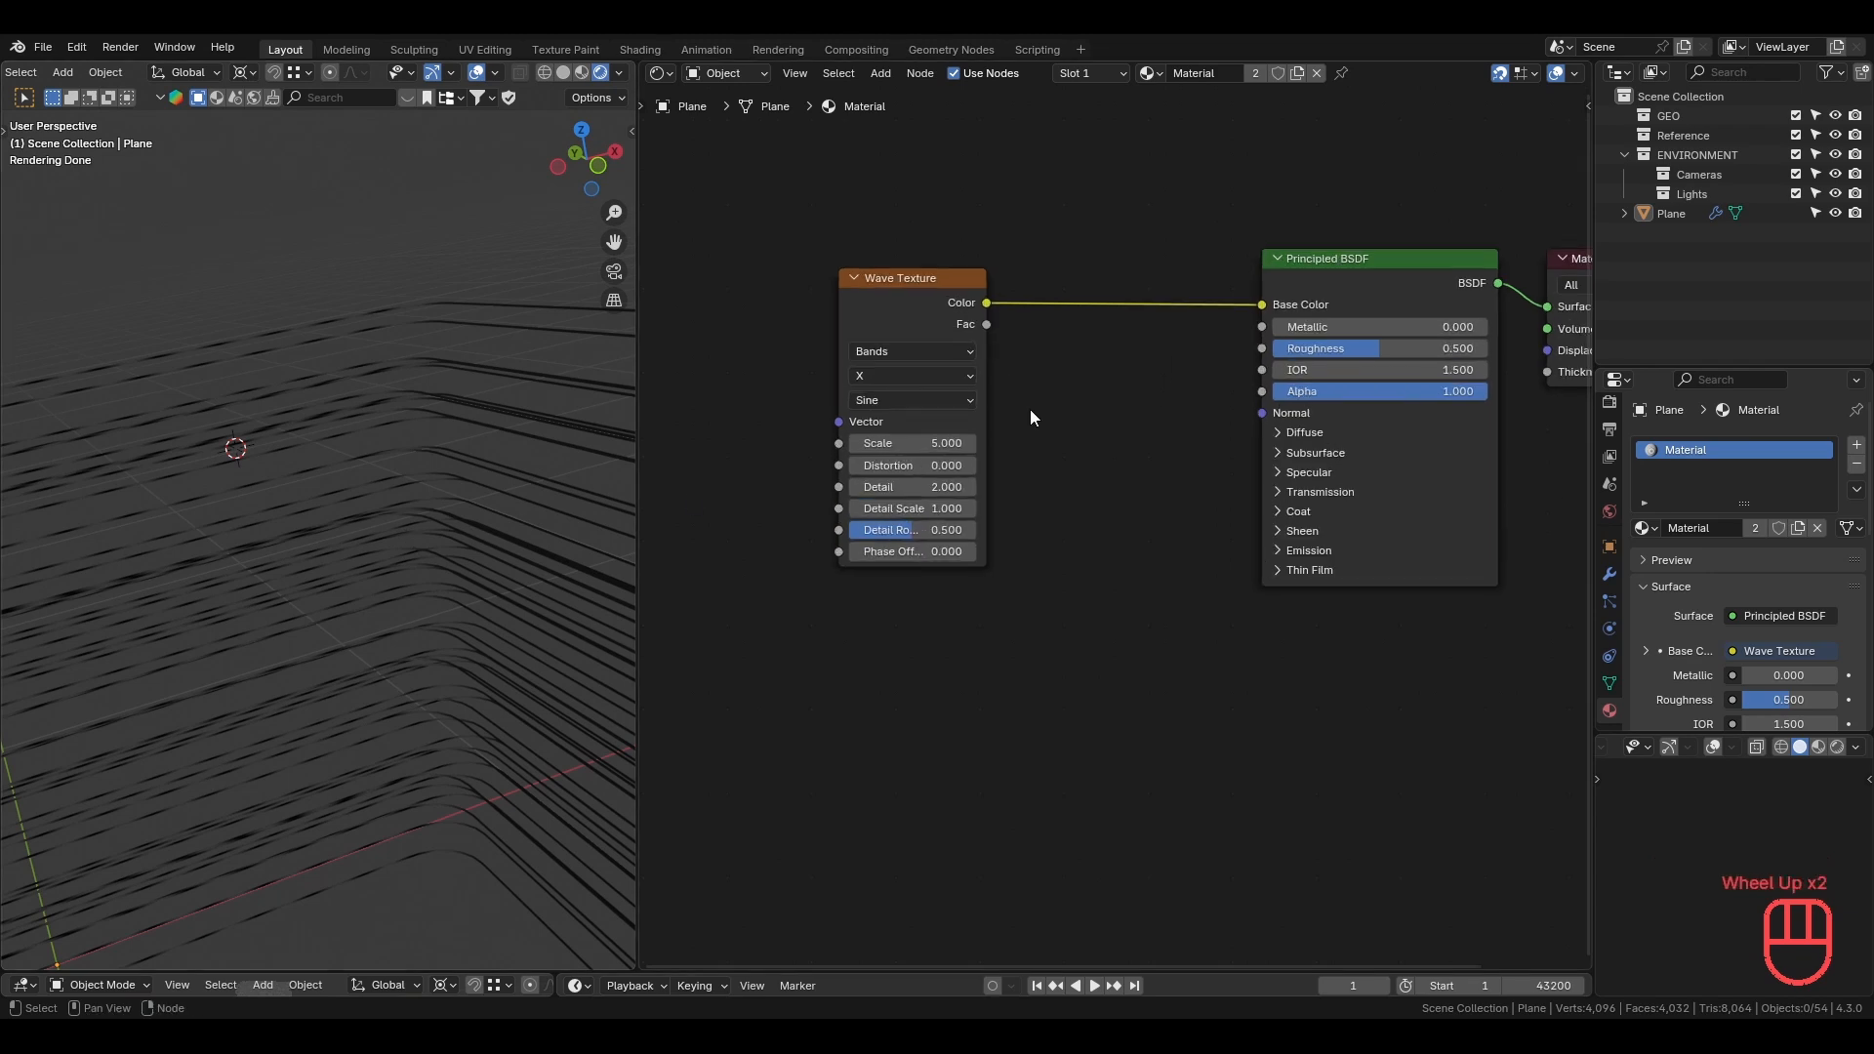
Configure the Wave Texture with bands along Y, a Saw wave profile and a scale of 0.5.
middle_drag(993, 365, 1165, 466)
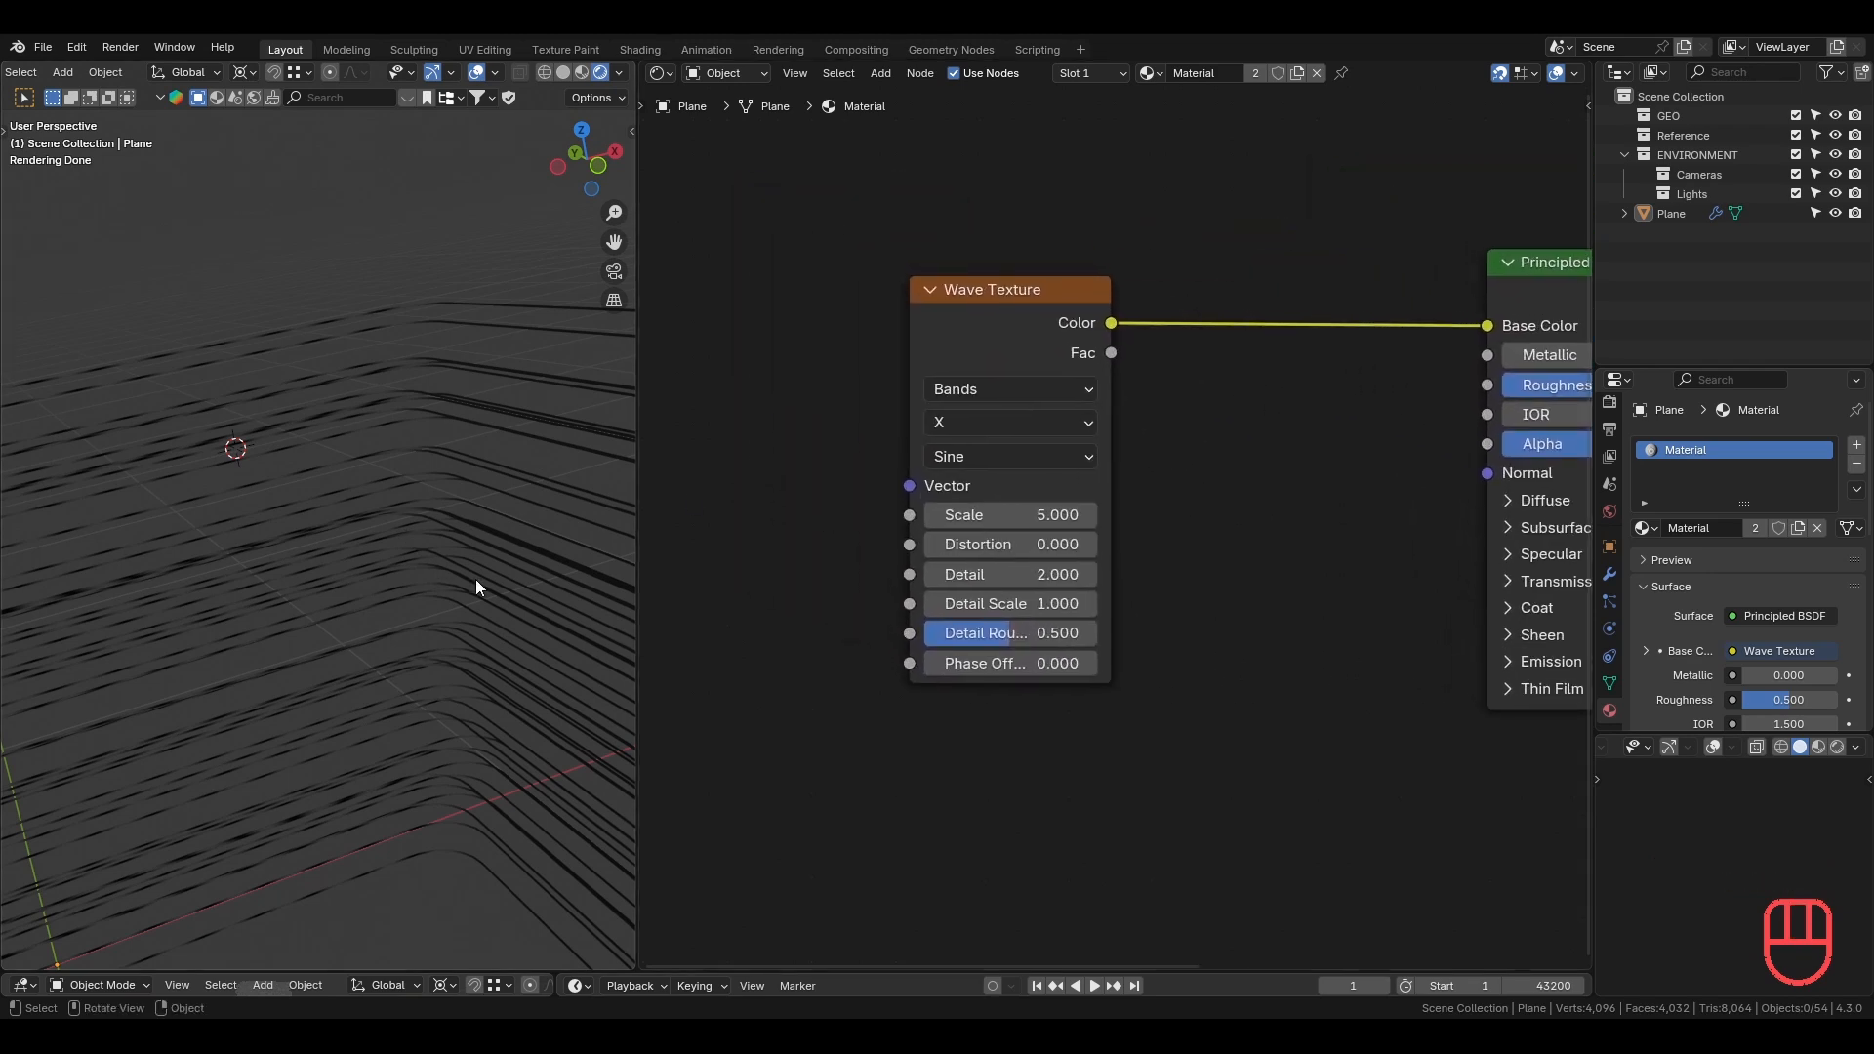
shift+middle_drag(476, 578, 459, 577)
click(1010, 422)
click(1030, 523)
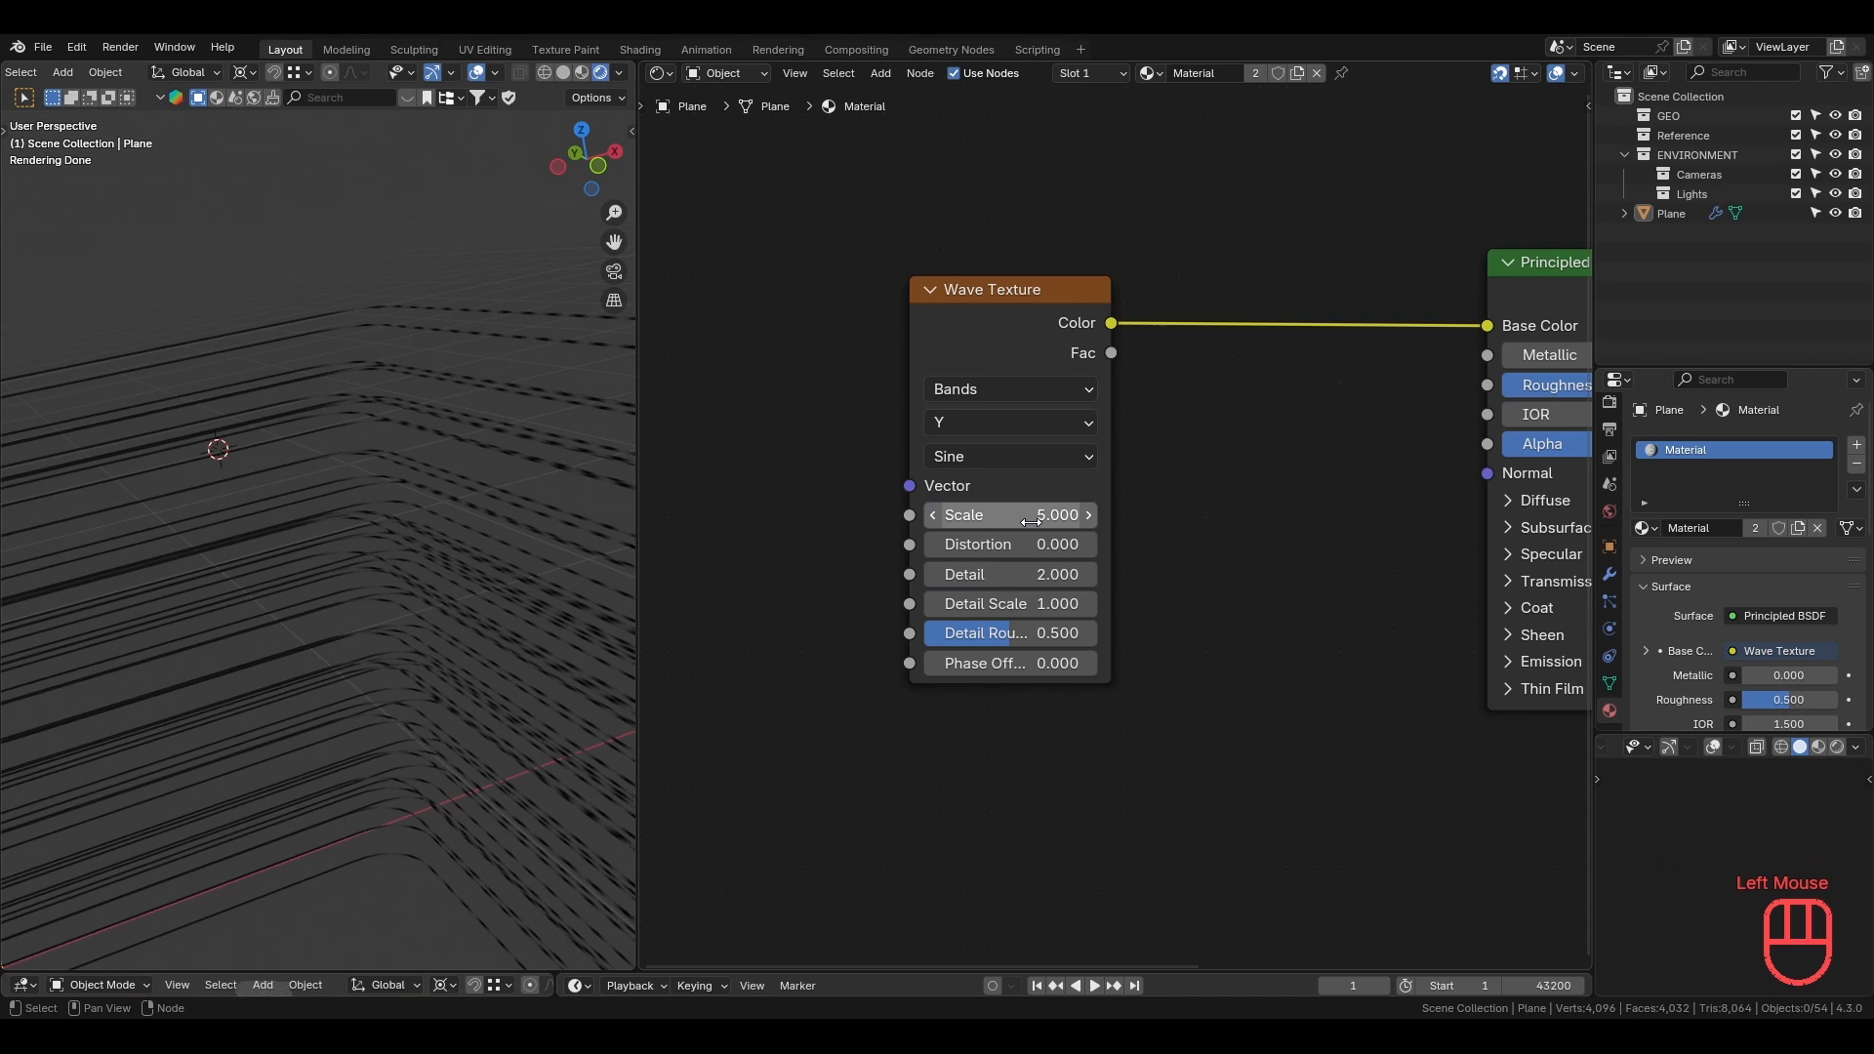
double_click(980, 519)
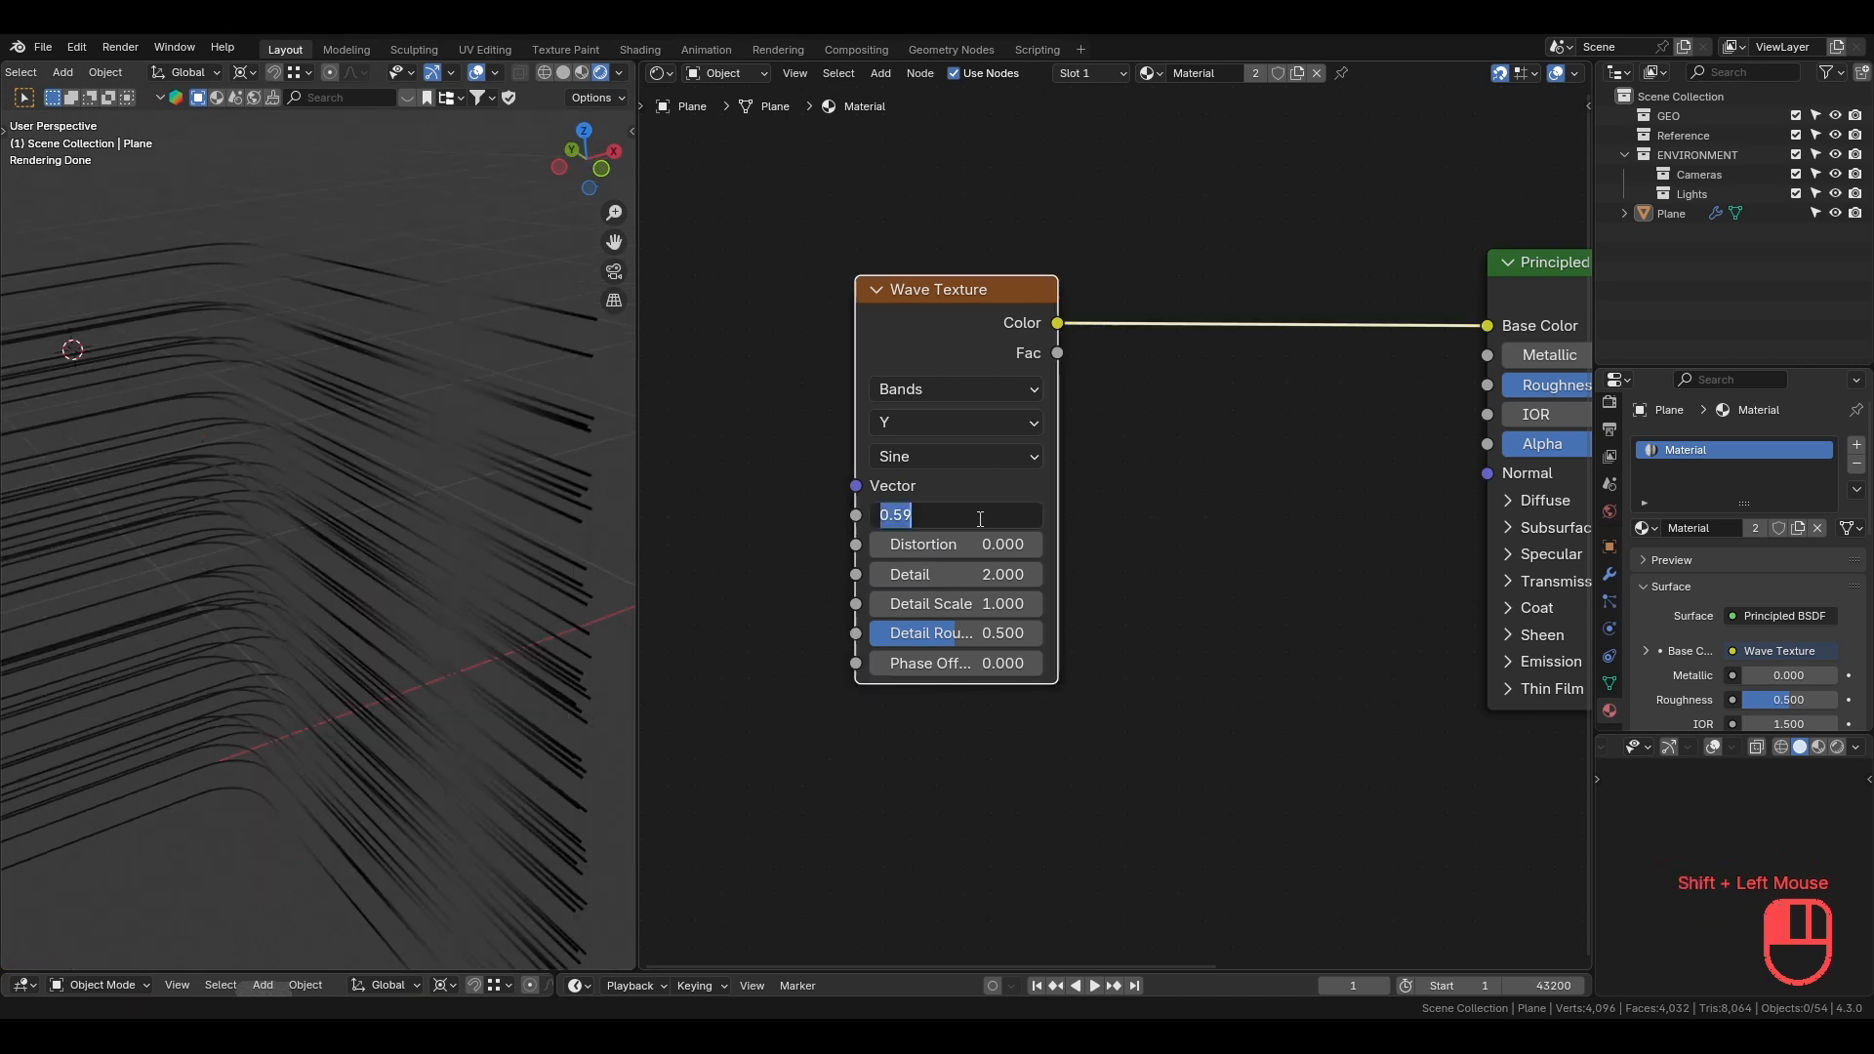
text(.5)
key(Return)
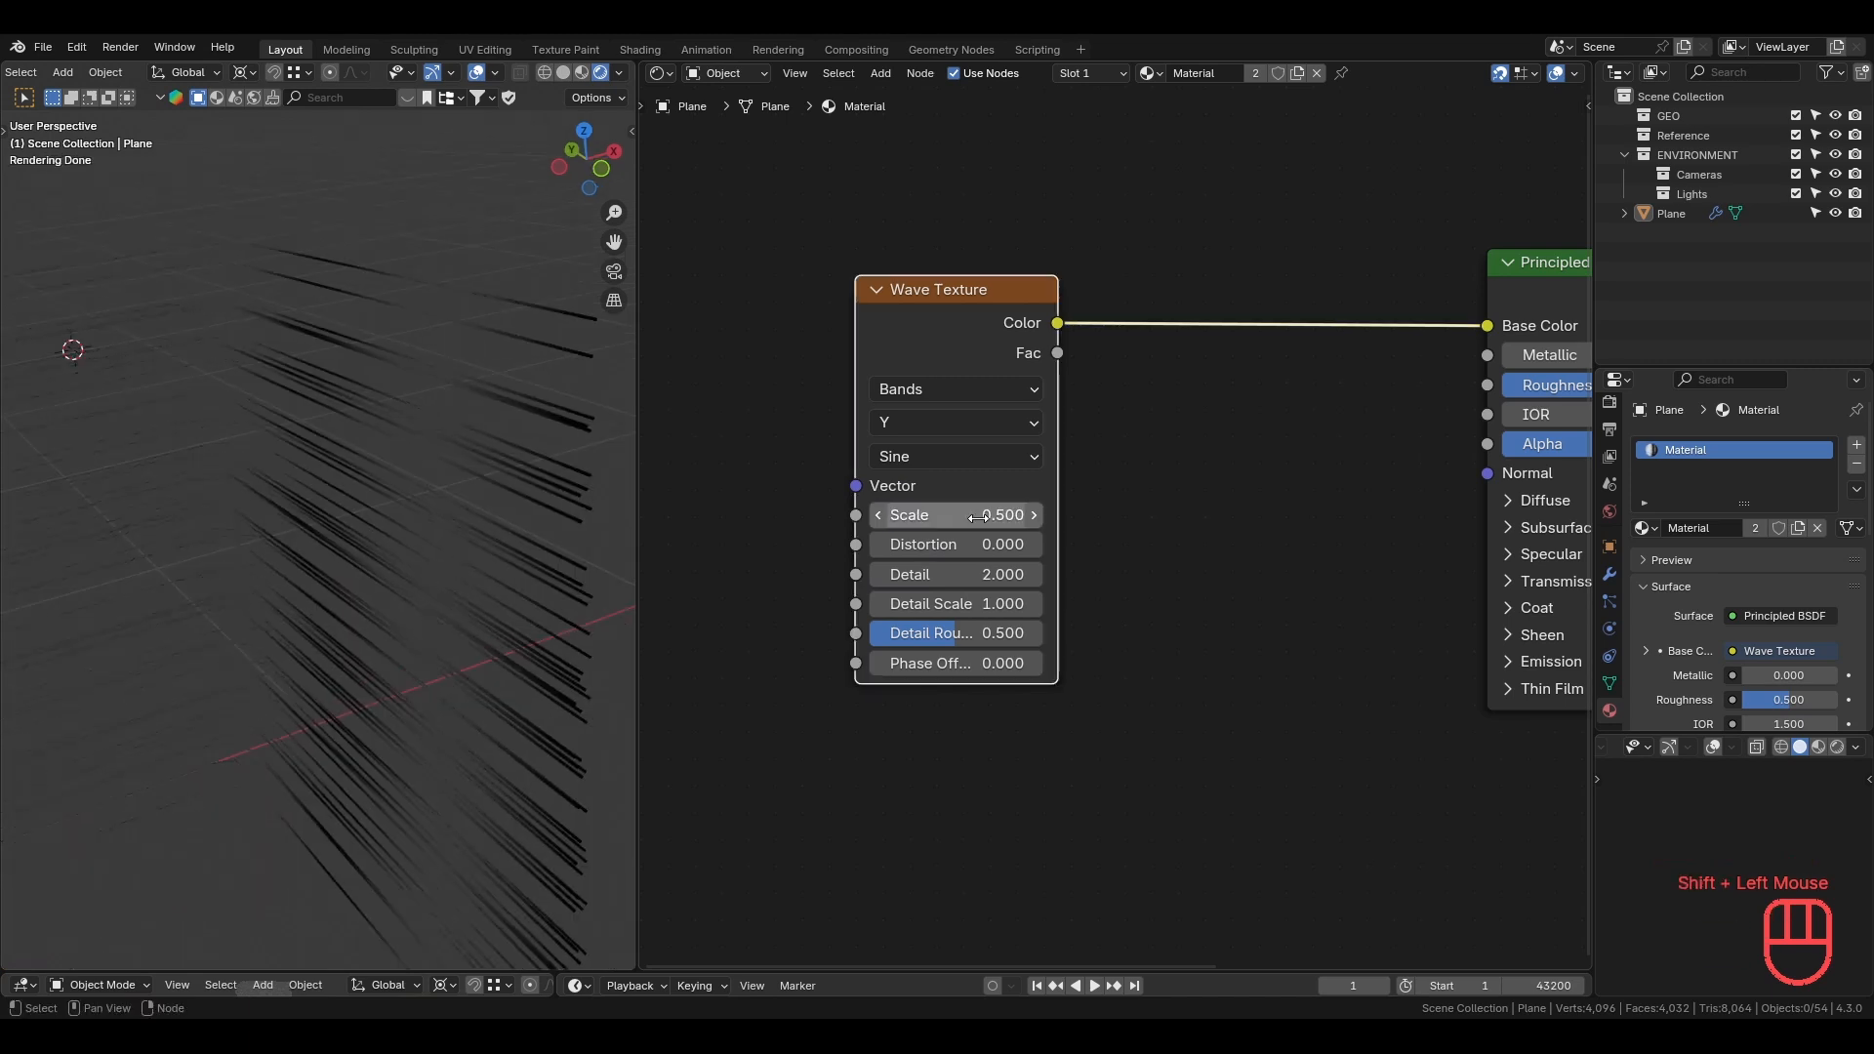
click(986, 457)
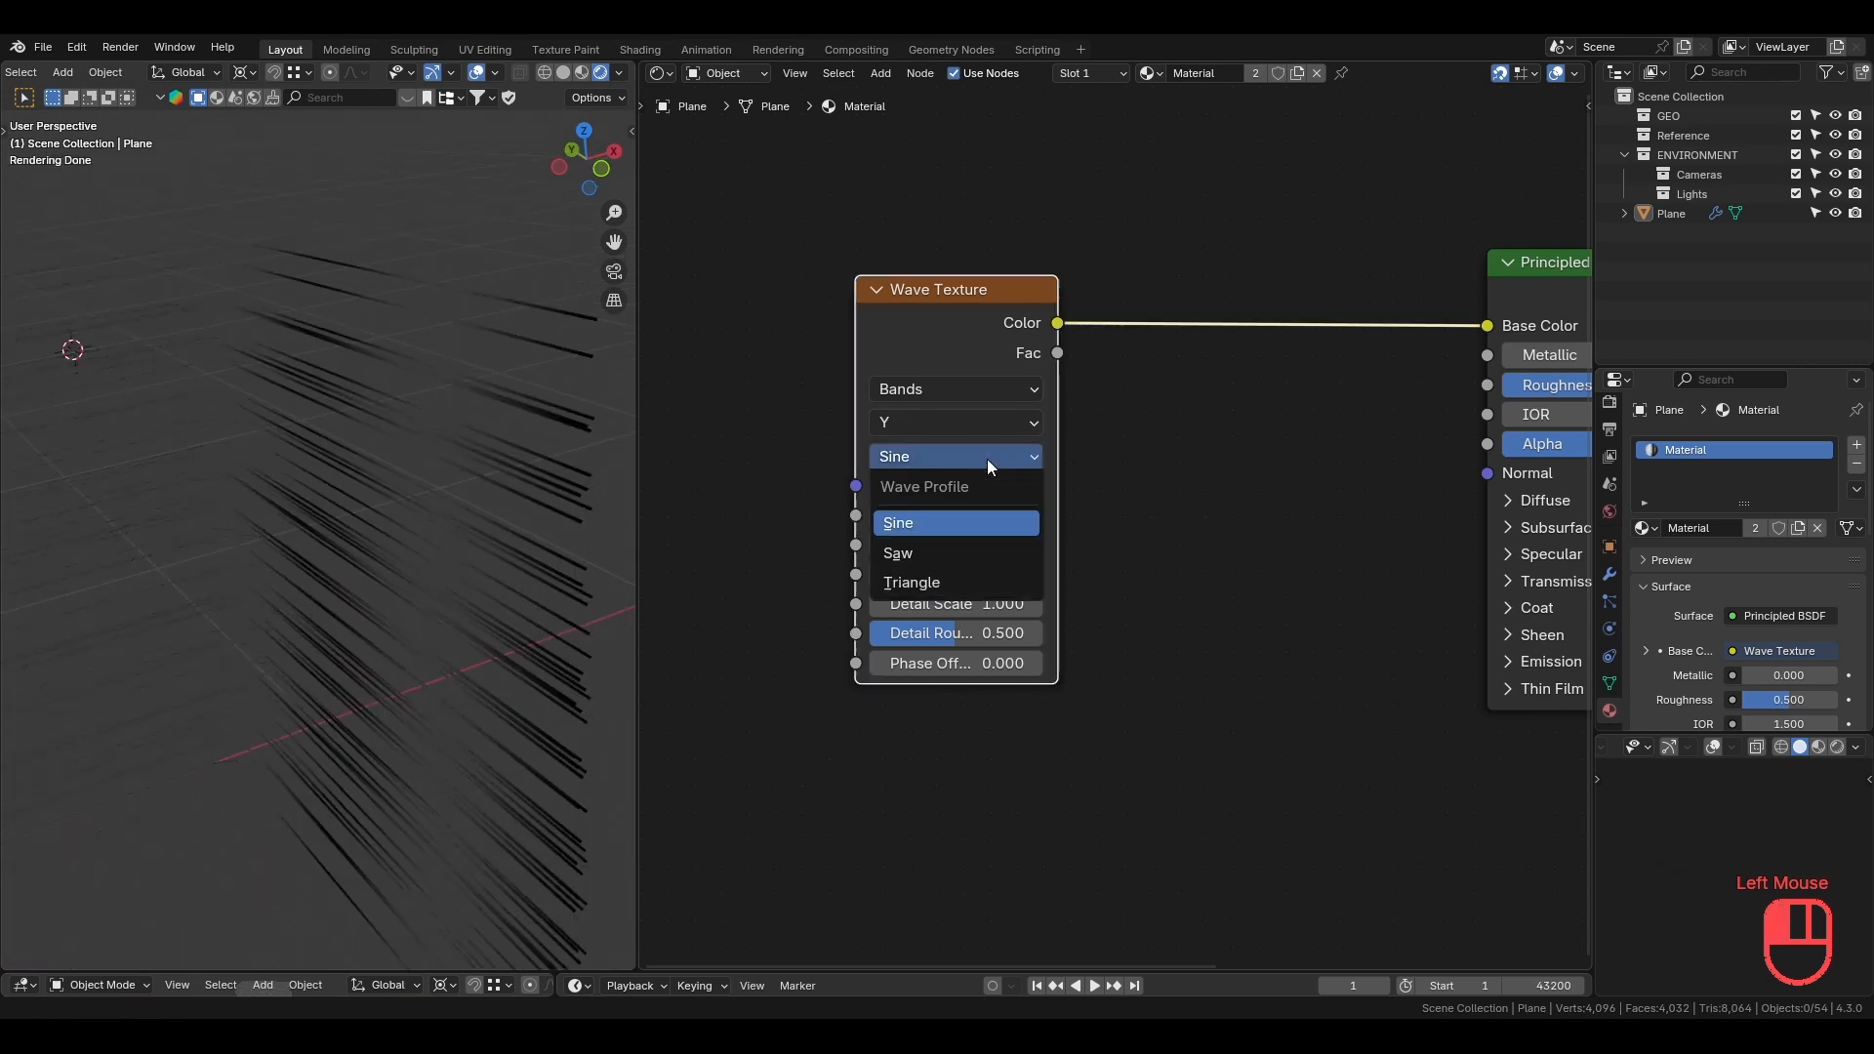
click(970, 553)
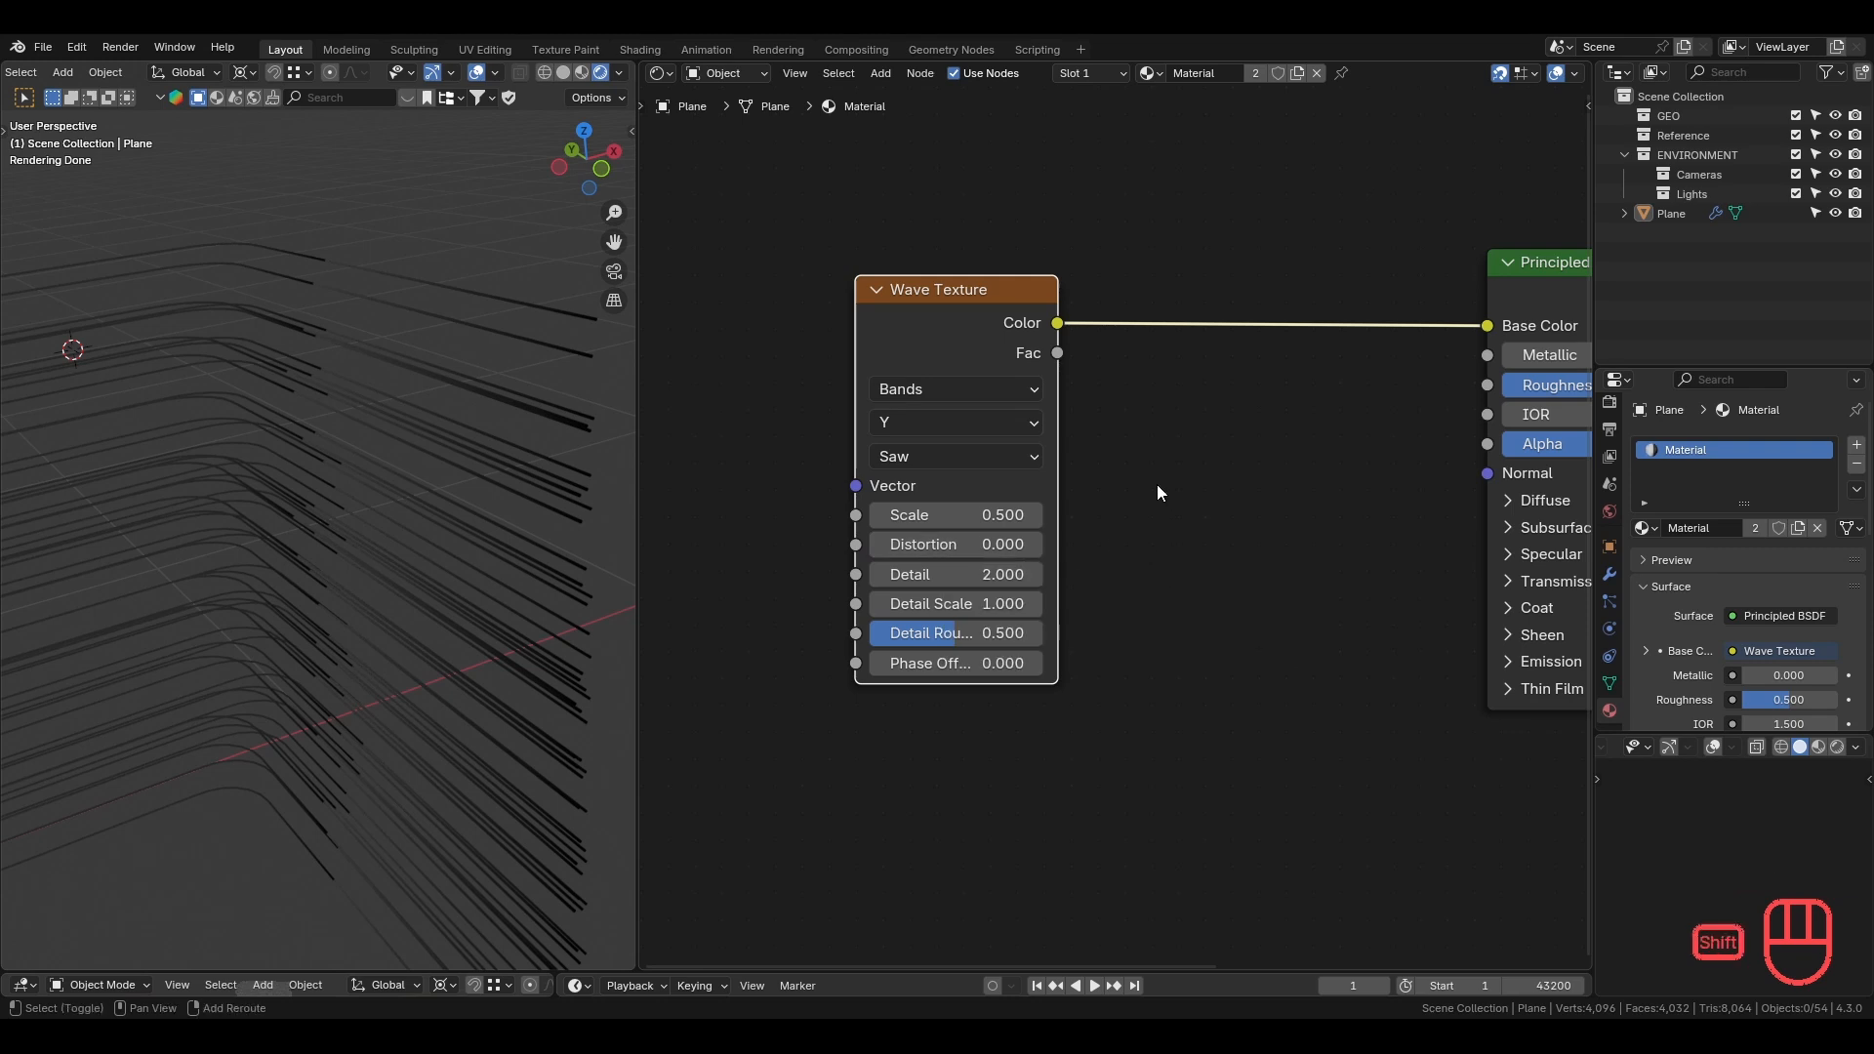
Insert a Color Ramp between the Wave Texture and the Principled BSDF, and set its black stop's position to 0.45.
key(shift+a)
text(c)
click(1259, 539)
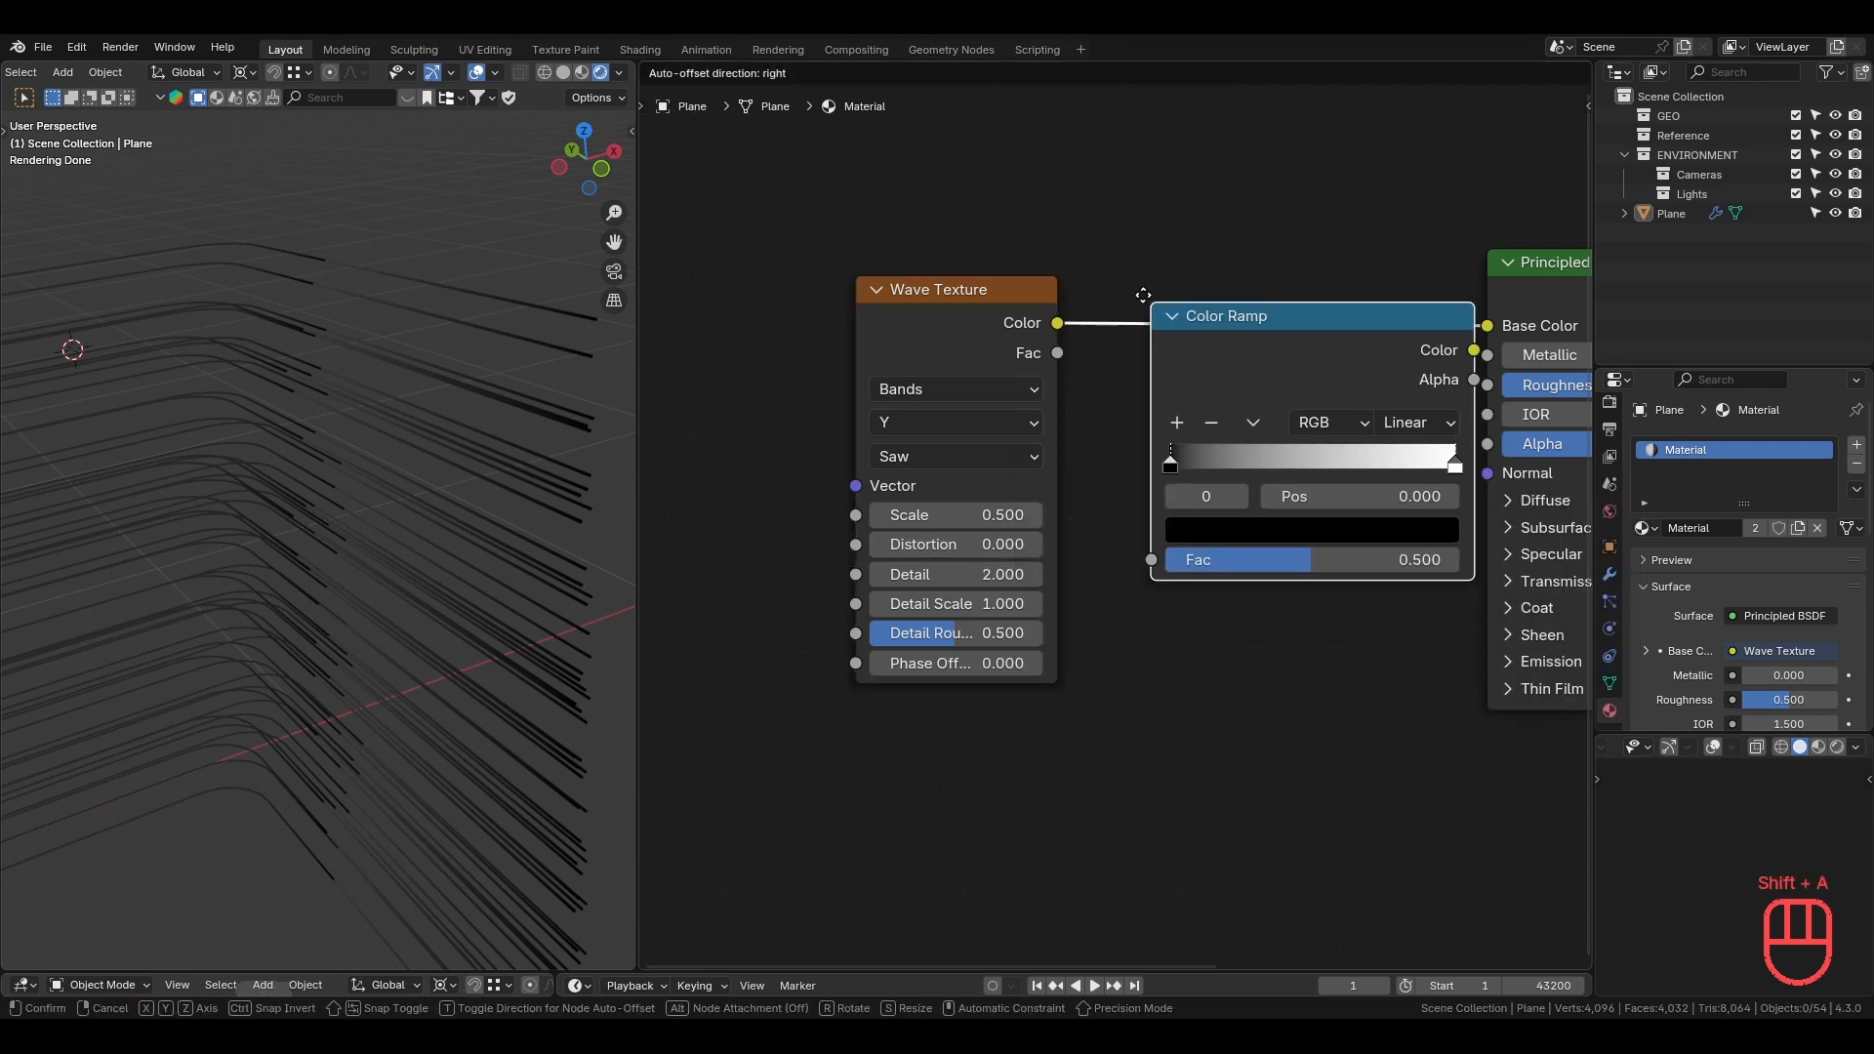
click(1121, 441)
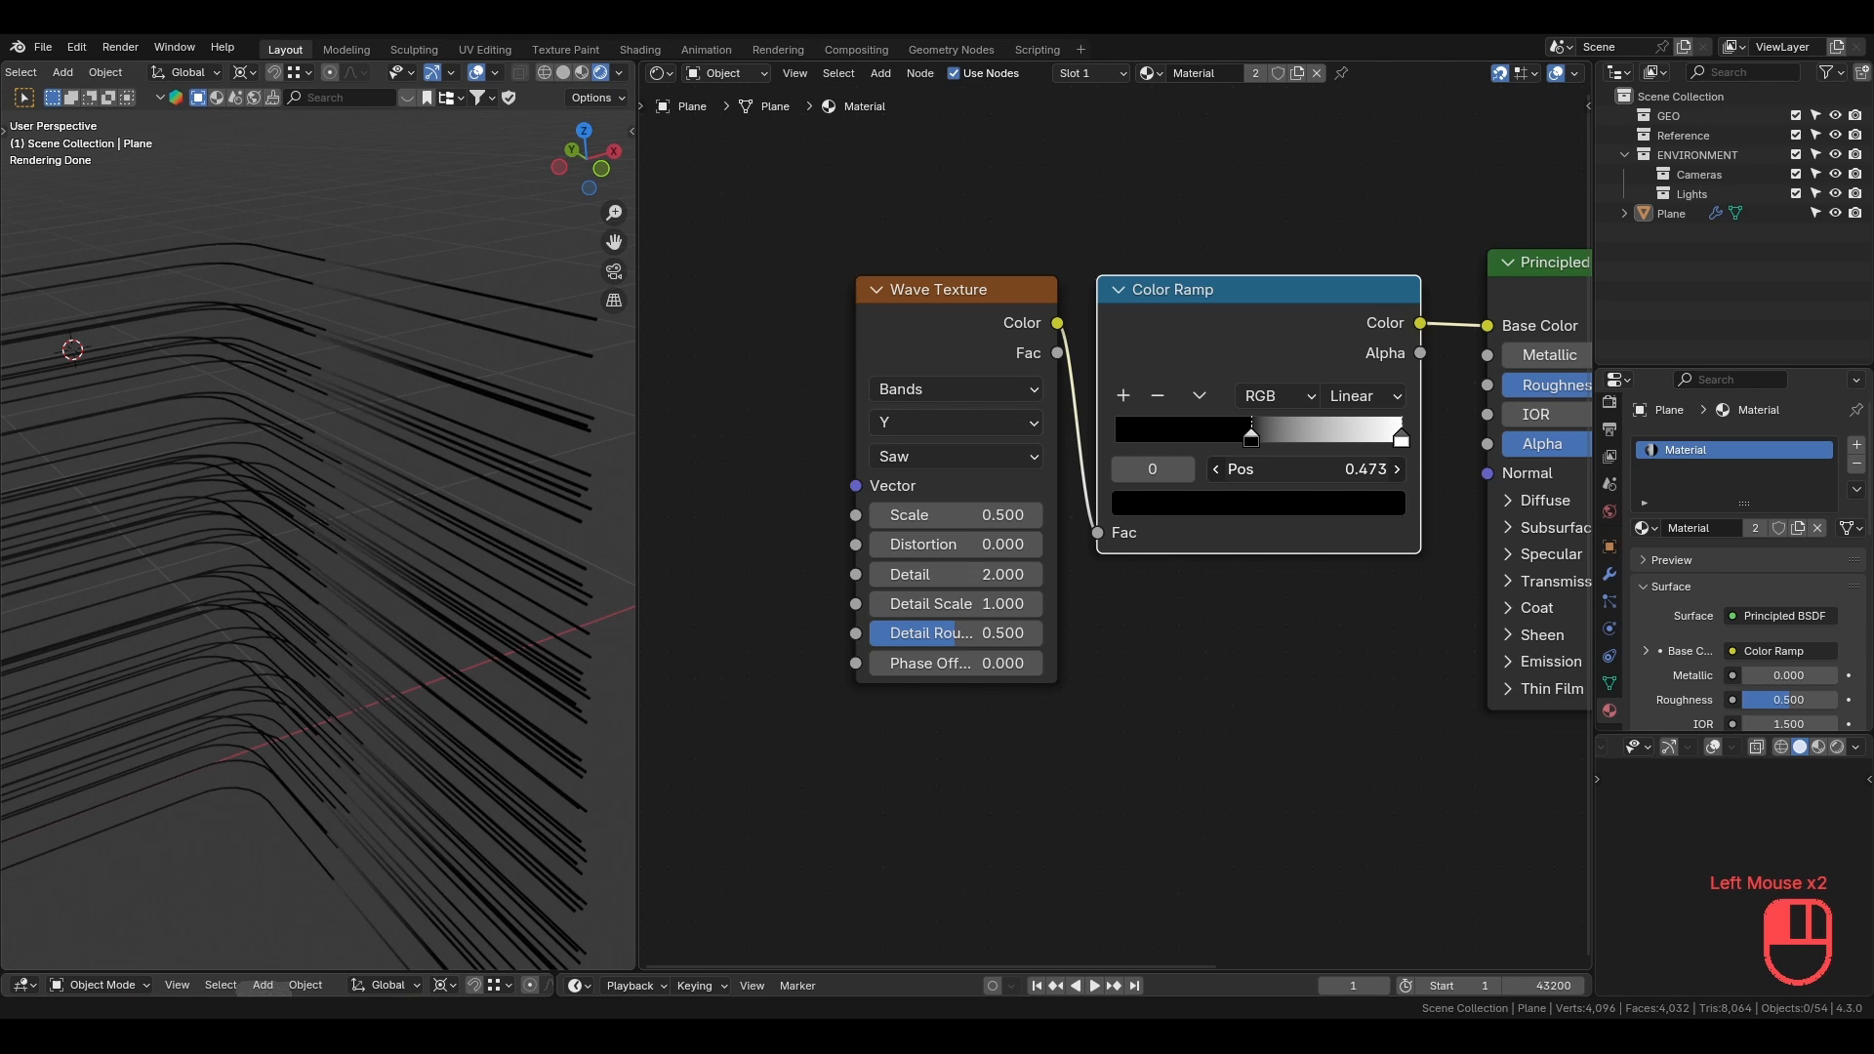
double_click(1298, 470)
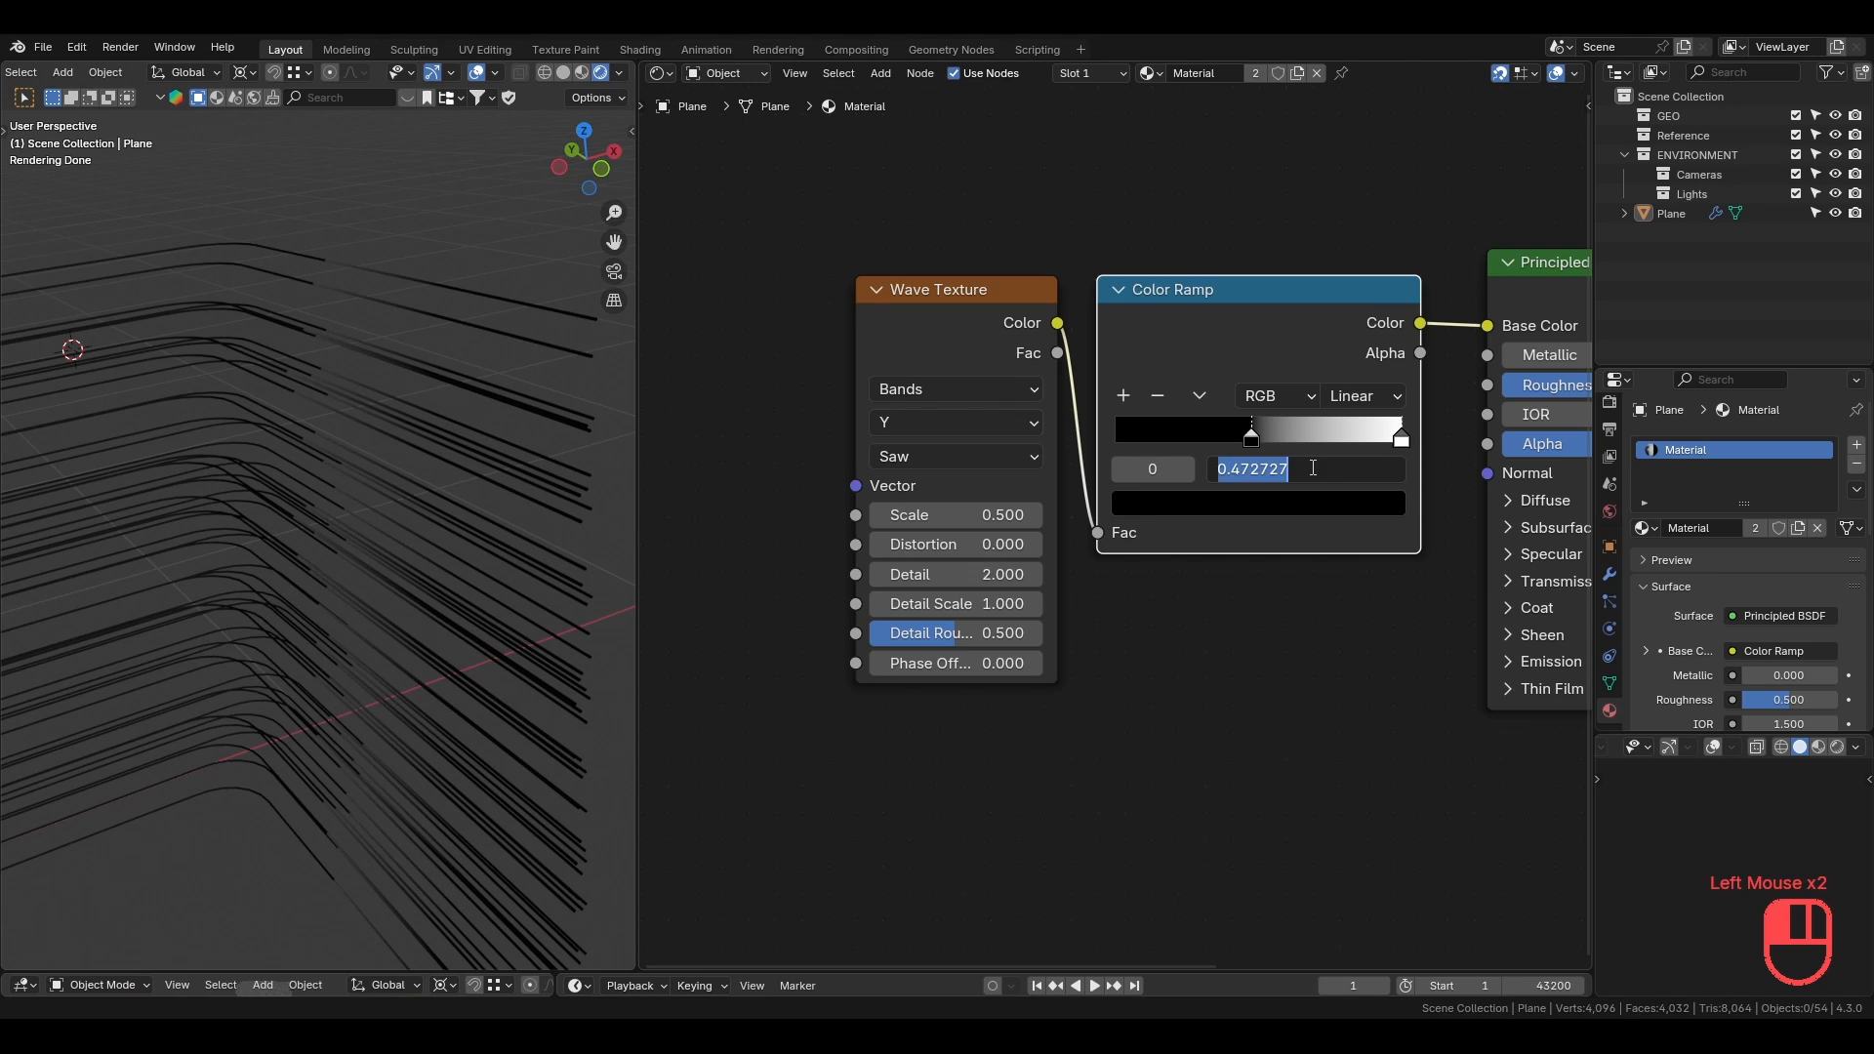
key(Return)
View the trails from above and shift the wave along them by raising the Wave Texture's Phase Offset to about 25.24.
key(KP_7)
scroll(384, 314, down, 2)
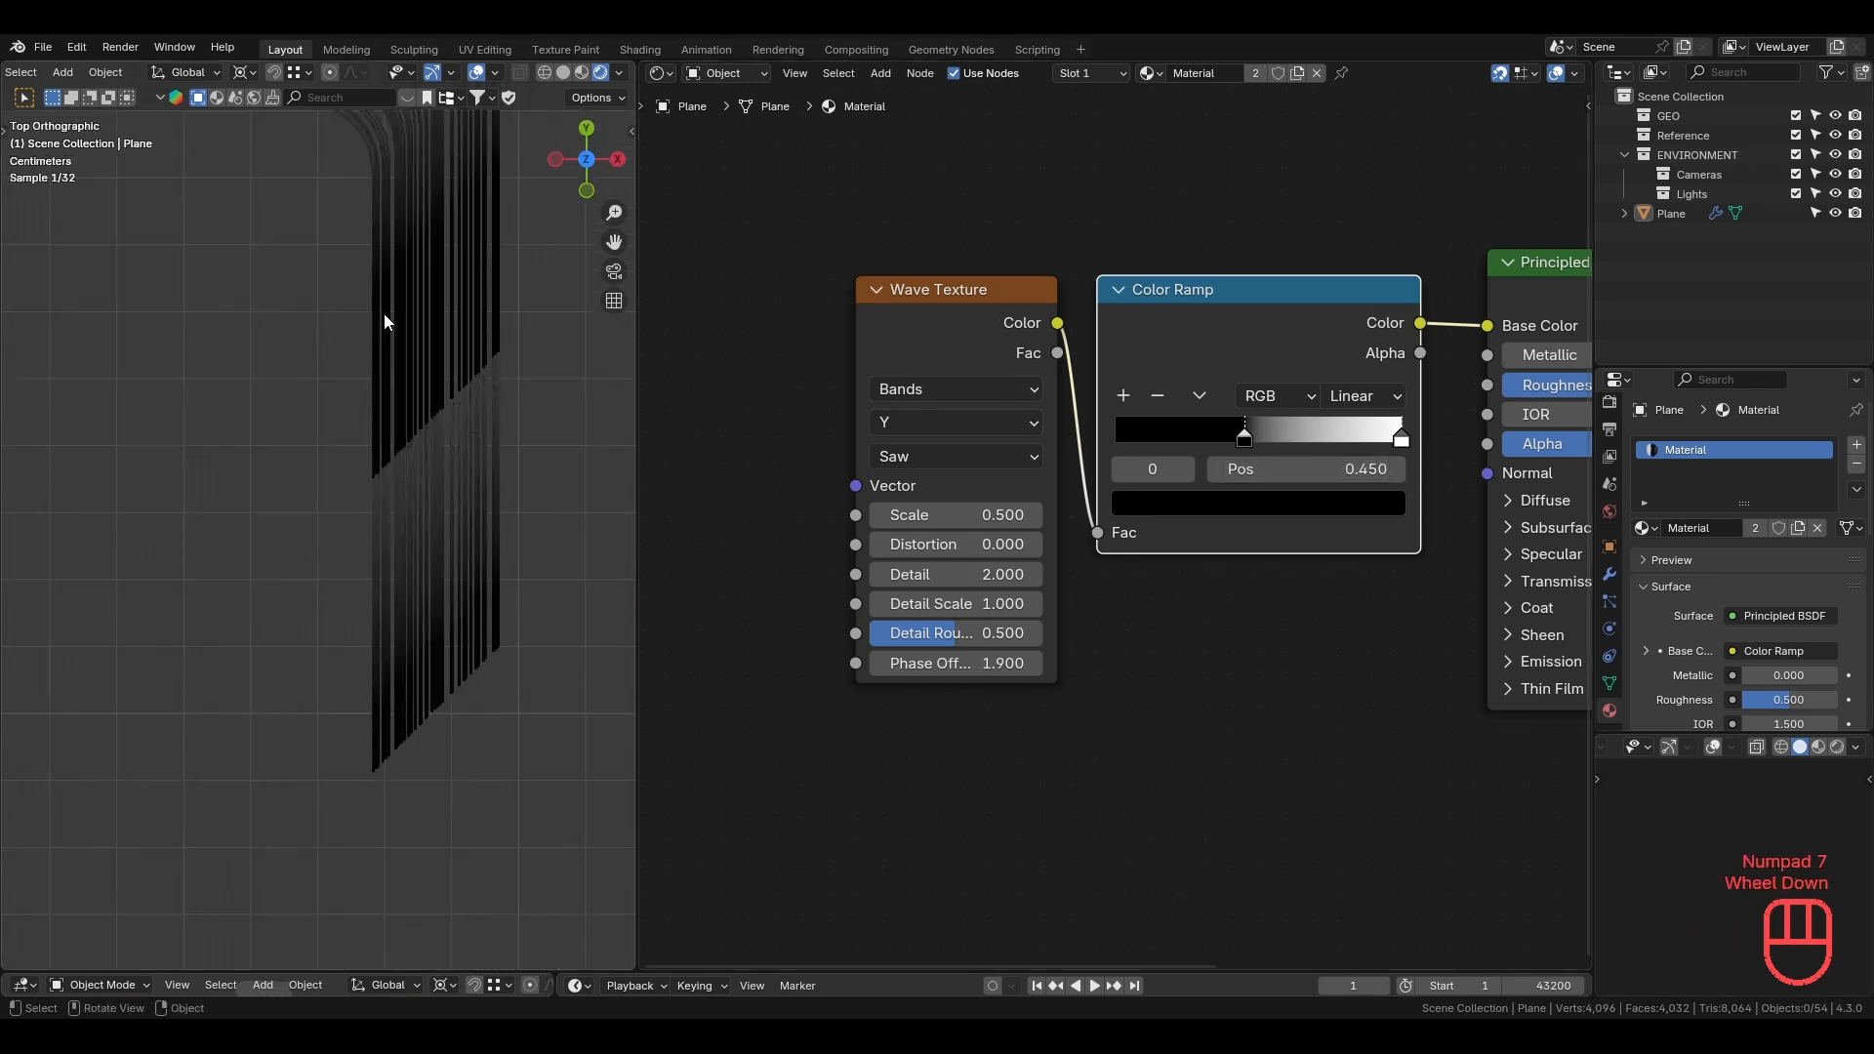
shift+middle_drag(384, 313, 373, 553)
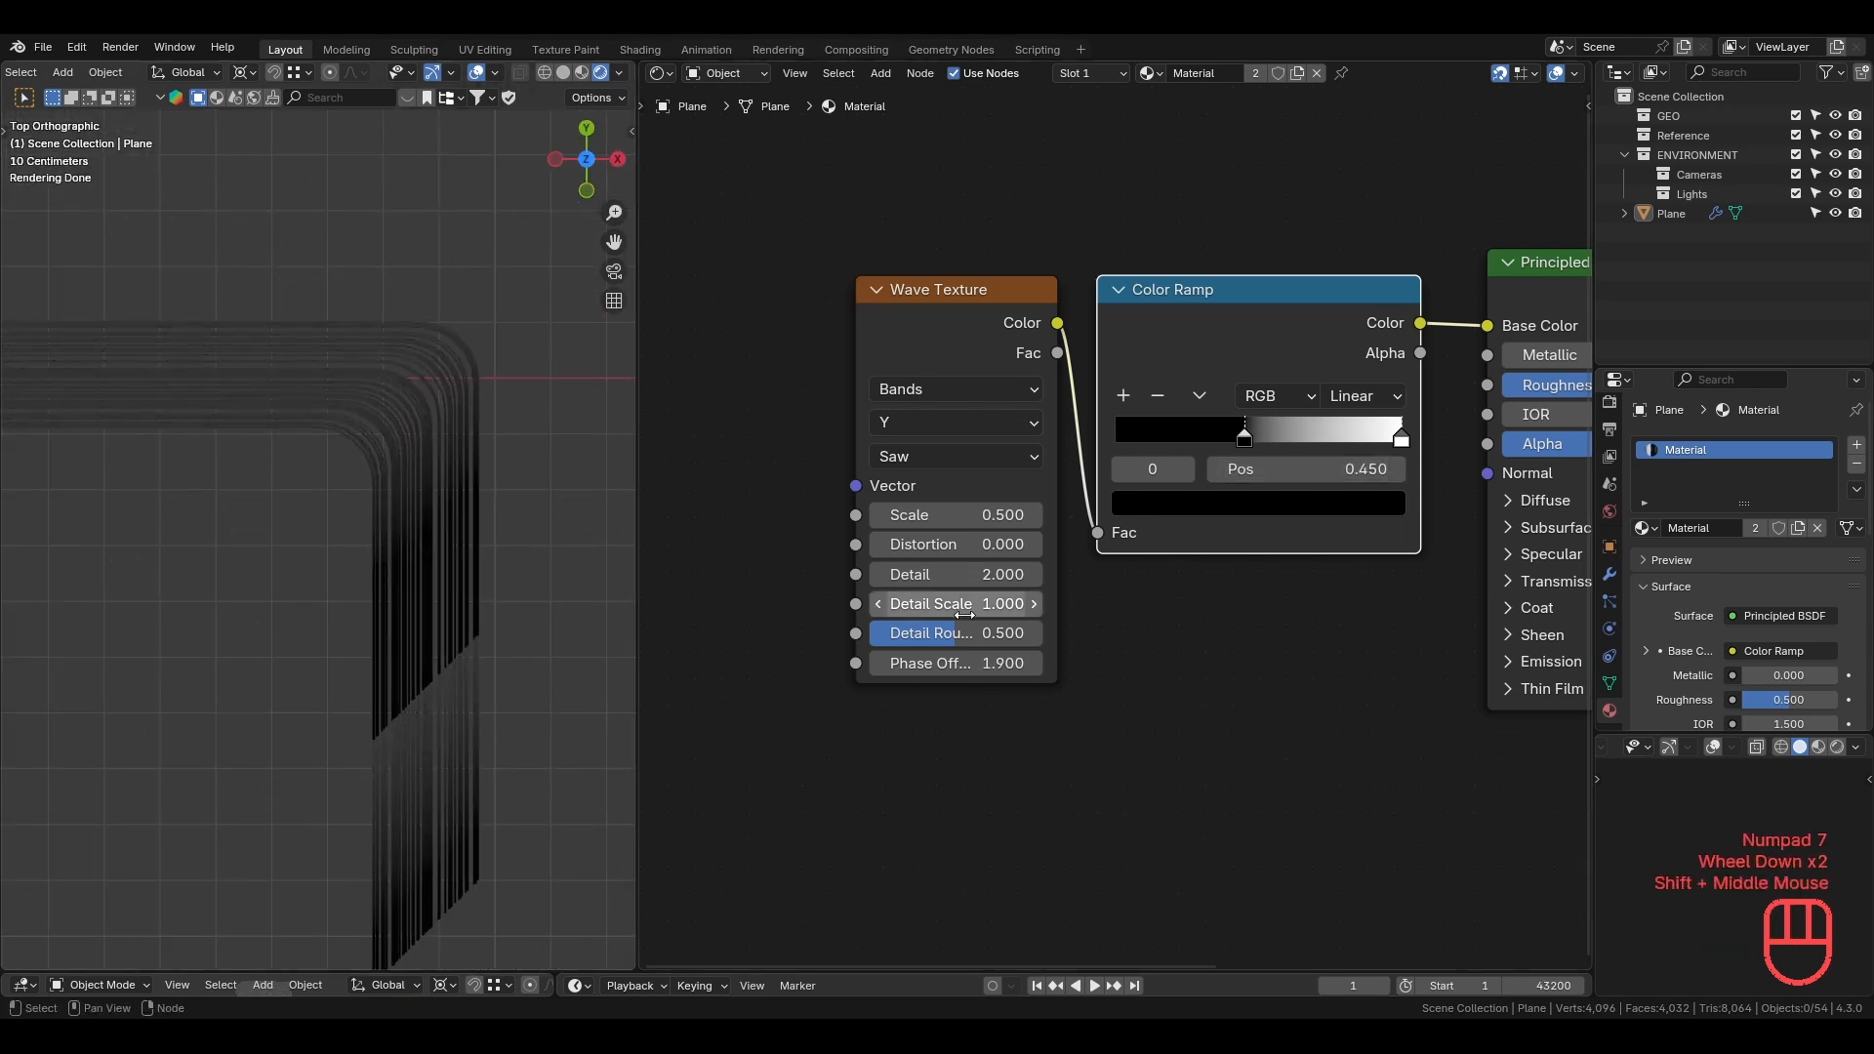
shift+drag(947, 663, 1747, 663)
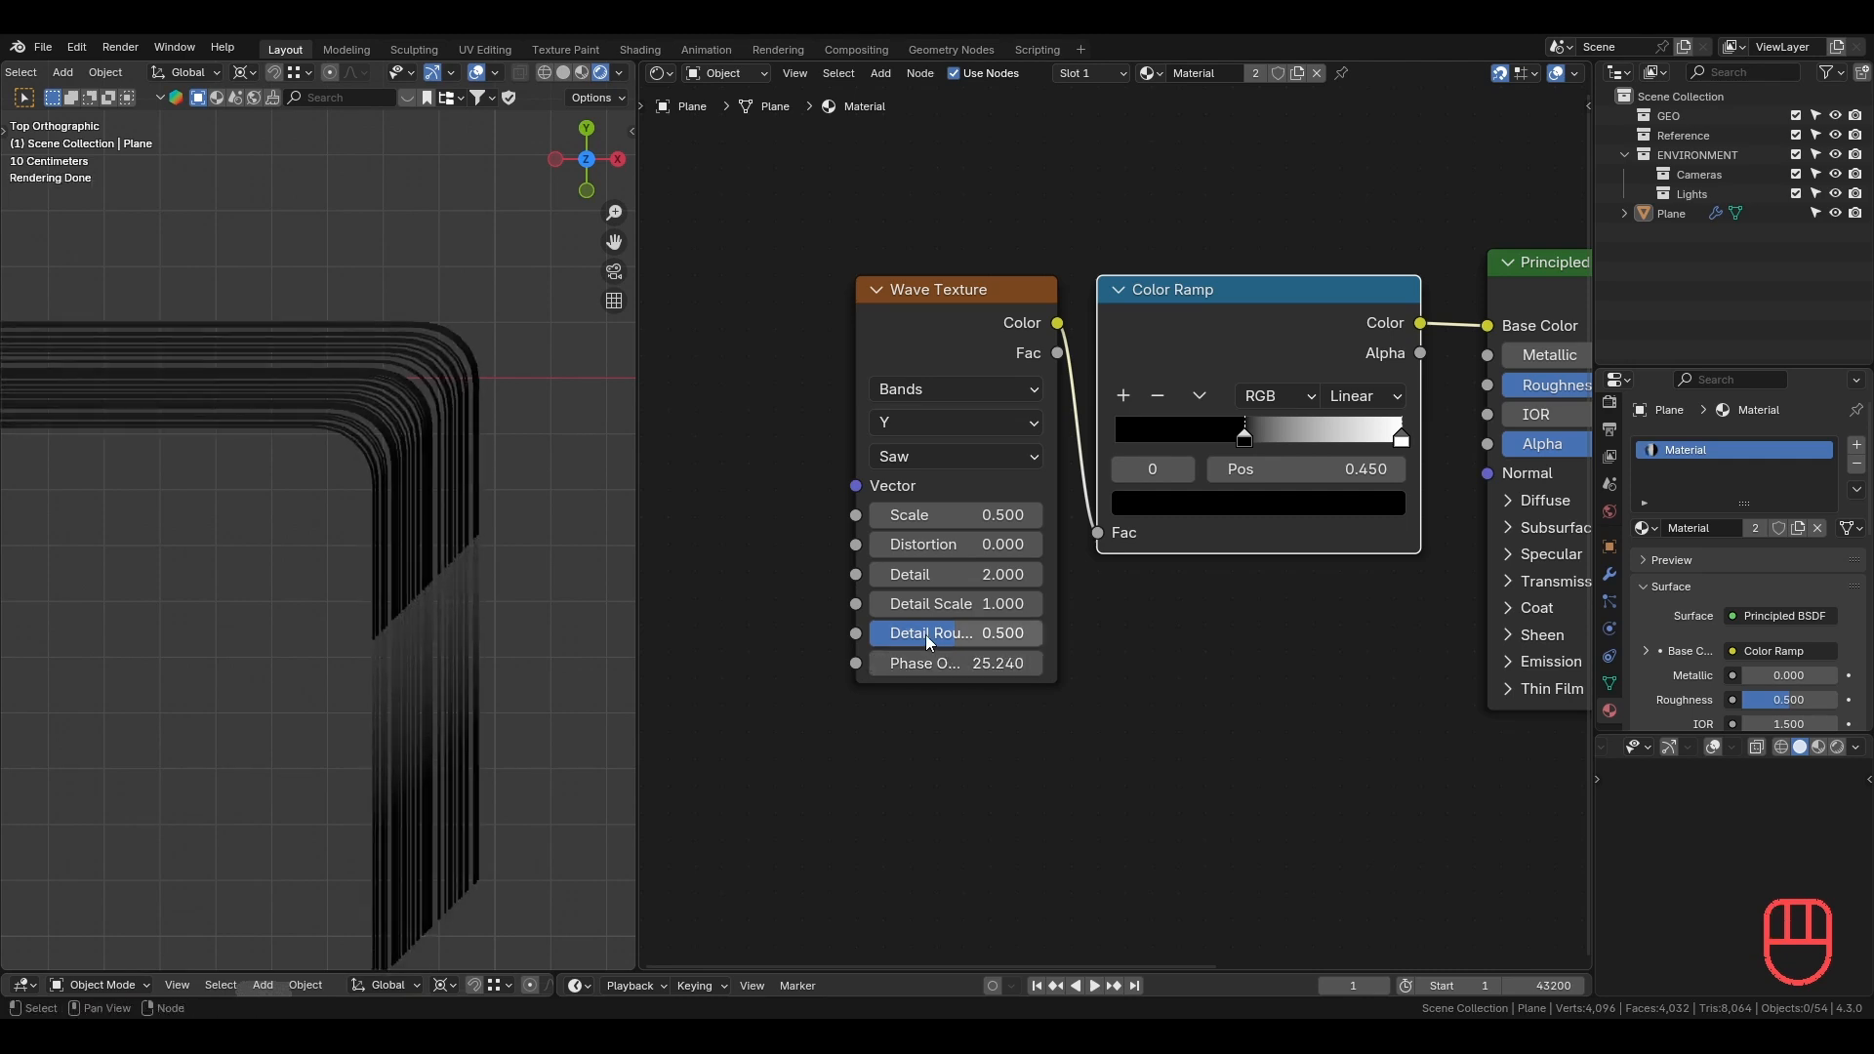
click(1170, 636)
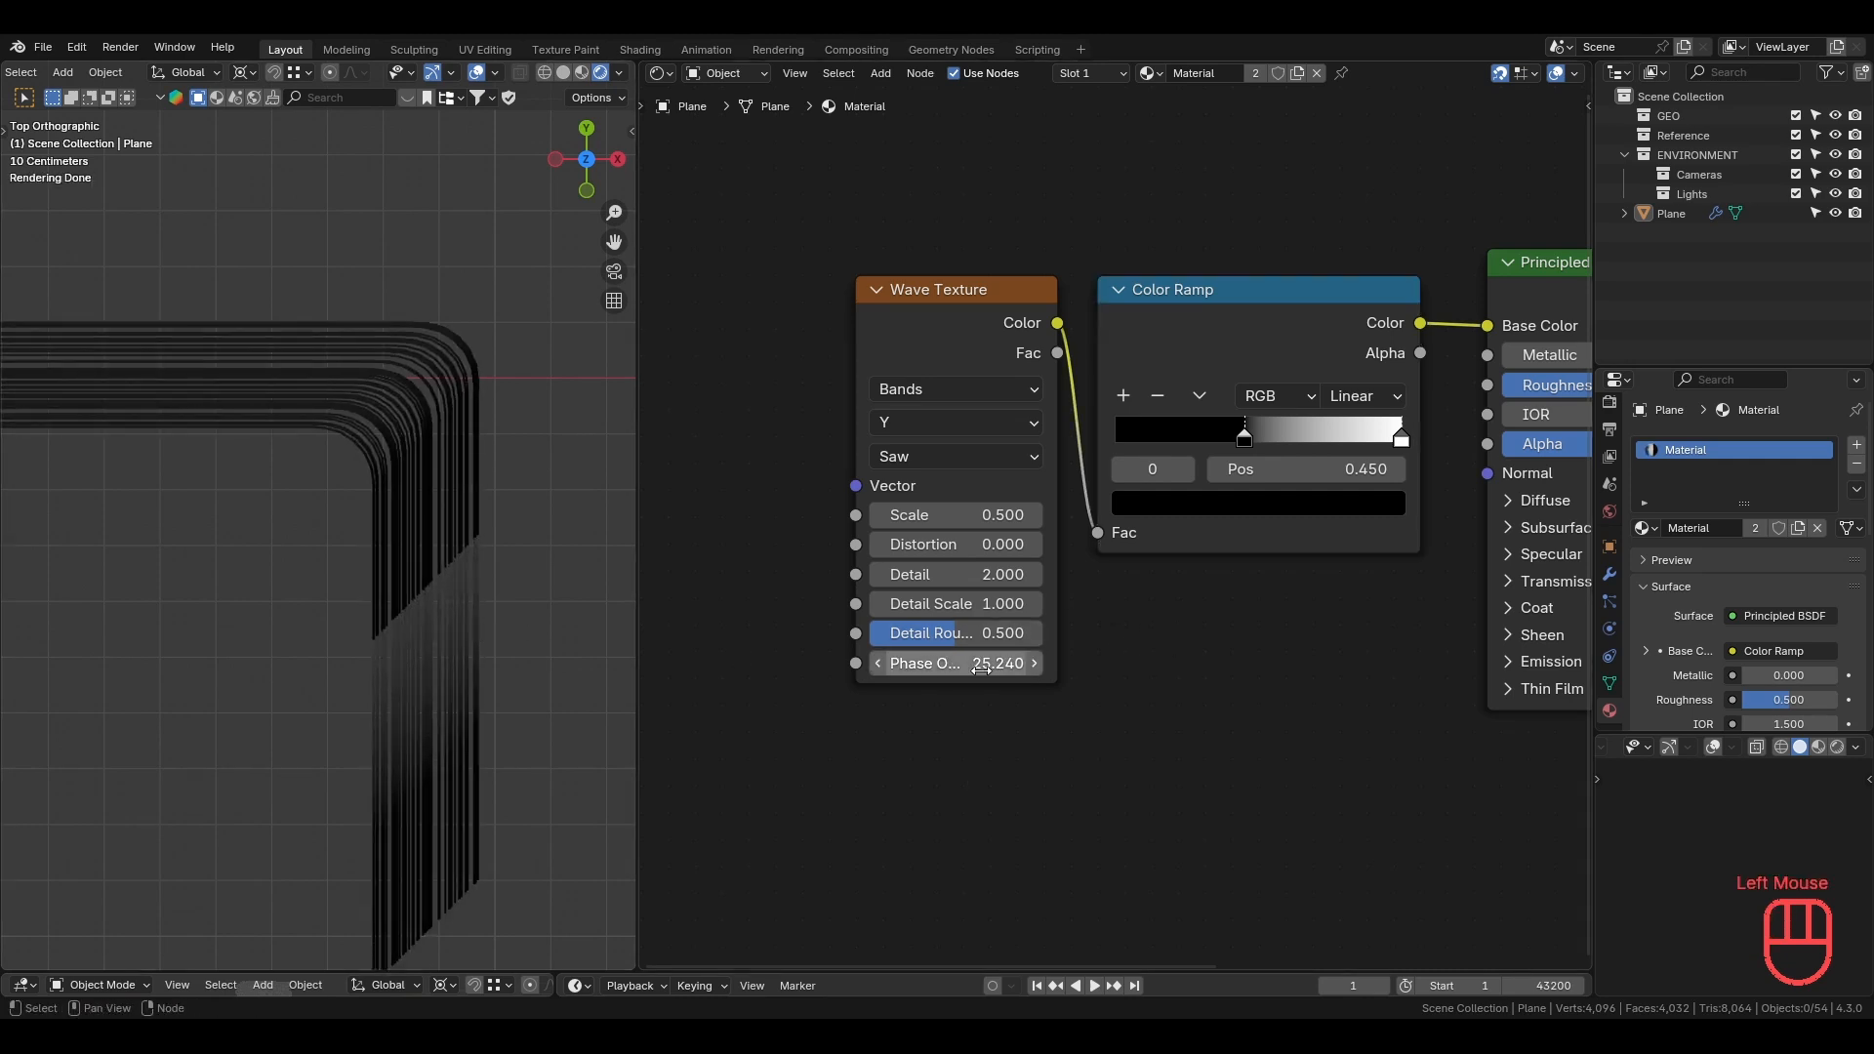
Change the Color Ramp's interpolation to B-Spline and save the file.
middle_drag(373, 701, 425, 611)
click(1384, 394)
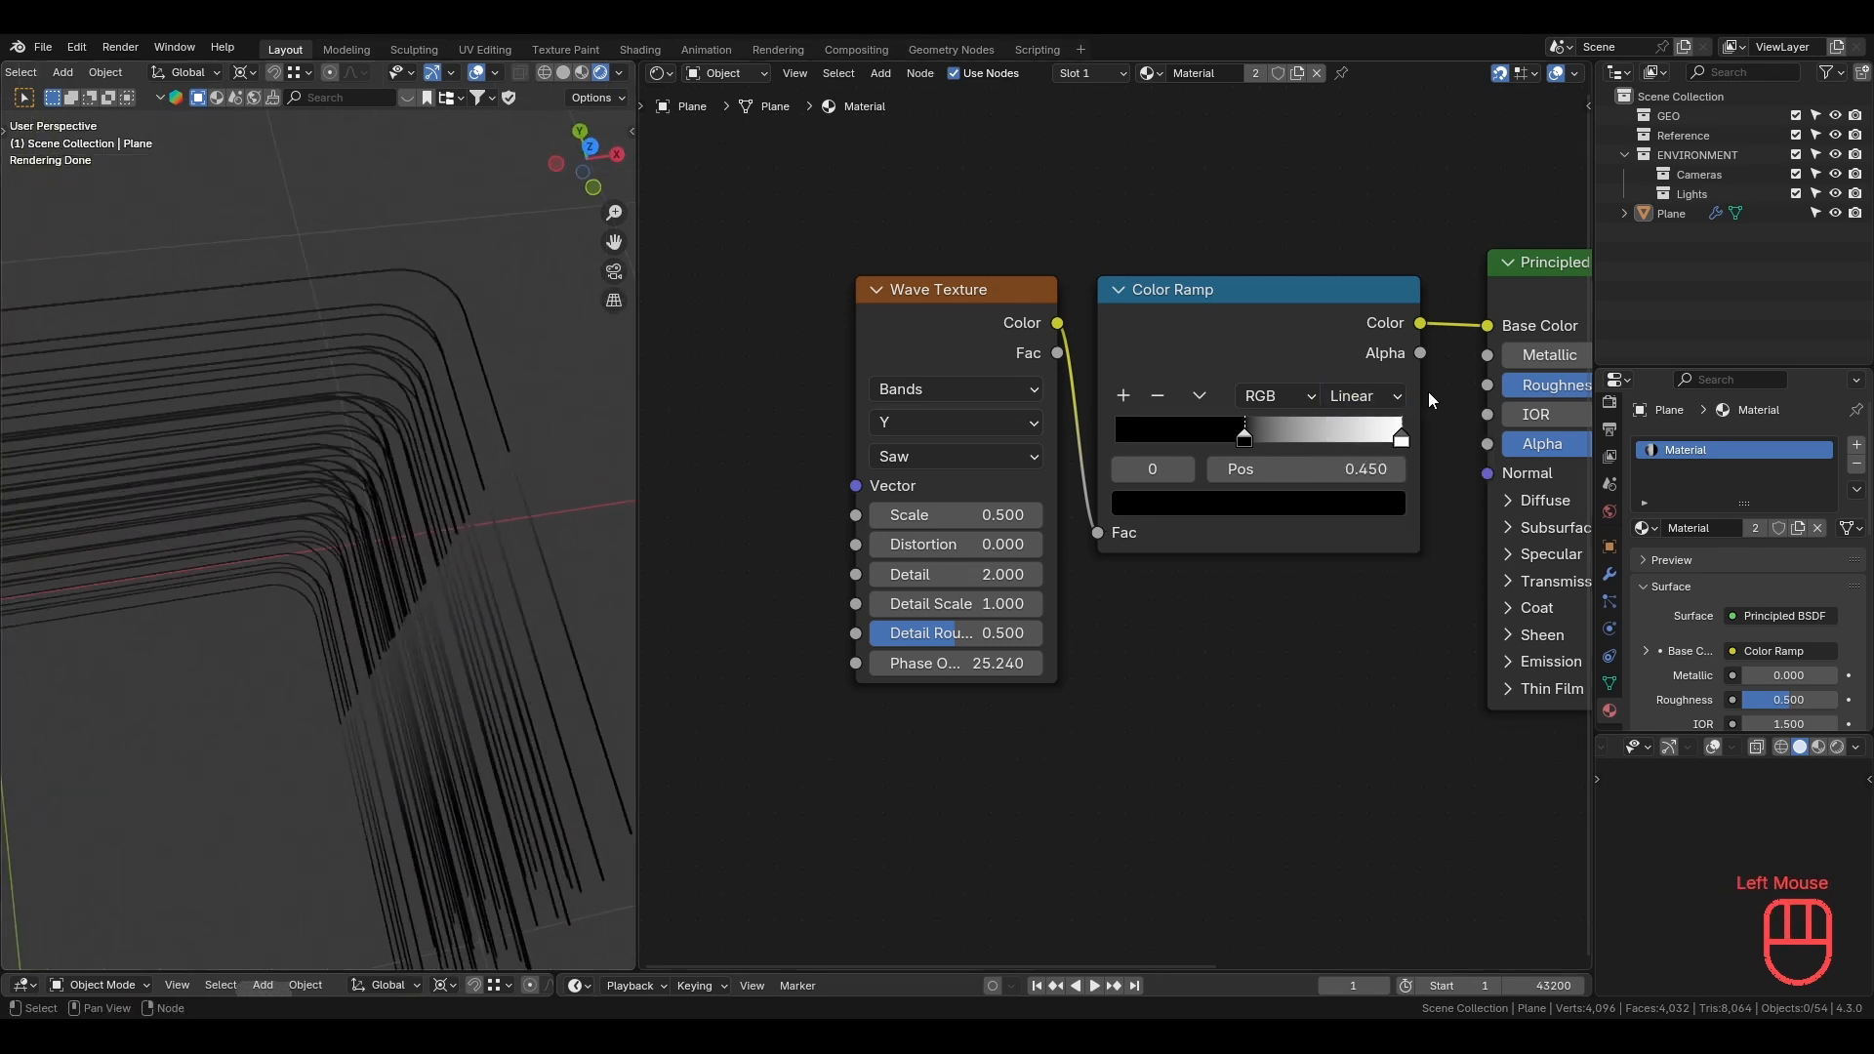
click(1386, 396)
click(1402, 549)
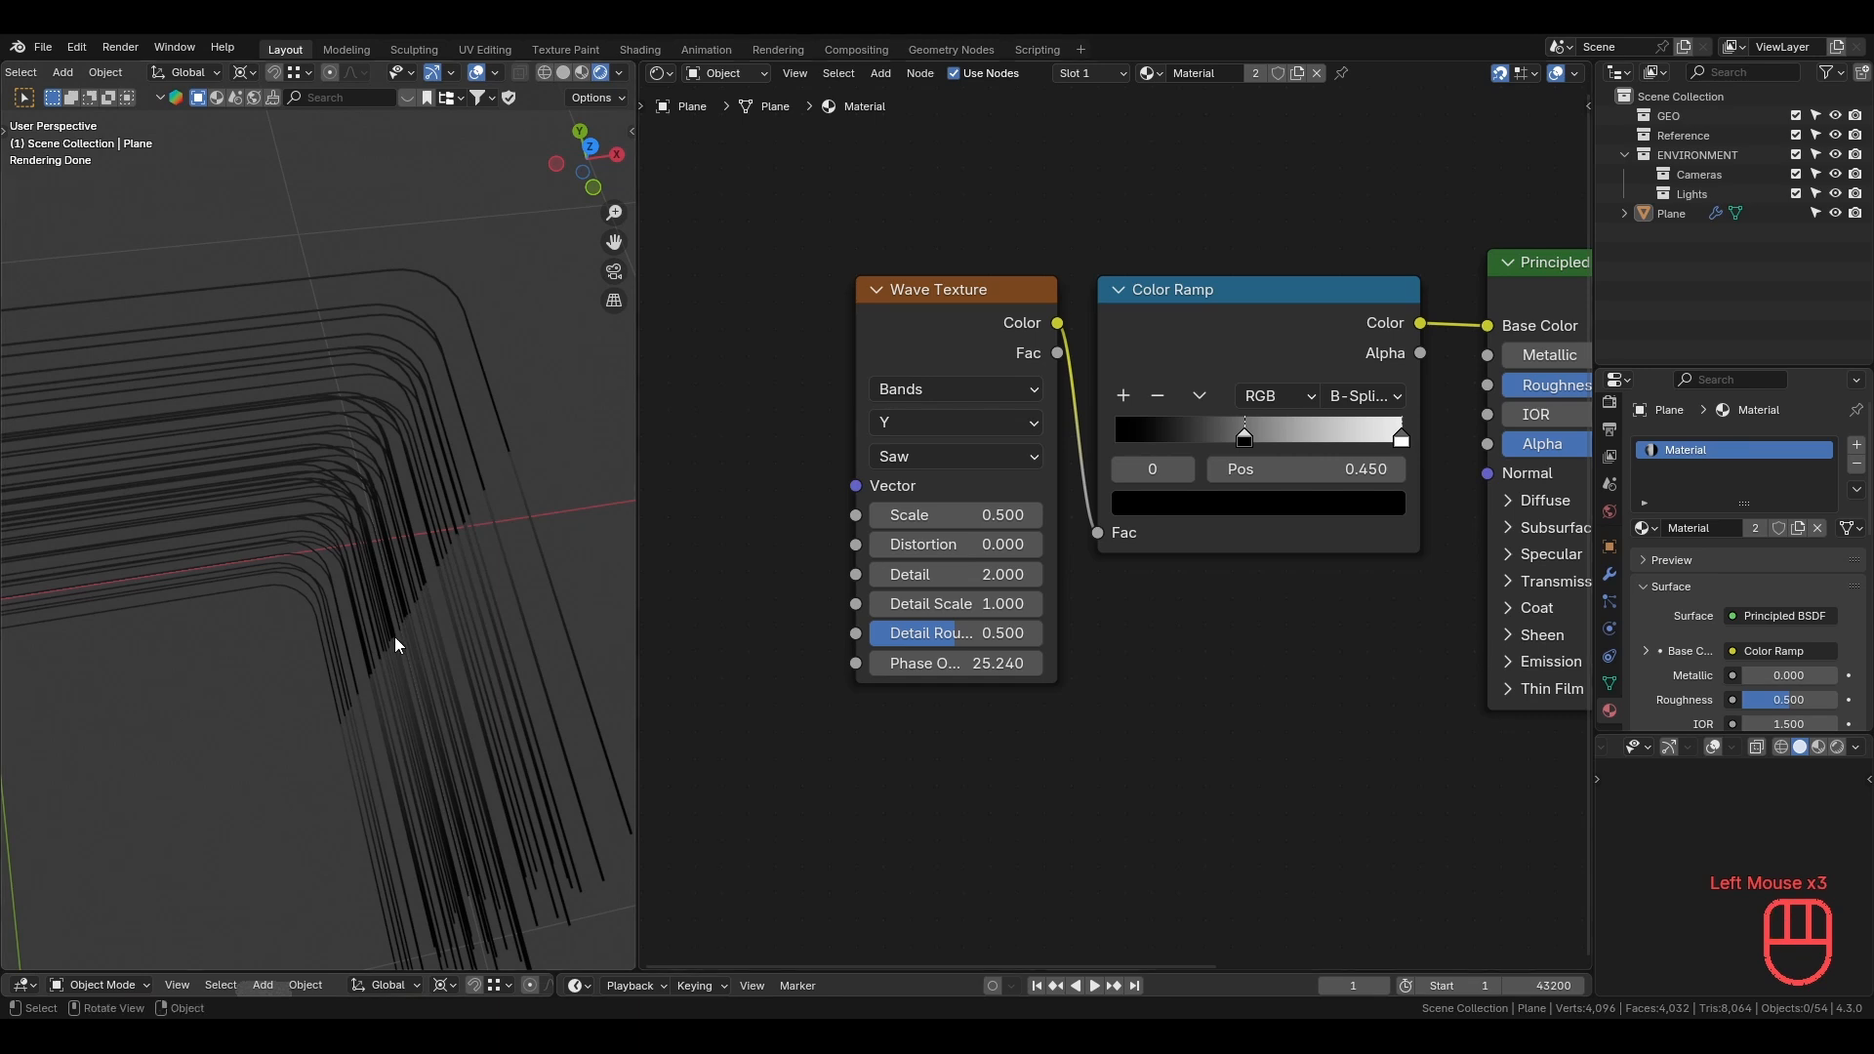
key(ctrl+s)
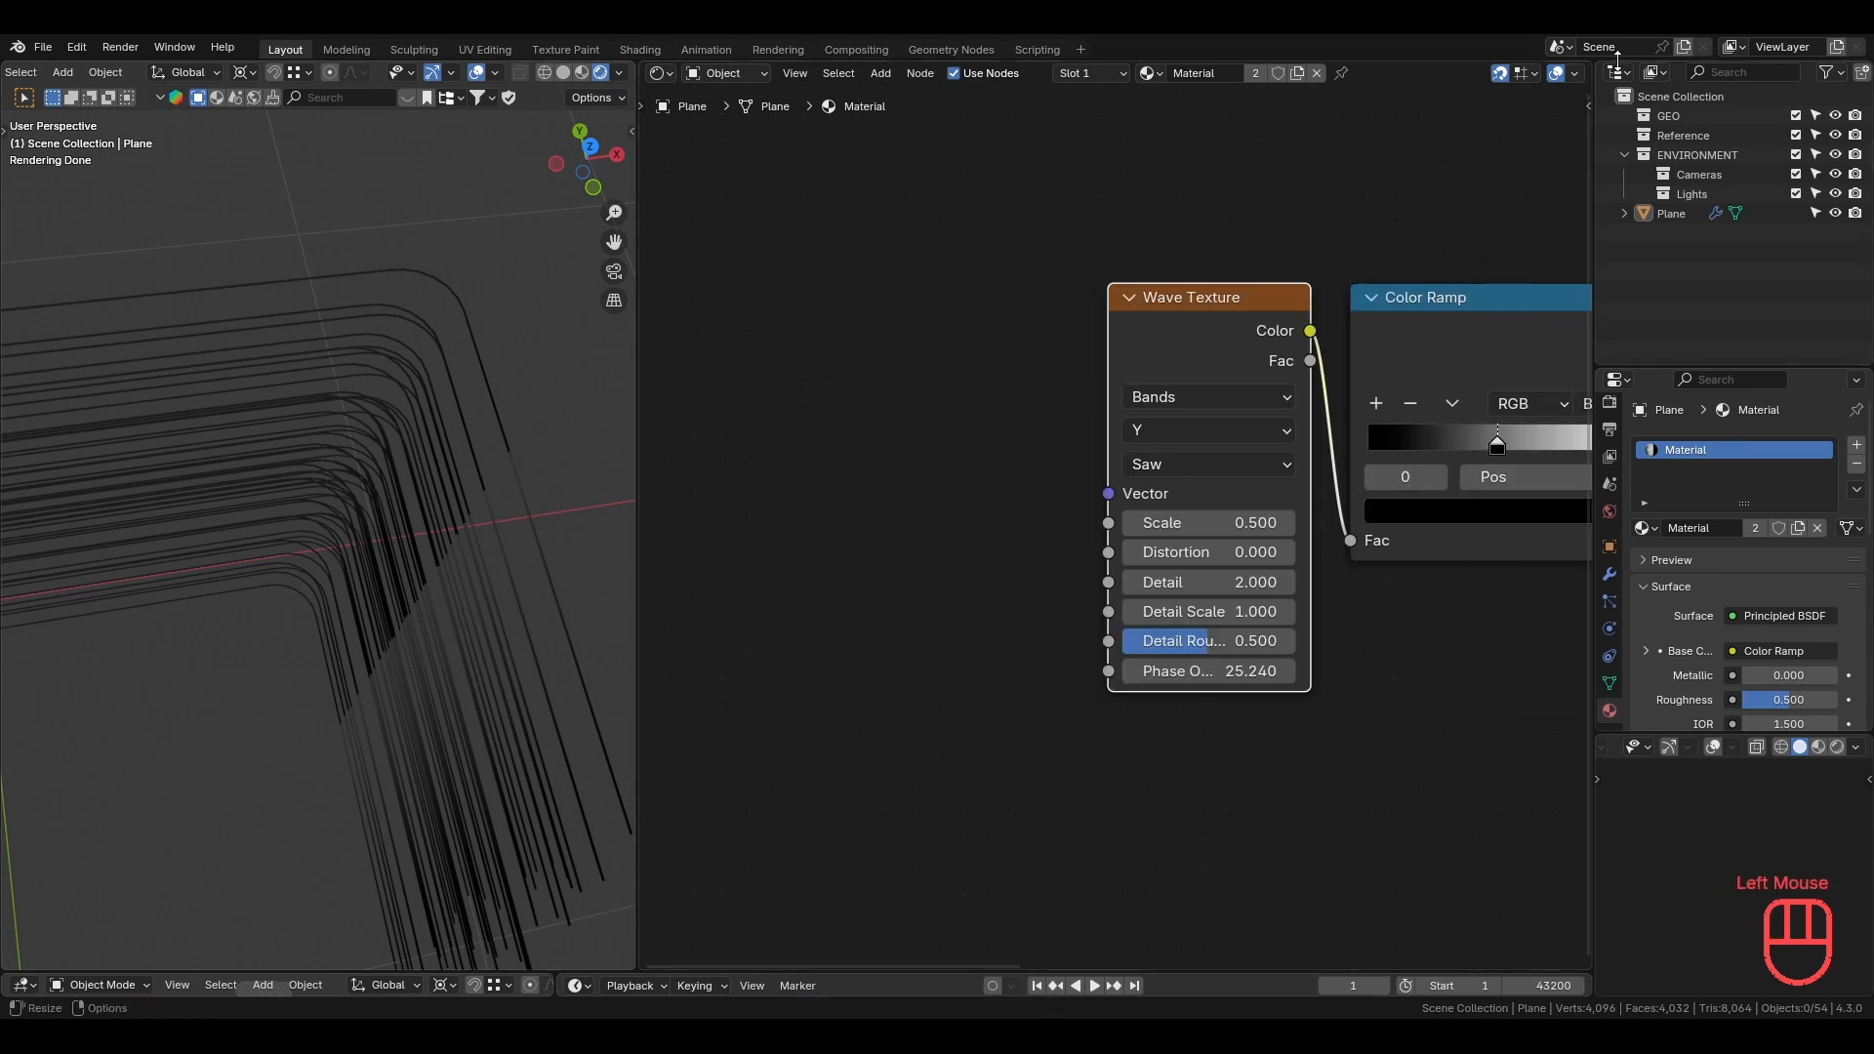
Split the Shader Editor horizontally and switch the upper area to the Geometry Node Editor.
drag(1587, 68, 1492, 696)
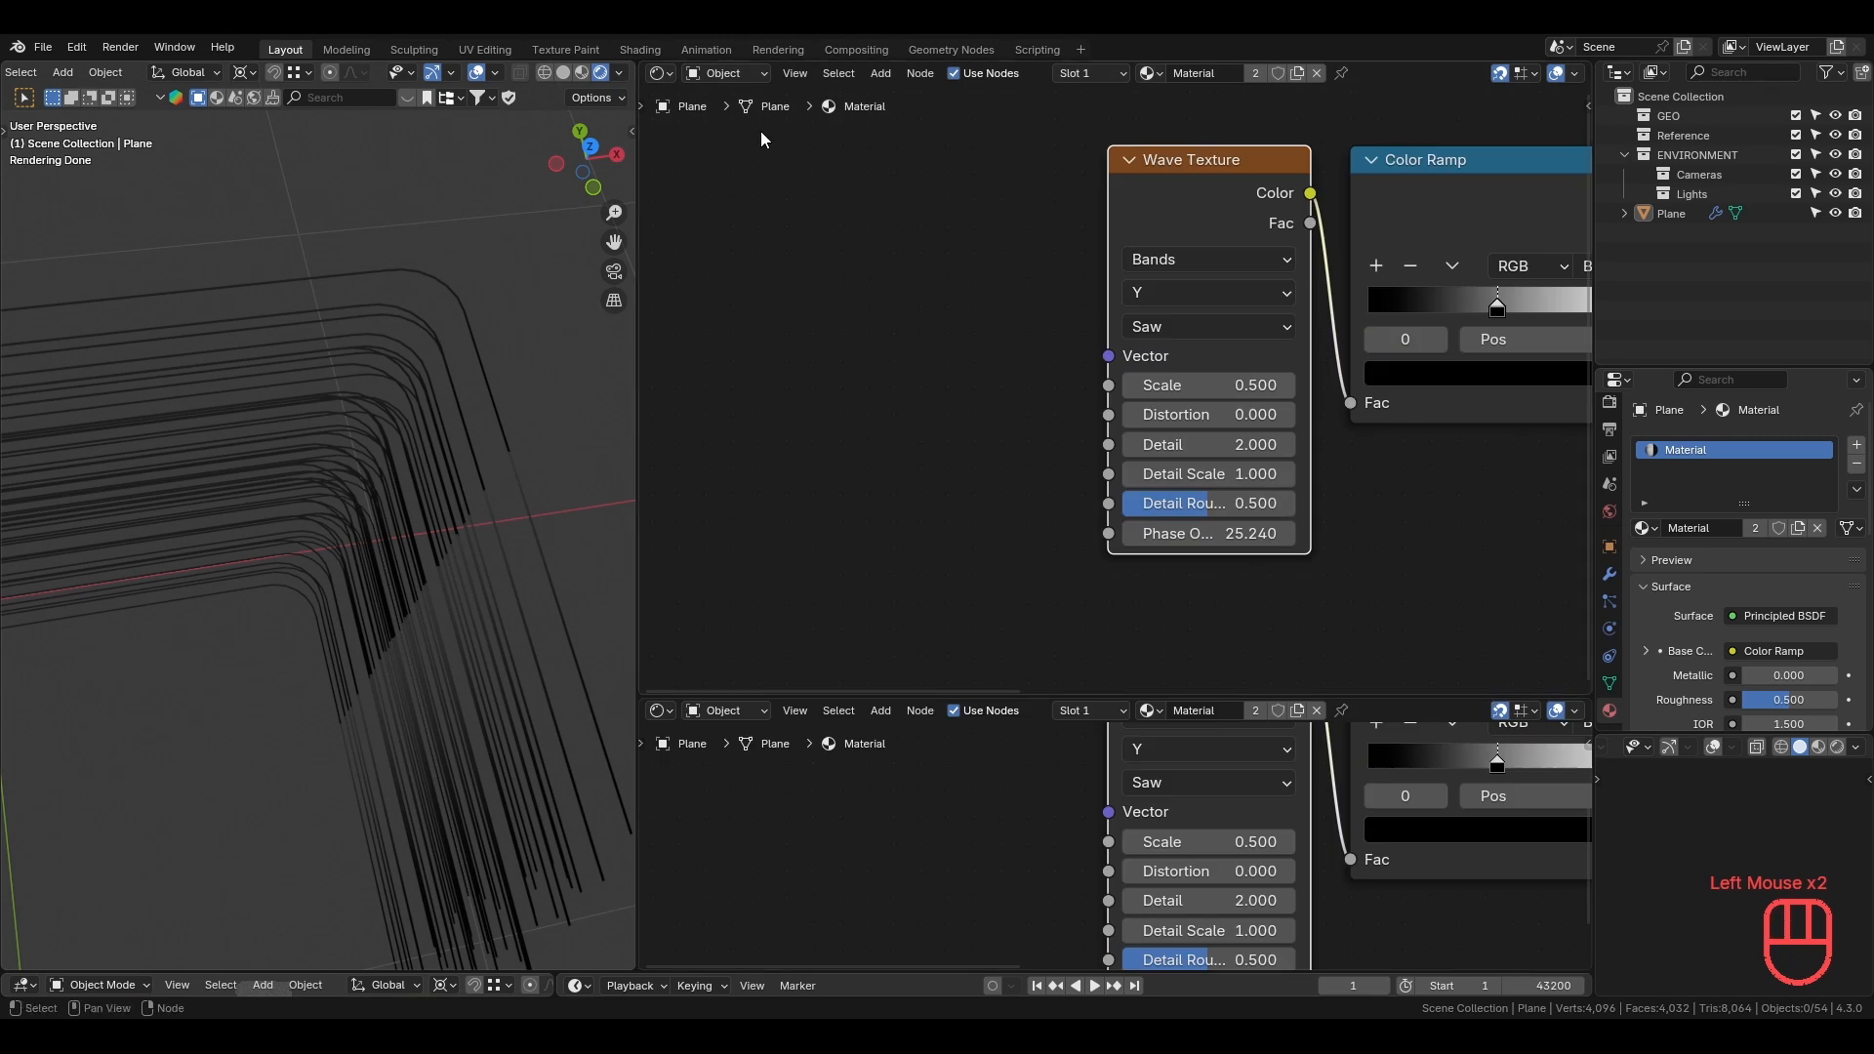
click(662, 73)
click(763, 253)
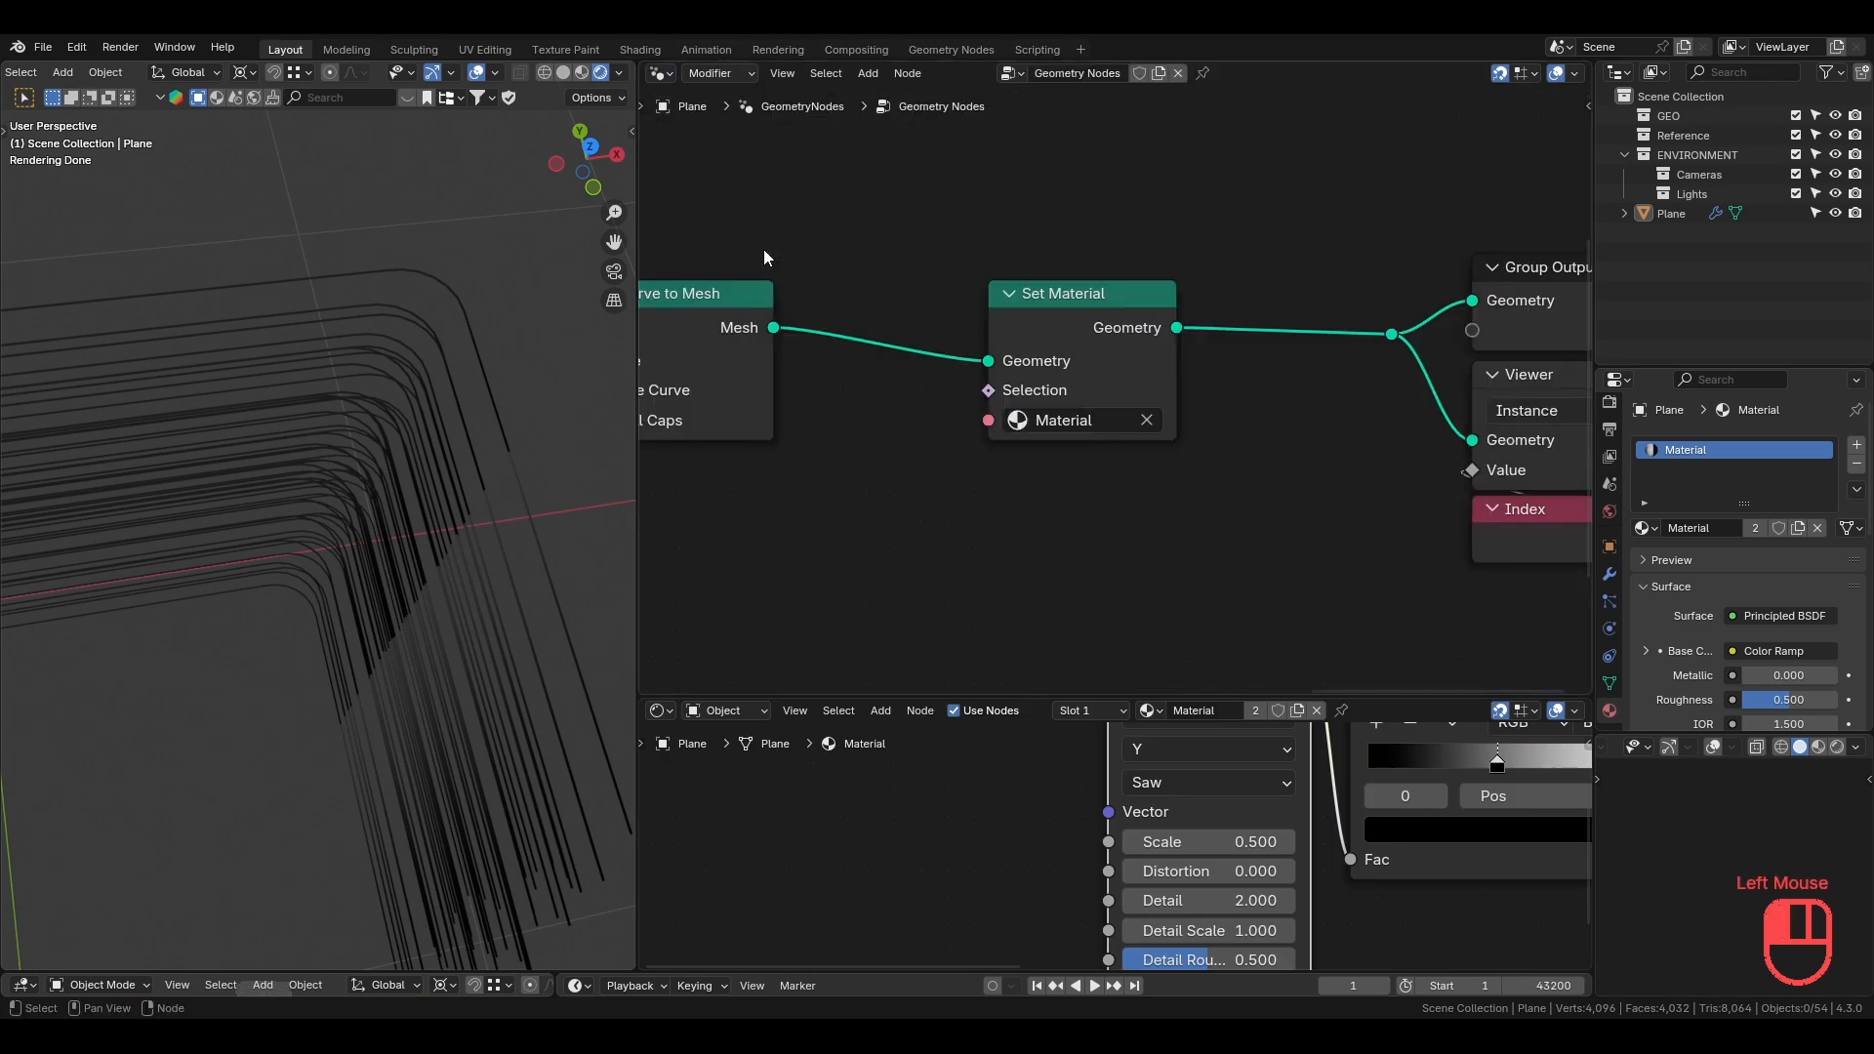
Move the nodes that follow Instance on Points further along the tree to free space for another node.
scroll(994, 319, down, 4)
middle_drag(993, 319, 1236, 517)
scroll(1054, 494, down, 5)
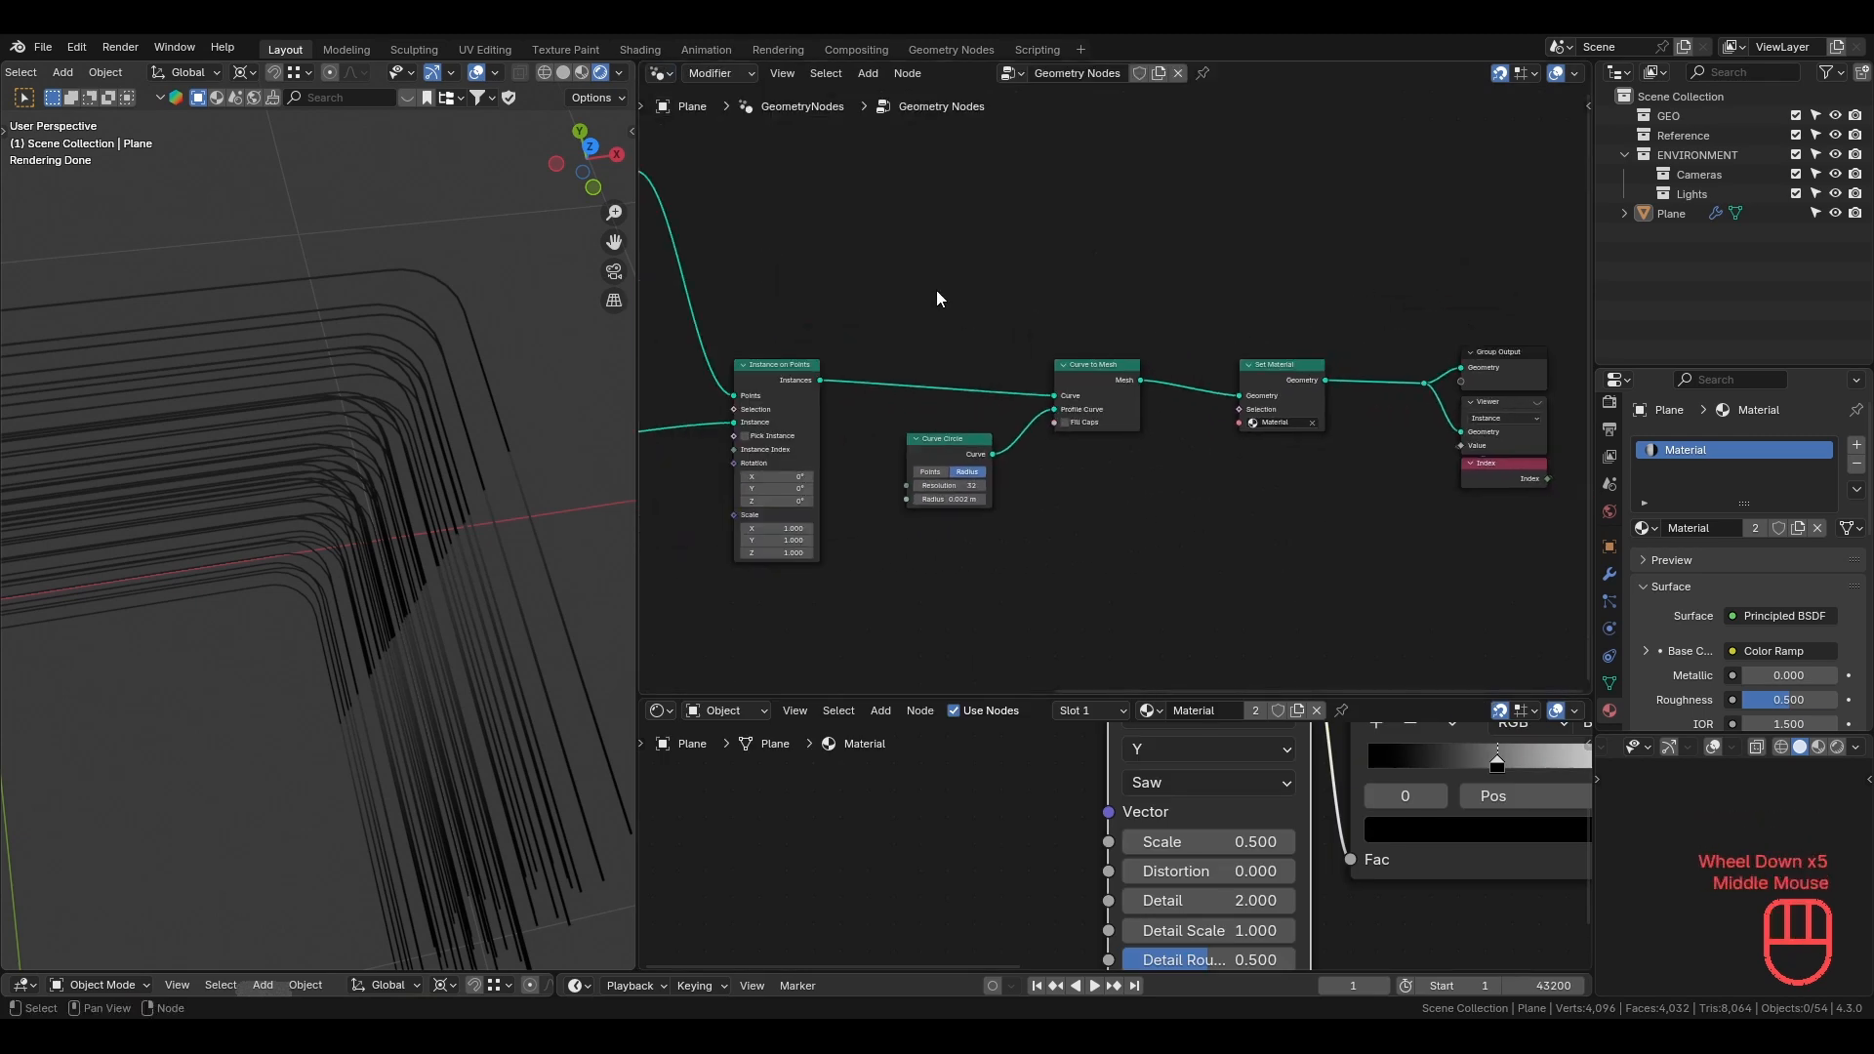
click(1276, 376)
key(g)
click(1191, 381)
click(928, 436)
key(g)
click(977, 412)
drag(958, 319, 1271, 526)
key(g)
click(1427, 525)
drag(1087, 268, 1493, 543)
key(g)
click(1011, 467)
Add a Store Named Attribute node and insert it between Instance on Points and Curve to Mesh.
scroll(1134, 446, up, 2)
middle_drag(1011, 467, 1065, 430)
key(shift+a)
text(st)
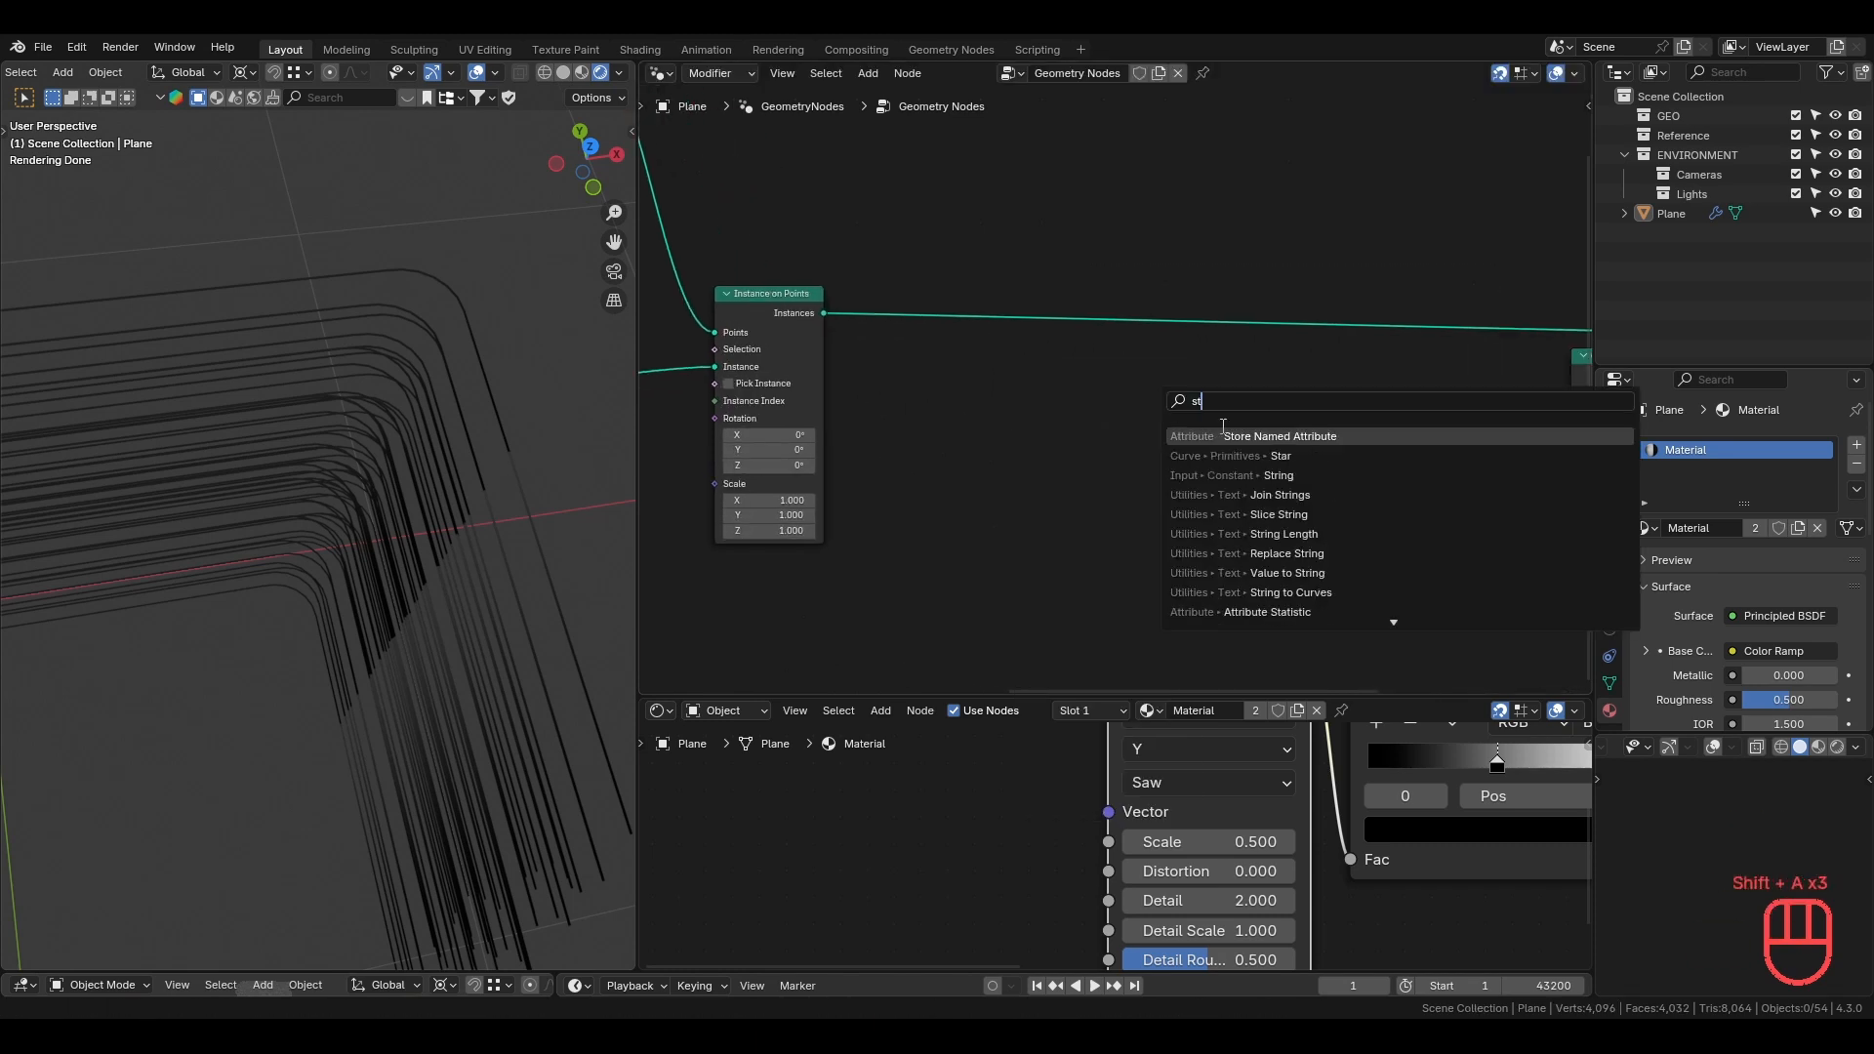
key(Return)
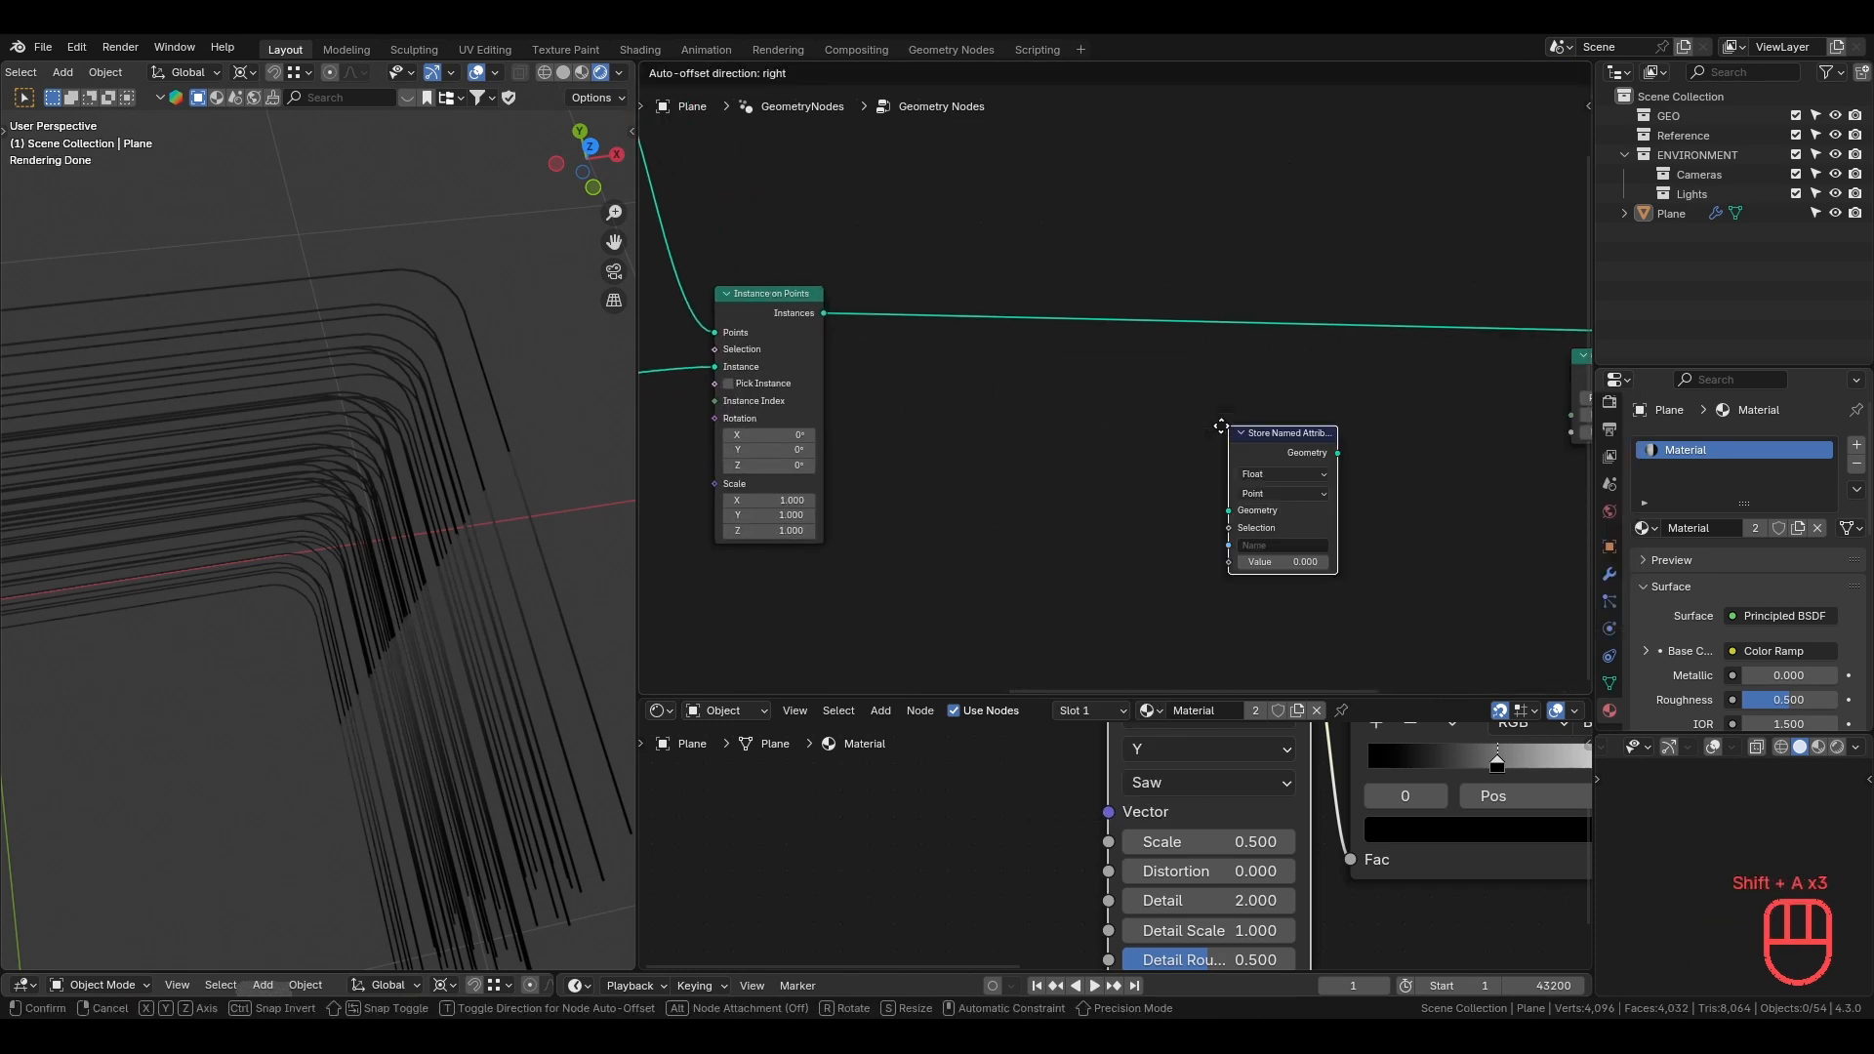
click(1012, 369)
key(g)
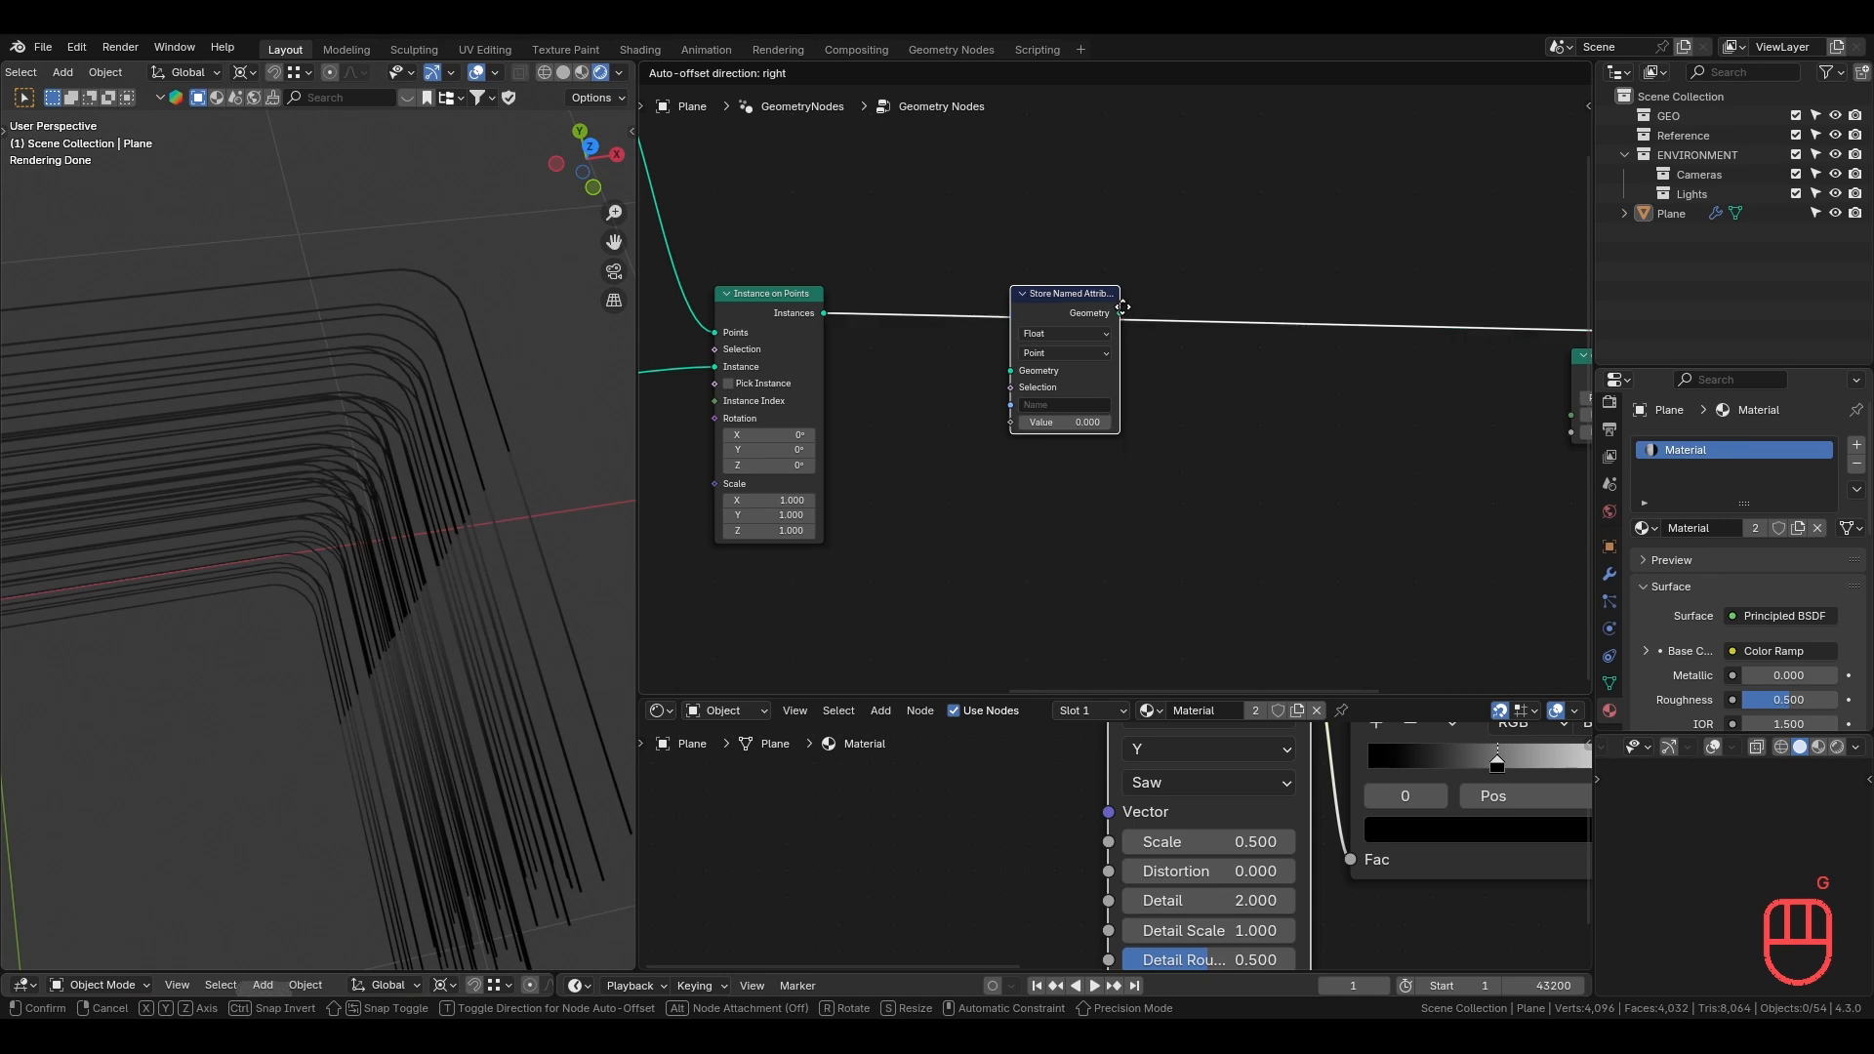
click(1124, 315)
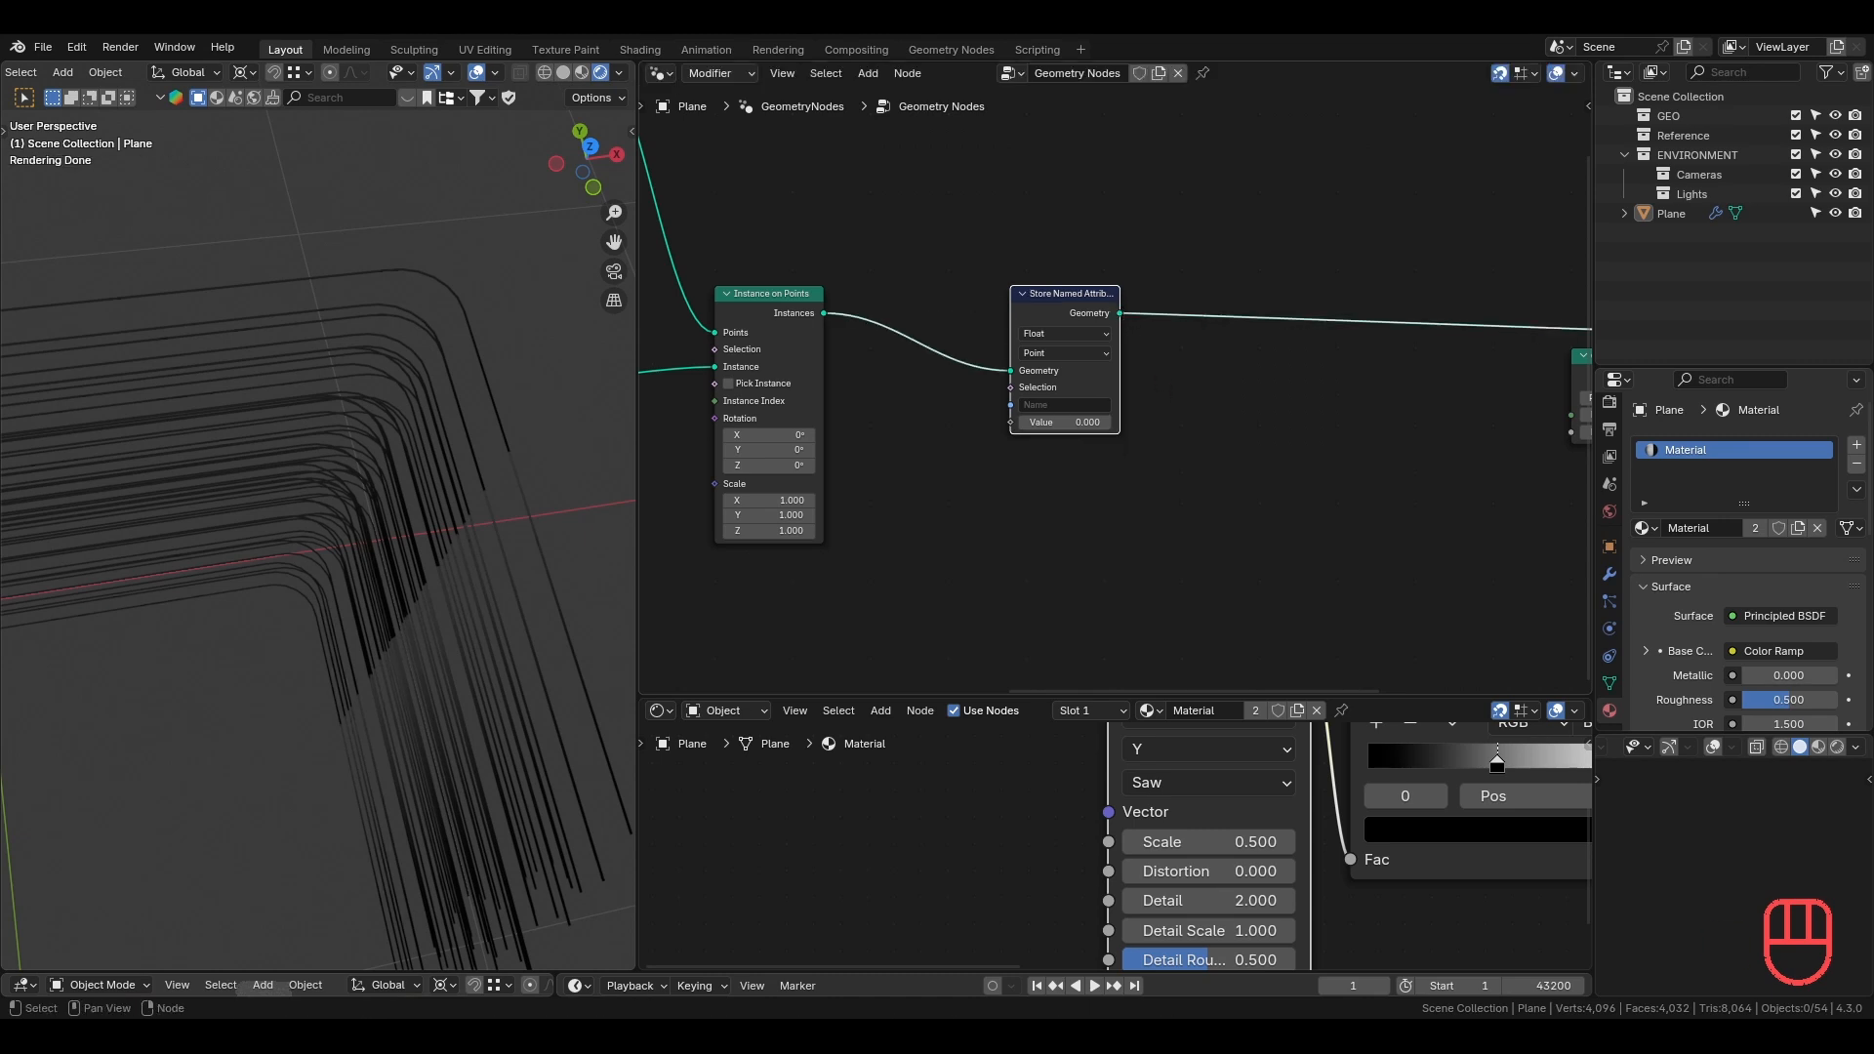
Add a Spline Parameter node and connect its Factor output to the Store Named Attribute's Value input.
drag(1010, 422, 1002, 514)
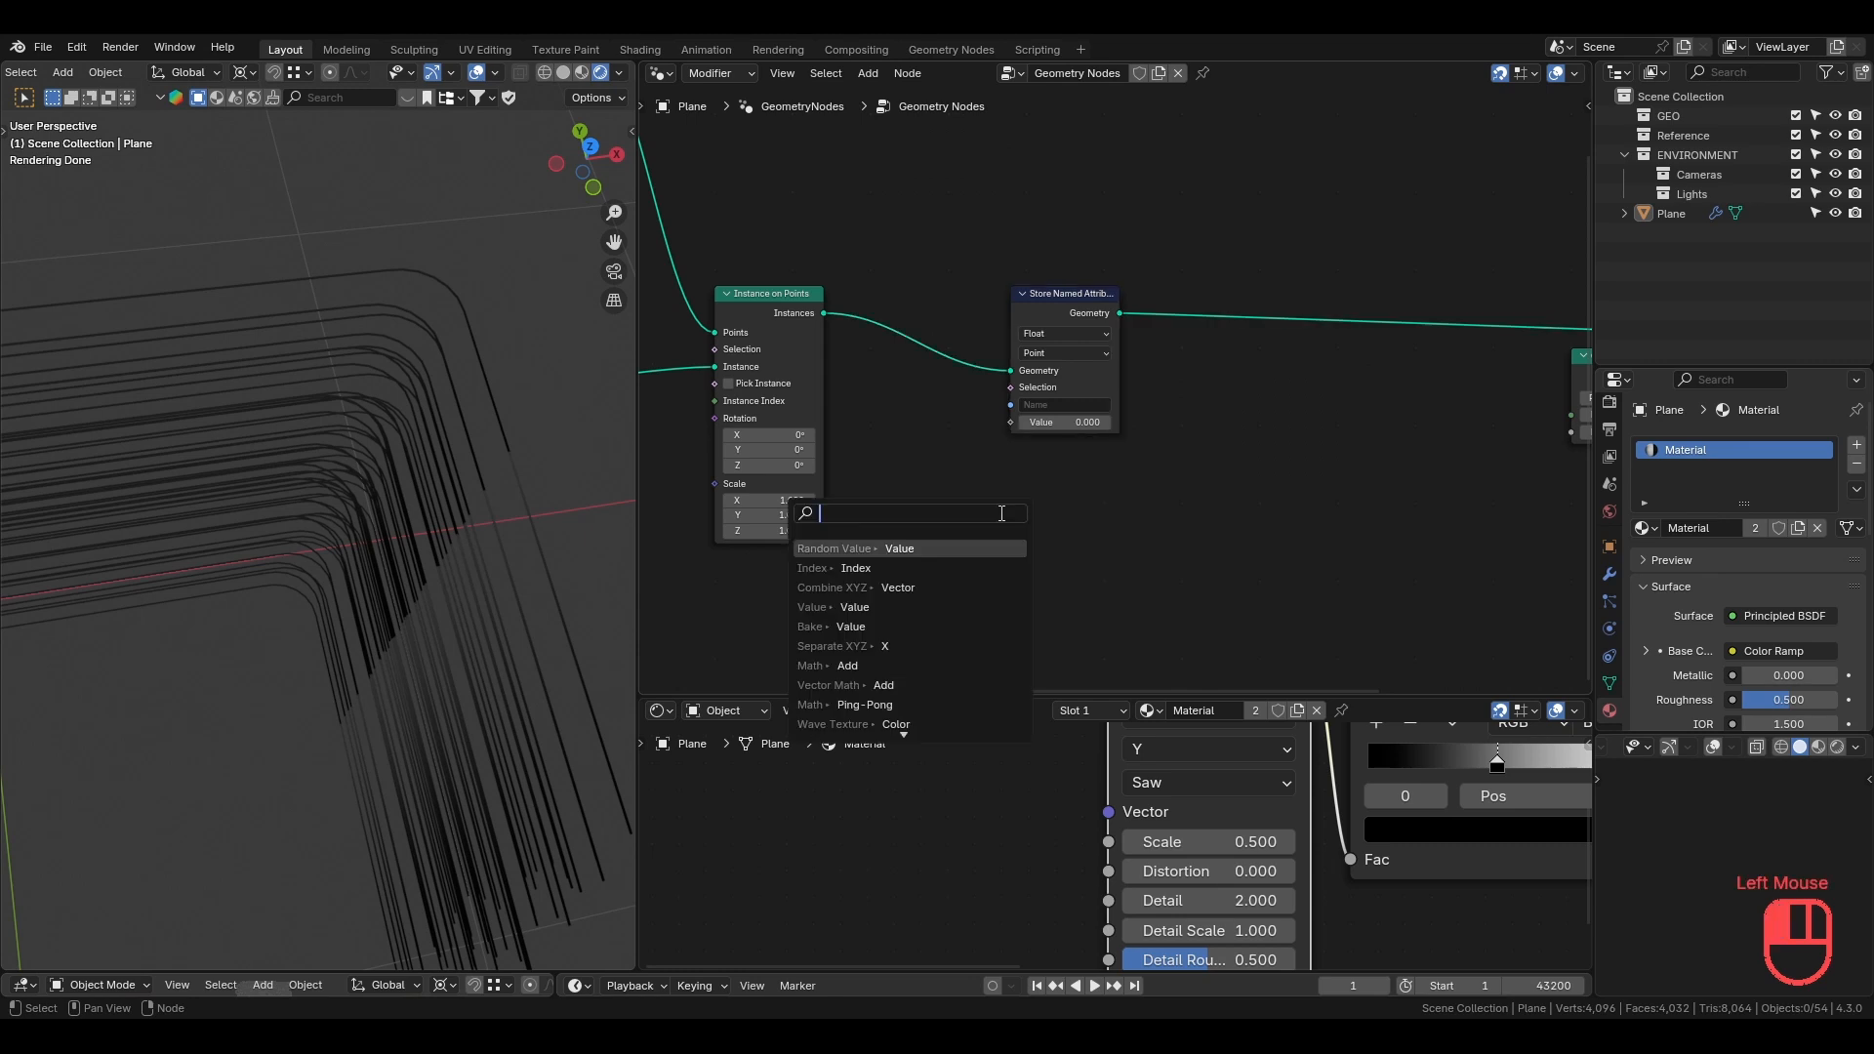
text(spline)
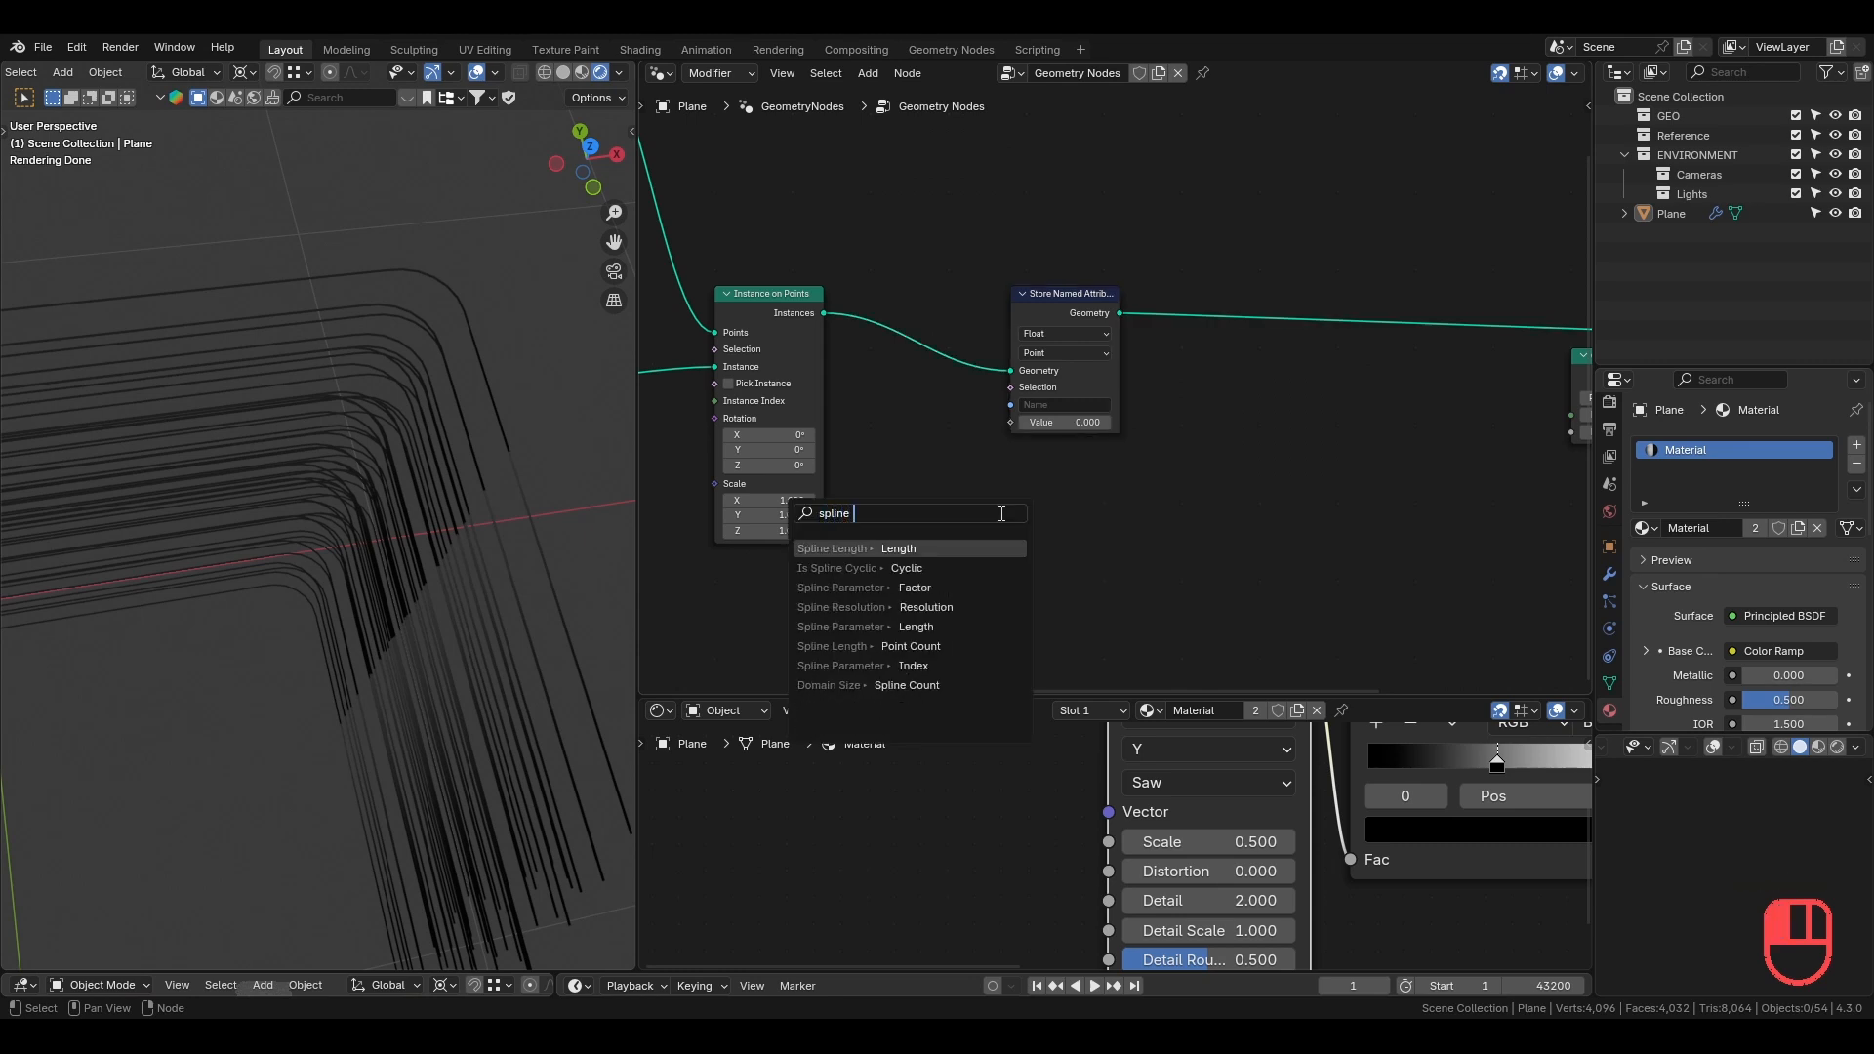
text(para)
key(Return)
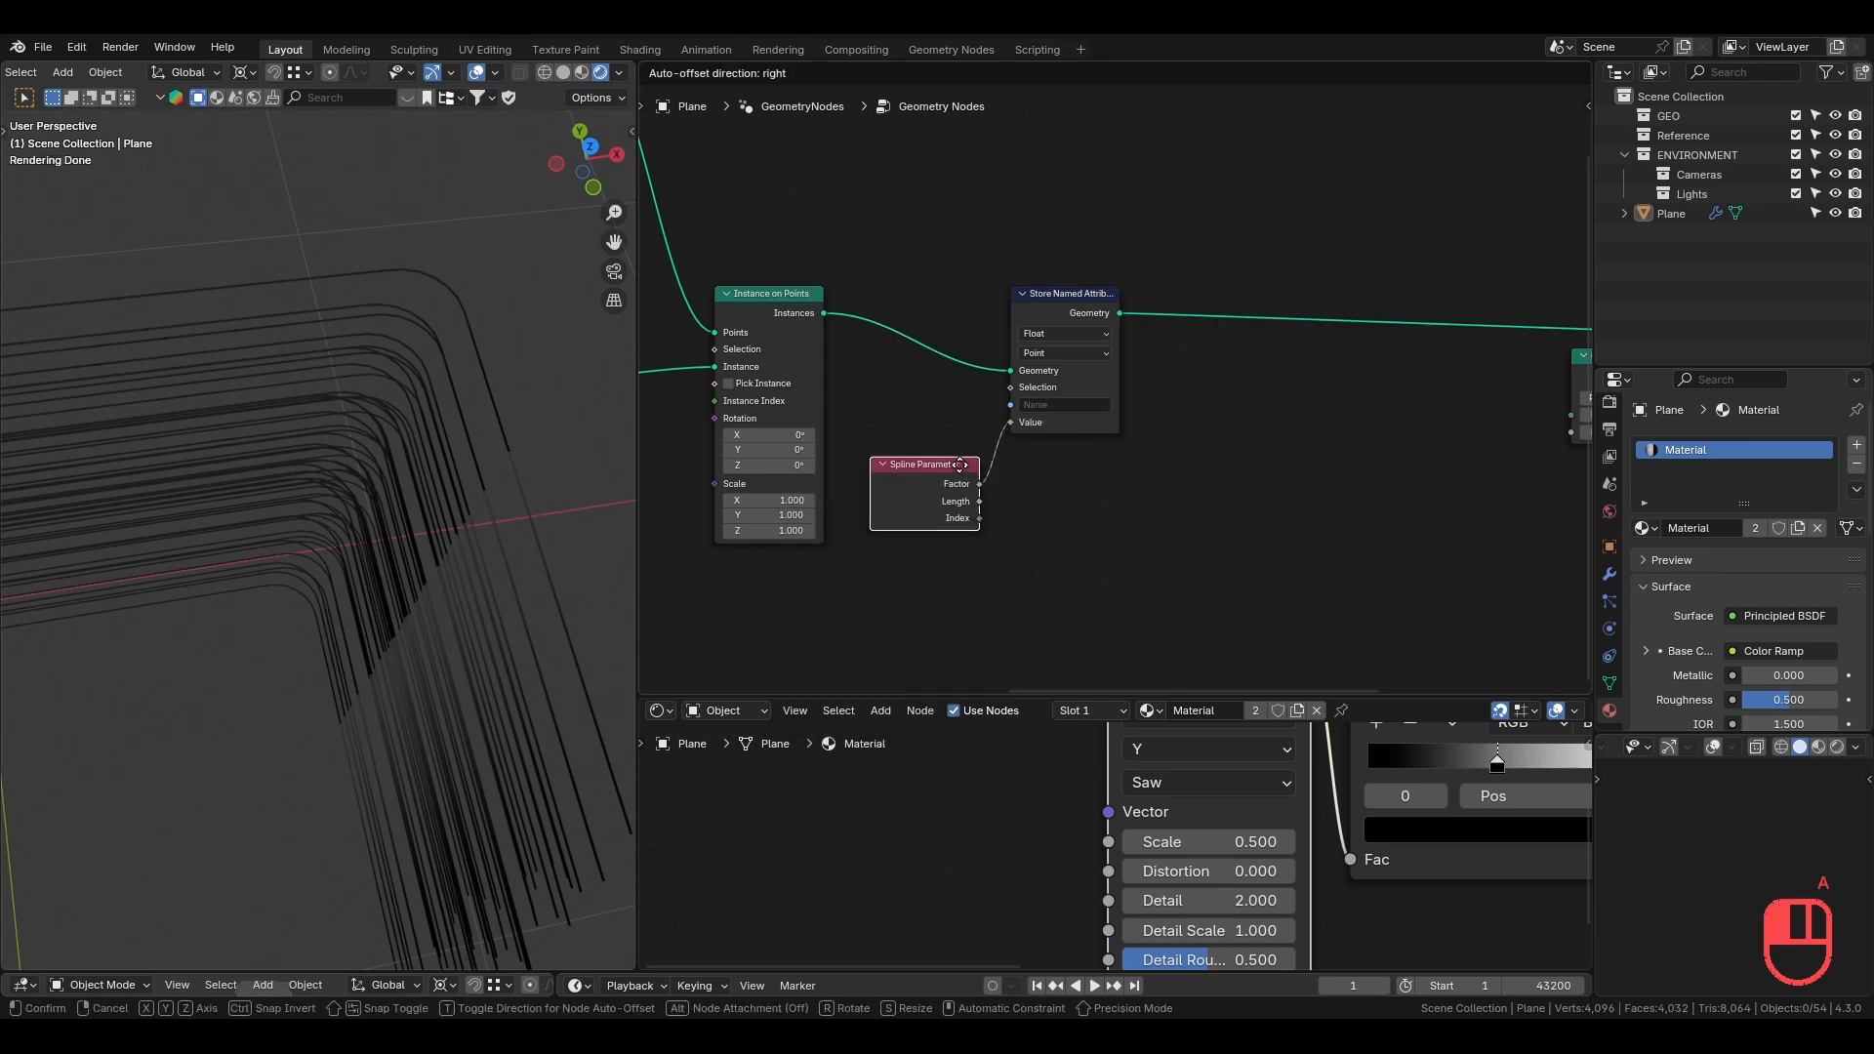
click(968, 459)
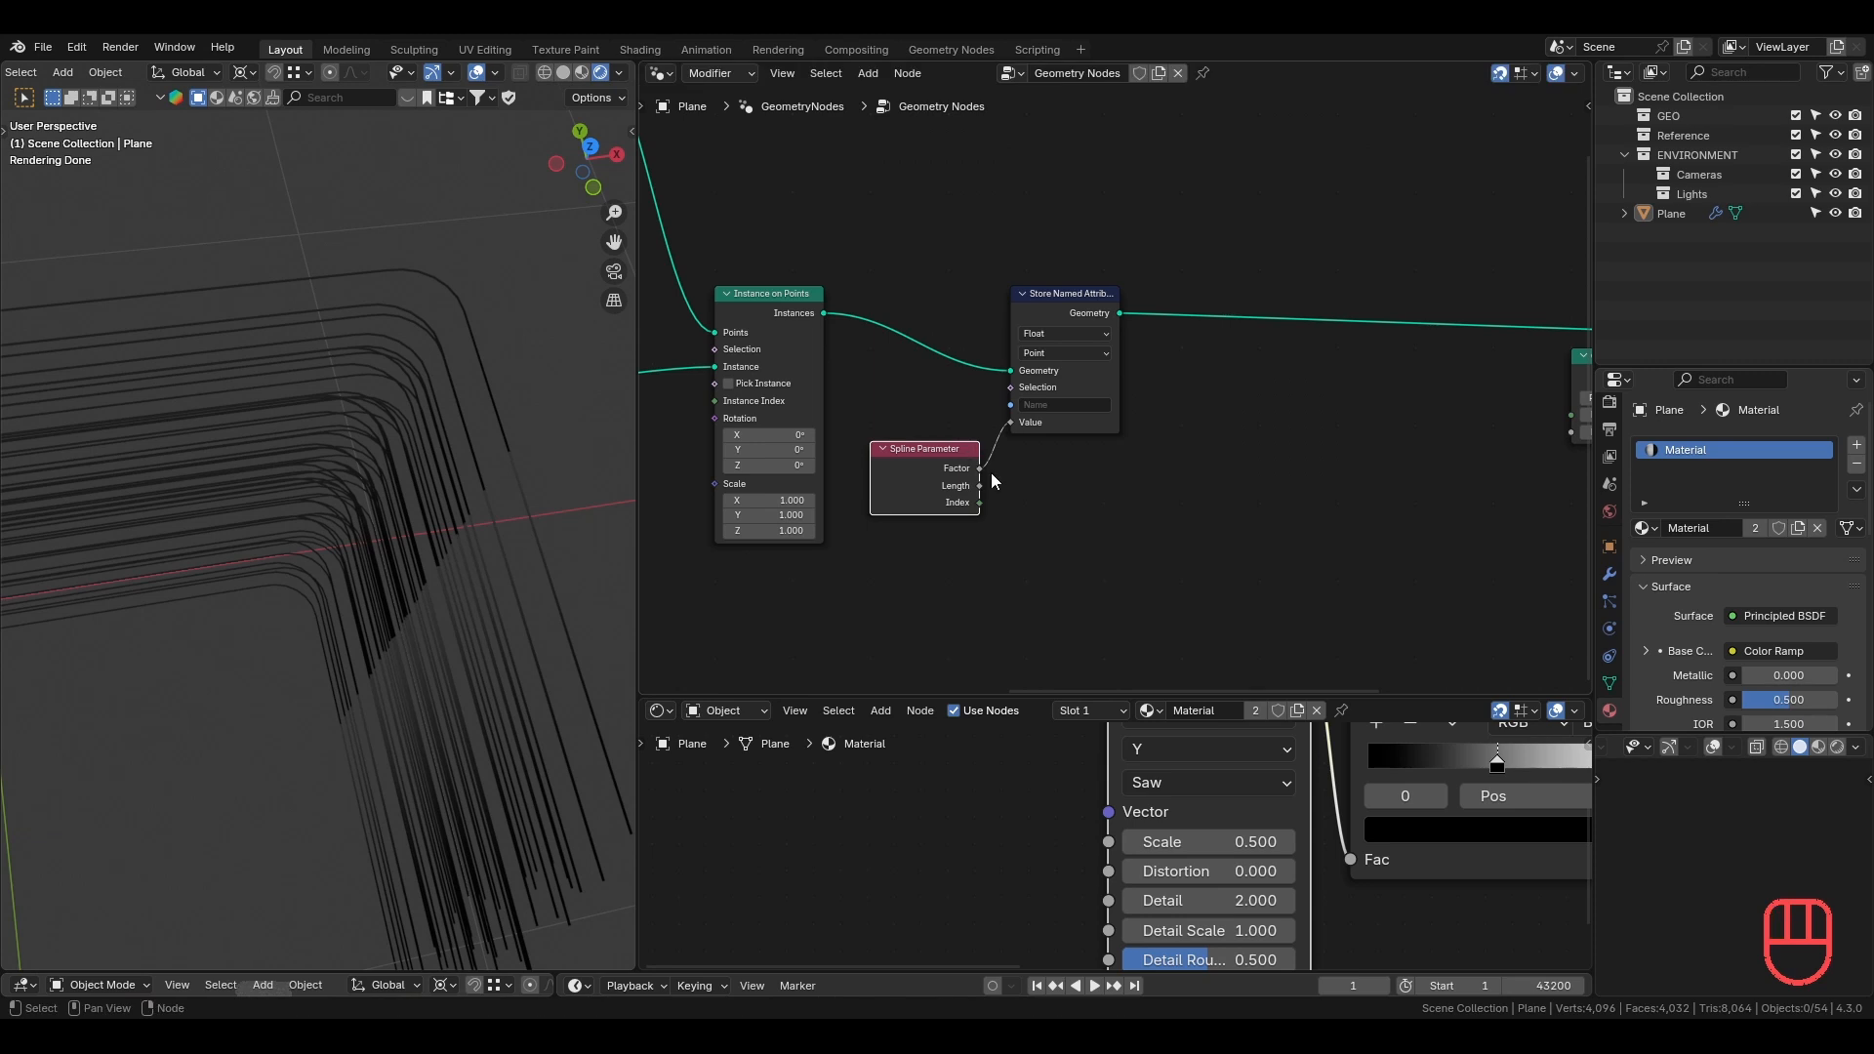
click(990, 472)
click(954, 473)
drag(984, 466, 1015, 422)
Name the stored attribute _param and save the file.
scroll(1046, 460, up, 3)
click(1051, 409)
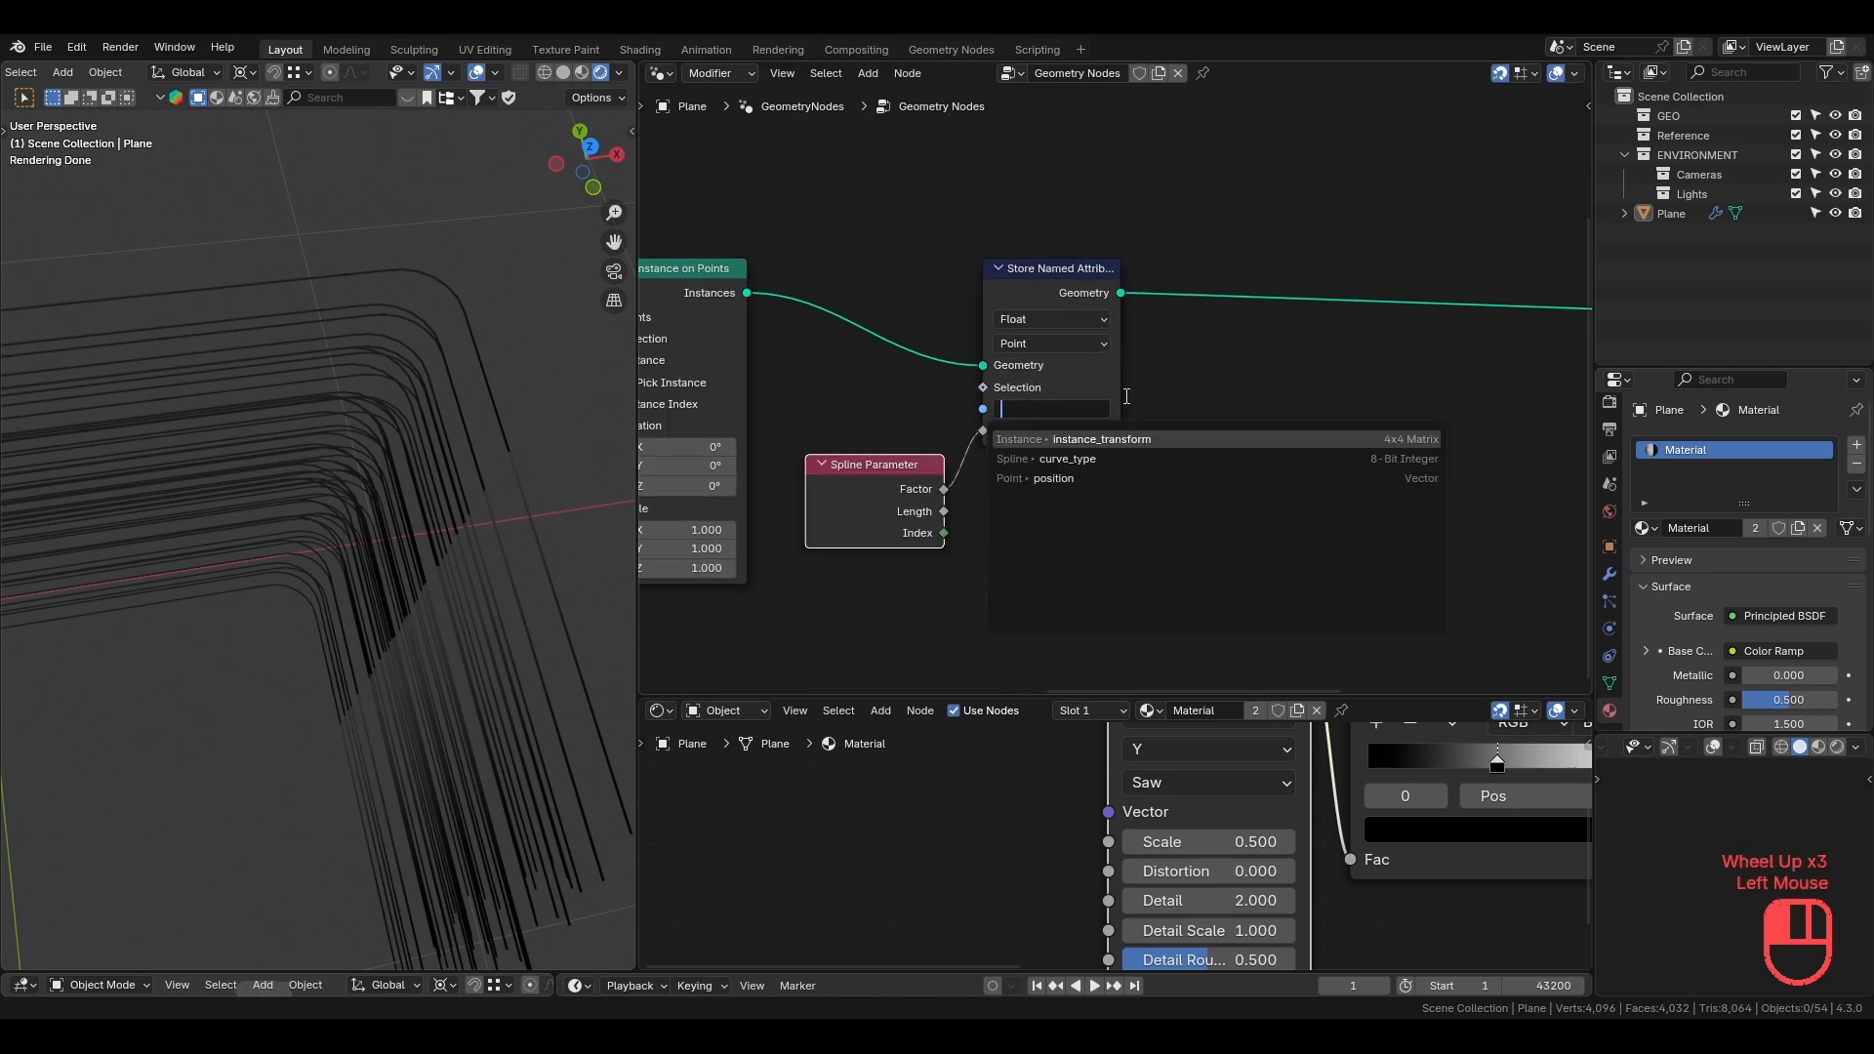
text(_param)
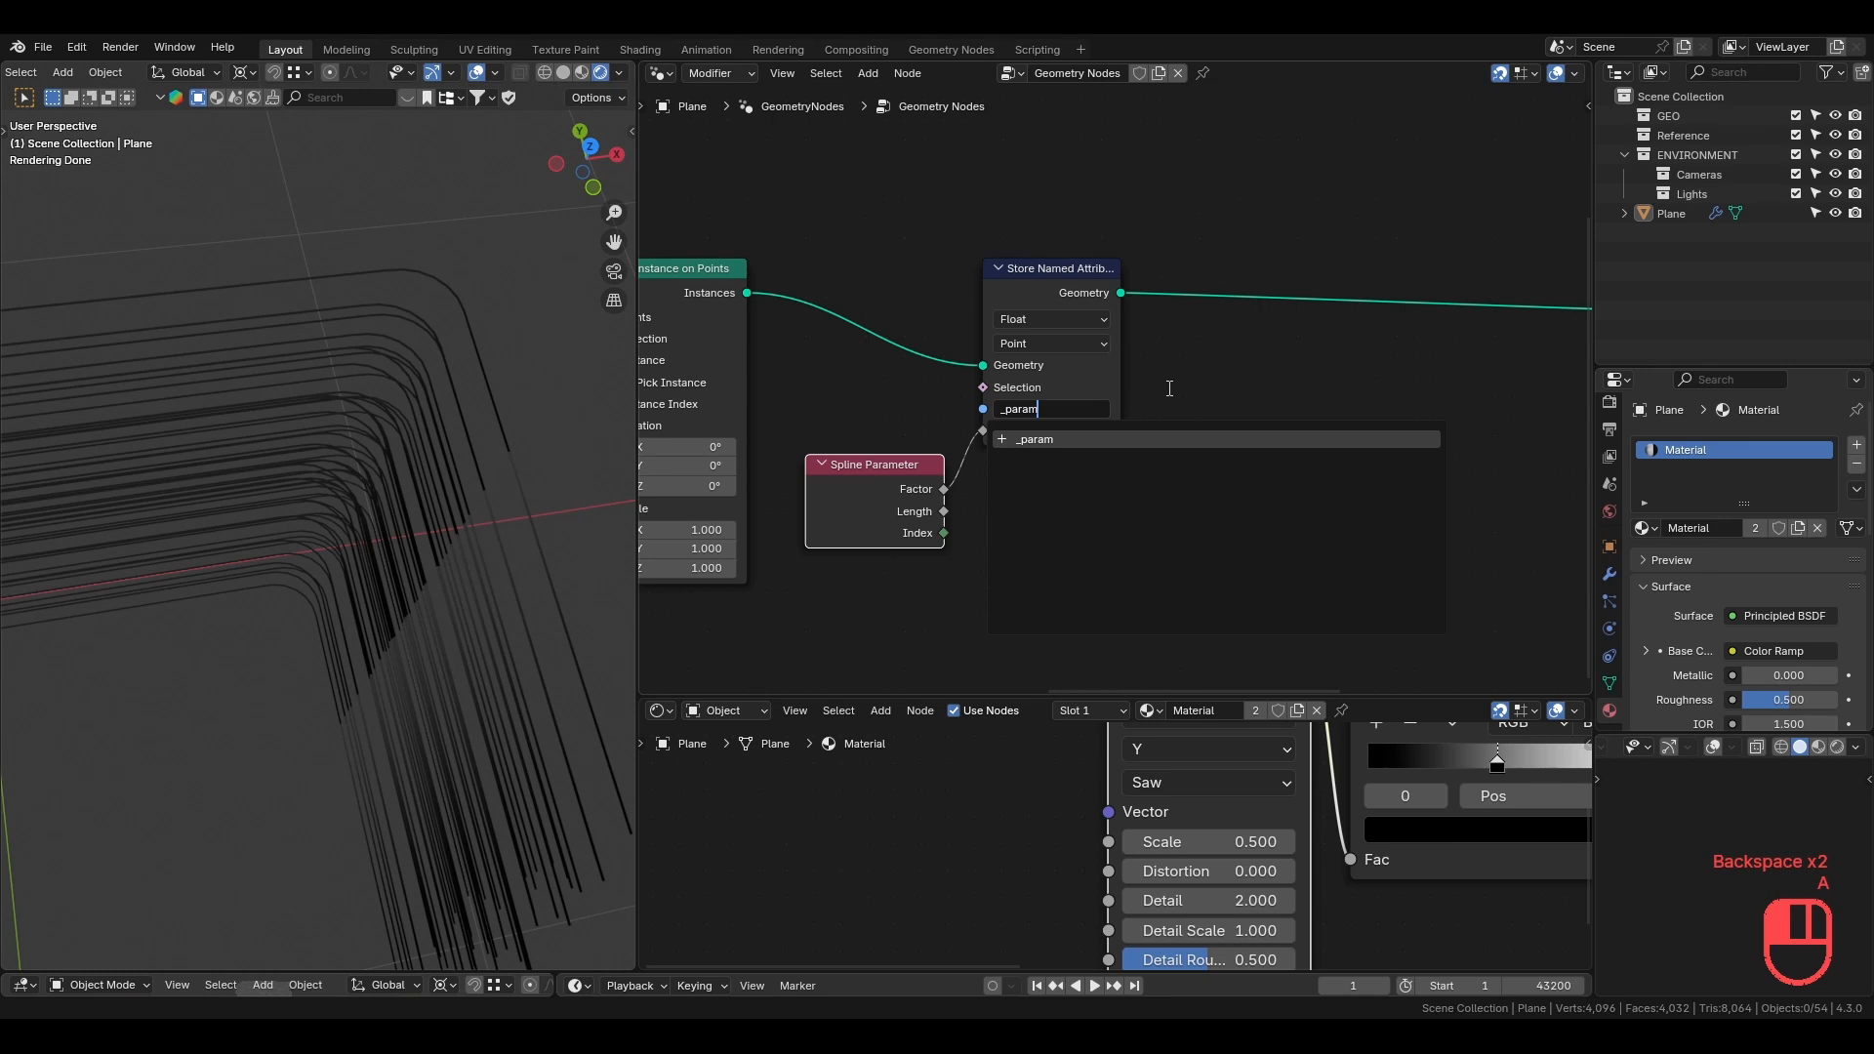
click(1171, 392)
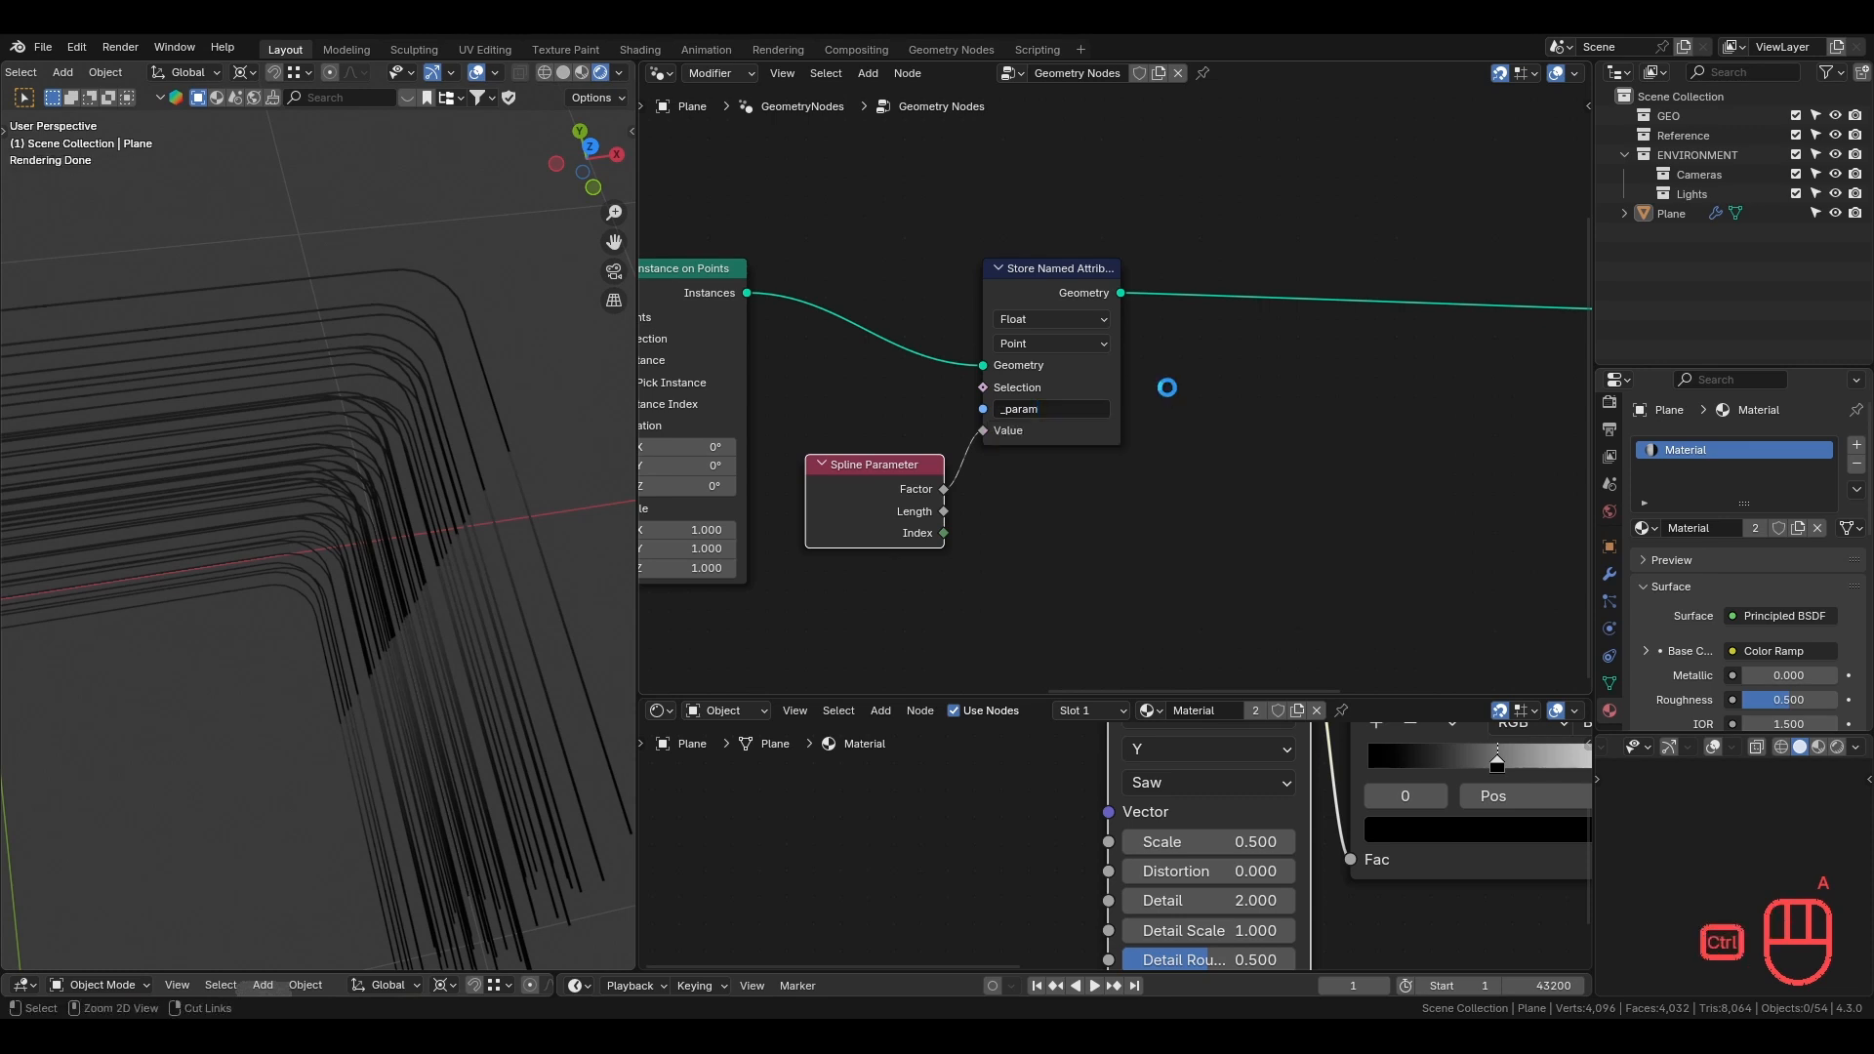
key(ctrl+s)
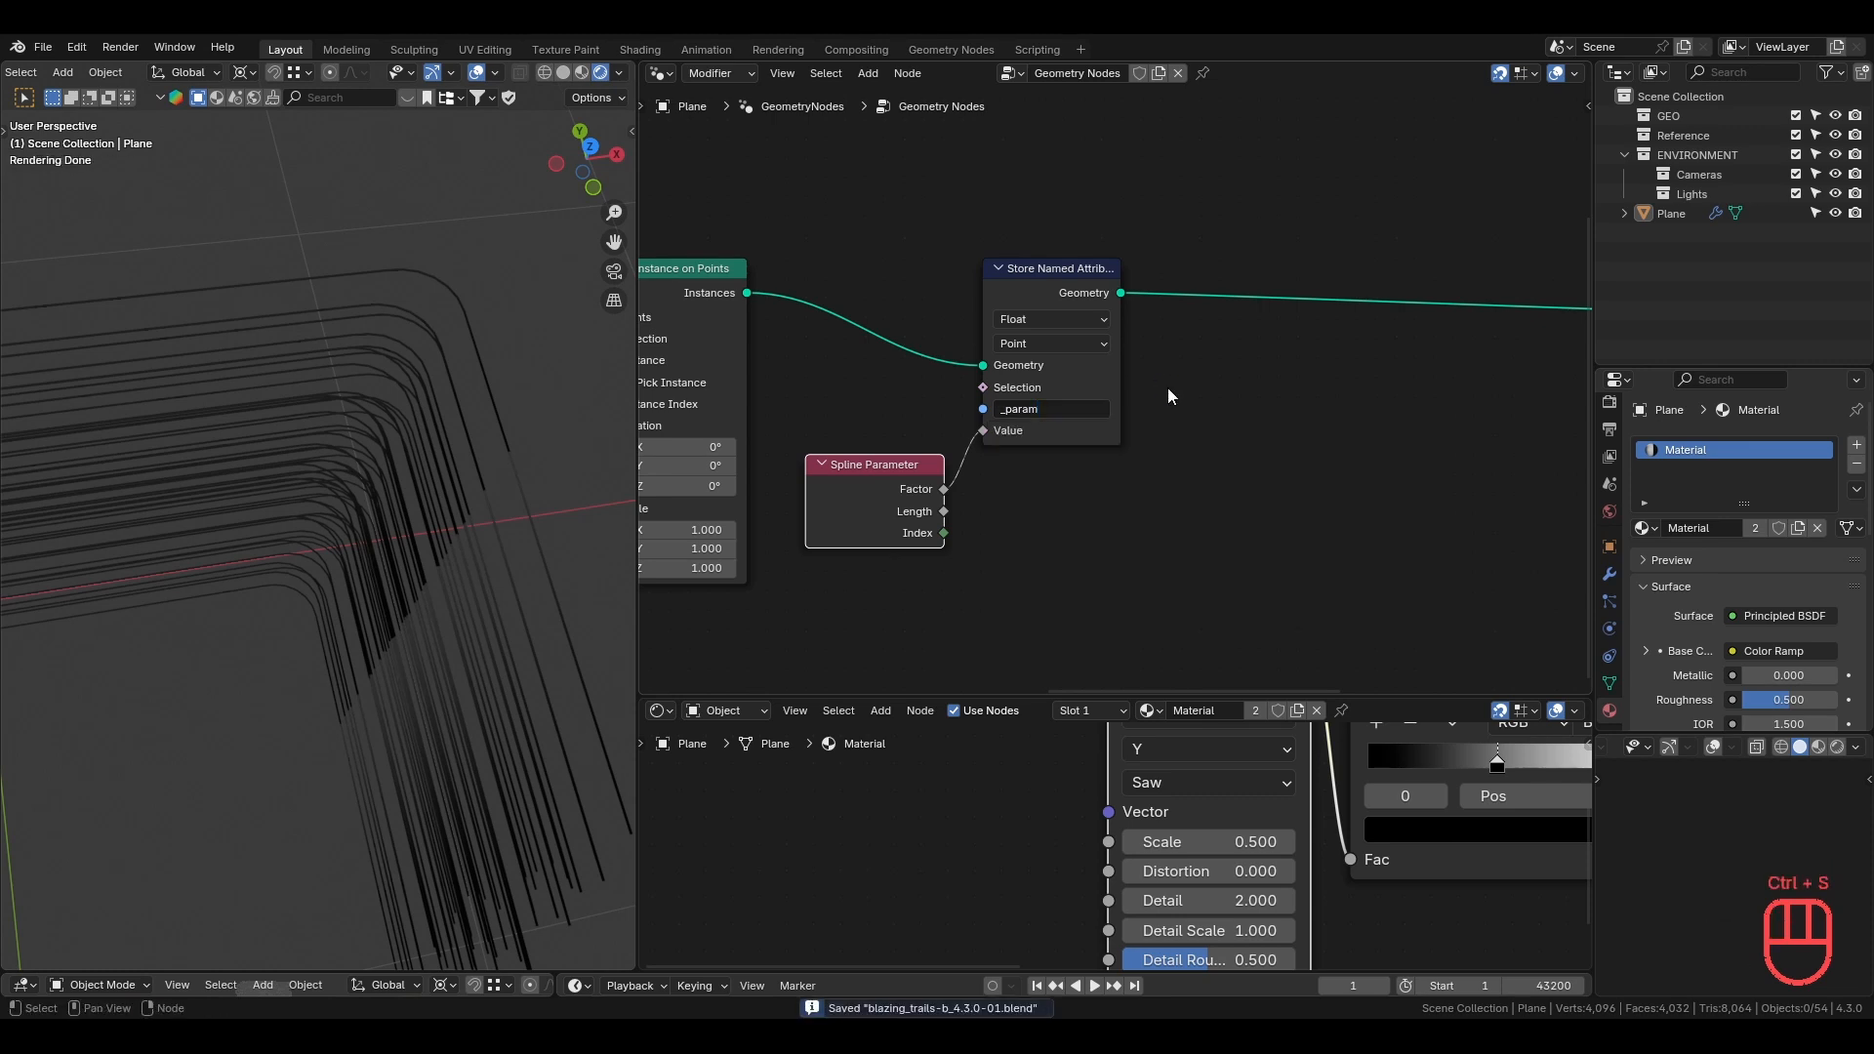
key(ctrl+s)
Enlarge the shader editor over the geometry node area and add an Attribute node with its Color linked to the Wave Texture's Vector input.
drag(1585, 703, 1567, 648)
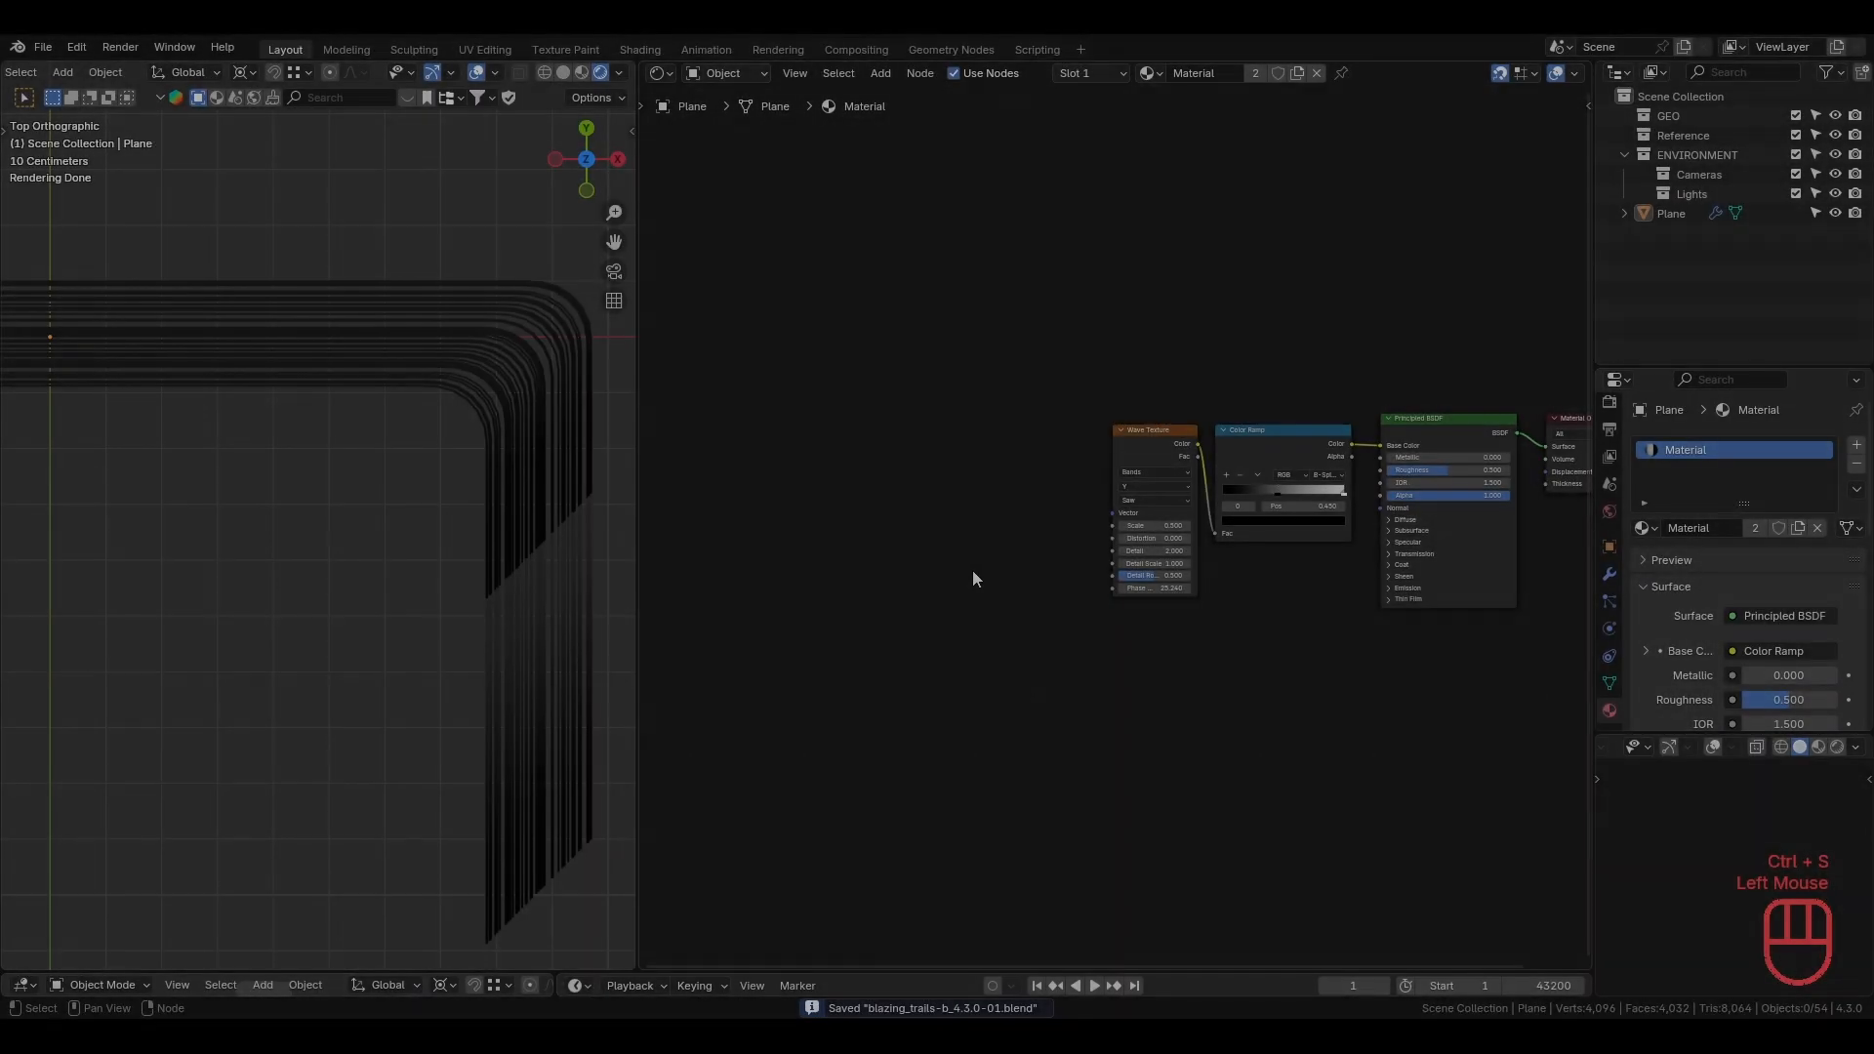
scroll(974, 572, up, 3)
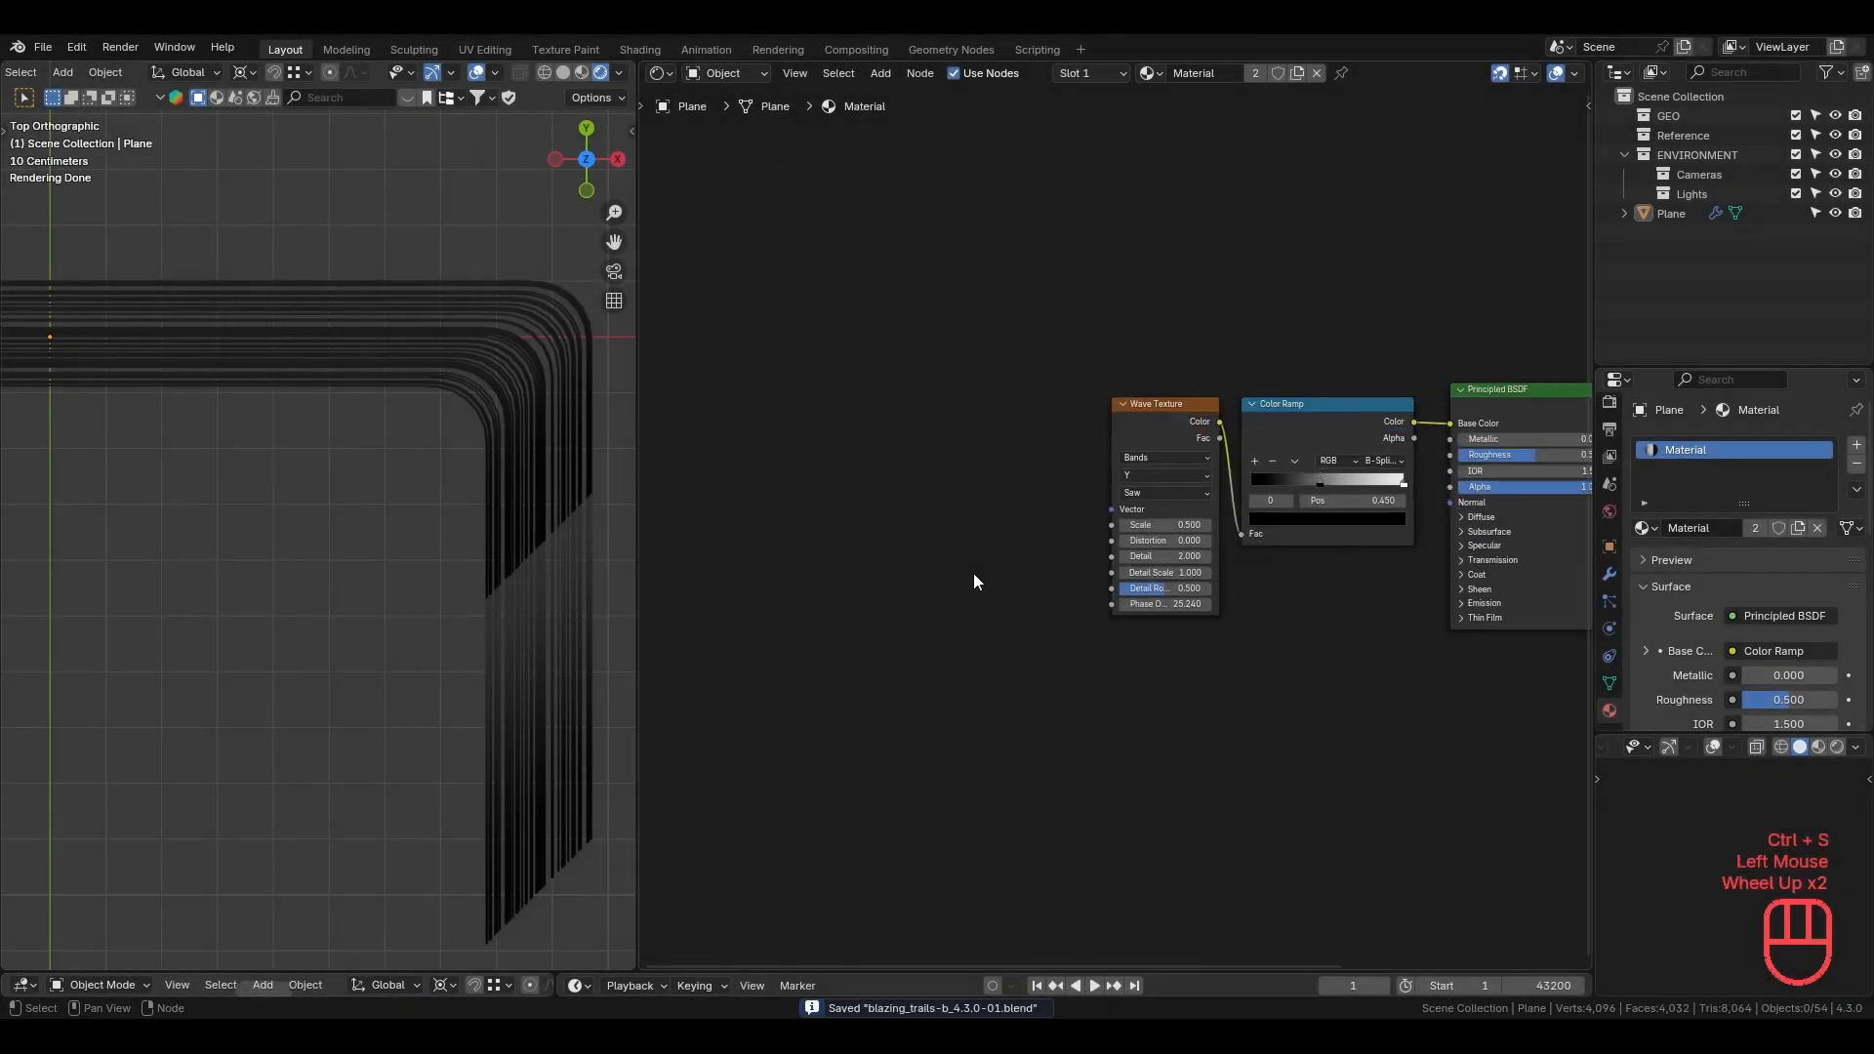
drag(1110, 503, 823, 373)
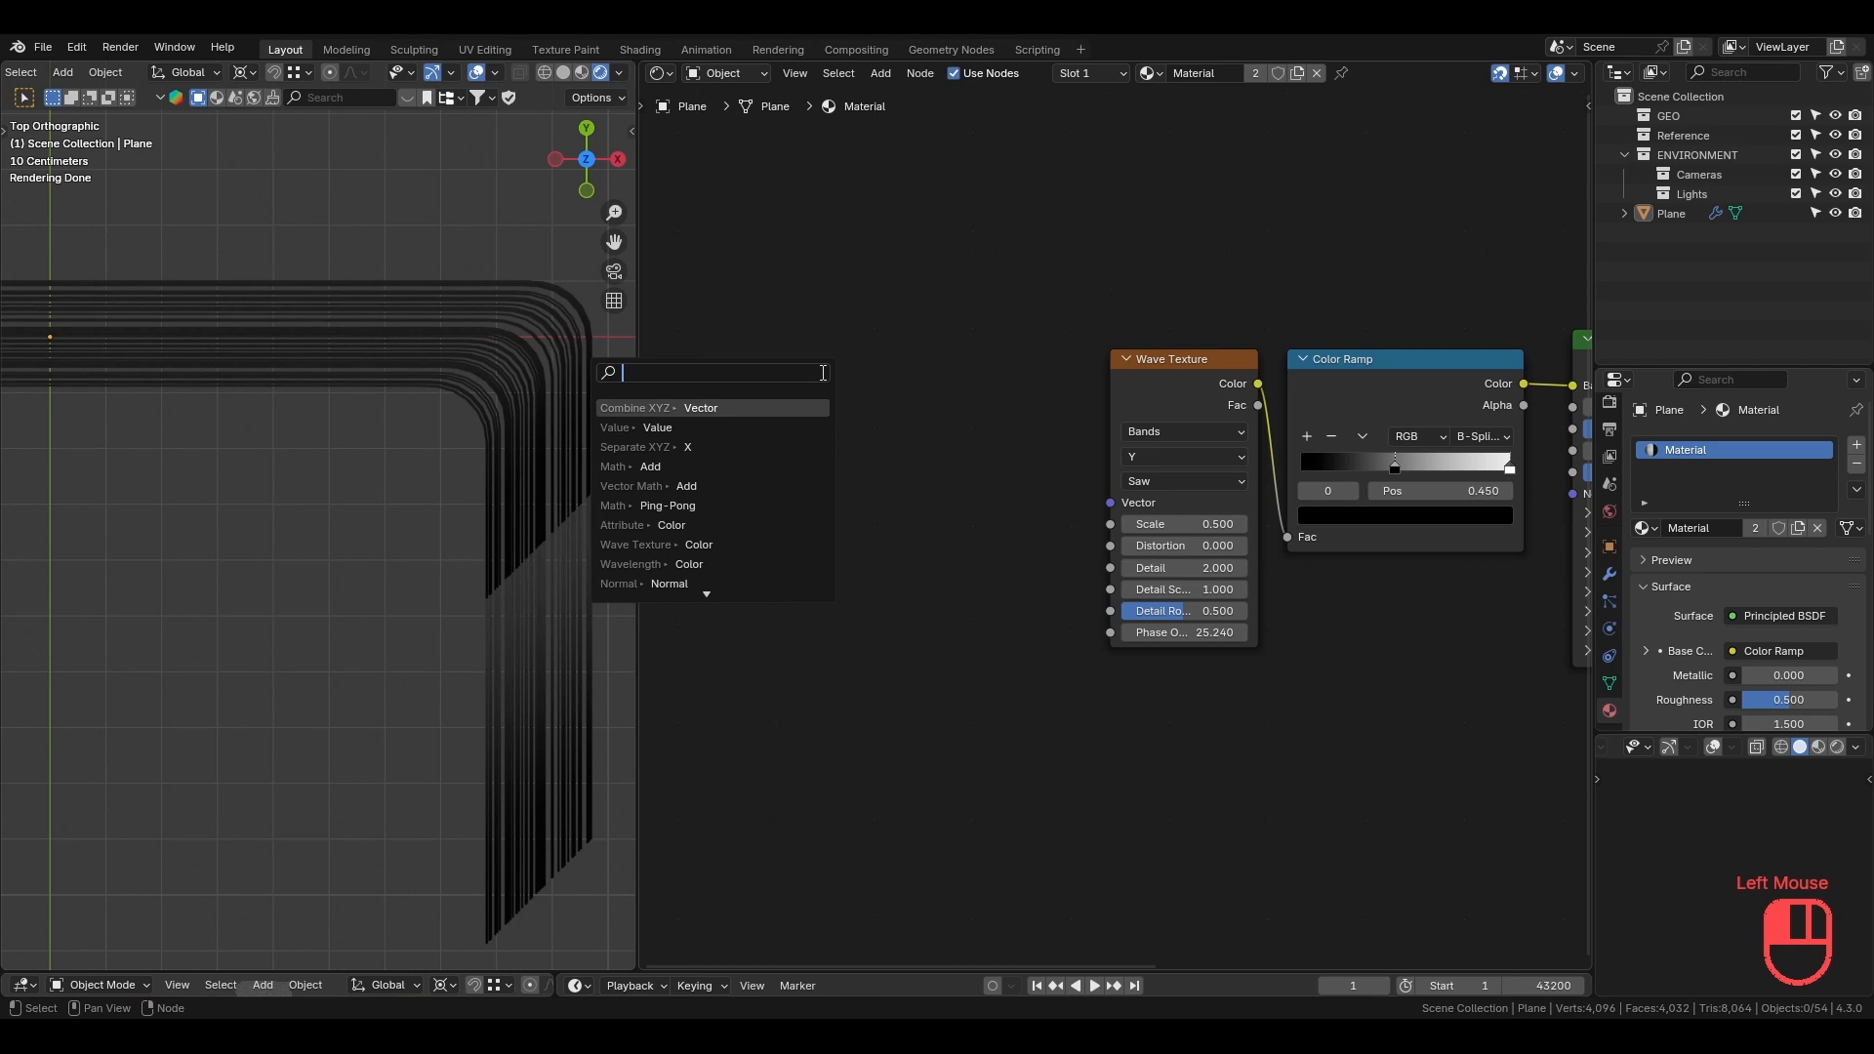
text(attri)
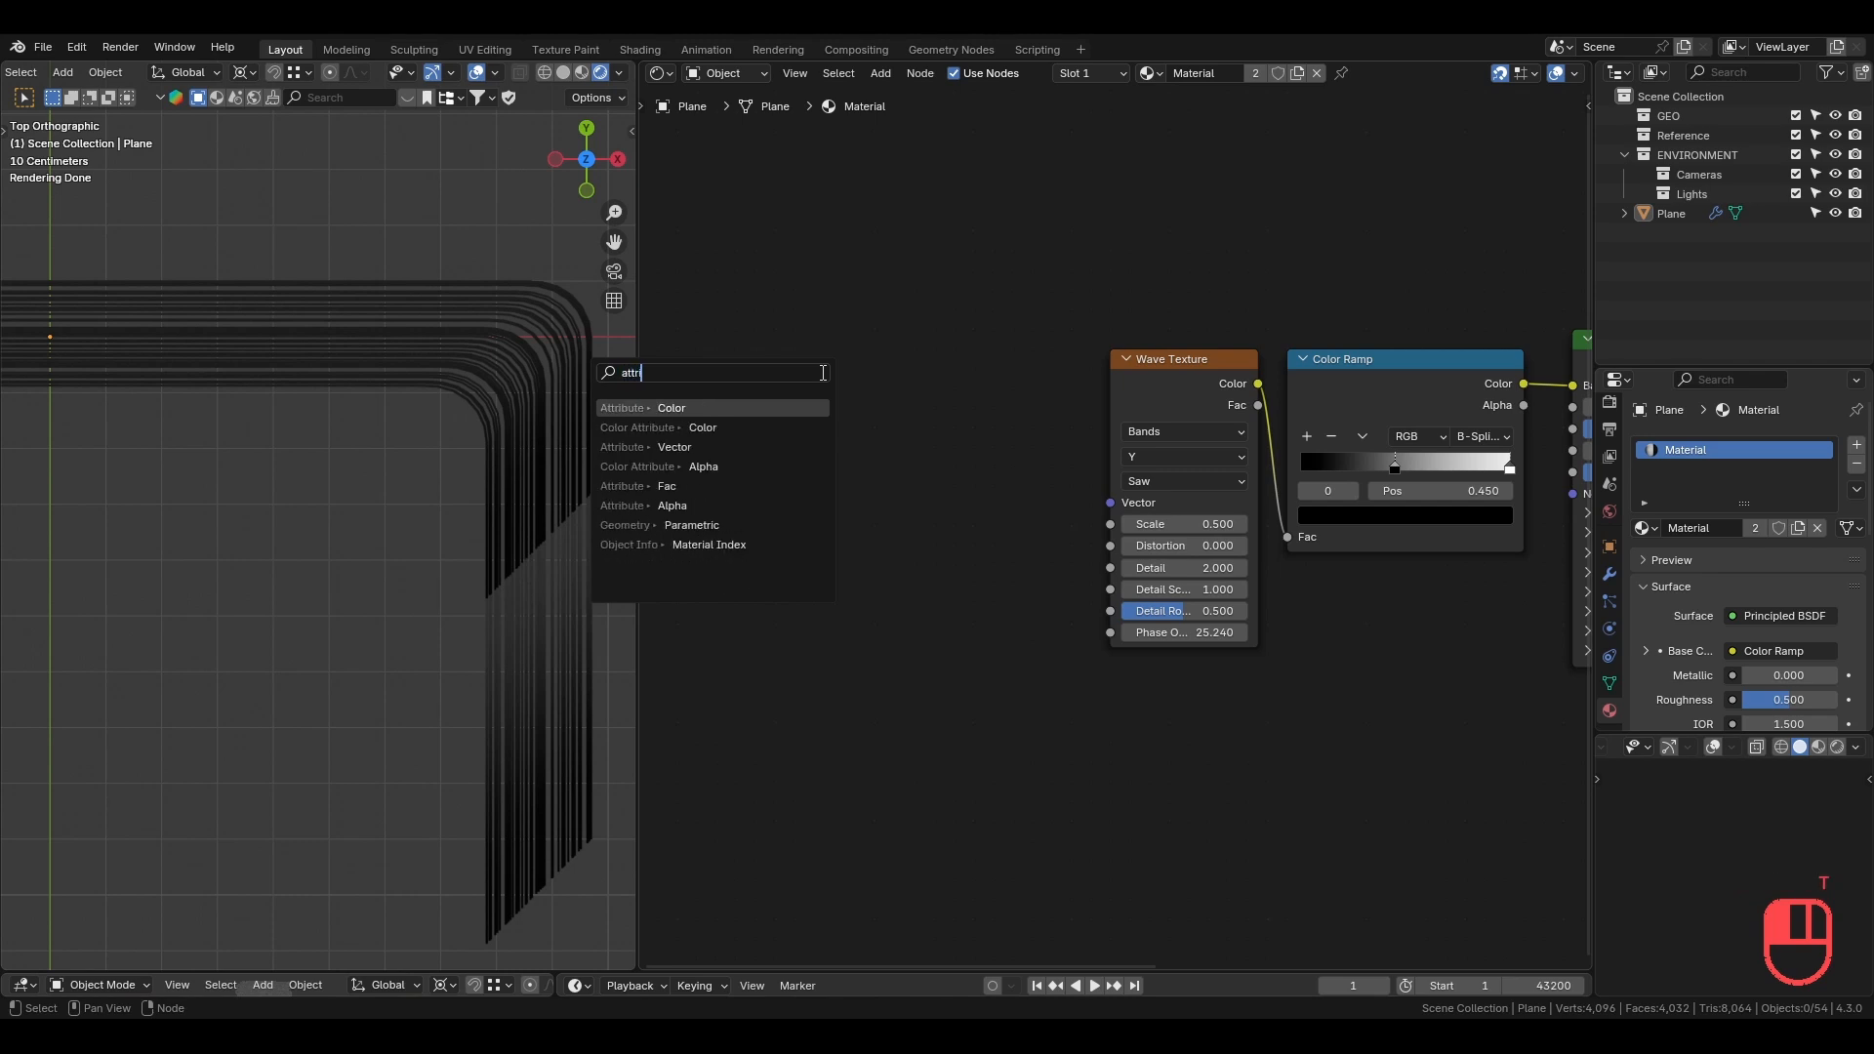
key(Return)
click(822, 372)
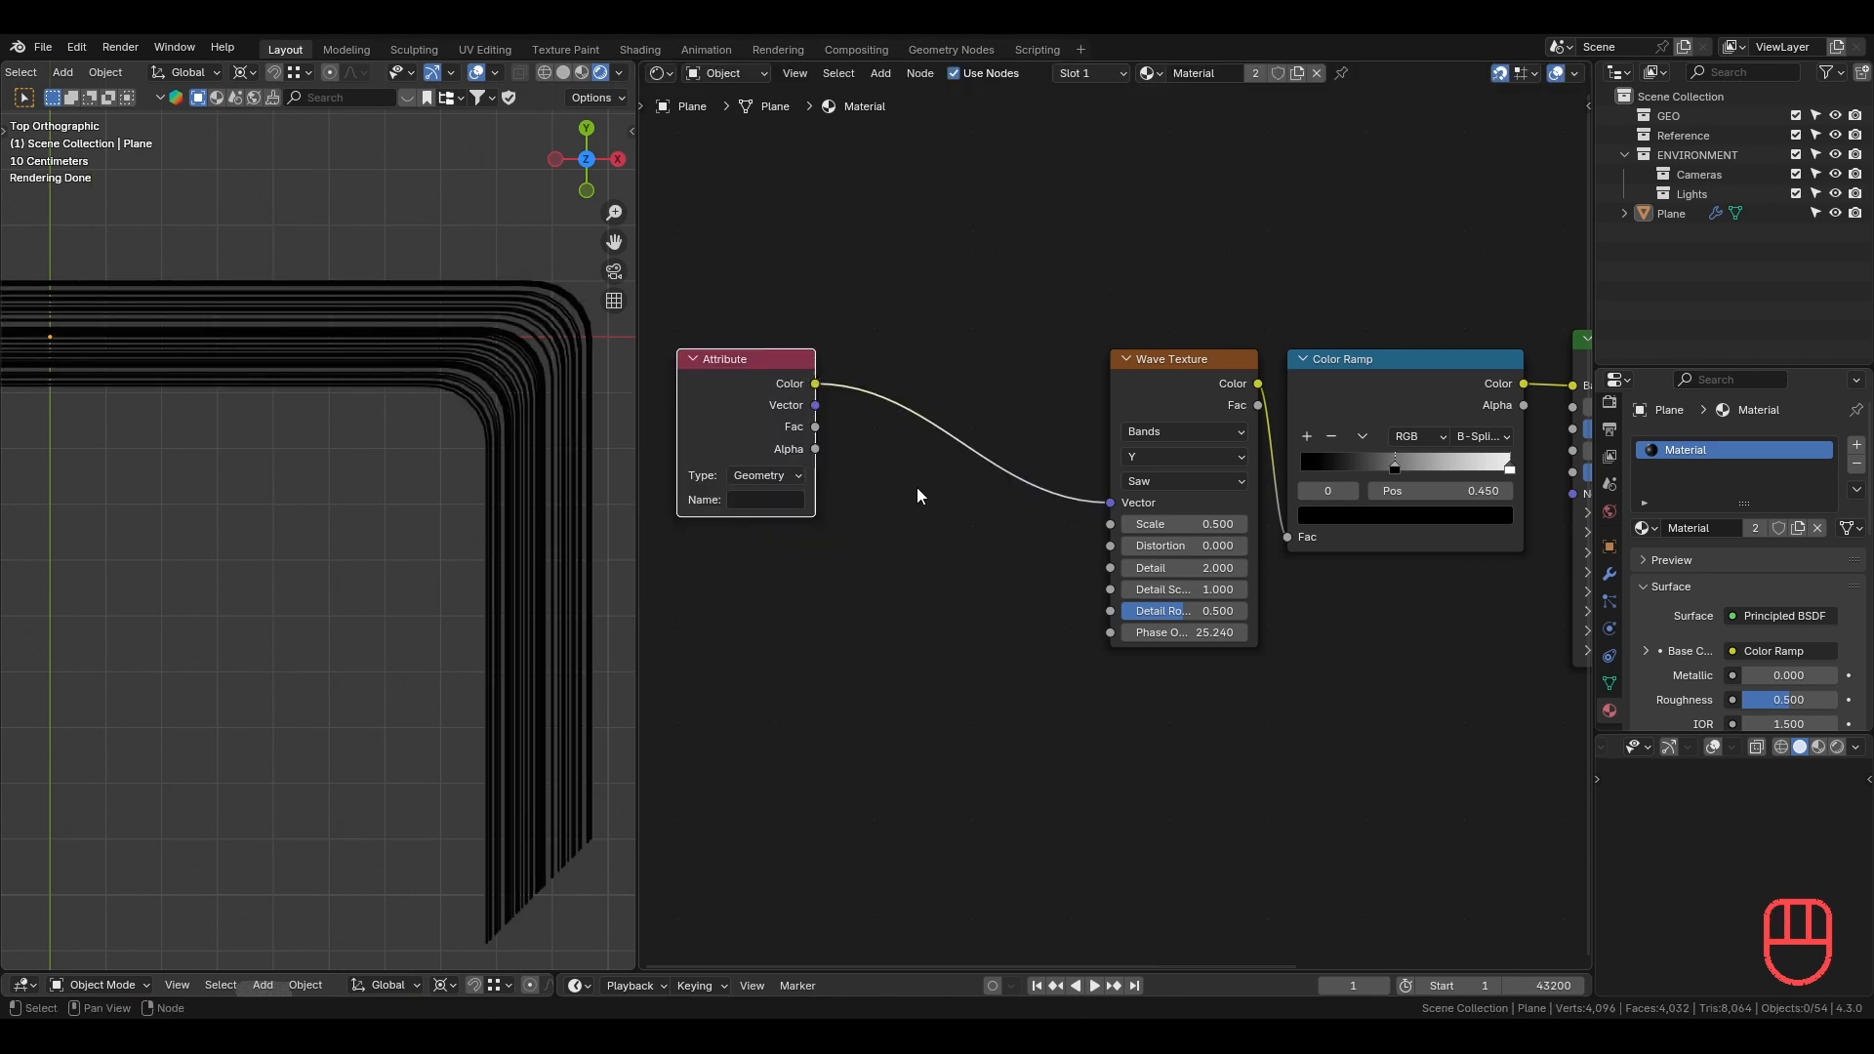
Set the Attribute node's name to _param so it reads the stored spline parameter.
middle_drag(783, 500, 961, 520)
click(960, 520)
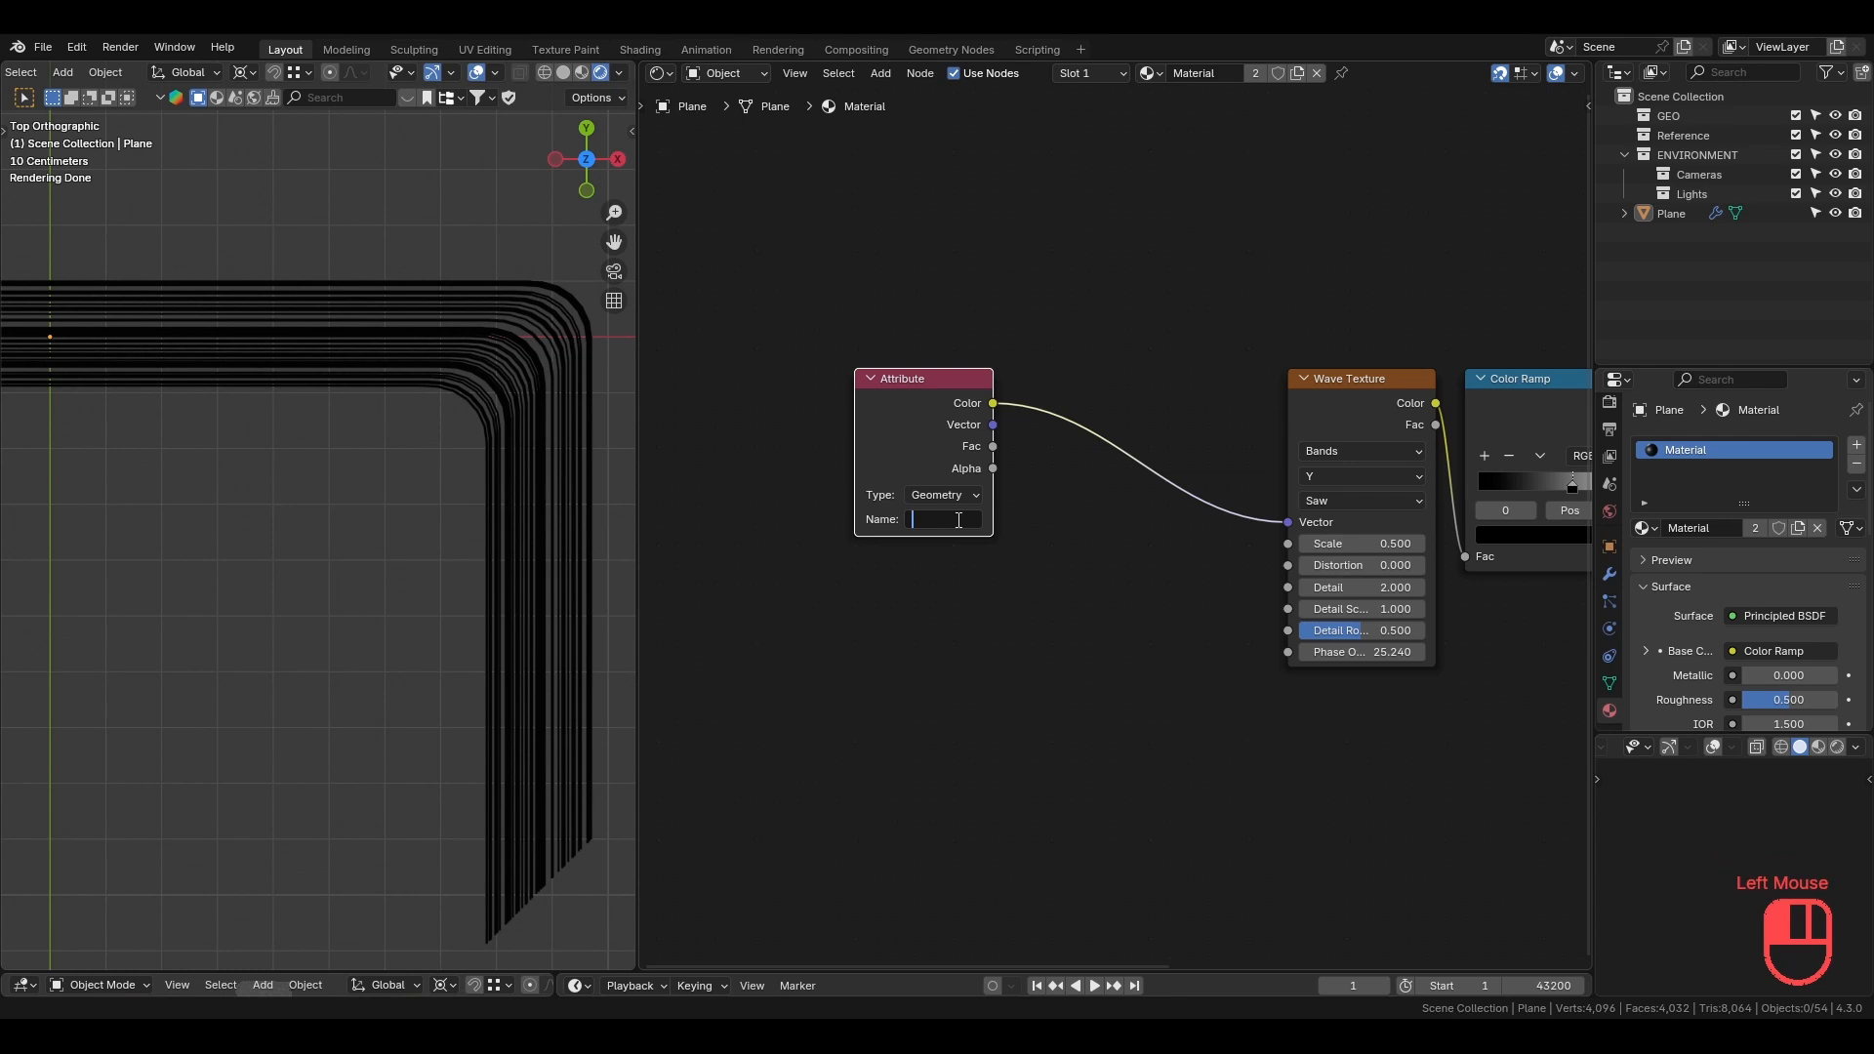
text(_param)
key(Return)
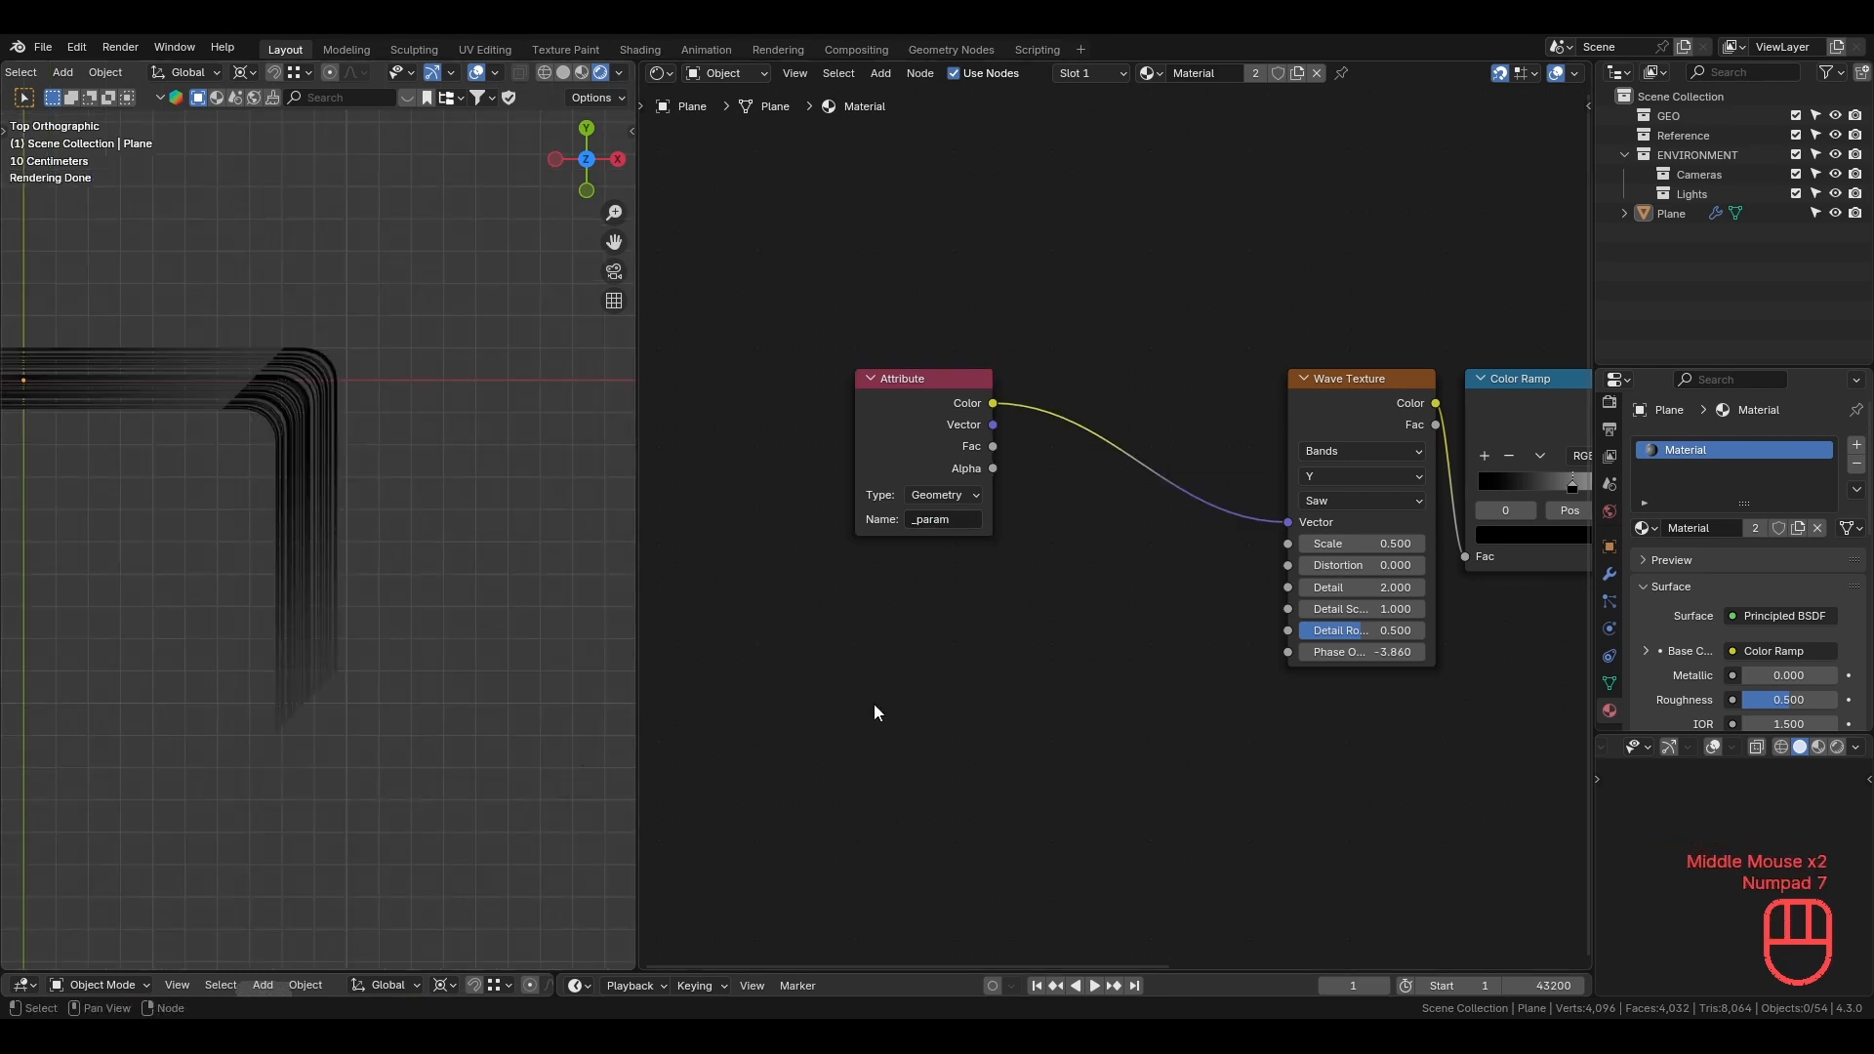
Vary the Wave Texture's Phase Offset, ending at -23.660, to test how the pattern travels along the curves.
drag(1355, 652, 1409, 652)
shift+middle_drag(220, 543, 430, 573)
scroll(430, 573, down, 3)
mouse_move(1386, 652)
mouse_down()
mouse_move(1406, 652)
mouse_move(1259, 652)
mouse_up()
shift+middle_drag(474, 698, 371, 615)
shift+middle_drag(371, 615, 402, 590)
scroll(383, 642, up, 1)
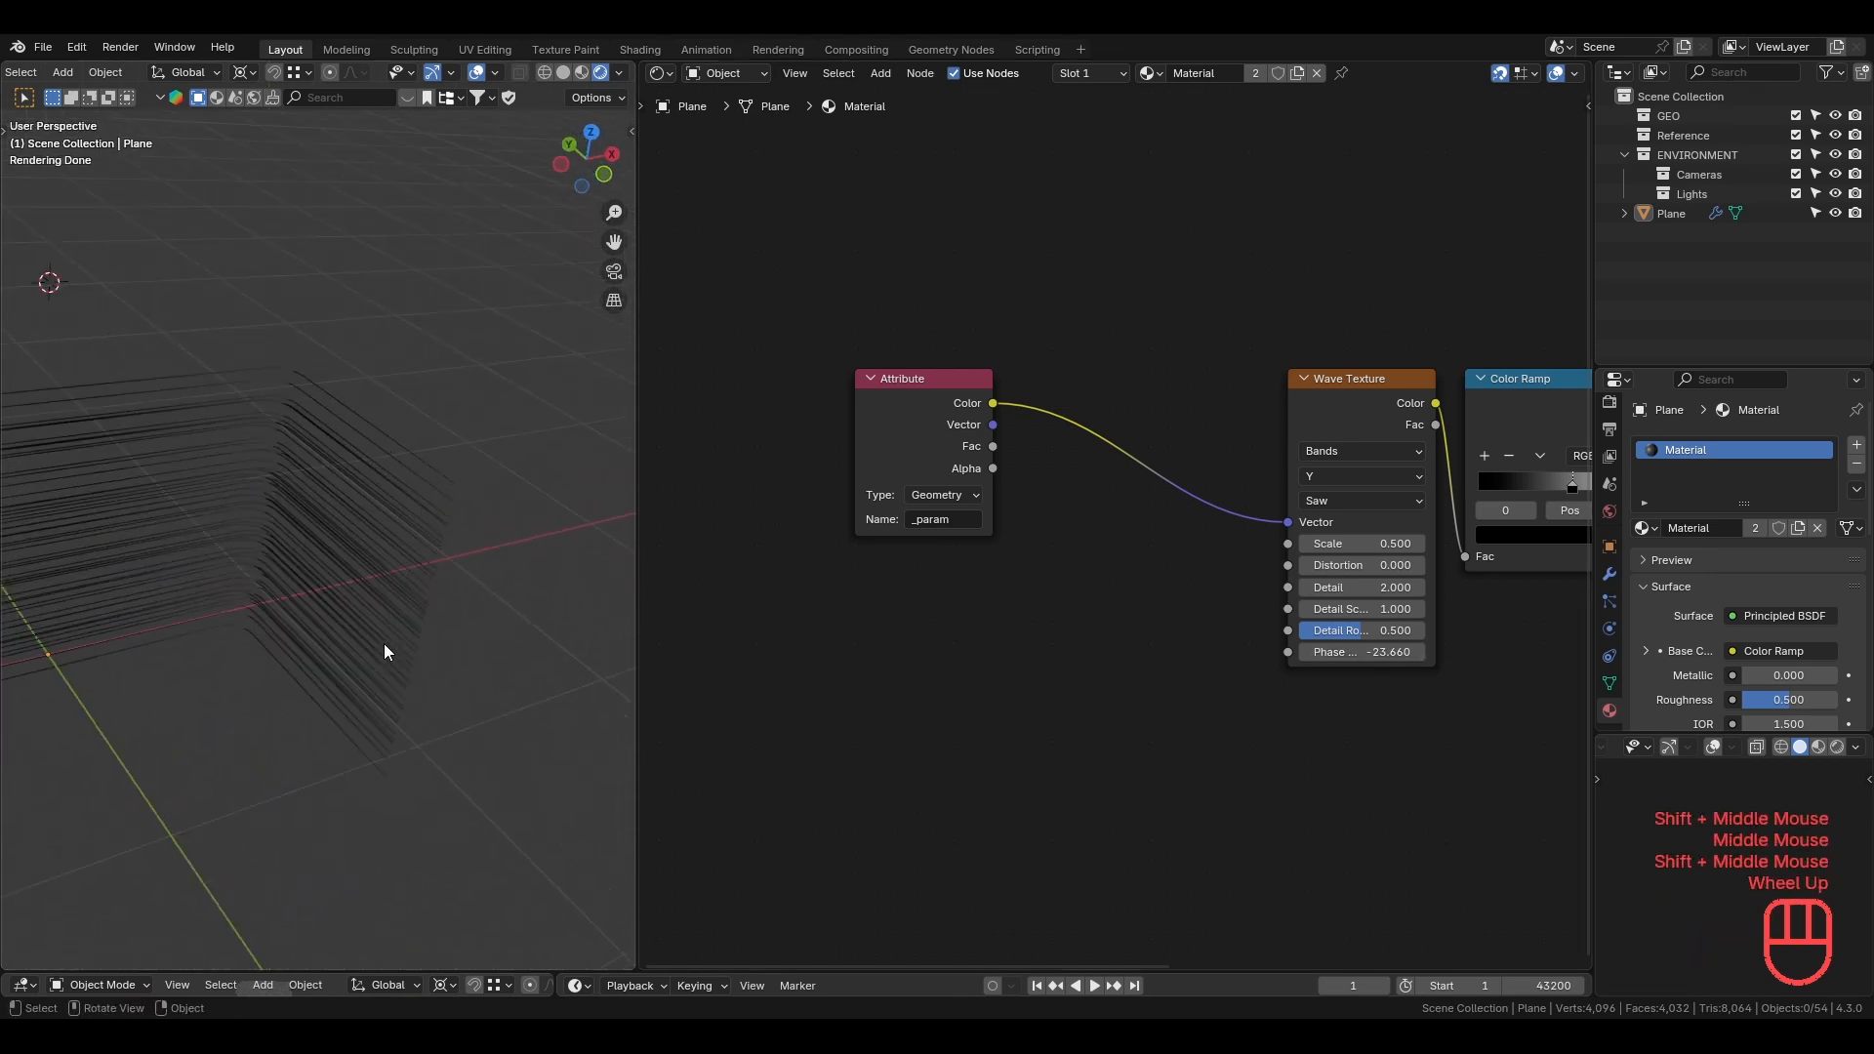
Move the Attribute node up and place a new Object Info node directly below it.
click(964, 421)
key(g)
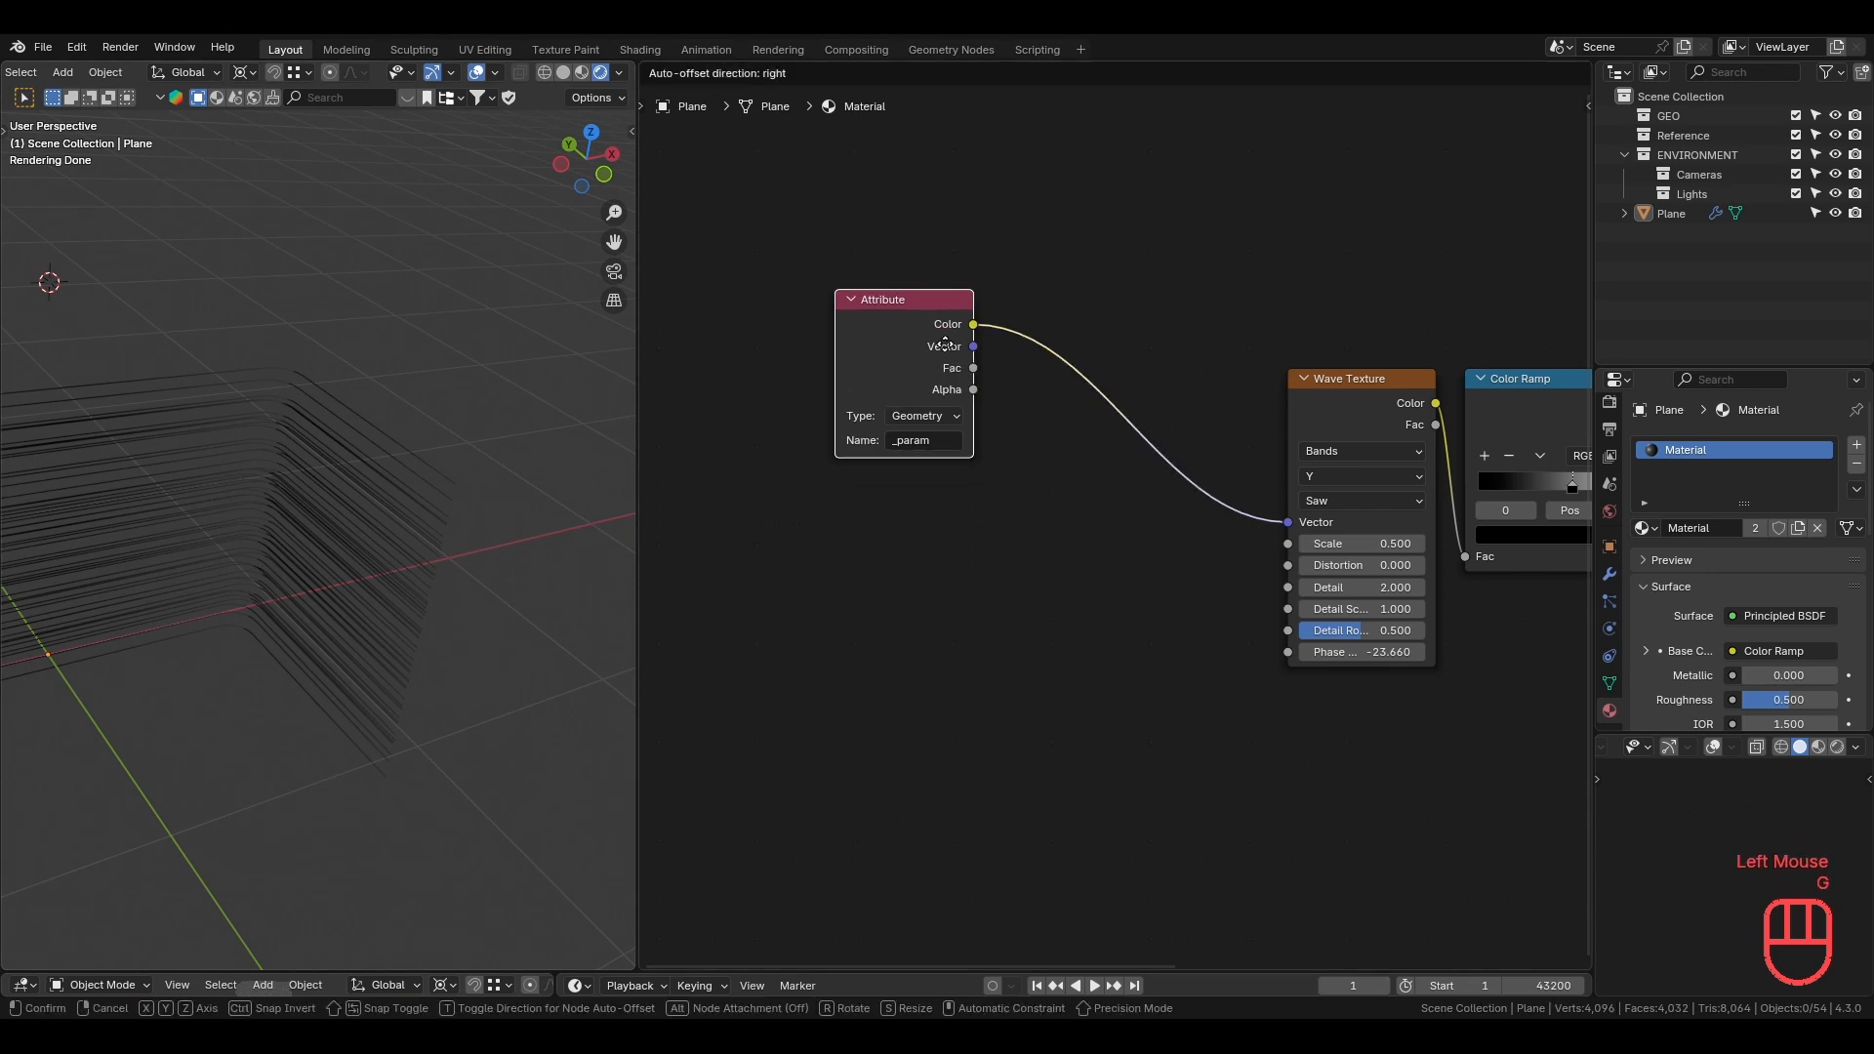
click(924, 343)
key(shift+a)
text(obje)
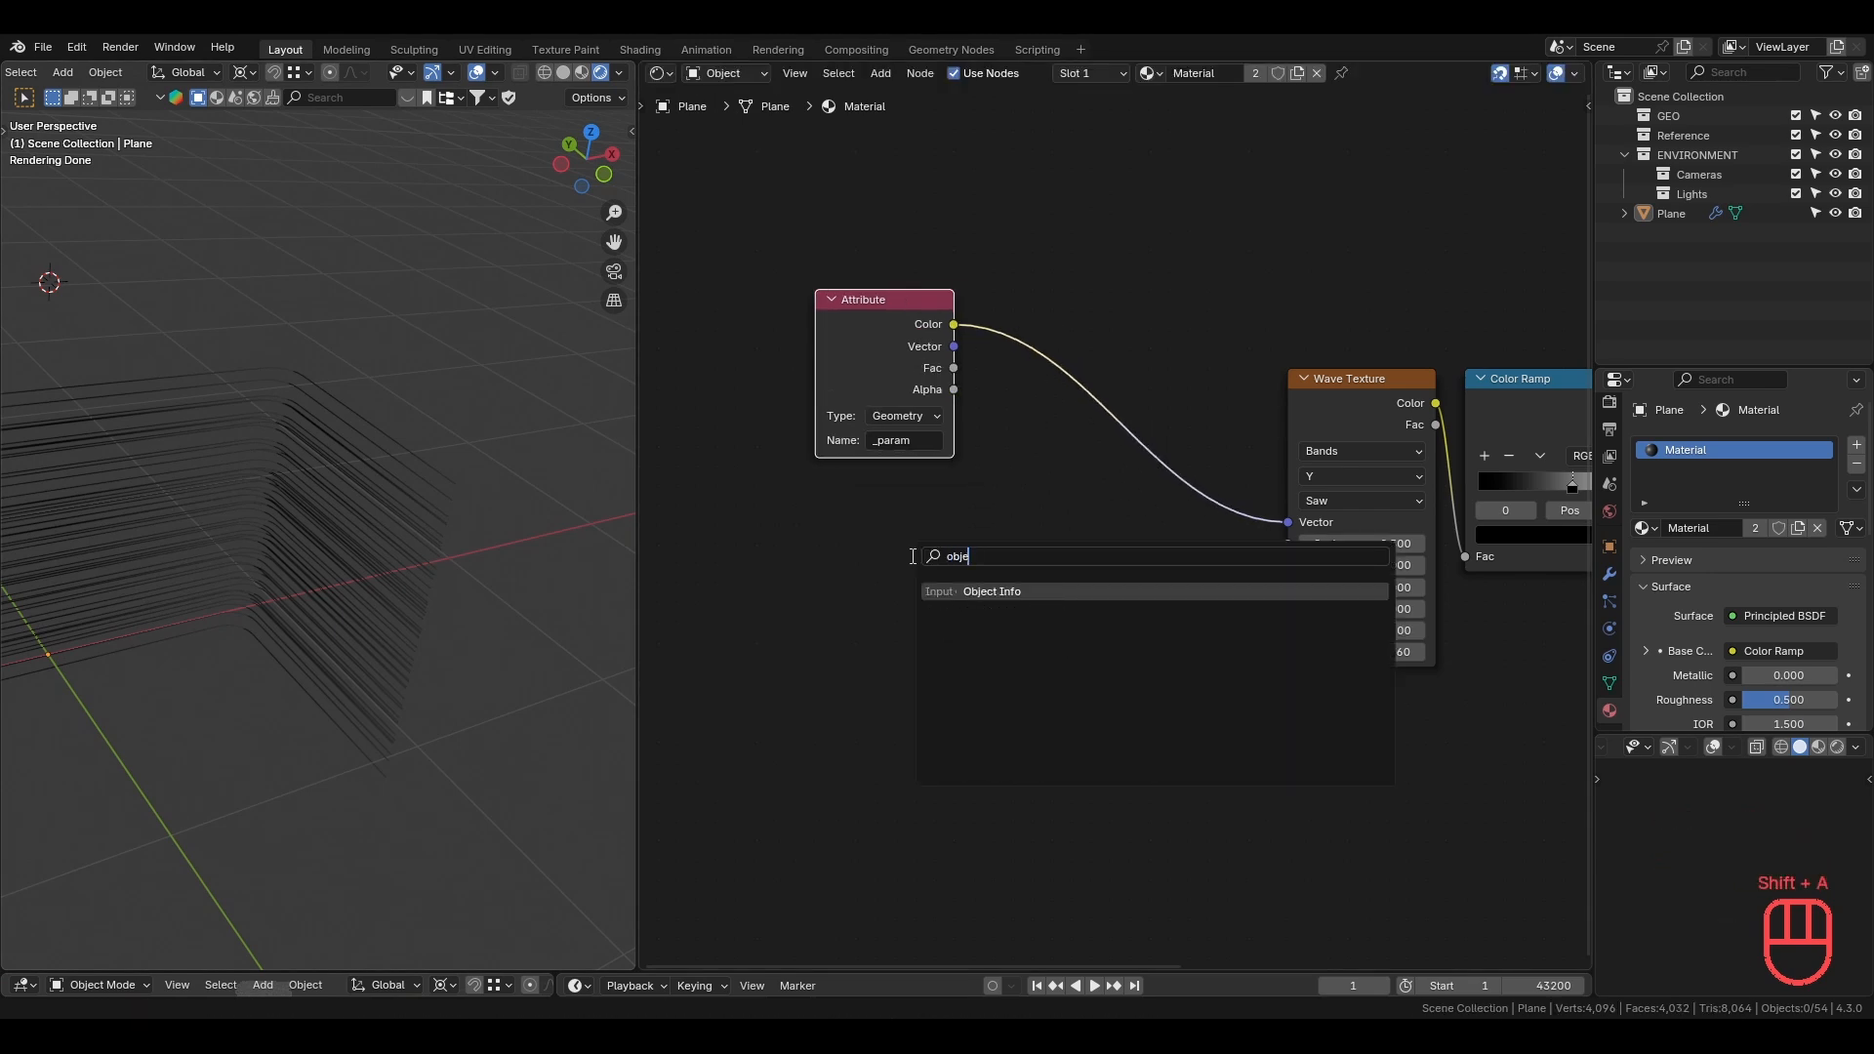
key(Return)
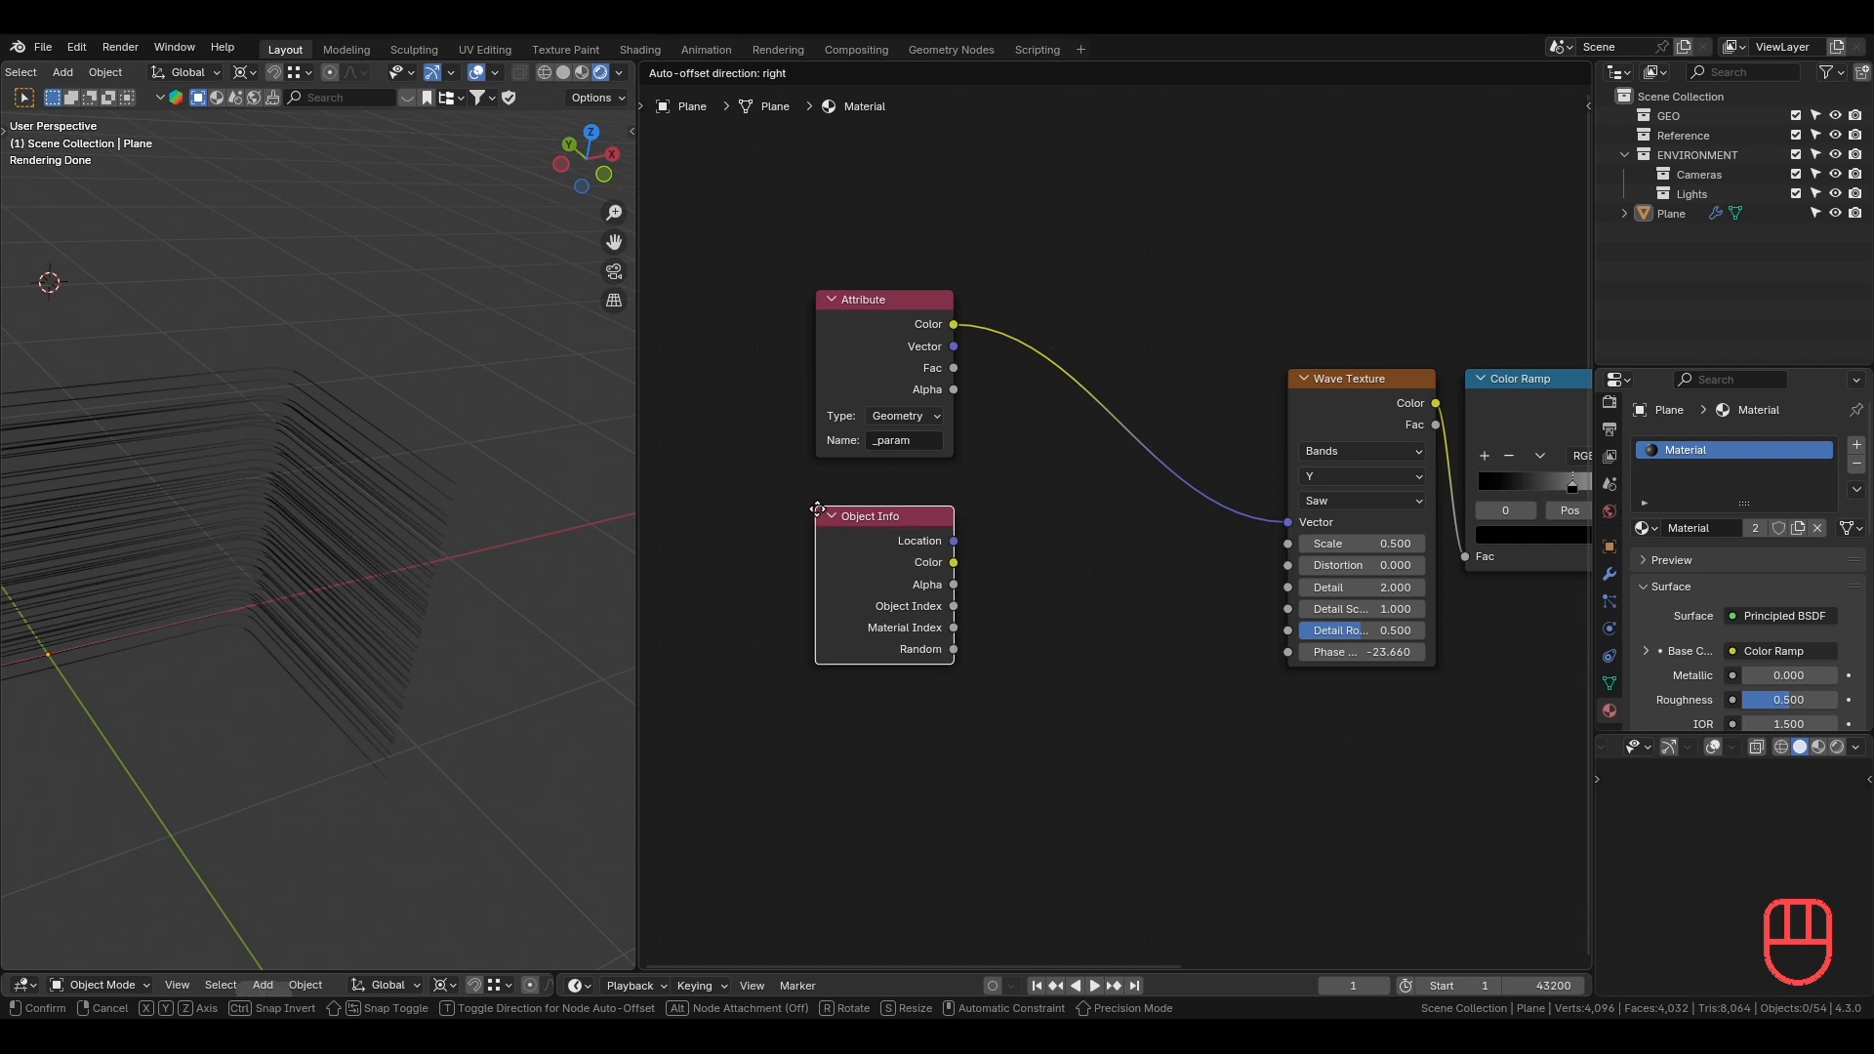
click(819, 464)
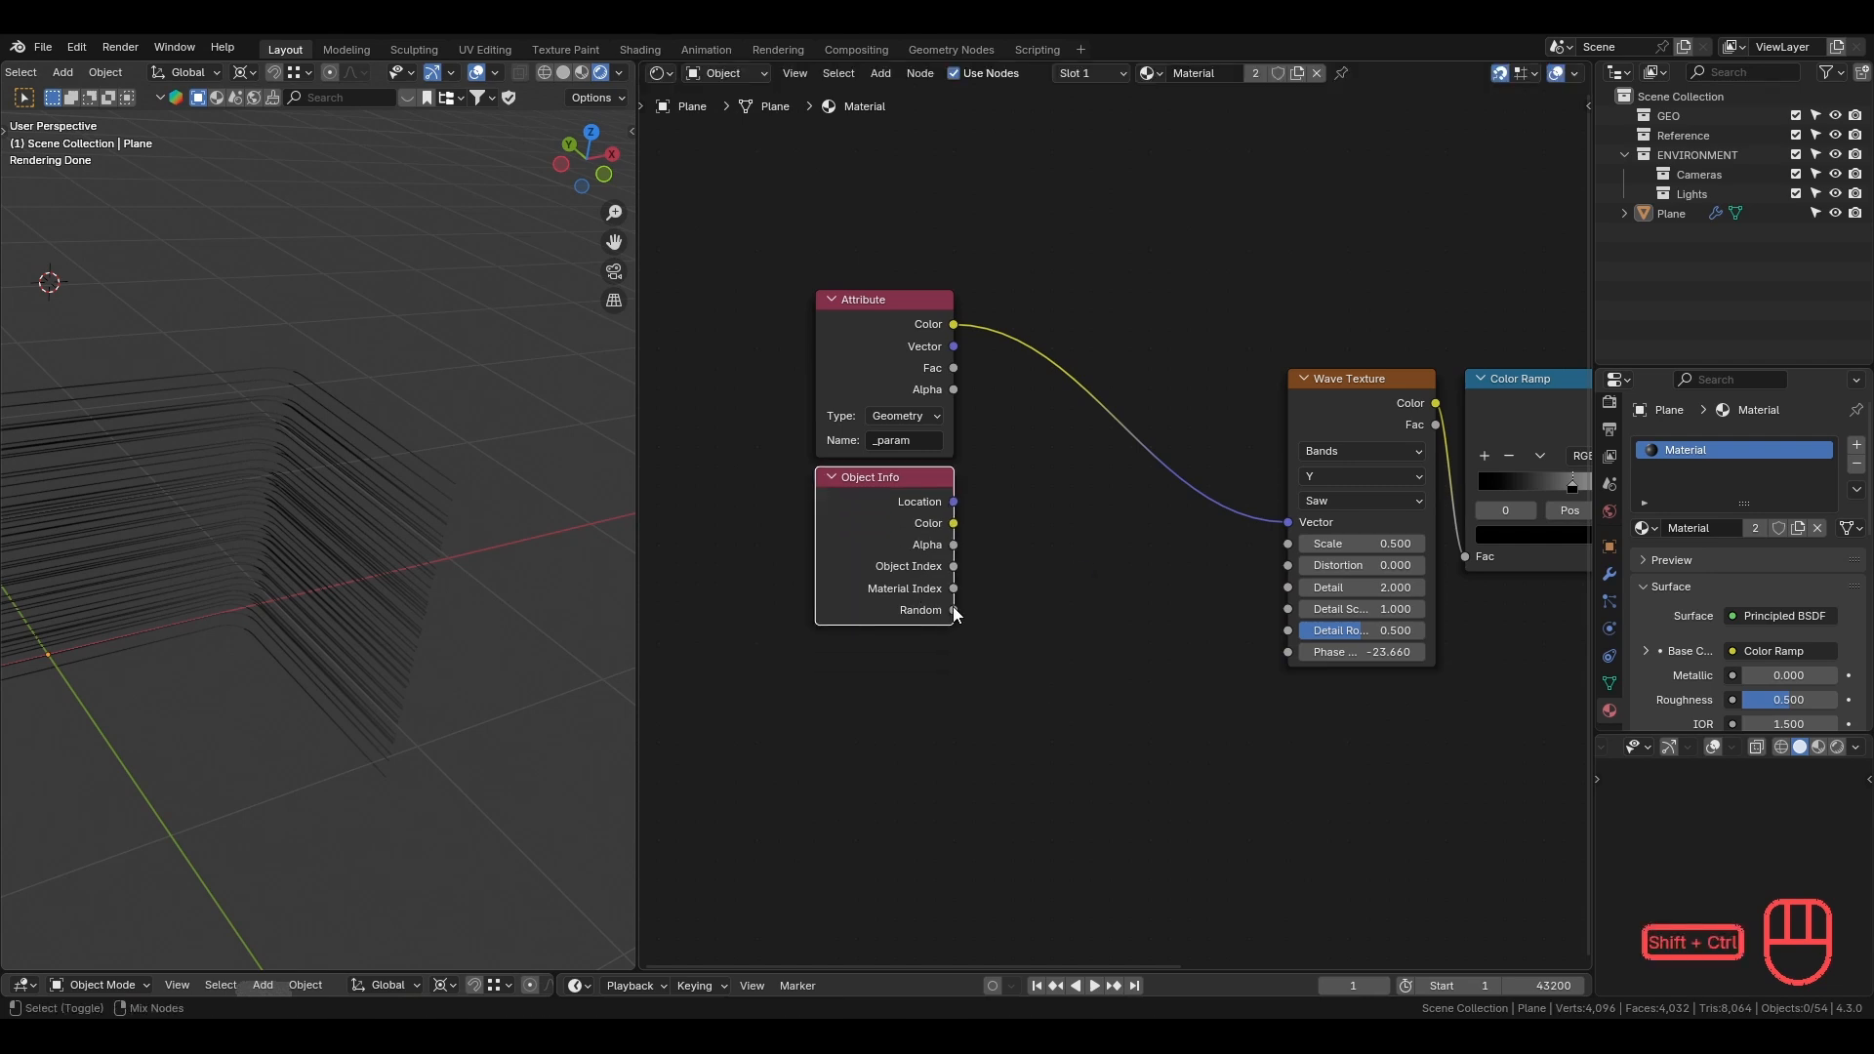
Preview the Object Info's Random output and insert a Math node set to Multiply on that link.
ctrl+shift+click(952, 606)
shift+middle_drag(527, 547, 309, 506)
scroll(322, 518, up, 2)
key(shift+a)
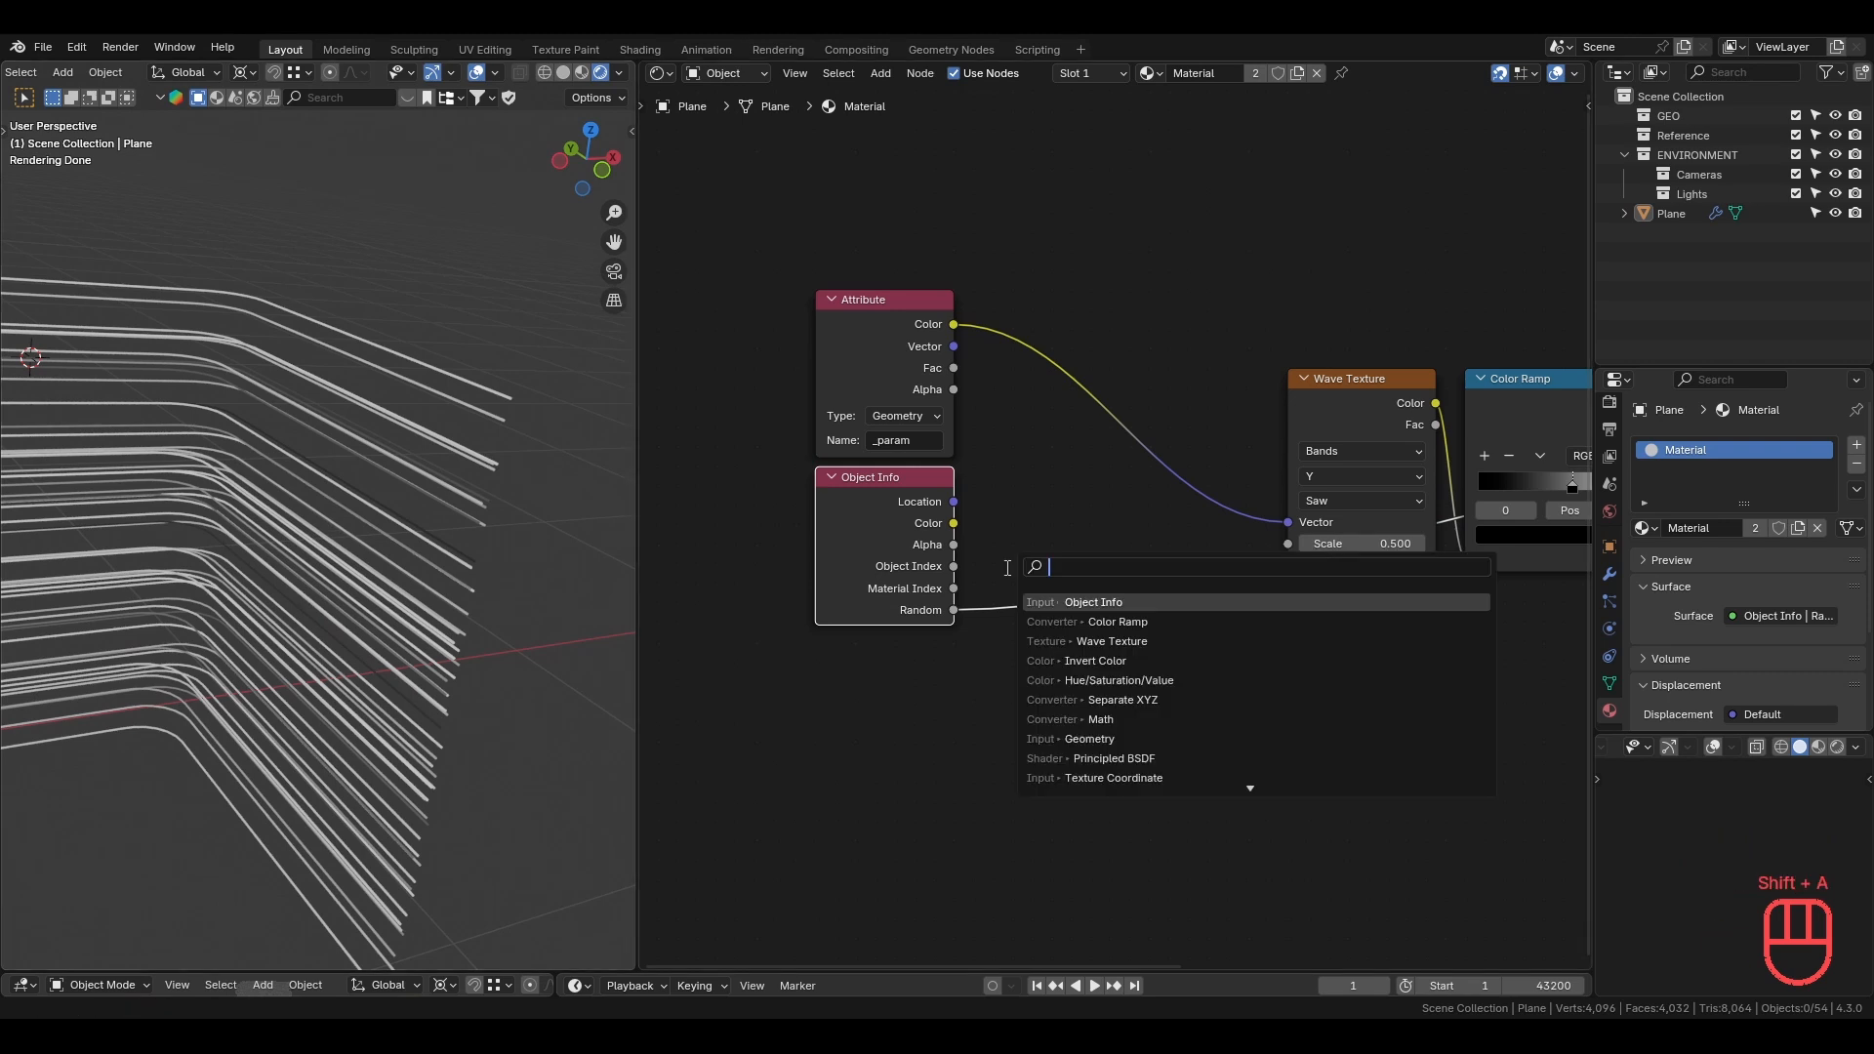
text(add)
key(Return)
click(1011, 574)
click(1081, 625)
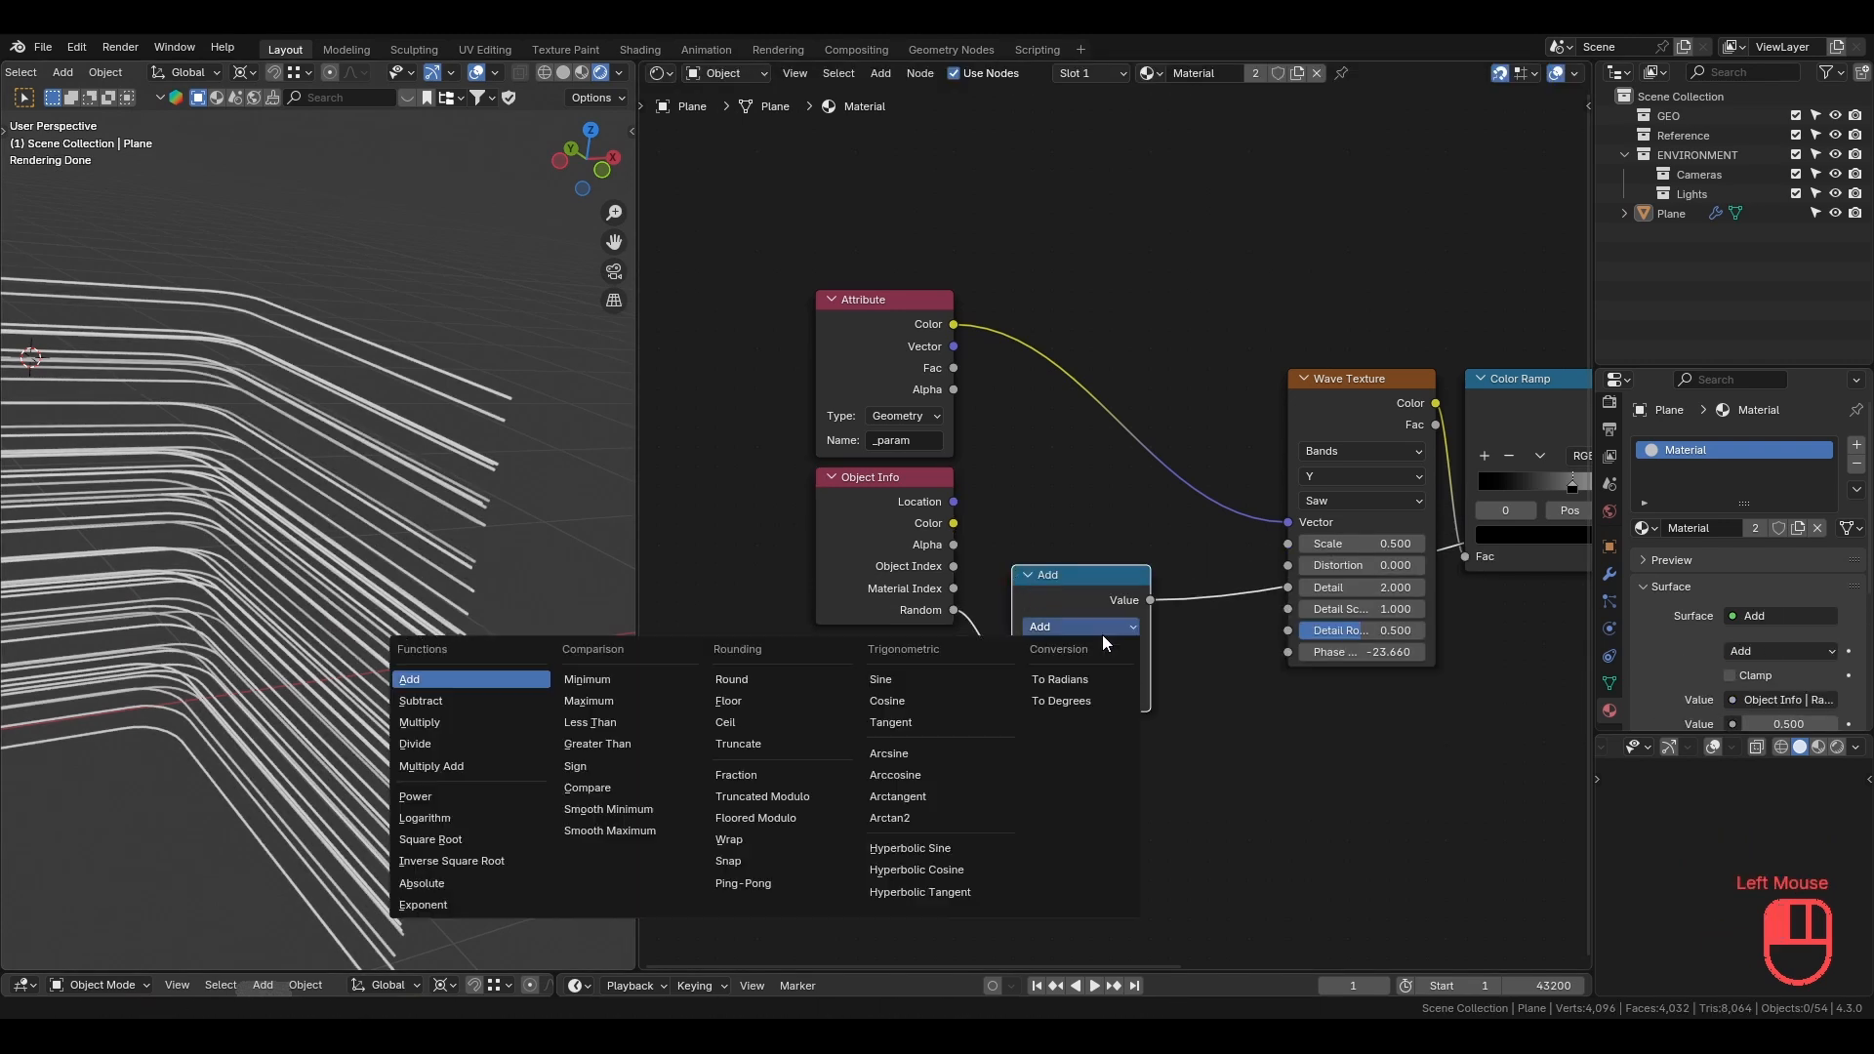
click(458, 726)
Connect the Multiply node's output to the Wave Texture's Phase Offset and preview the Color Ramp's output on the curves.
drag(1150, 599, 1228, 596)
drag(1289, 650, 1288, 650)
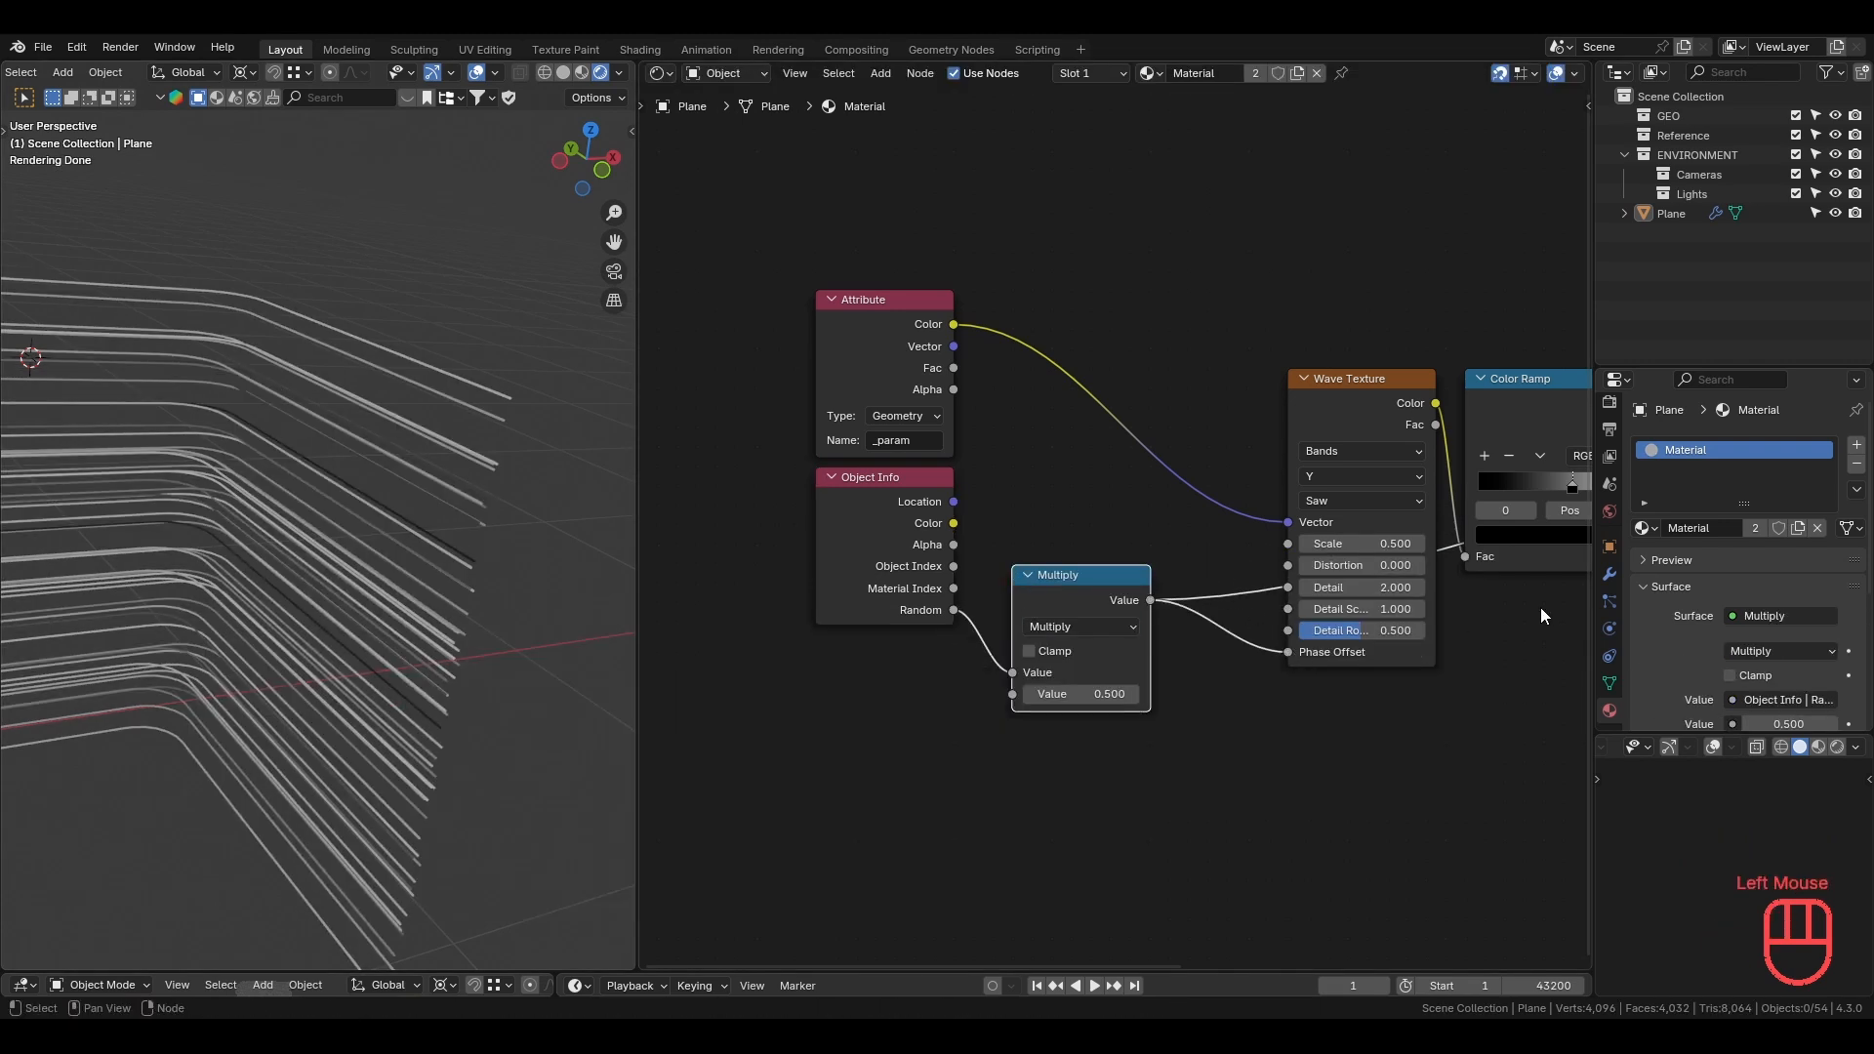
middle_drag(1540, 607, 1187, 584)
ctrl+shift+click(1257, 388)
ctrl+shift+click(1258, 388)
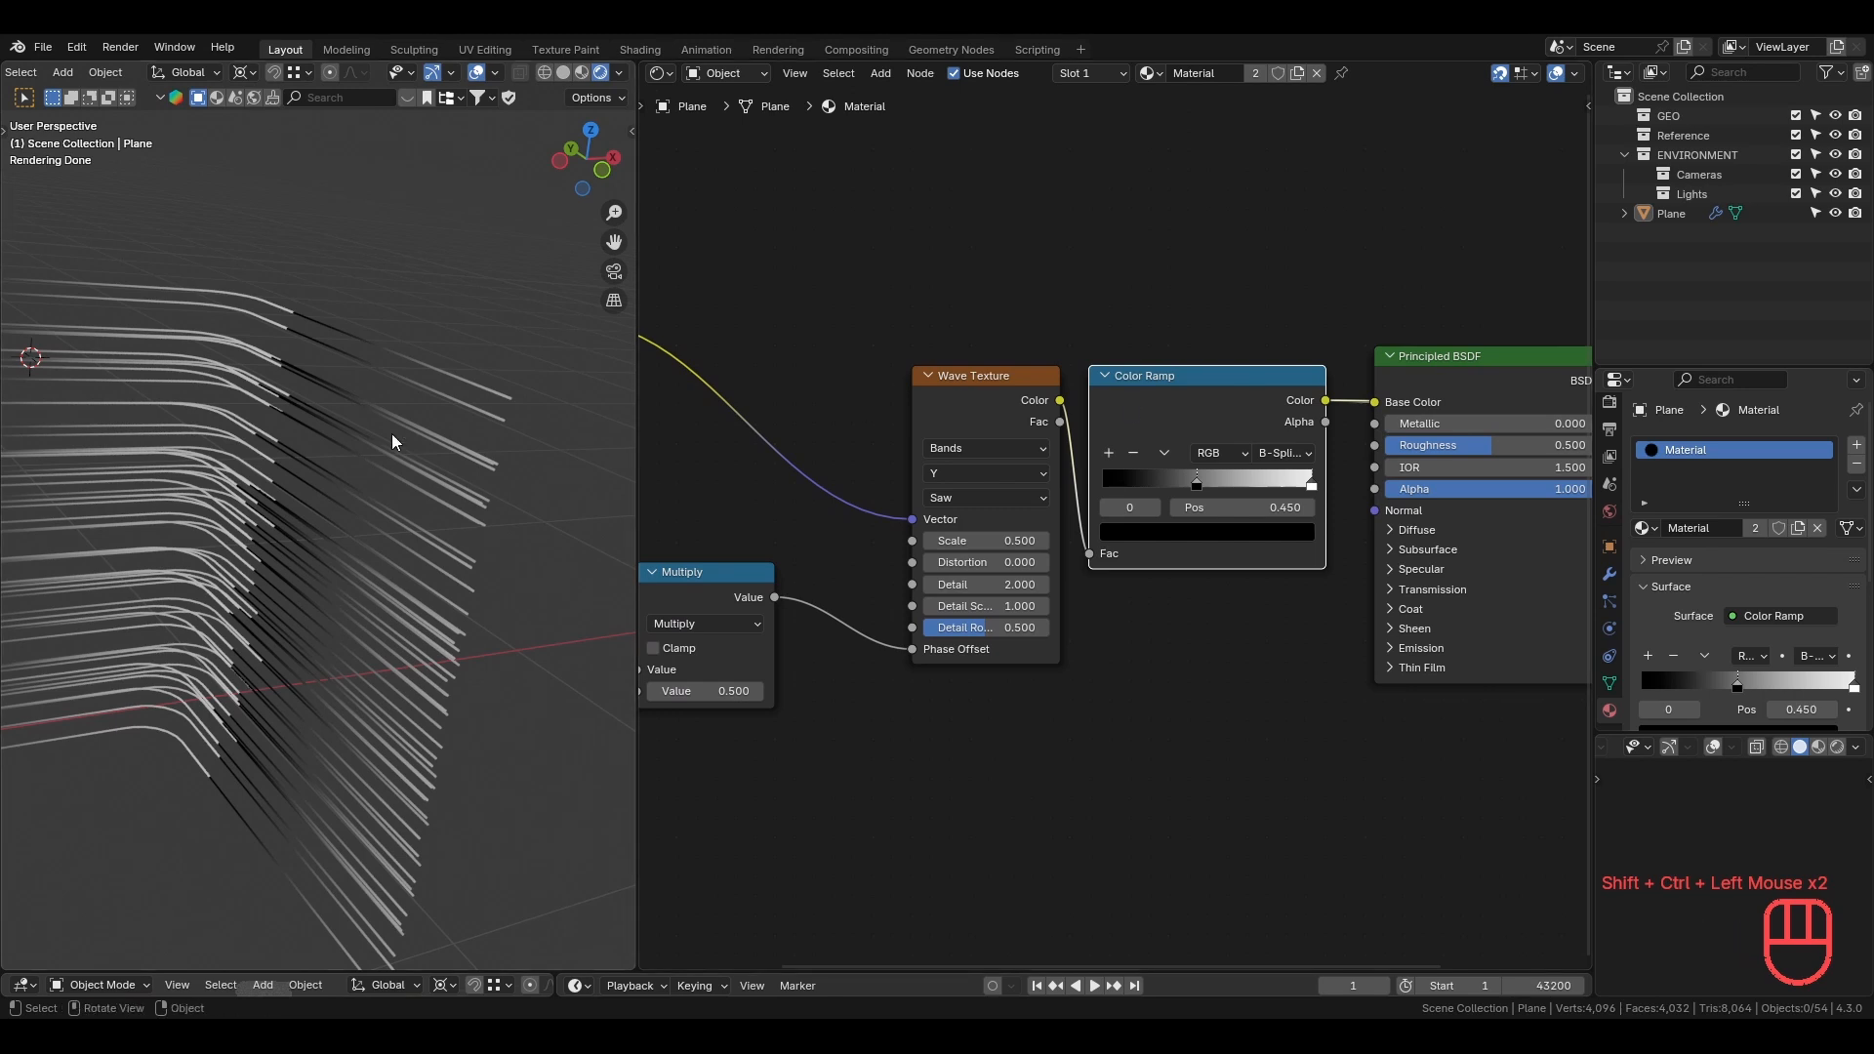
Set the Multiply node's value to 2.610 to spread the random phase offset across the curves.
shift+middle_drag(178, 461, 260, 583)
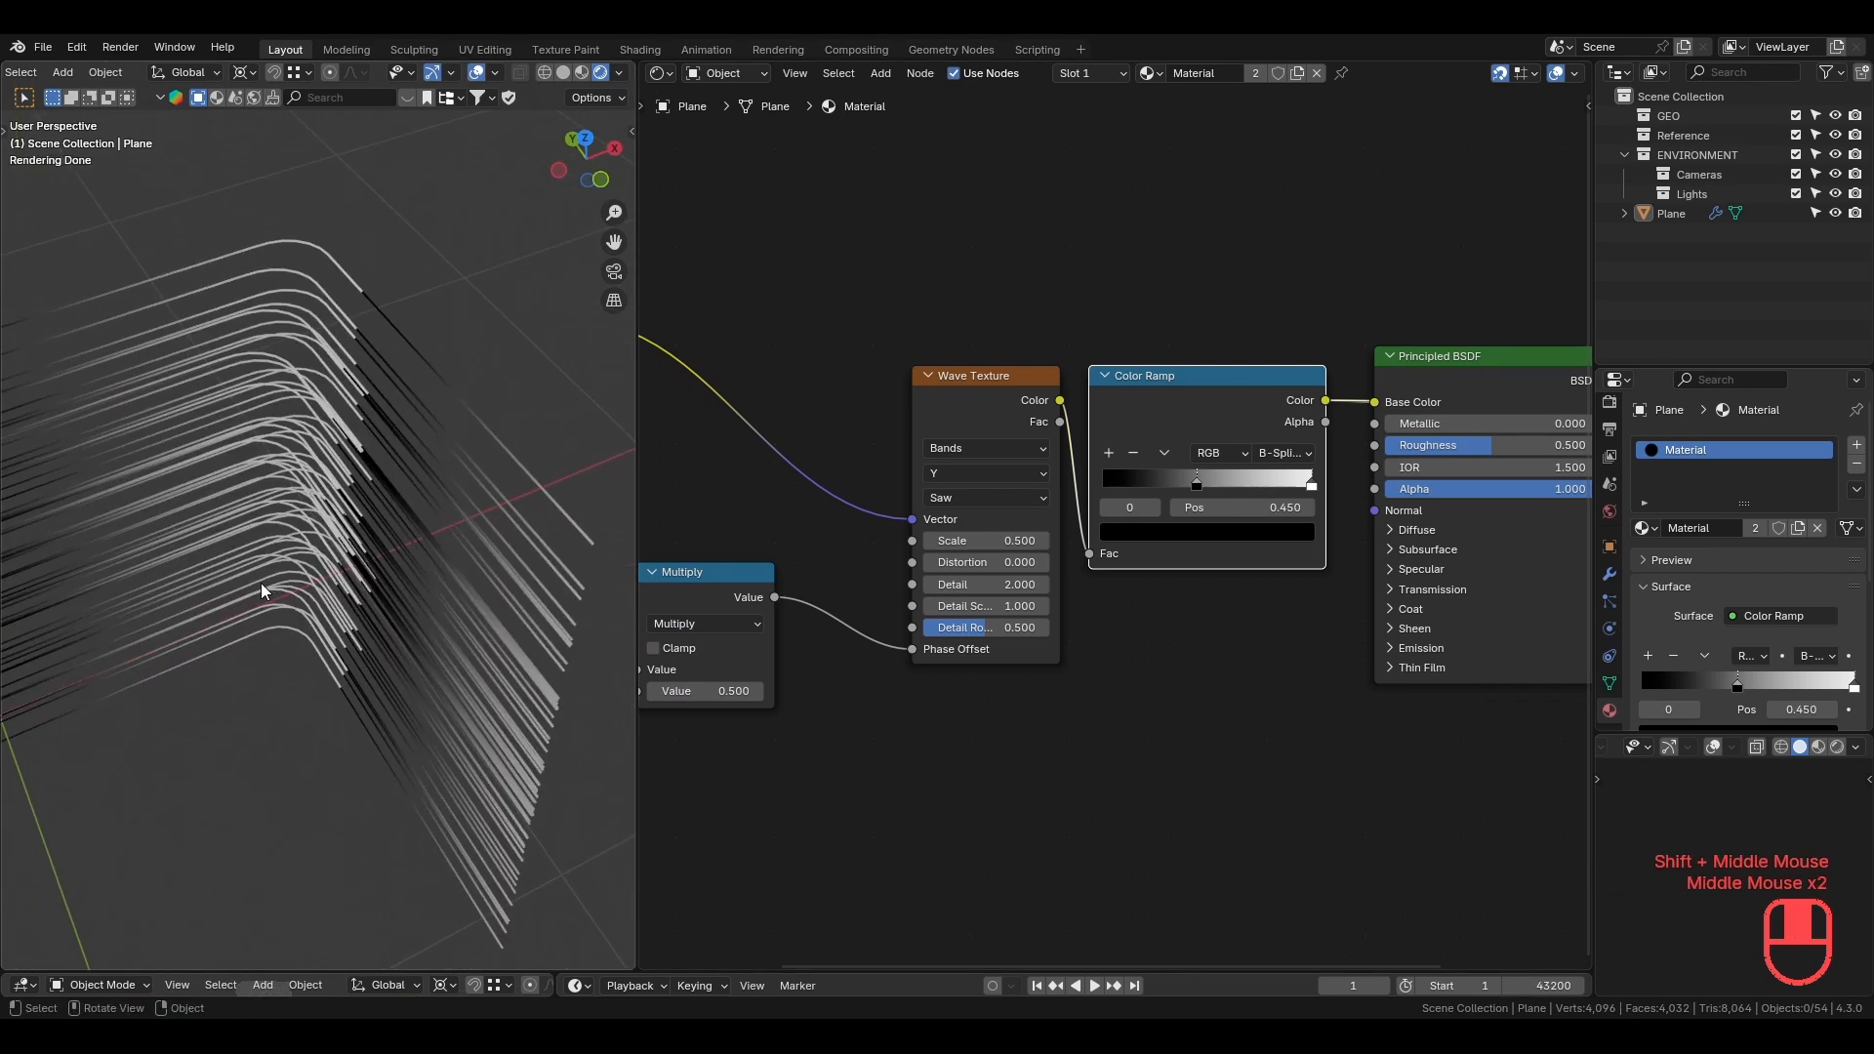
key(KP_7)
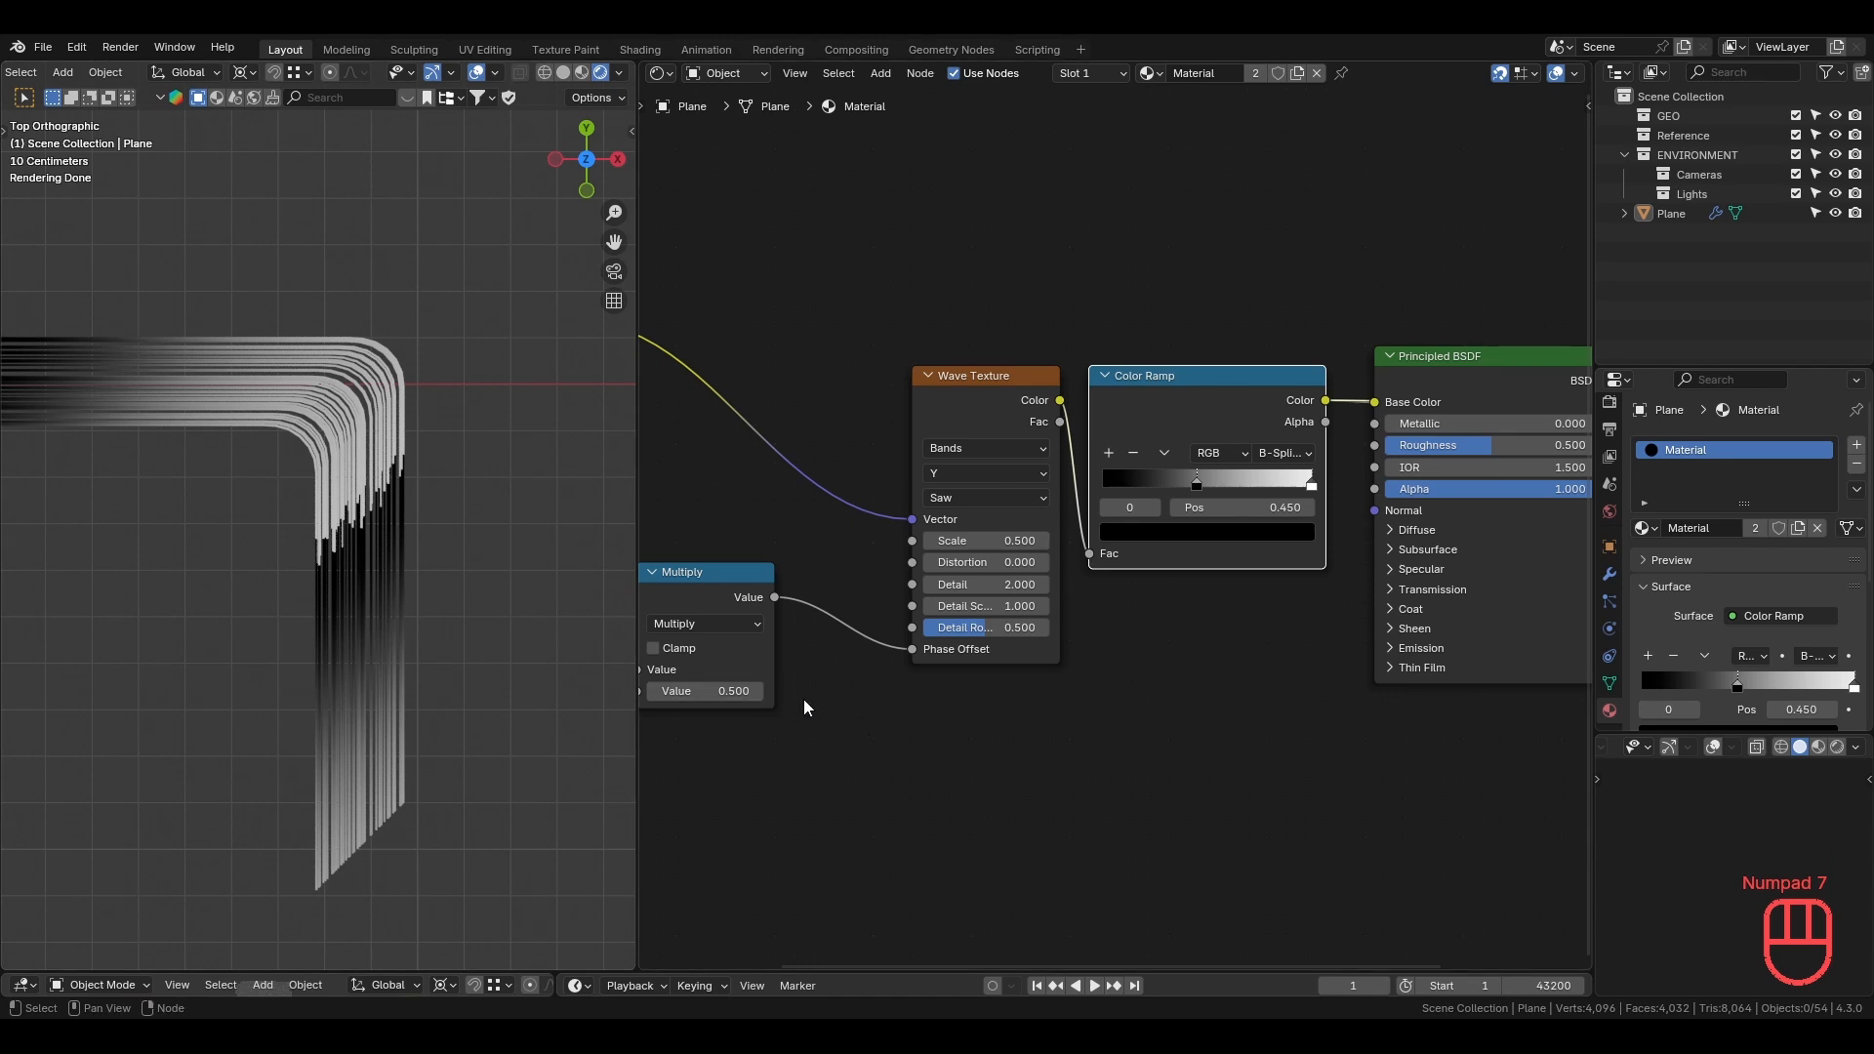
shift+middle_drag(808, 707, 1178, 630)
shift+drag(1075, 615, 1303, 615)
middle_drag(419, 635, 307, 584)
Temporarily mute the Object Info and Multiply nodes to compare the pattern without random offsets, and unmute them again.
click(910, 444)
key(m)
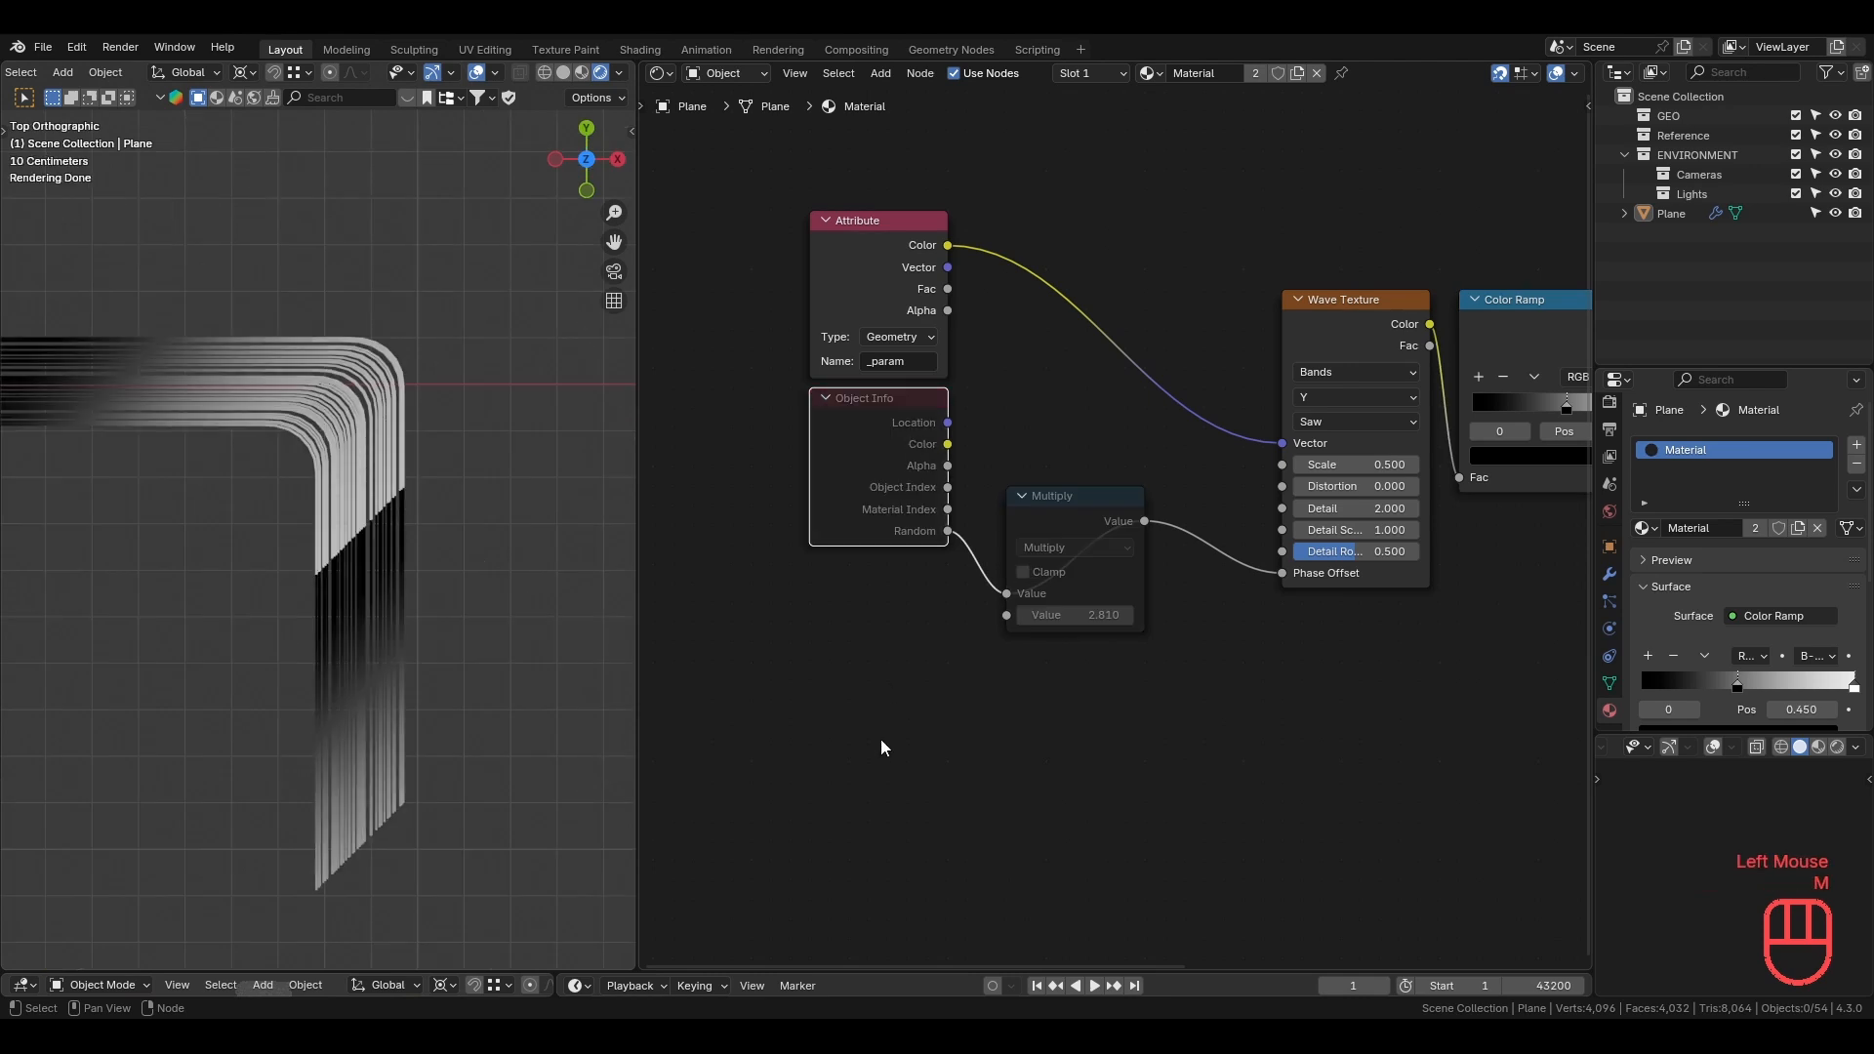
drag(880, 745, 1114, 484)
key(m)
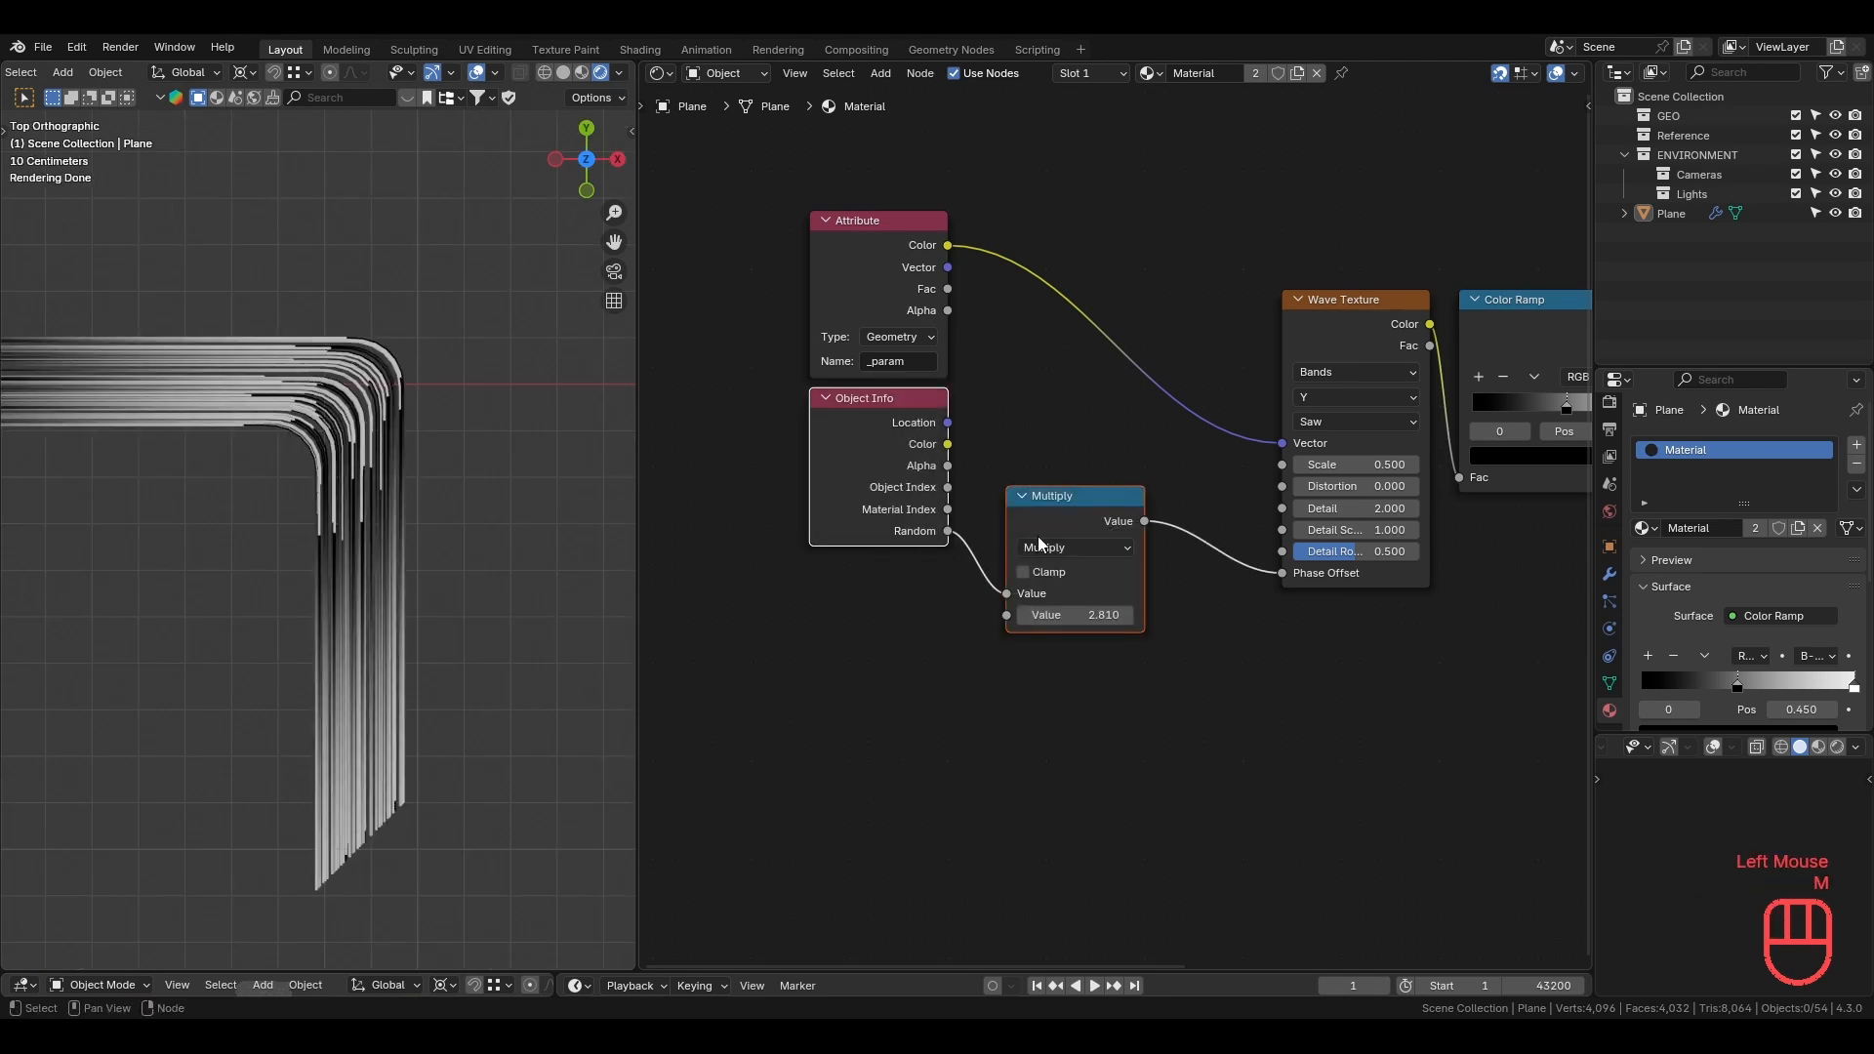
Insert a Math node set to Subtract between the Multiply node and the Wave Texture's Phase Offset.
middle_drag(429, 688, 459, 625)
key(shift+a)
text(math)
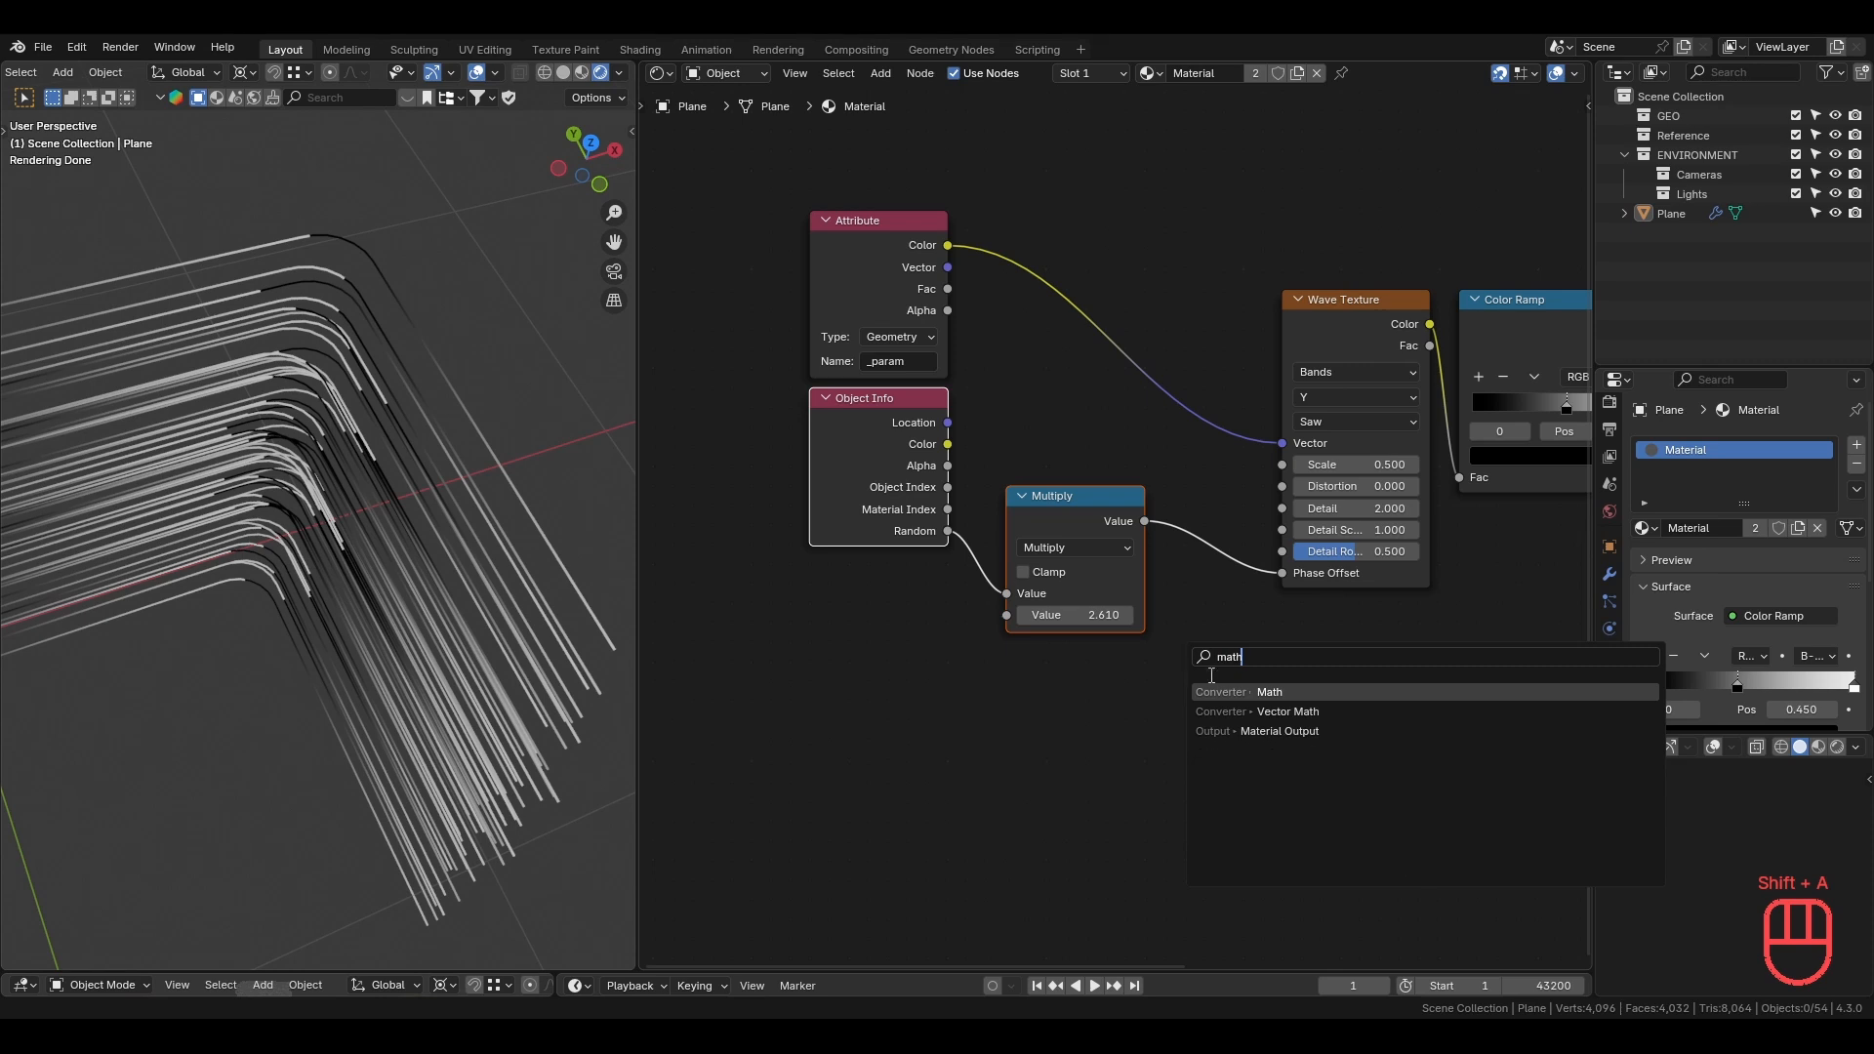
key(Return)
click(1167, 516)
click(1256, 566)
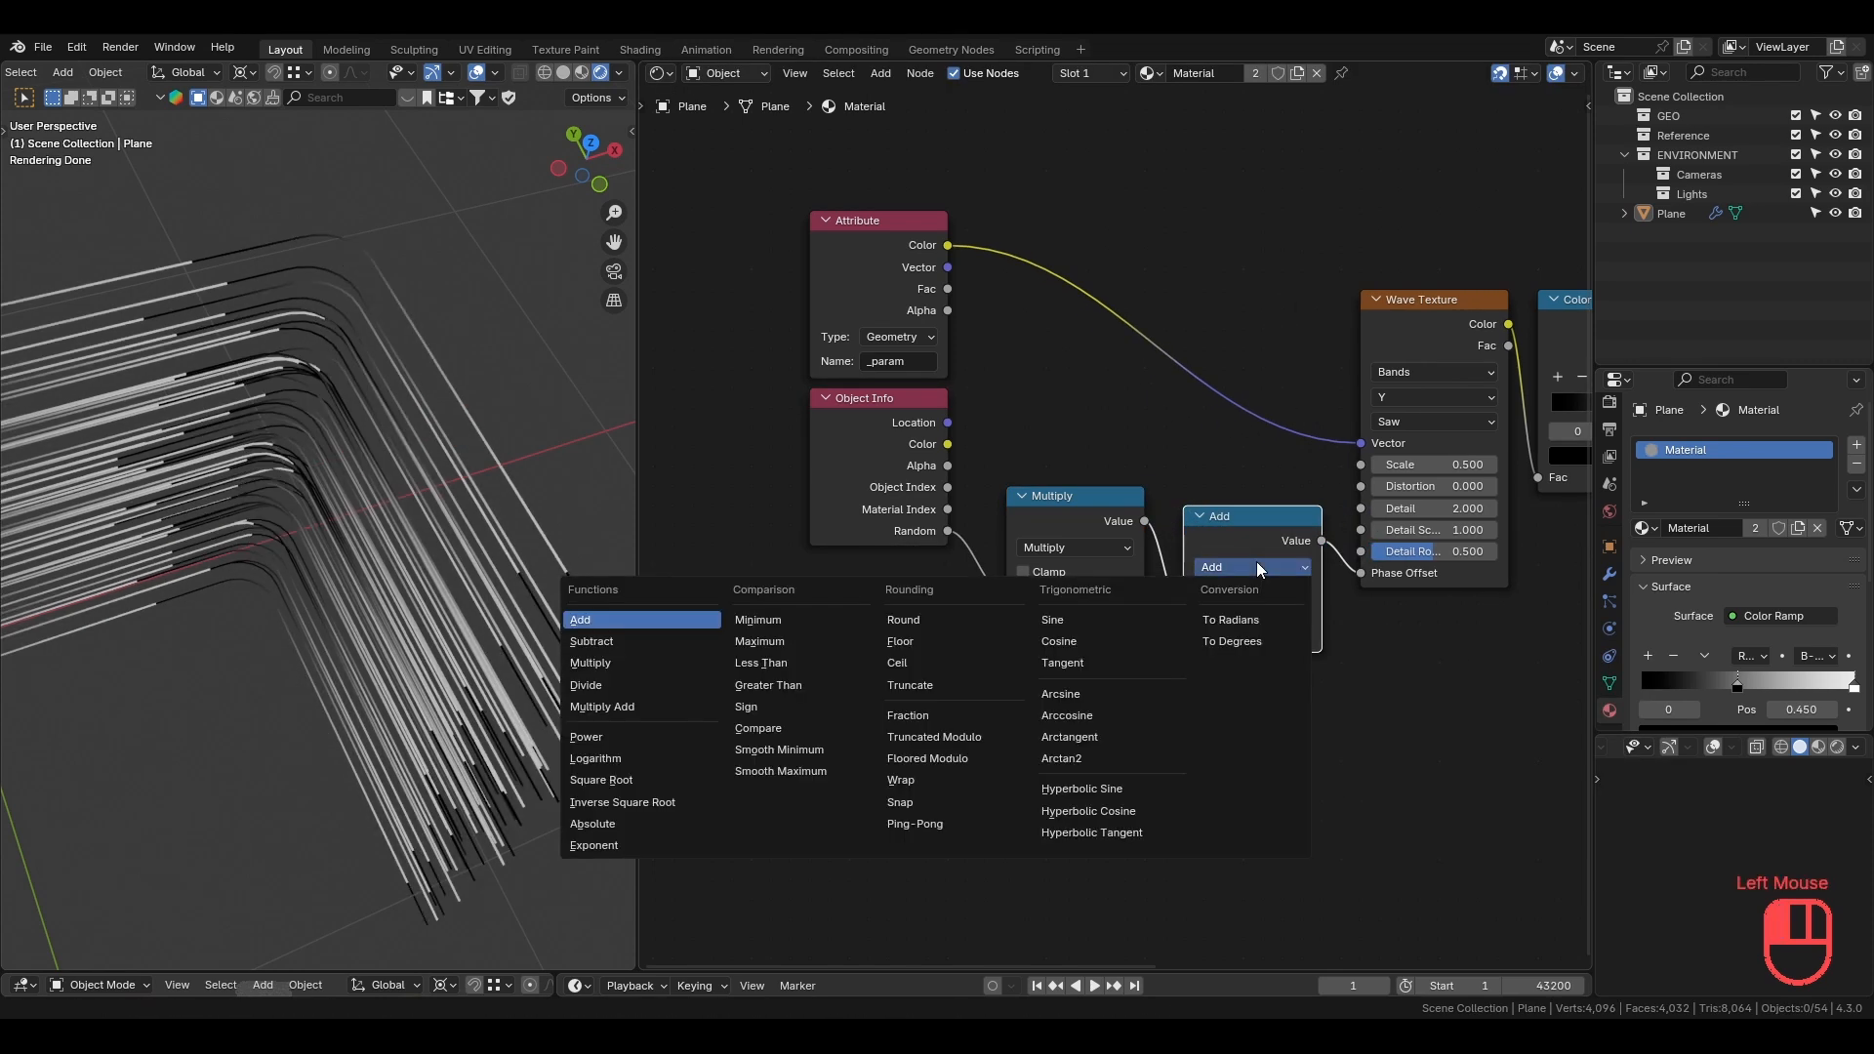
click(688, 641)
Vary the Subtract node's second value, ending at 31.000, to test the movement of the streaks.
click(1253, 635)
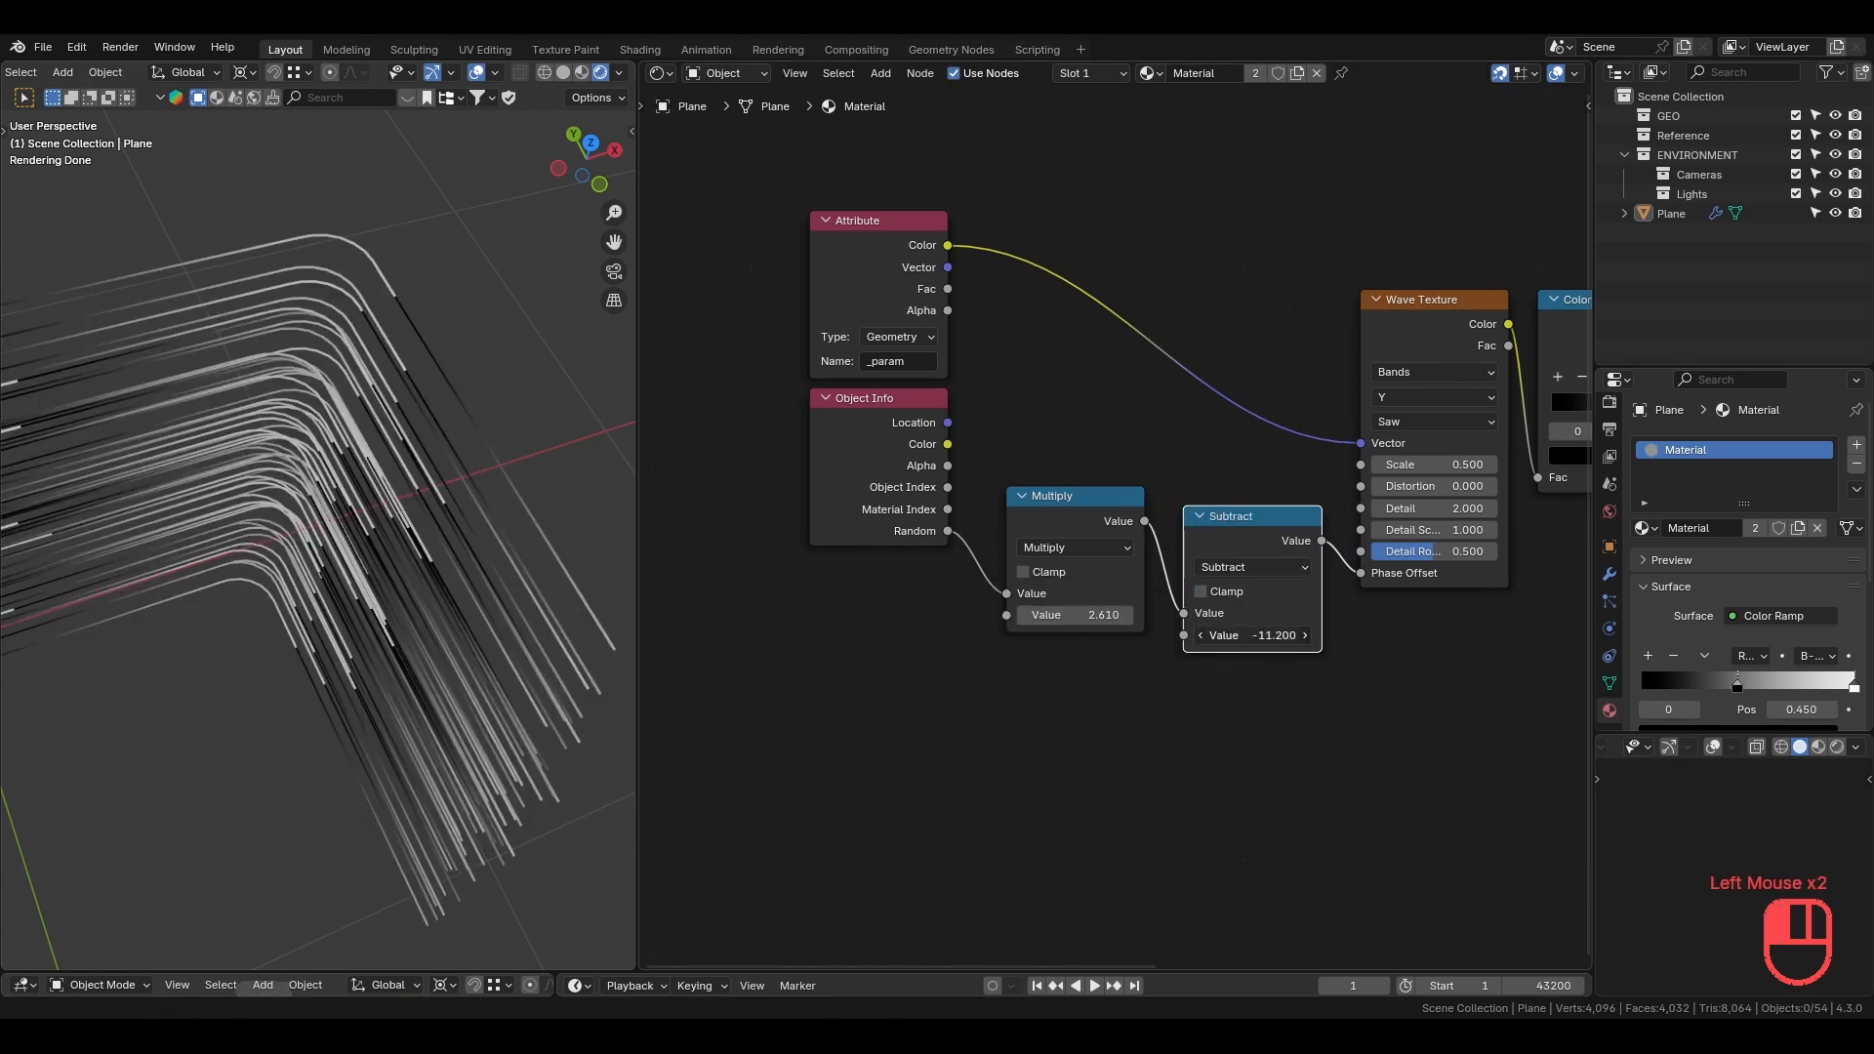
drag(1252, 636, 1435, 635)
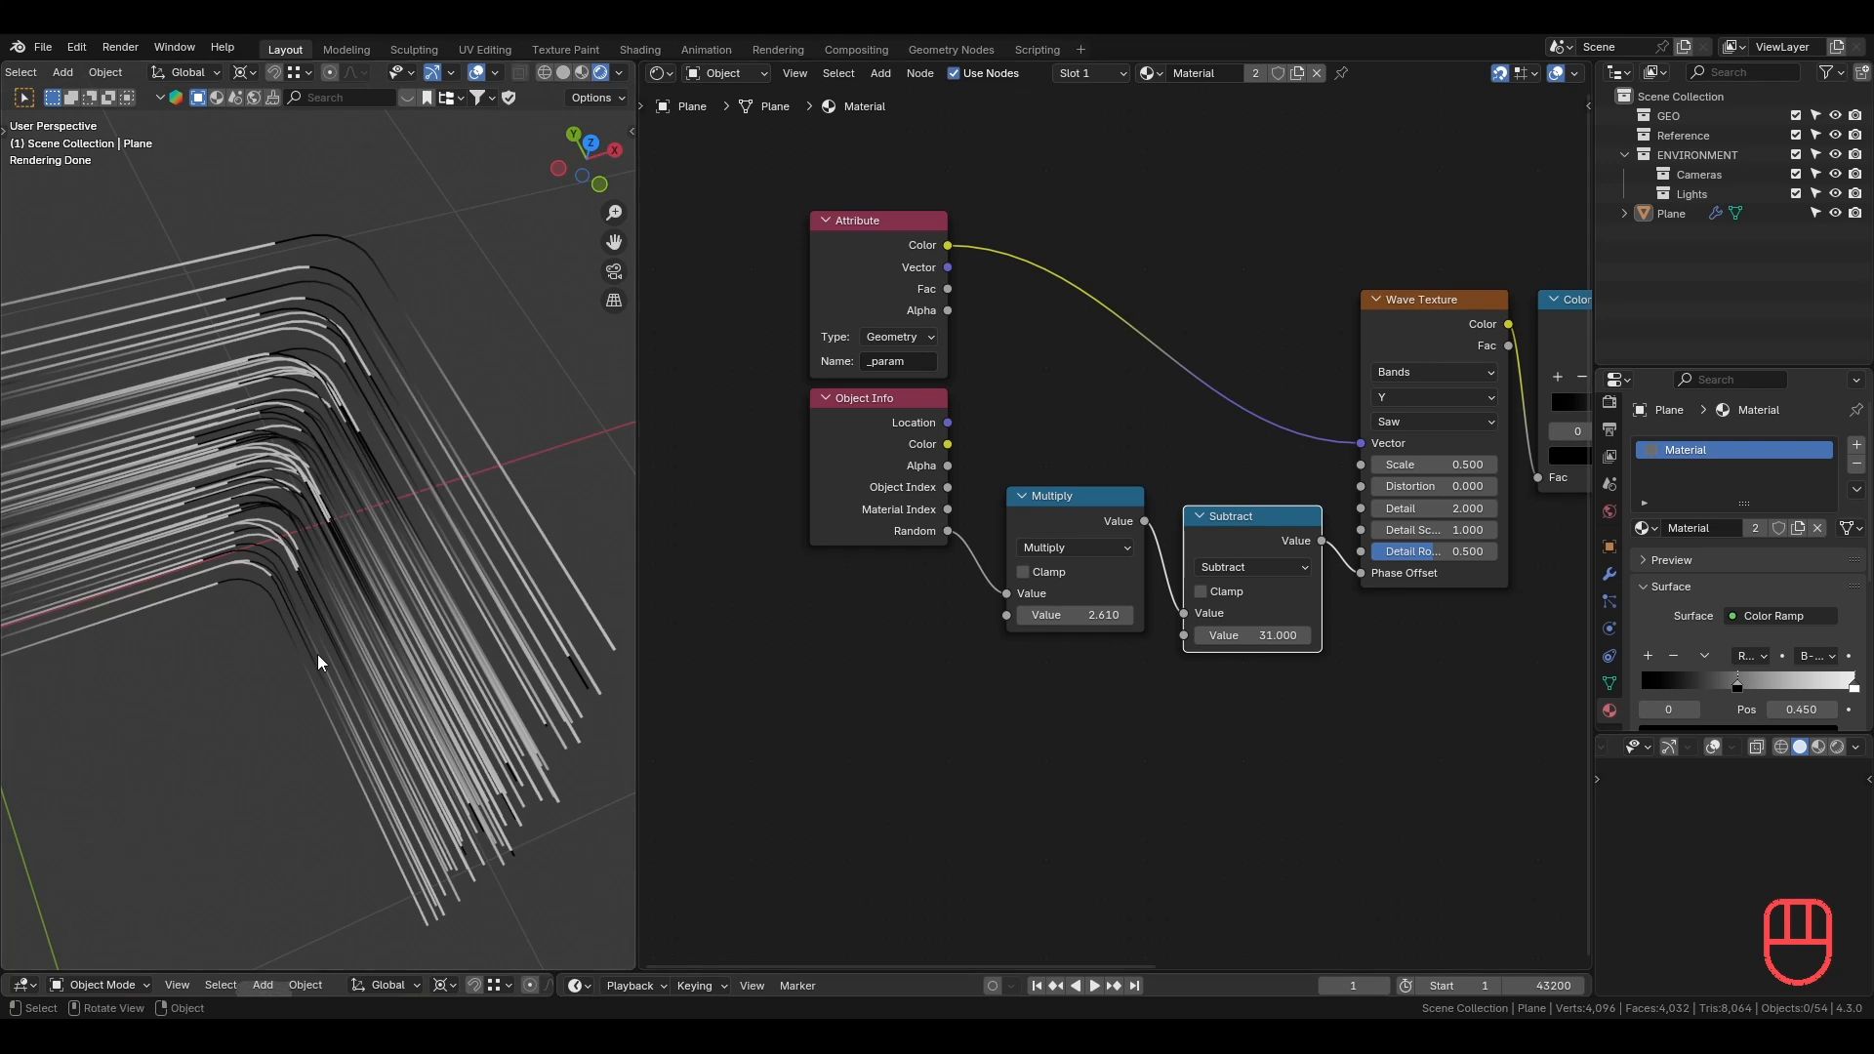
middle_drag(318, 654, 343, 595)
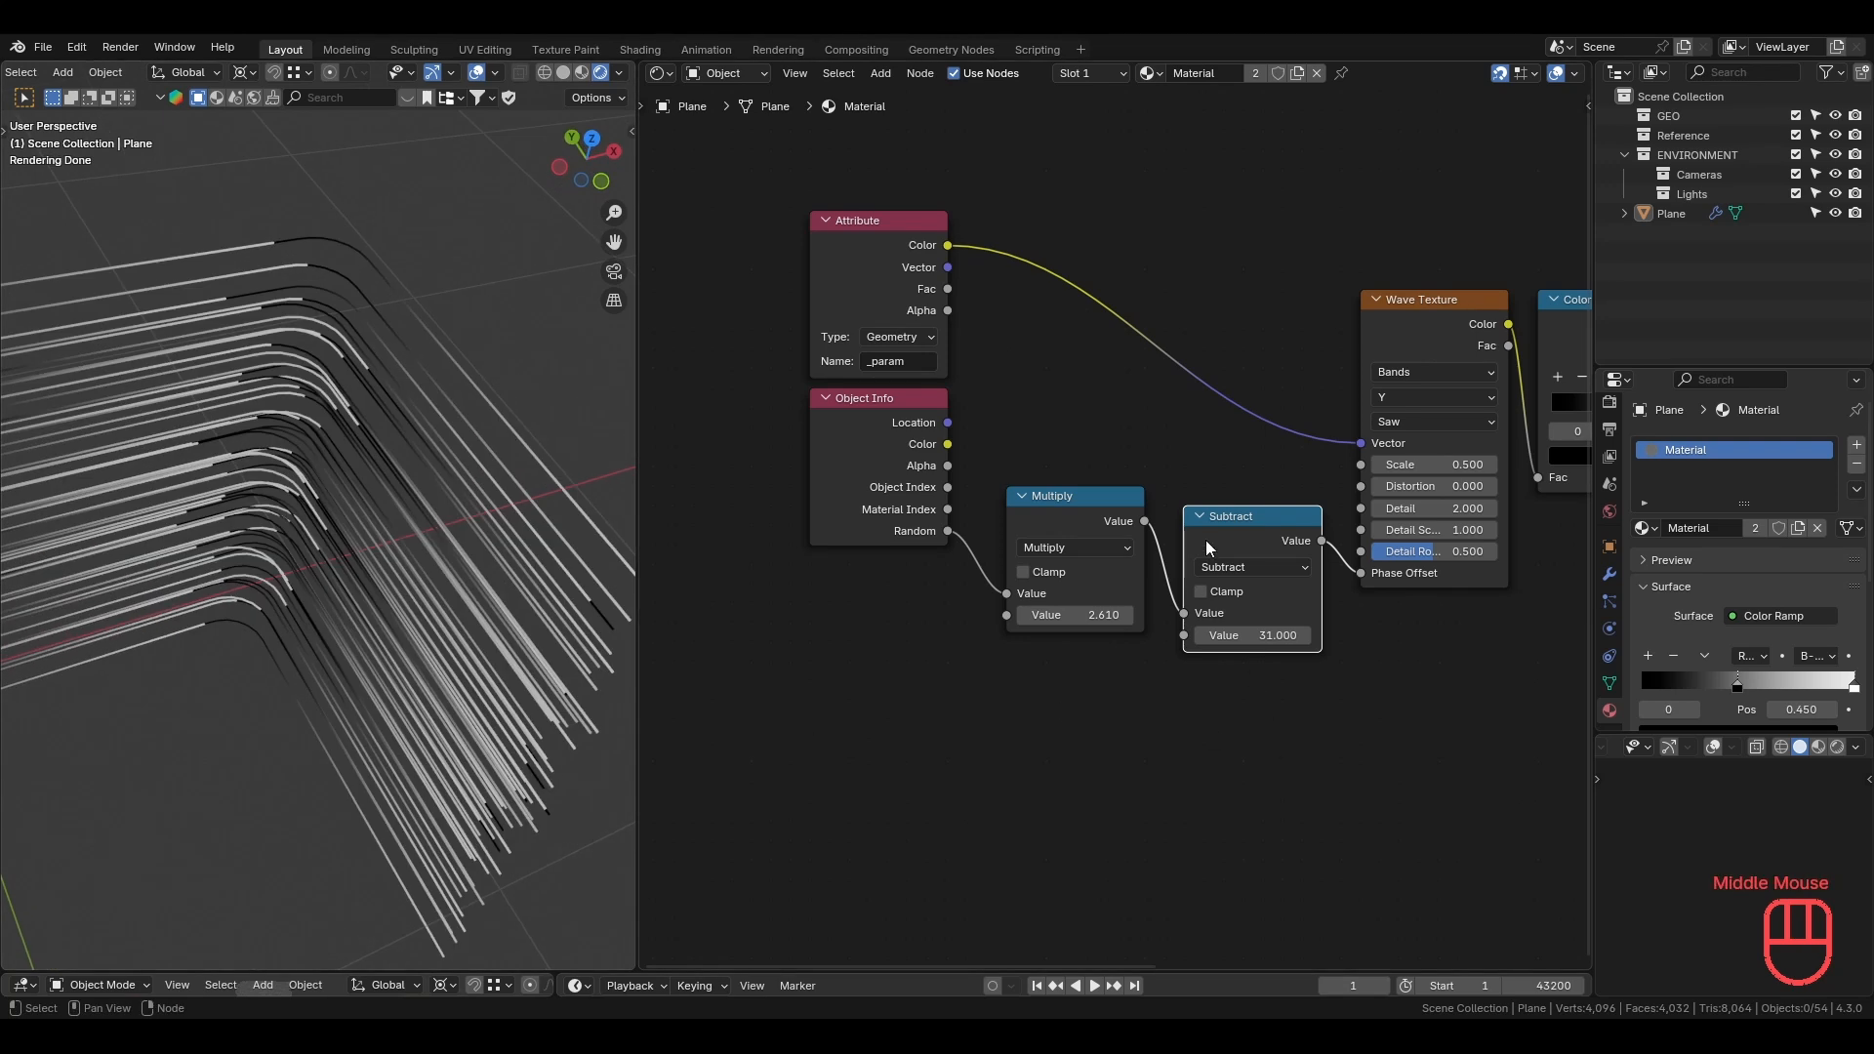
Align Subtract beside Multiply, duplicate Multiply below with its Random link kept, and connect the copy to Subtract's second value.
drag(1204, 541, 1185, 520)
click(1051, 512)
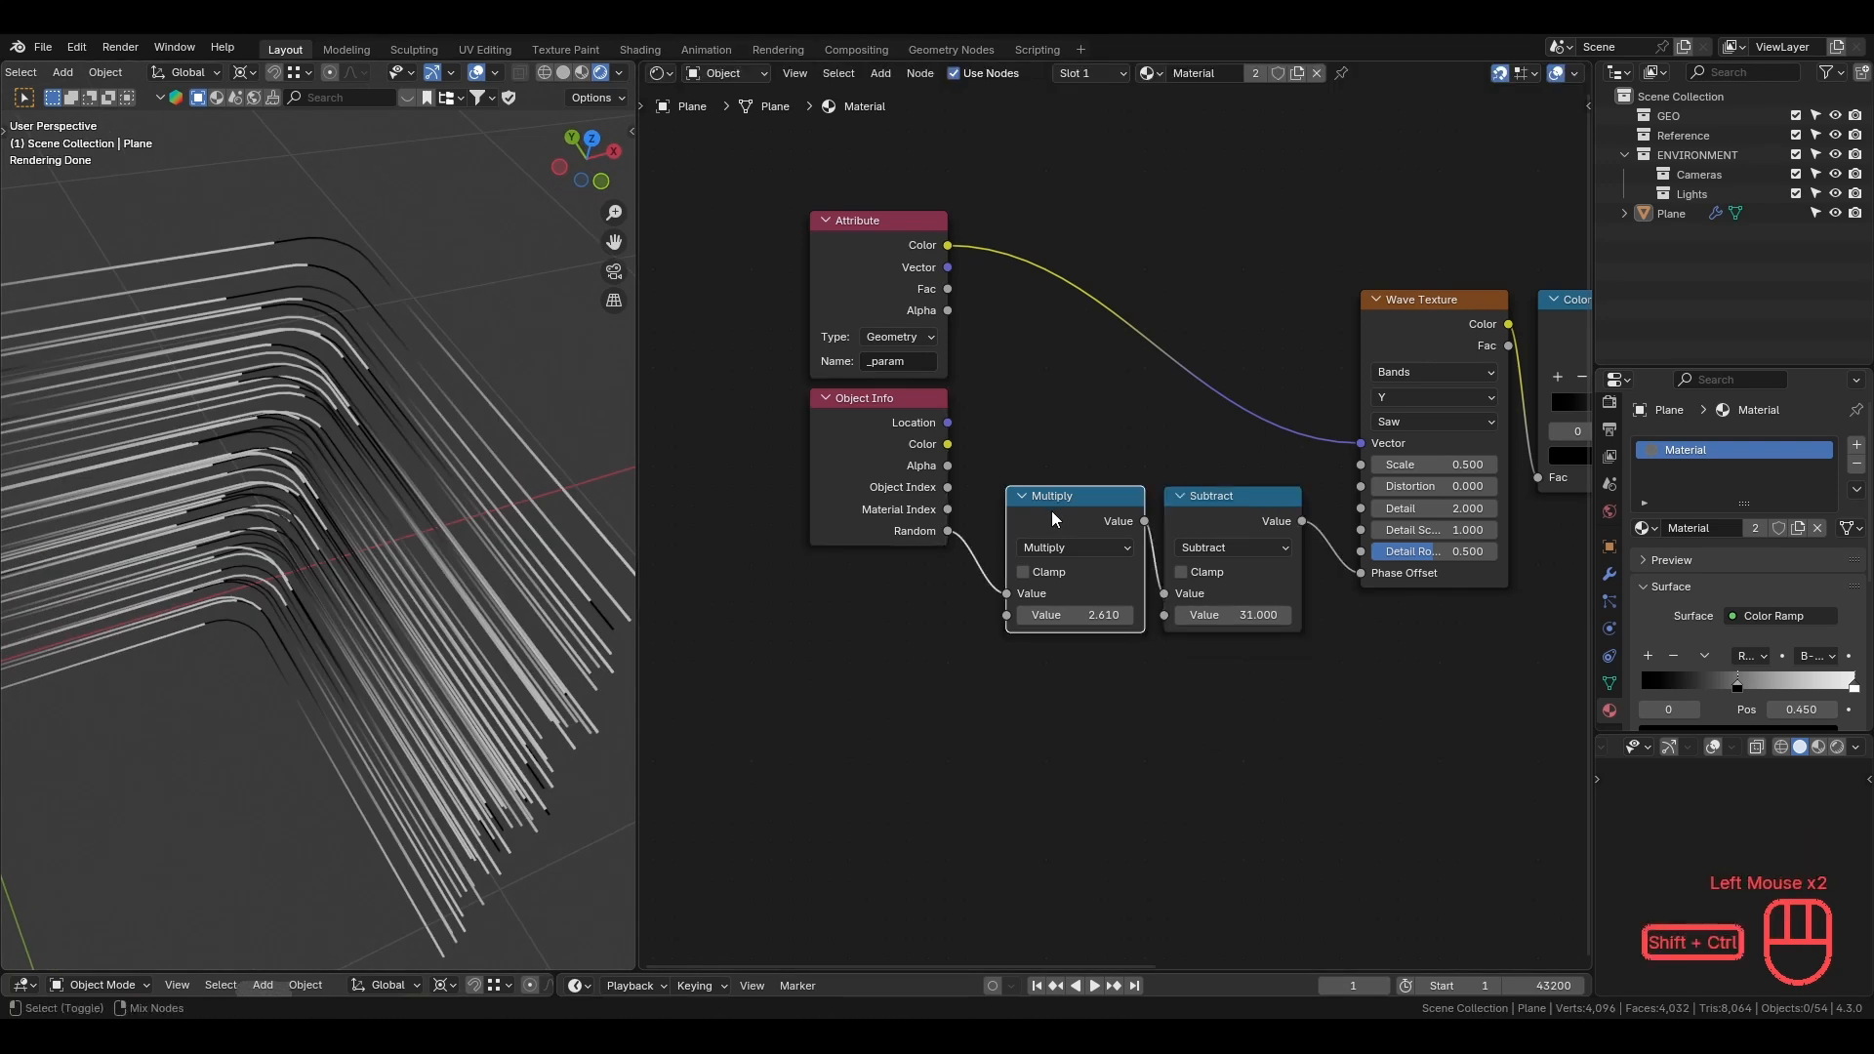
key(ctrl+shift+d)
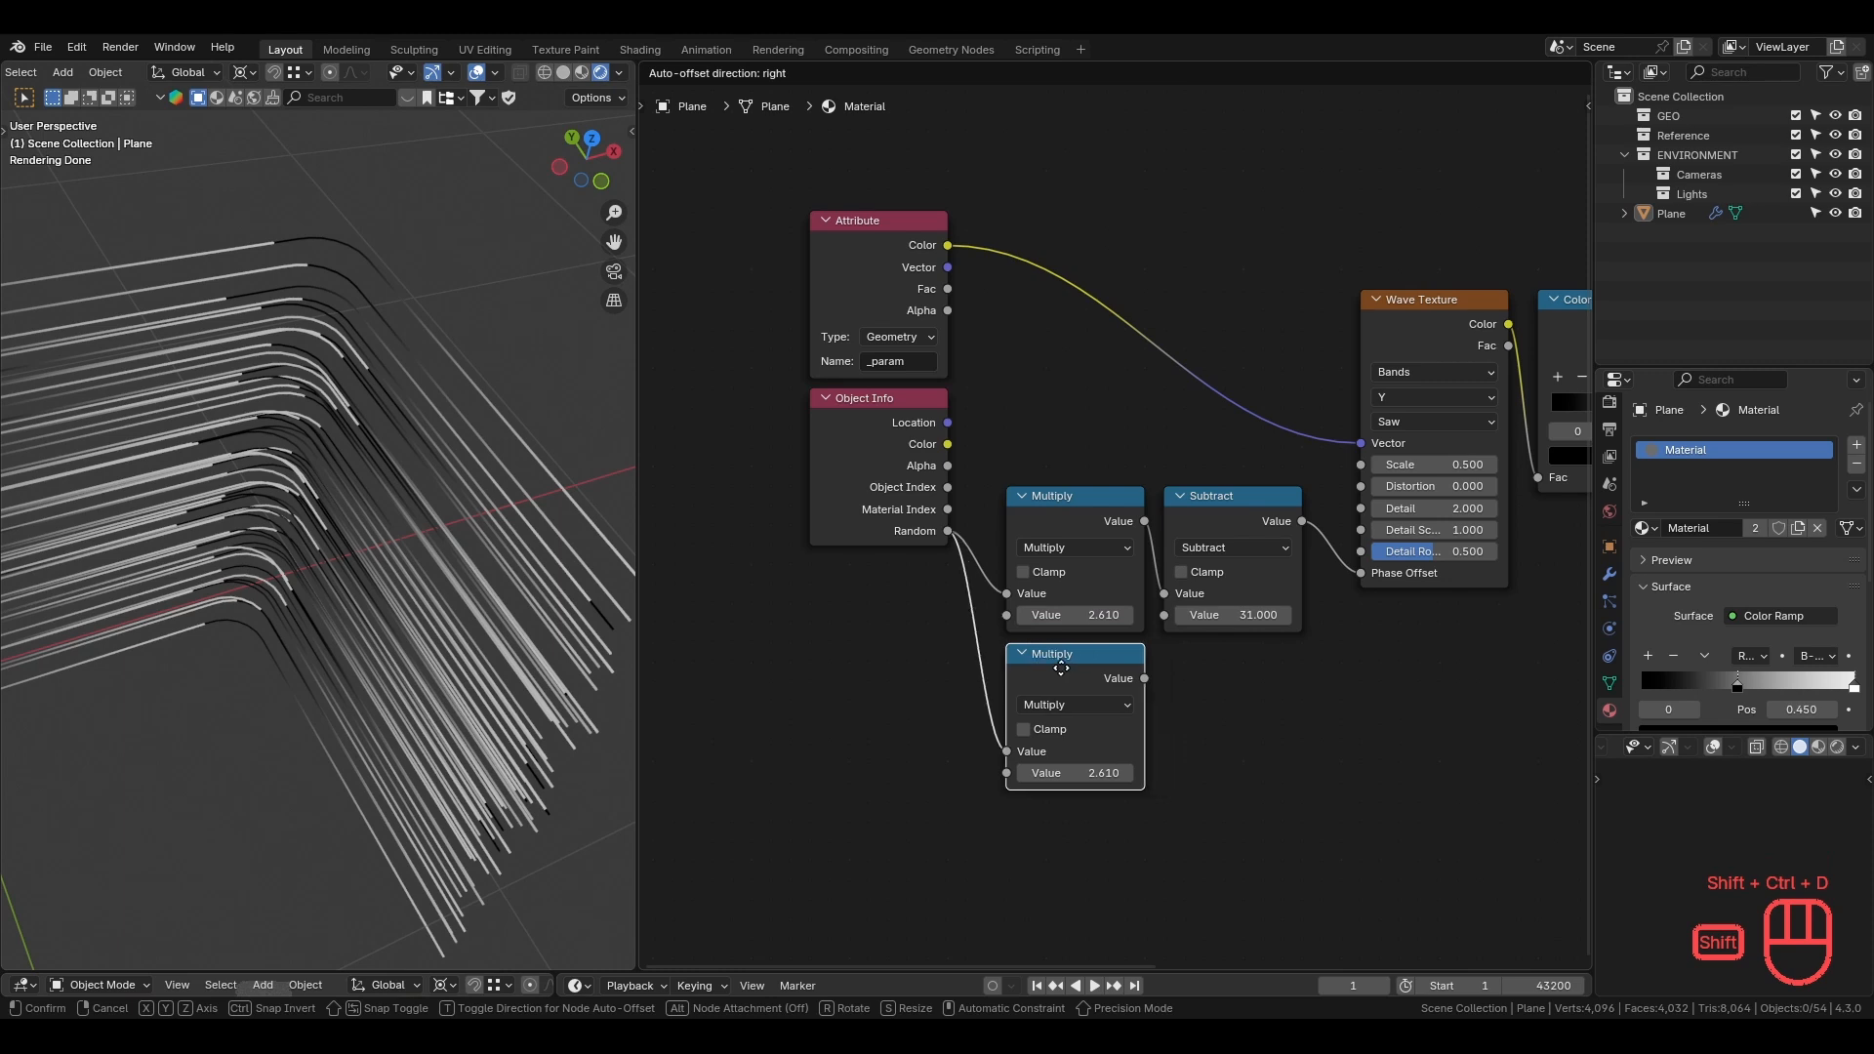
click(1061, 668)
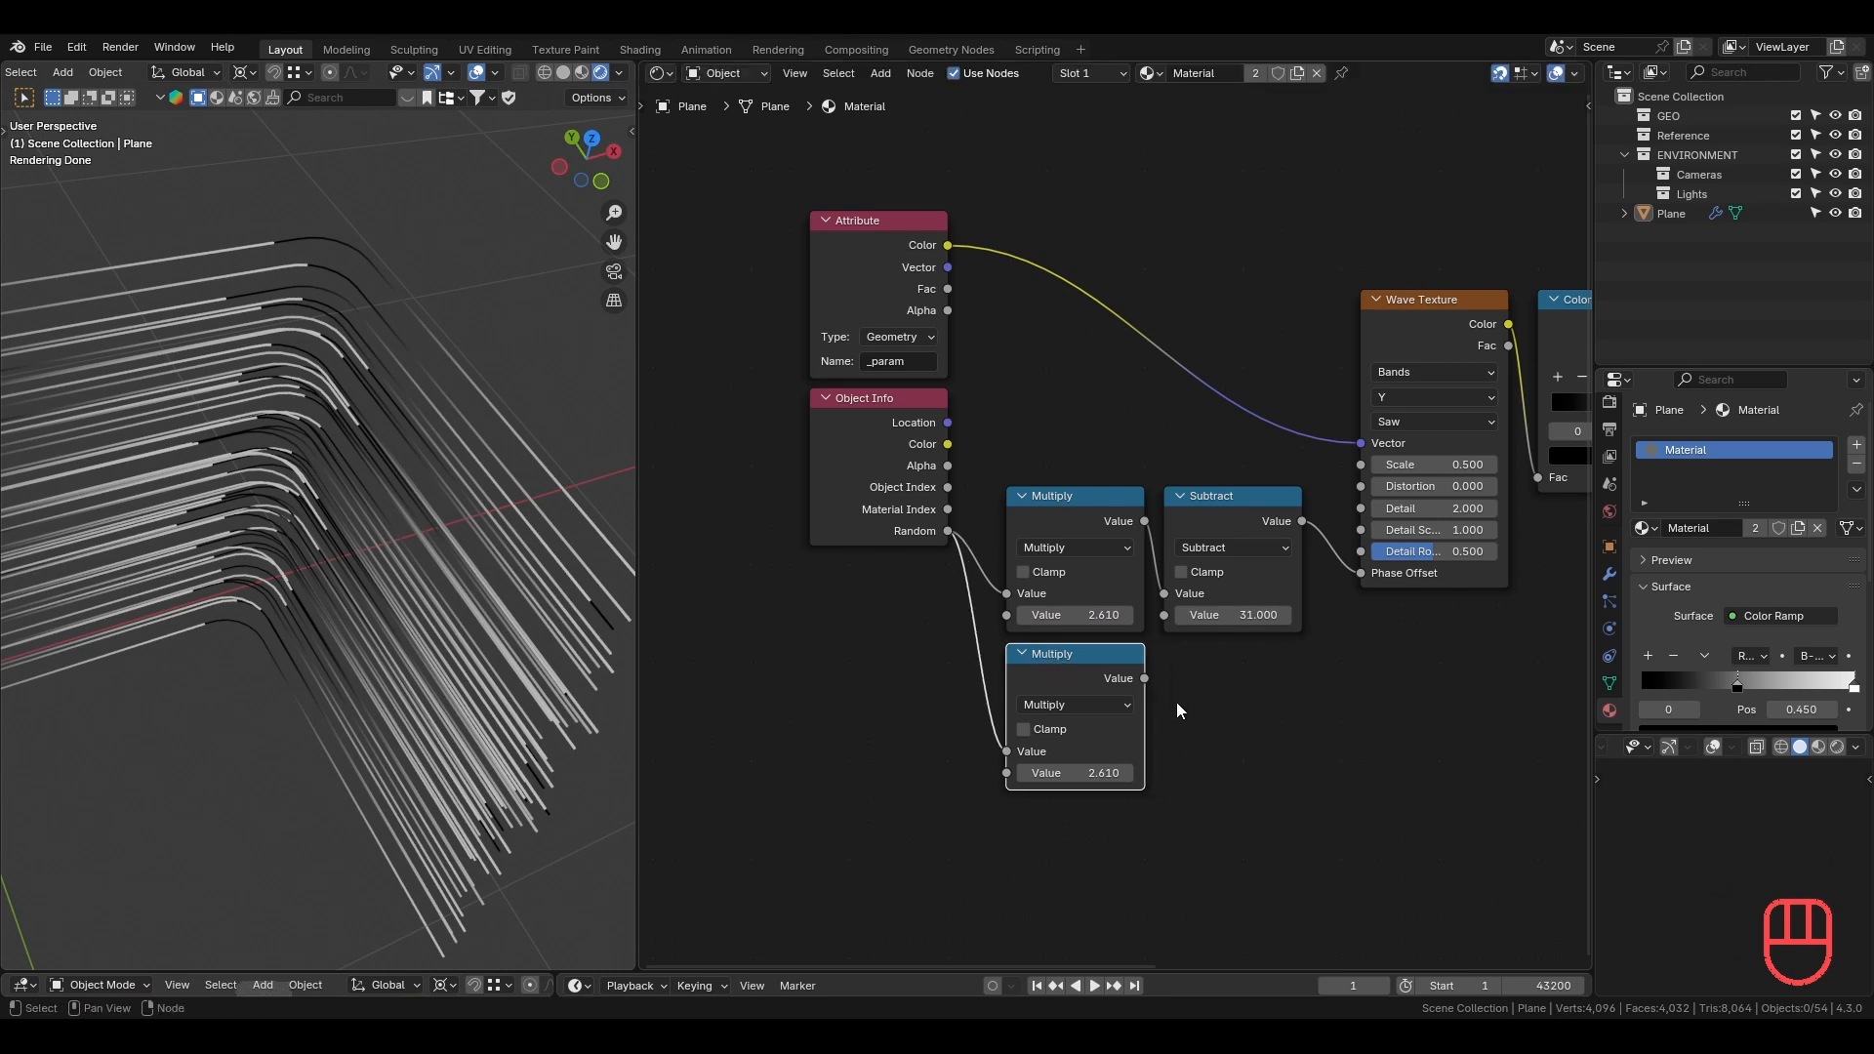
drag(1144, 678, 1160, 624)
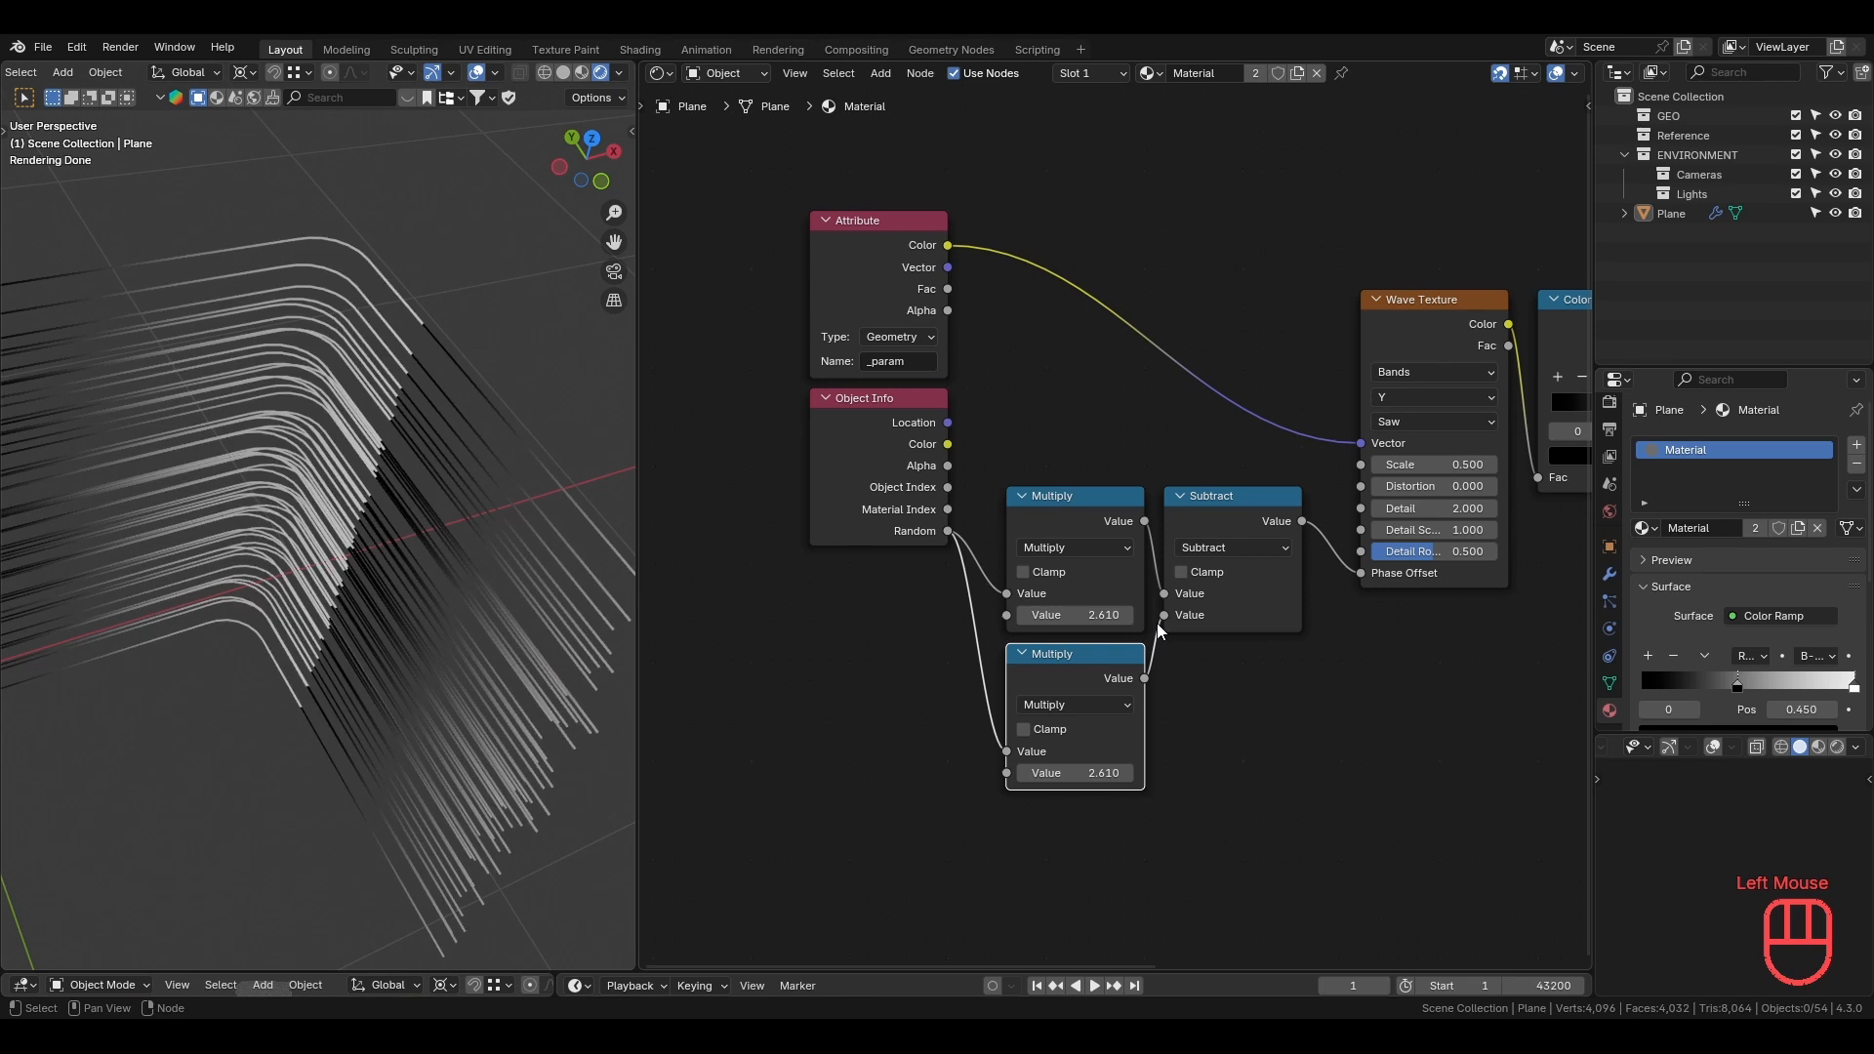
Test a larger factor on the lower Multiply node, and drive its value with the expression #frame/5.
drag(1086, 773, 1235, 773)
middle_drag(1298, 742, 1303, 660)
scroll(1303, 660, up, 2)
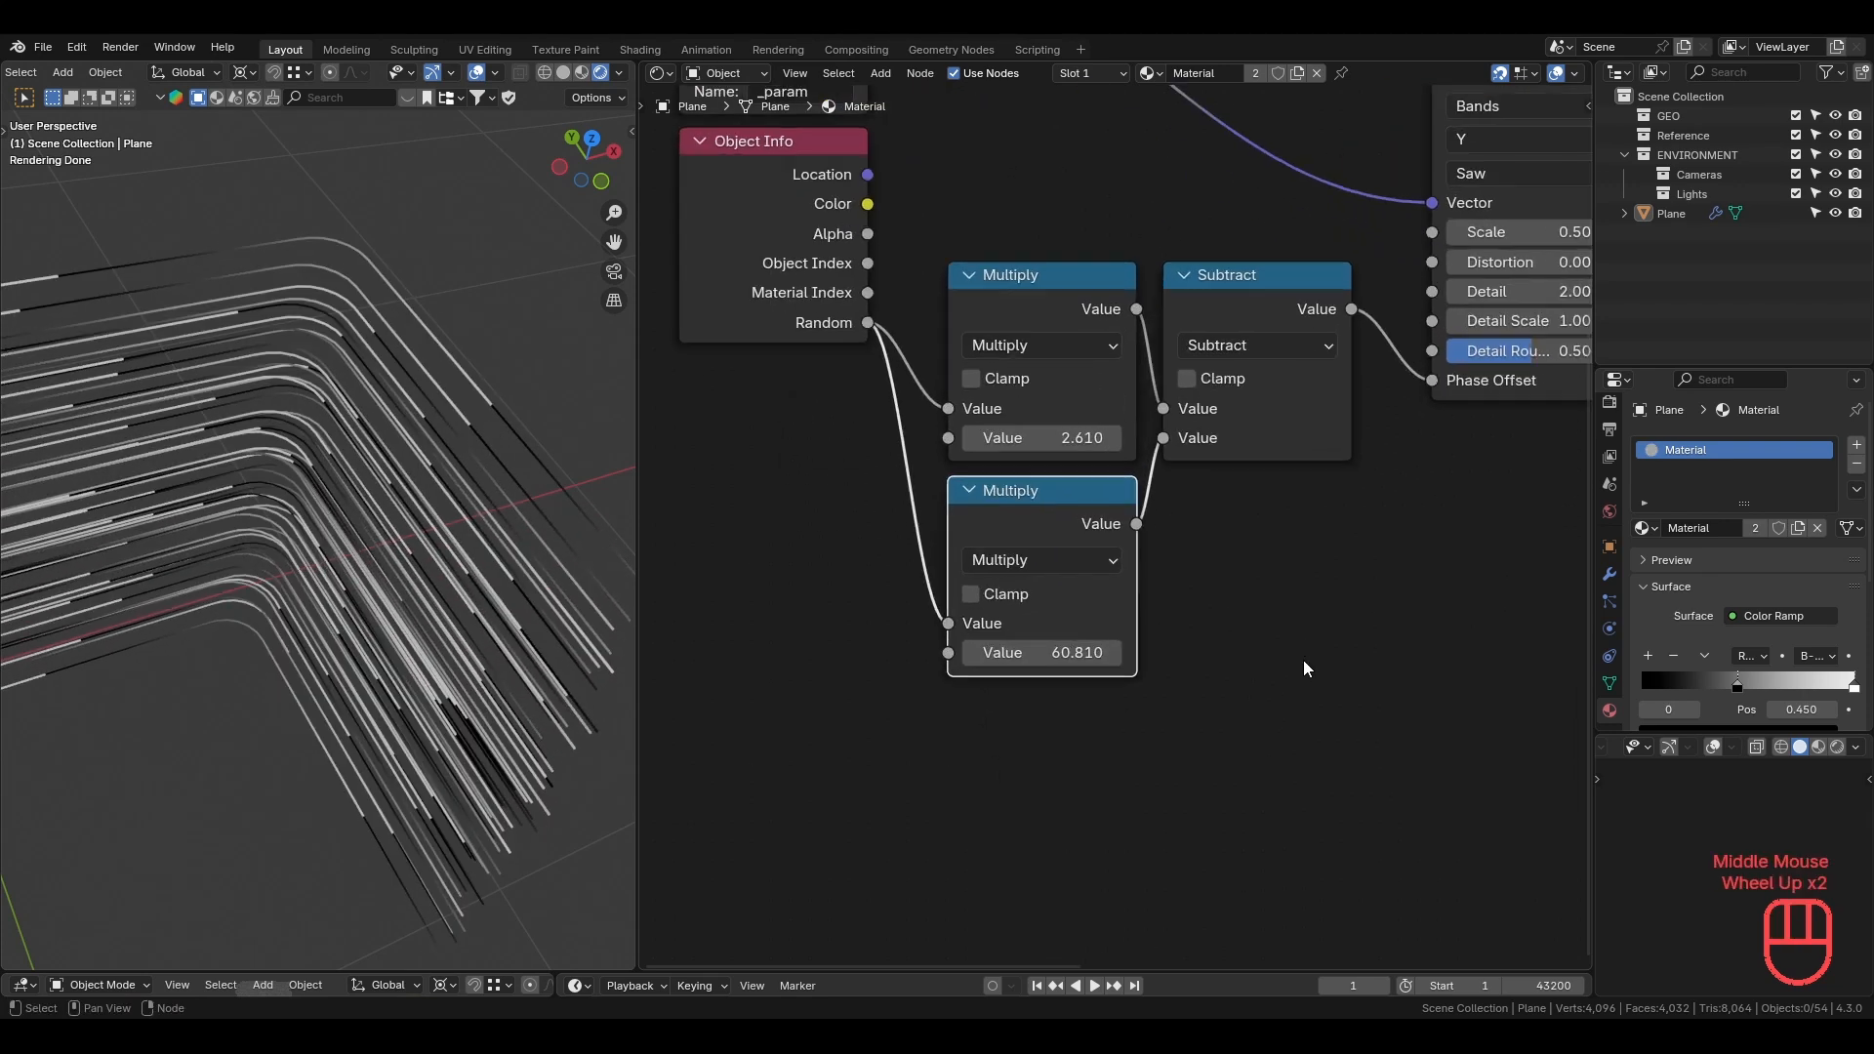
click(1037, 652)
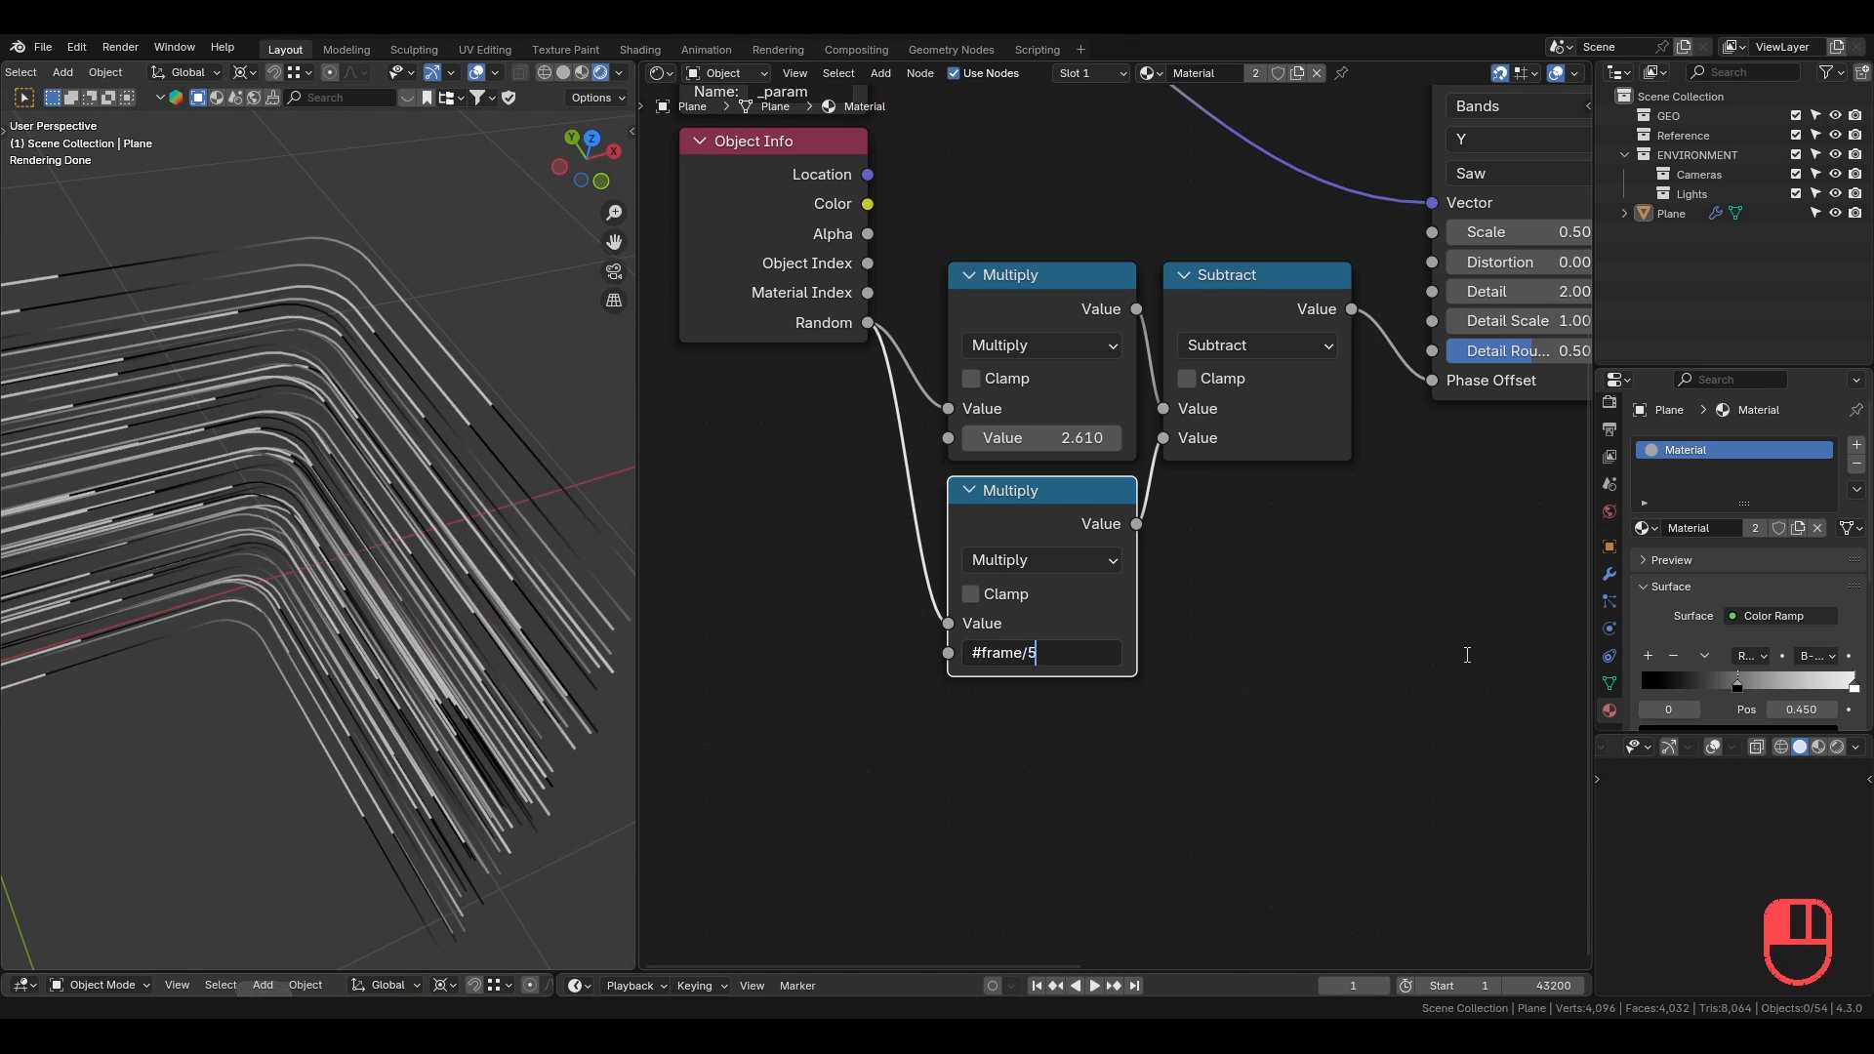
text(#frame/5)
key(Return)
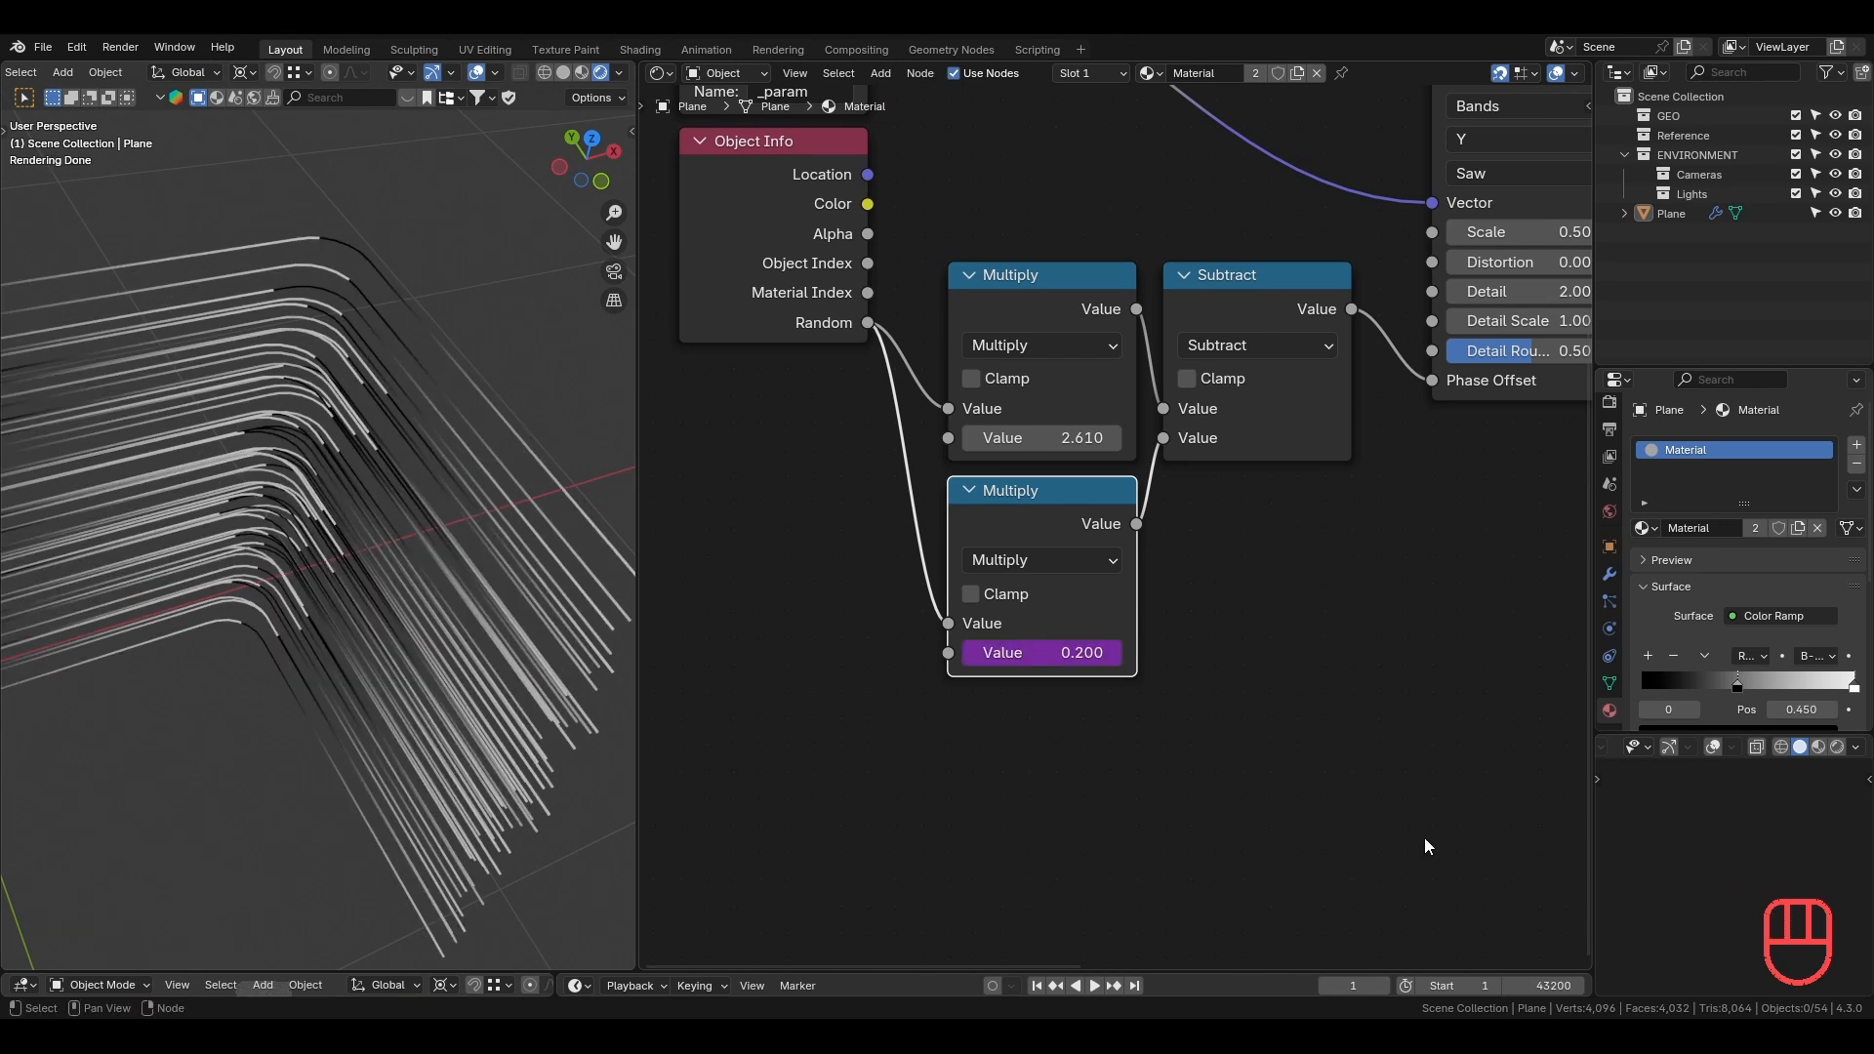
Revise the lower Multiply node's #frame driver expression and play the animation, moving the playhead to frame 29.
key(space)
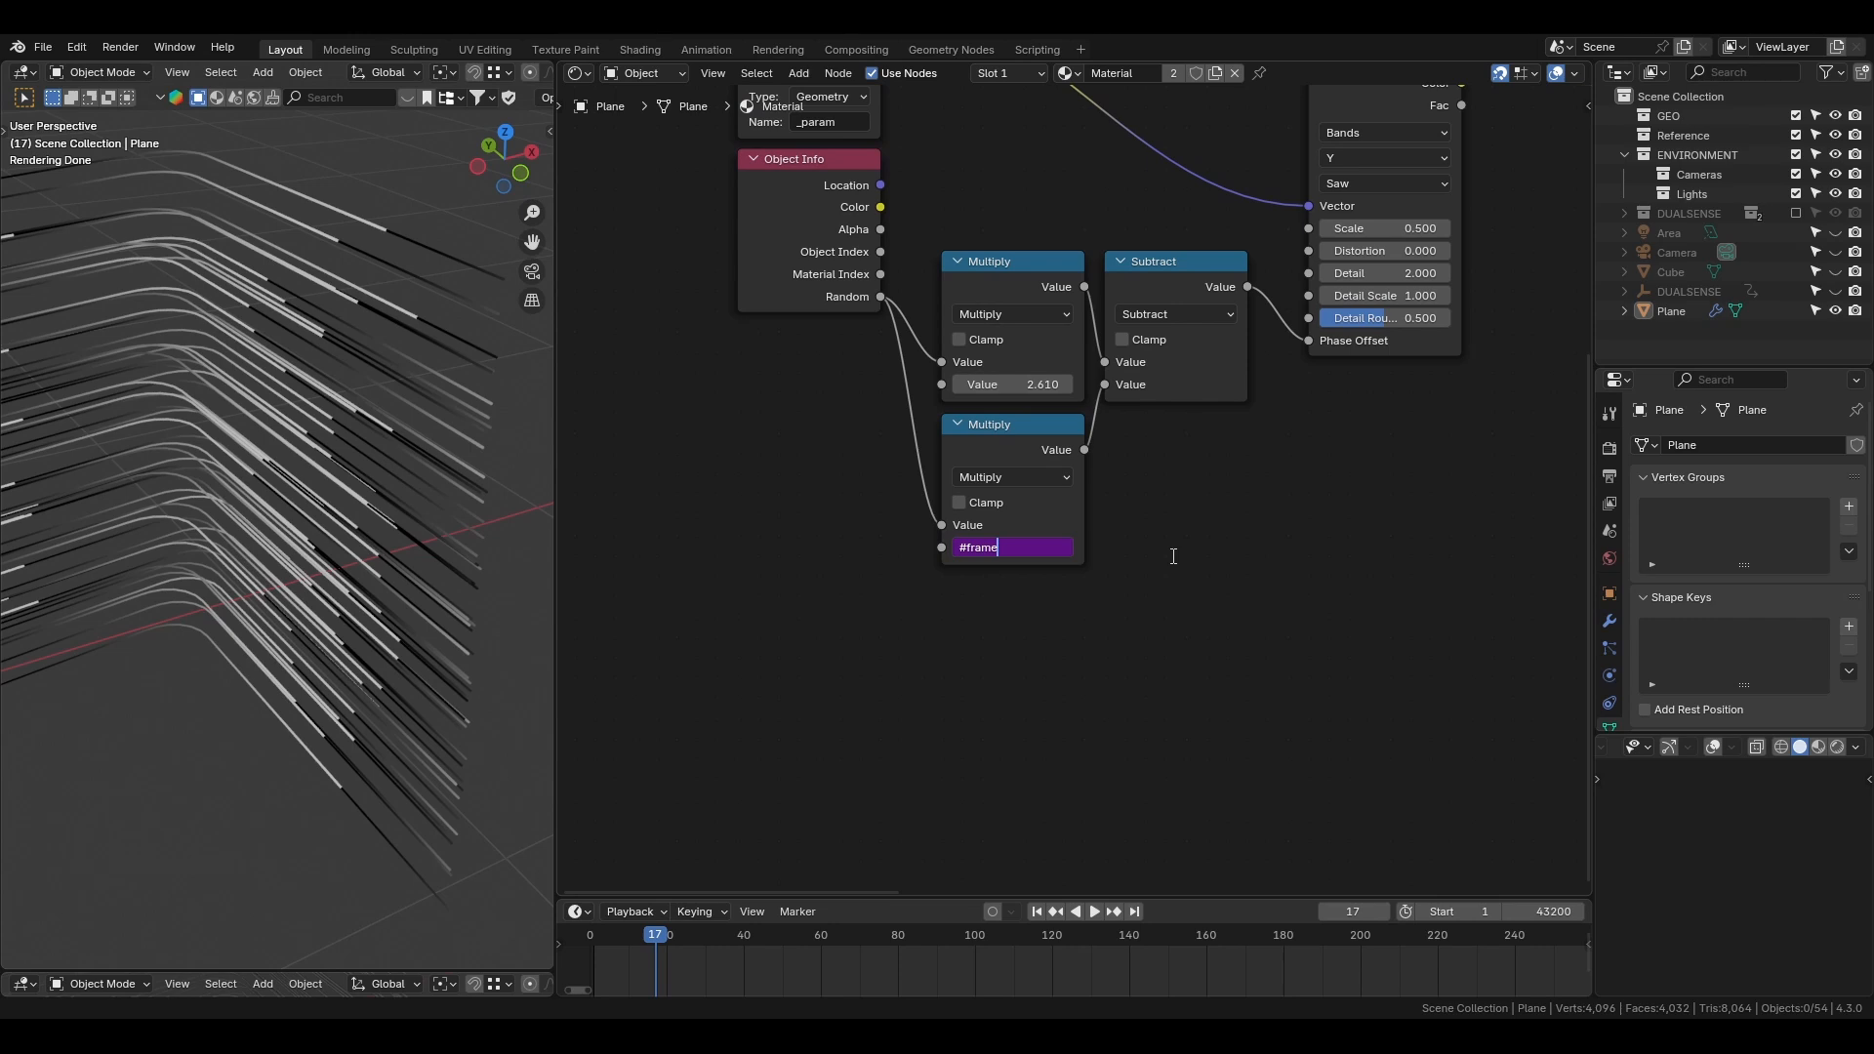
key(Return)
key(space)
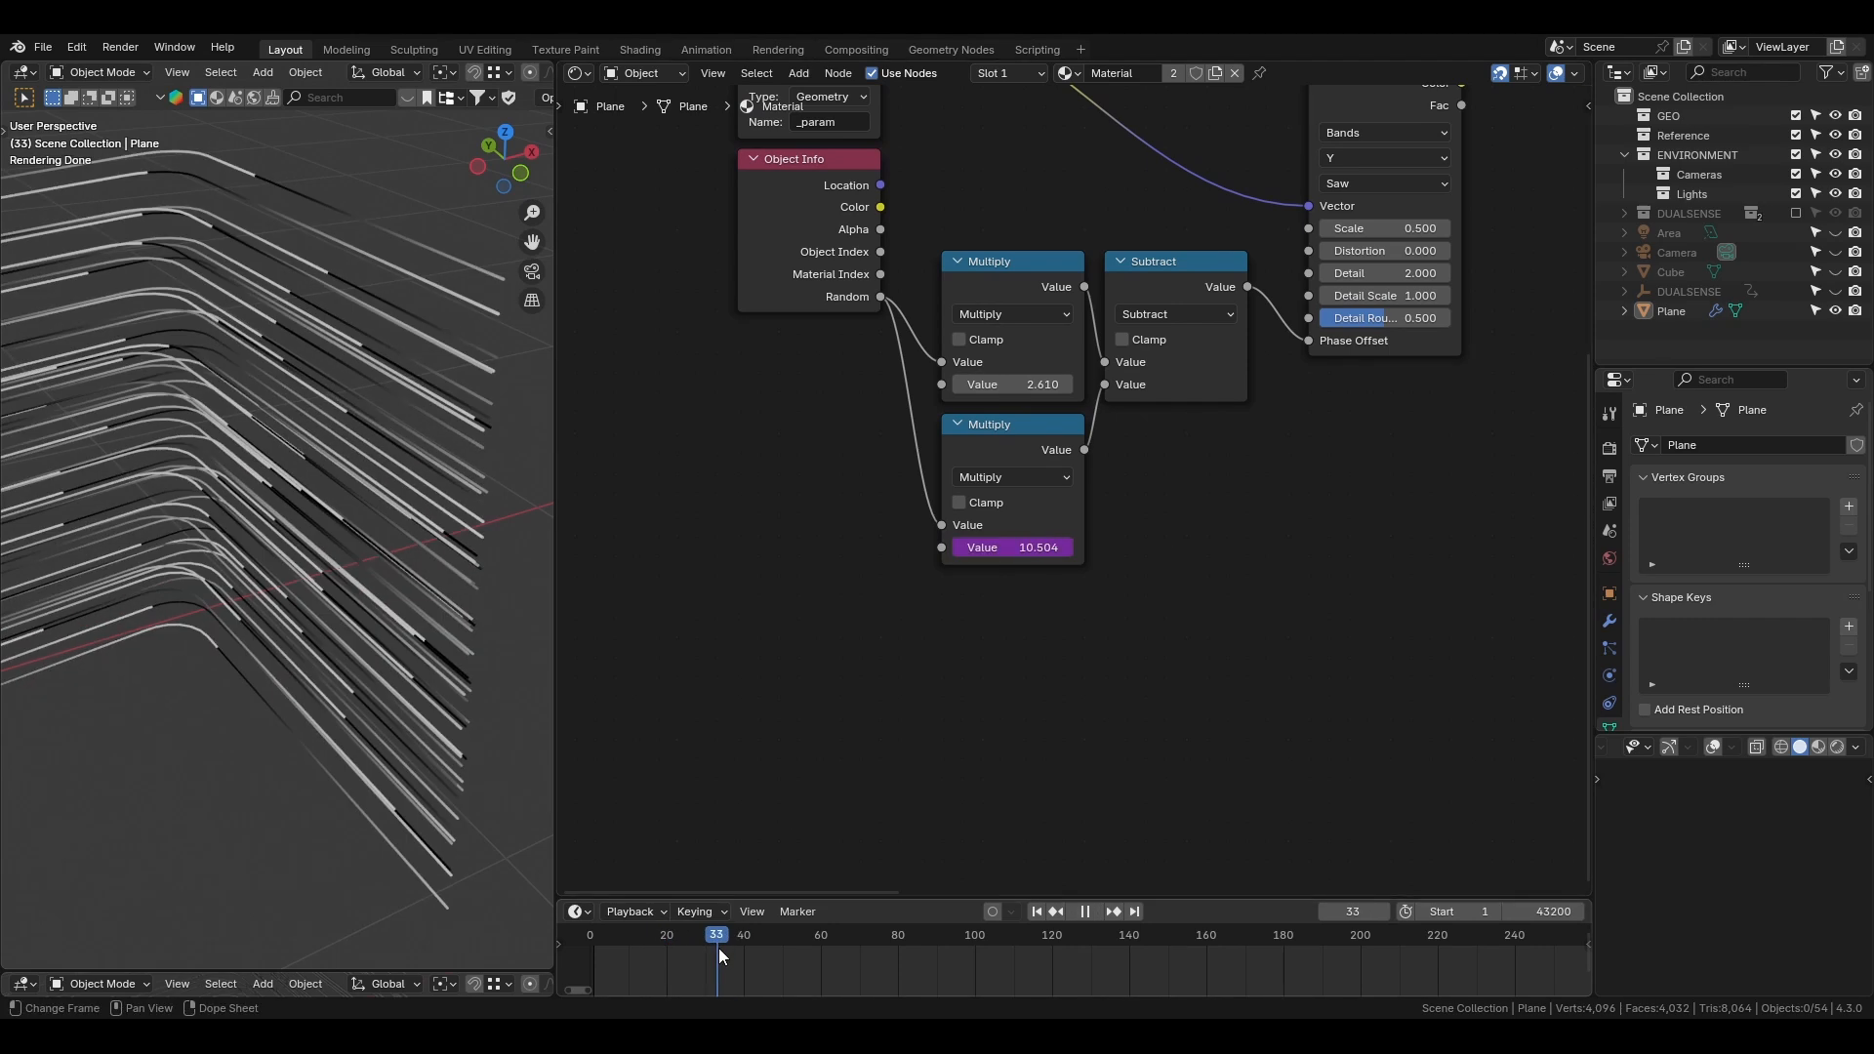
mouse_move(718, 949)
mouse_down()
mouse_move(681, 949)
mouse_move(702, 948)
mouse_up()
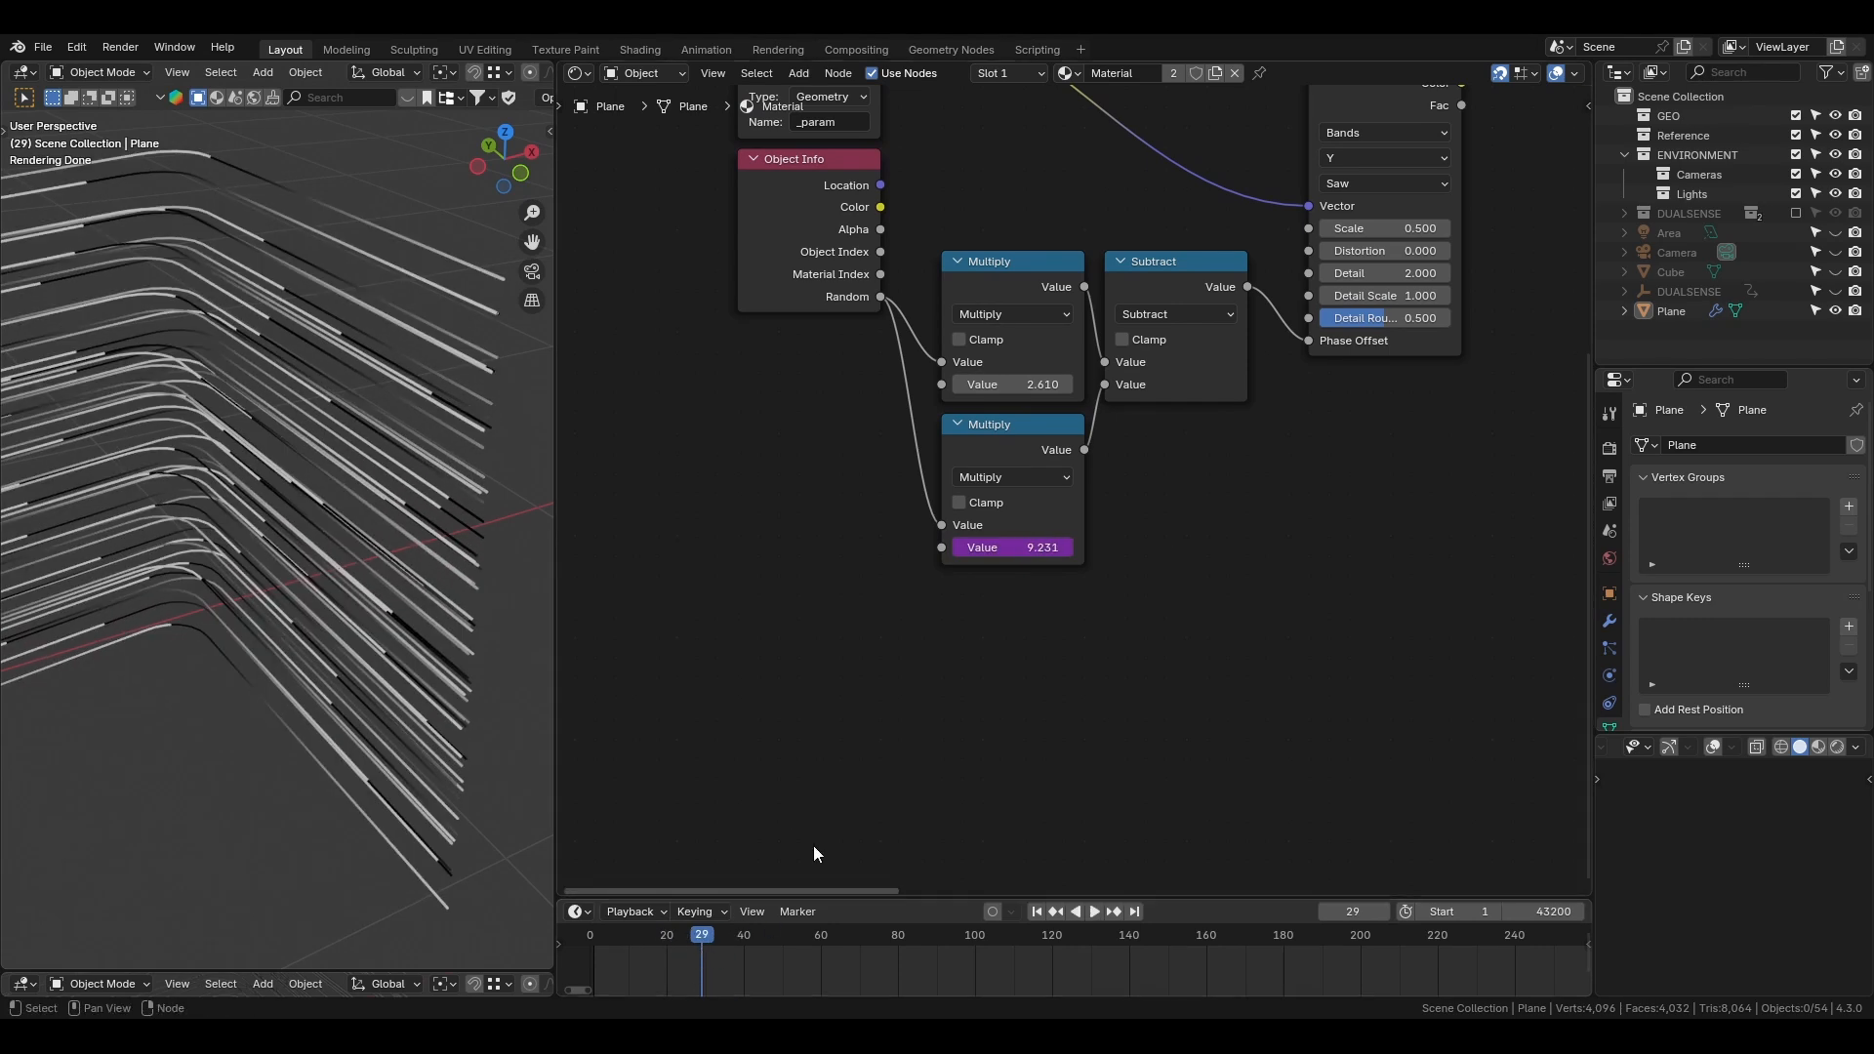
Delete the lower Multiply node's driver, enter a new #frame/ expression to test a larger factor, and replay the animation.
right_click(1014, 548)
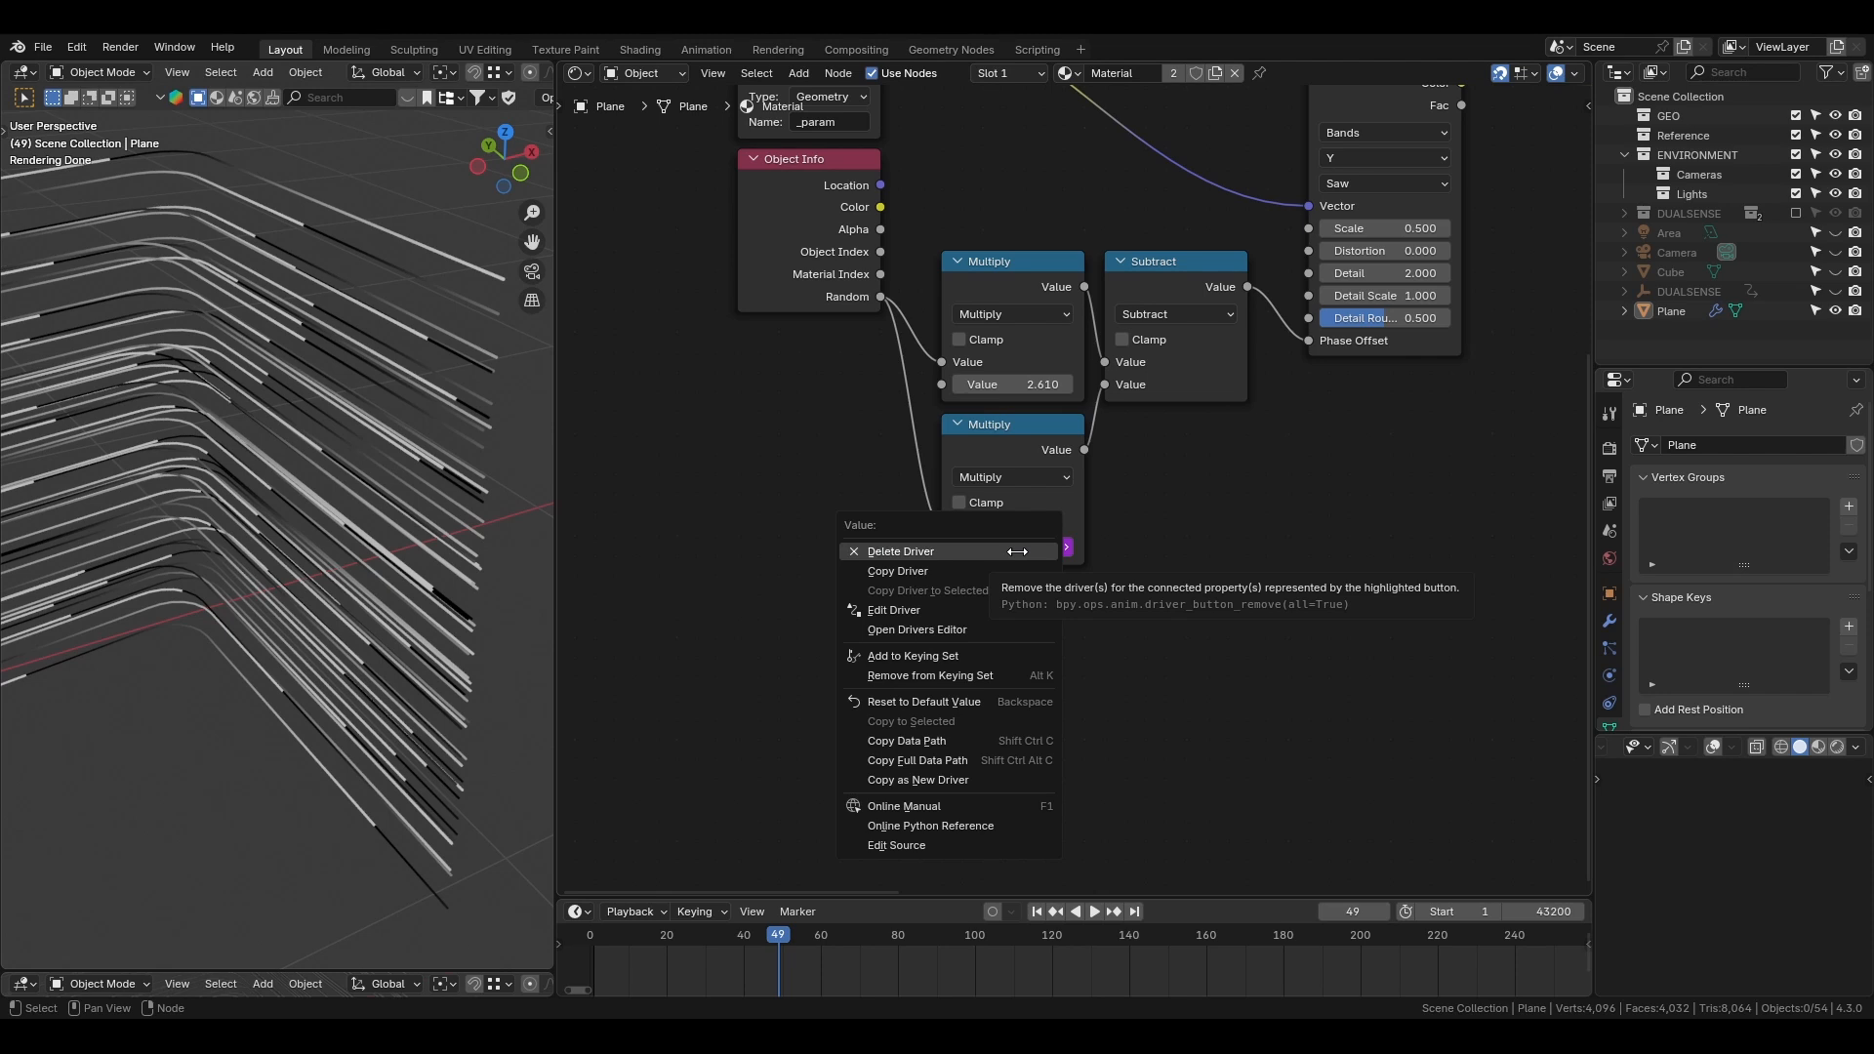
click(1017, 552)
click(1019, 549)
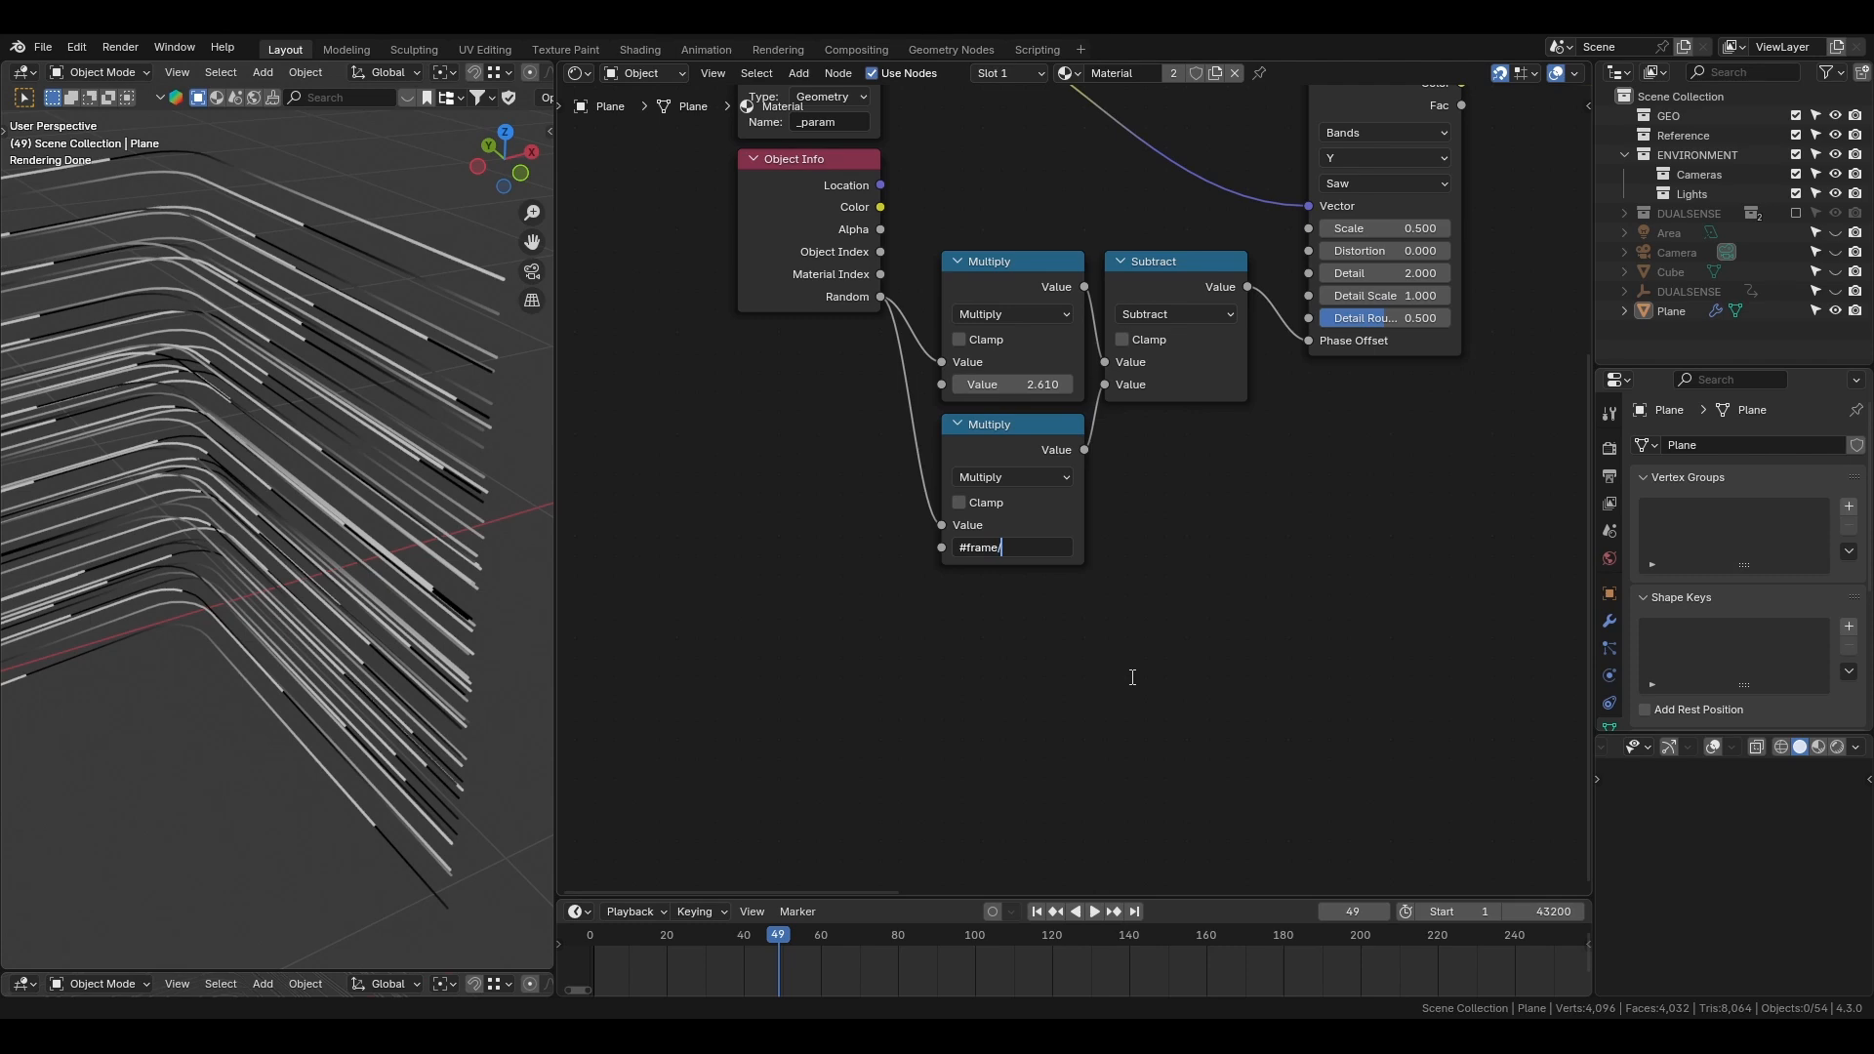
key(Return)
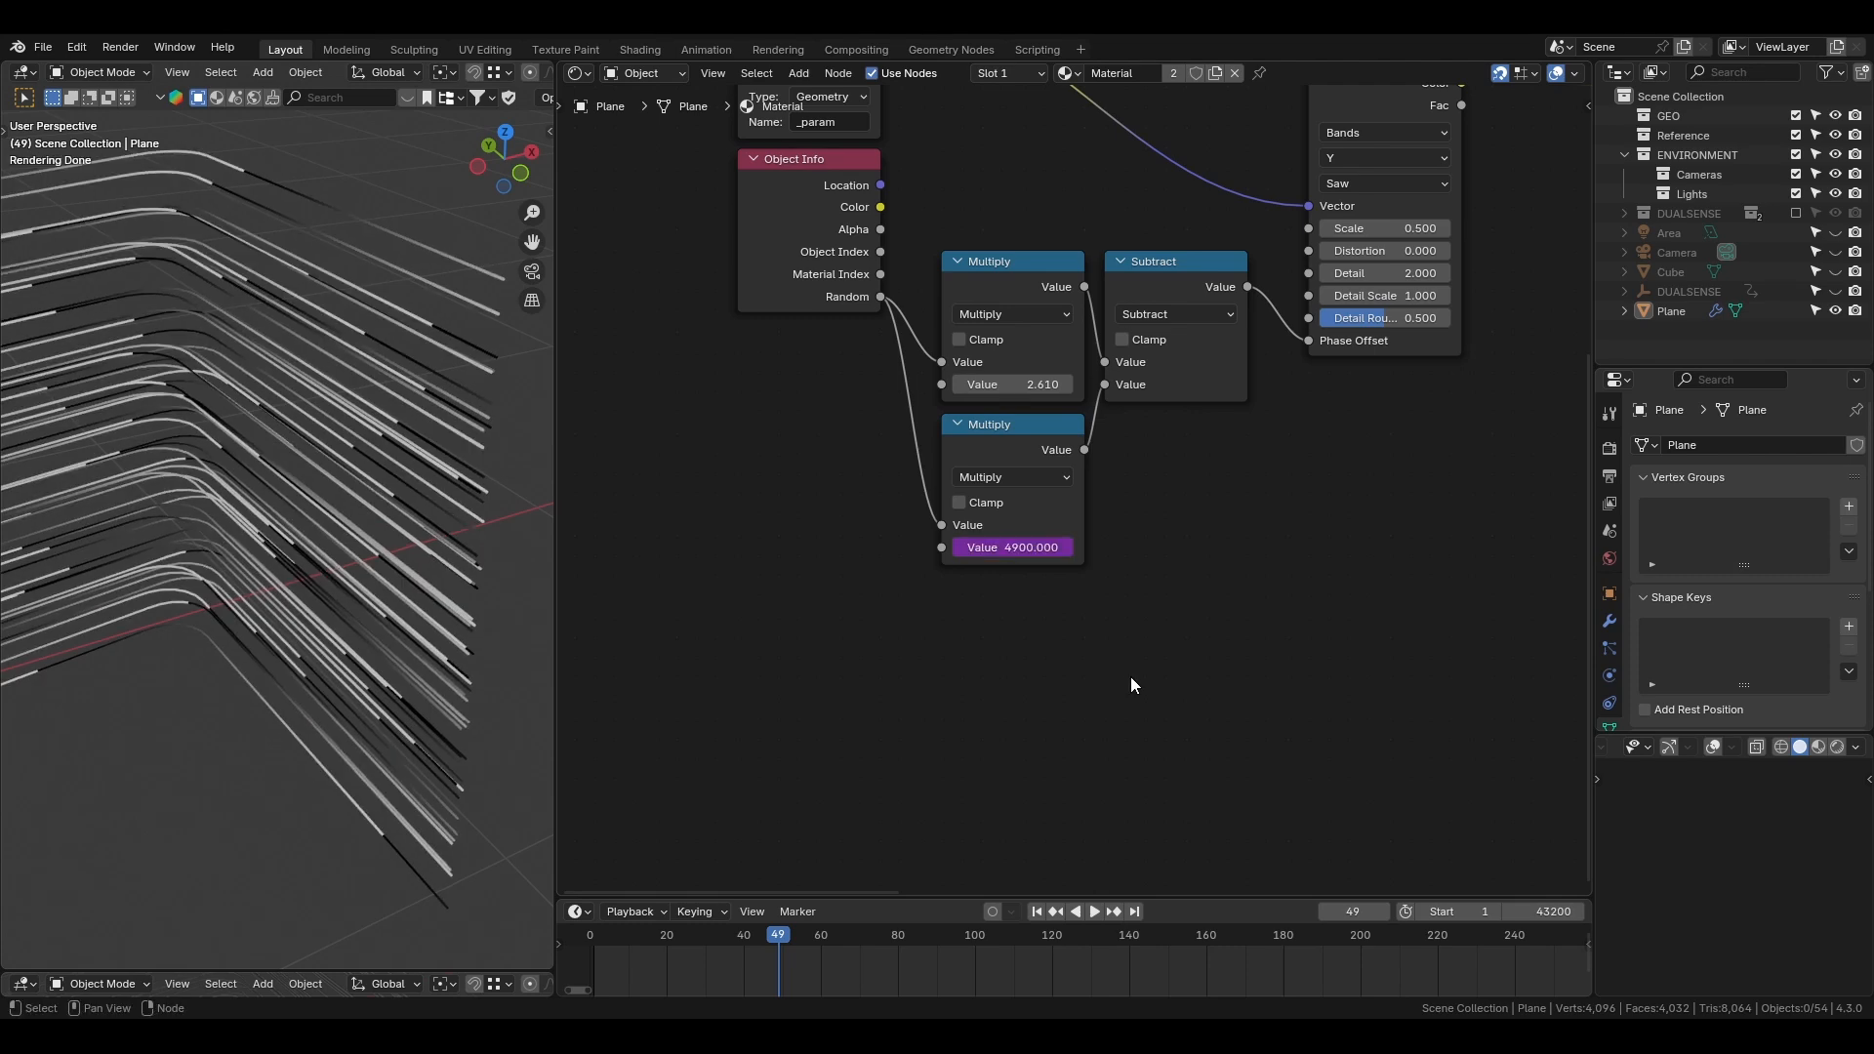
key(Left)
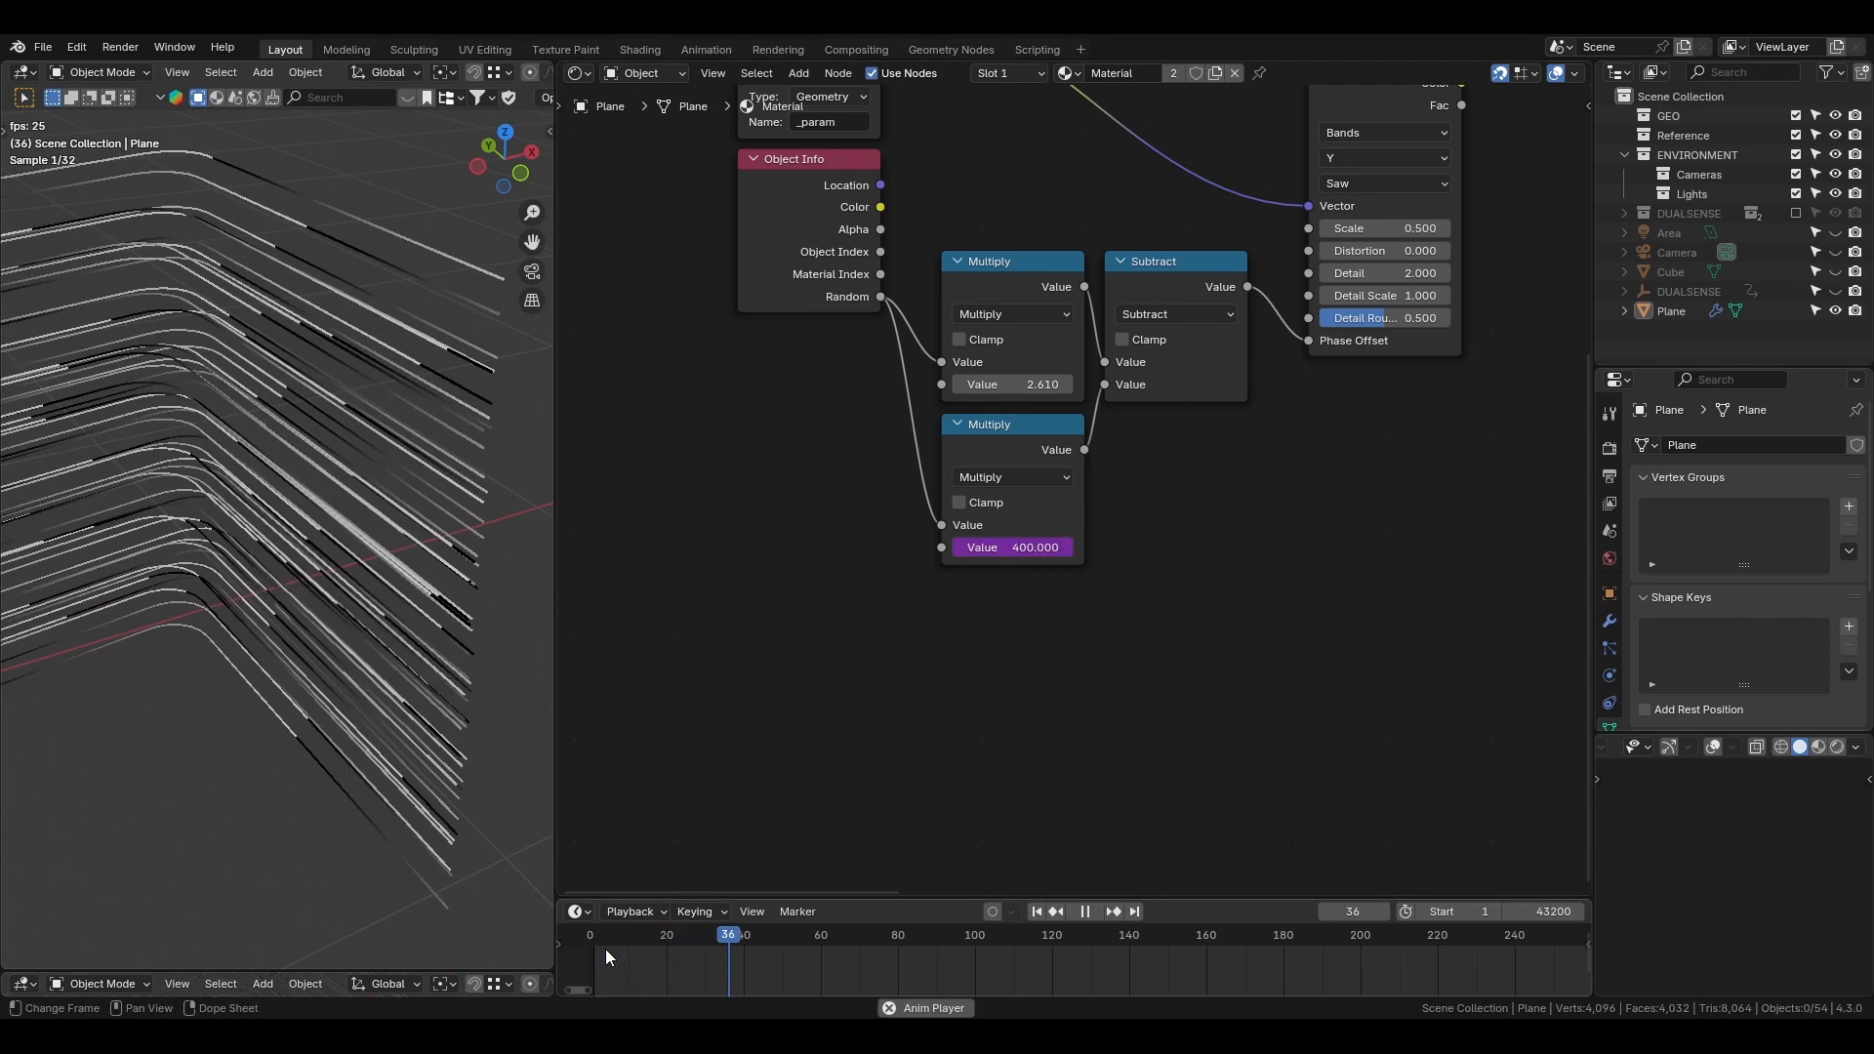
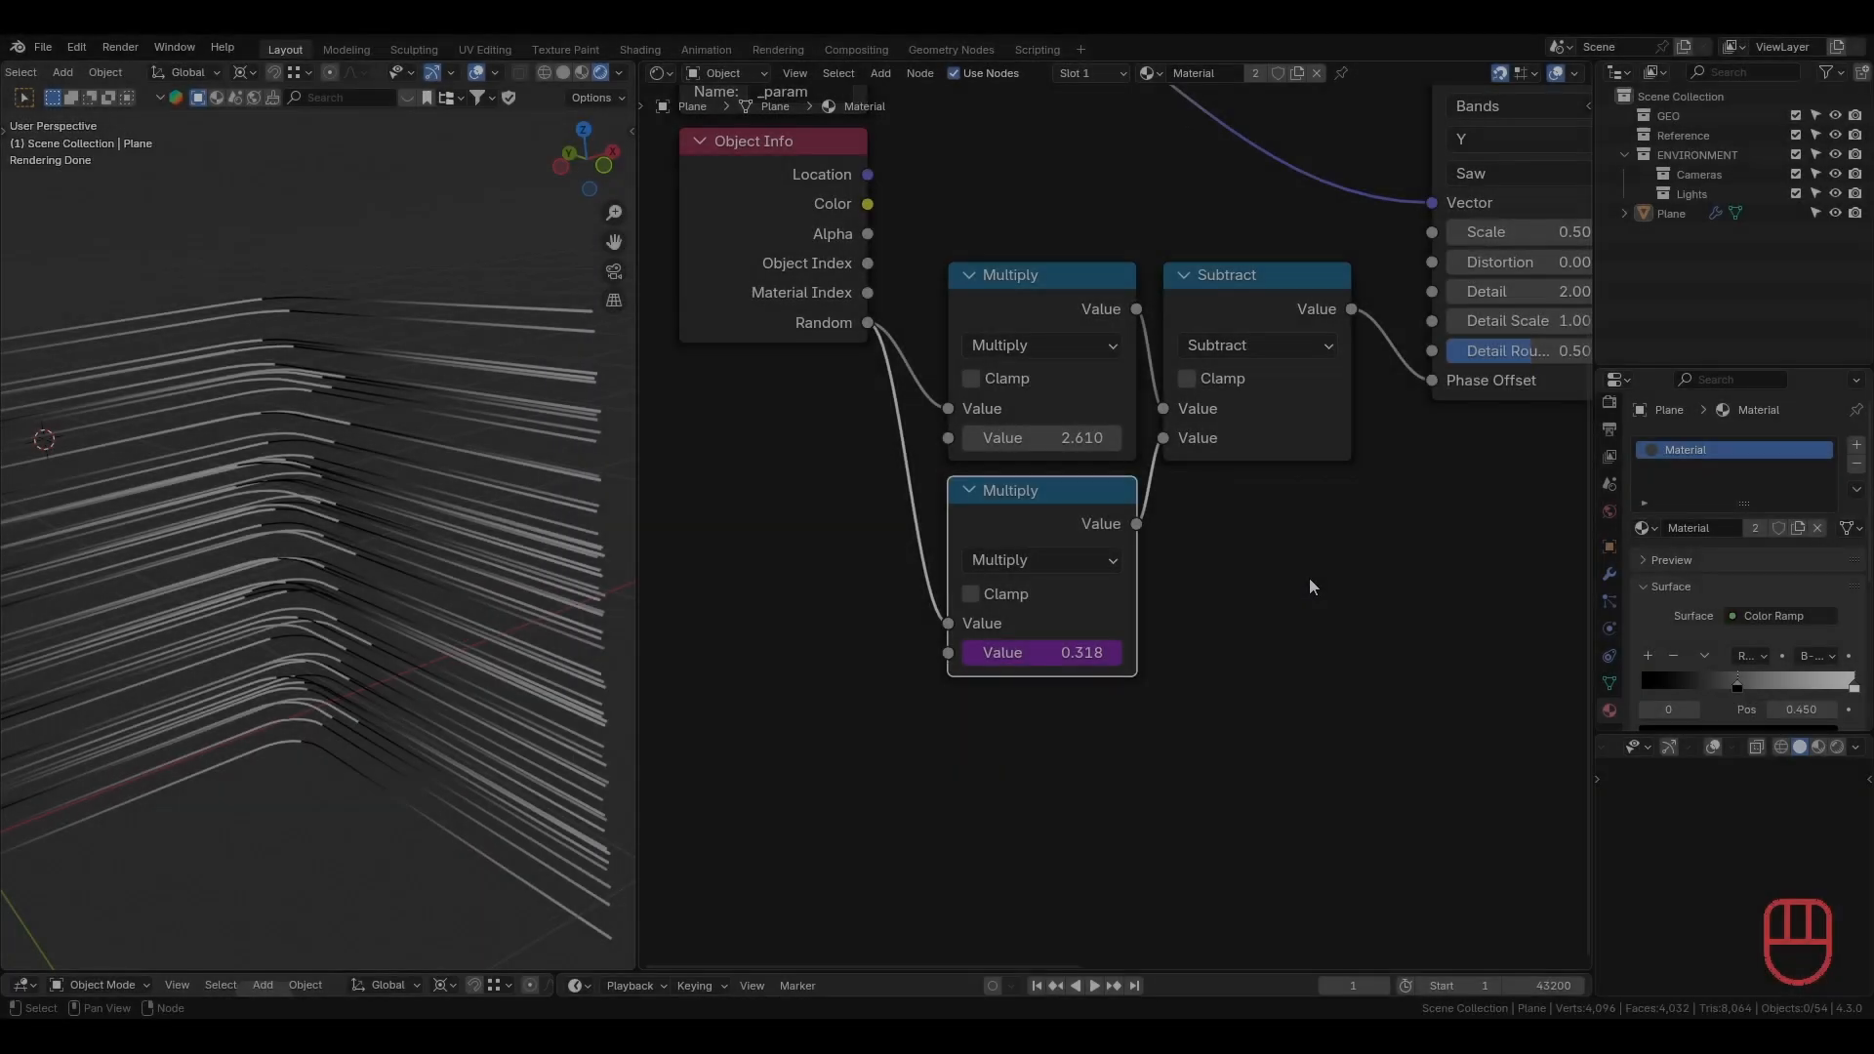
Move Principled BSDF and Material Output away along X, cut the Color Ramp's outgoing links, and save the file.
middle_drag(1419, 533, 918, 643)
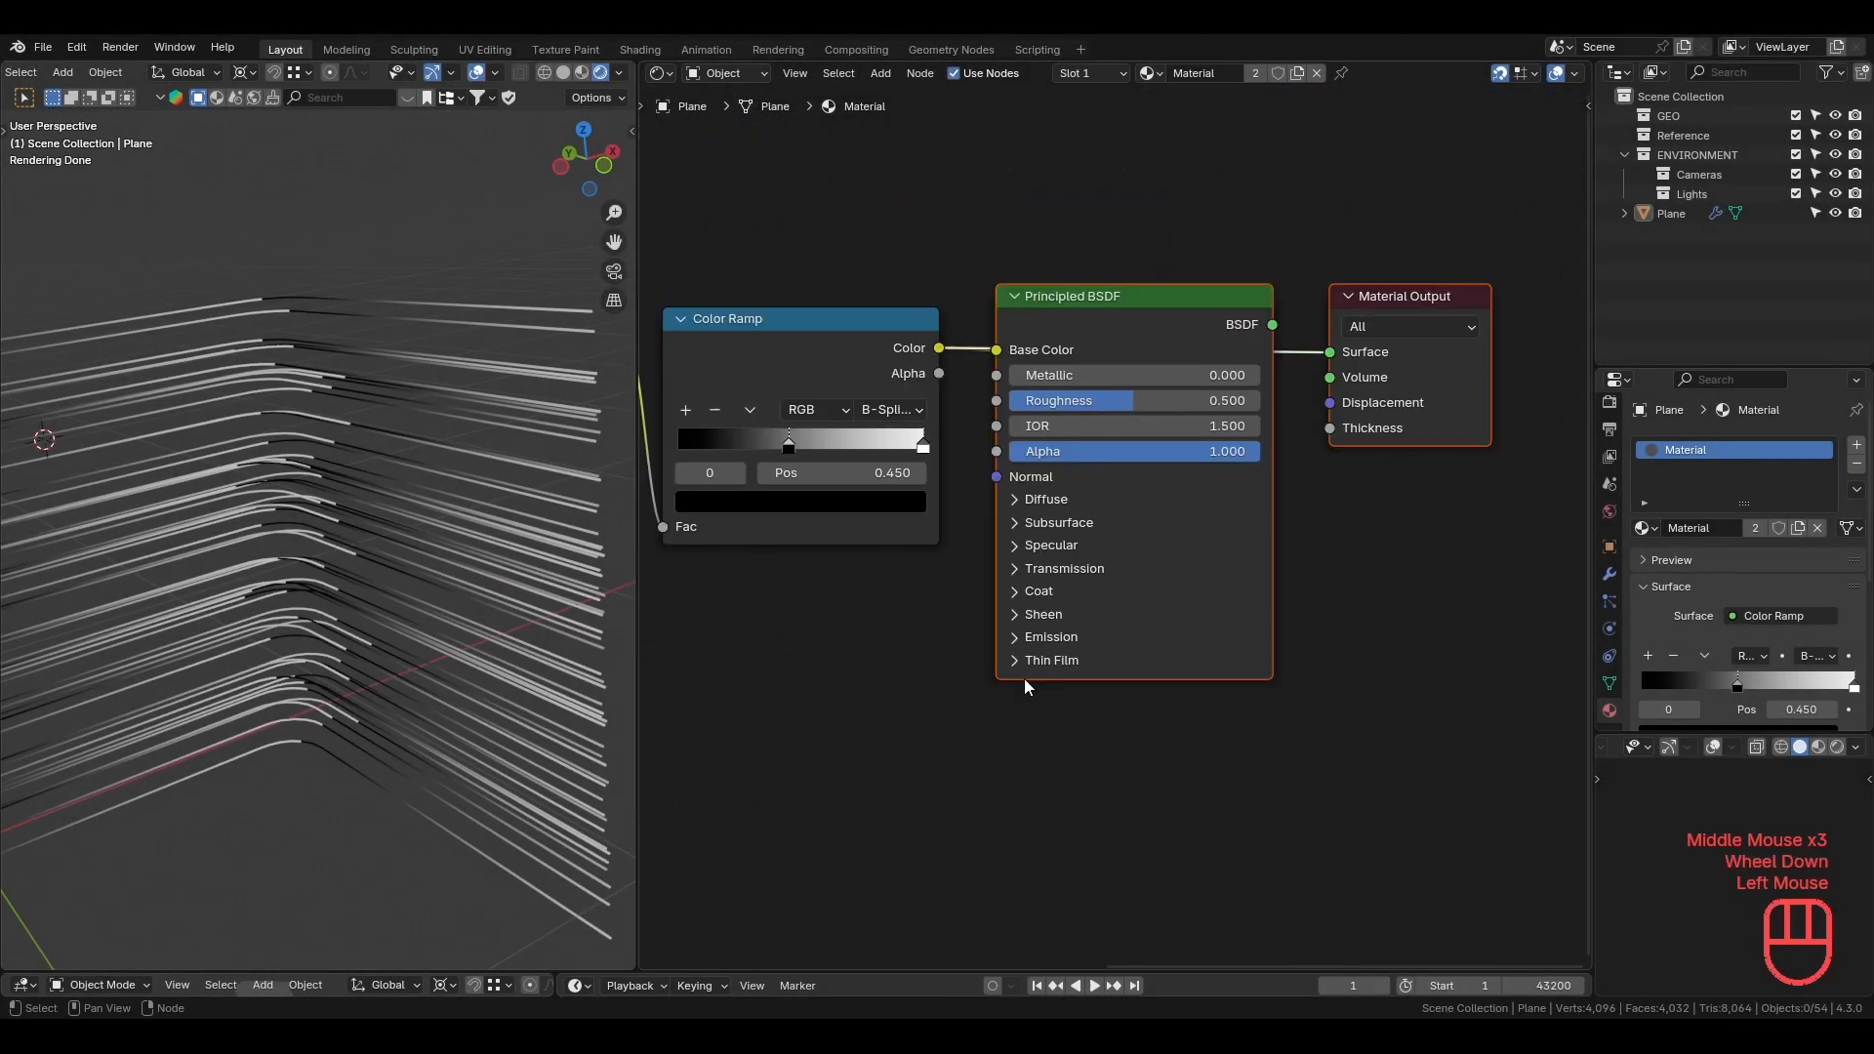
key(g)
key(x)
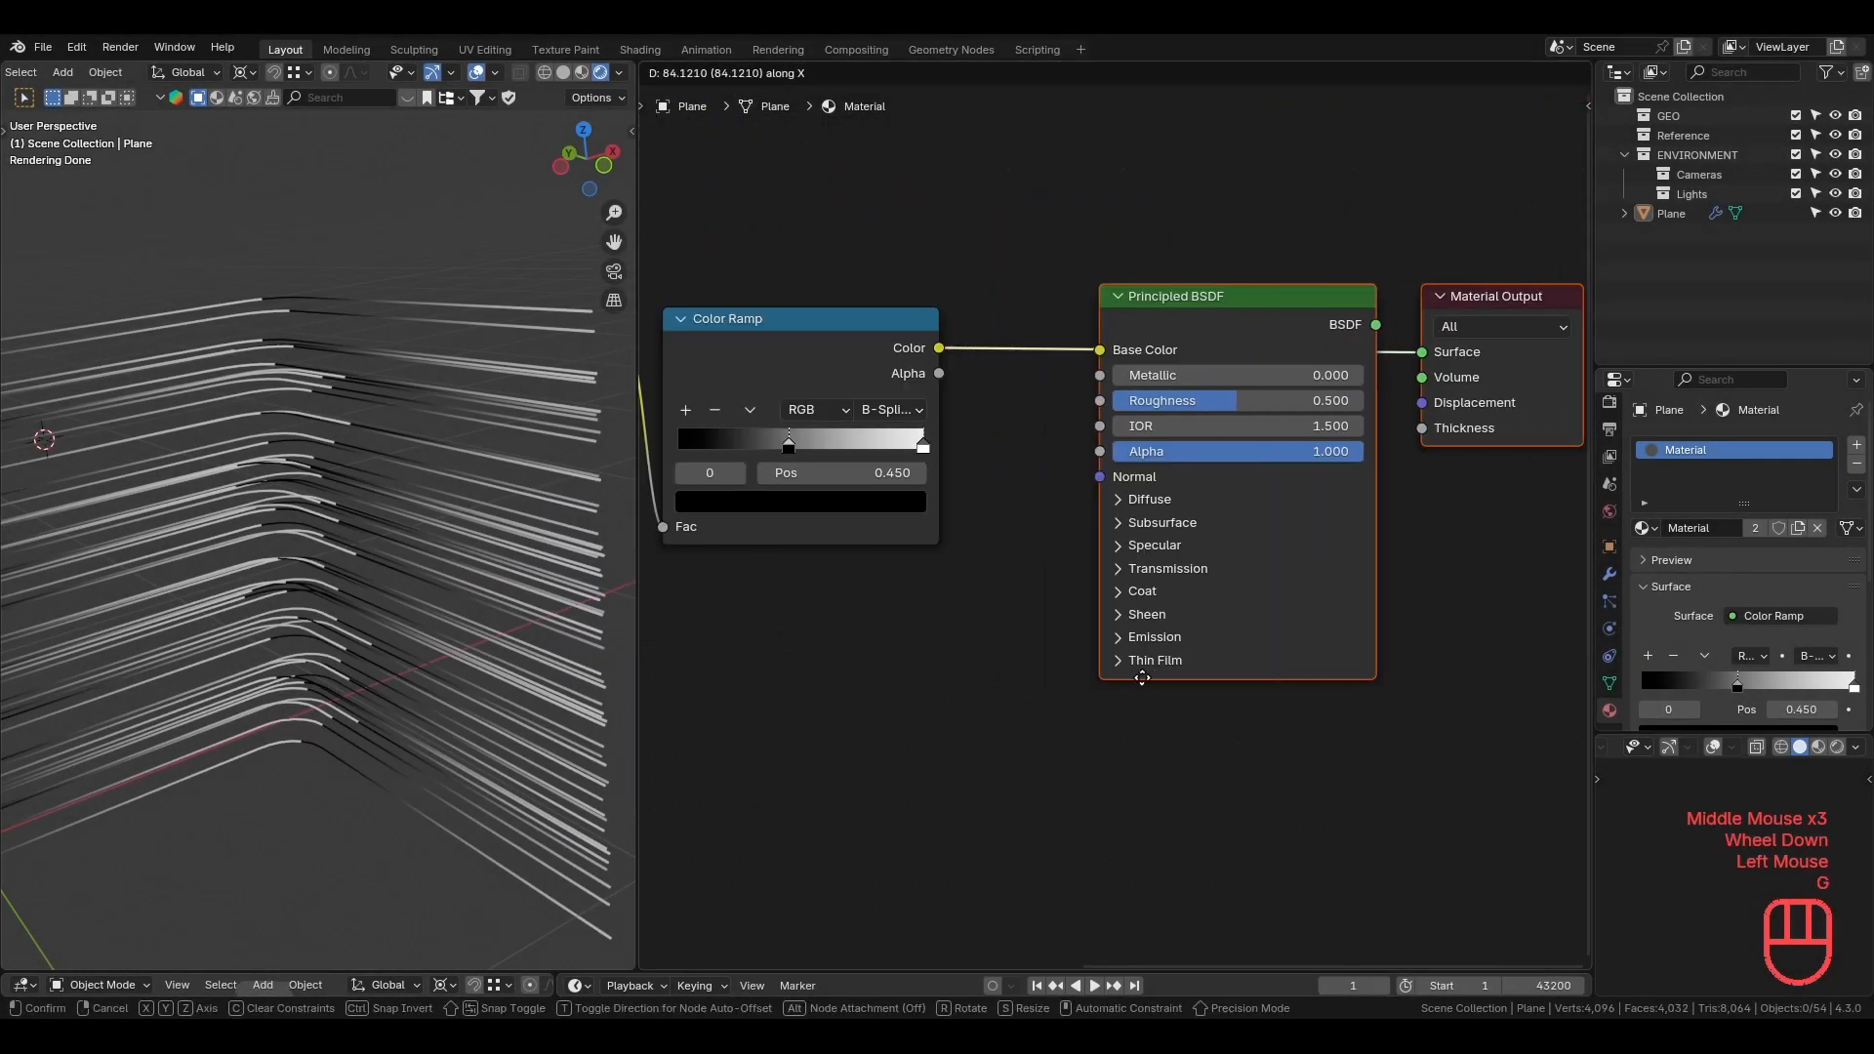
click(1302, 679)
ctrl+right_drag(1133, 351, 1113, 448)
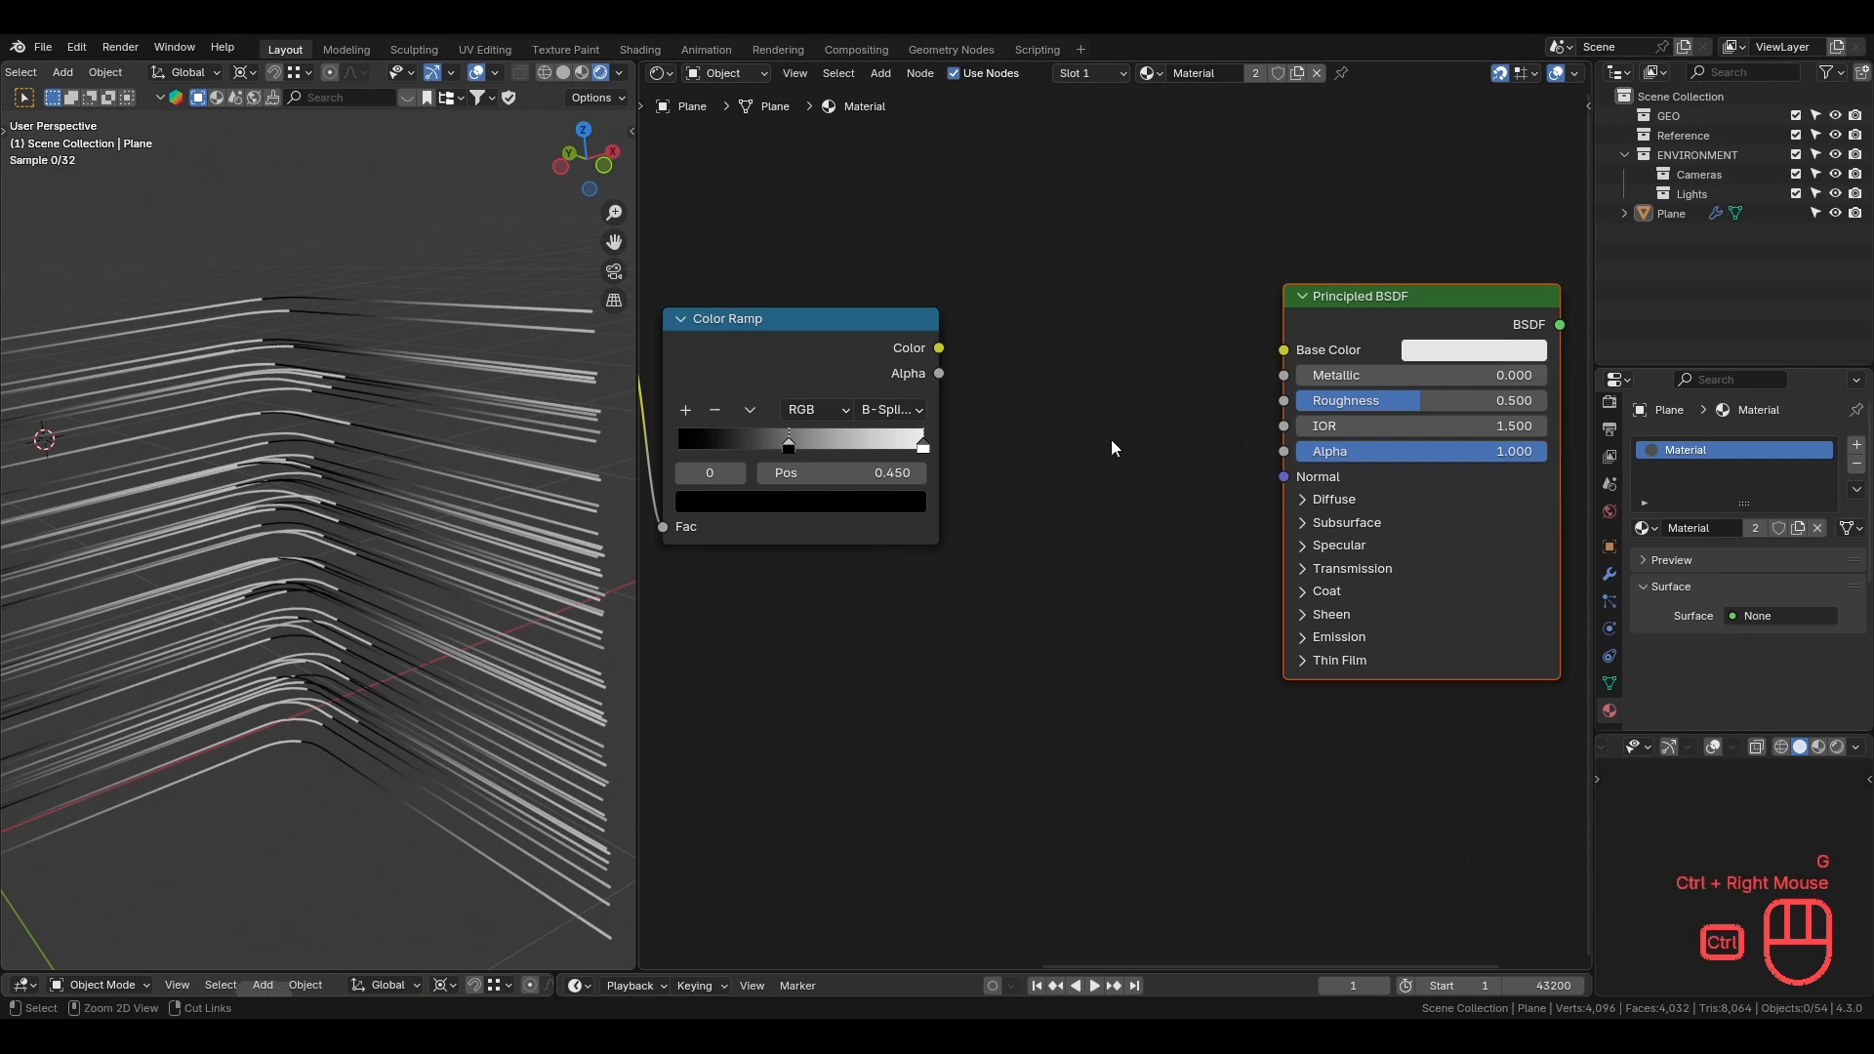
key(ctrl+s)
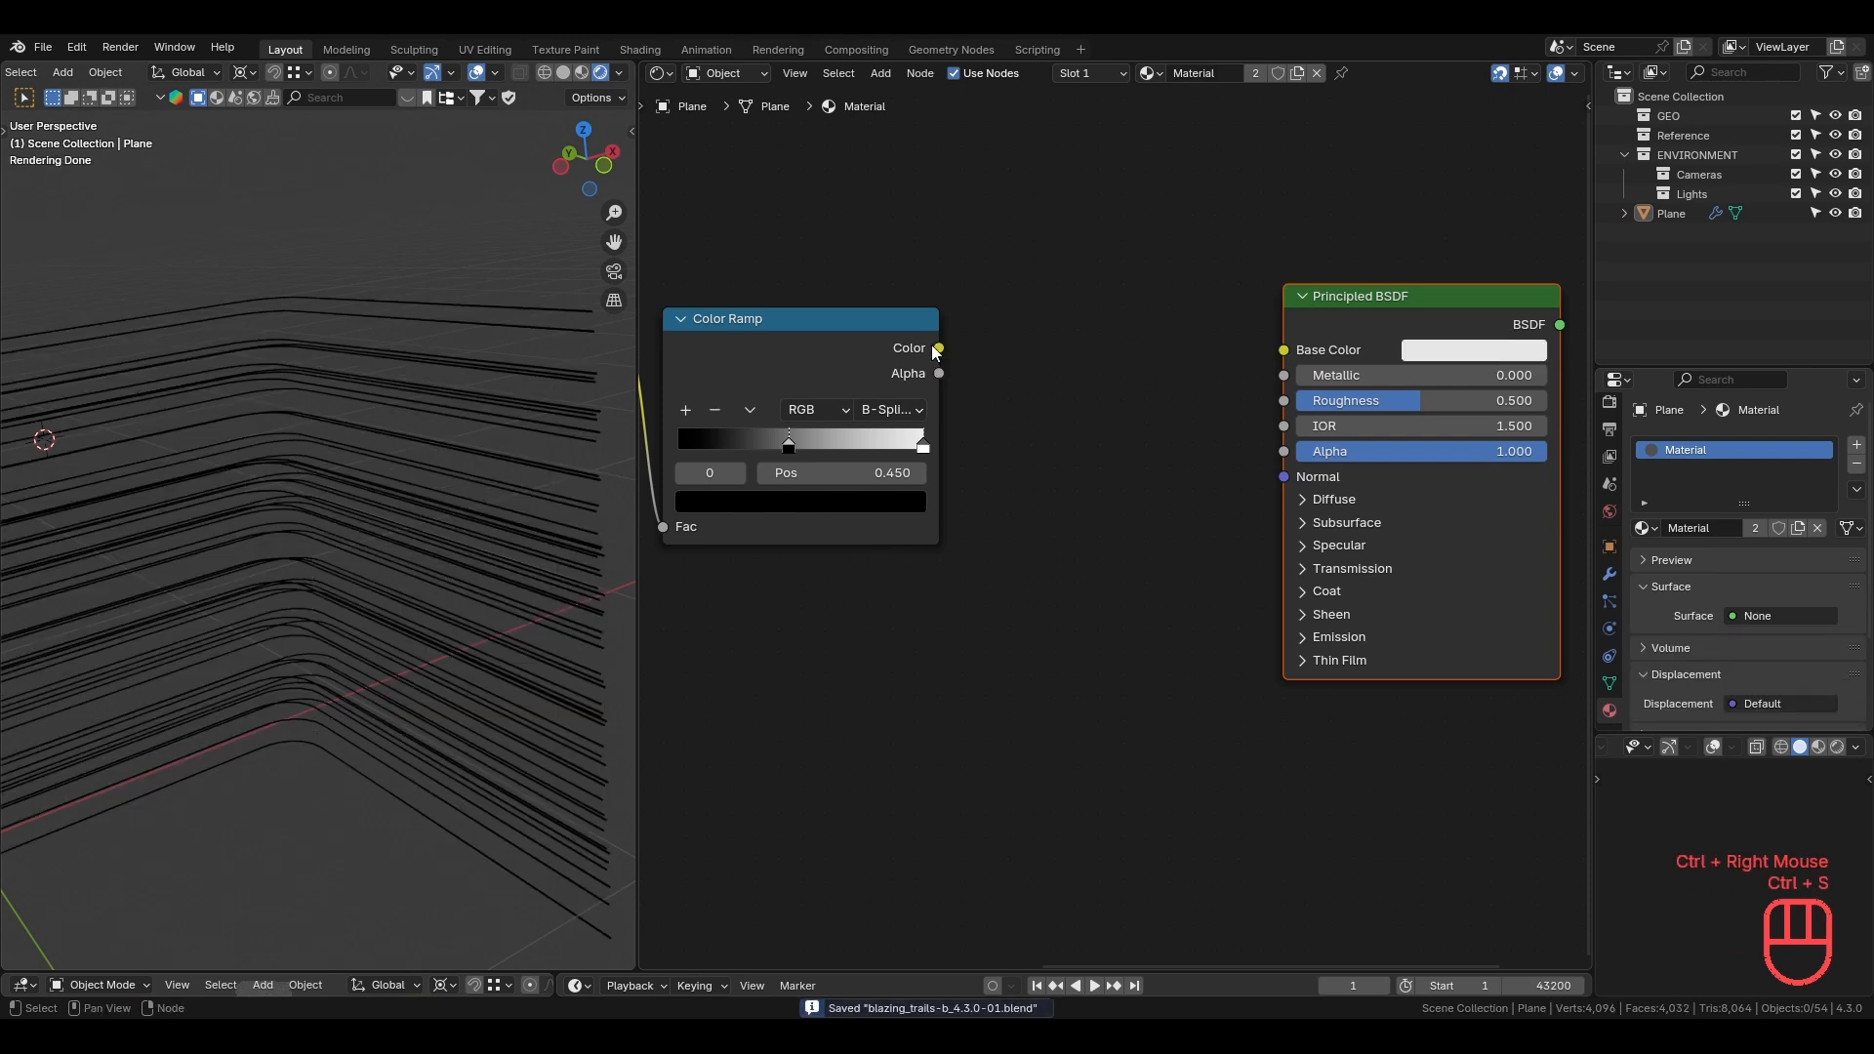
Link Principled BSDF to the Material Output Surface and the Color Ramp's Color to Alpha, and save the file.
middle_drag(1498, 307, 1343, 314)
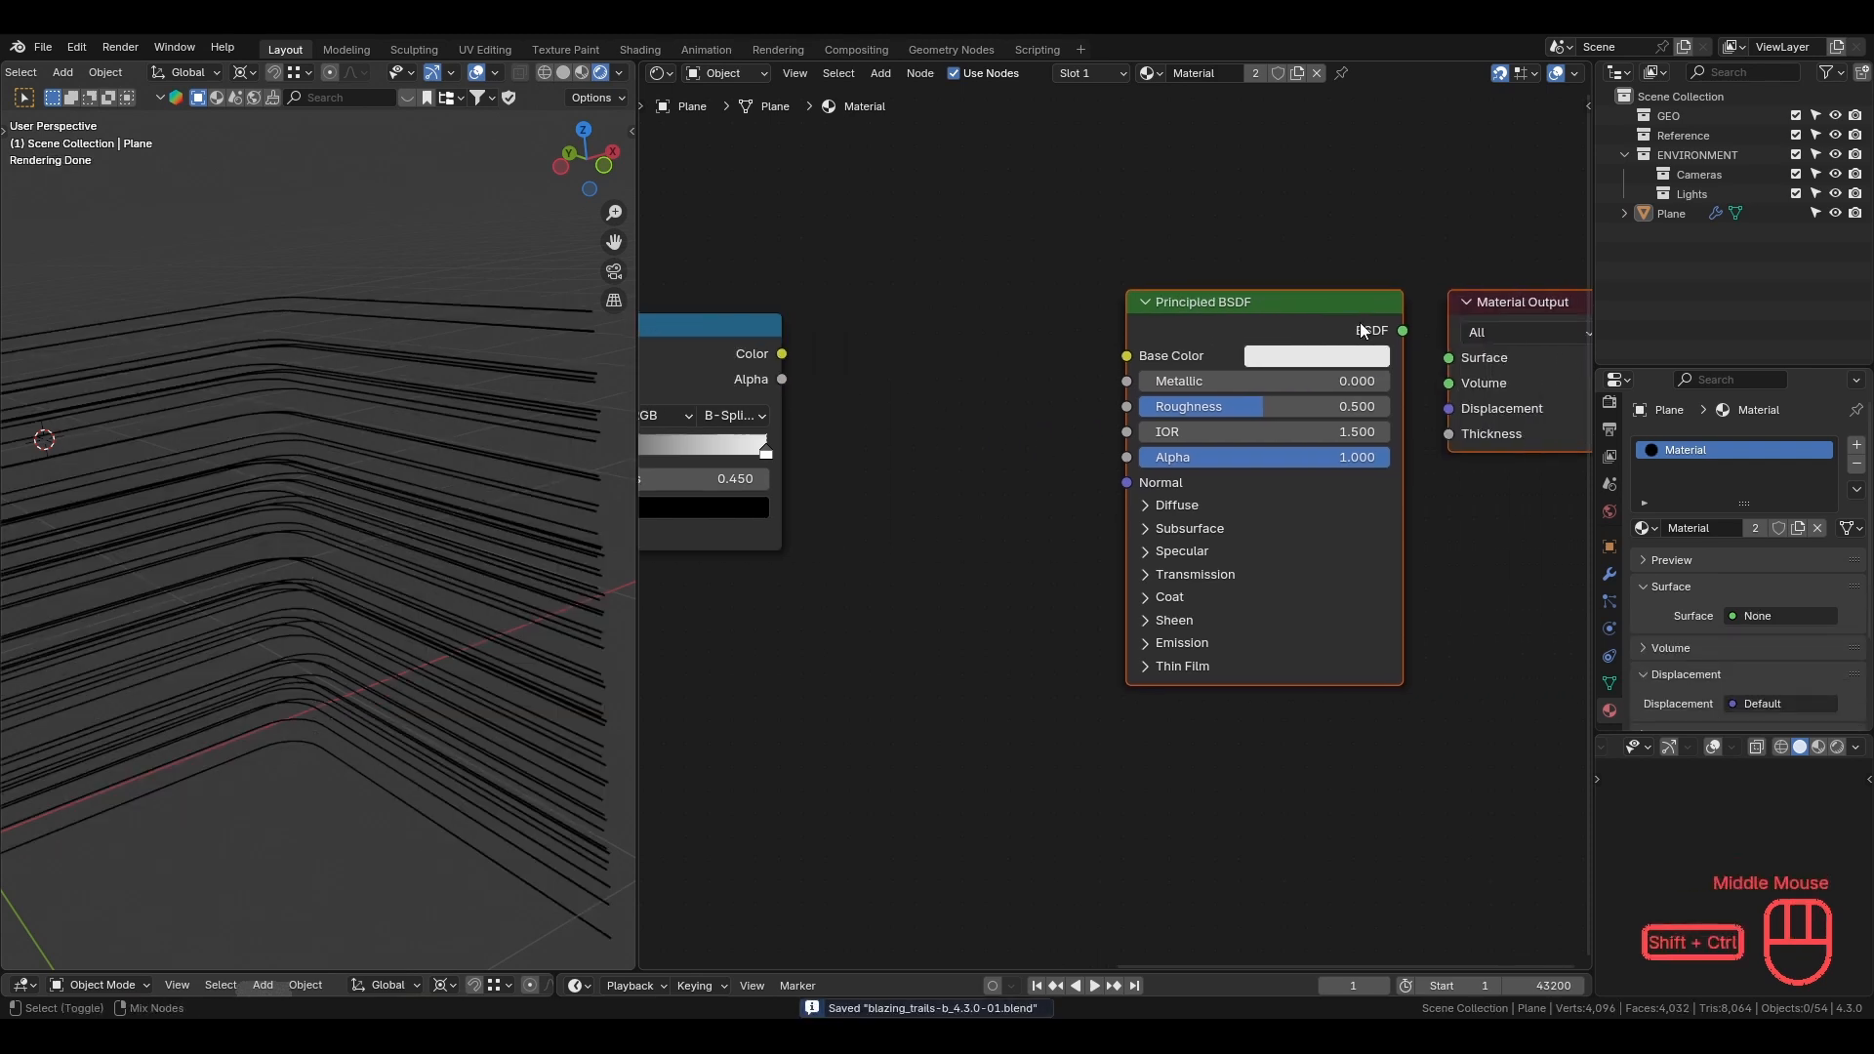
ctrl+shift+click(1364, 327)
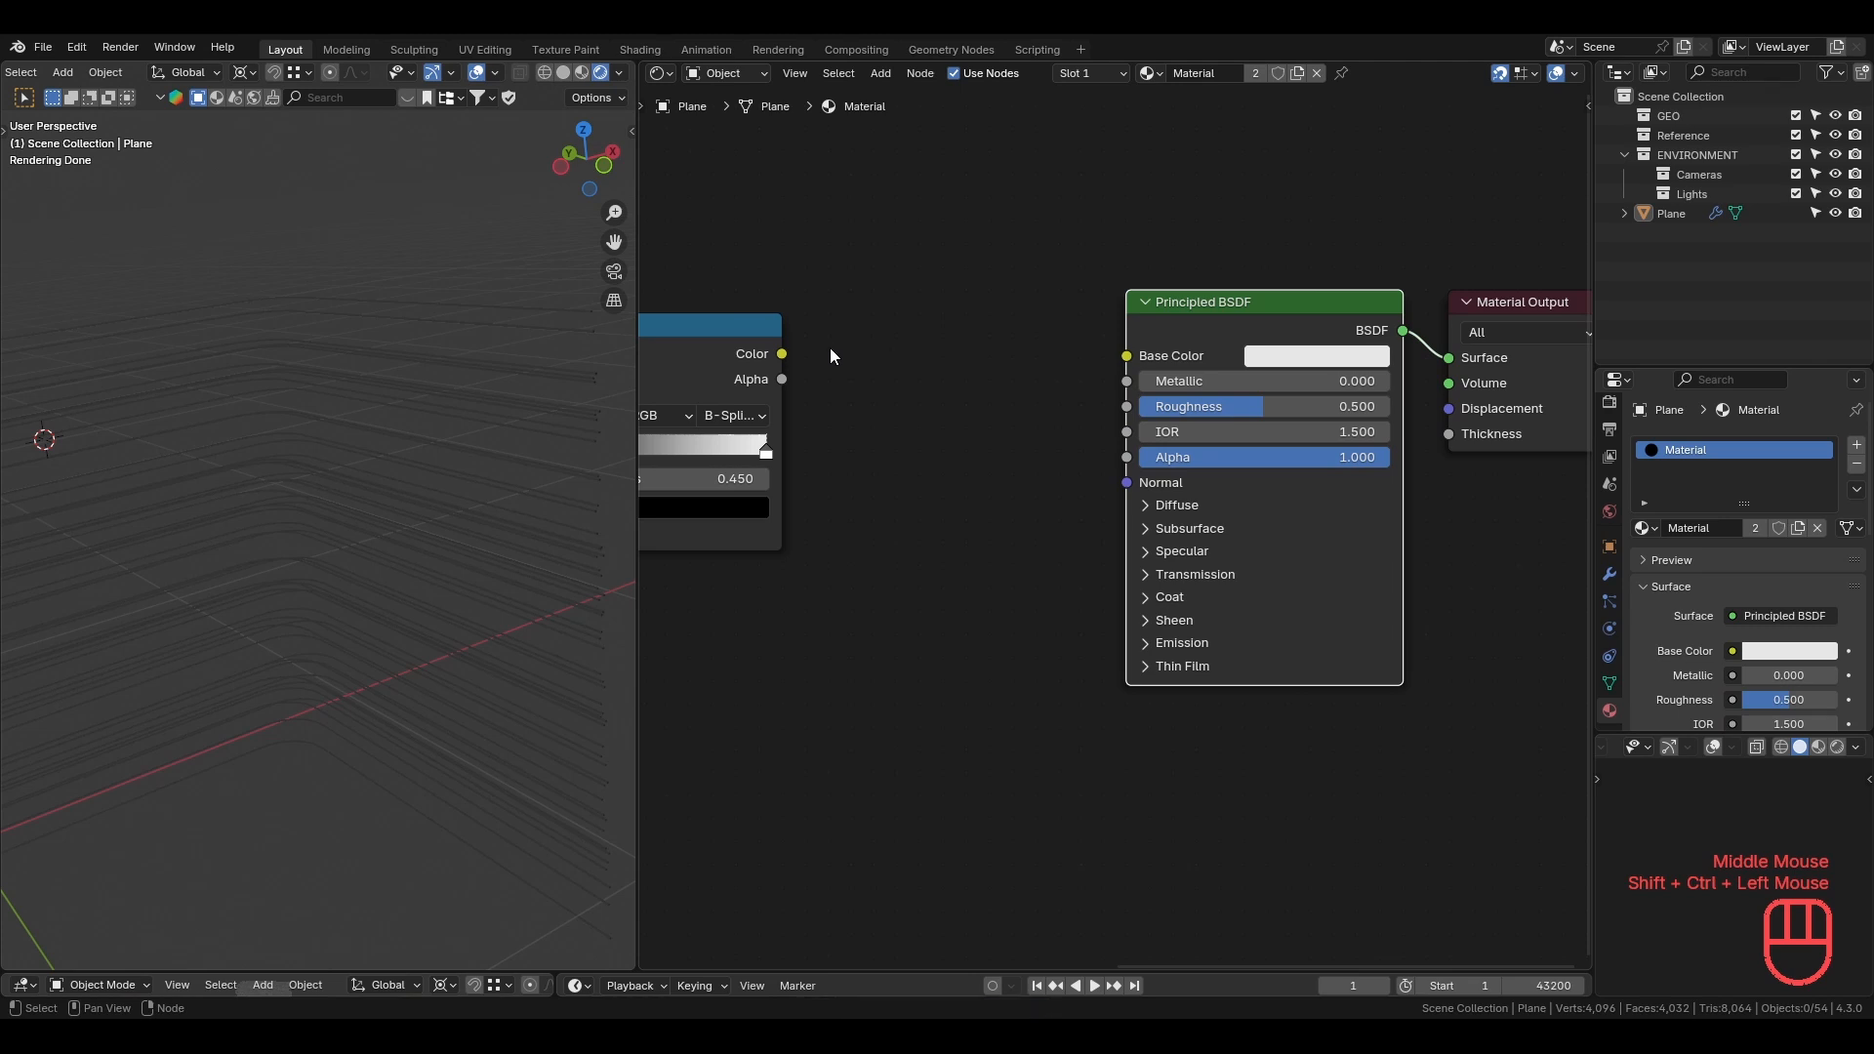
drag(787, 353, 1134, 457)
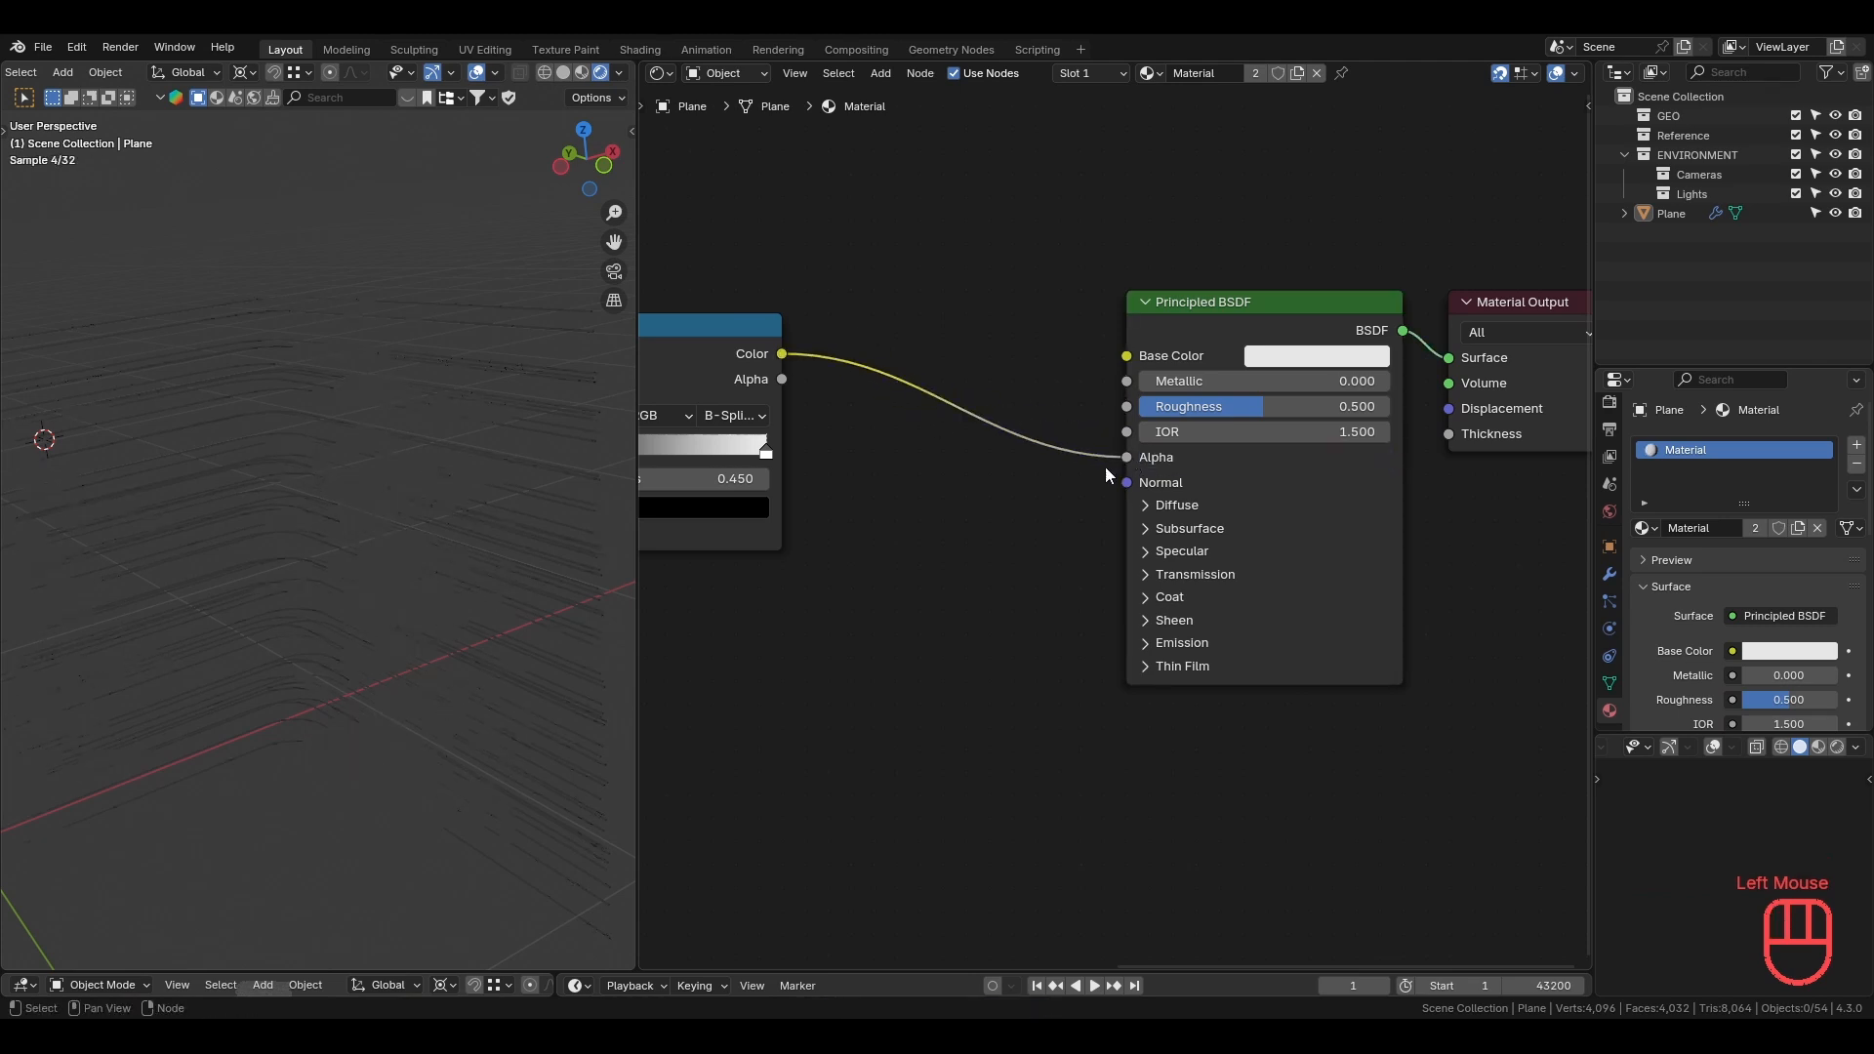
middle_drag(907, 494, 1268, 460)
ctrl+right_drag(1268, 460, 1438, 342)
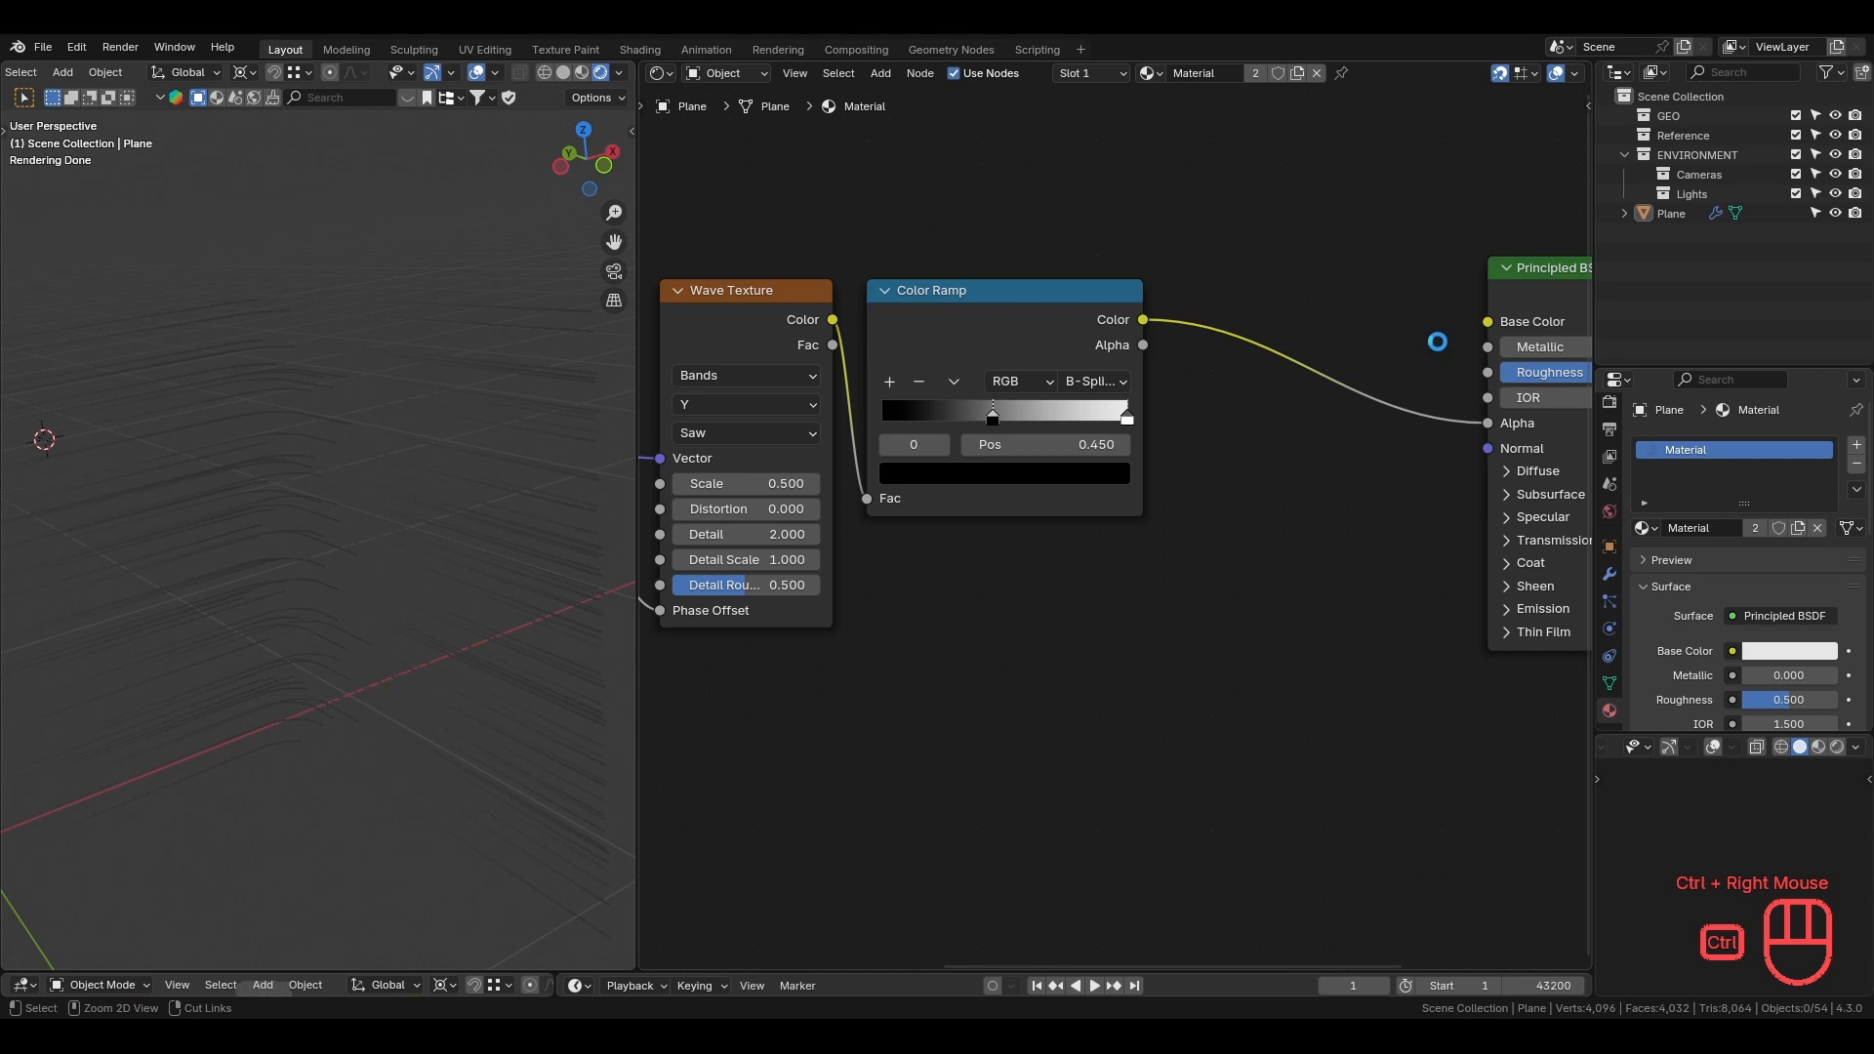
key(ctrl+s)
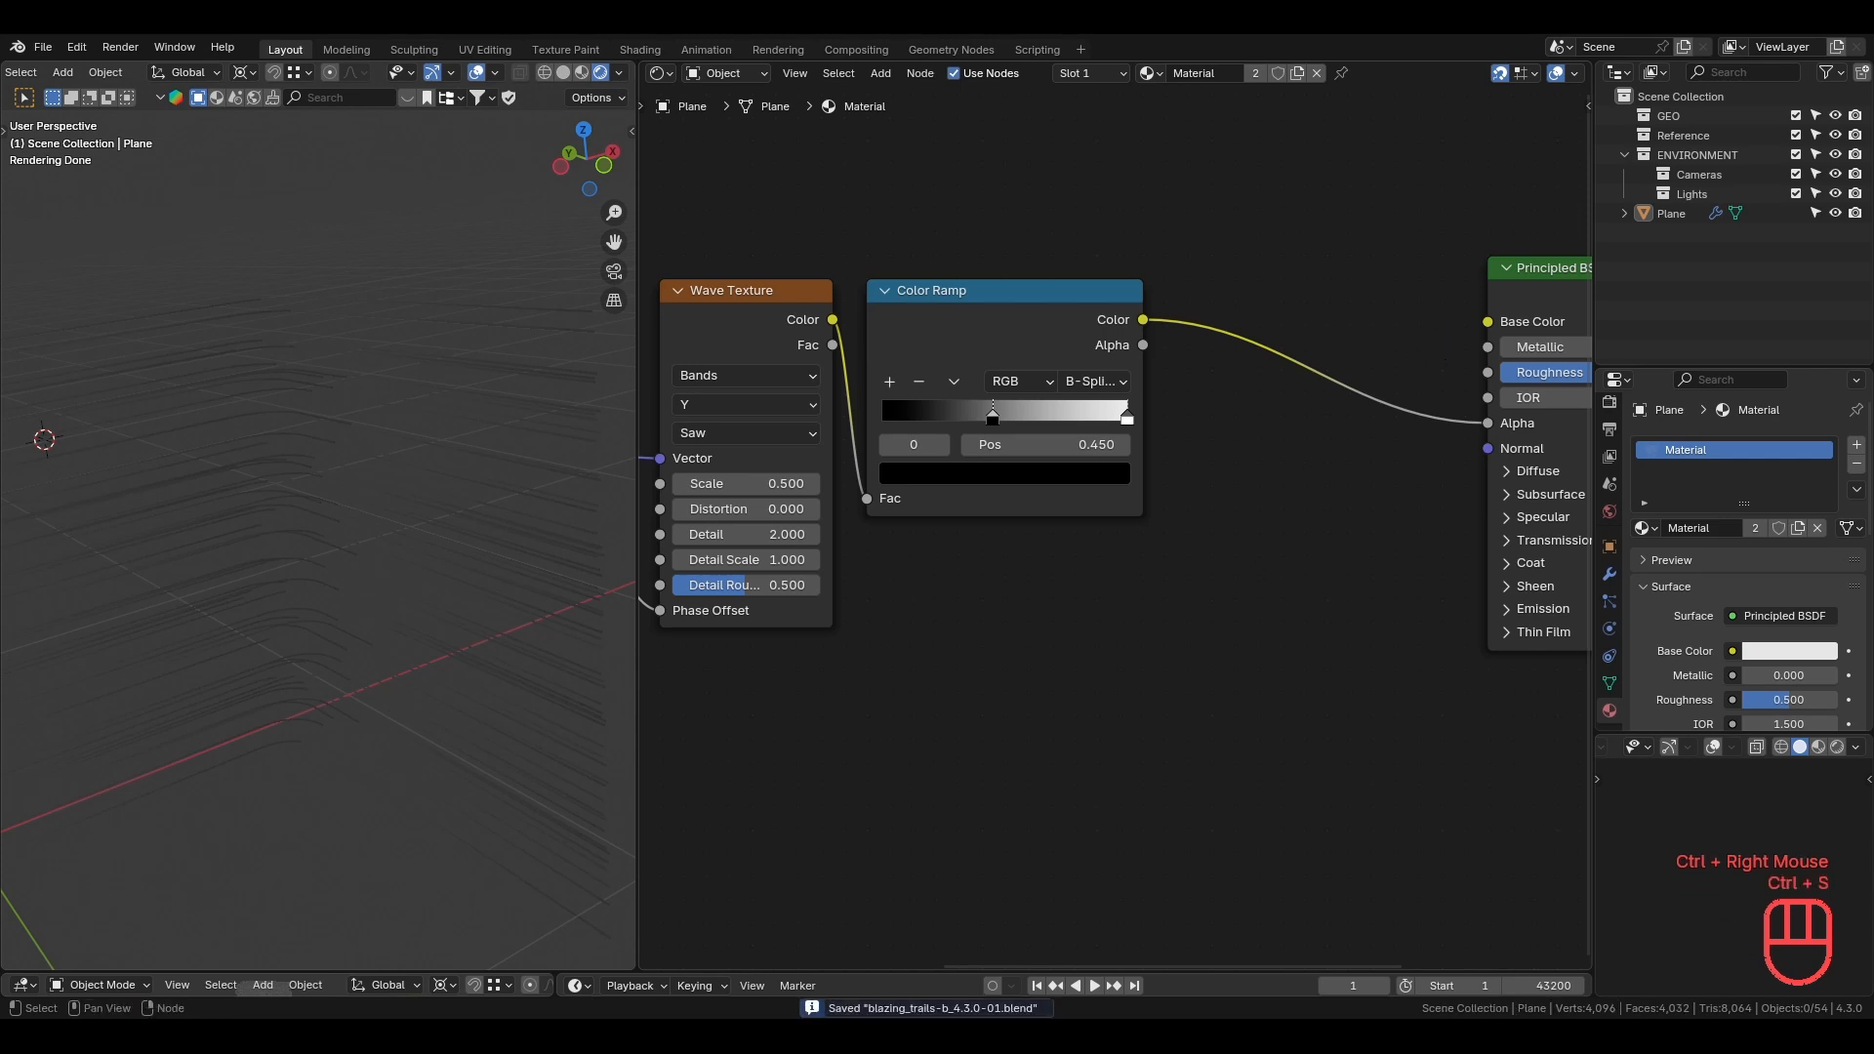
Add a second Color Ramp below the first and connect the Wave Texture's Color output to its Fac.
click(960, 333)
key(shift+a)
text(color r)
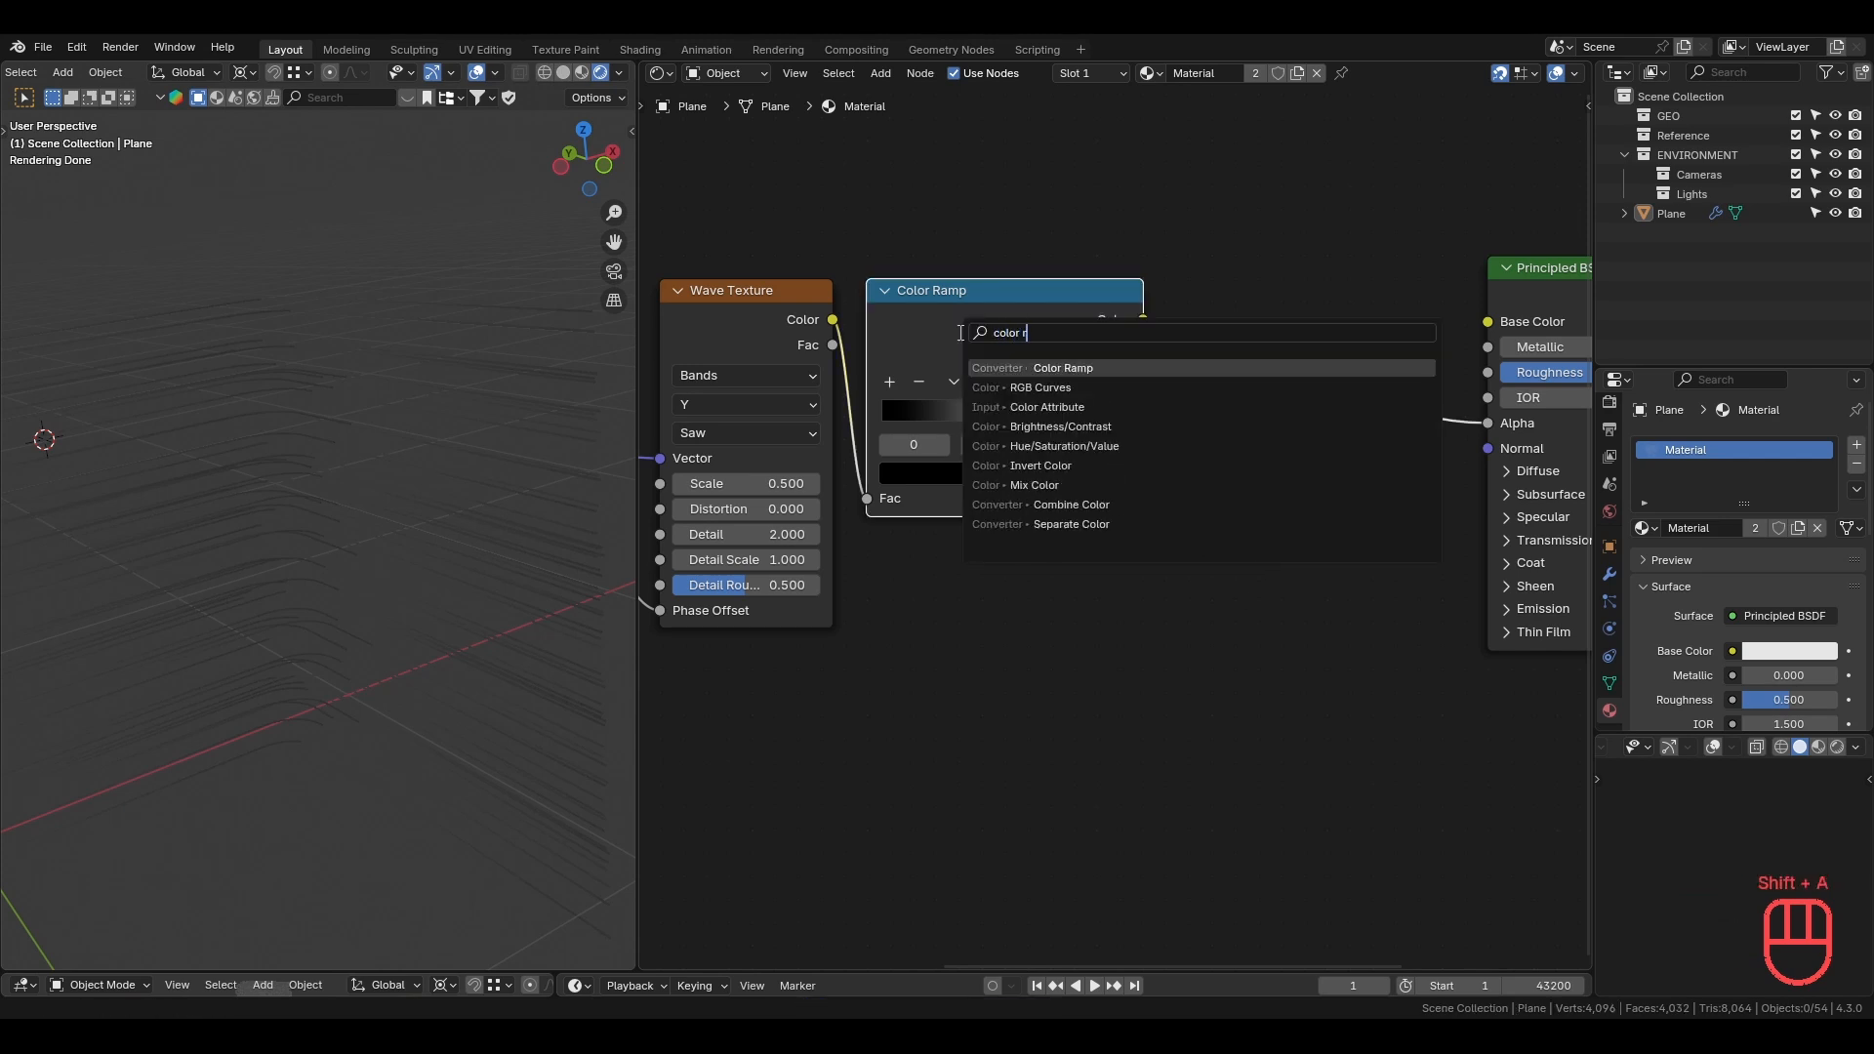
text(am)
key(Return)
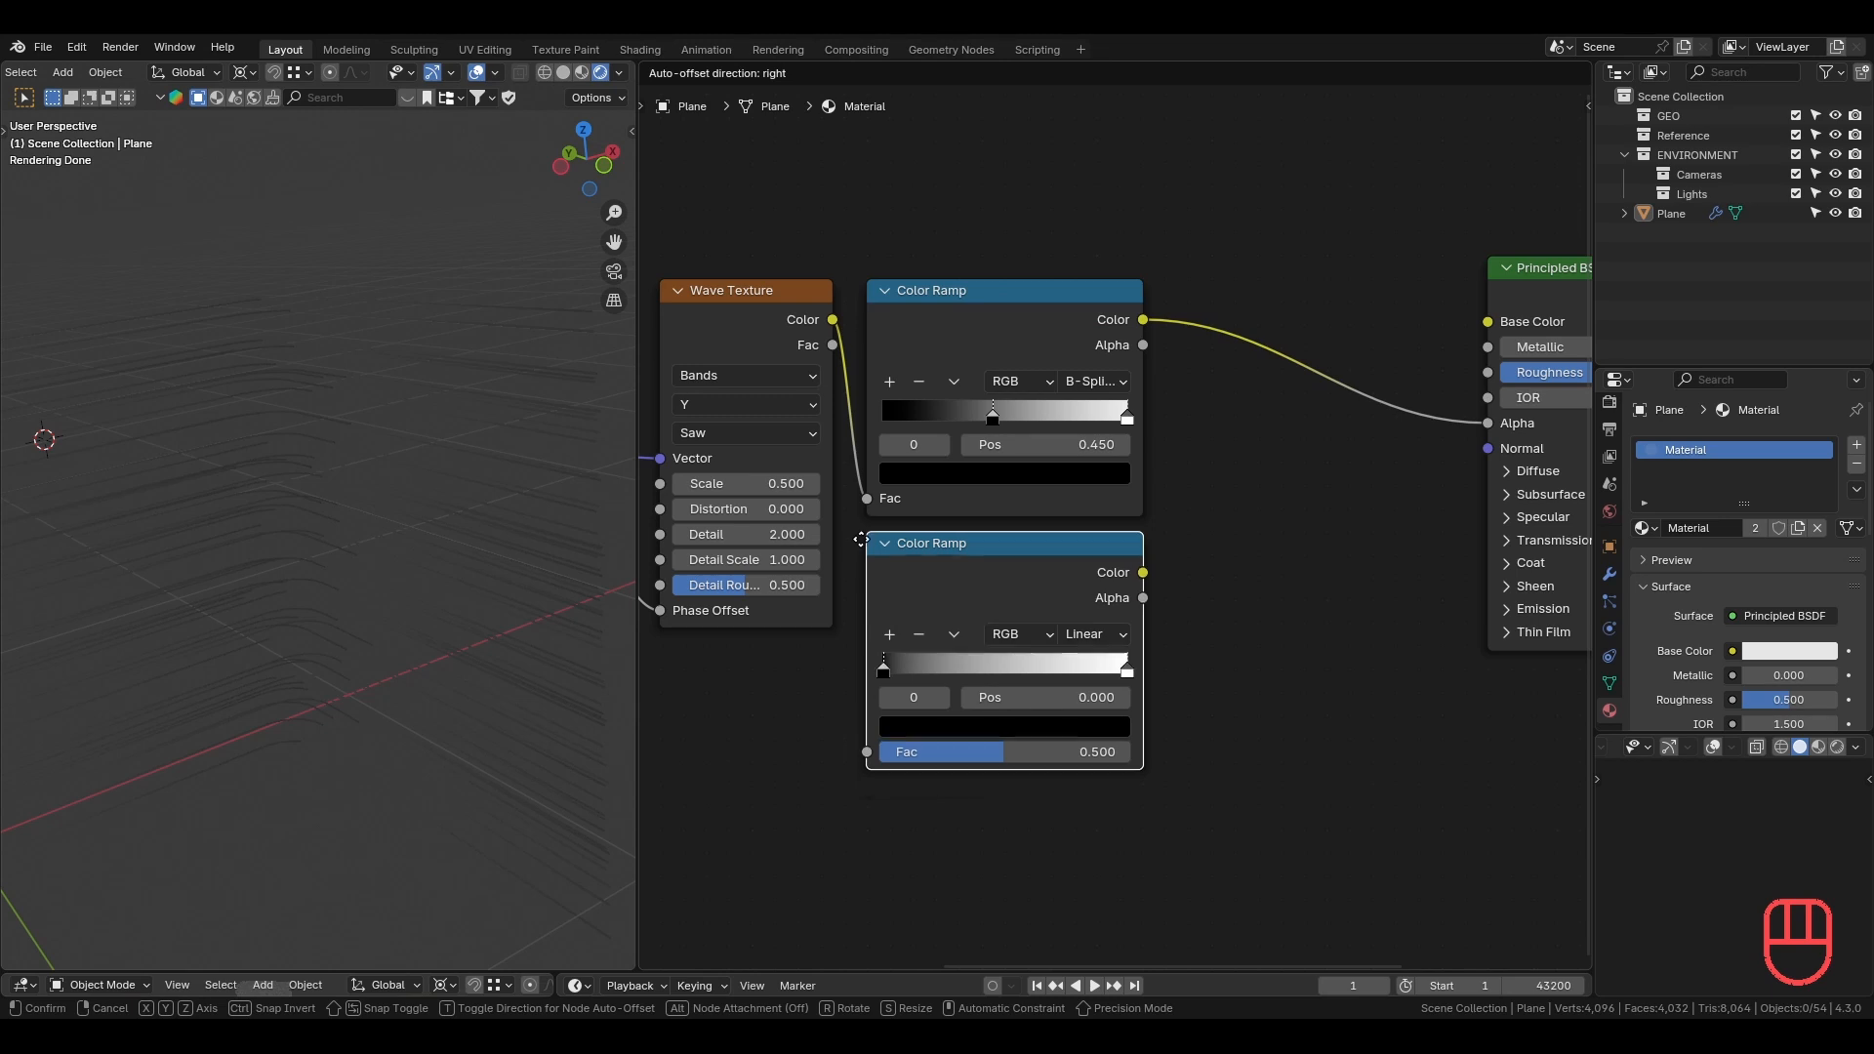
click(859, 532)
drag(833, 319, 867, 751)
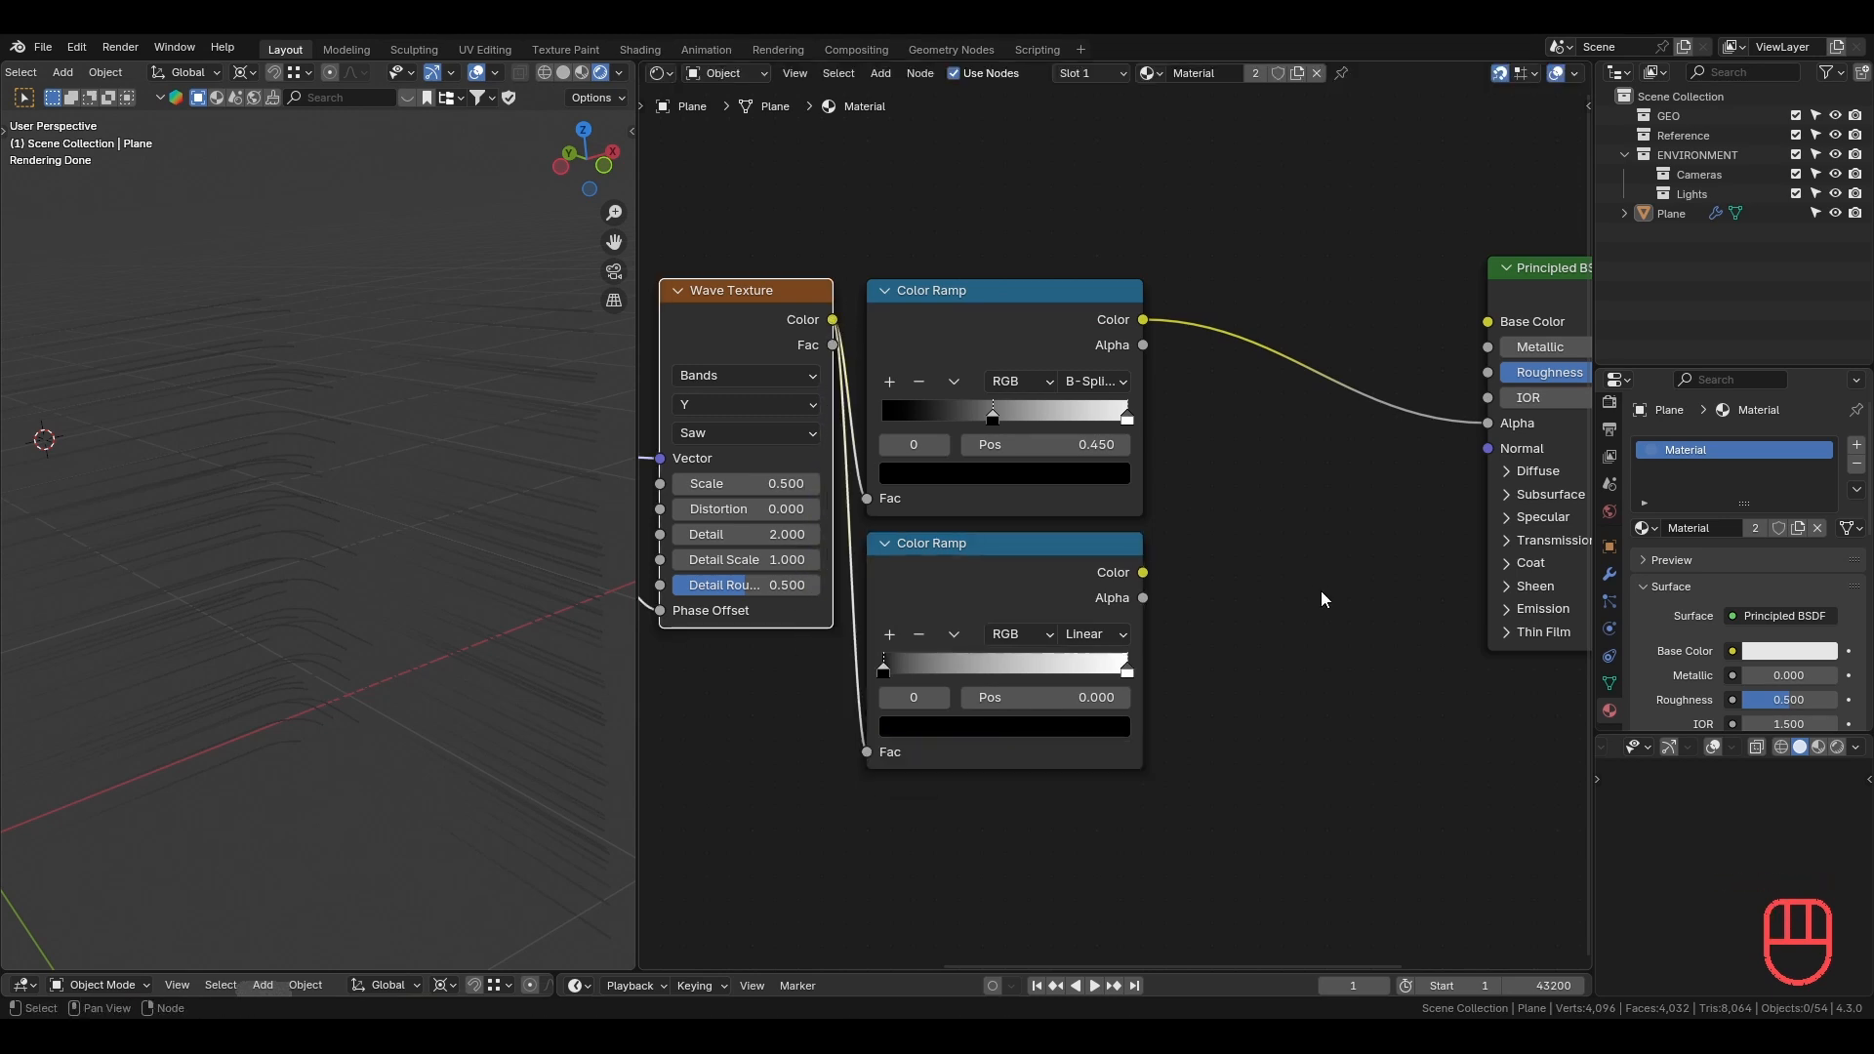
Expand the Principled BSDF's Emission settings and connect the lower Color Ramp's Color to emission Strength.
middle_drag(1321, 589, 1226, 567)
click(1396, 575)
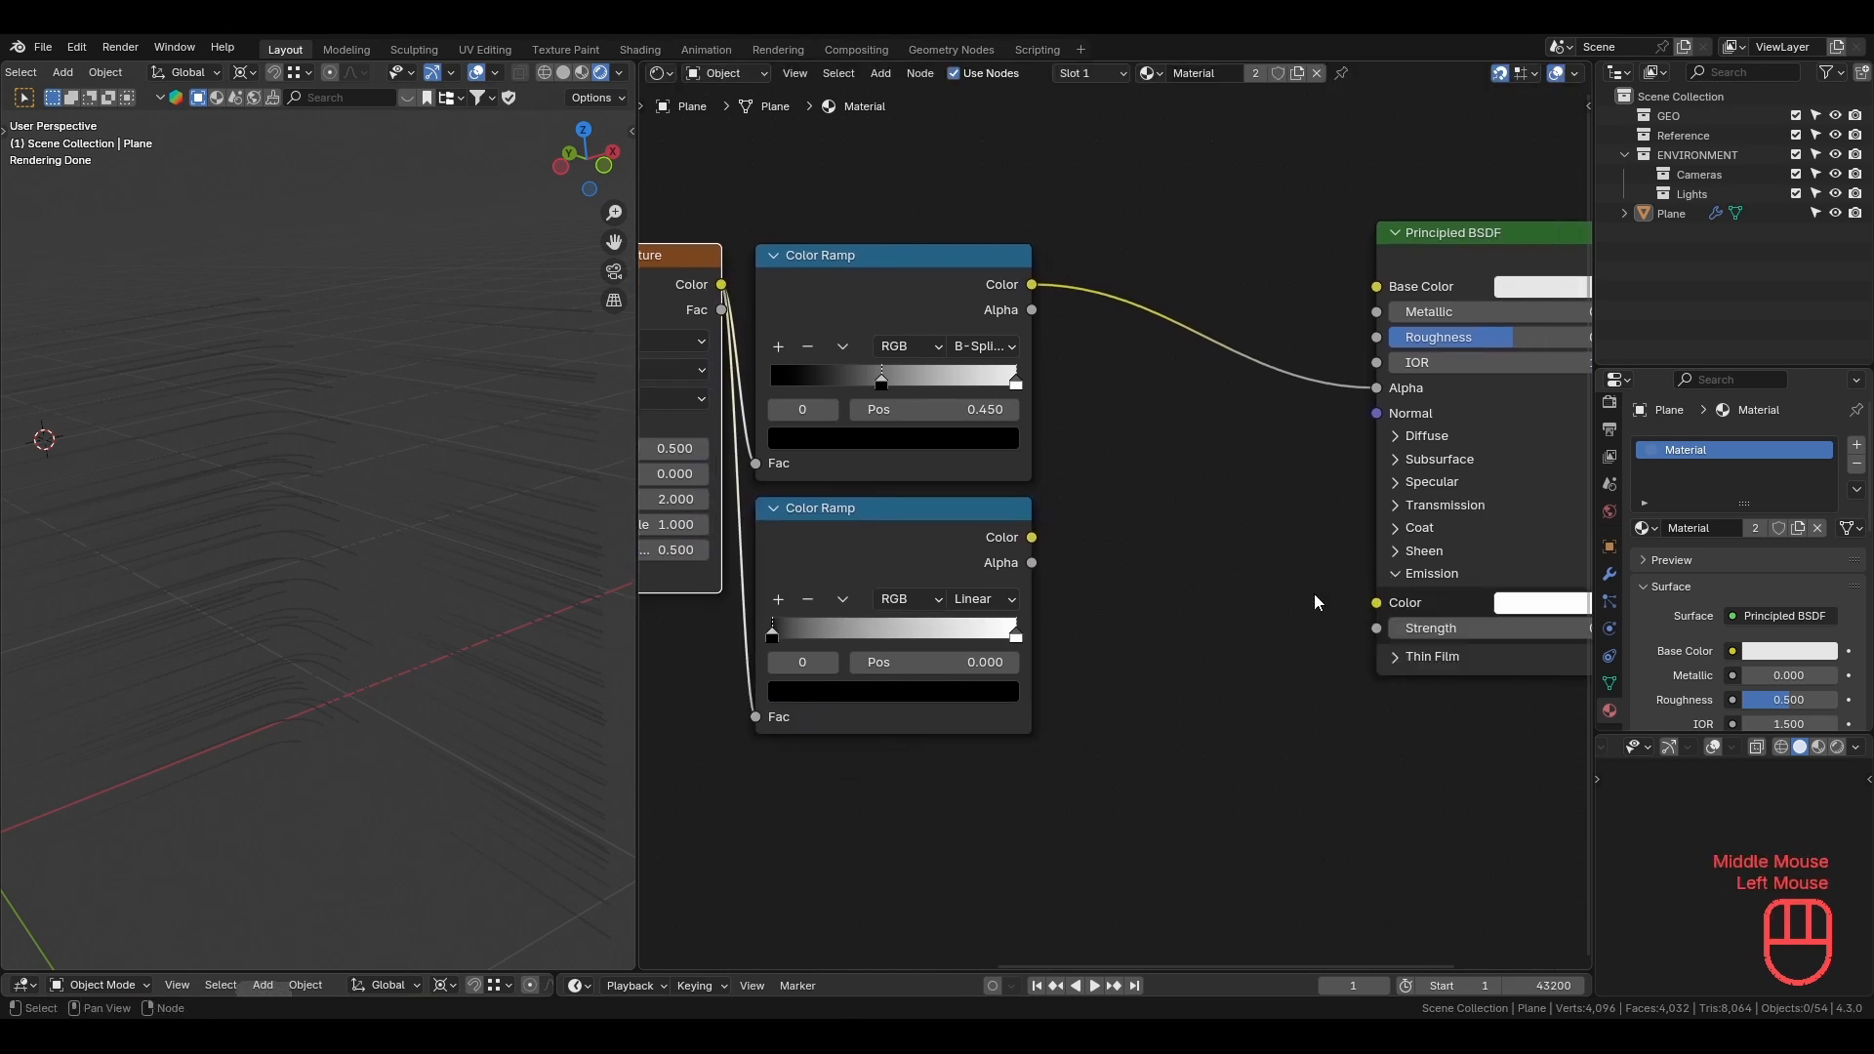
drag(1032, 538, 1060, 530)
drag(1318, 607, 1372, 637)
Move the lower Color Ramp's black stop to position 0.955 and step forward to frame 14 to preview the streak tips.
middle_drag(331, 482, 342, 415)
drag(774, 640, 1011, 648)
key(KP_5)
middle_drag(875, 570, 1204, 599)
key(Right)
key(Right)
key(Right)
key(Right)
key(Right)
key(Right)
key(Right)
key(Right)
key(Right)
key(Right)
key(Right)
key(Right)
key(Right)
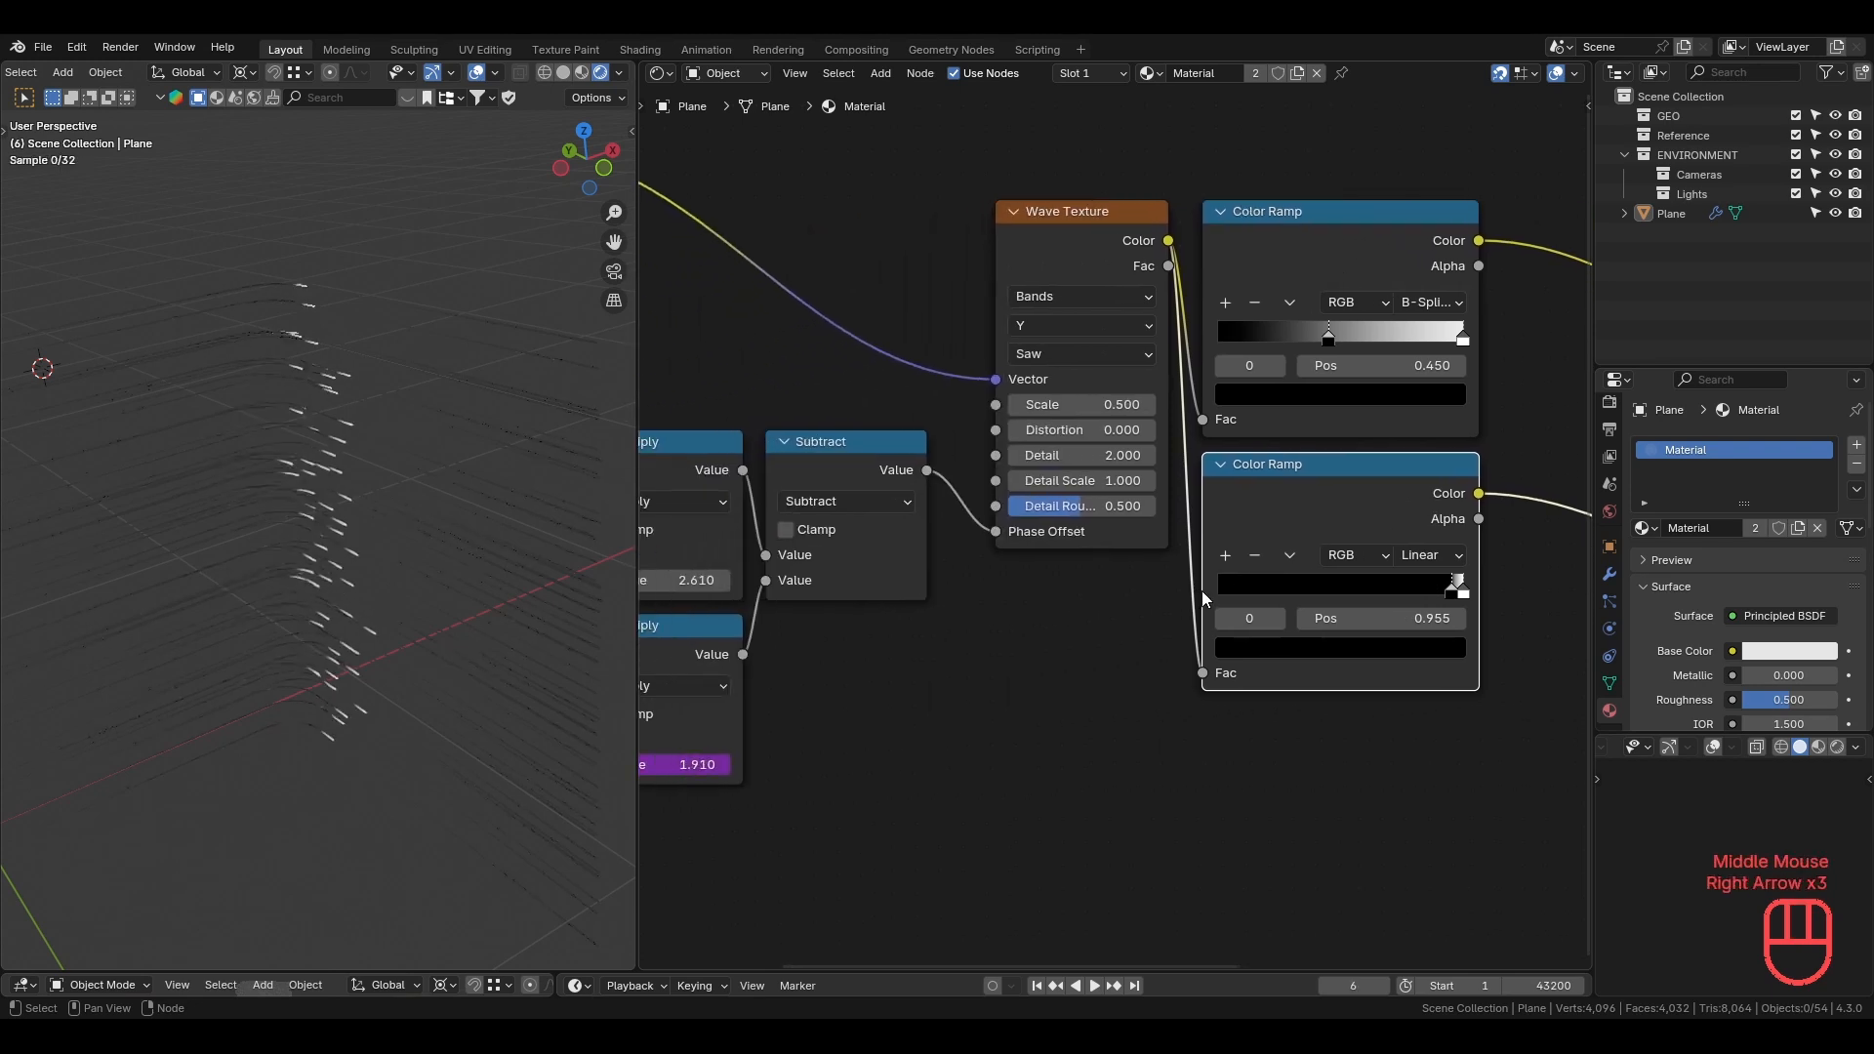
shift+middle_drag(420, 556, 458, 579)
Insert a Math node on the link between the lower Color Ramp and emission Strength, placed right beside the ramp.
middle_drag(1500, 658, 1232, 646)
key(shift+a)
text(add)
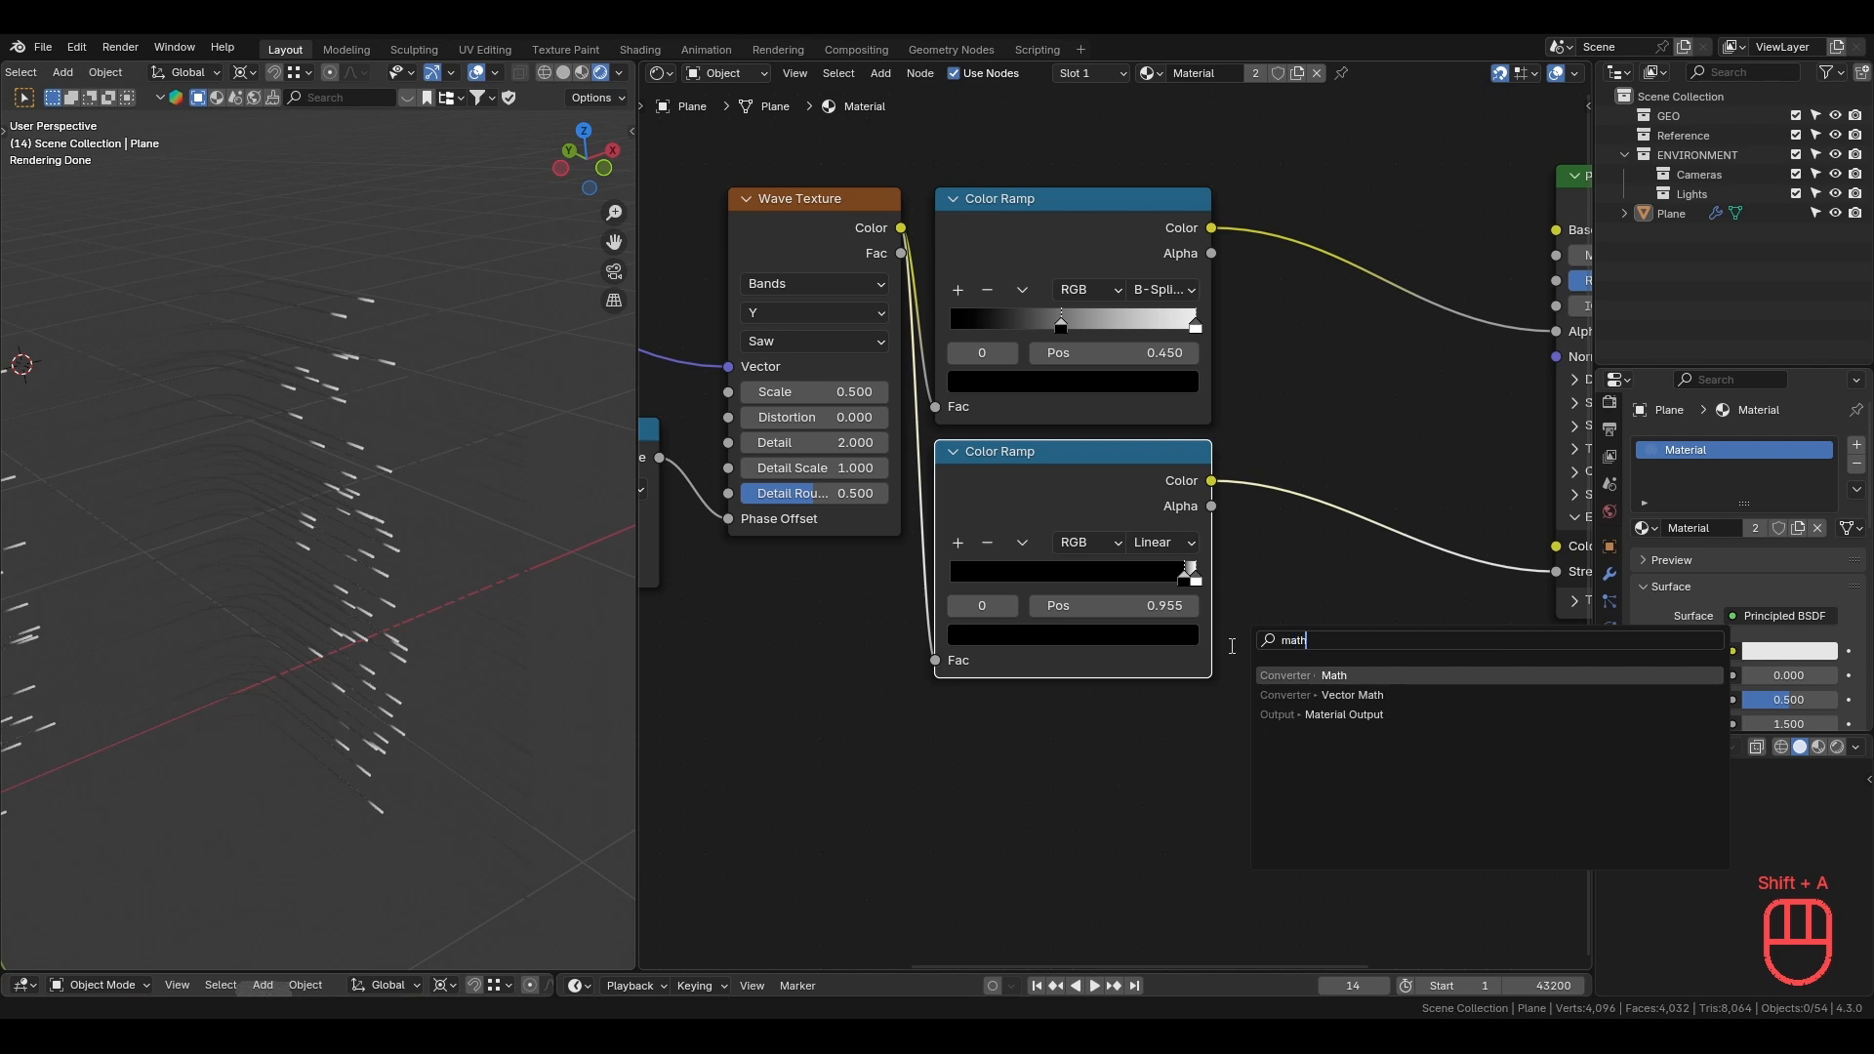
key(Return)
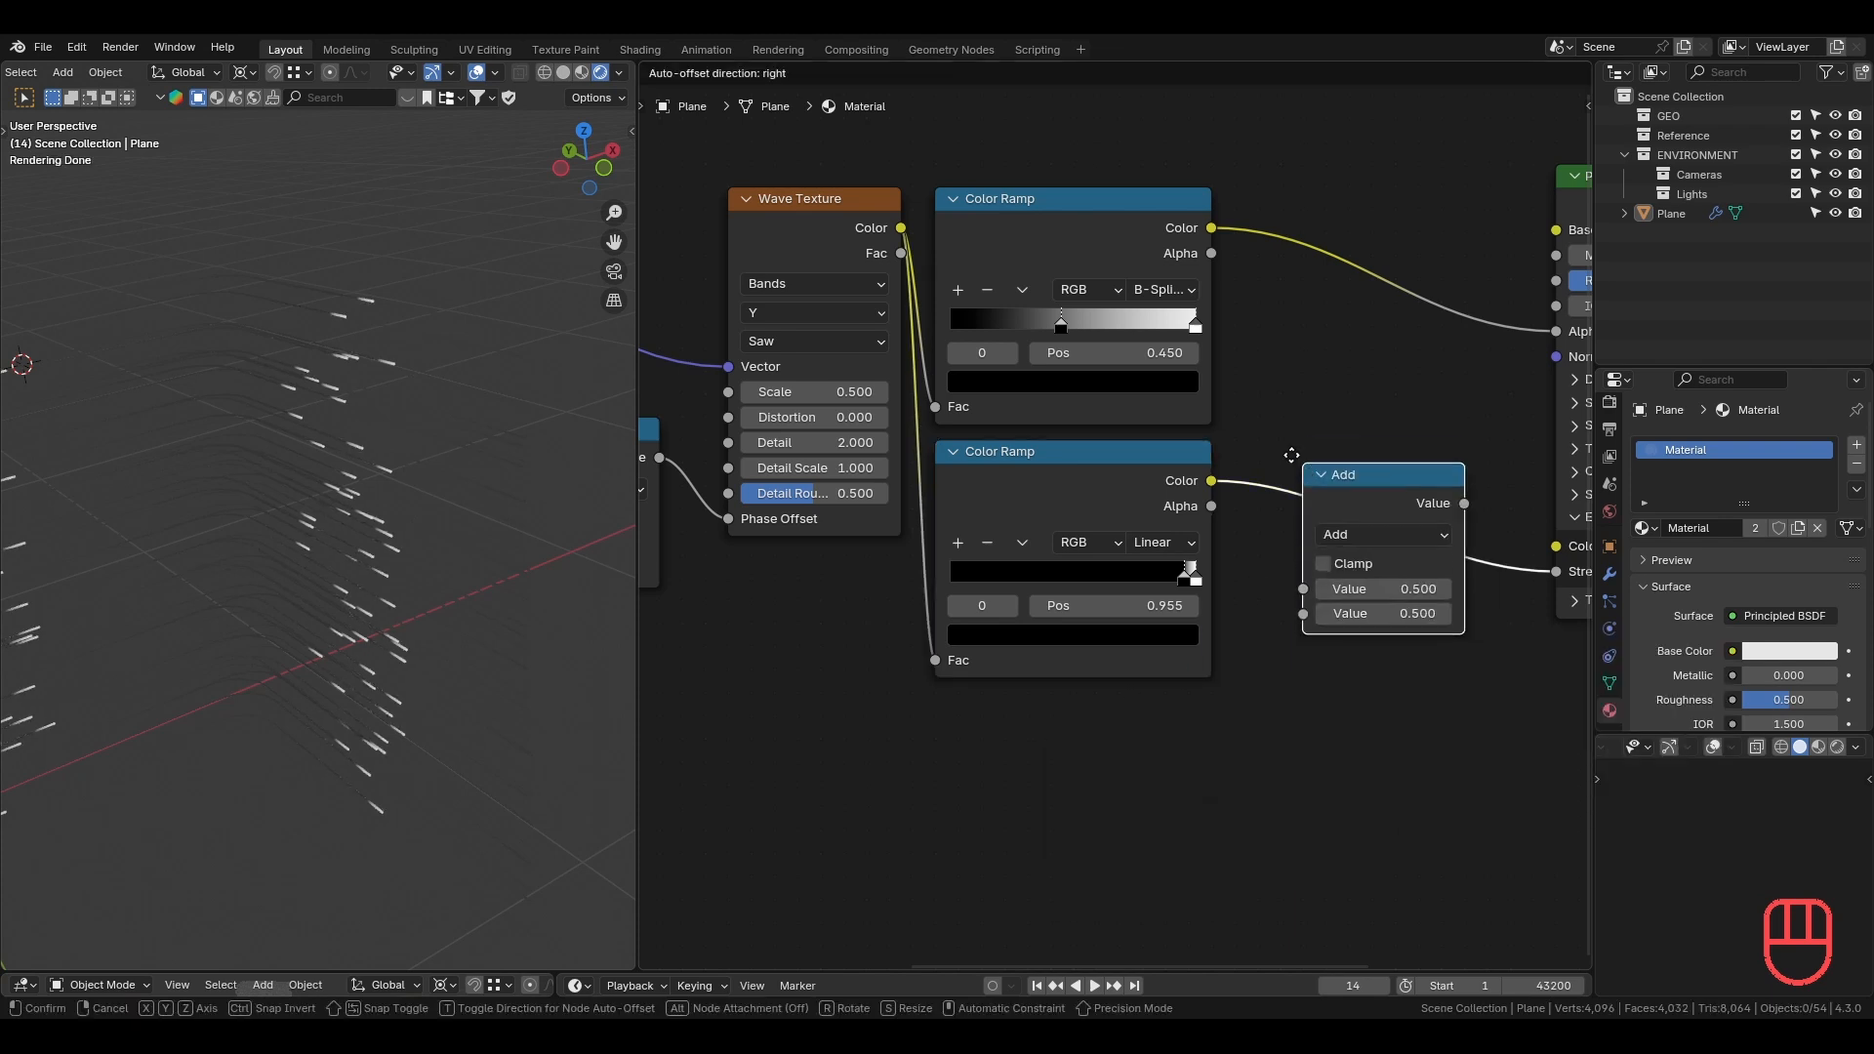
click(1308, 451)
key(g)
click(1241, 454)
Change the inserted Math node's operation to Multiply and set its second value to 25.
click(1314, 511)
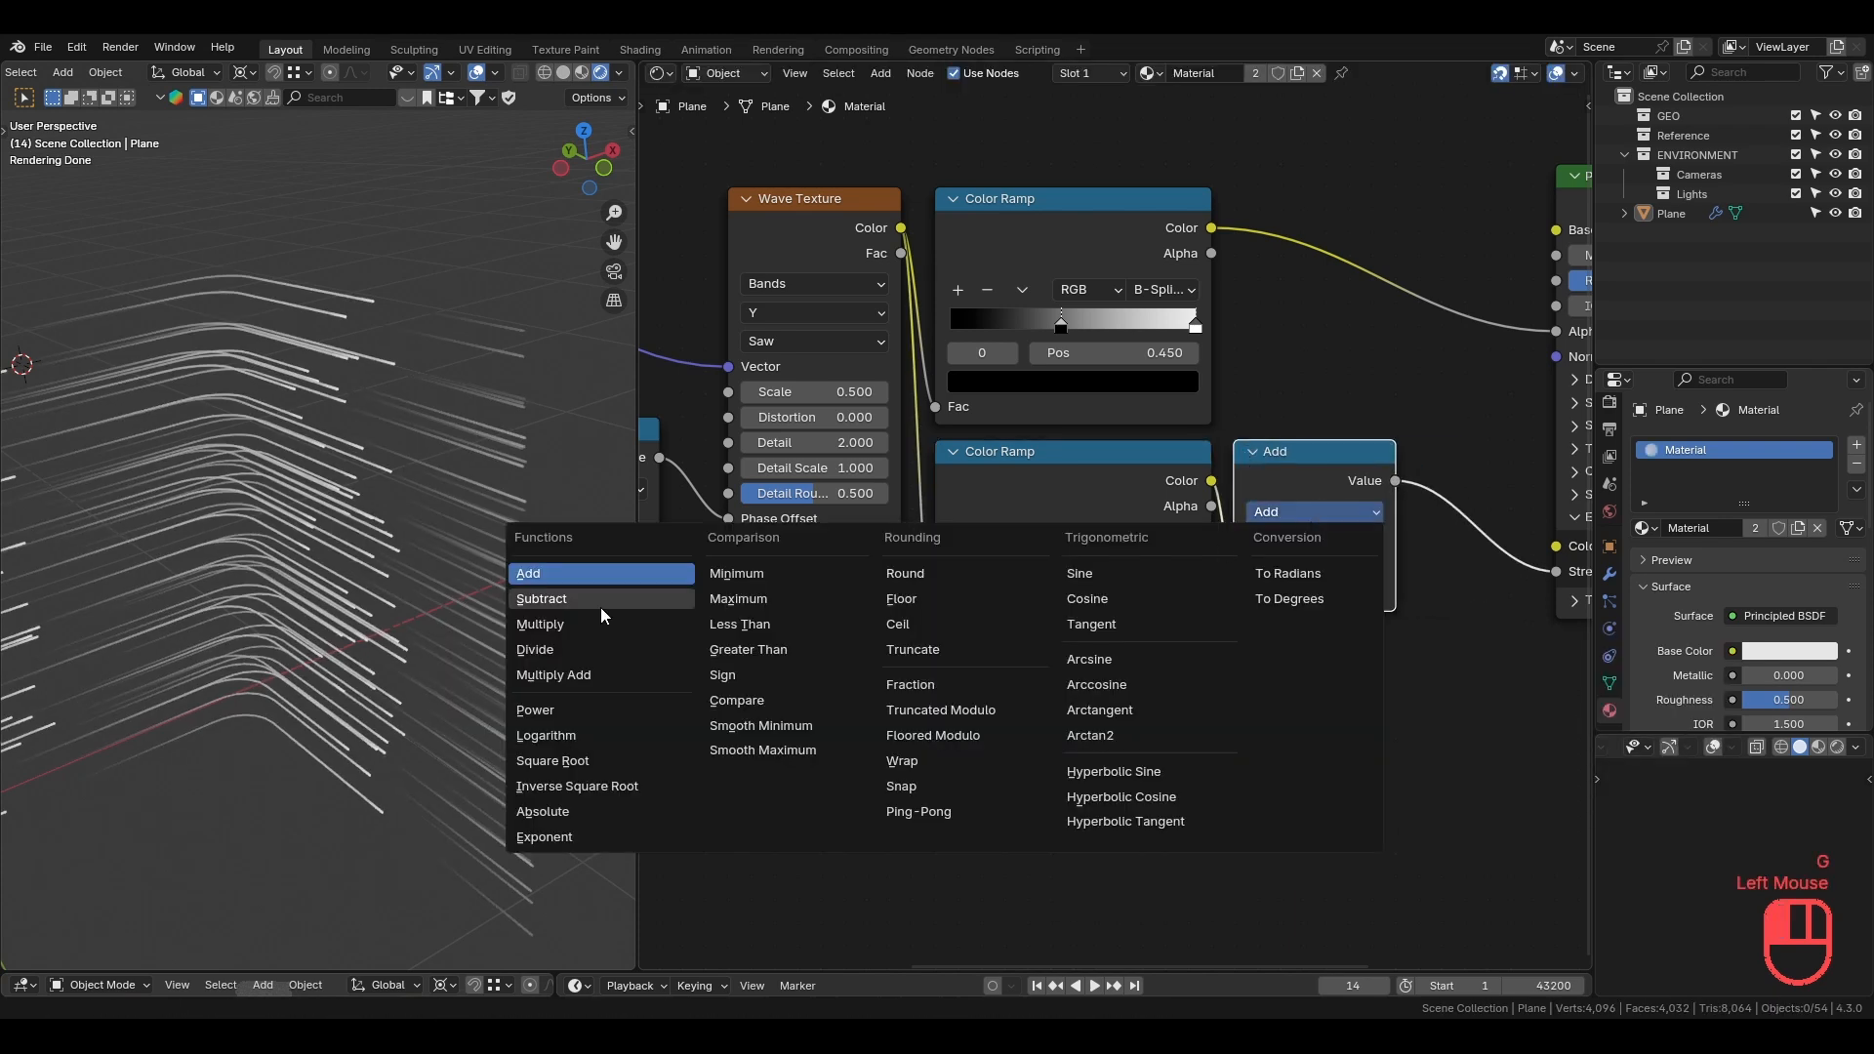
click(600, 607)
double_click(1315, 591)
text(25)
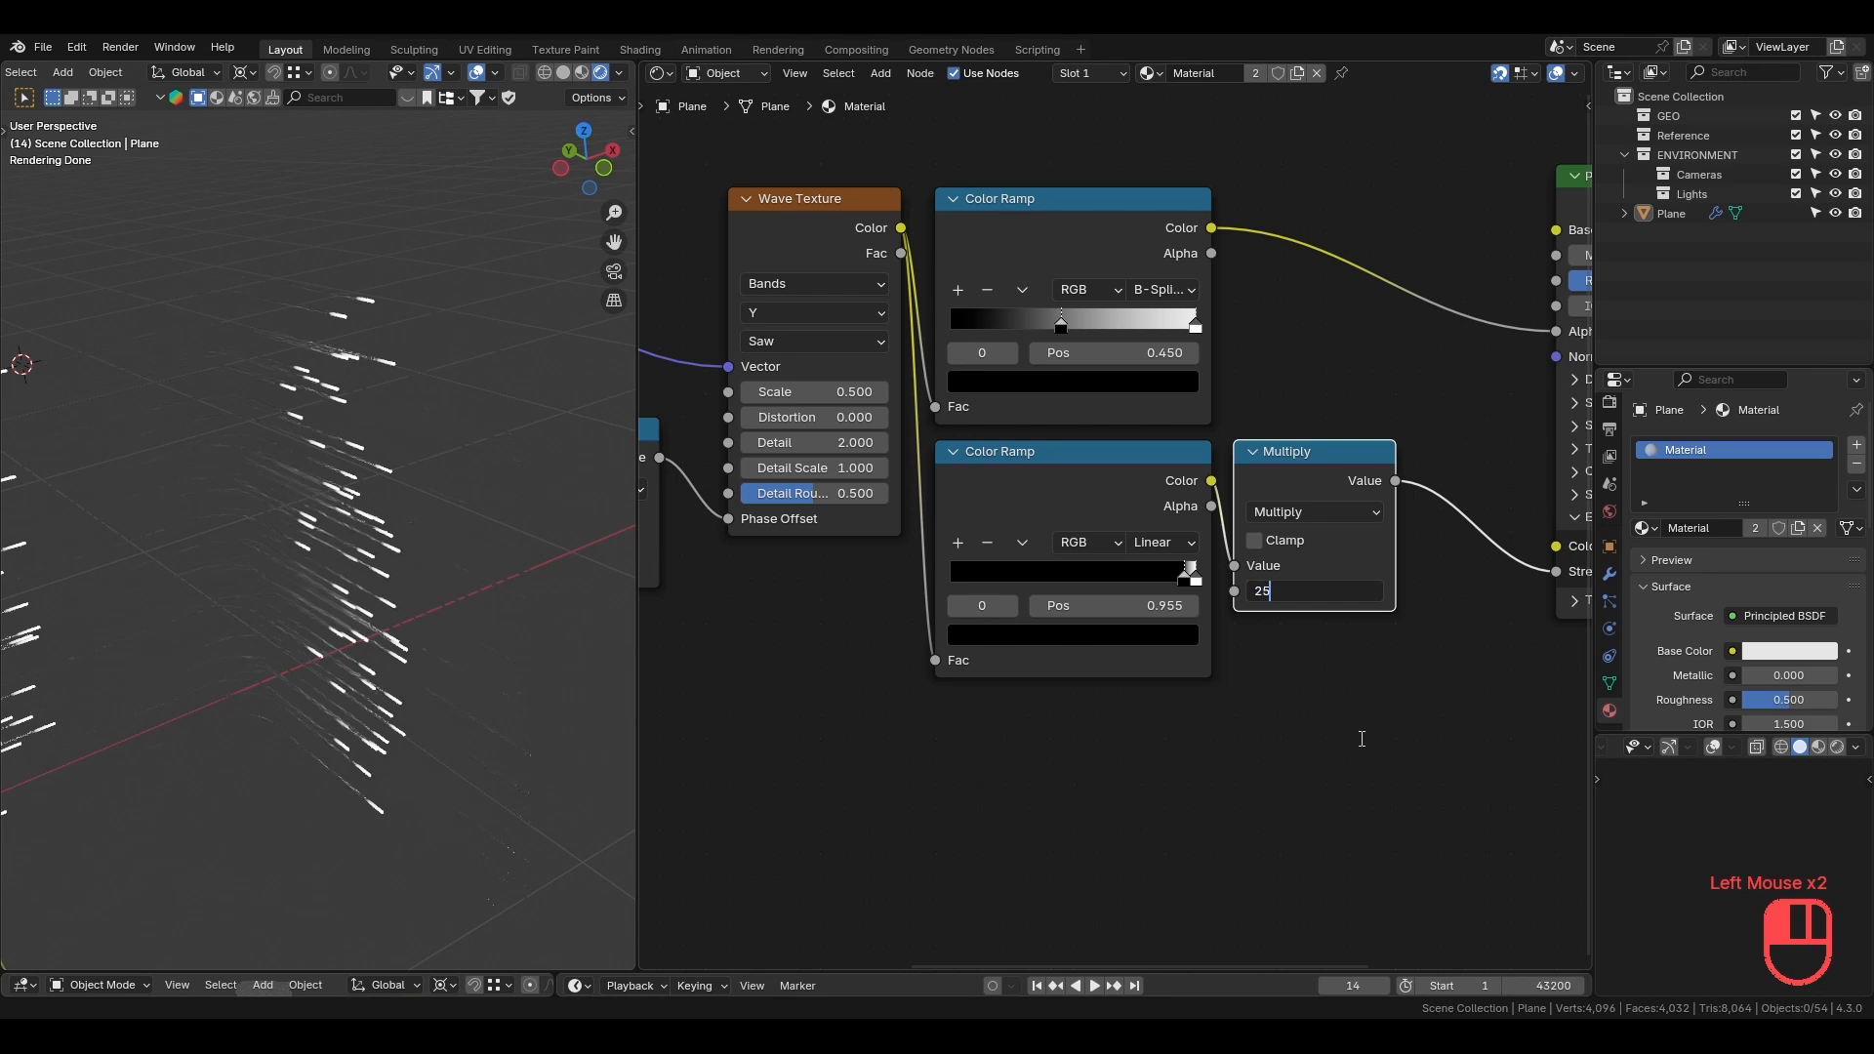
key(Return)
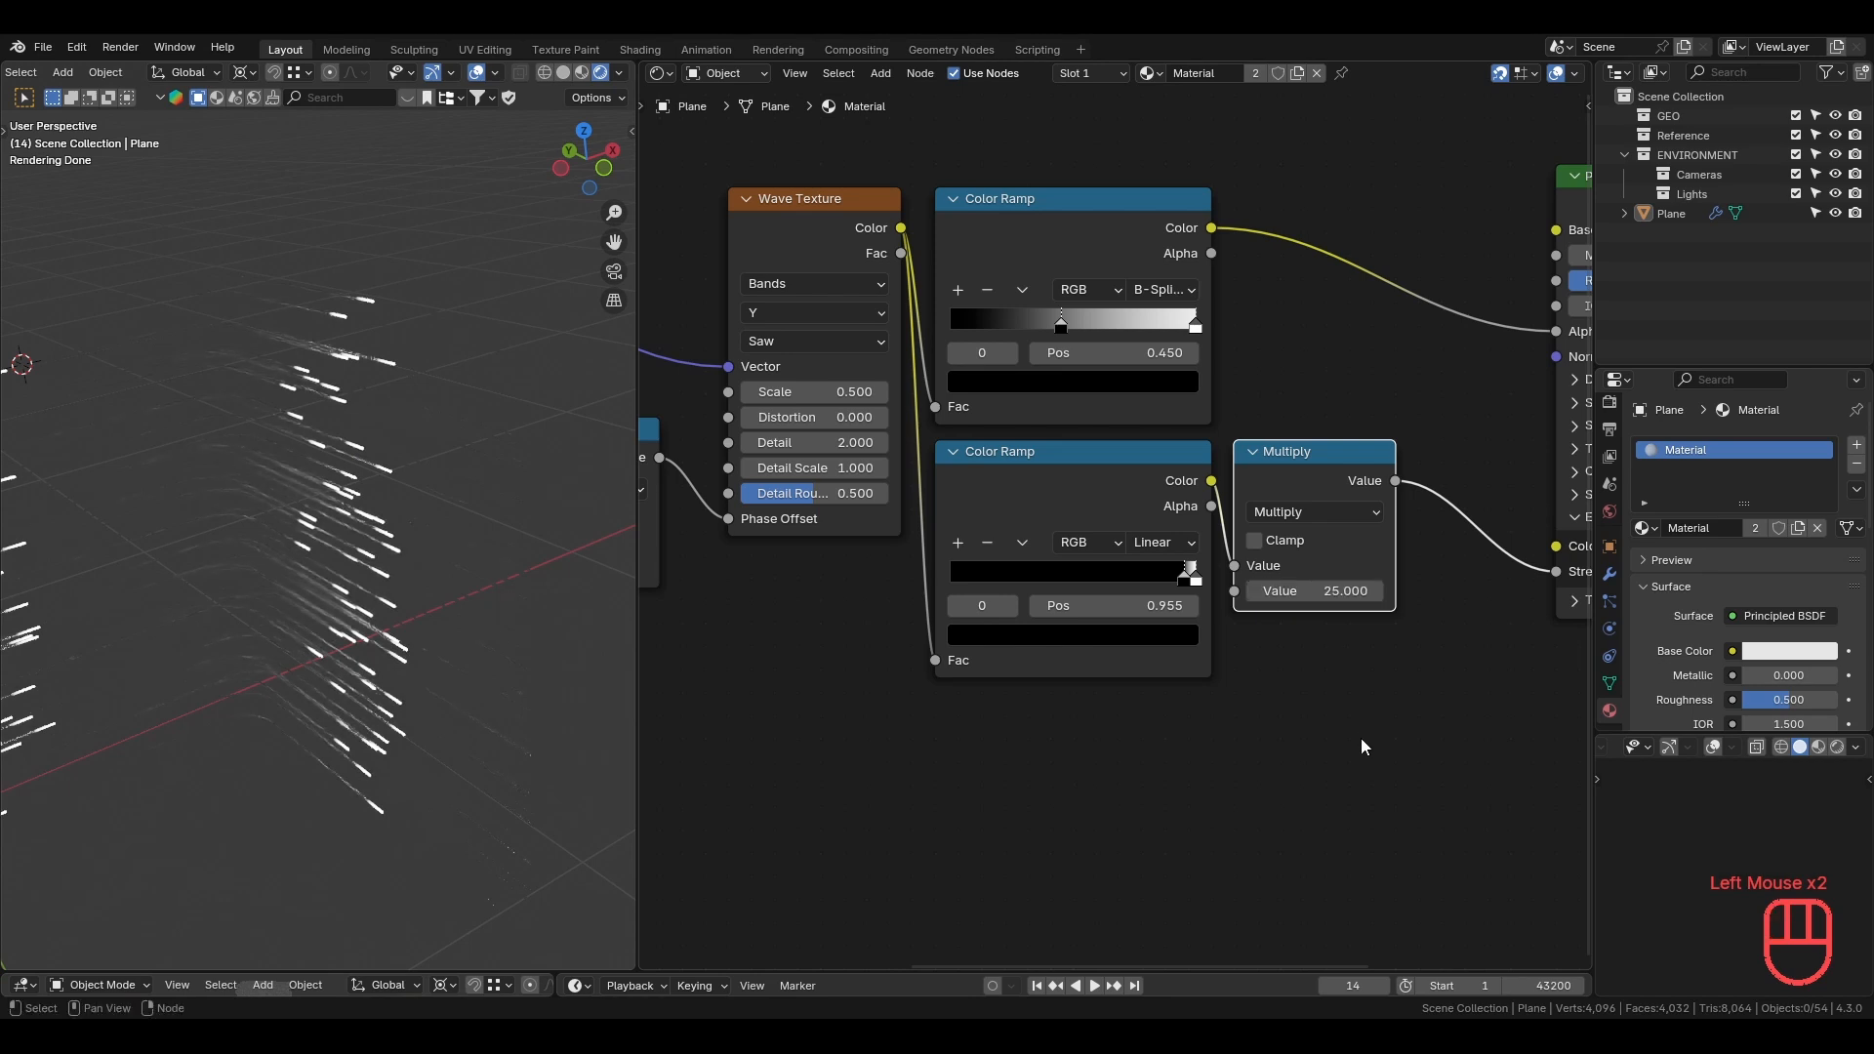
Duplicate the lower Color Ramp with its Wave Texture link kept and place the copy directly below.
click(1134, 500)
middle_drag(1135, 500, 1168, 417)
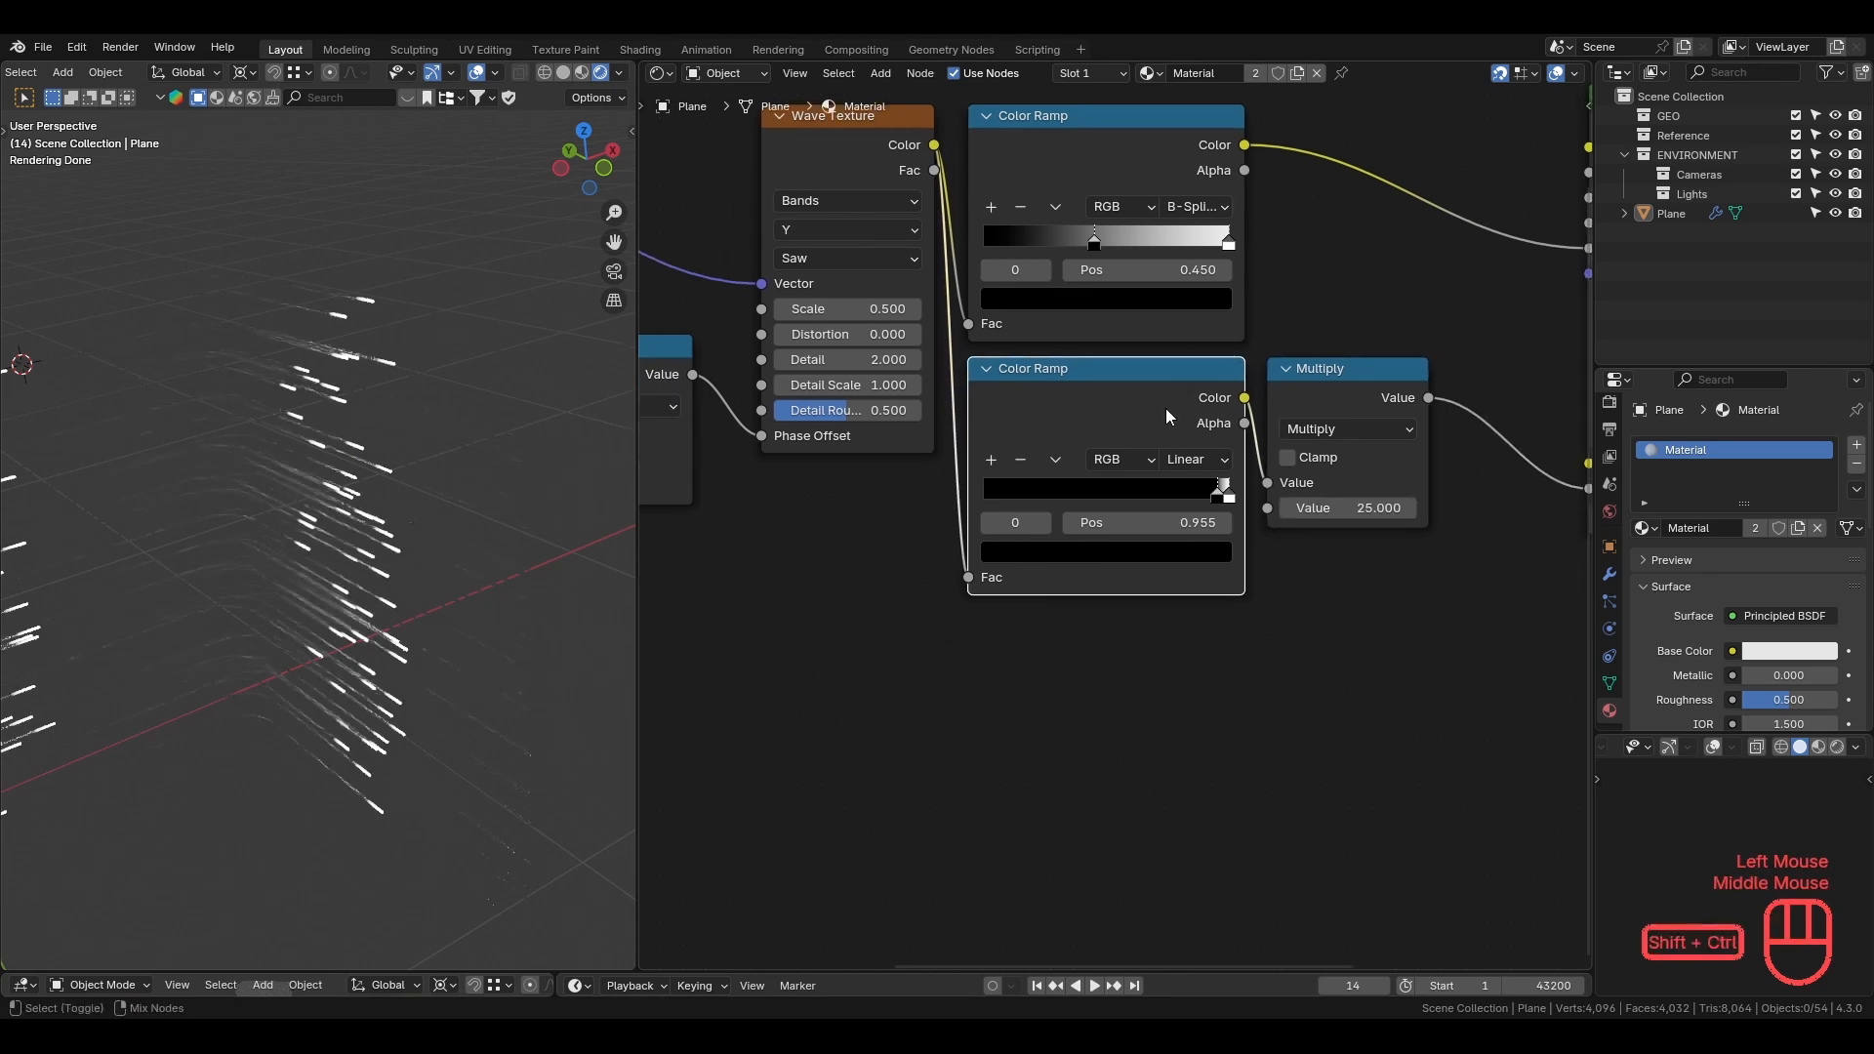
key(shift+ctrl+d)
click(1187, 592)
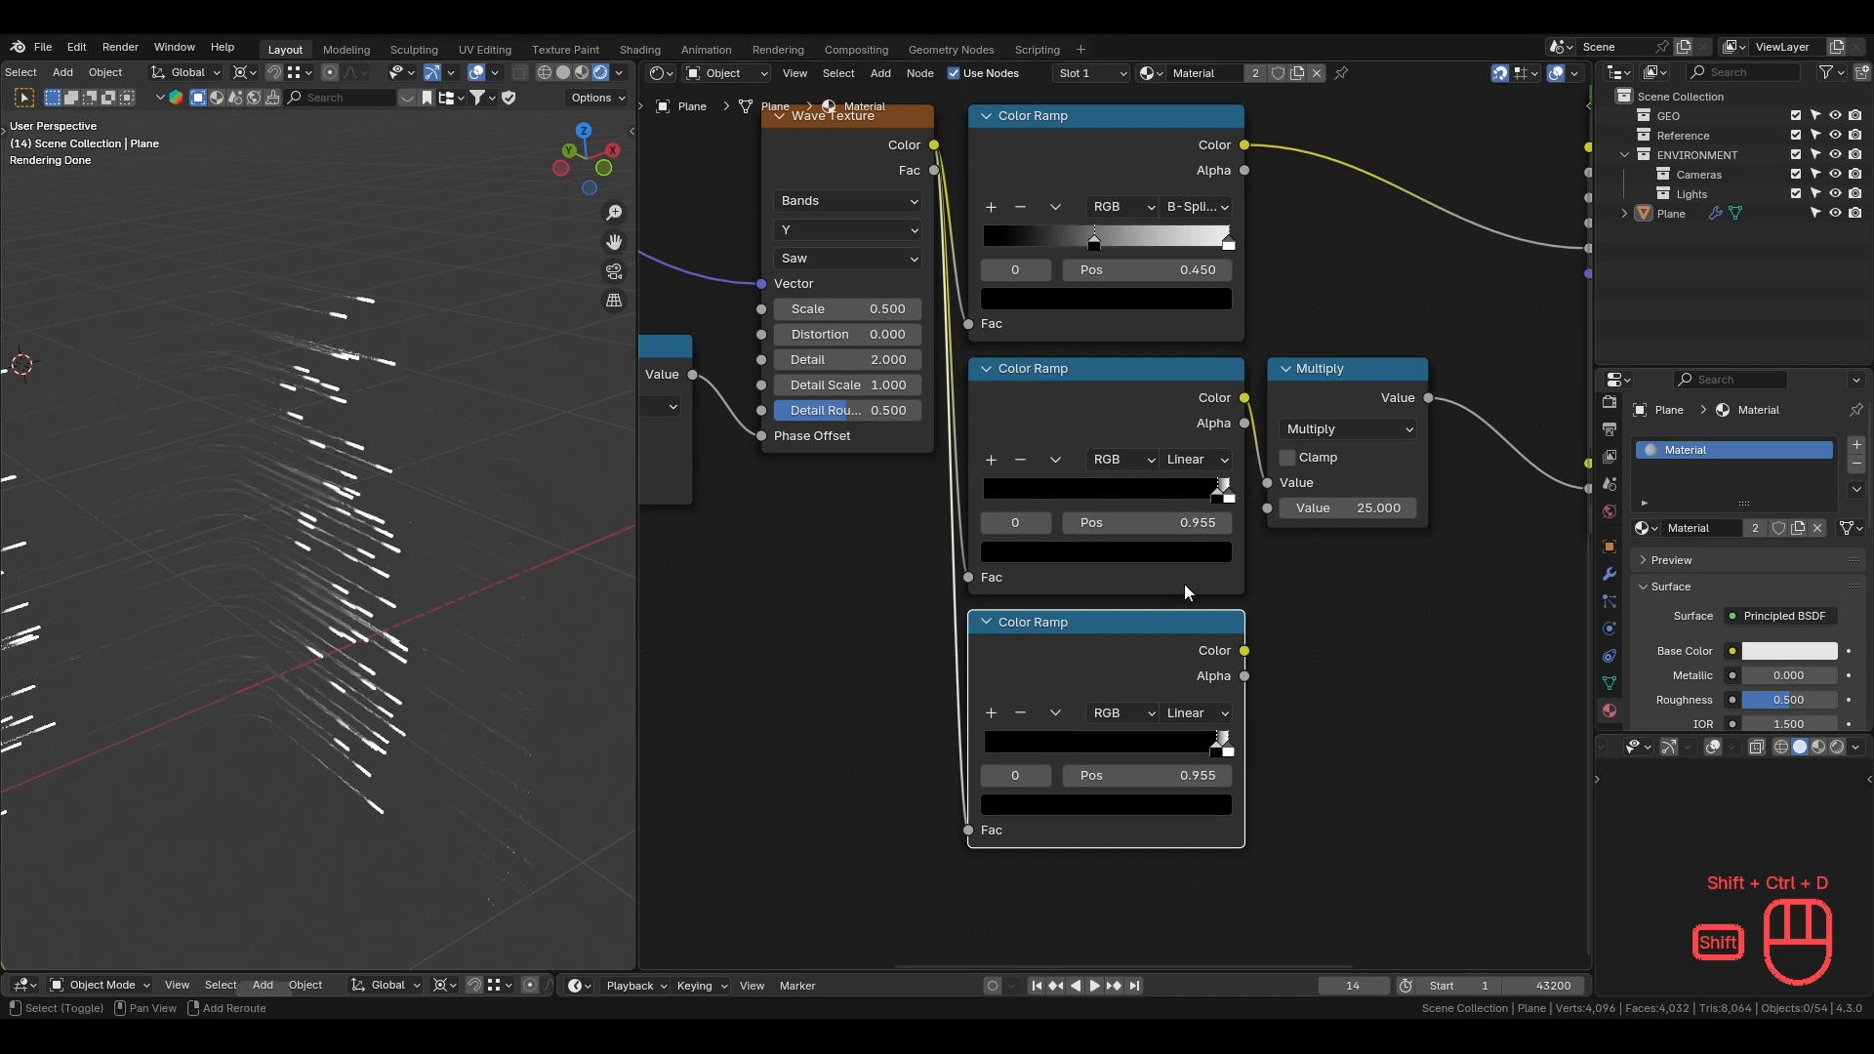
Set the middle Color Ramp's interpolation to Ease and move the bottom Color Ramp's black stop to position 0.000.
click(1218, 457)
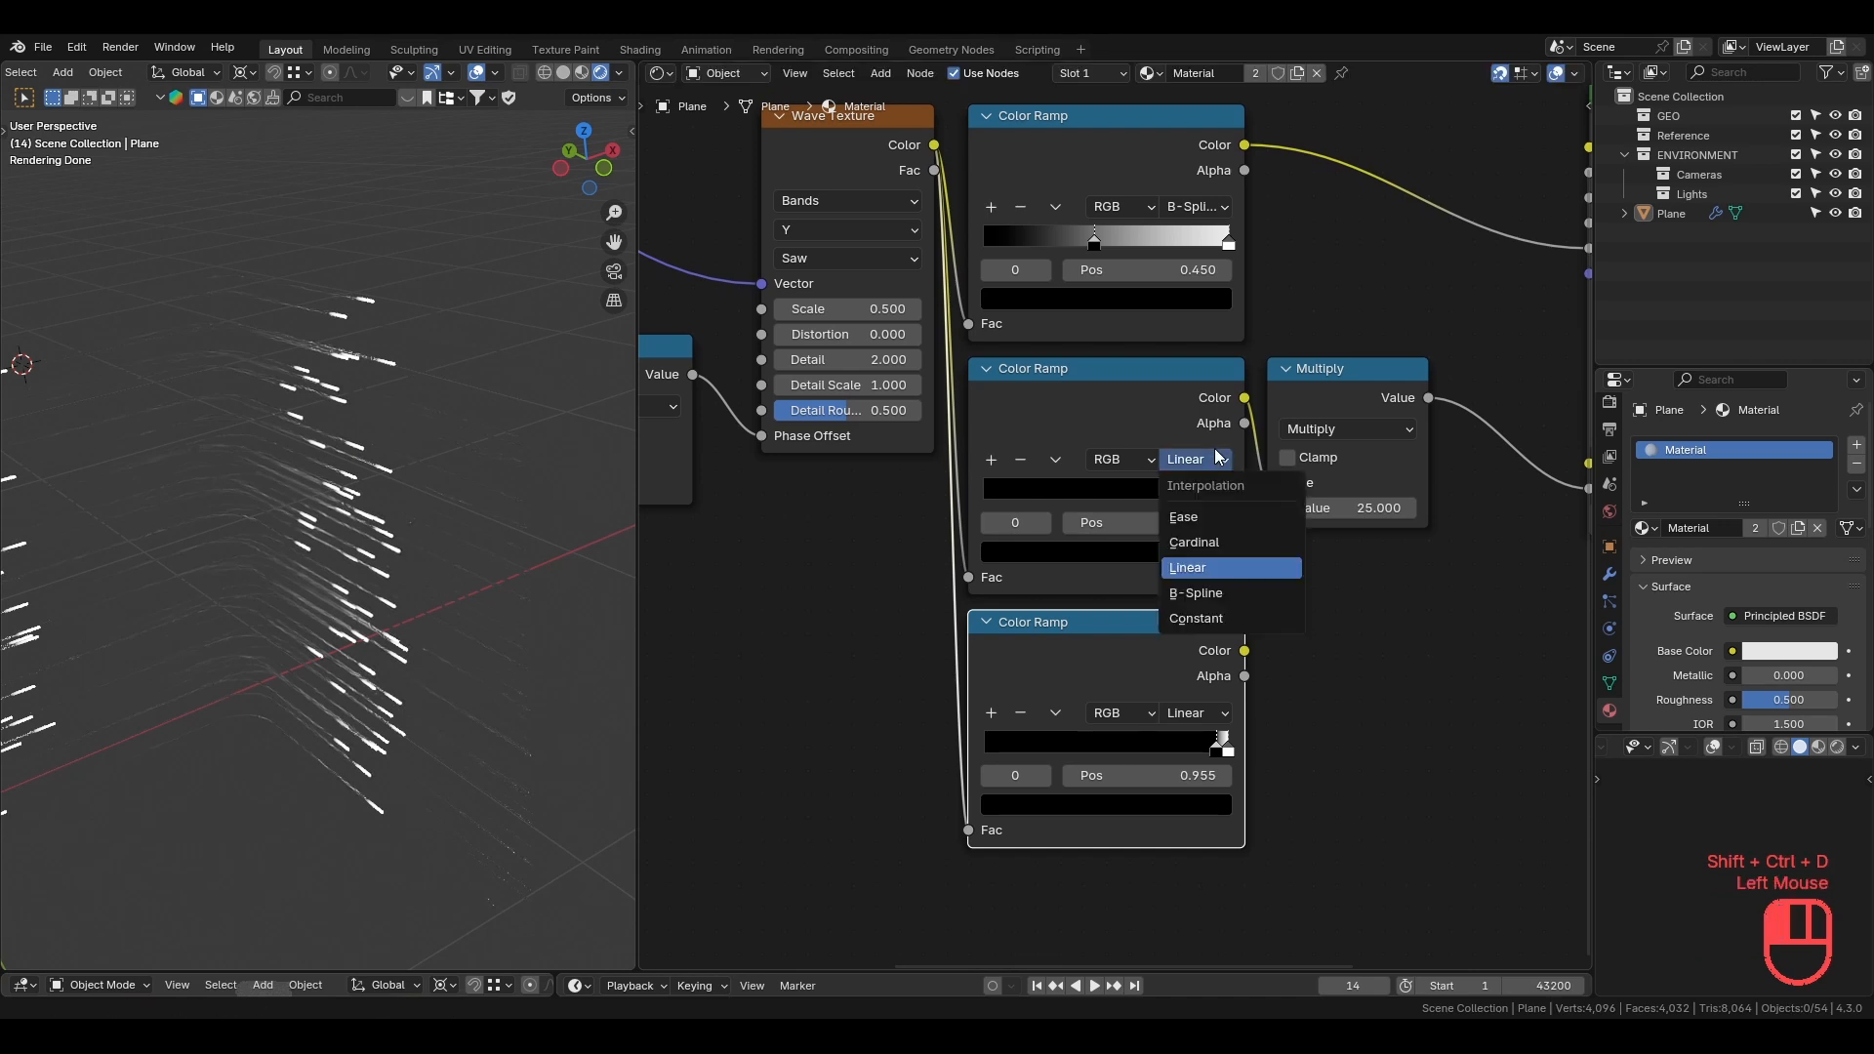
click(1201, 517)
click(1196, 714)
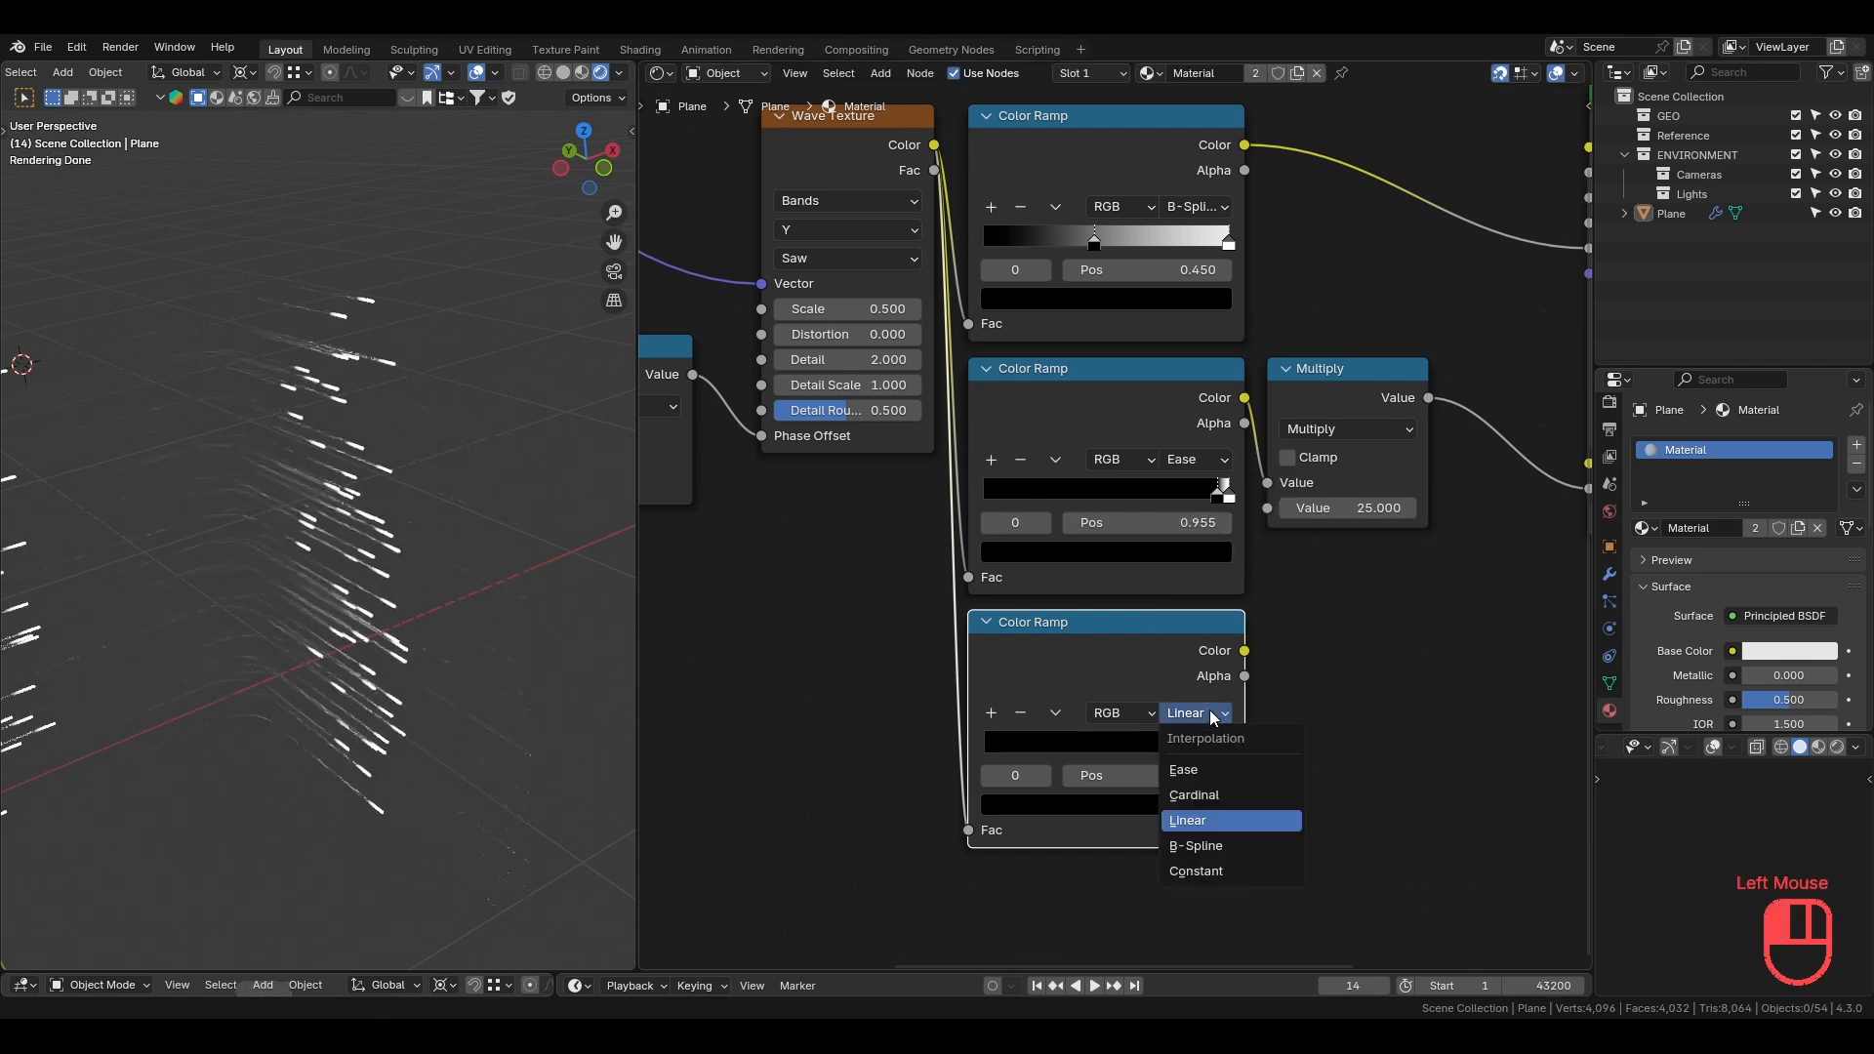
drag(1226, 746, 969, 744)
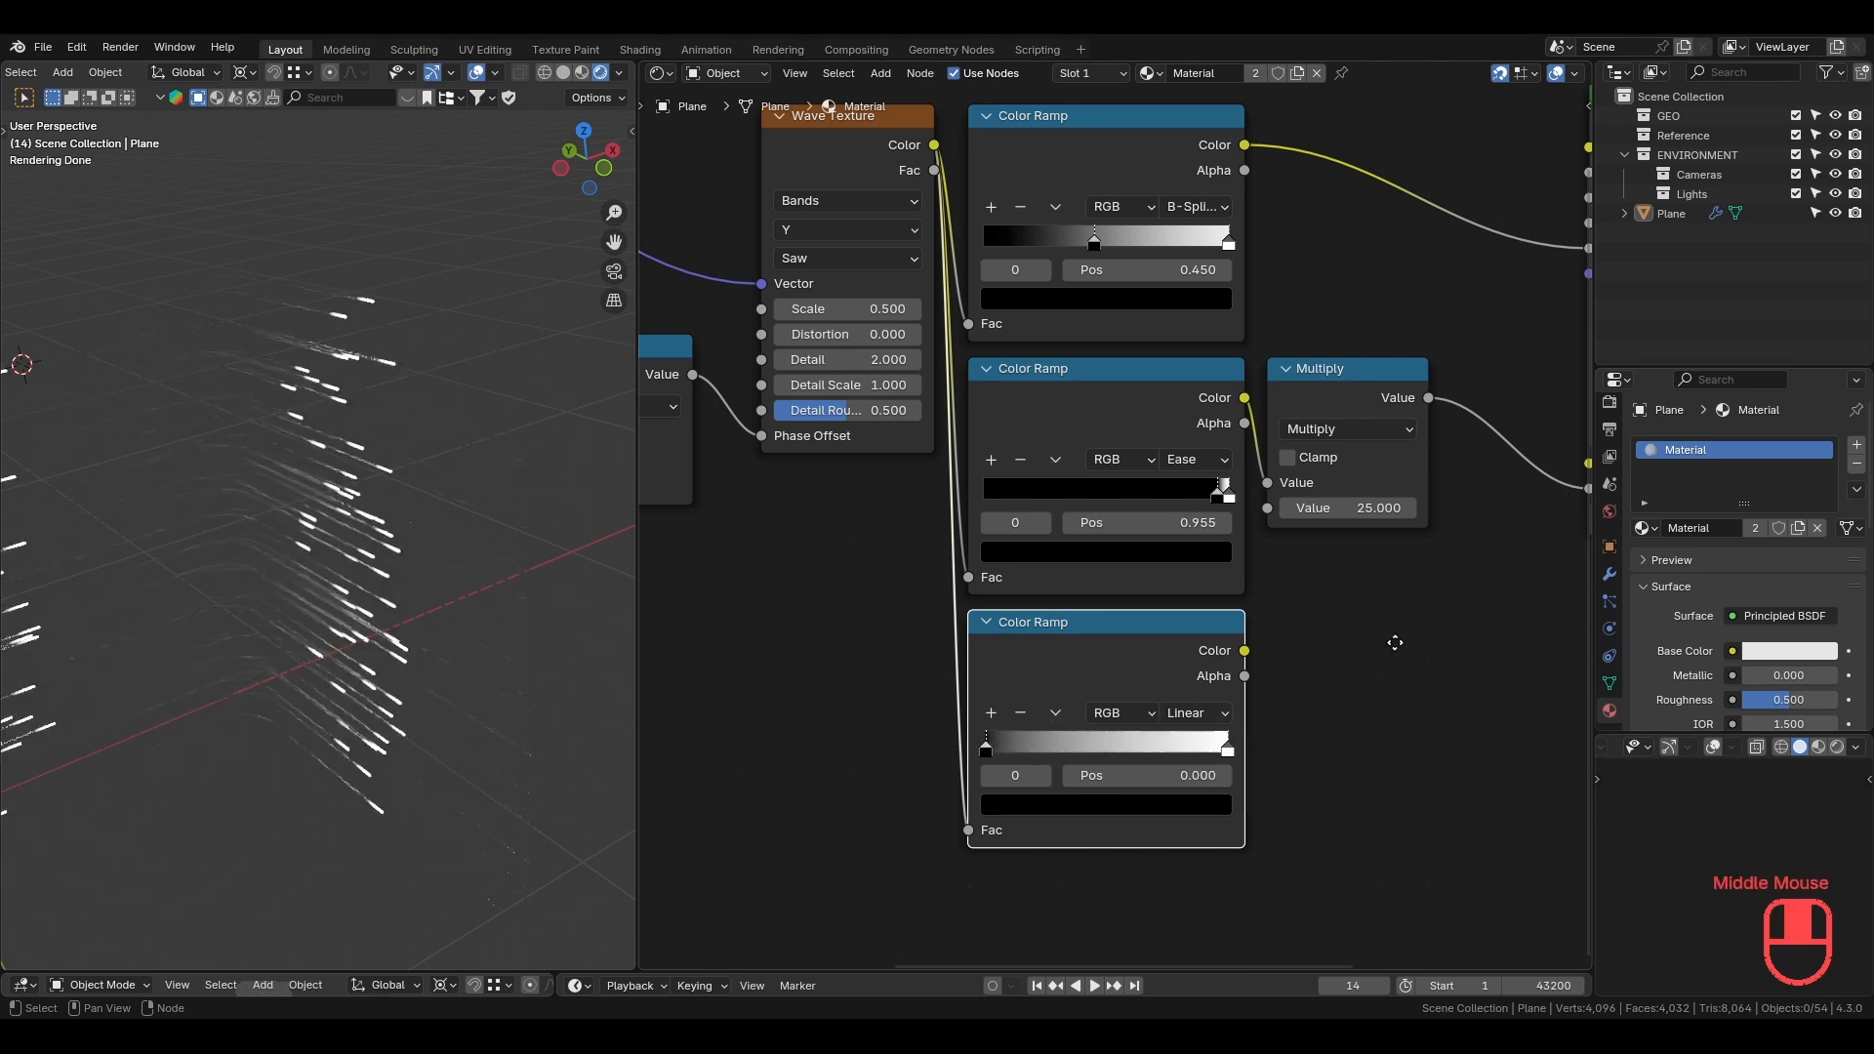
Duplicate the Multiply node beside the bottom Color Ramp and connect that ramp's Color to the copy's first value.
middle_drag(1397, 640, 1333, 602)
click(1287, 337)
key(ctrl+shift+d)
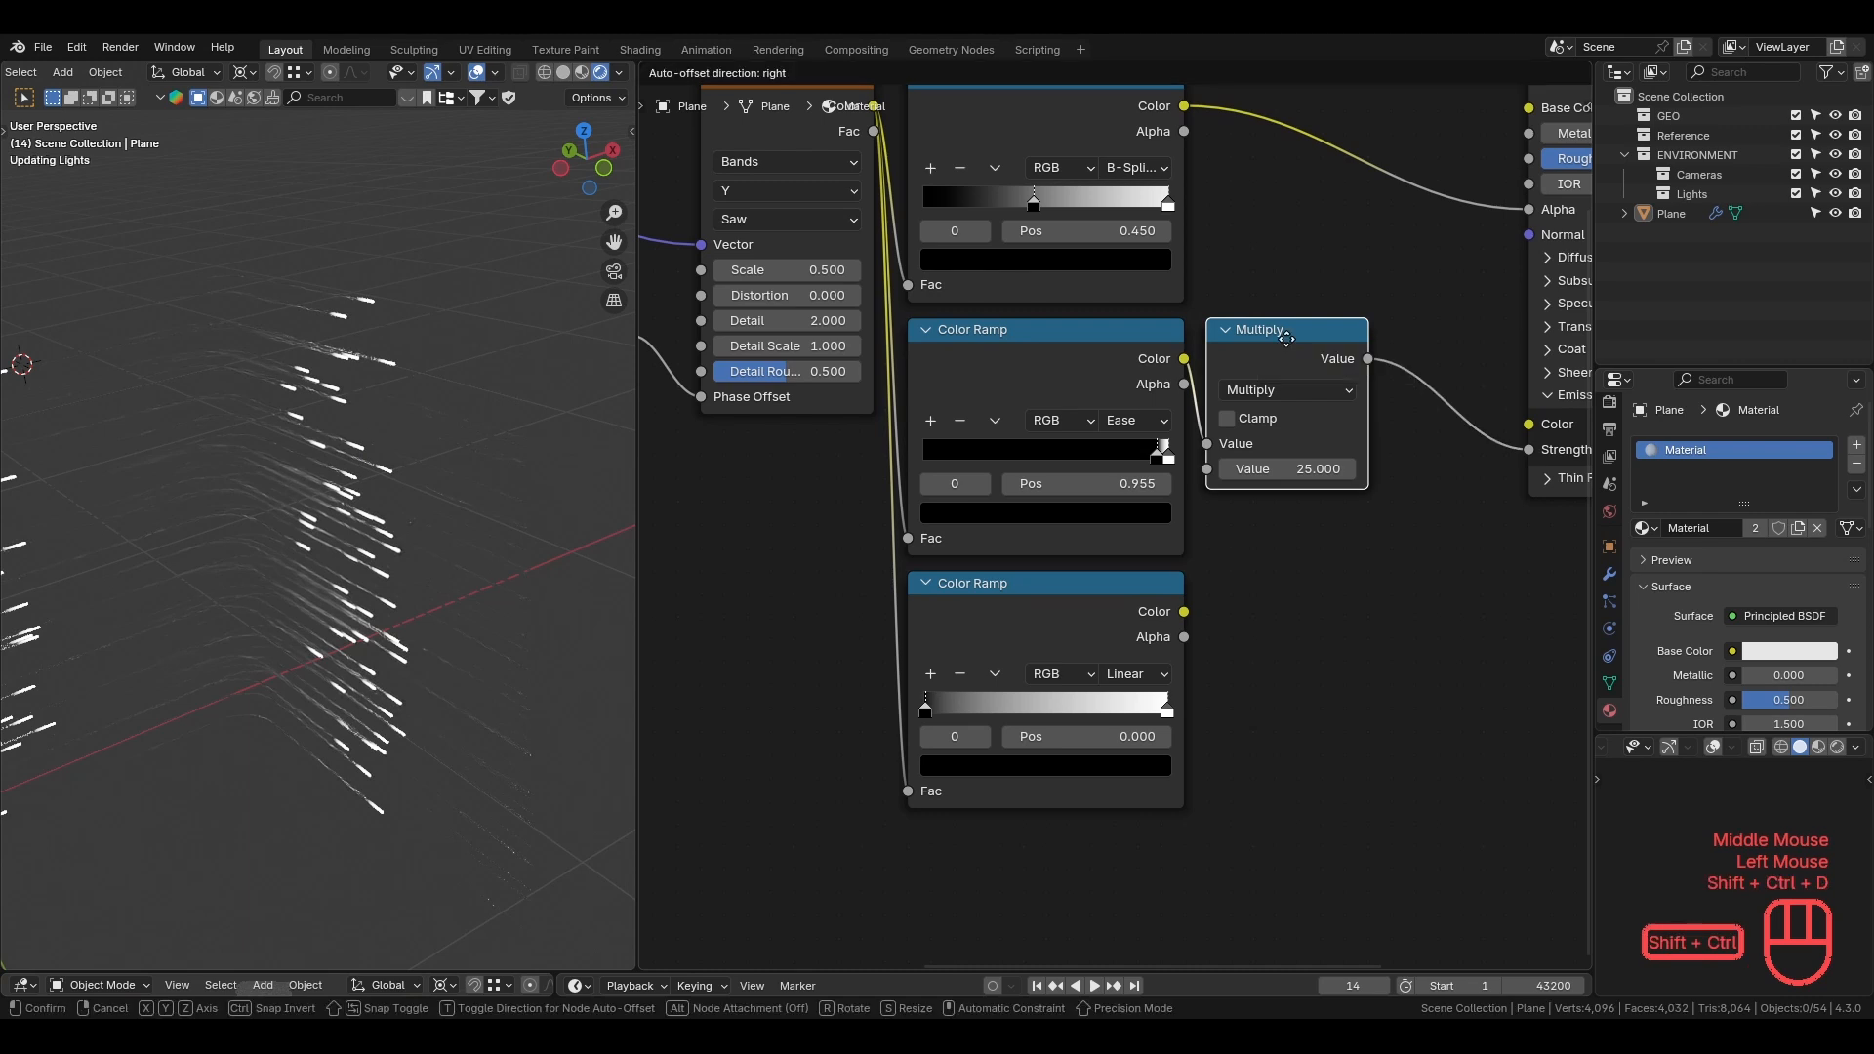
click(1294, 583)
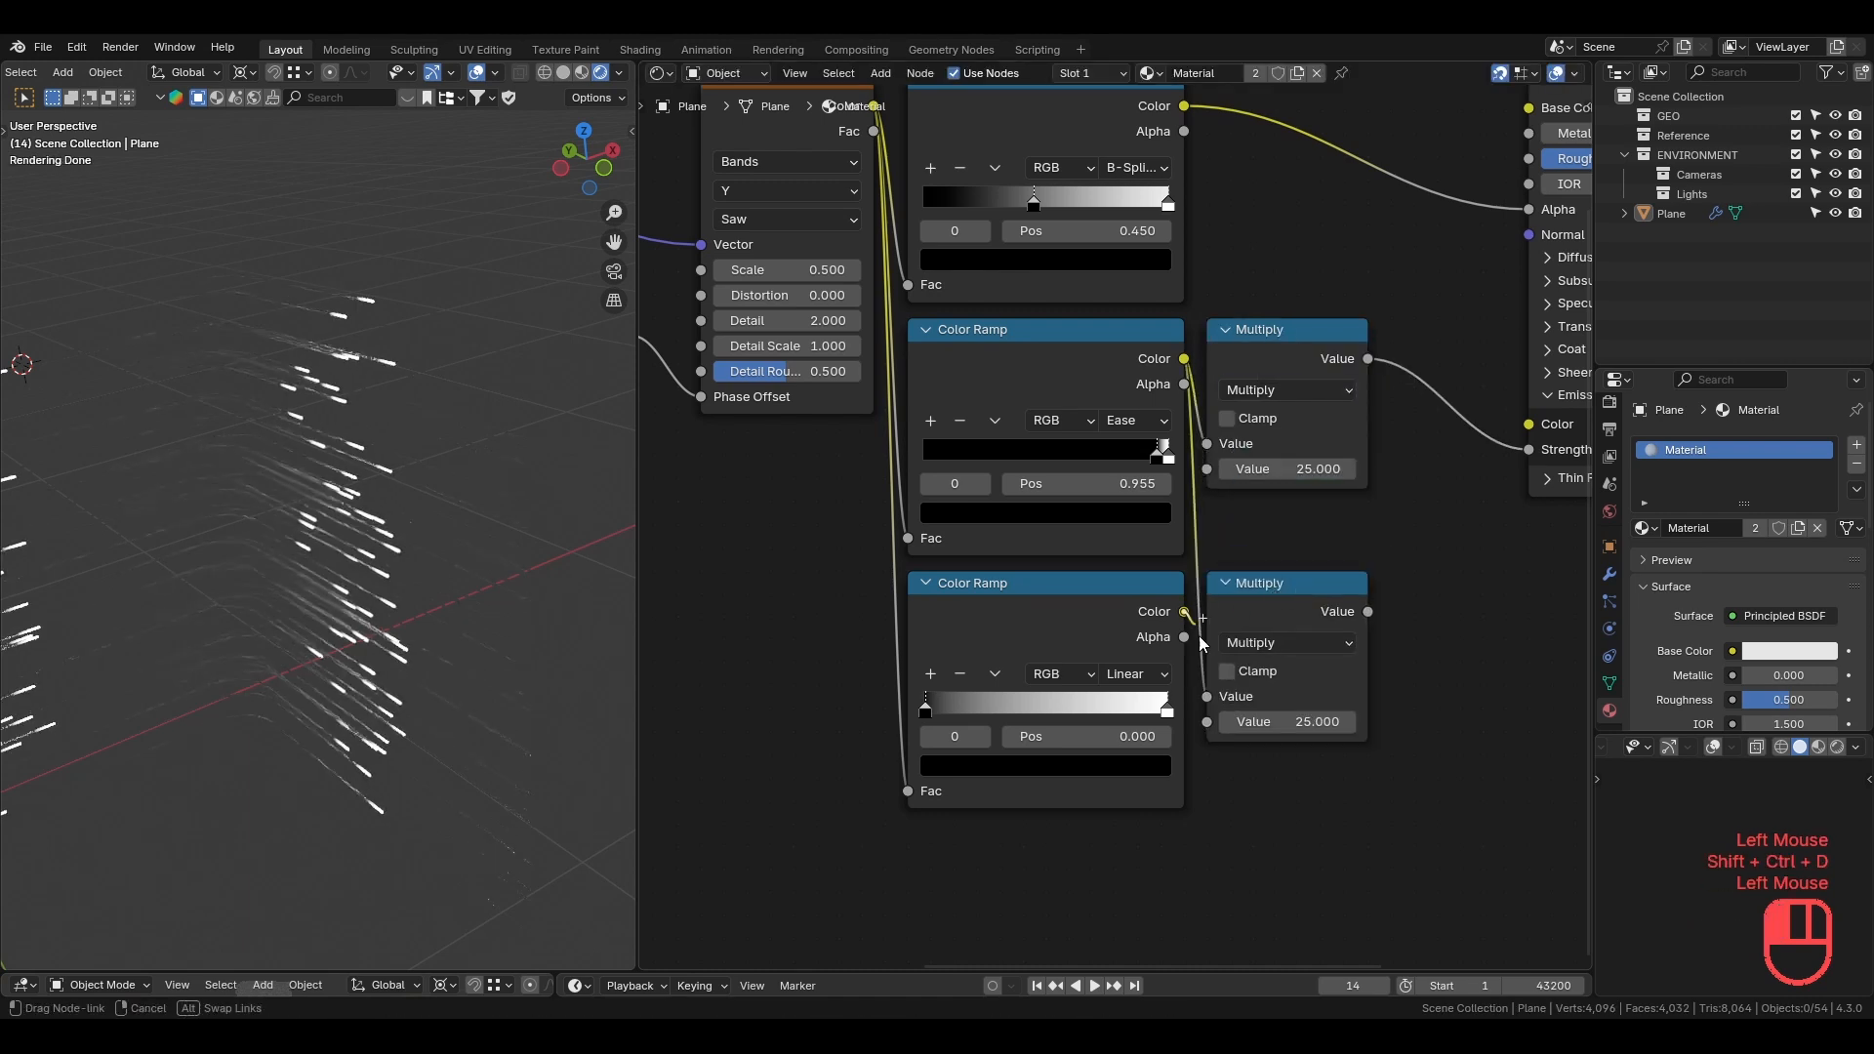
drag(1201, 638, 1210, 700)
click(1296, 594)
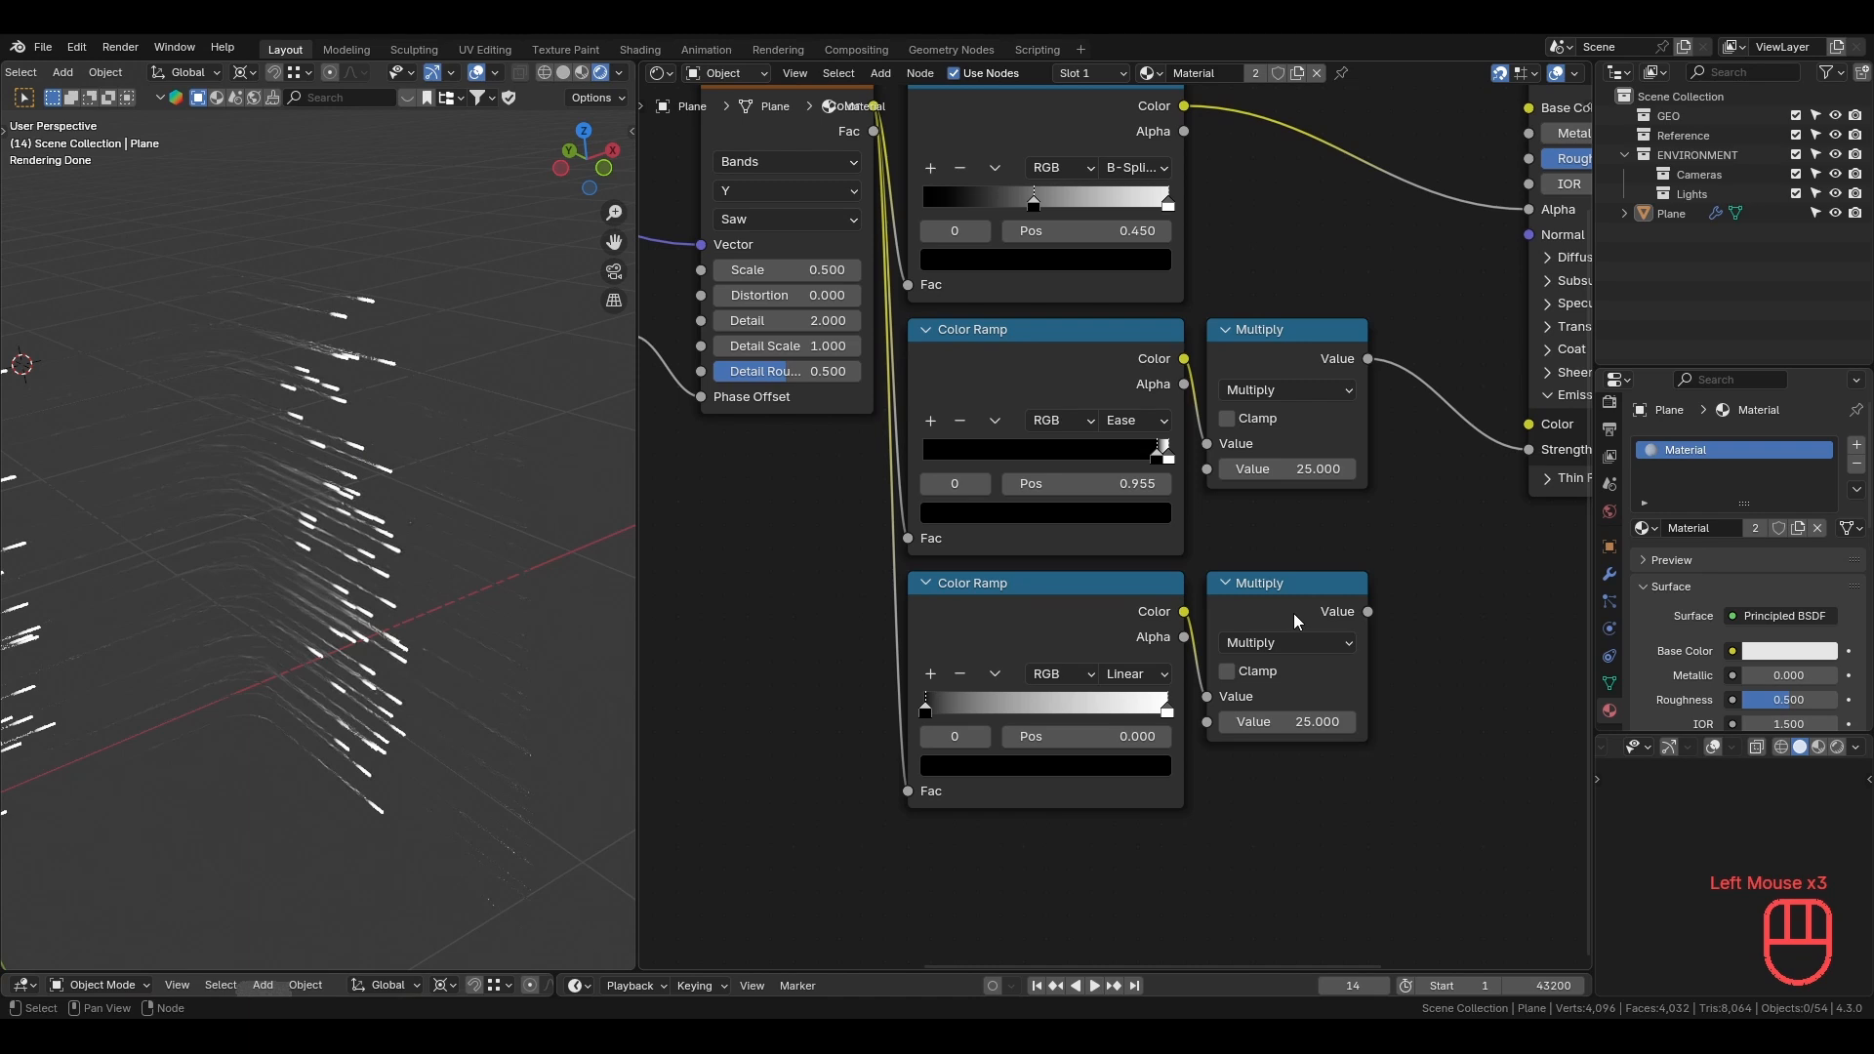
Set the lower Multiply's value to 1, save the file, and move the bottom Color Ramp's white stop to position 0.955.
click(1300, 722)
text(1)
key(Return)
key(ctrl+s)
ctrl+click(1162, 707)
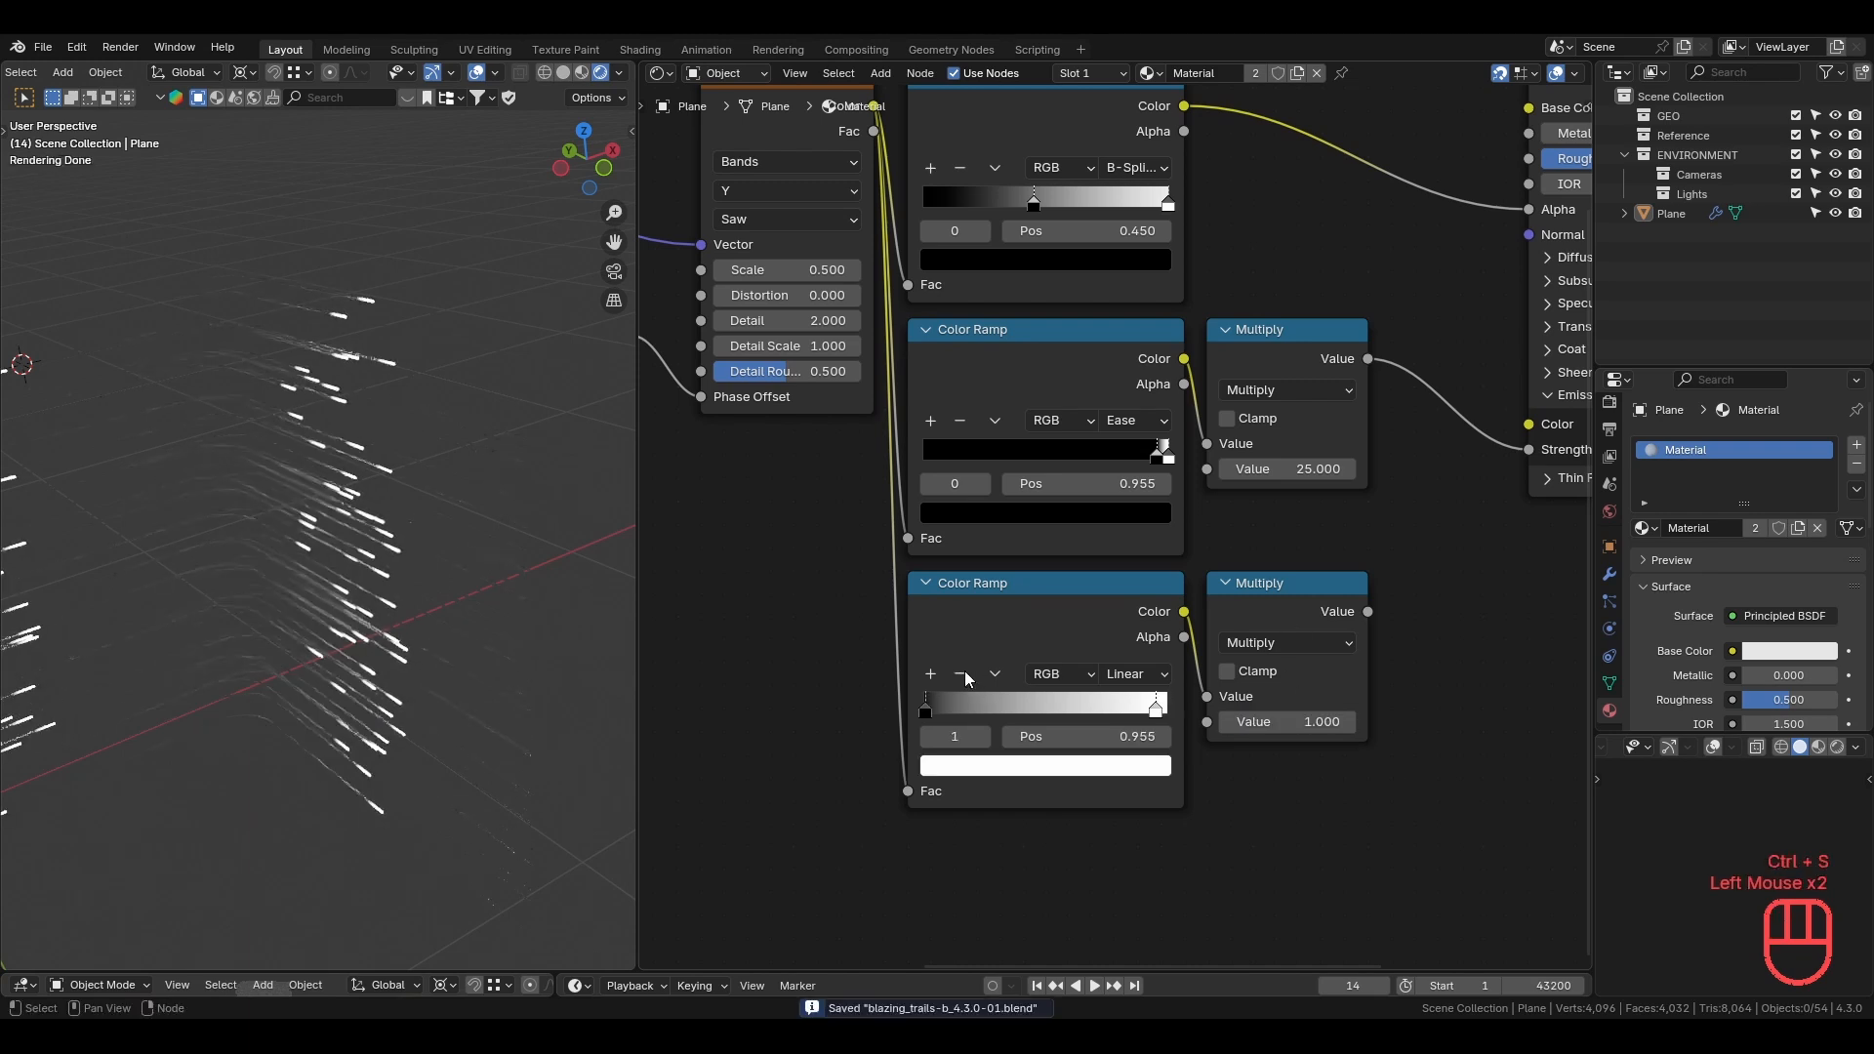
Insert an Add math node between the upper Multiply and Emission Strength, and connect the lower Multiply to its second value.
middle_drag(1290, 832, 1251, 765)
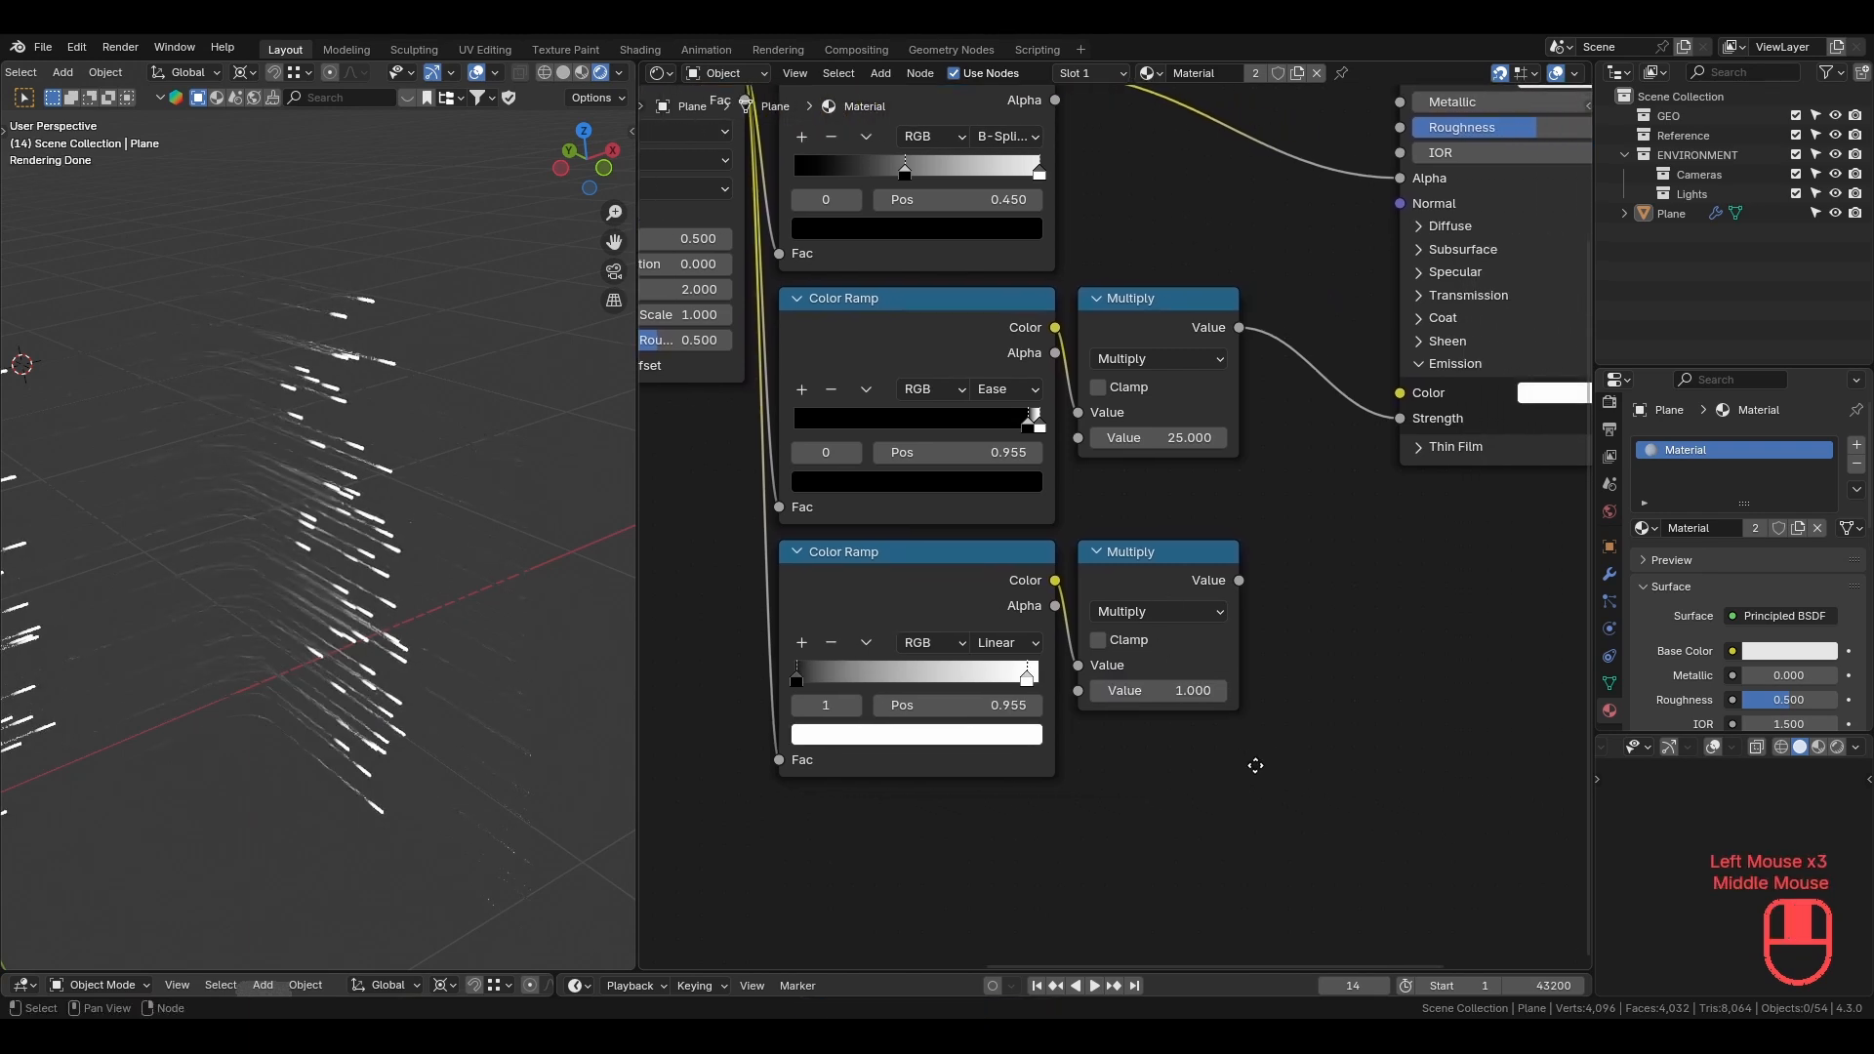
key(shift+a)
click(1338, 526)
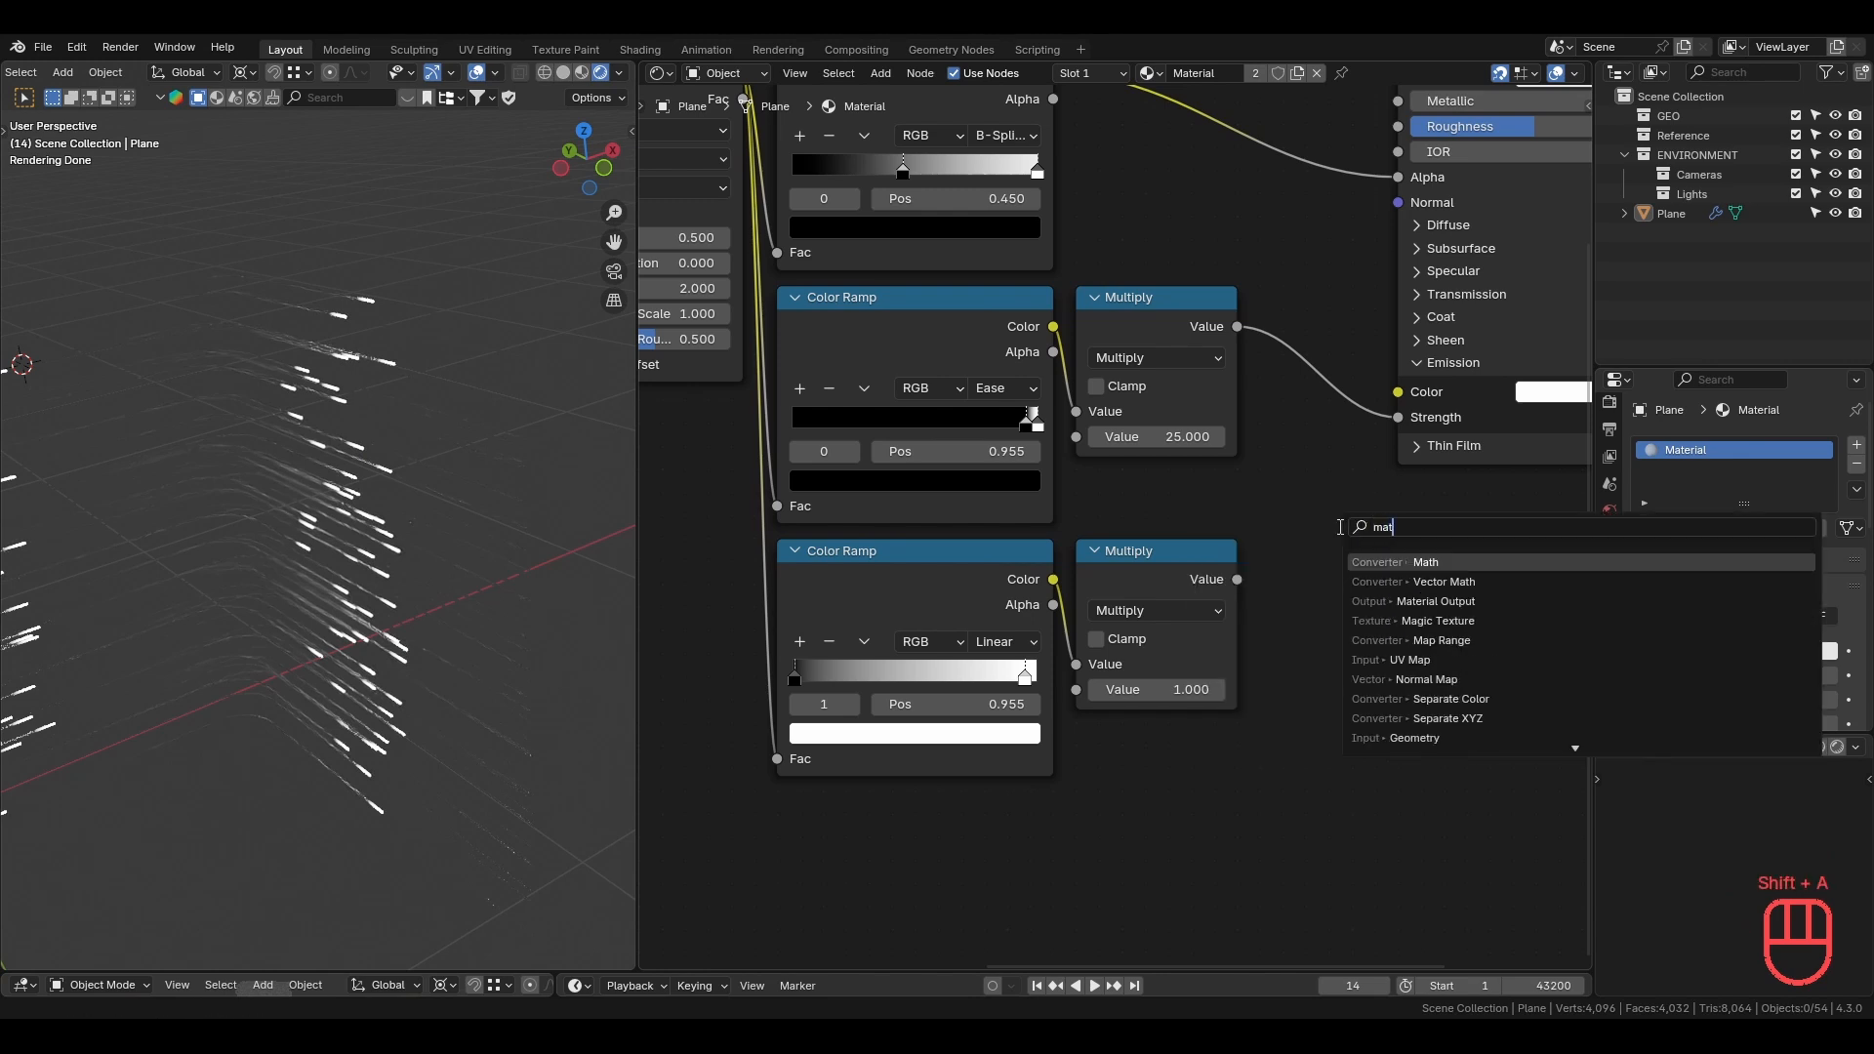
key(Return)
click(1267, 313)
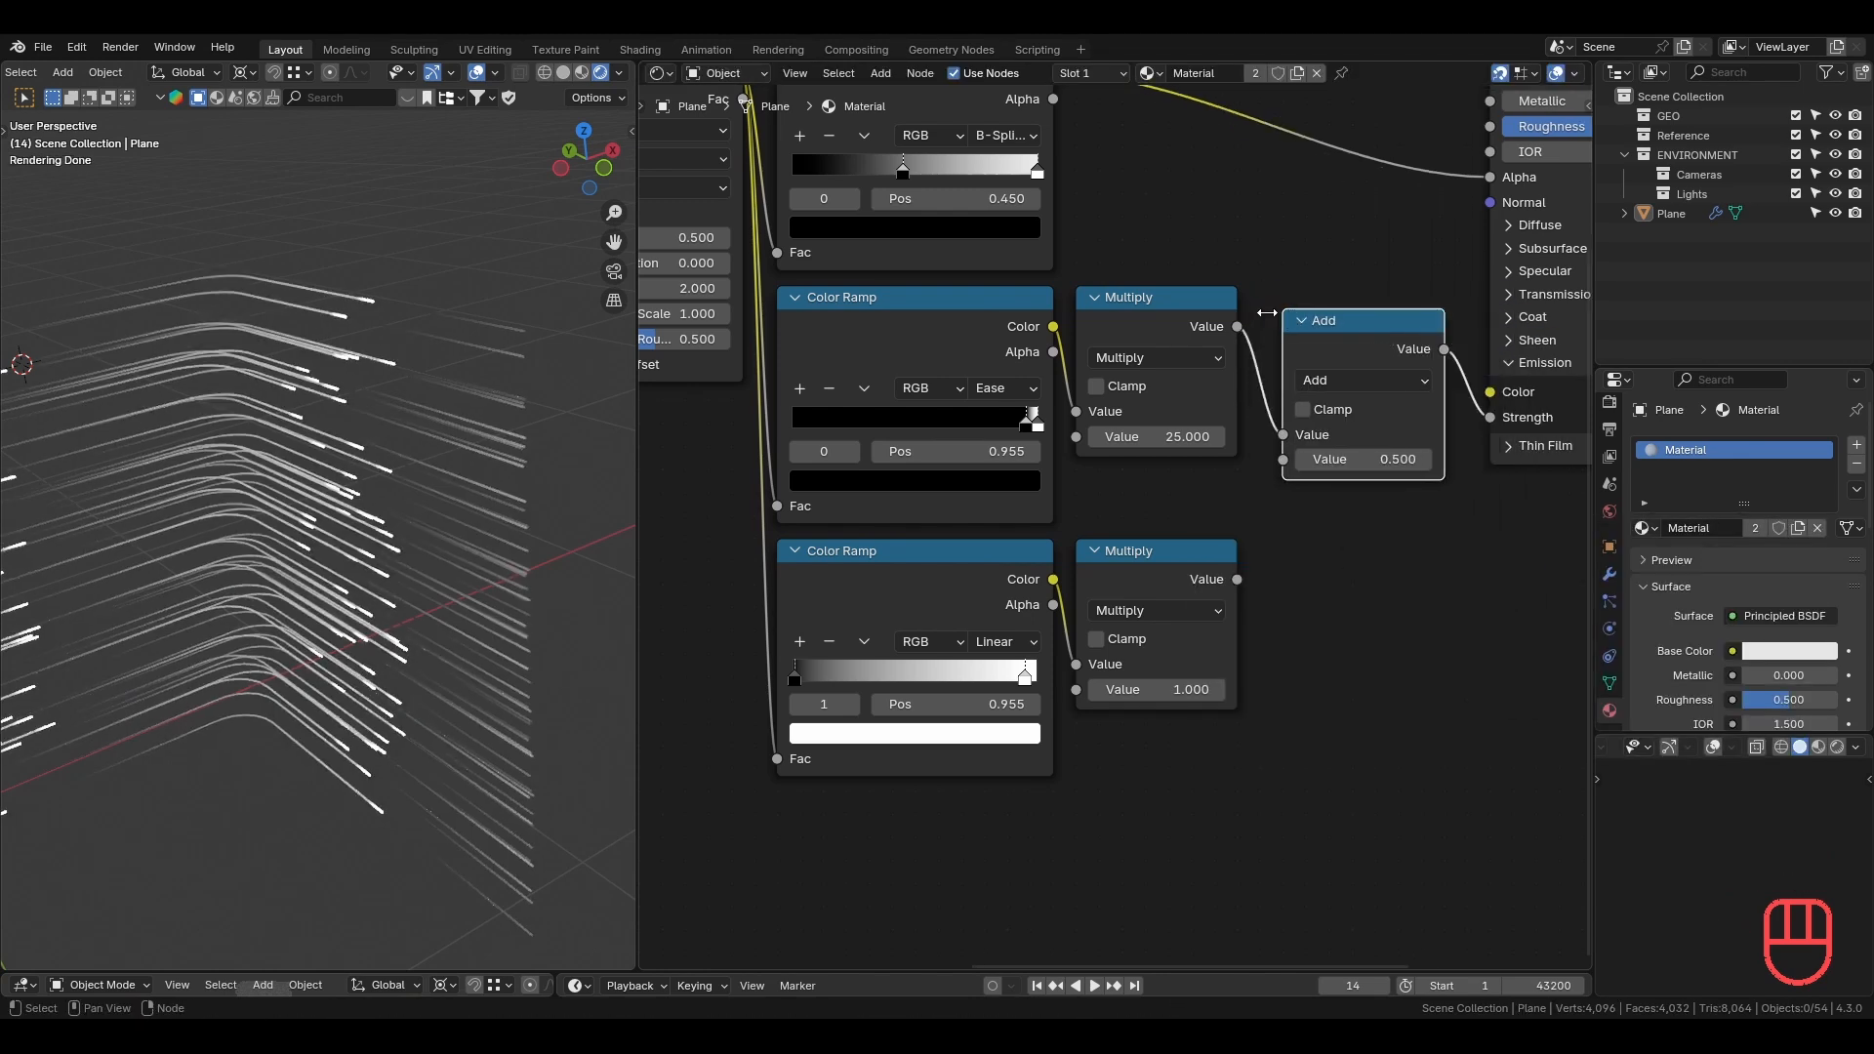
drag(1279, 462, 1281, 463)
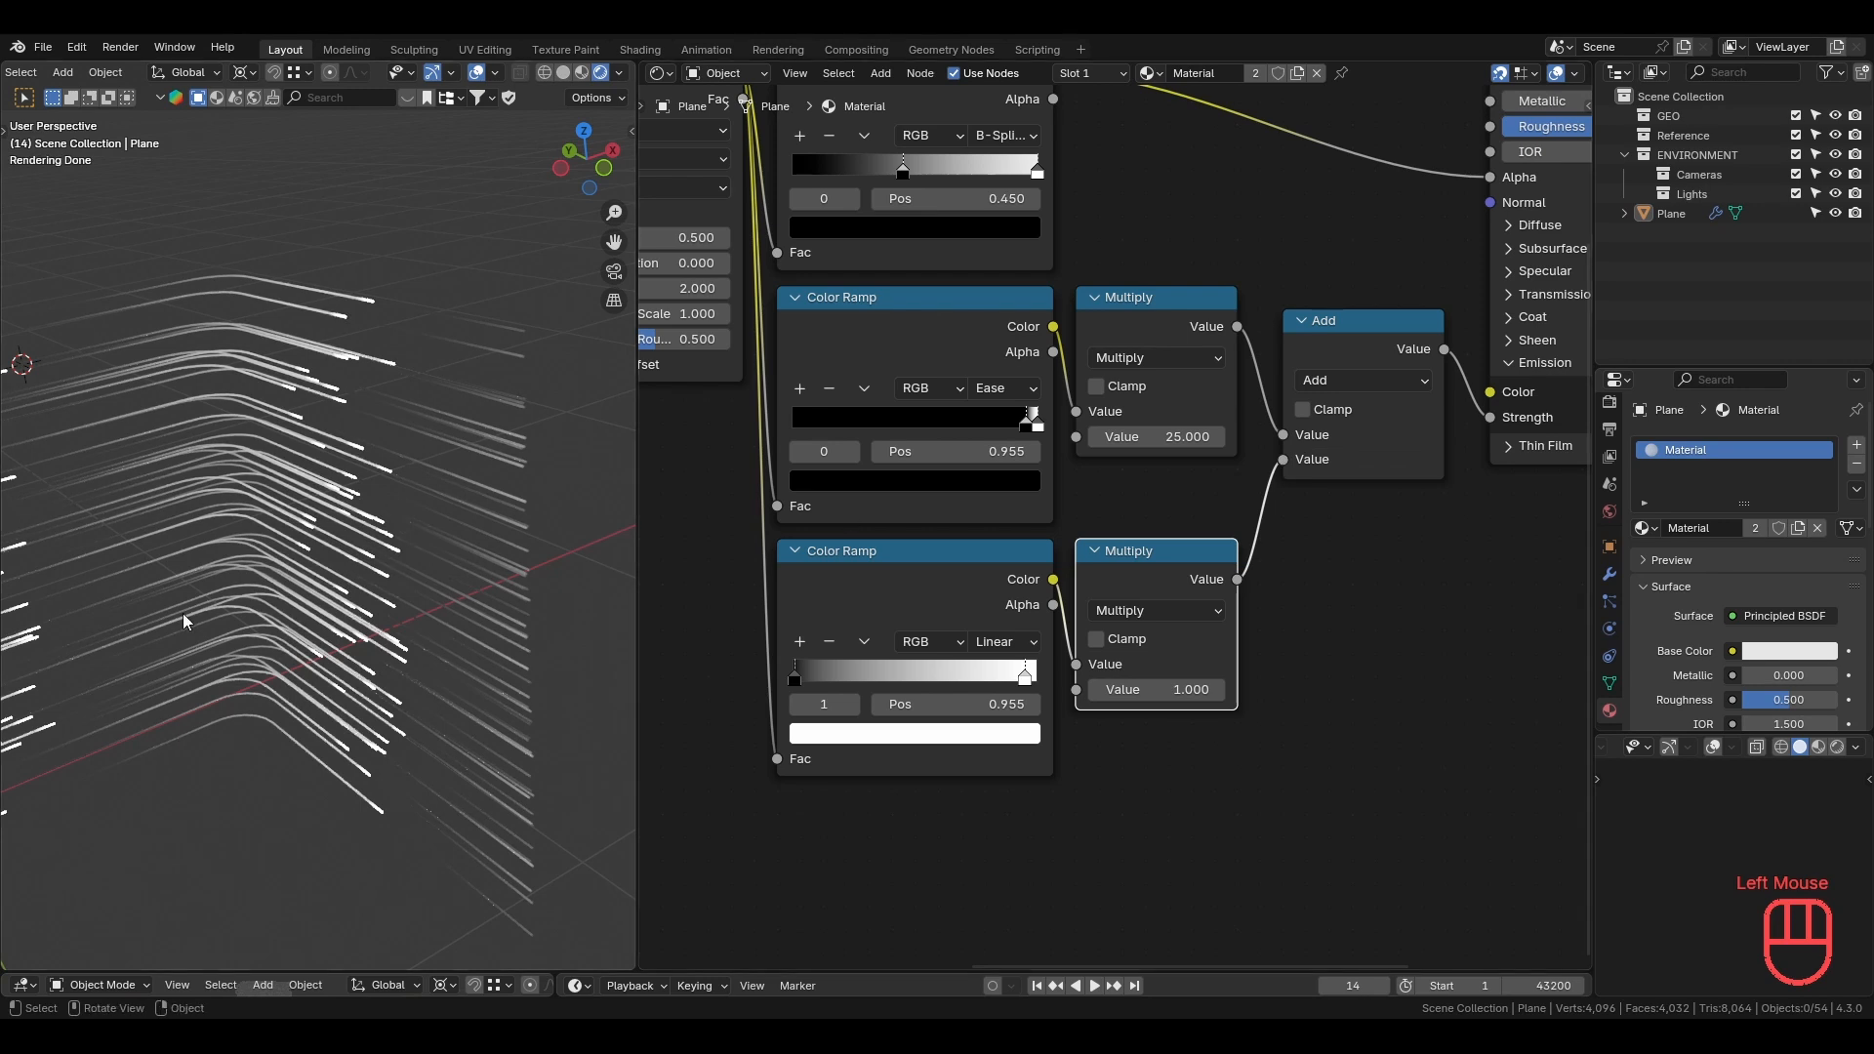
Play the animation to check the moving trails and save the file.
middle_drag(246, 559, 408, 459)
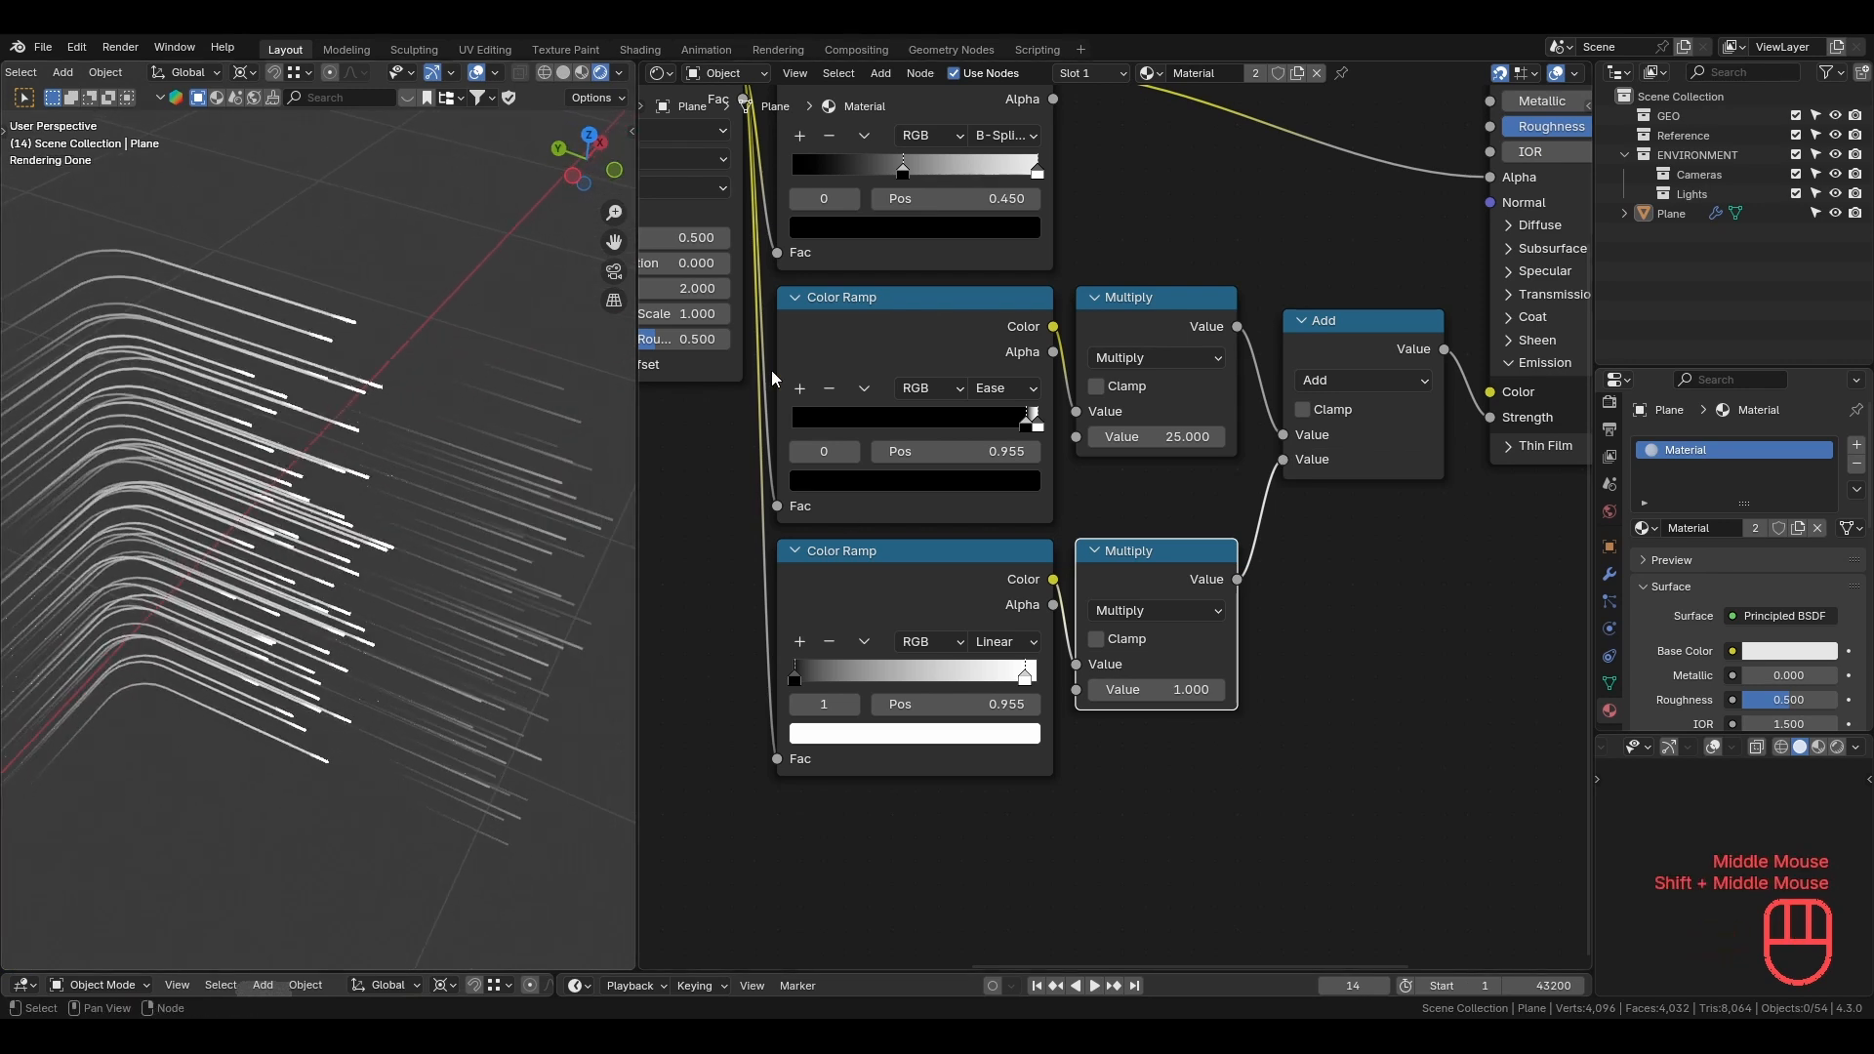
scroll(1037, 416, down, 3)
middle_drag(850, 532, 1185, 386)
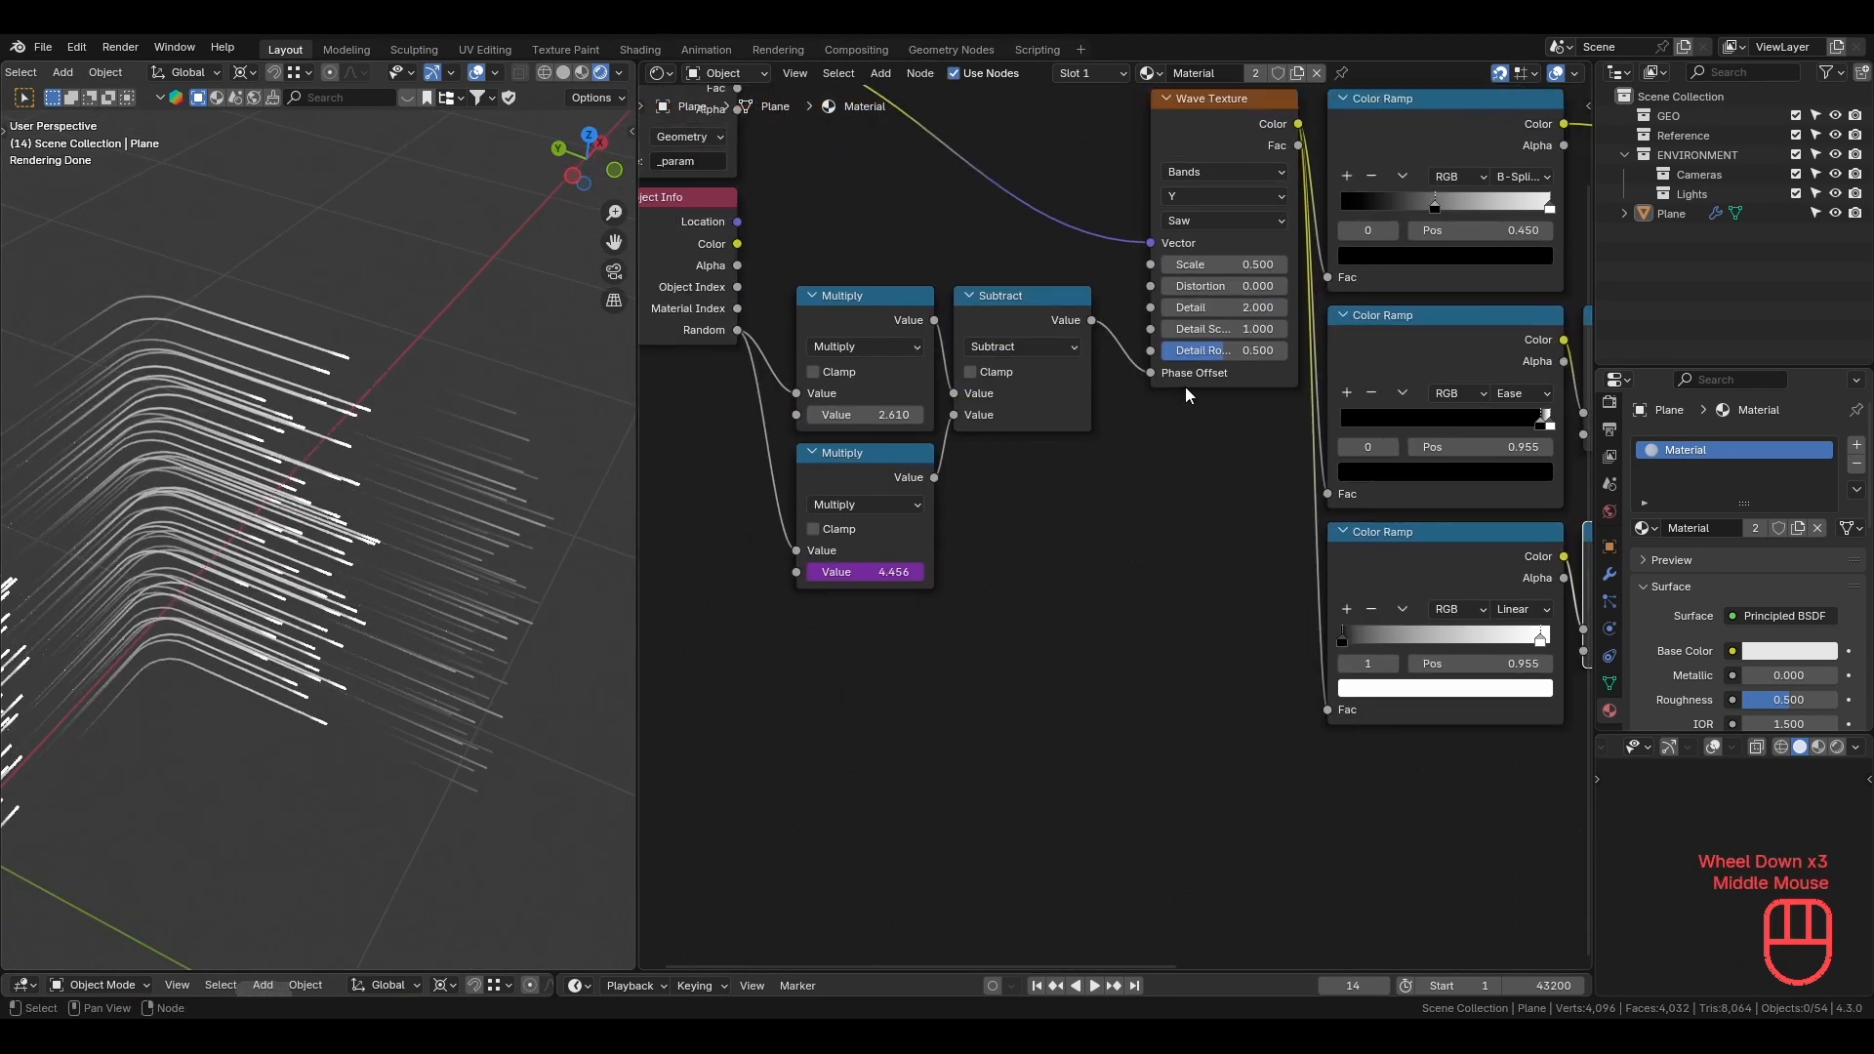
key(space)
middle_drag(254, 625, 198, 731)
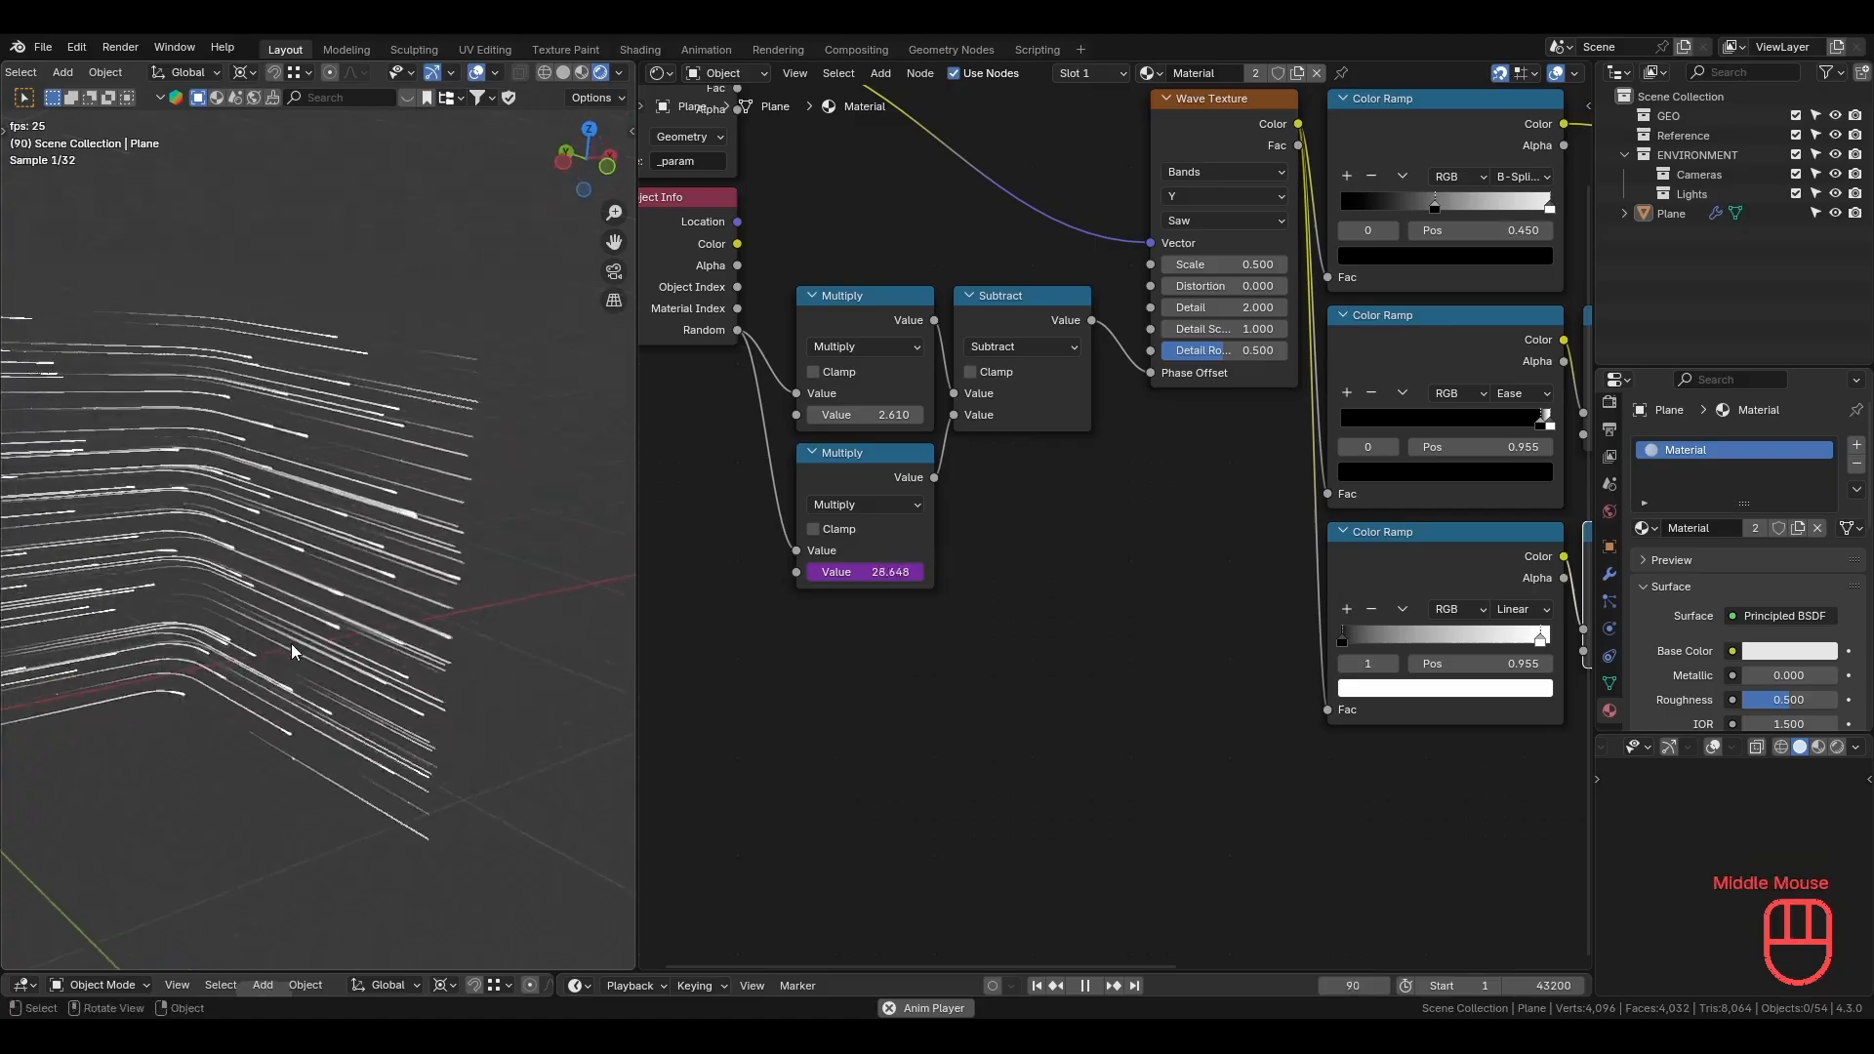
key(ctrl+z)
key(ctrl+s)
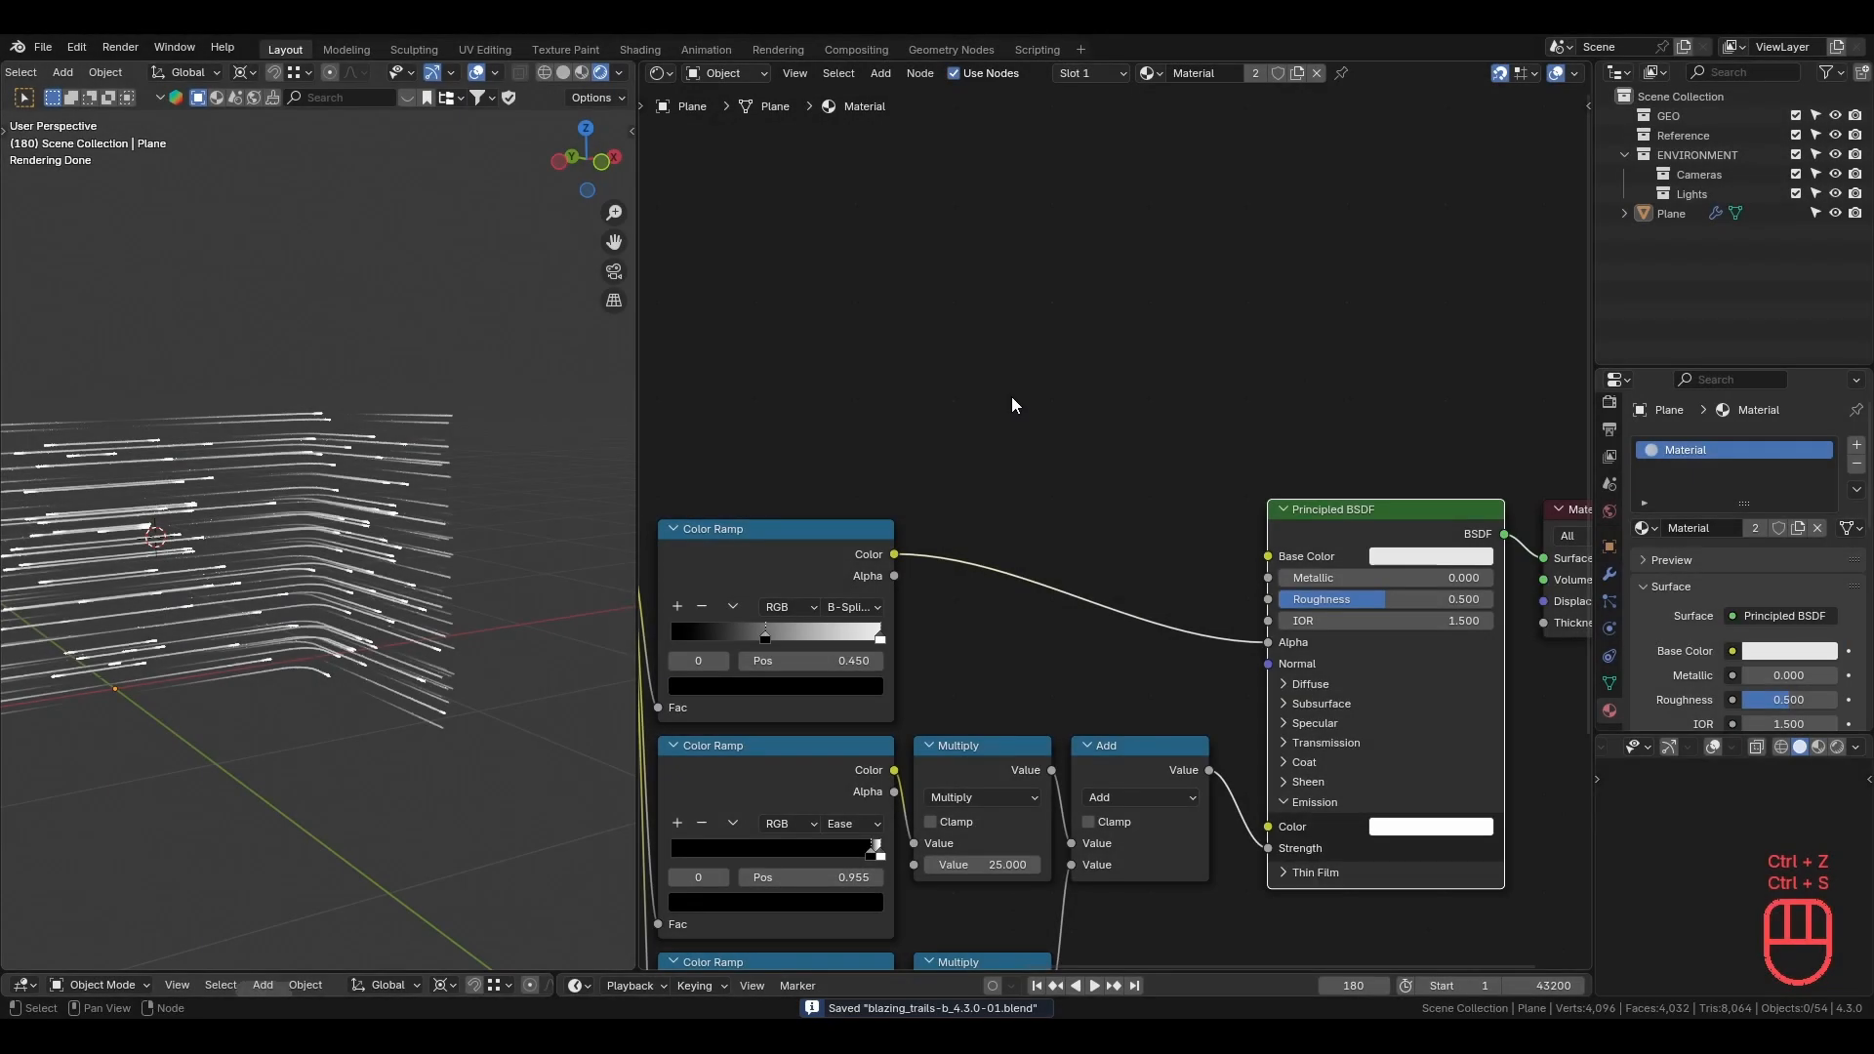
Add an Object Info node in the empty area above the Color Ramps.
middle_drag(1011, 396, 1068, 497)
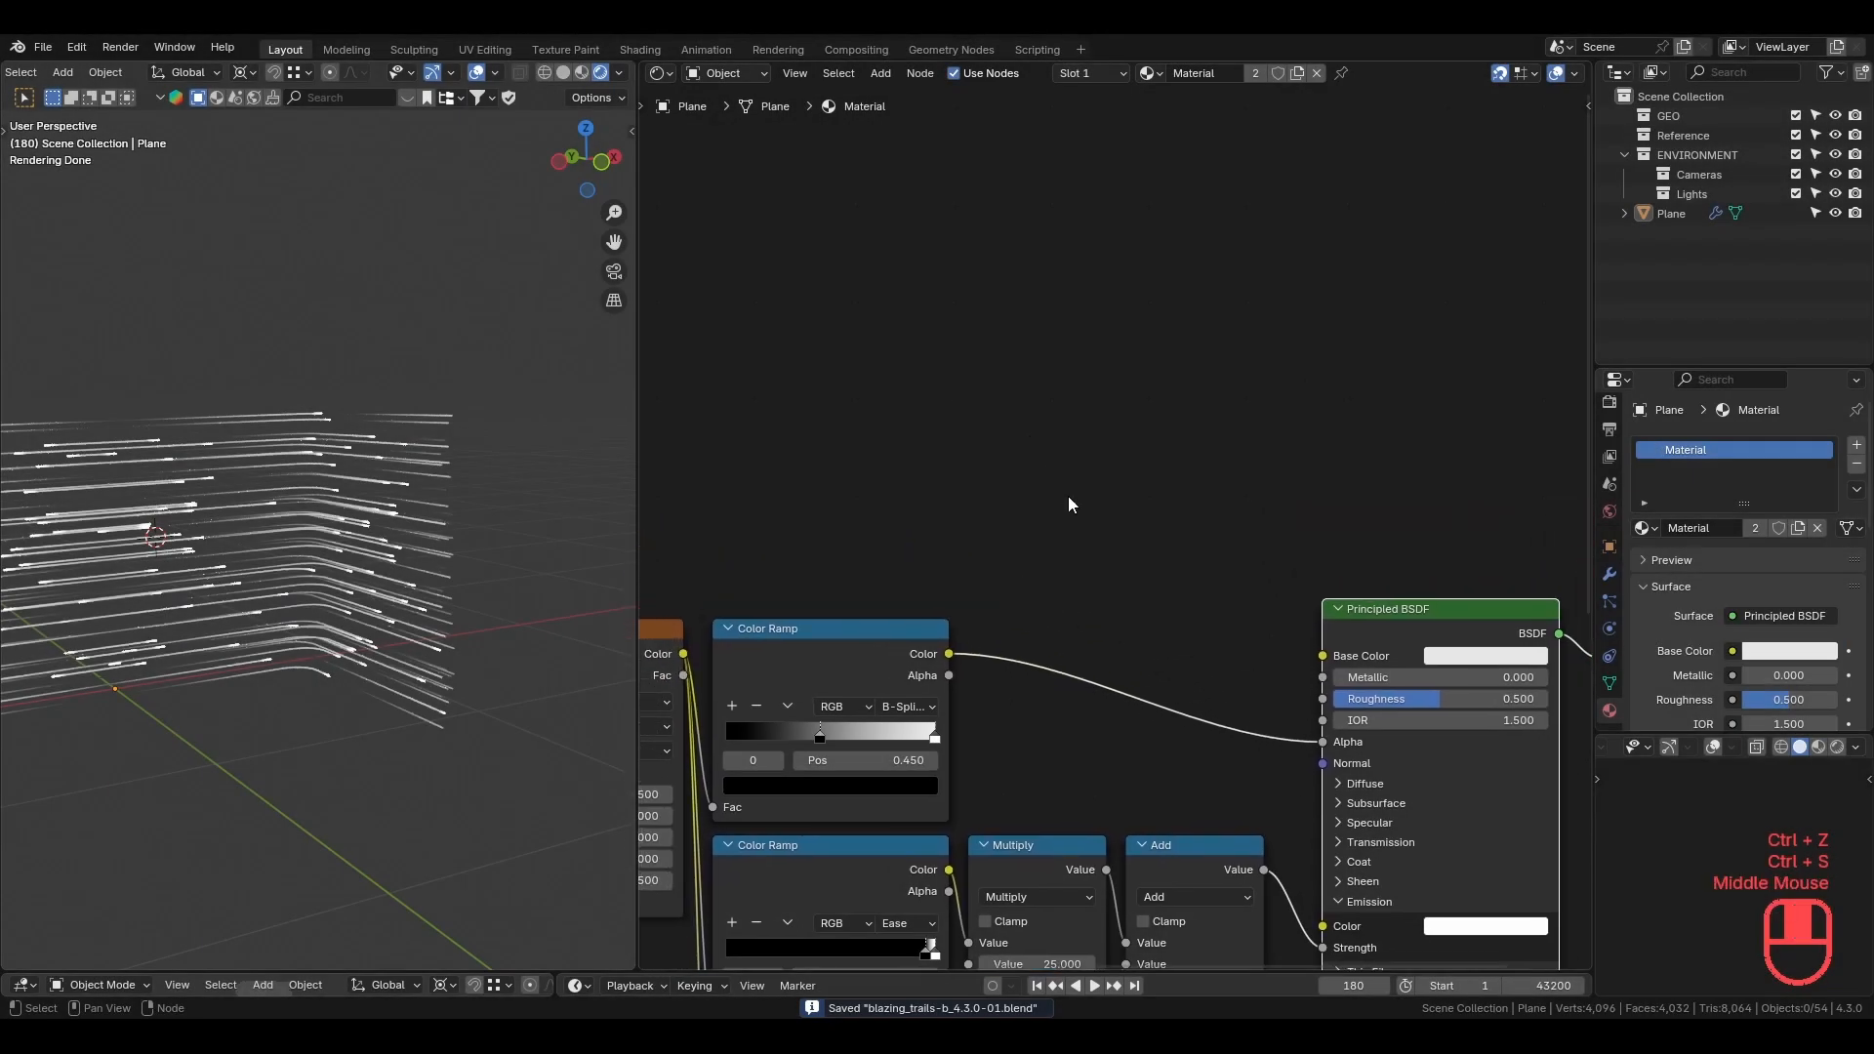
key(shift+a)
click(1085, 418)
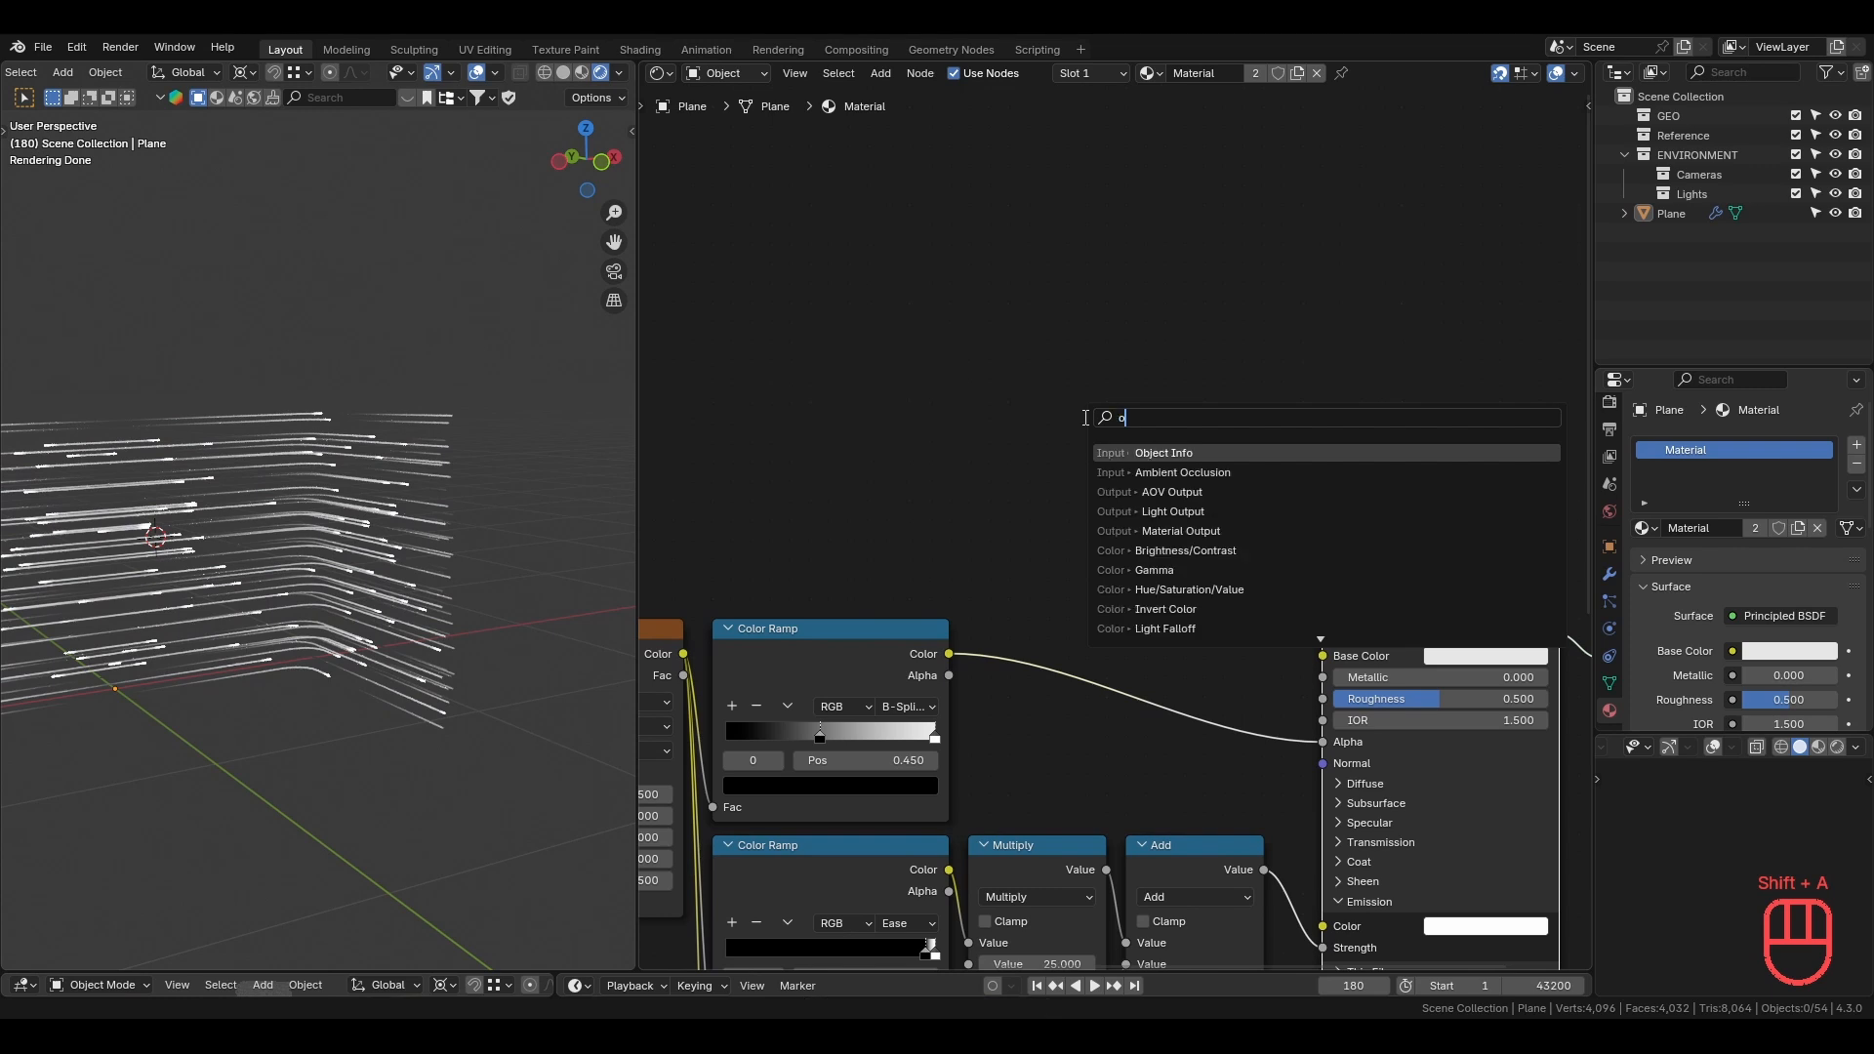
key(Return)
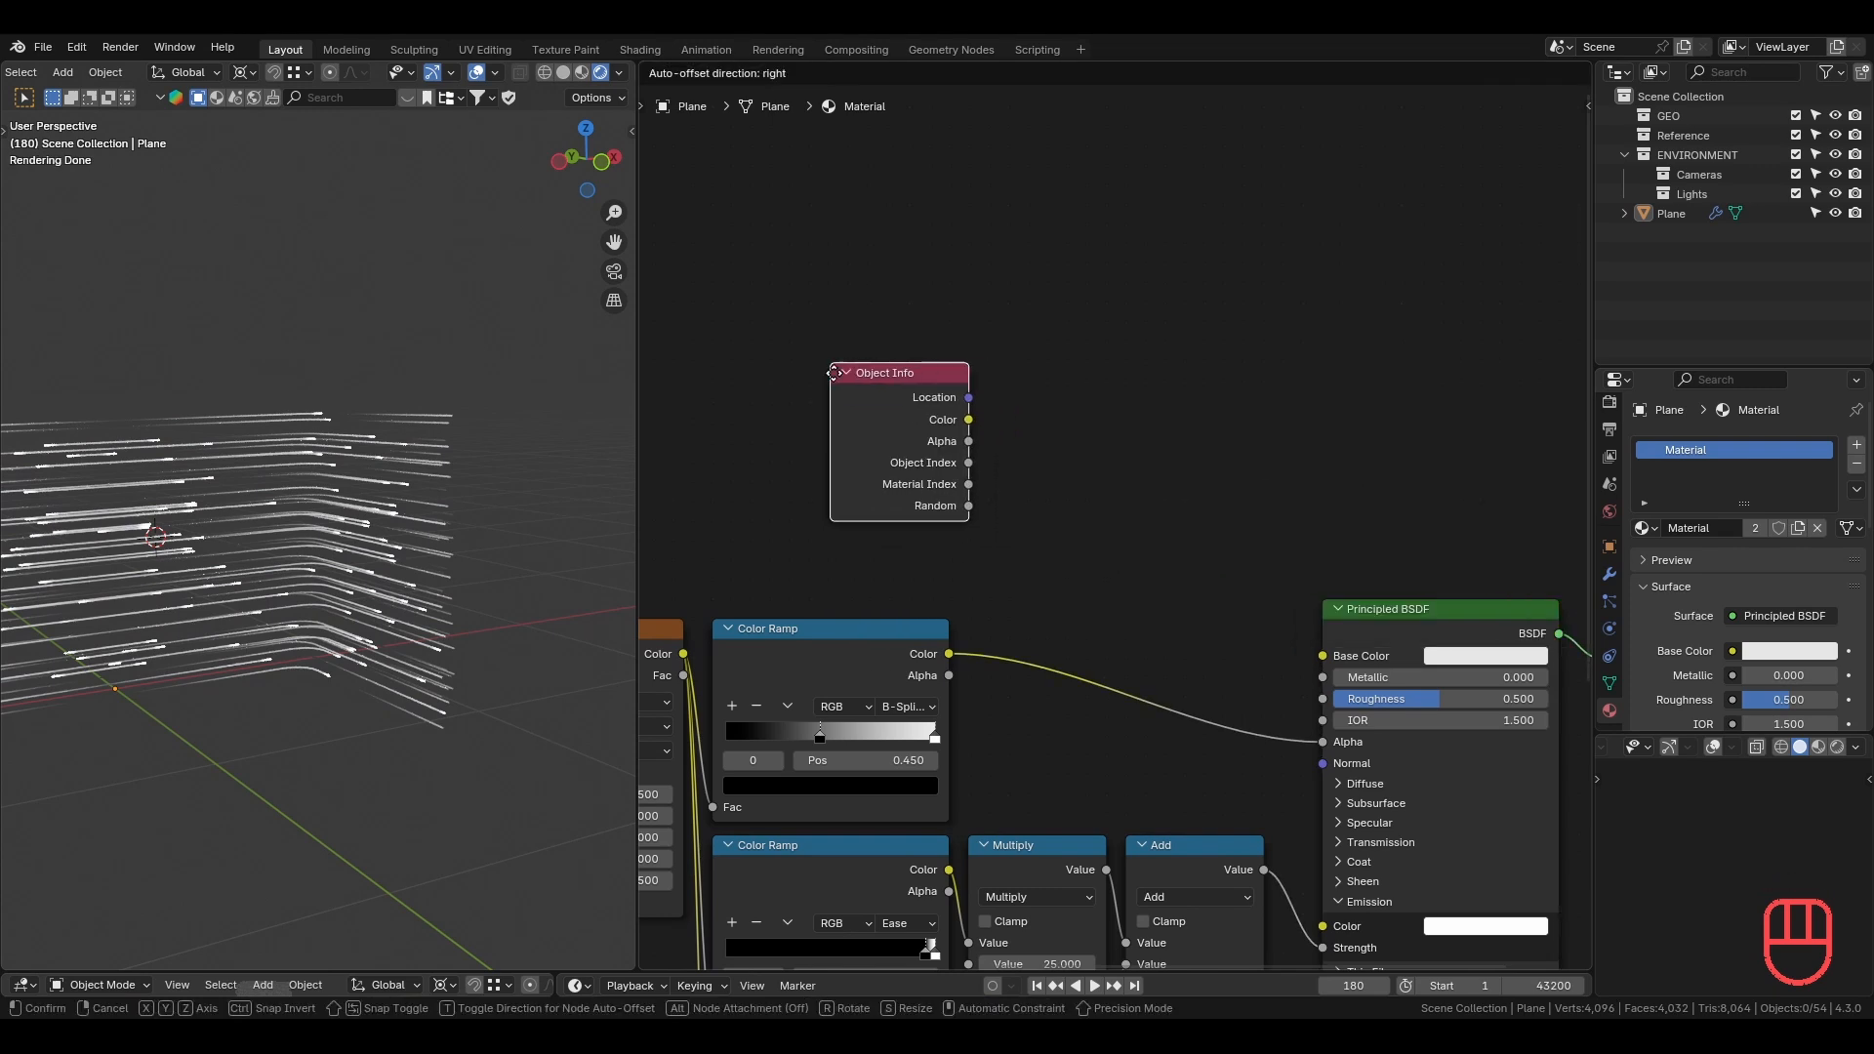
click(817, 379)
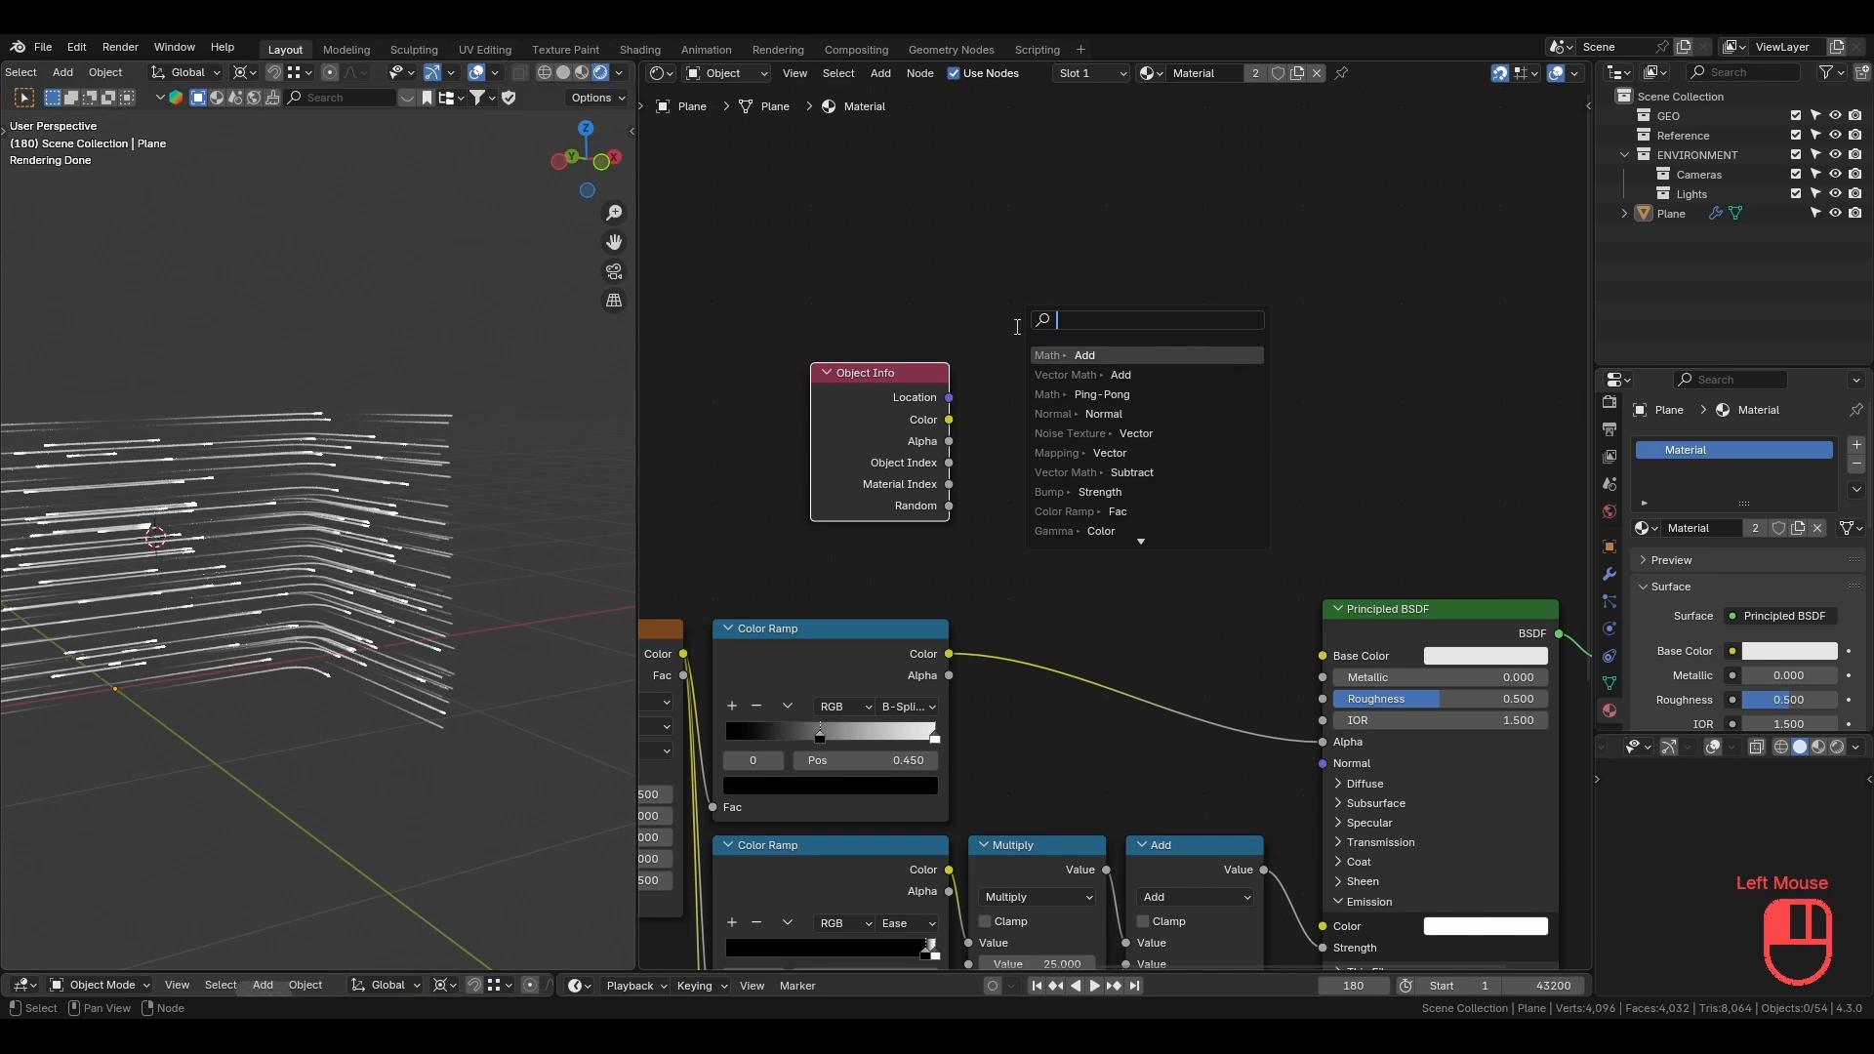
Add a Color Ramp fed by Object Info's Location and connect its Color to the Principled BSDF's Emission Color.
key(Return)
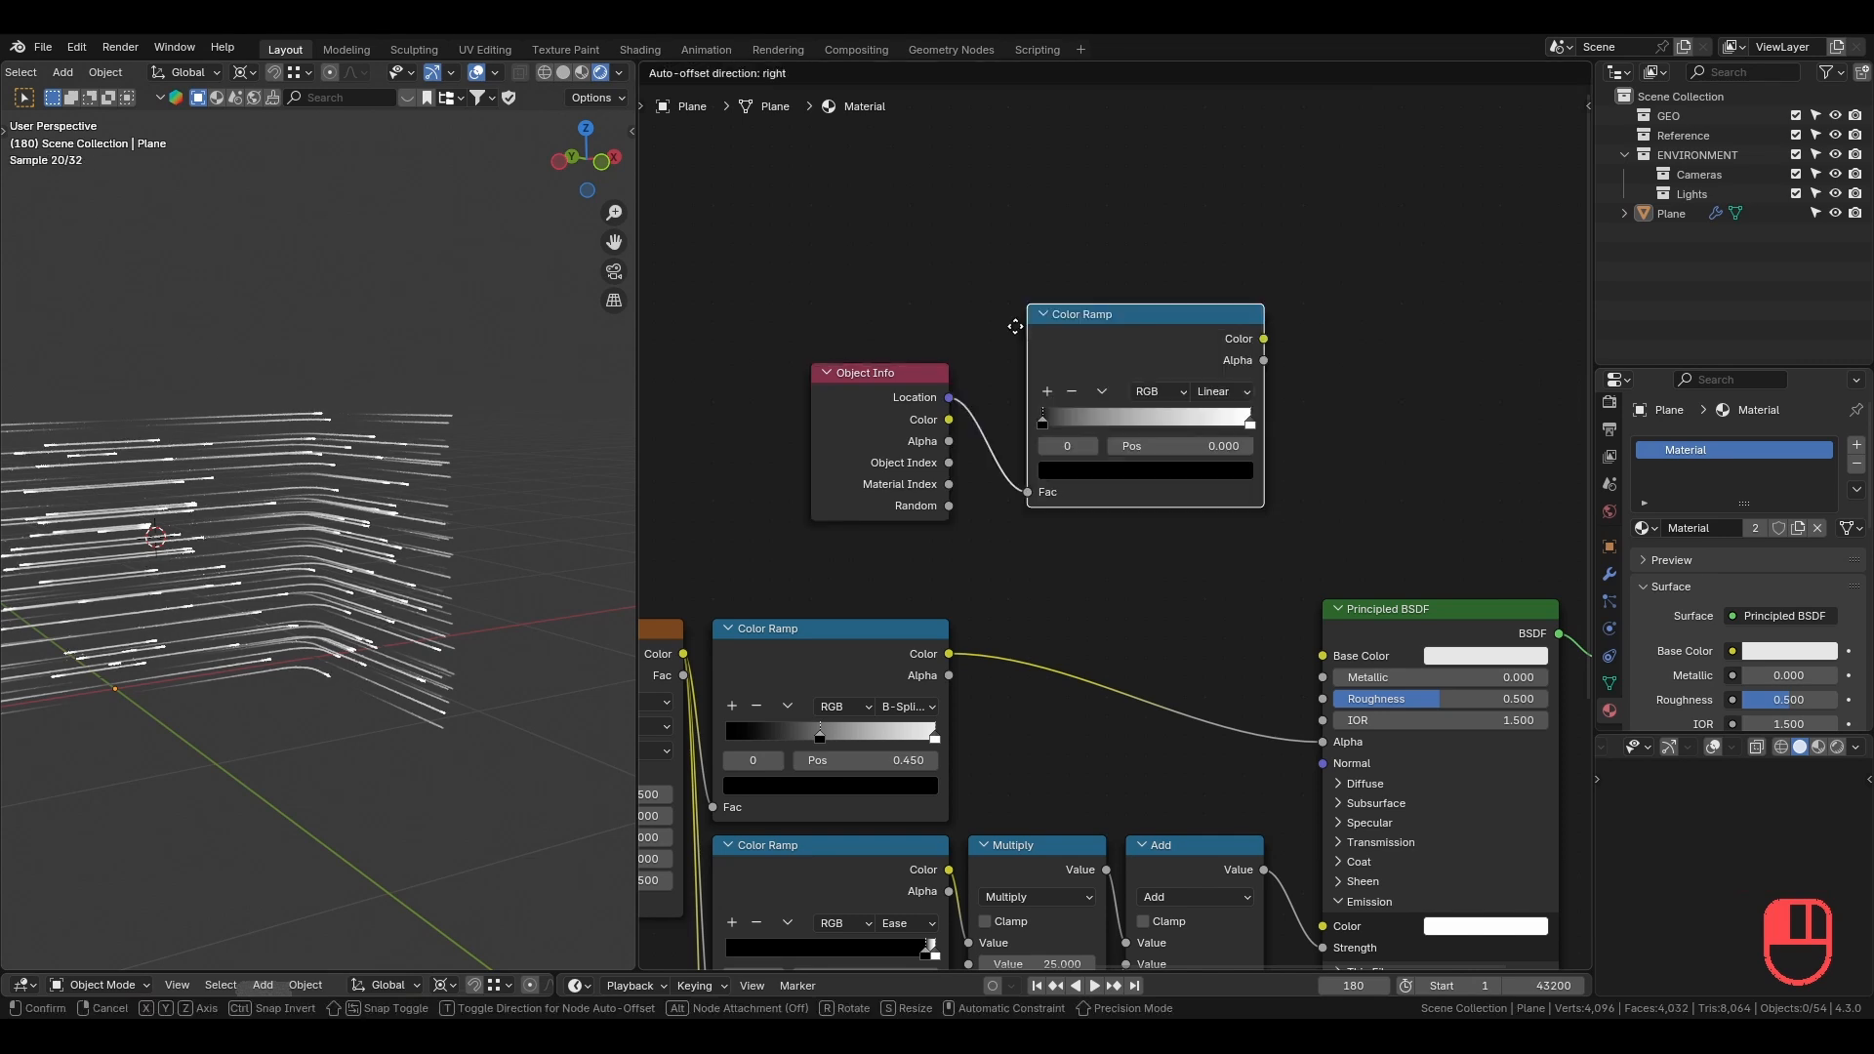
click(1138, 437)
scroll(1138, 437, up, 2)
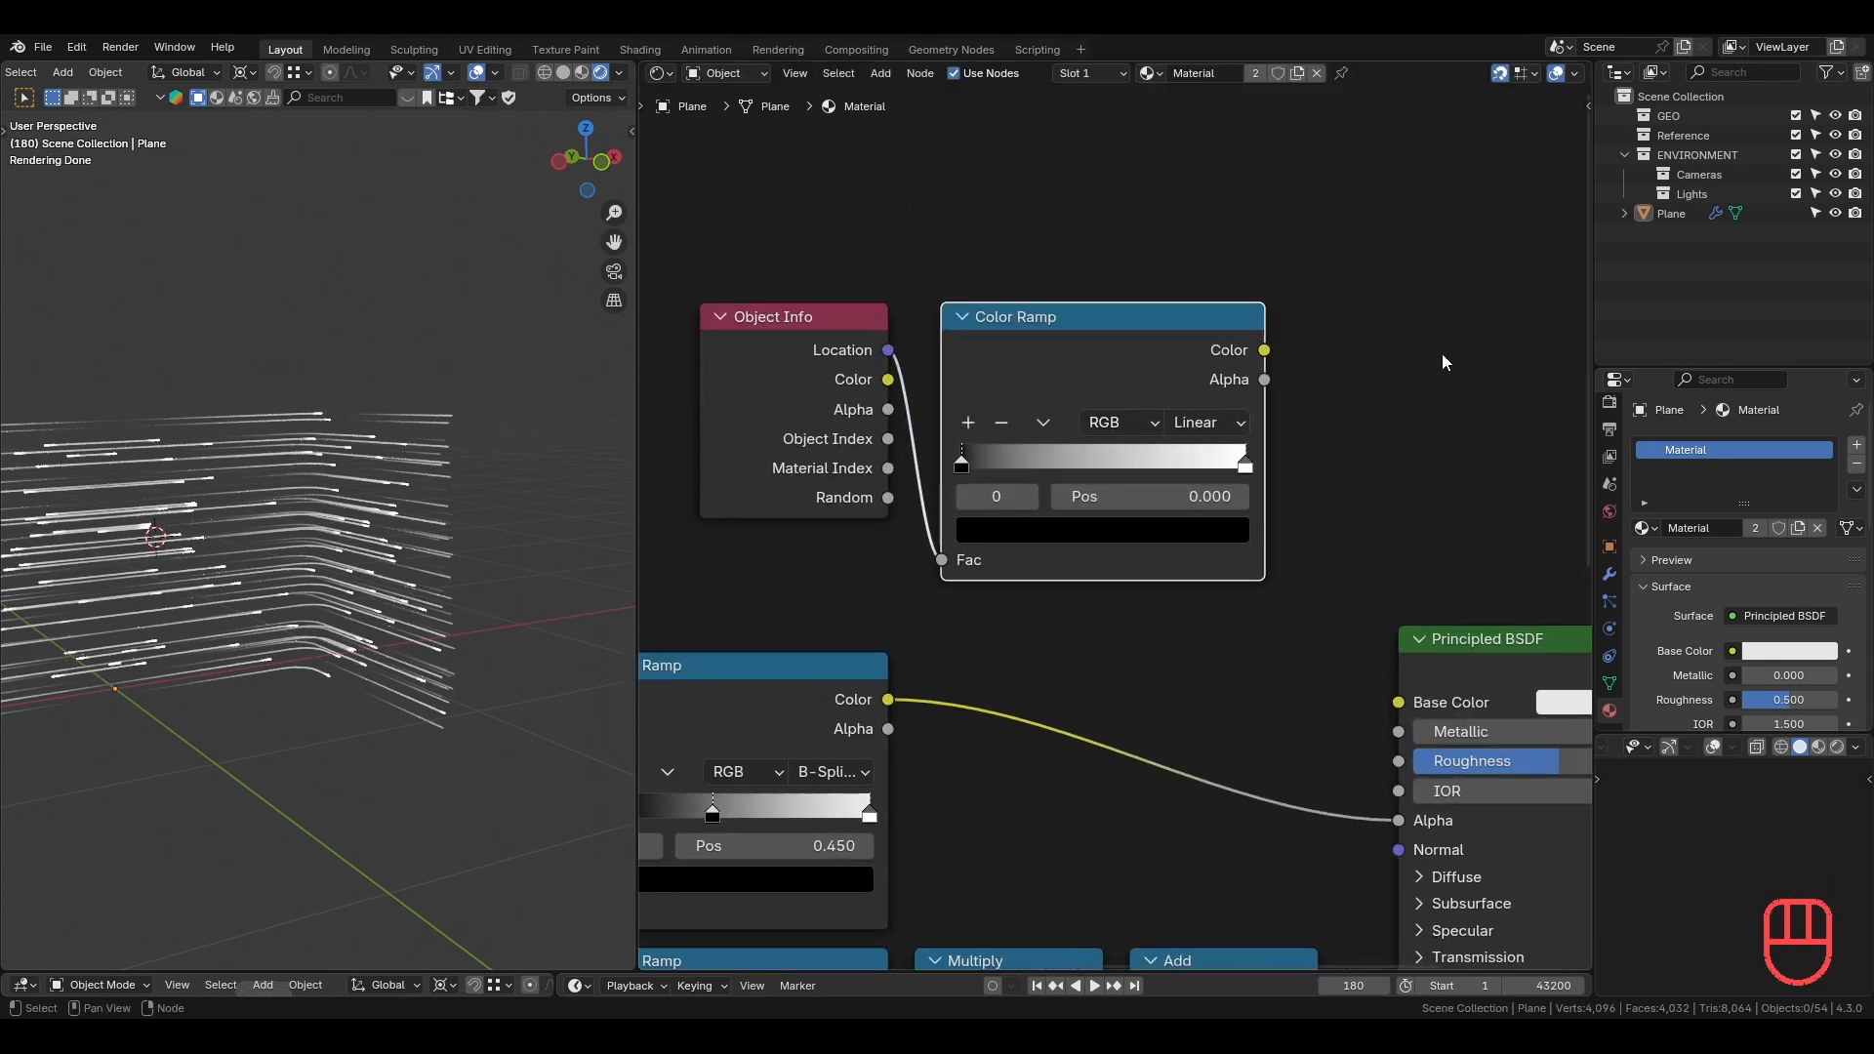
middle_drag(1443, 353, 1351, 197)
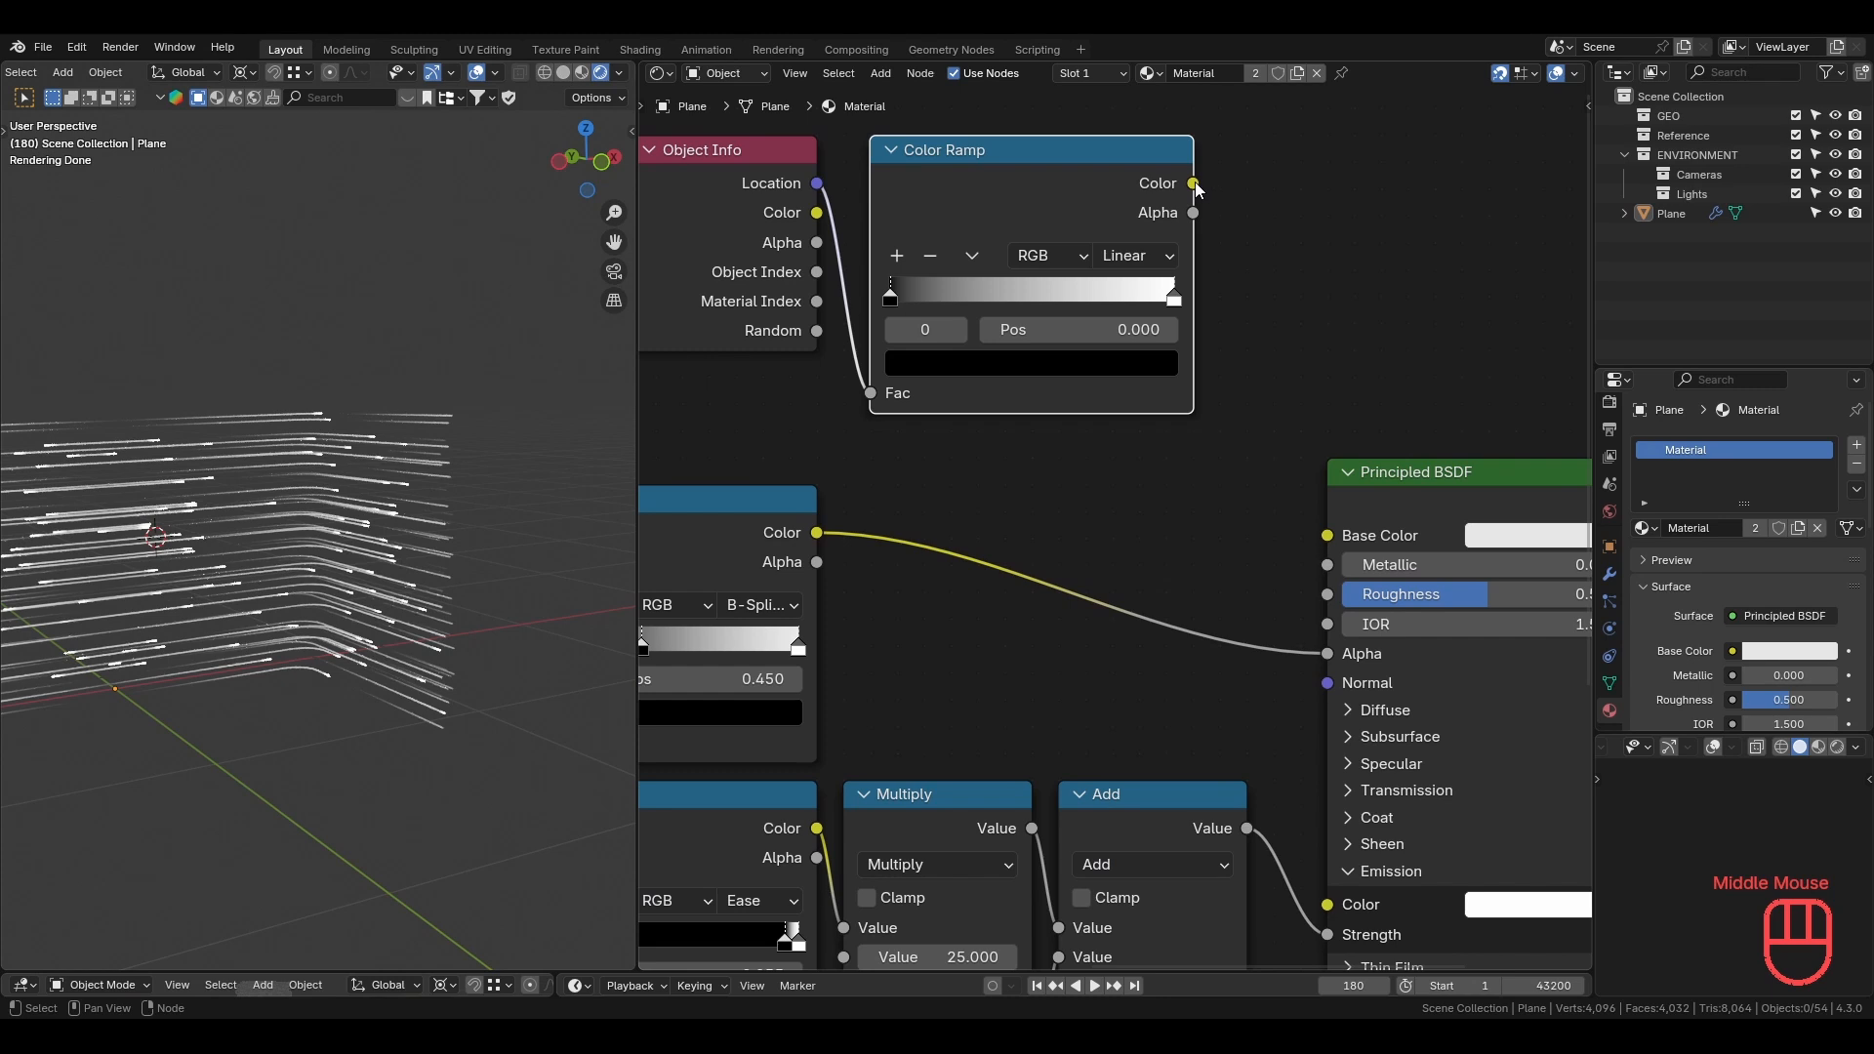
drag(1330, 904, 1329, 904)
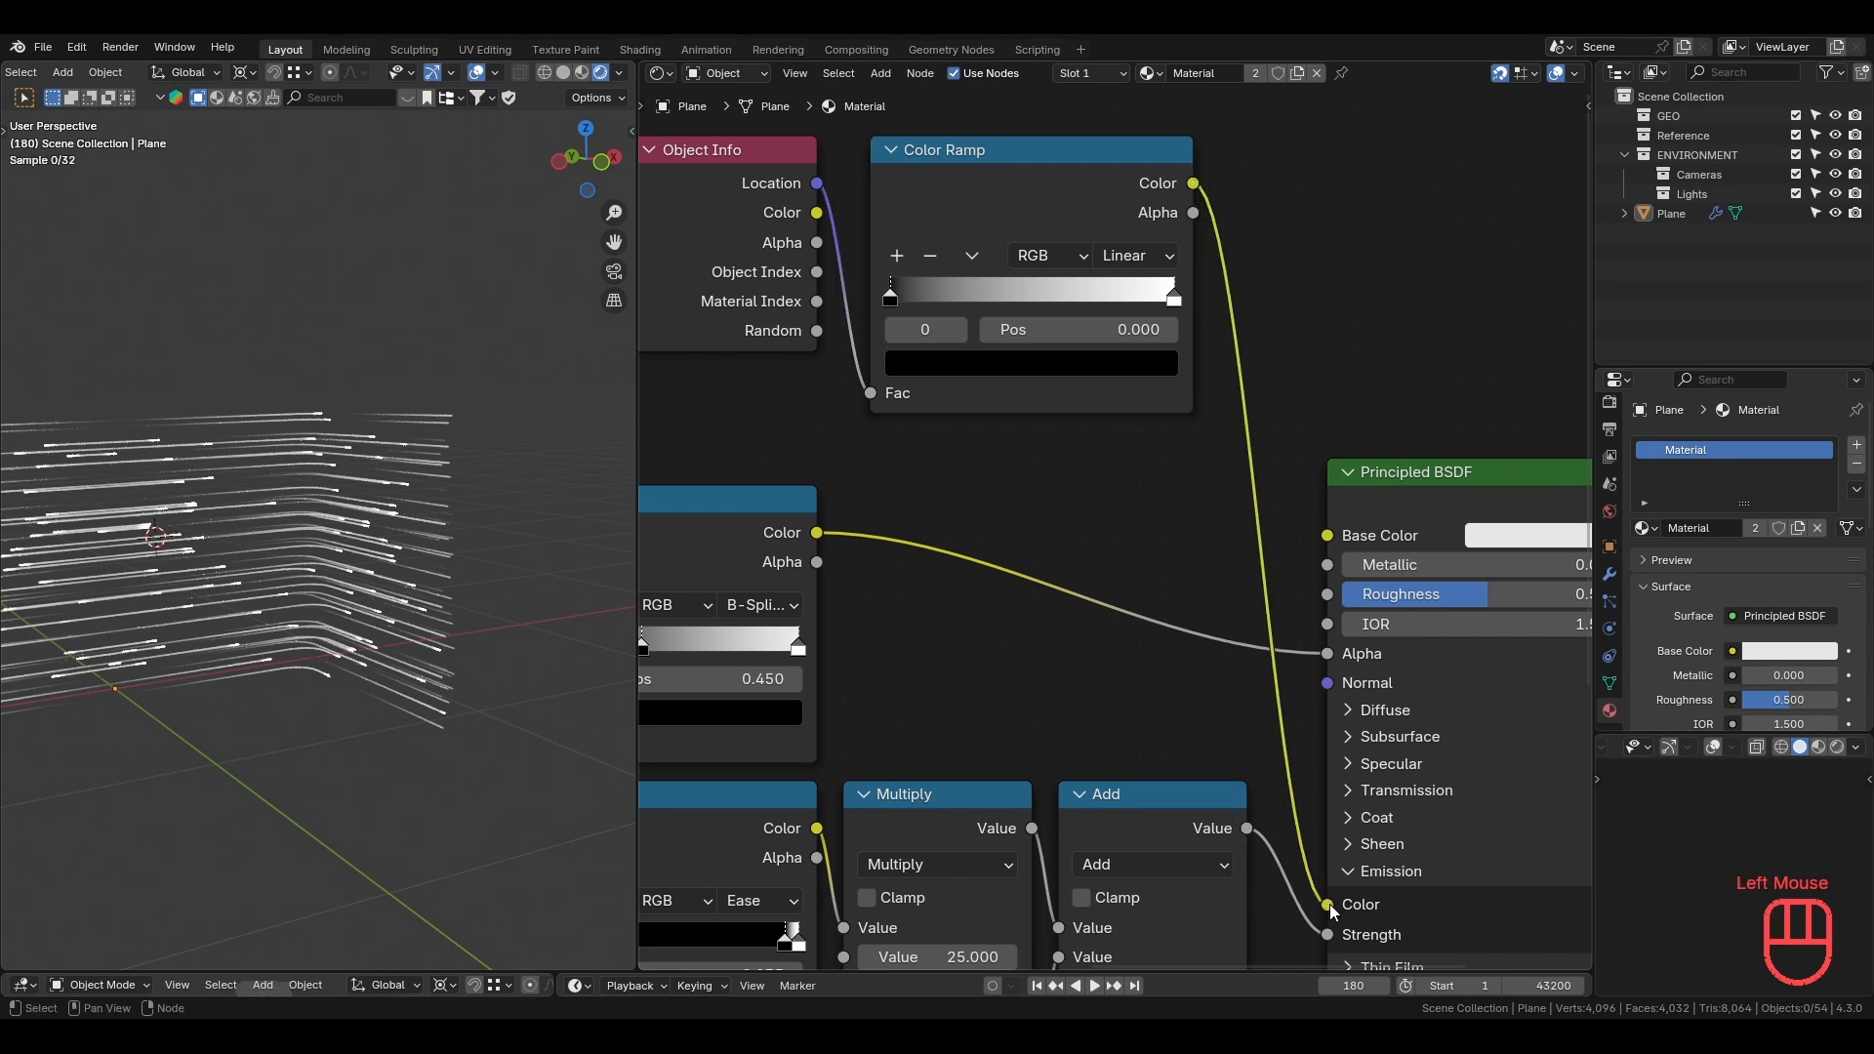
Preview the Object Info Location output on the trails and move that node away from the new Color Ramp.
middle_drag(994, 541, 1326, 570)
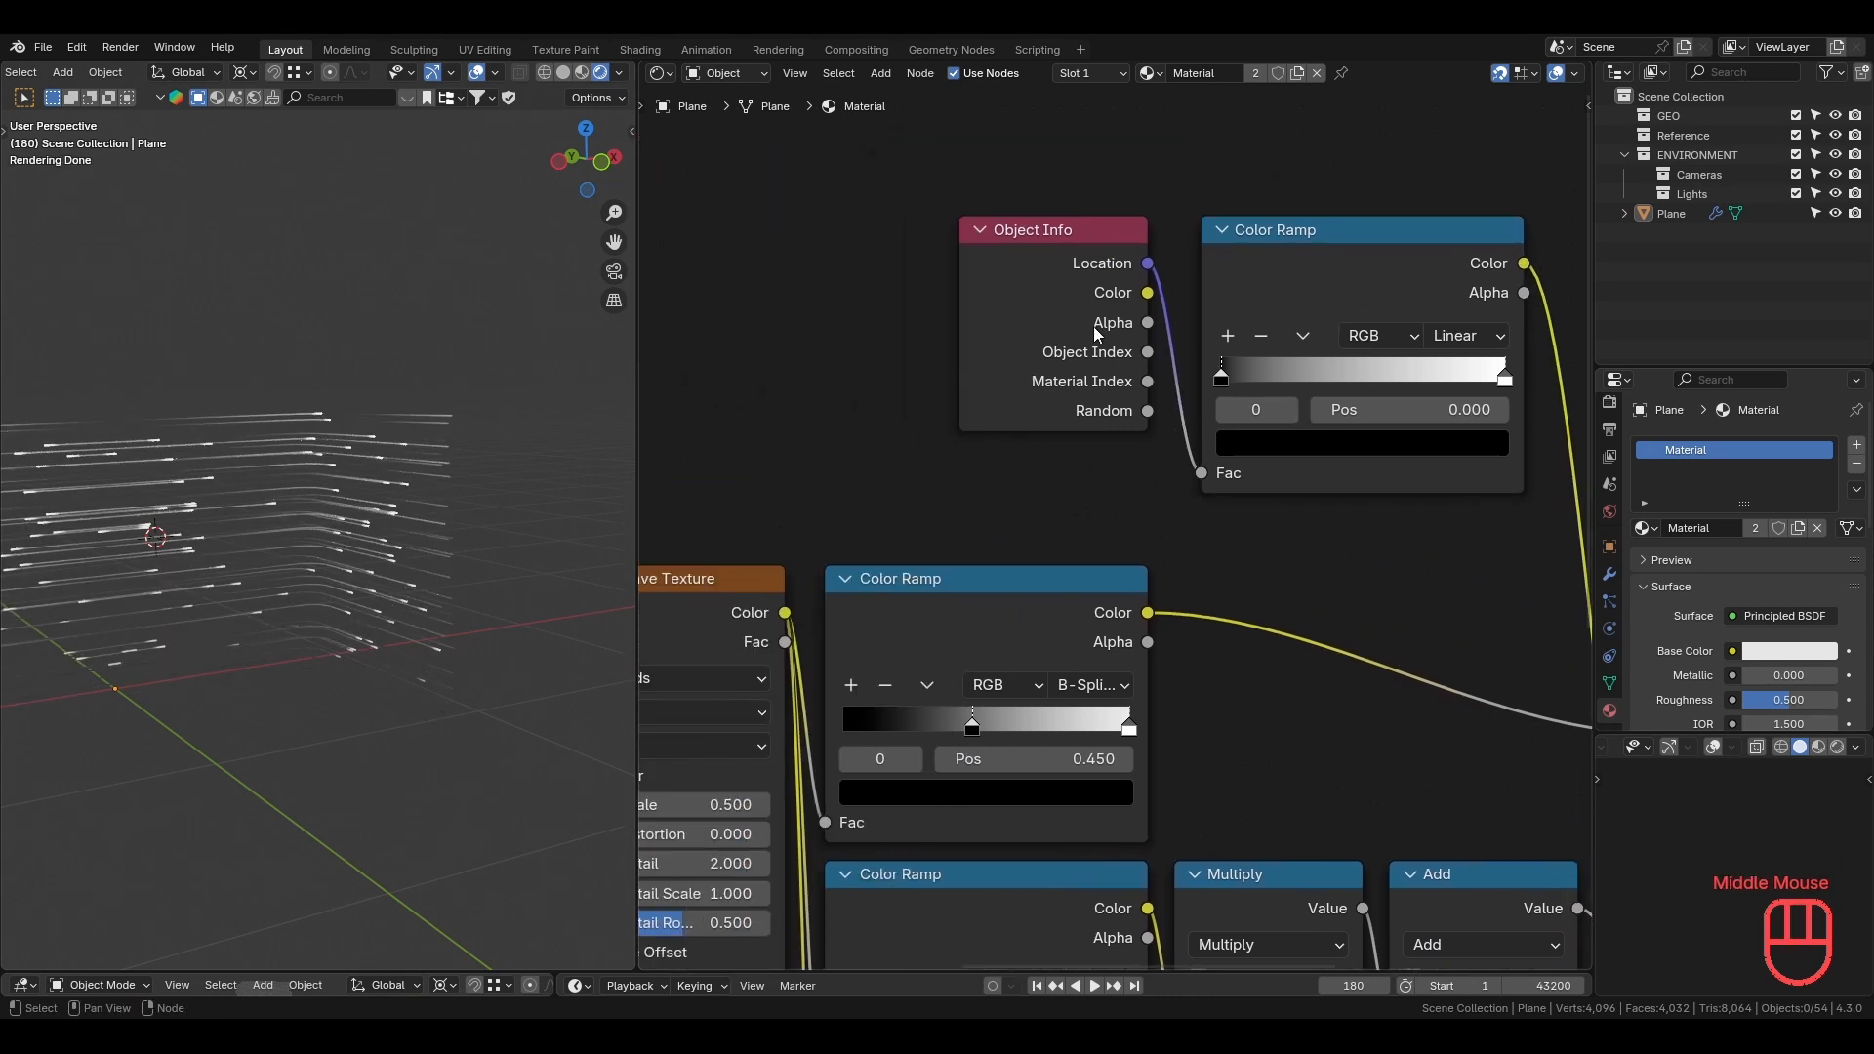
ctrl+shift+click(1071, 260)
click(1074, 262)
key(g)
click(864, 260)
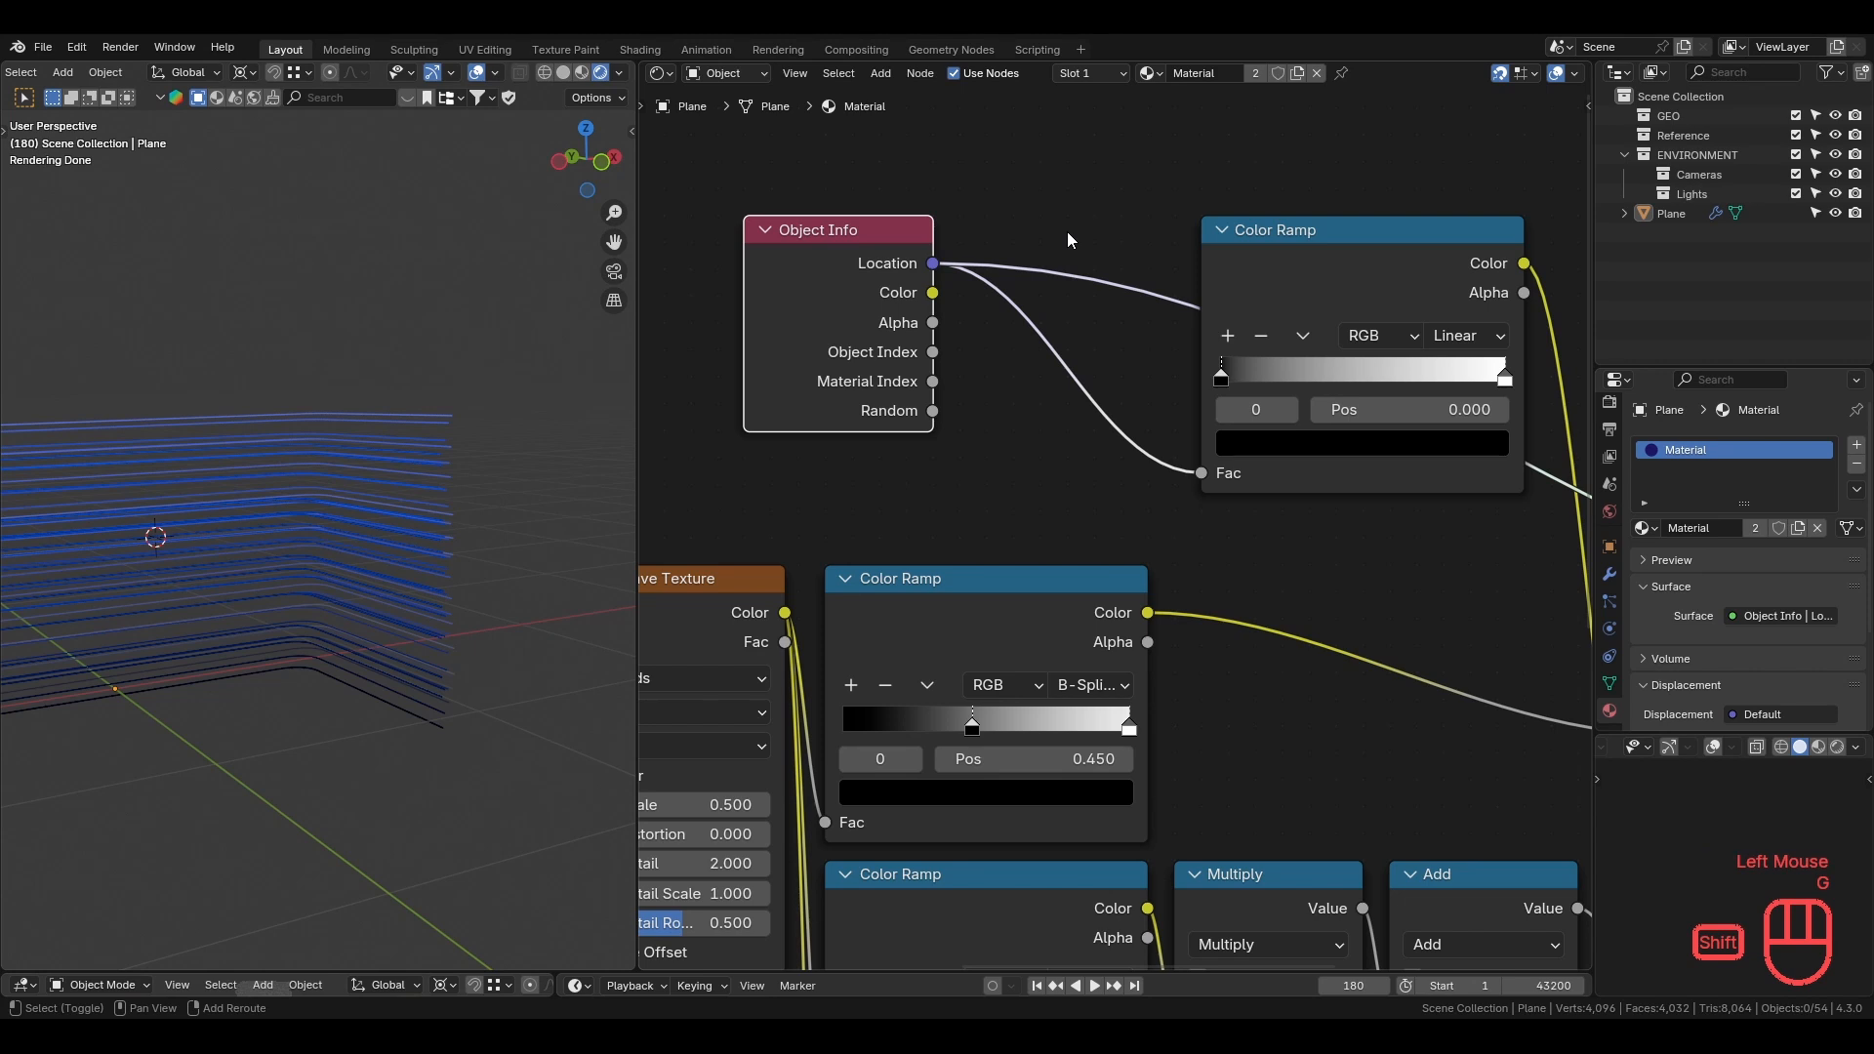
Merge the two Location links through a reroute point and move Object Info farther from it.
shift+right_drag(1068, 231, 1032, 355)
key(g)
click(1086, 303)
click(872, 296)
key(g)
click(816, 308)
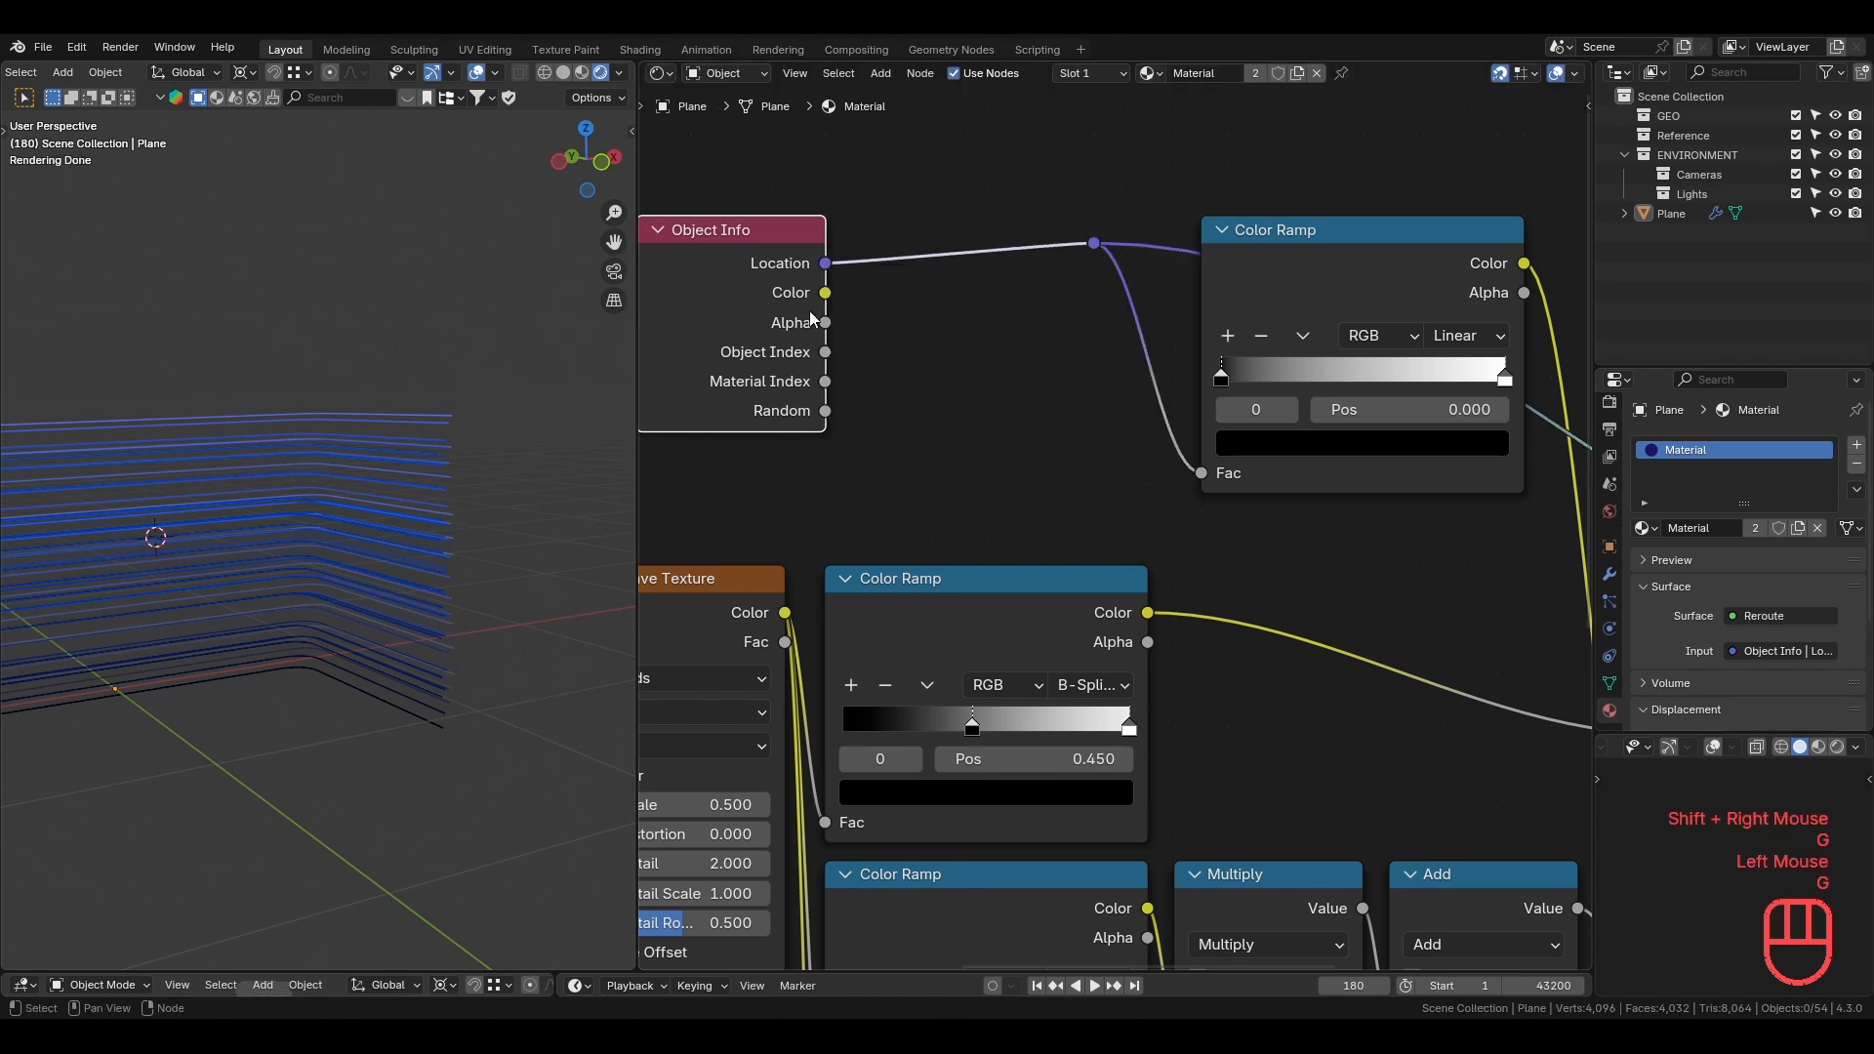
Insert a Separate XYZ node on the Location link between Object Info and the reroute.
middle_drag(934, 330, 1090, 371)
key(shift+a)
text(sepa)
key(Return)
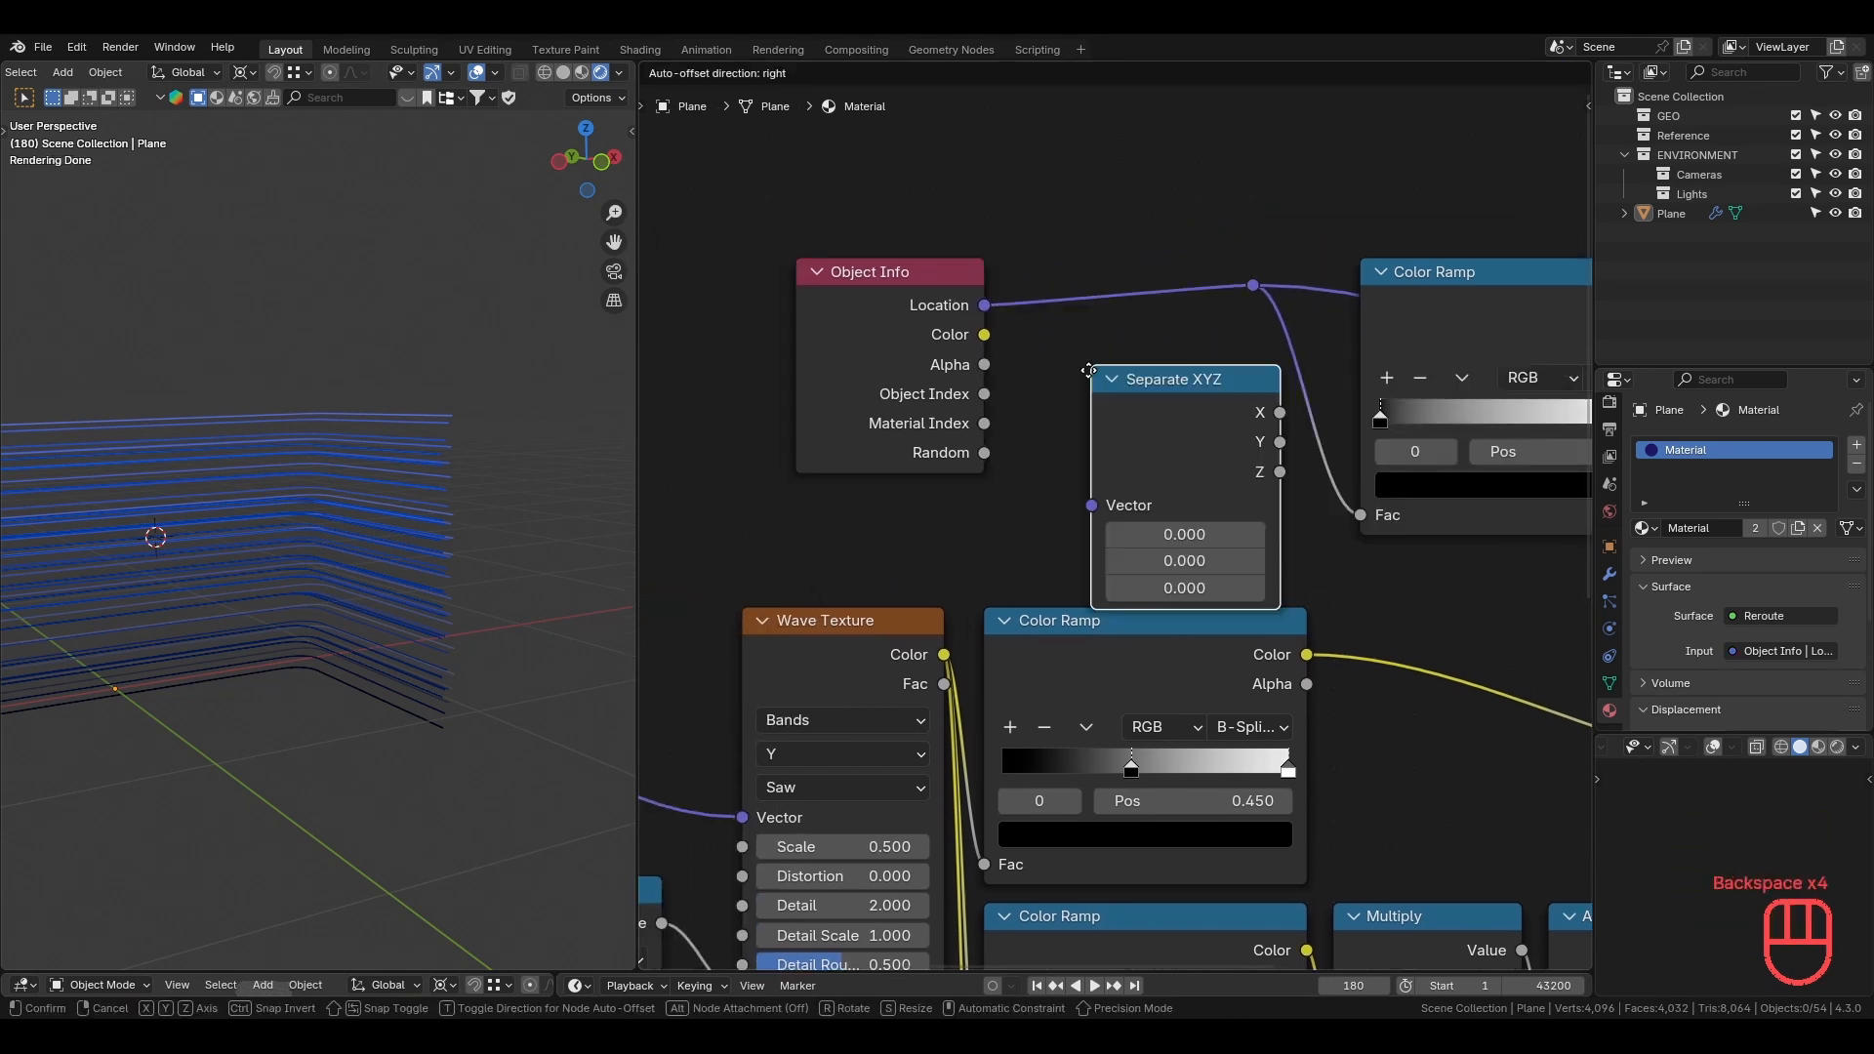
click(1012, 263)
key(g)
click(1095, 342)
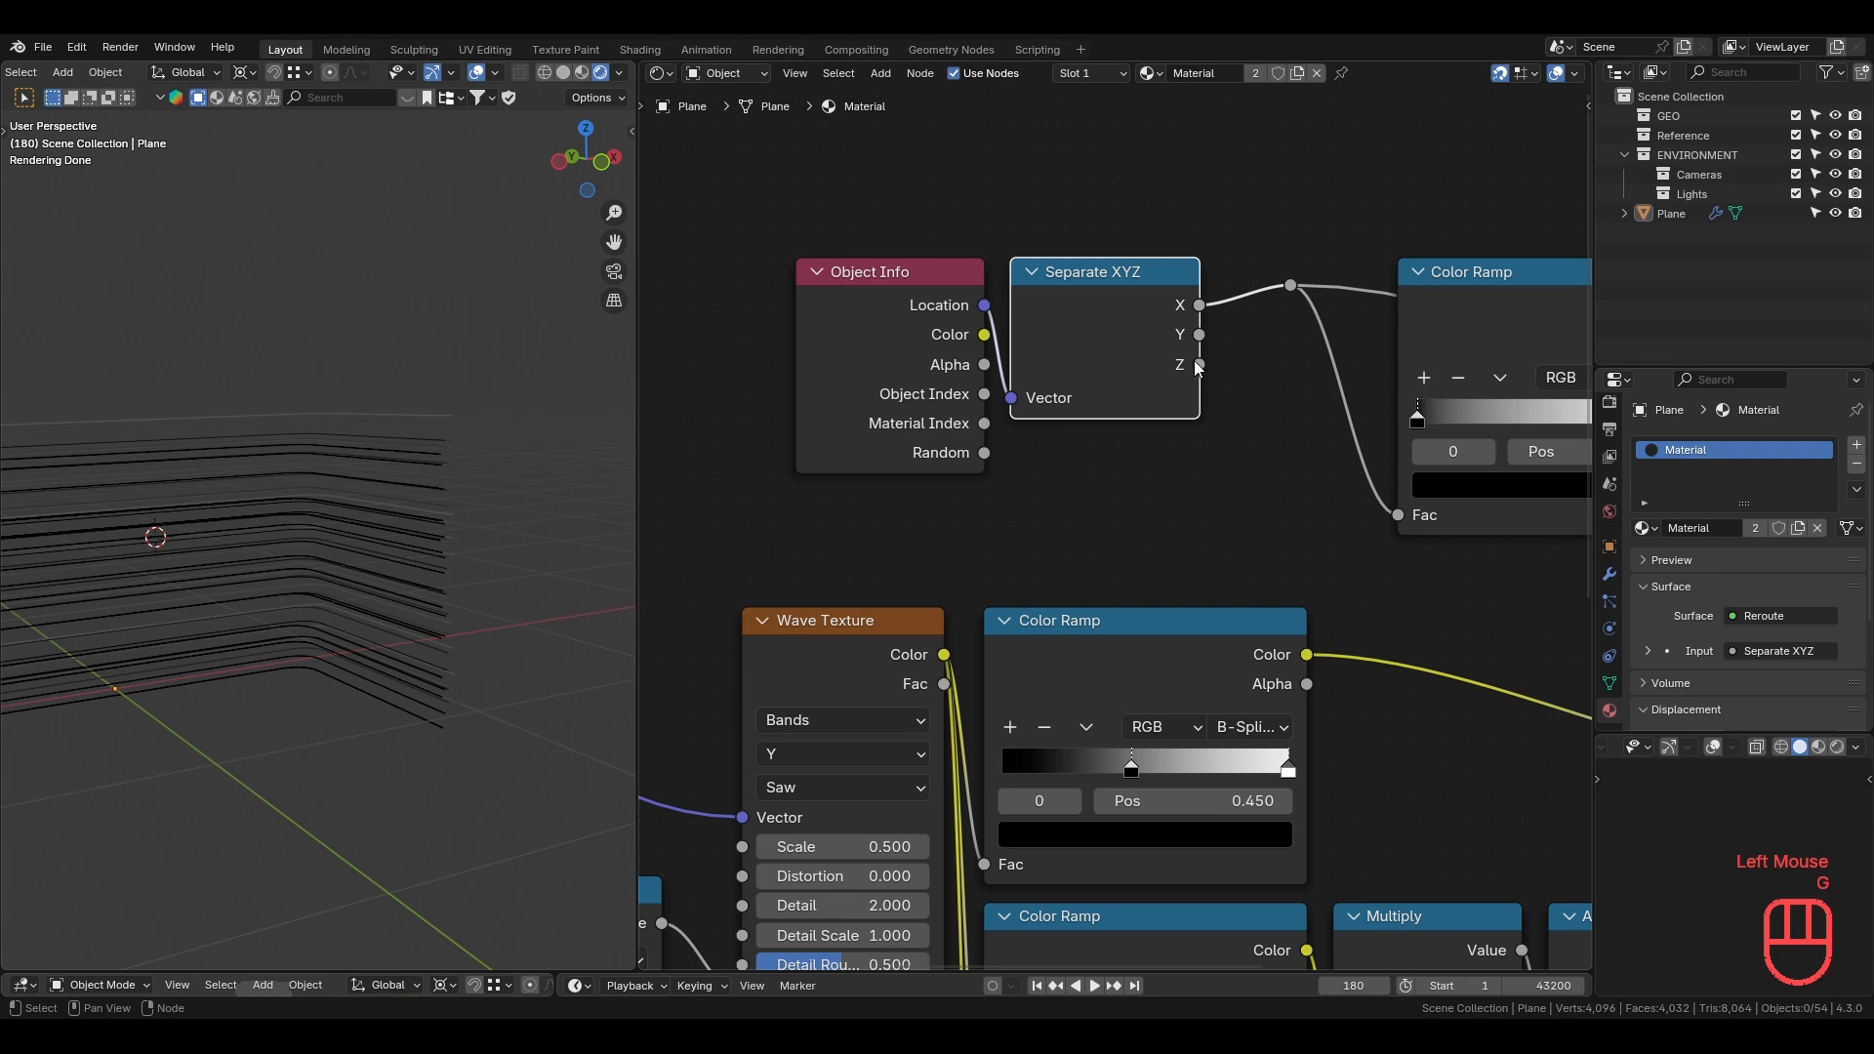
Connect Separate XYZ's Z output to the reroute and shift it together with Object Info away from the Color Ramp.
drag(1199, 365, 1287, 285)
drag(891, 214, 1157, 515)
key(g)
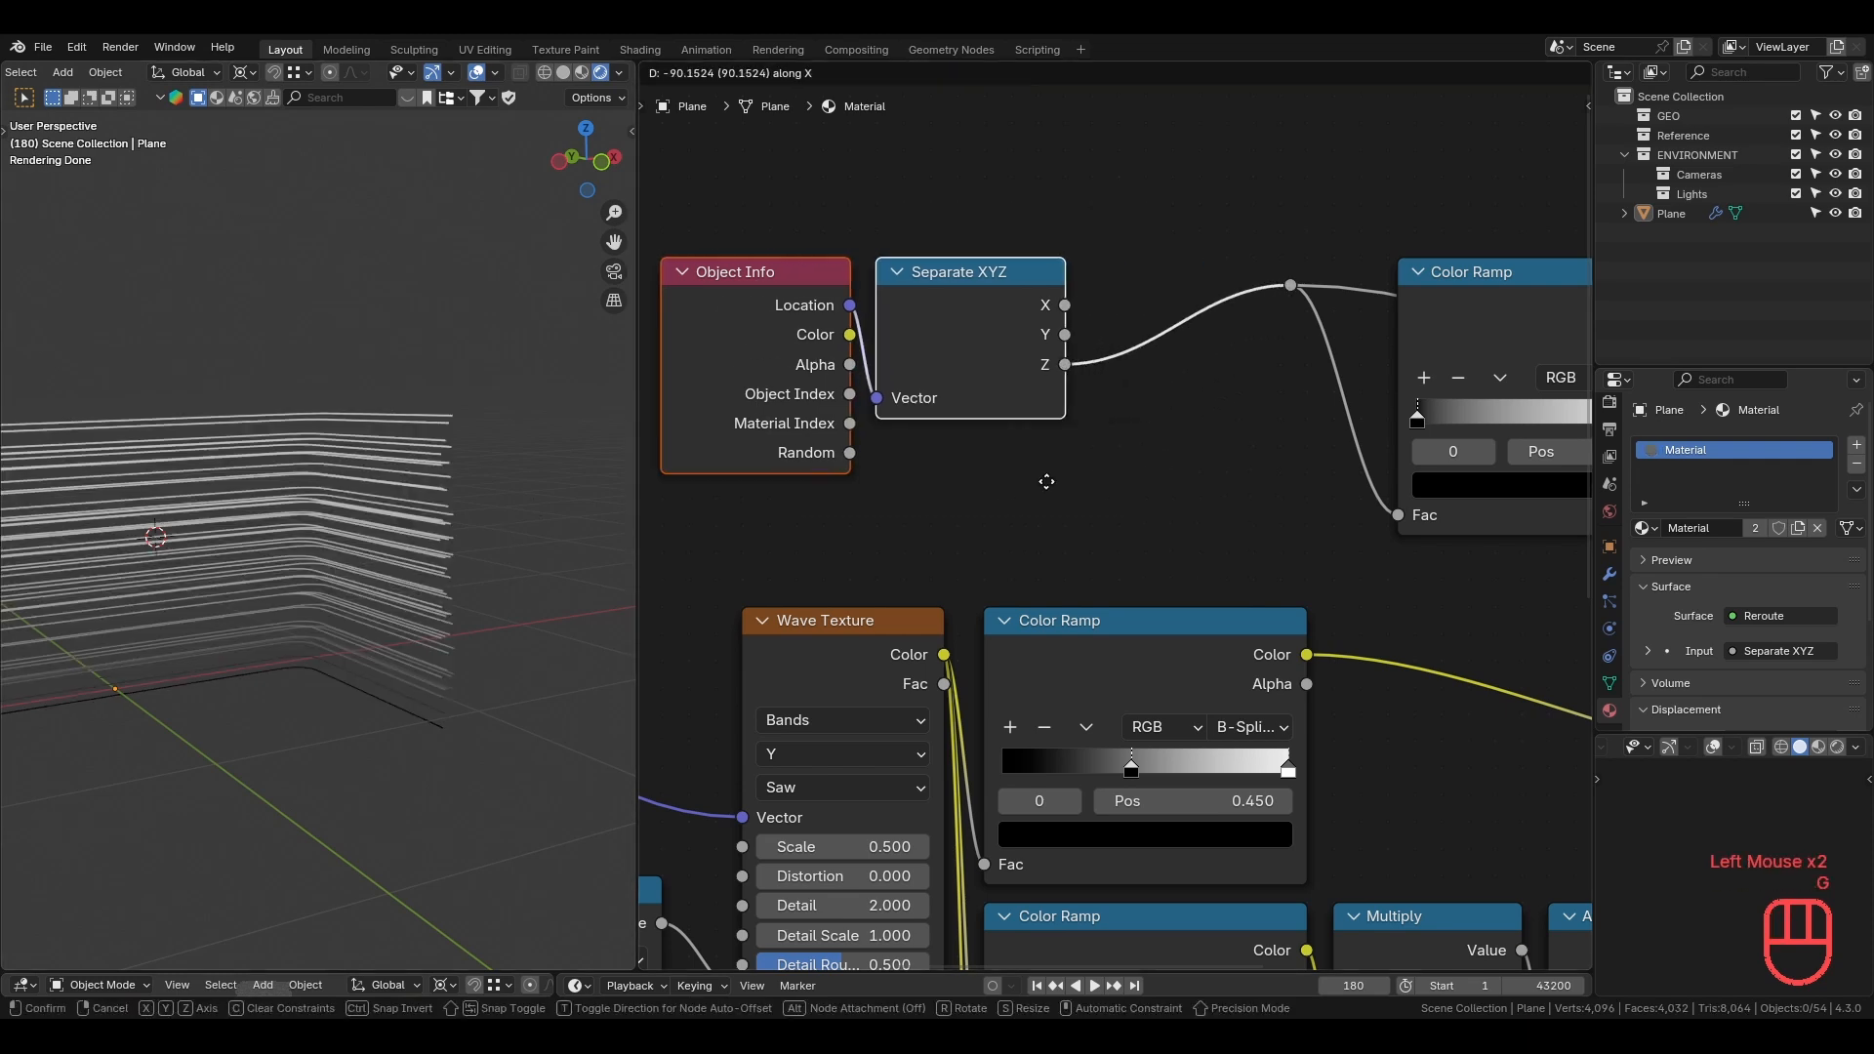
click(996, 486)
Set the upper Color Ramp's color mode to HSV and recolor its black stop to a saturated blue at full value.
scroll(1130, 455, down, 1)
middle_drag(1134, 451, 1116, 465)
middle_drag(1396, 356, 1147, 316)
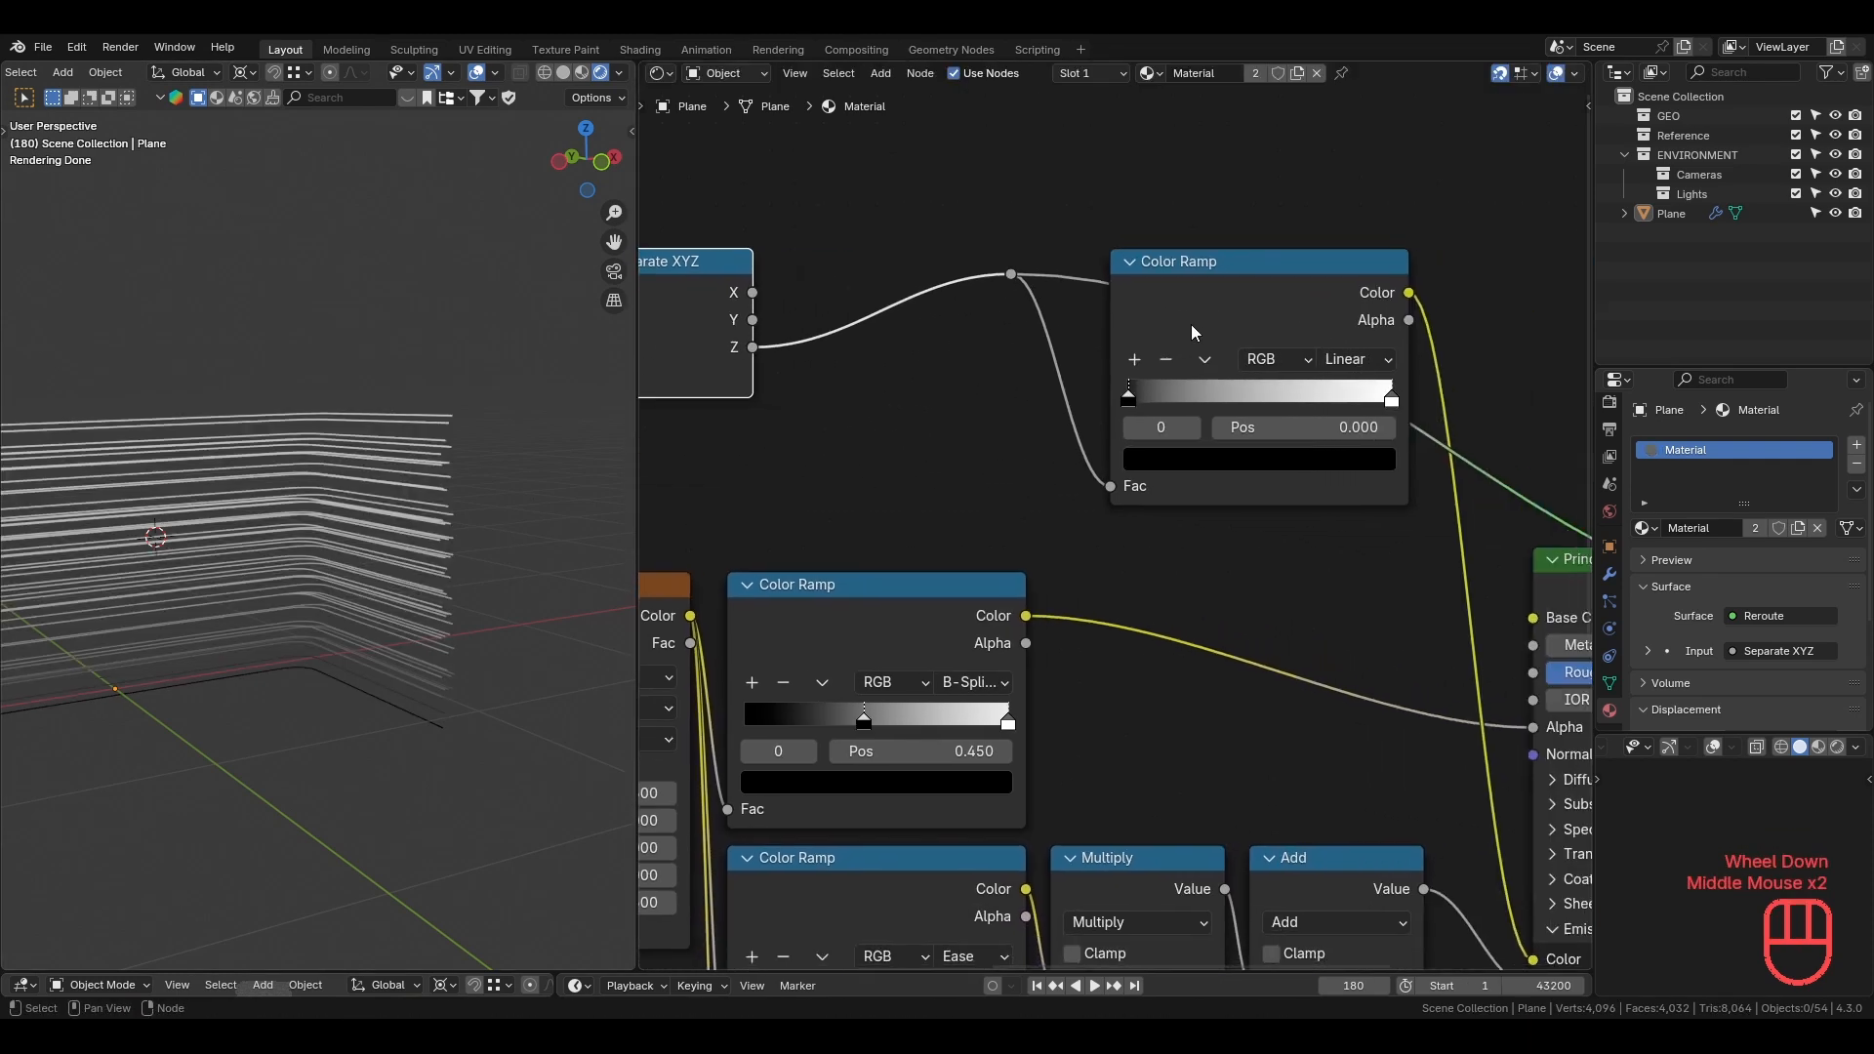
click(1281, 357)
click(1288, 454)
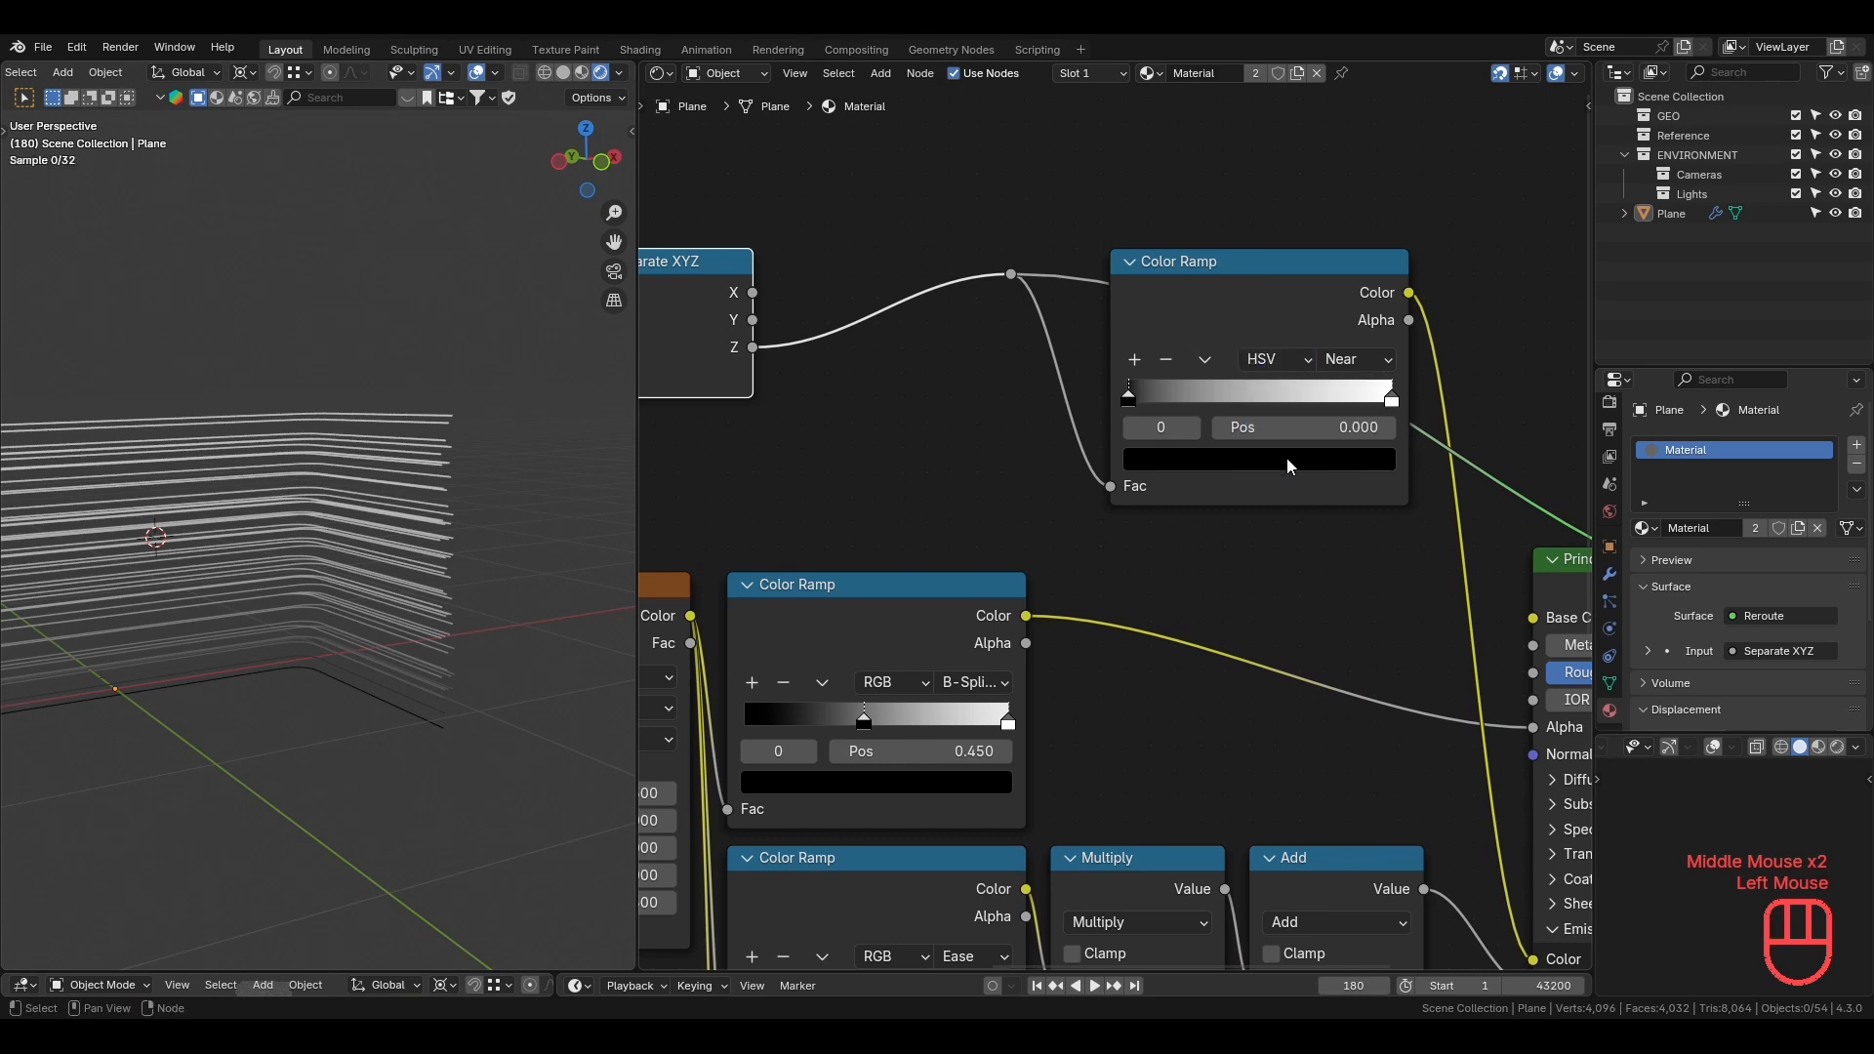
click(1130, 397)
click(1176, 459)
drag(1353, 227, 1351, 58)
click(1310, 111)
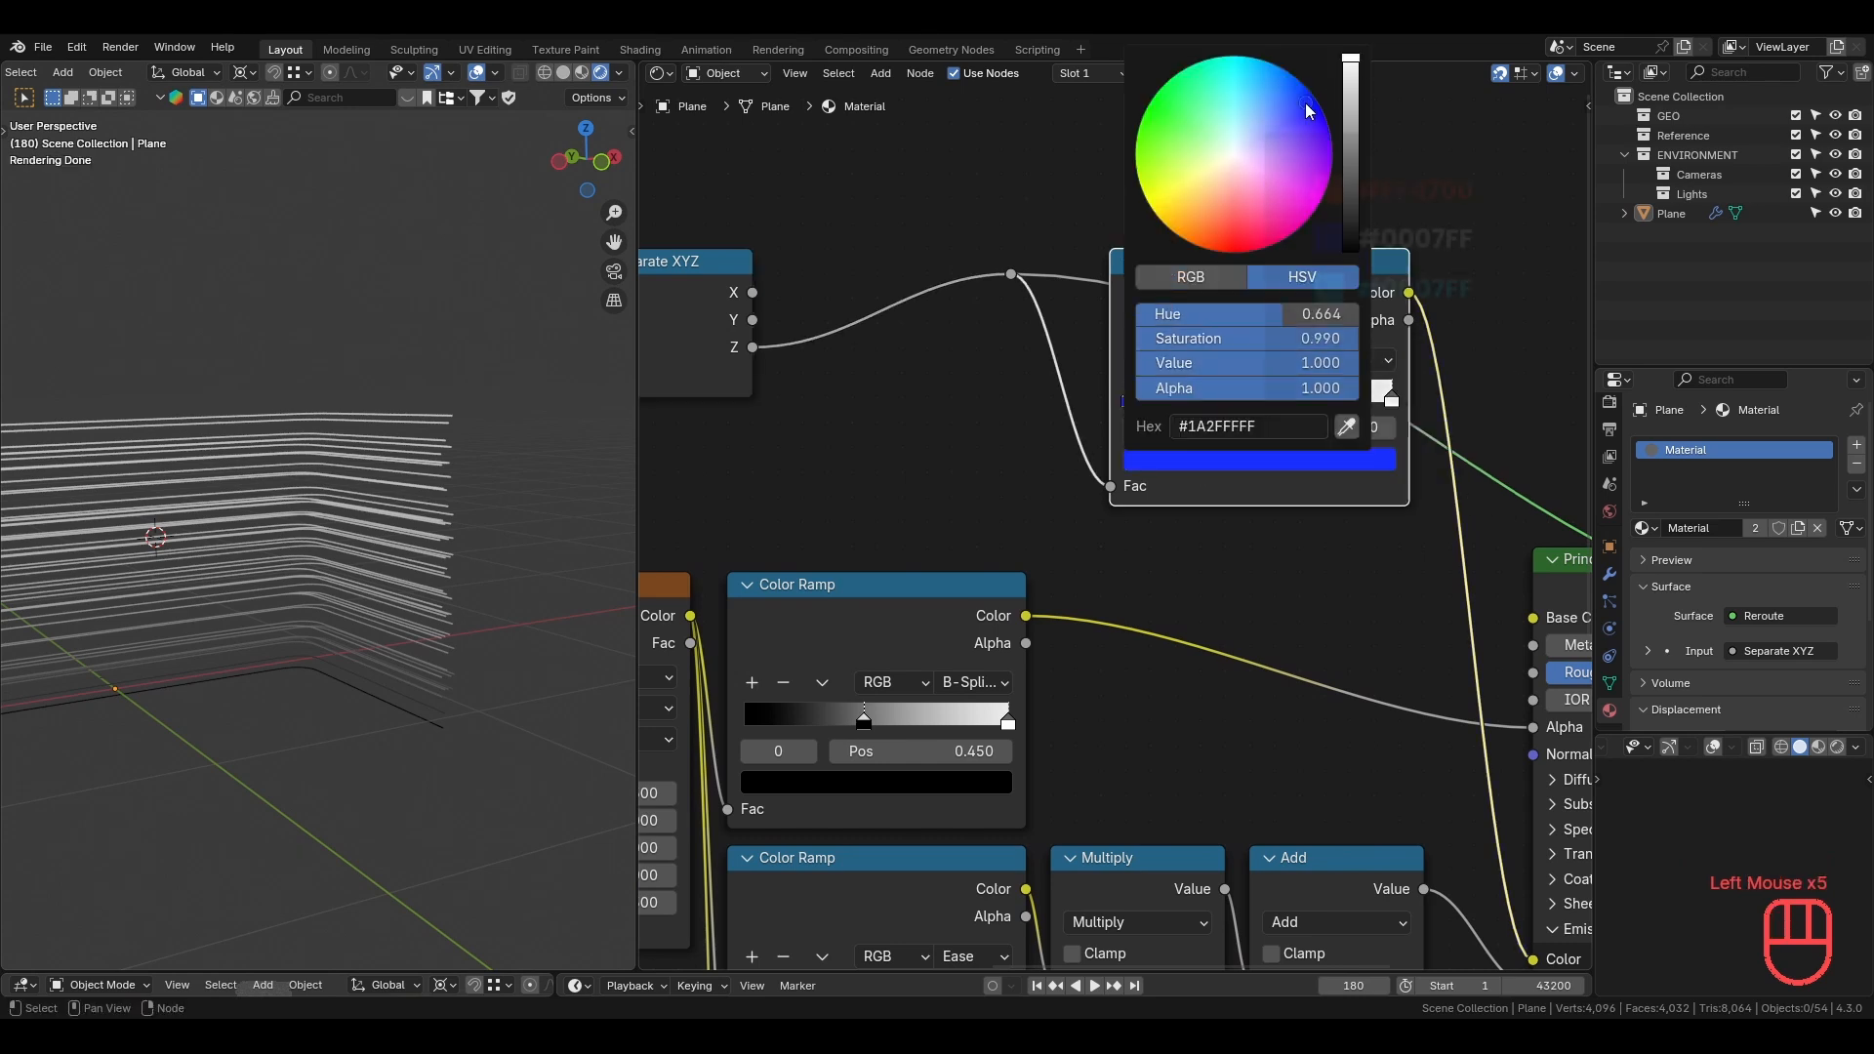
Recolor the upper Color Ramp's white stop to red and reconnect the Principled BSDF to the Material Output.
click(1392, 399)
click(1308, 459)
drag(1240, 239, 1230, 259)
middle_drag(1523, 566, 1297, 441)
scroll(1452, 482, down, 2)
ctrl+shift+click(1443, 480)
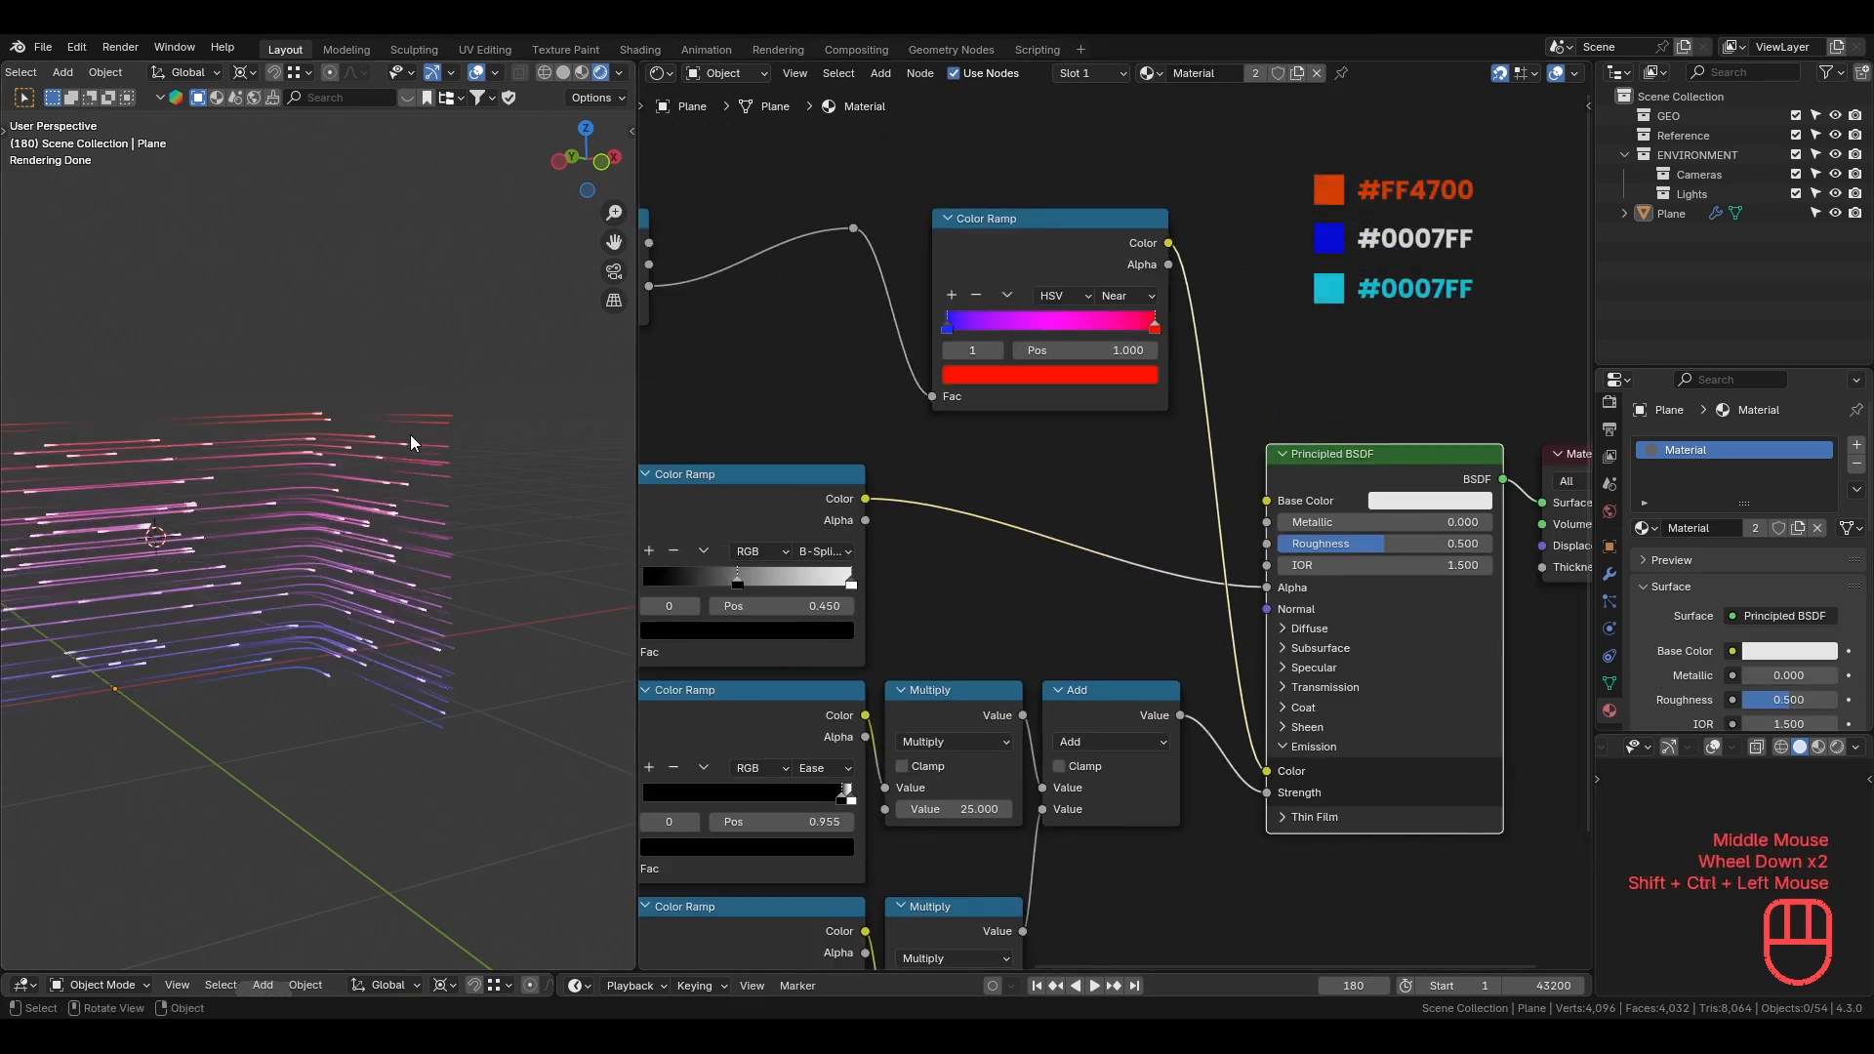
Save the file and set the upper Color Ramp's first stop to hex #FF4700.
middle_drag(410, 435, 389, 462)
scroll(350, 500, up, 3)
middle_drag(388, 463, 363, 552)
middle_drag(363, 551, 344, 564)
mouse_move(953, 331)
mouse_down()
mouse_move(1011, 333)
mouse_move(945, 334)
mouse_up()
key(ctrl+s)
click(1135, 508)
text(#FF4700FF)
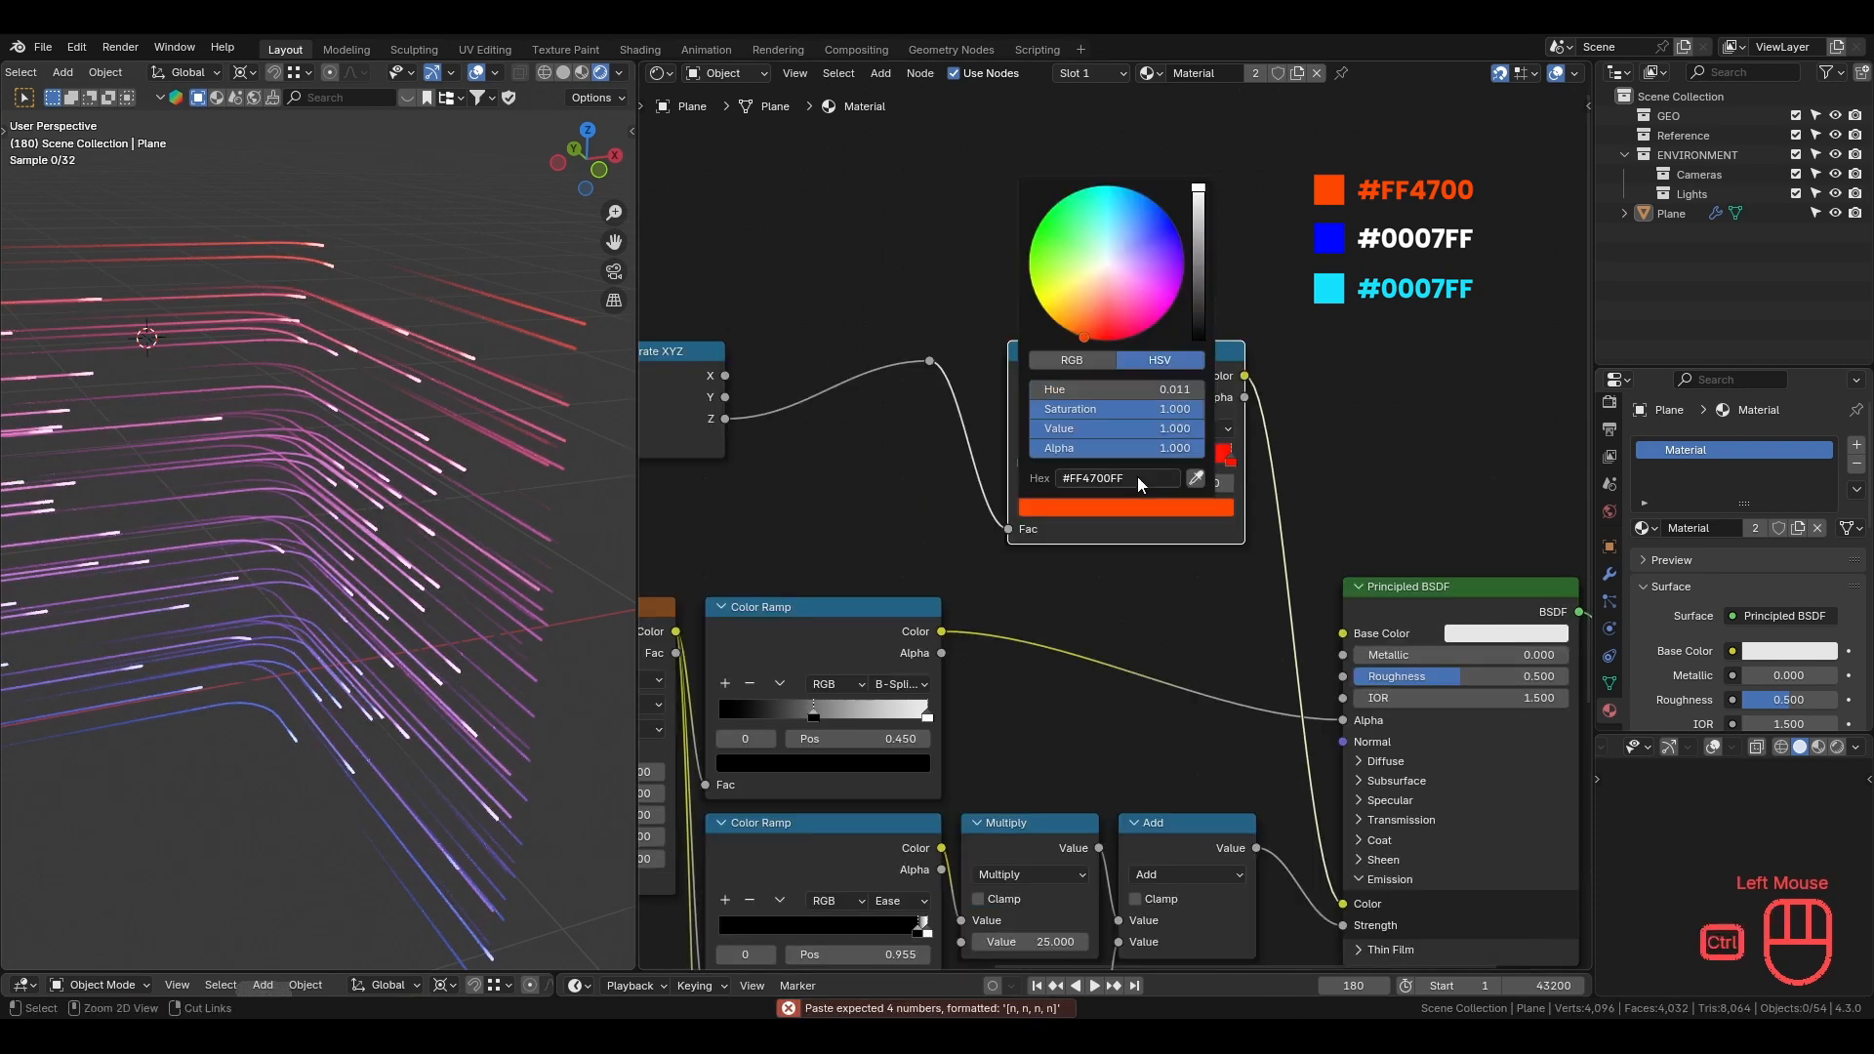
Make the upper Color Ramp's end stop blue (#0007FF), with three stops added before it, and move it to position 0.327.
click(1230, 459)
click(1144, 507)
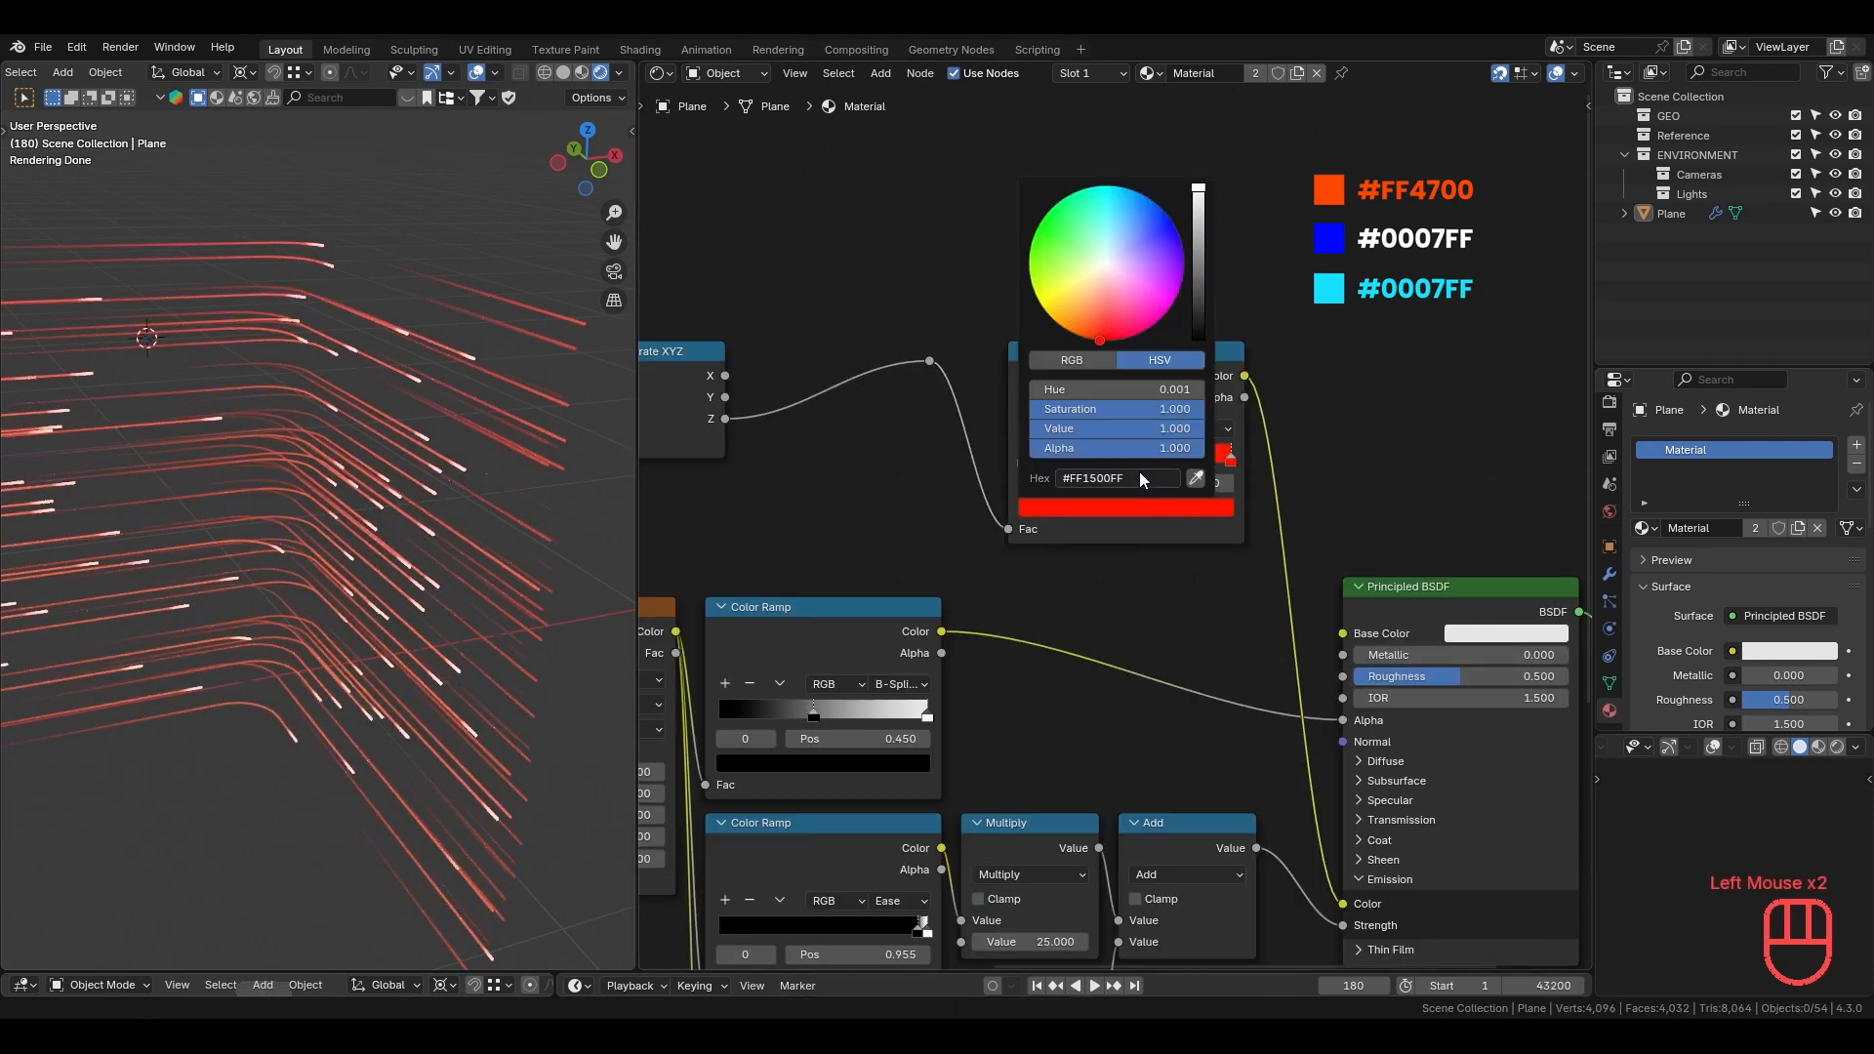
key(ctrl+v)
drag(1228, 456, 1088, 449)
scroll(1006, 425, up, 3)
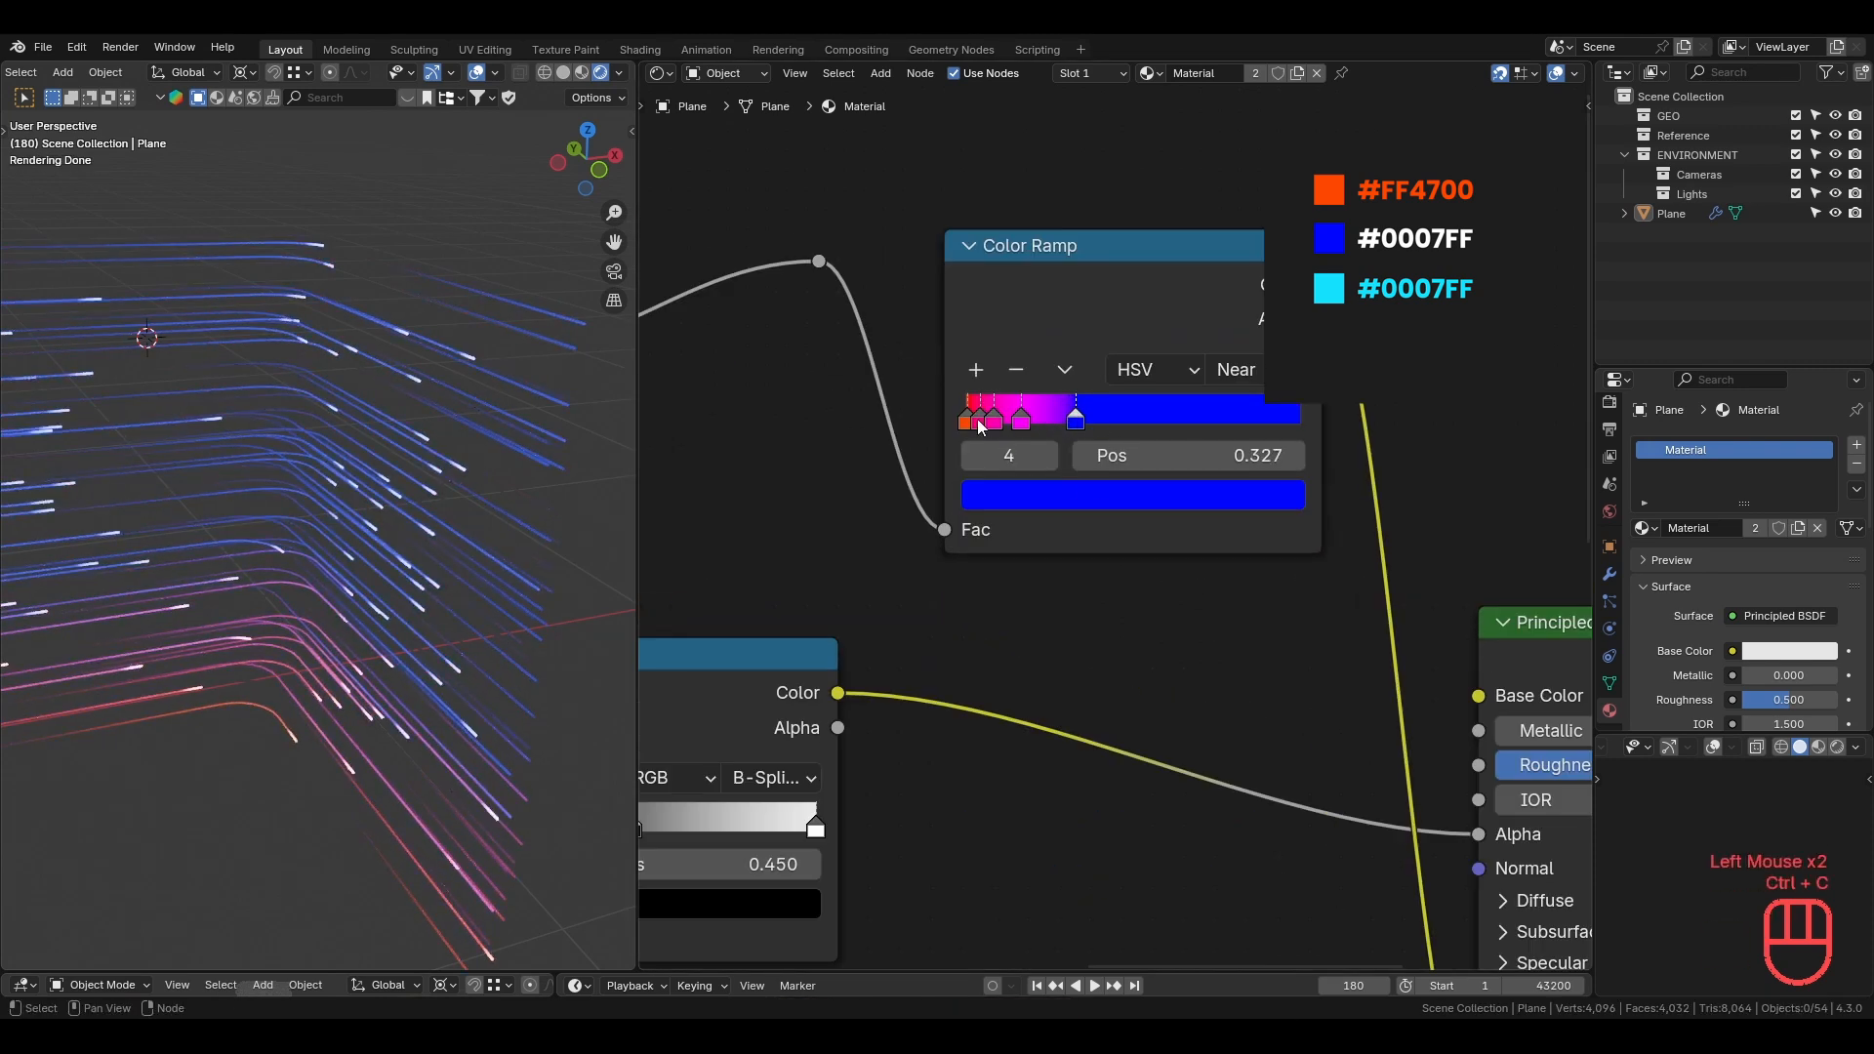
Copy the blue onto the intermediate stops near the start, color the following stop cyan and move it toward the ramp's end.
click(993, 420)
key(ctrl+v)
click(1132, 495)
drag(1020, 422, 1074, 423)
Add a stop after the cyan one, copy the first stop's orange onto it, and move the last blue stop to 0.691.
ctrl+click(1052, 410)
click(967, 421)
key(ctrl+c)
click(1054, 421)
key(ctrl+v)
drag(1037, 422, 1054, 422)
drag(1119, 430, 1187, 437)
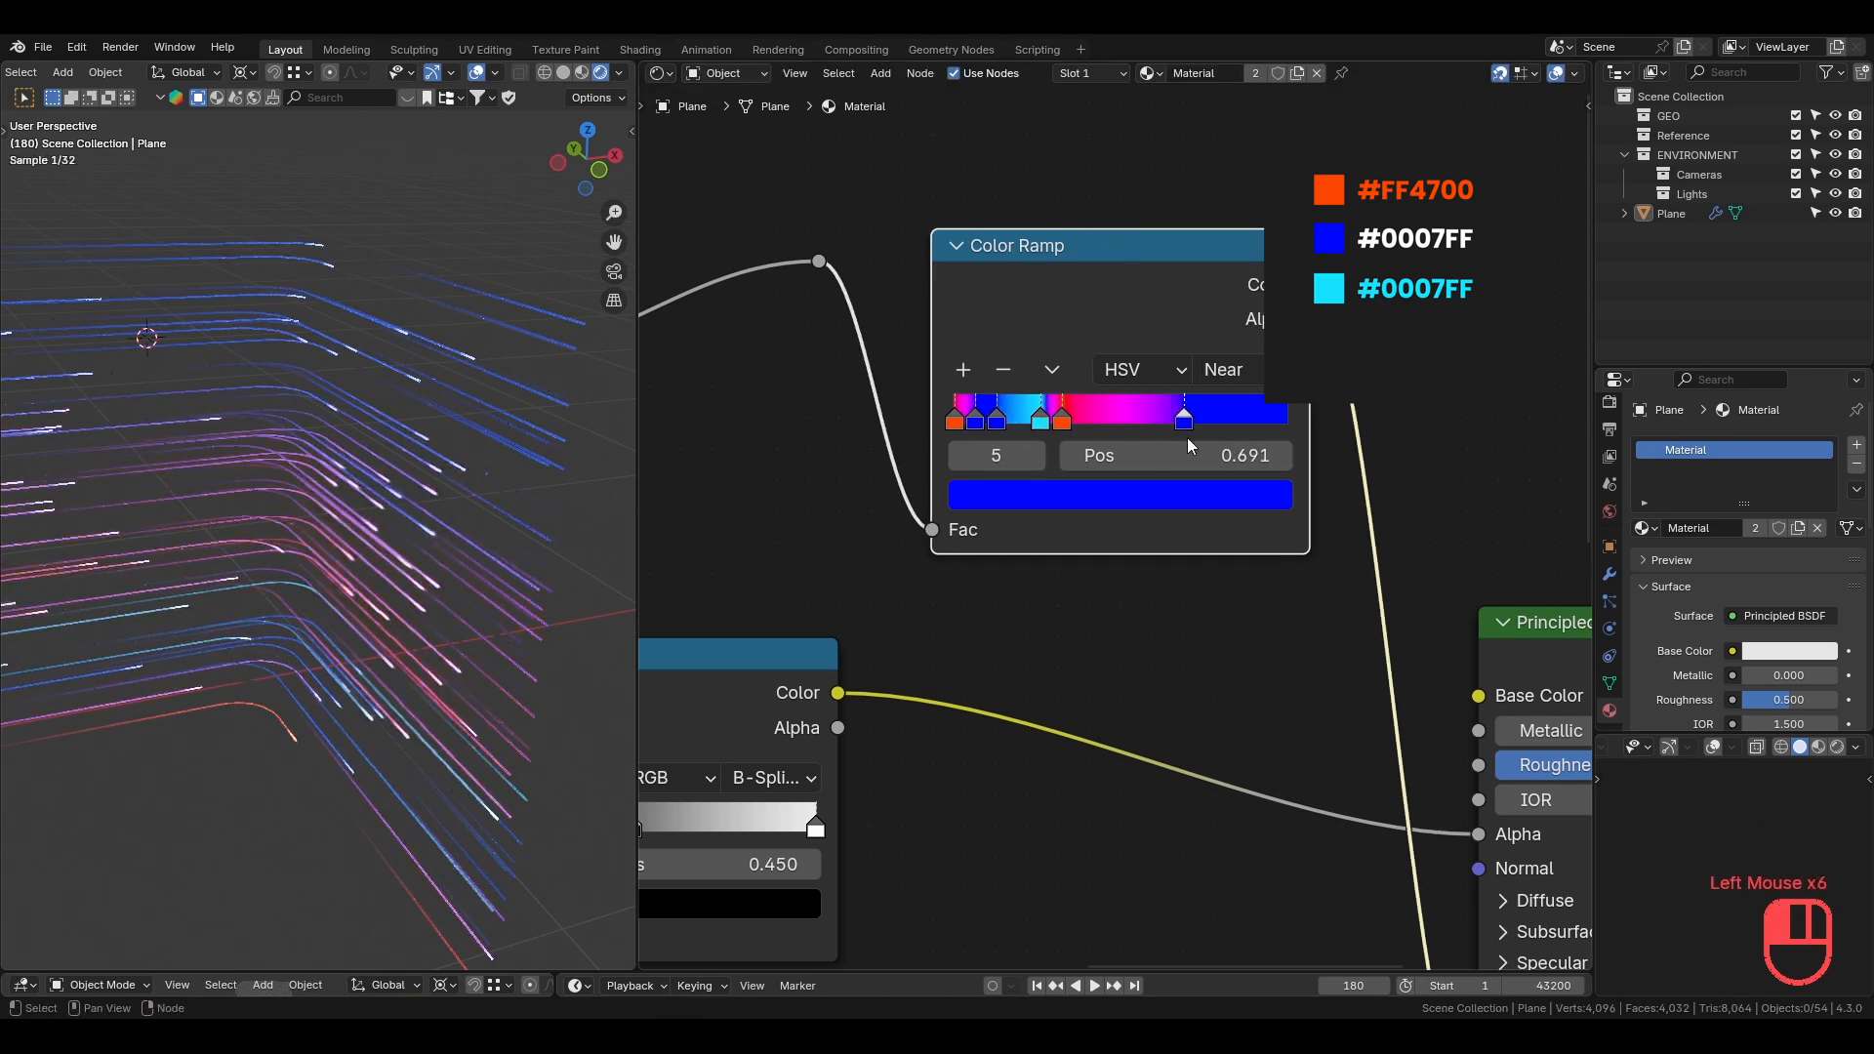
Play the animation to review the height-based colors across the trails.
shift+middle_drag(545, 634, 565, 634)
middle_drag(415, 625, 404, 595)
scroll(404, 595, down, 1)
key(space)
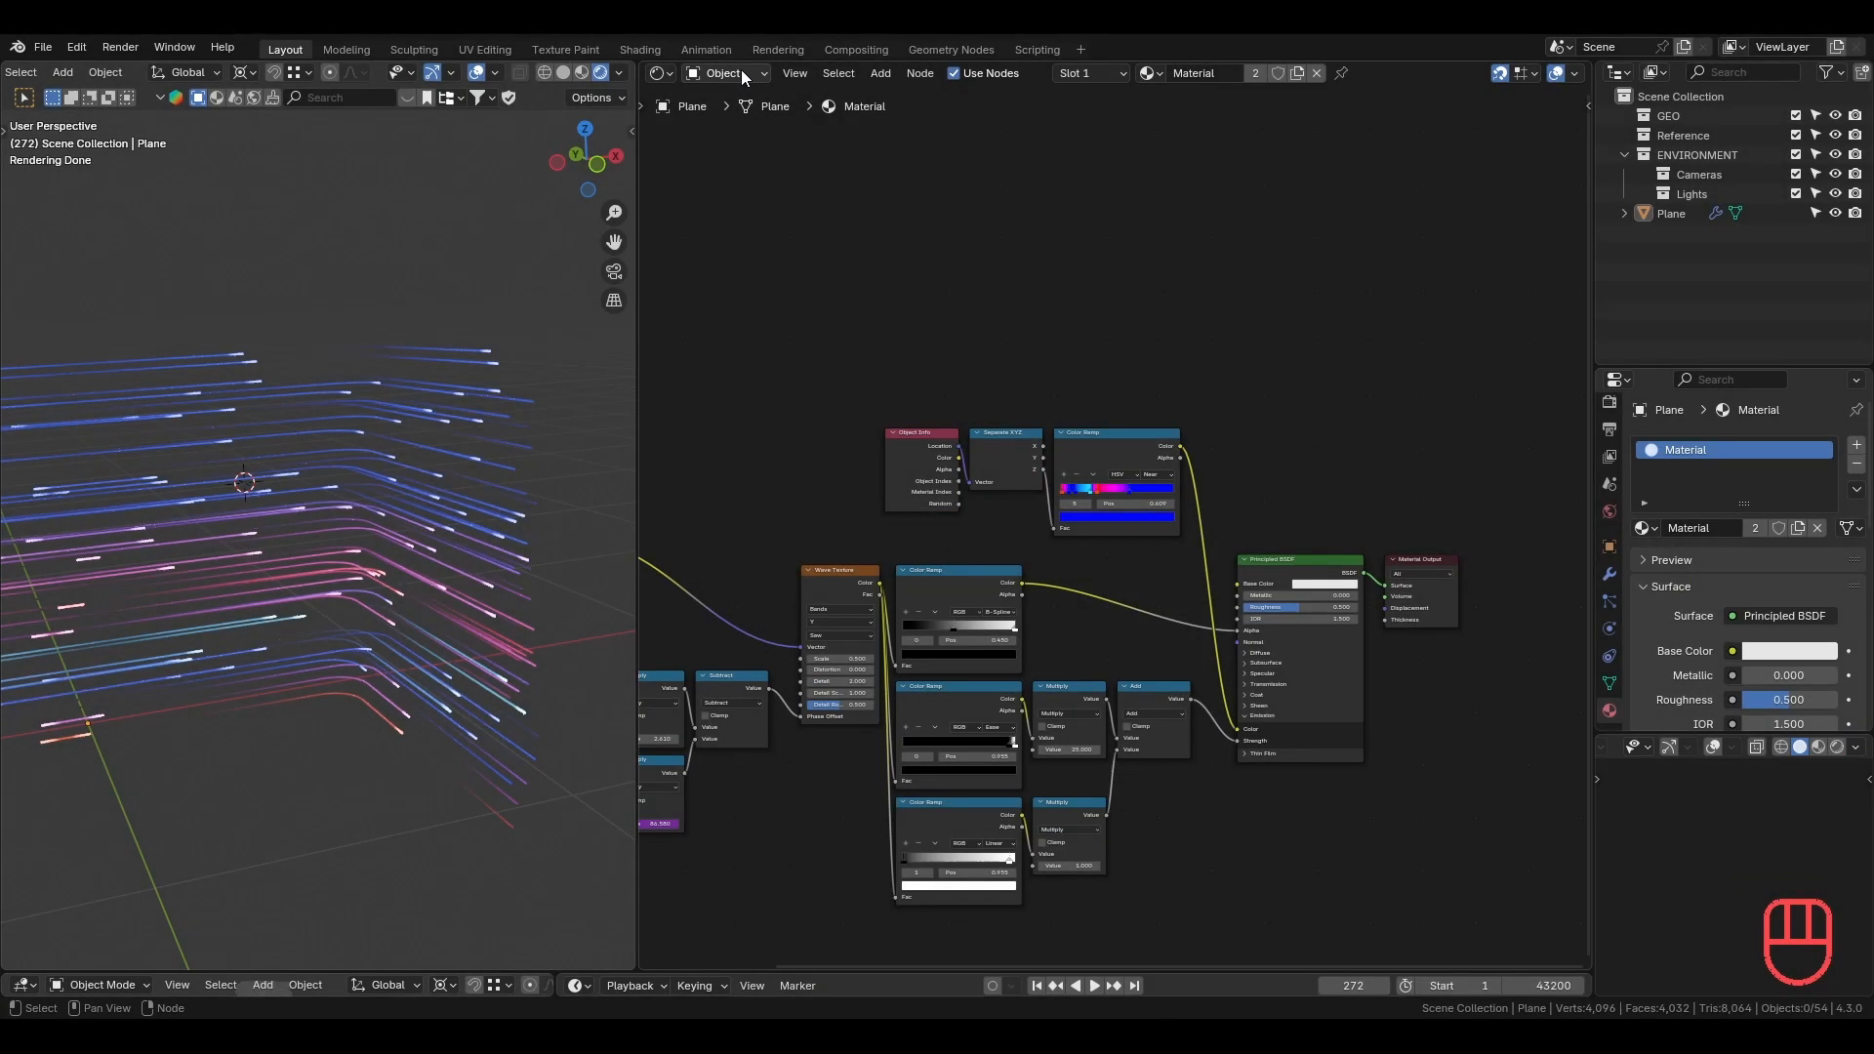
Make the world background black and add an upright slab-shaped cube in the middle of the light trails.
click(740, 73)
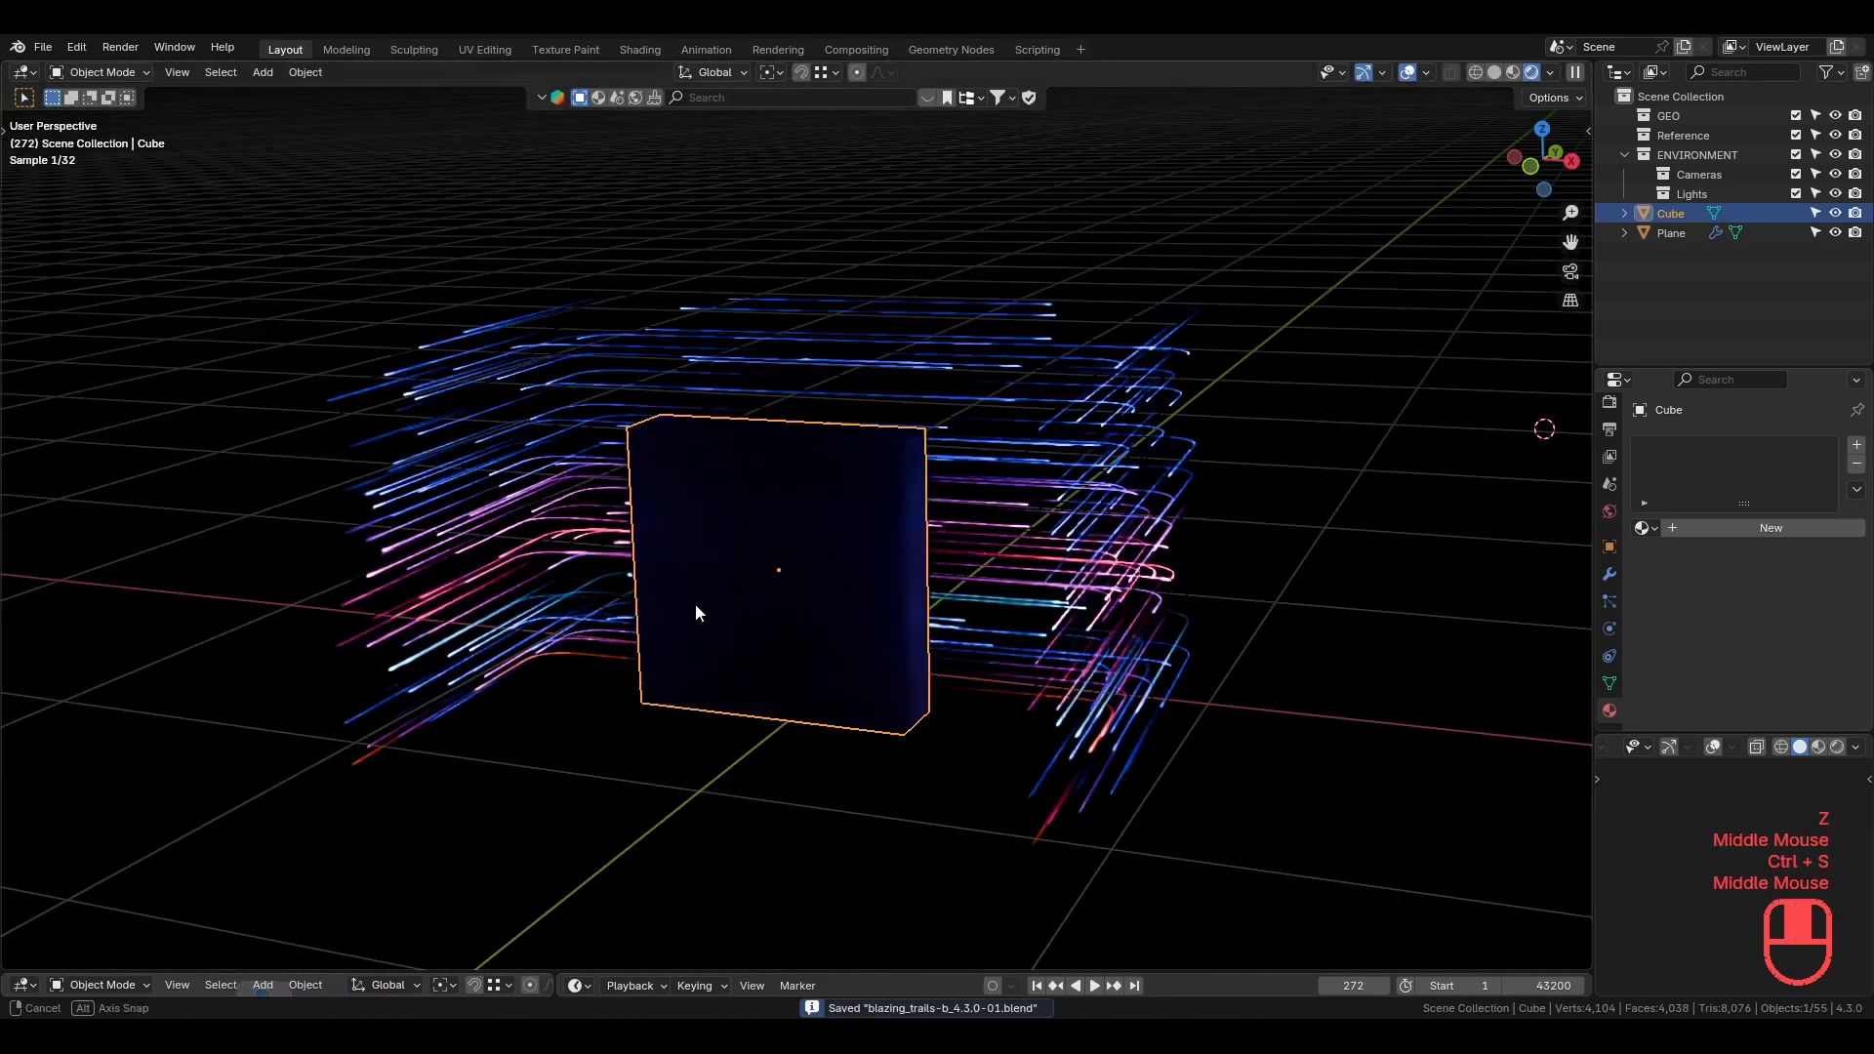
middle_drag(695, 603, 859, 613)
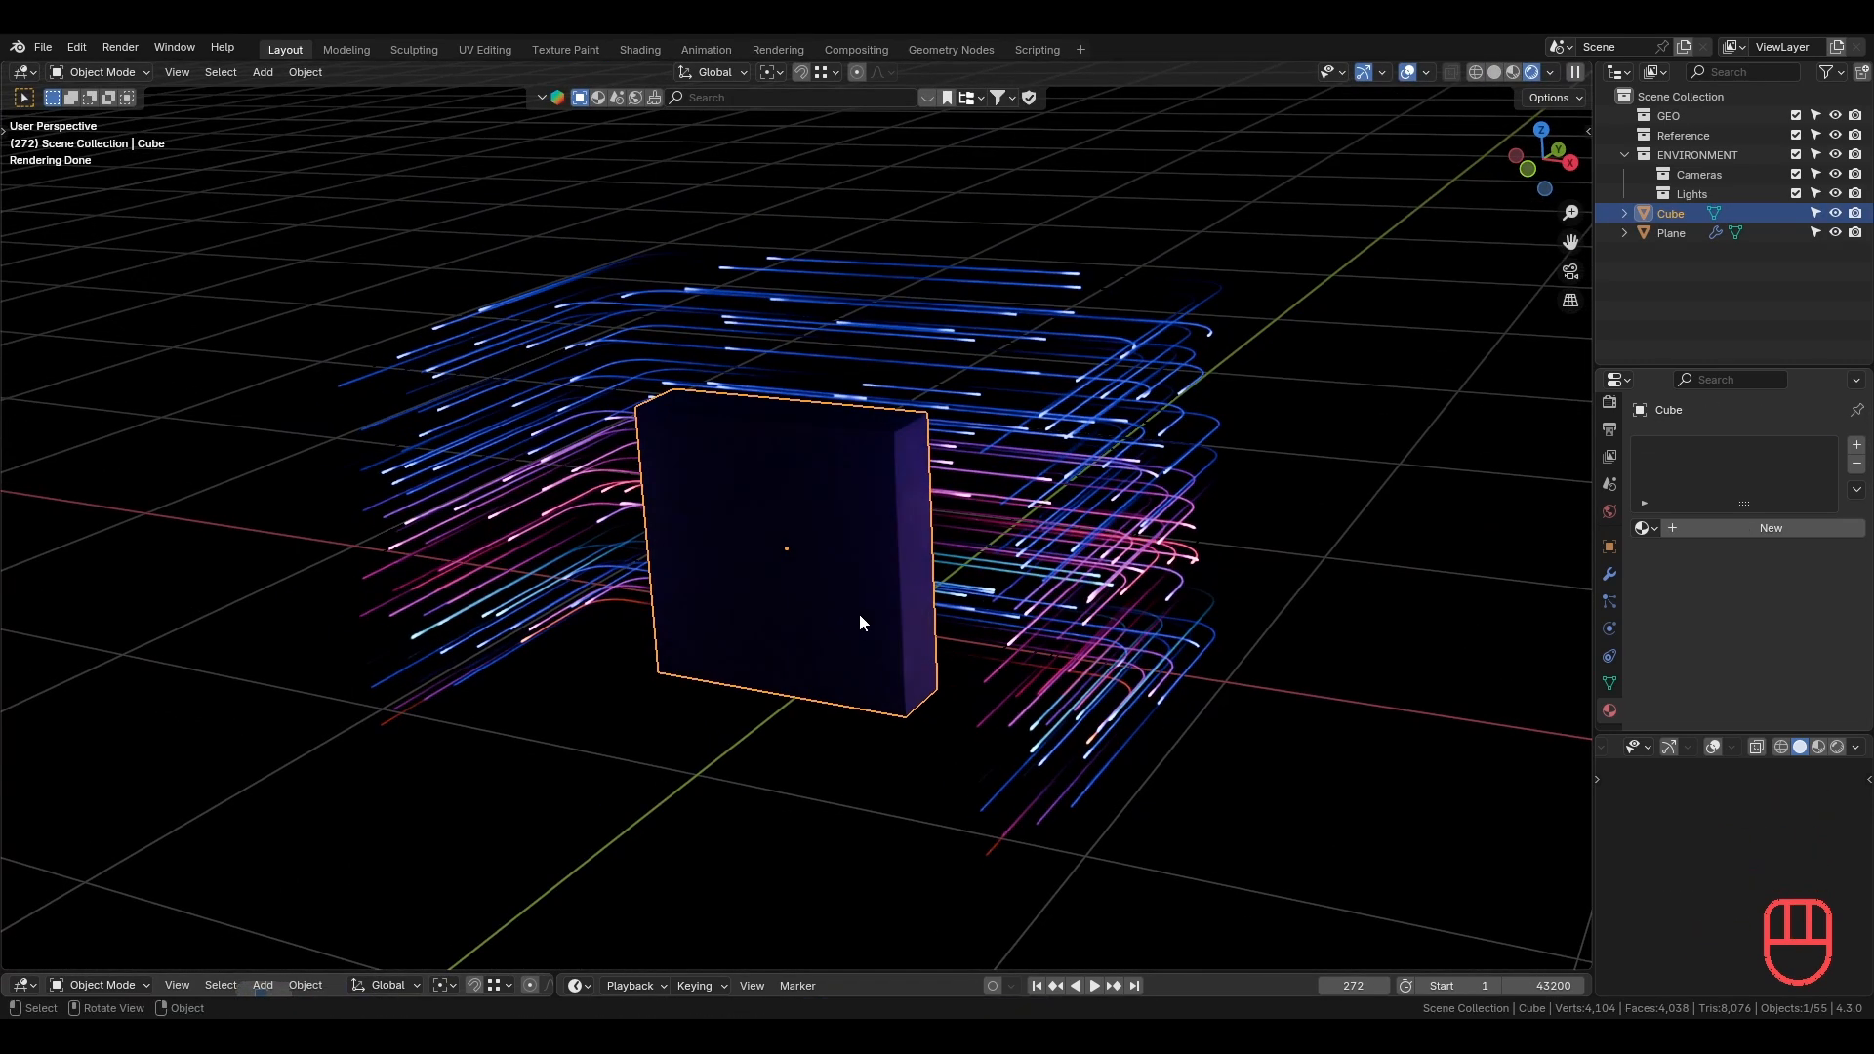
Add a camera facing the cube, show its view beside a second viewport, and open the render settings.
key(q)
click(962, 888)
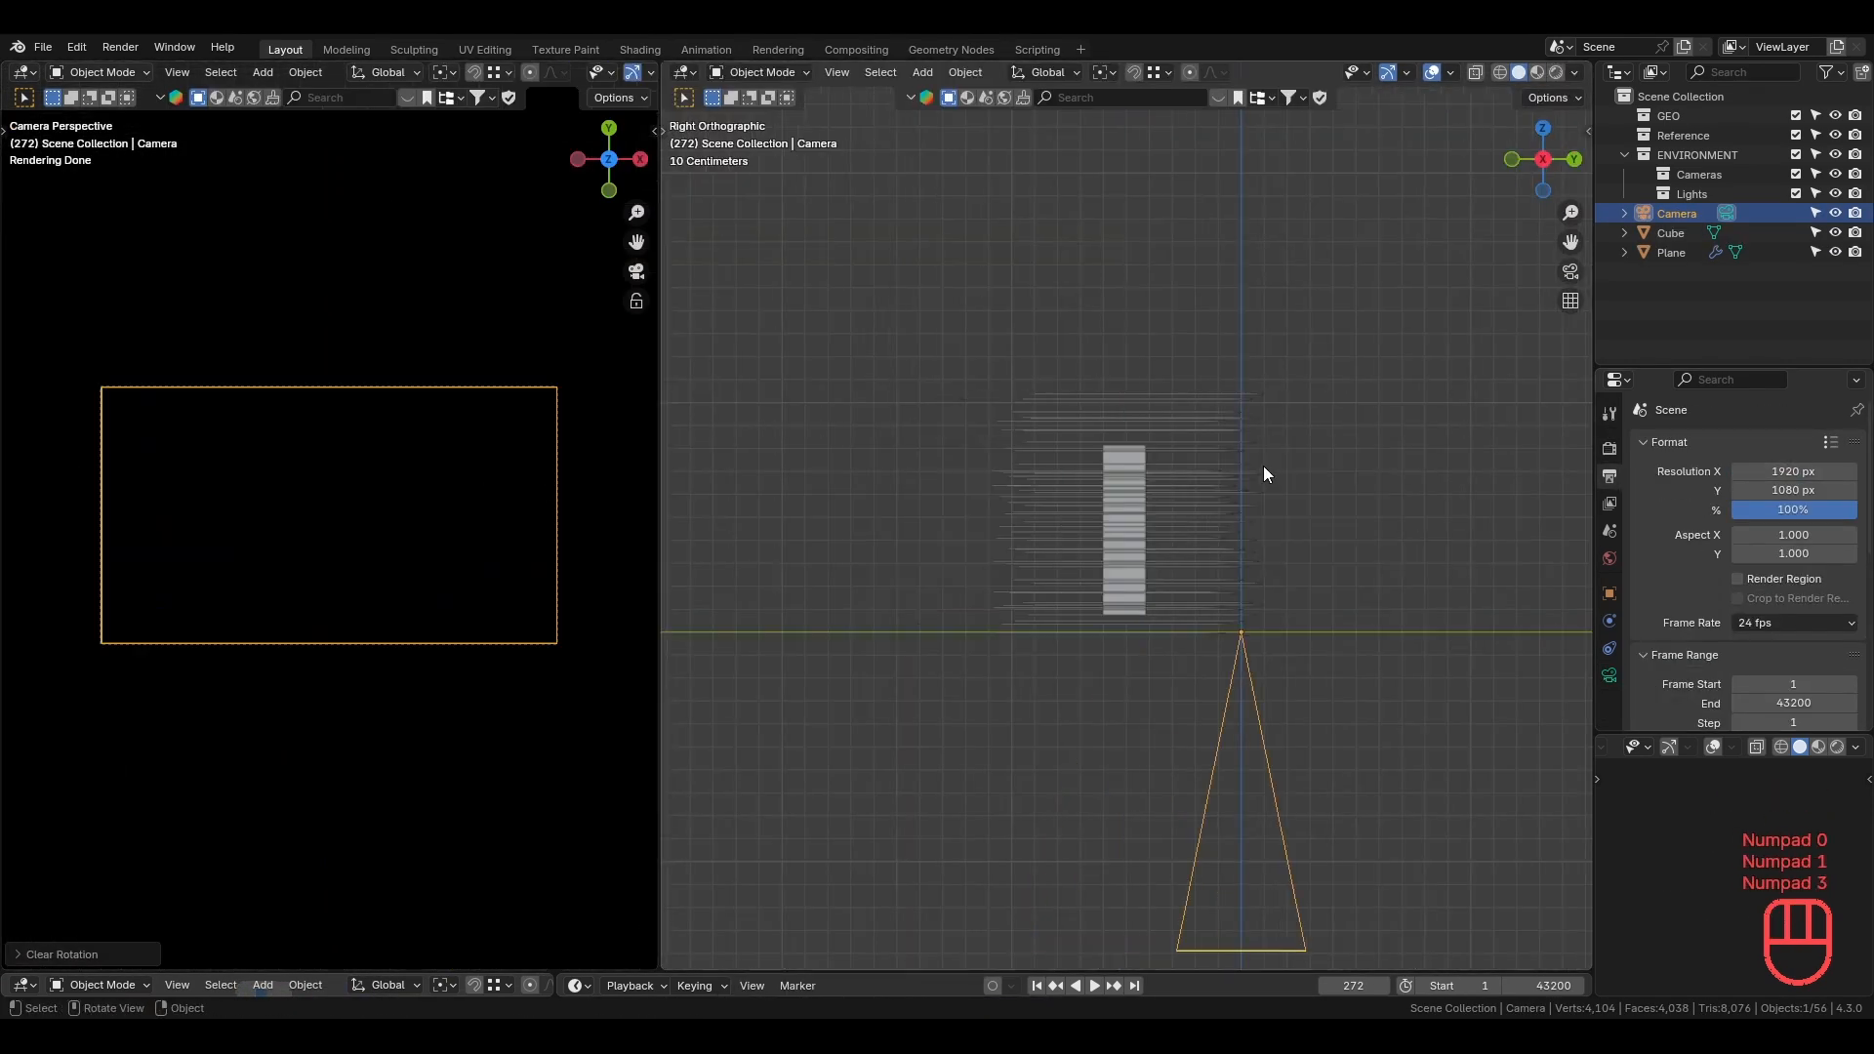
click(1610, 451)
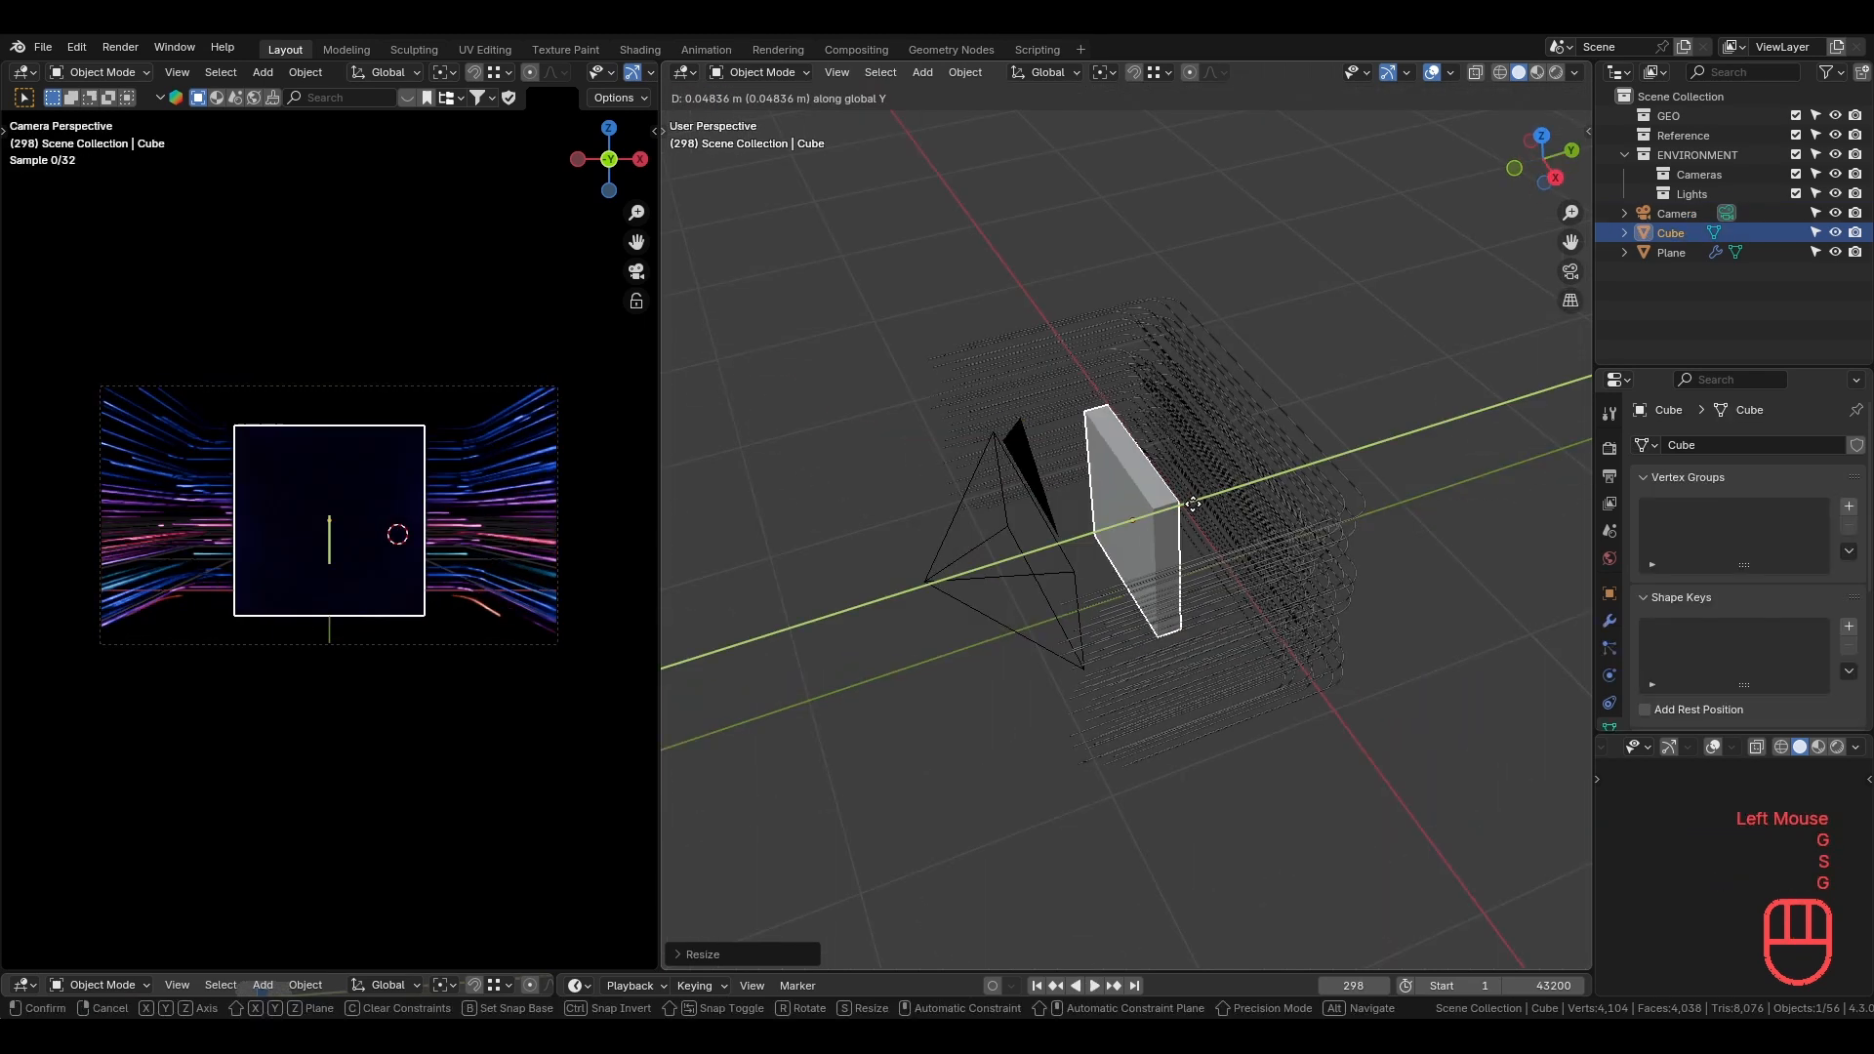
Tilt the slab-shaped cube freely so it faces the camera at a slight angle.
key(r)
key(r)
click(1163, 320)
Add an area light above the cube, aim it down at the cube with 45° spread and 5 W power, and save the file.
key(shift+a)
click(1308, 385)
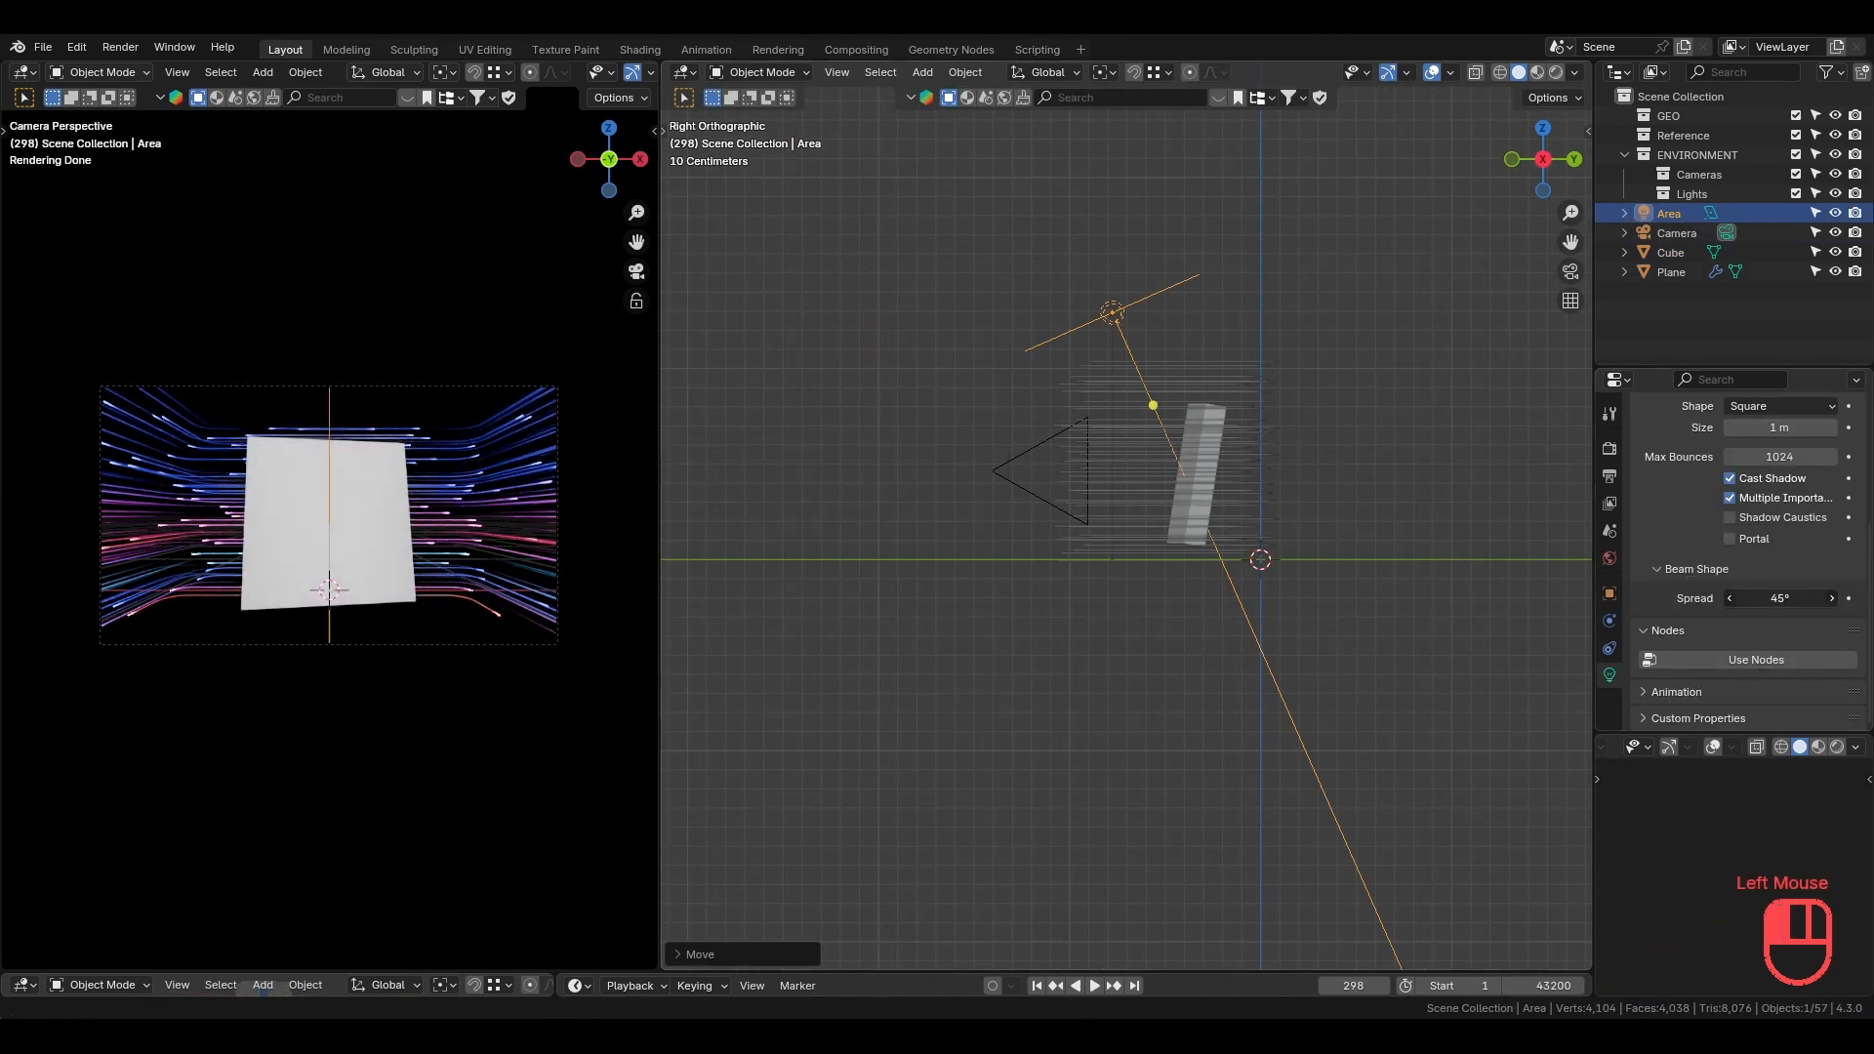
scroll(1780, 599, up, 2)
click(1780, 577)
key(ctrl+s)
Switch the second viewport to the Compositor and enable compositing nodes for the scene.
click(687, 72)
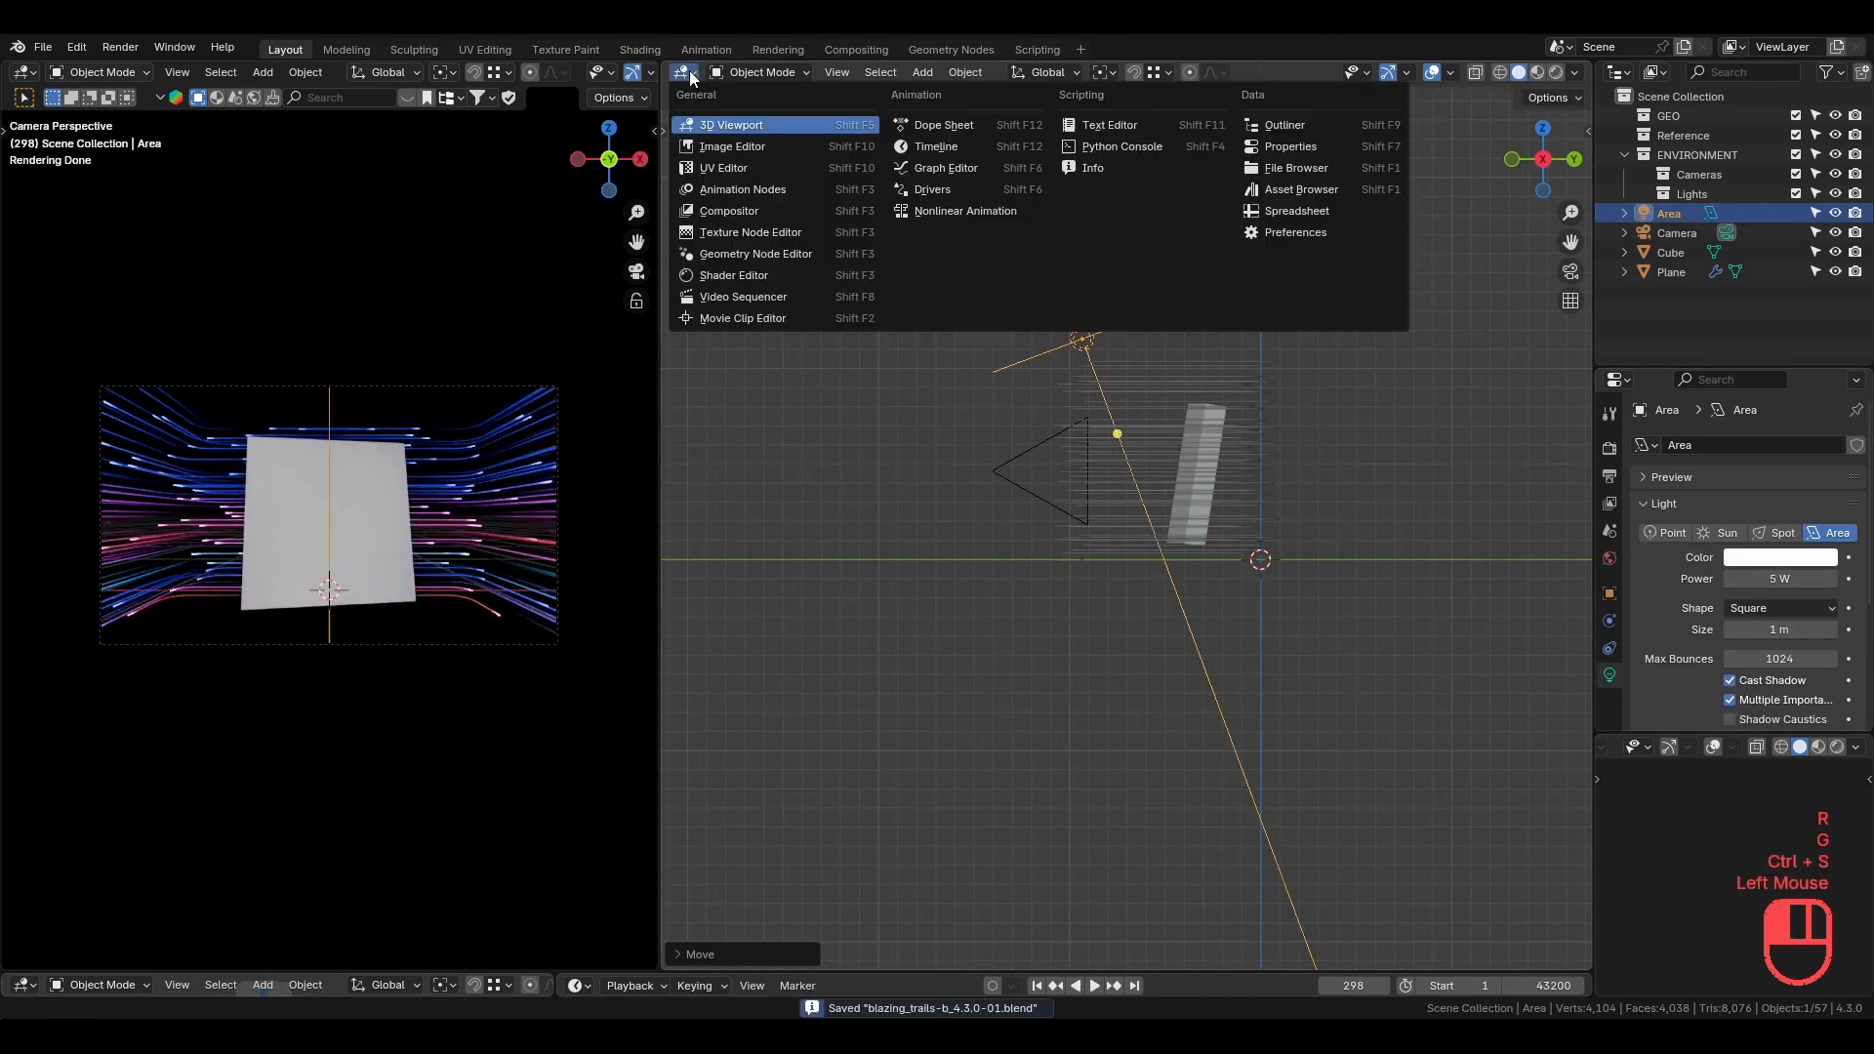
click(856, 50)
click(26, 74)
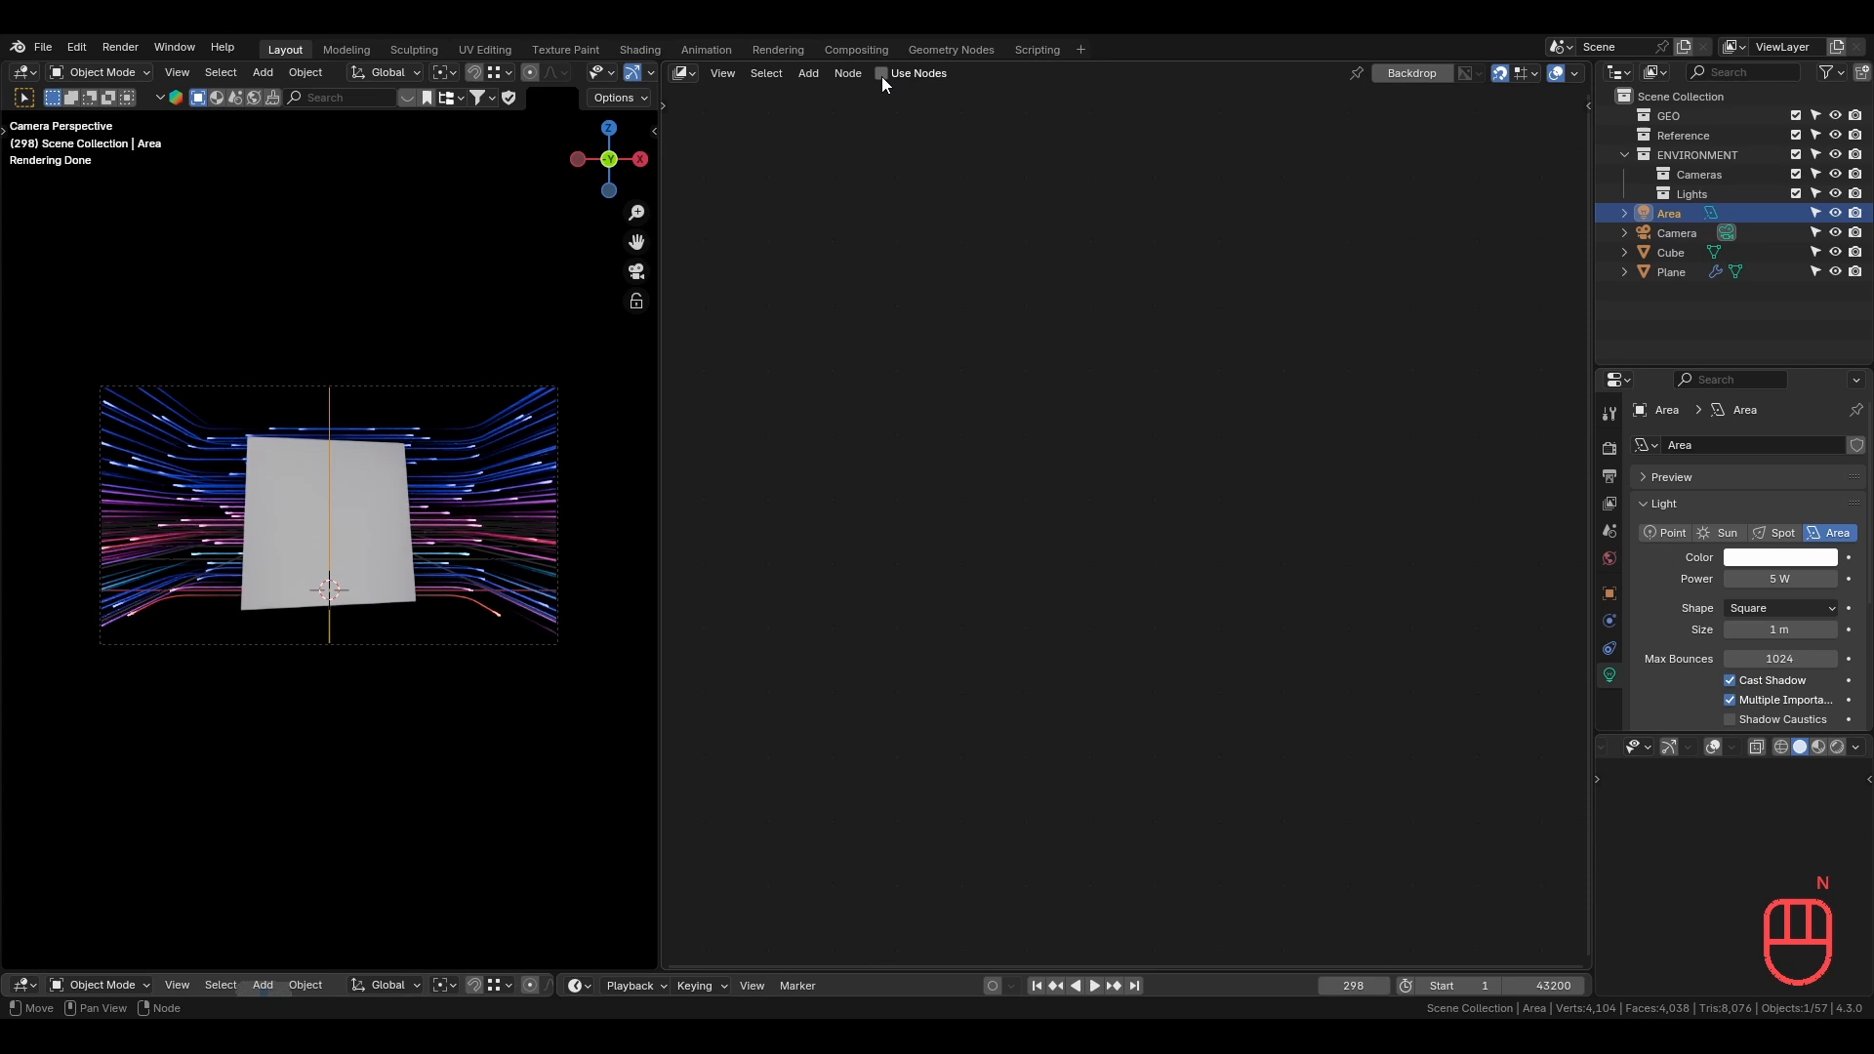
click(882, 74)
scroll(1394, 490, down, 4)
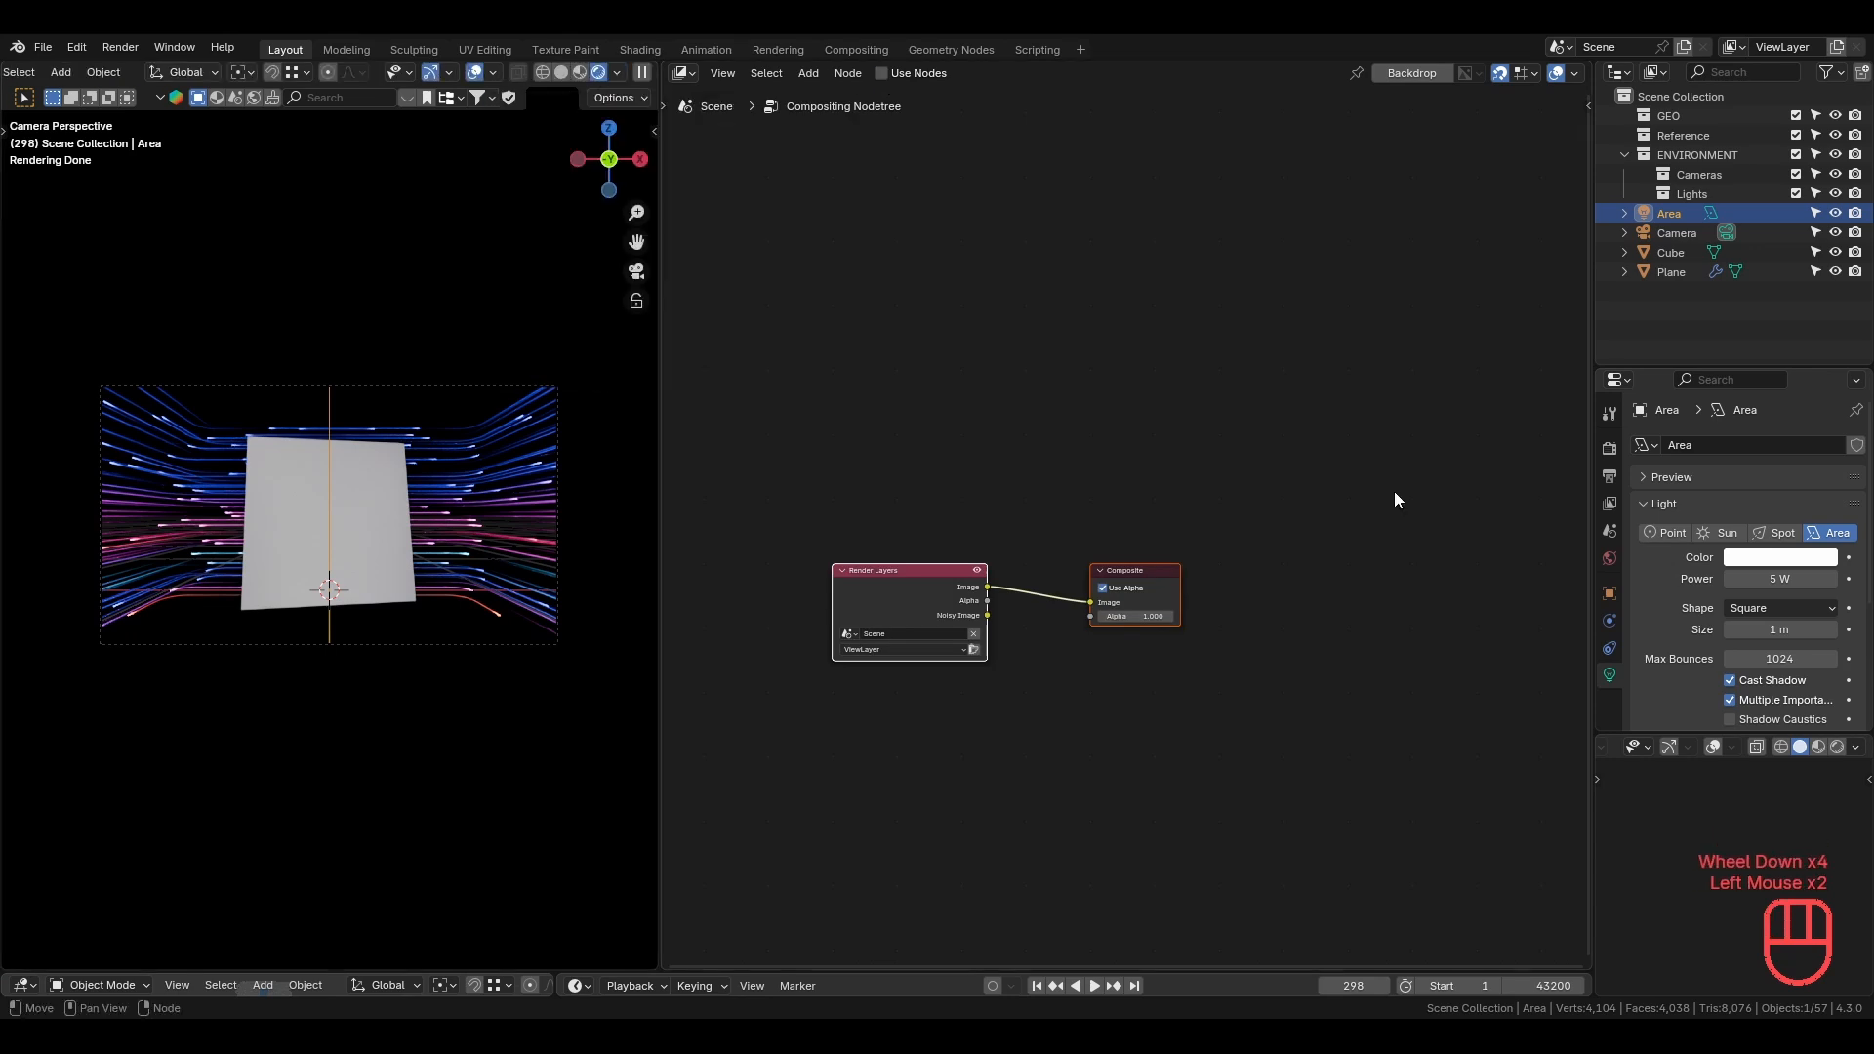
Bring in the saved compositing node group and connect its ungrouped nodes between Render Layers and Composite.
key(shift+a)
click(683, 73)
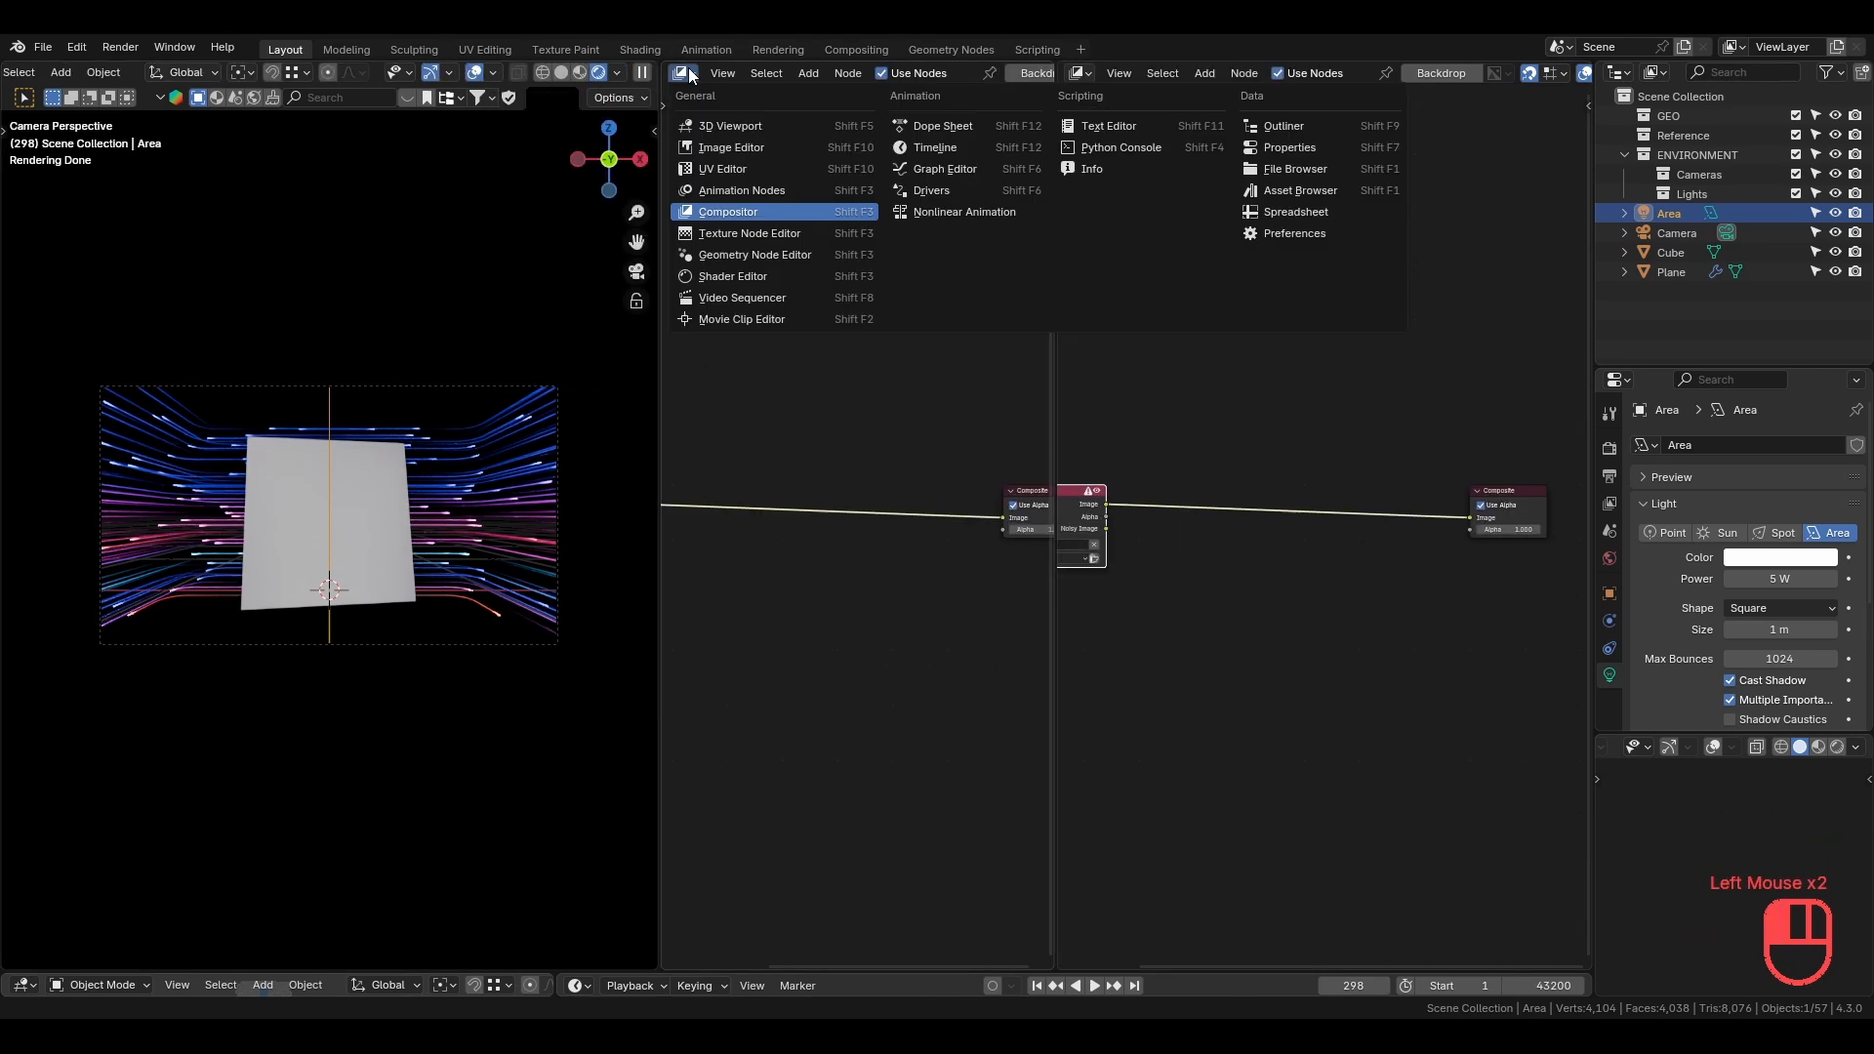
click(1300, 190)
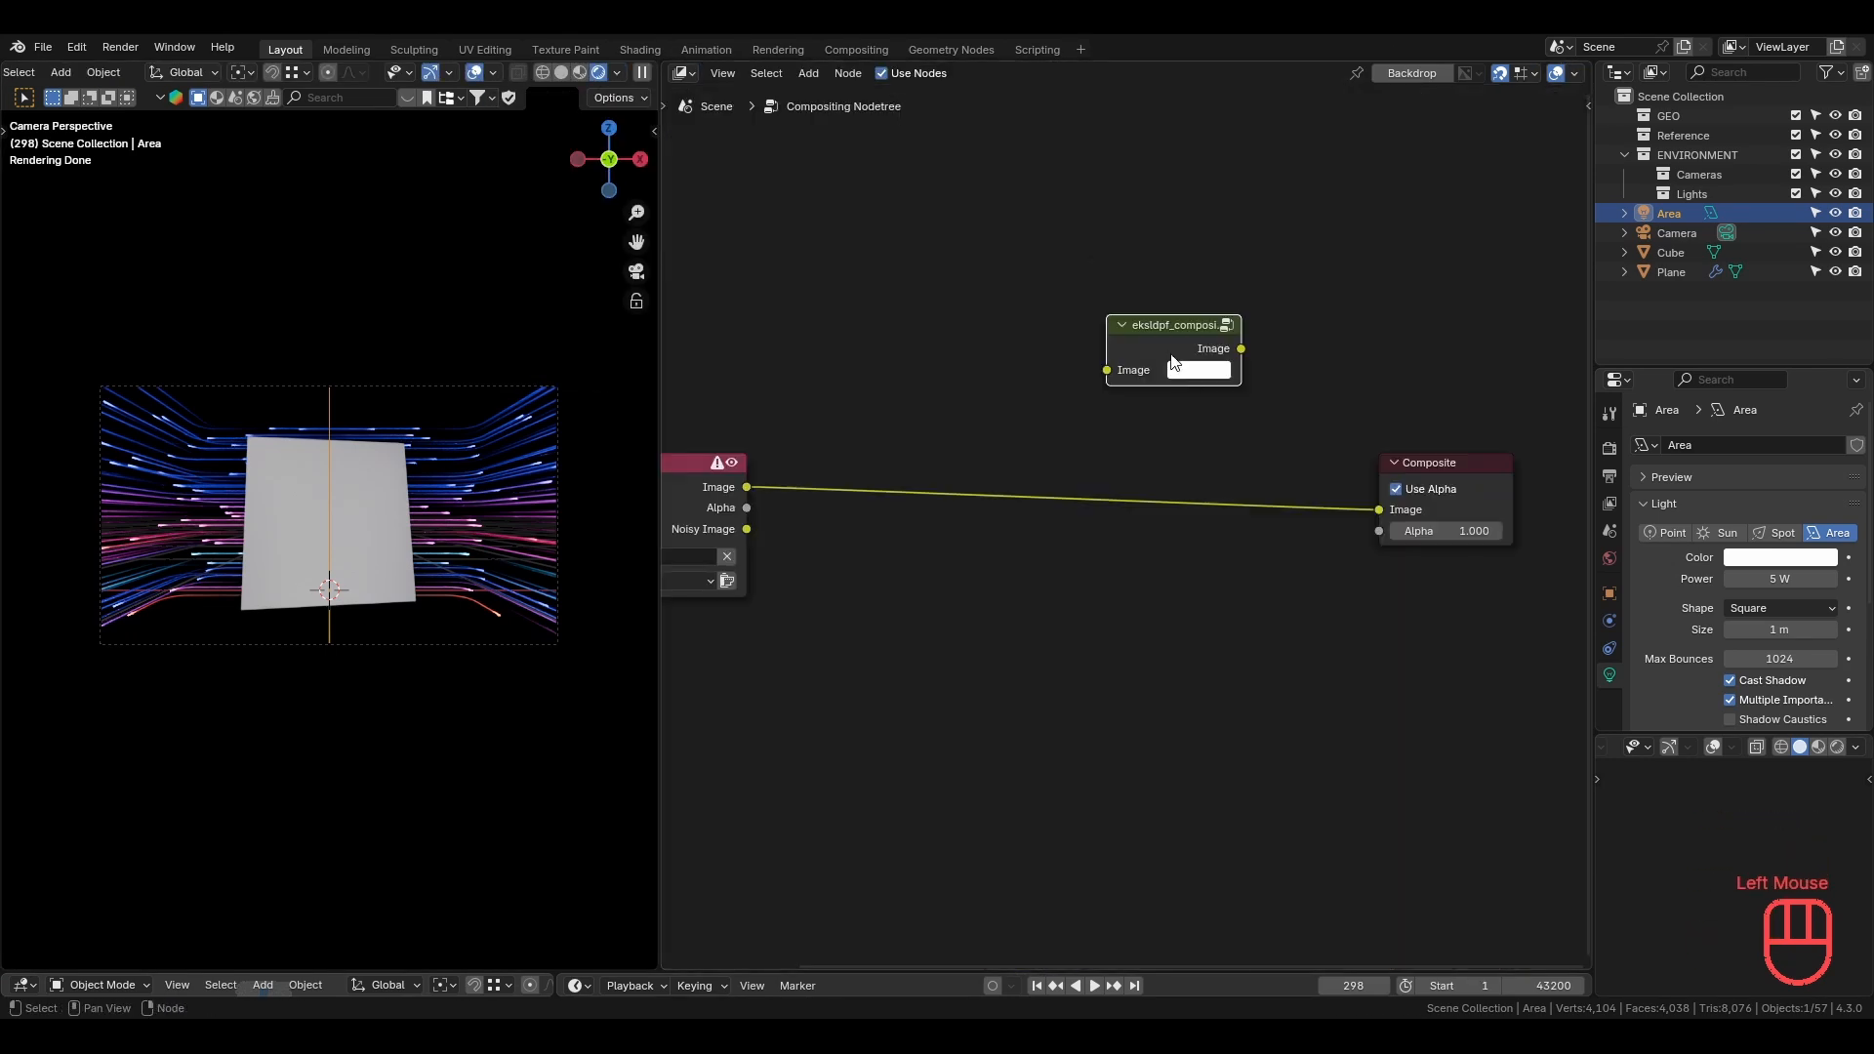
scroll(1122, 507, down, 4)
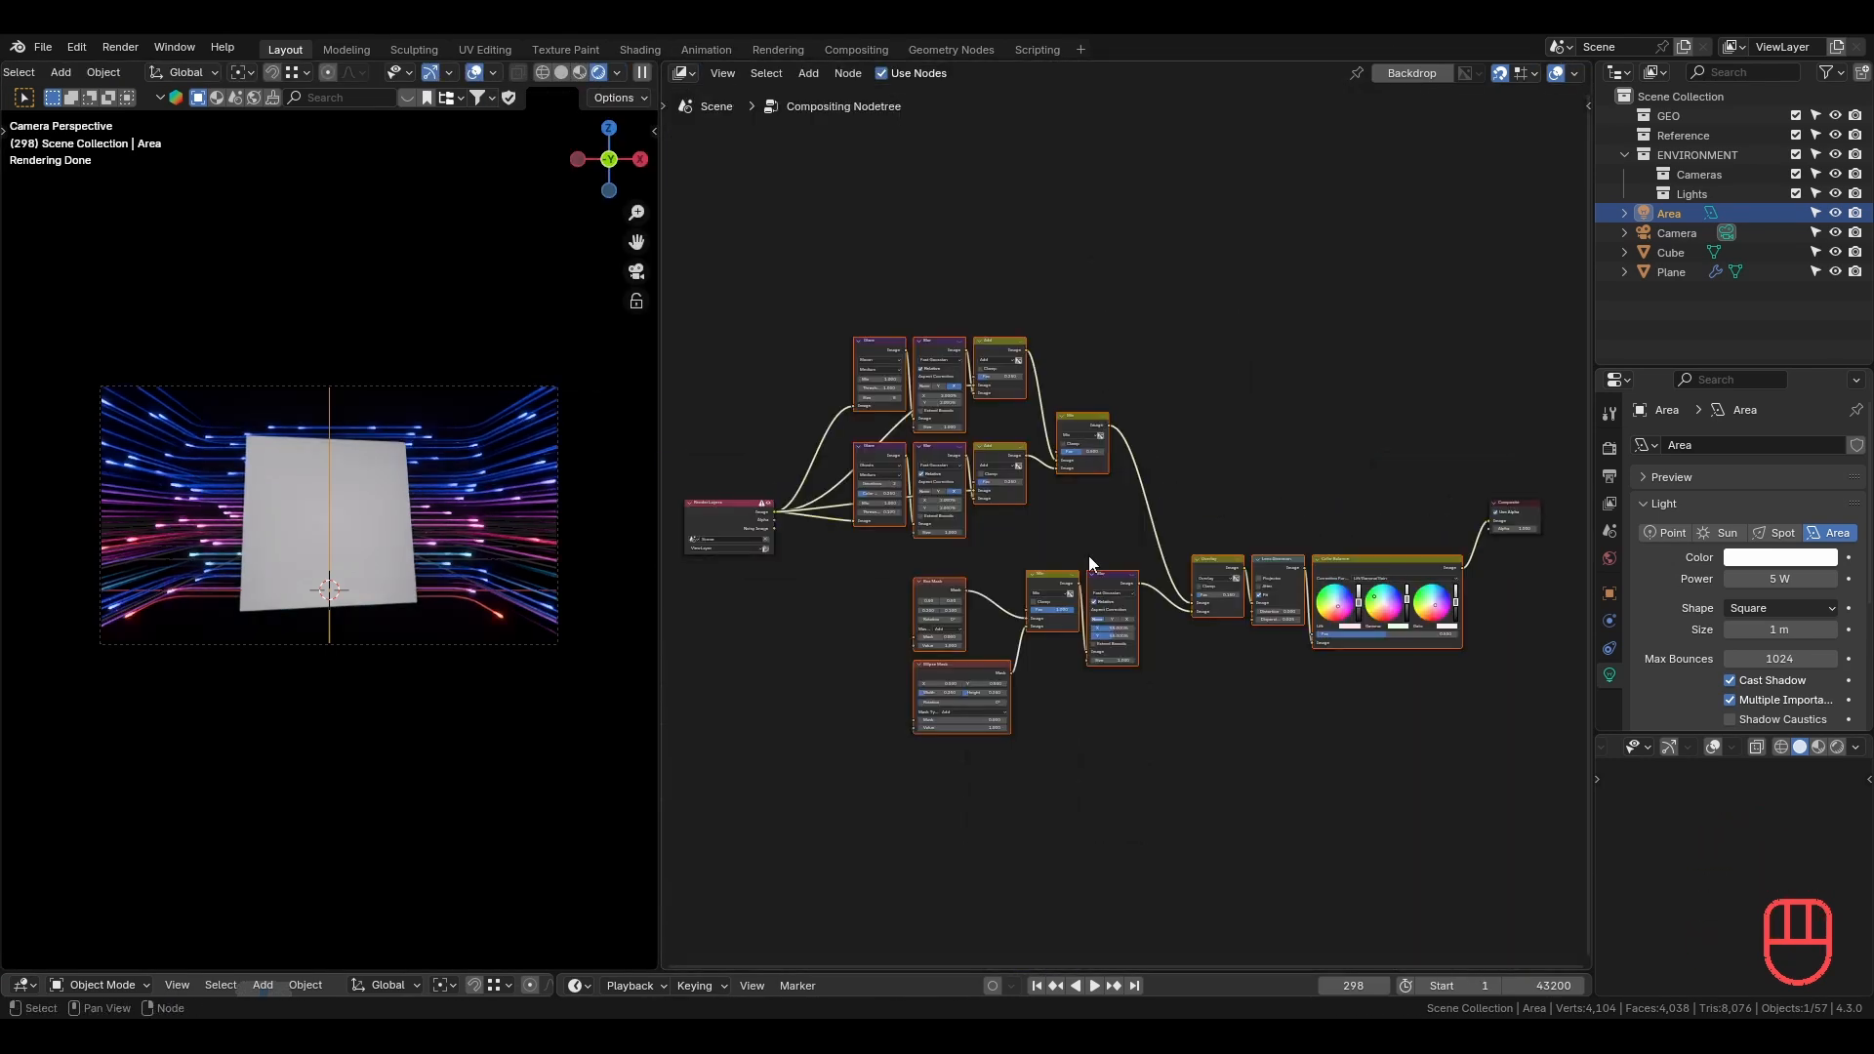
scroll(908, 424, up, 3)
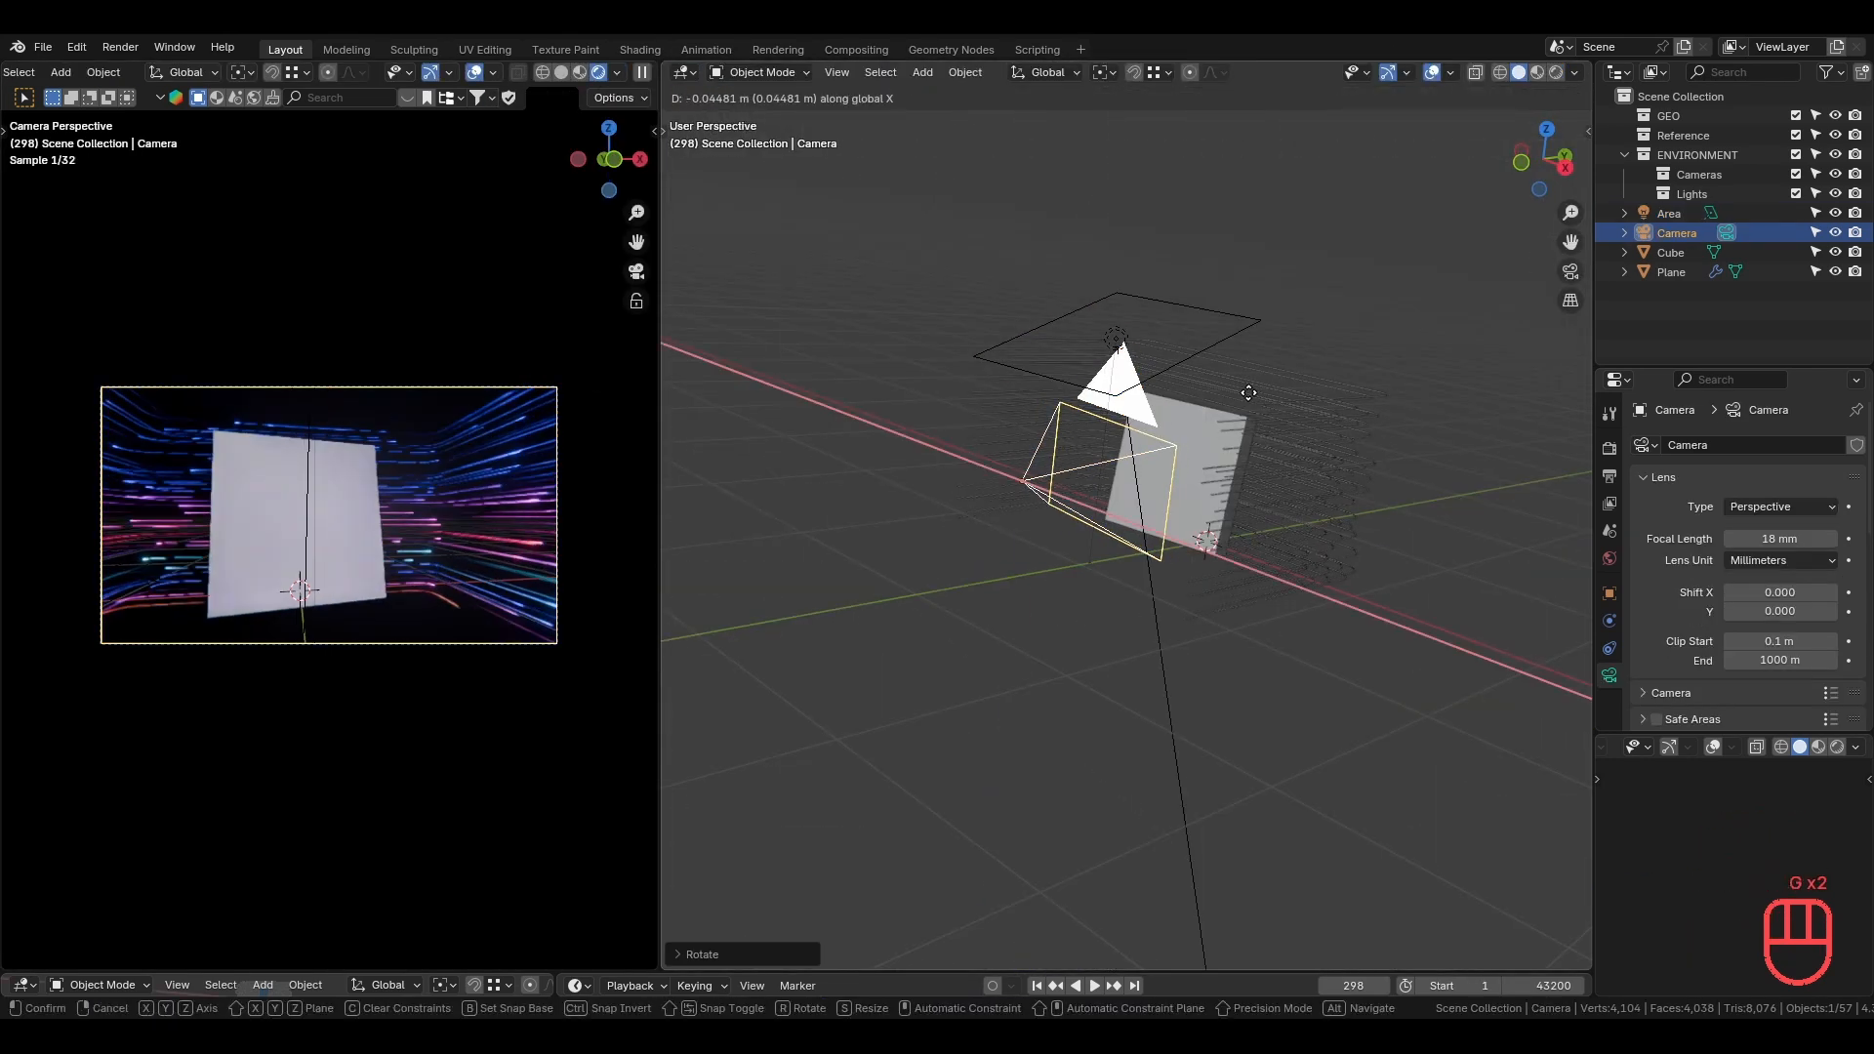
Shift the camera sideways along the X axis, play the animation to review the trails, and save the file.
key(space)
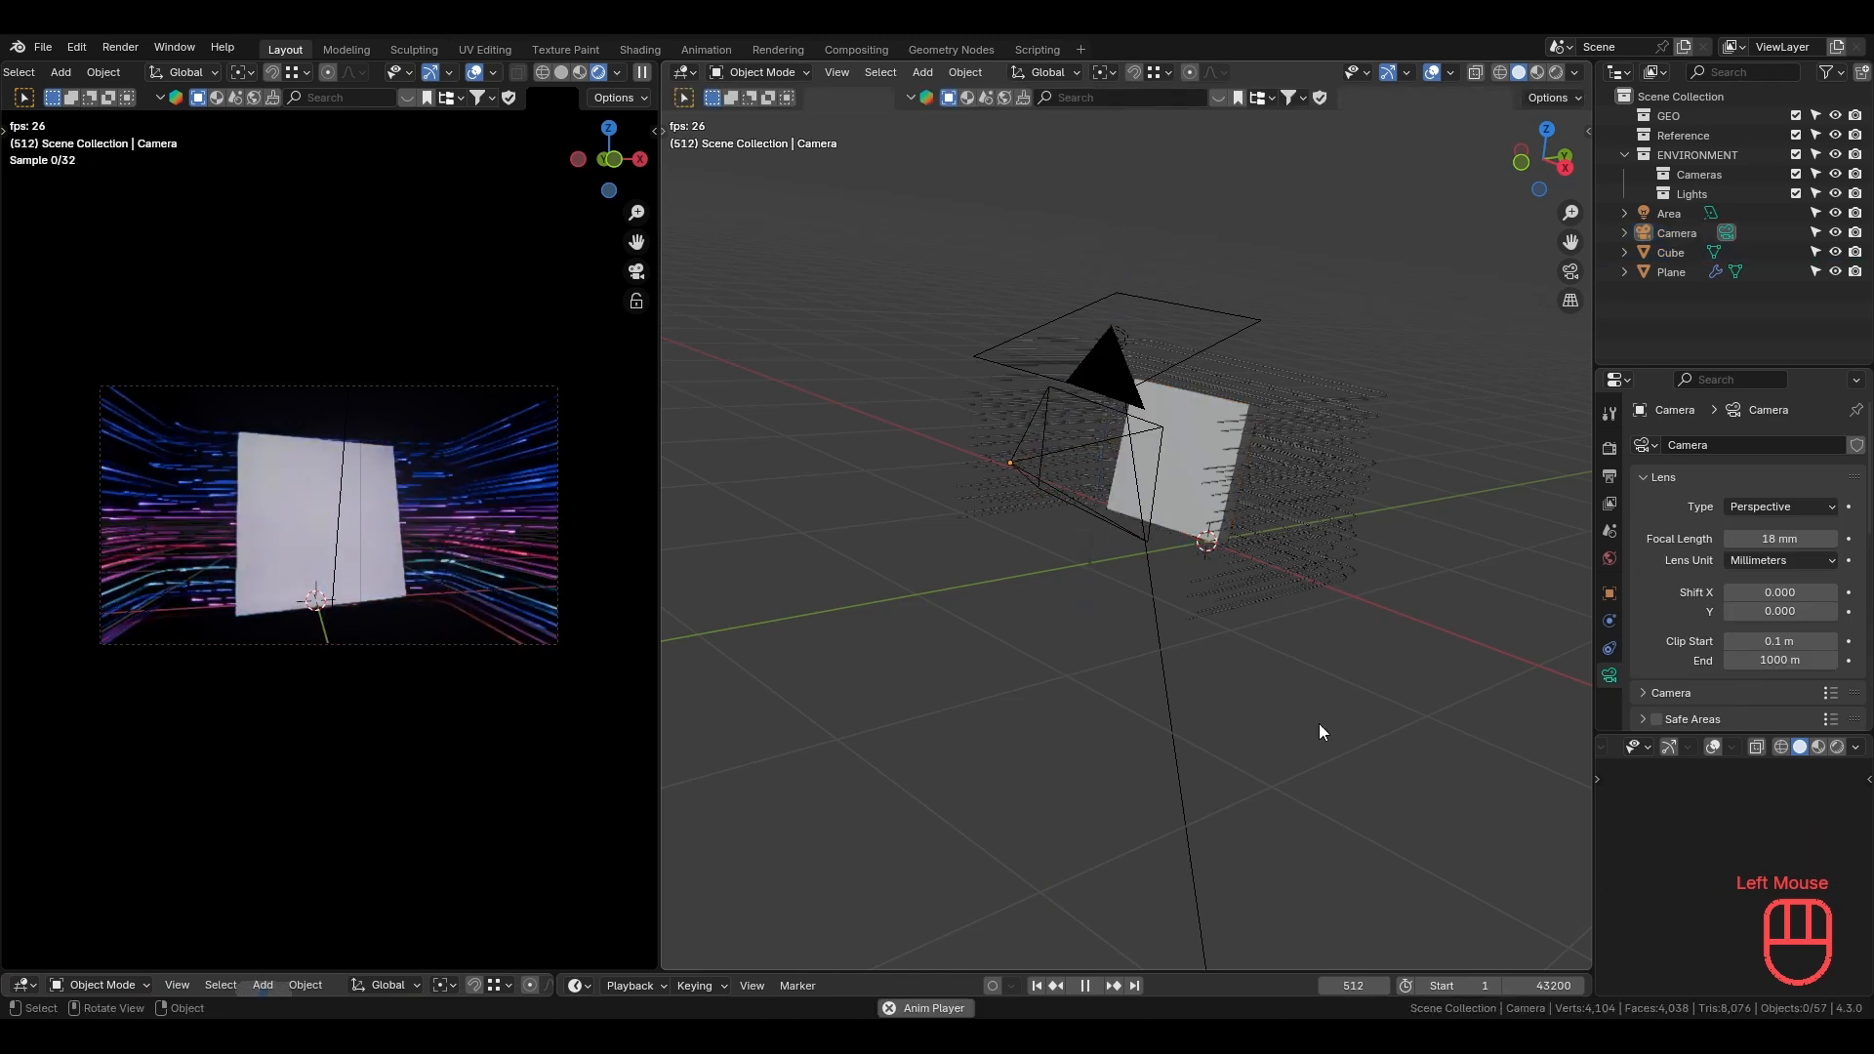
key(KP_1)
click(1044, 436)
key(space)
key(ctrl+s)
Select the cube and append the DUALSENSE controller collection from another file.
click(836, 725)
middle_drag(836, 724, 693, 781)
click(1156, 454)
click(43, 47)
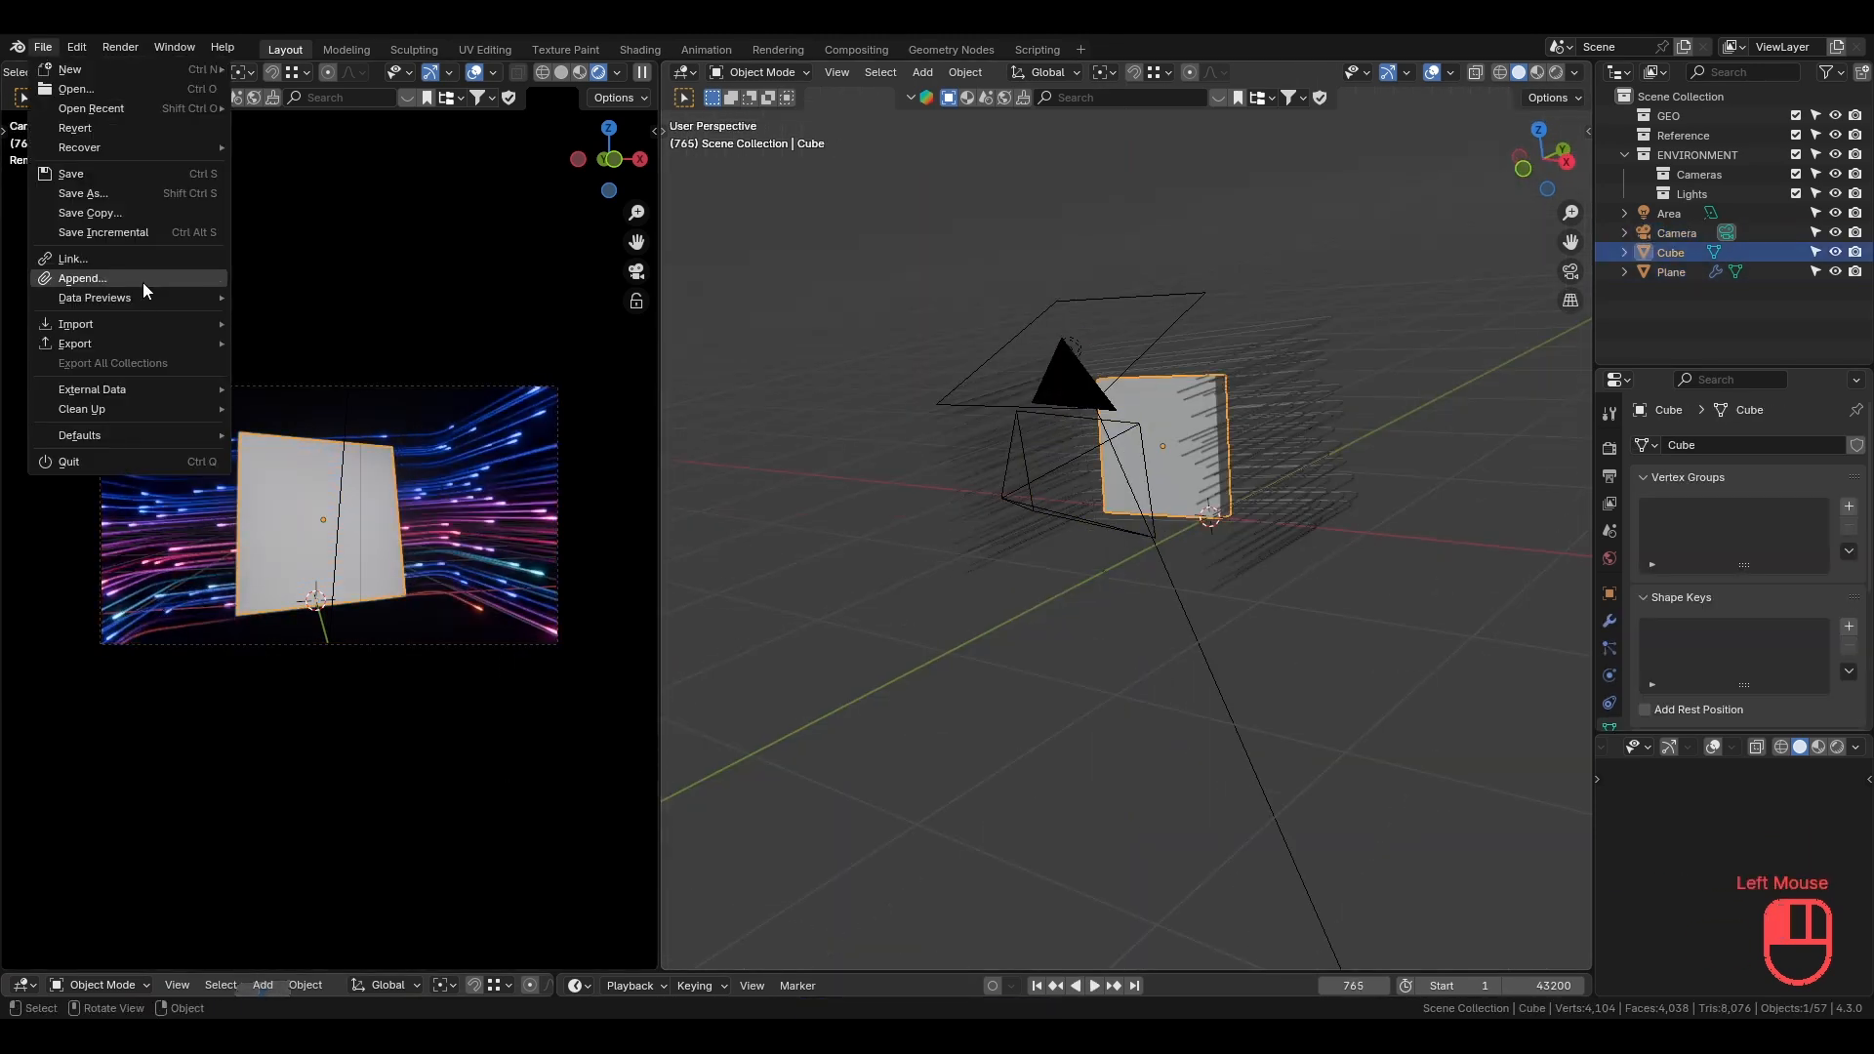
click(143, 281)
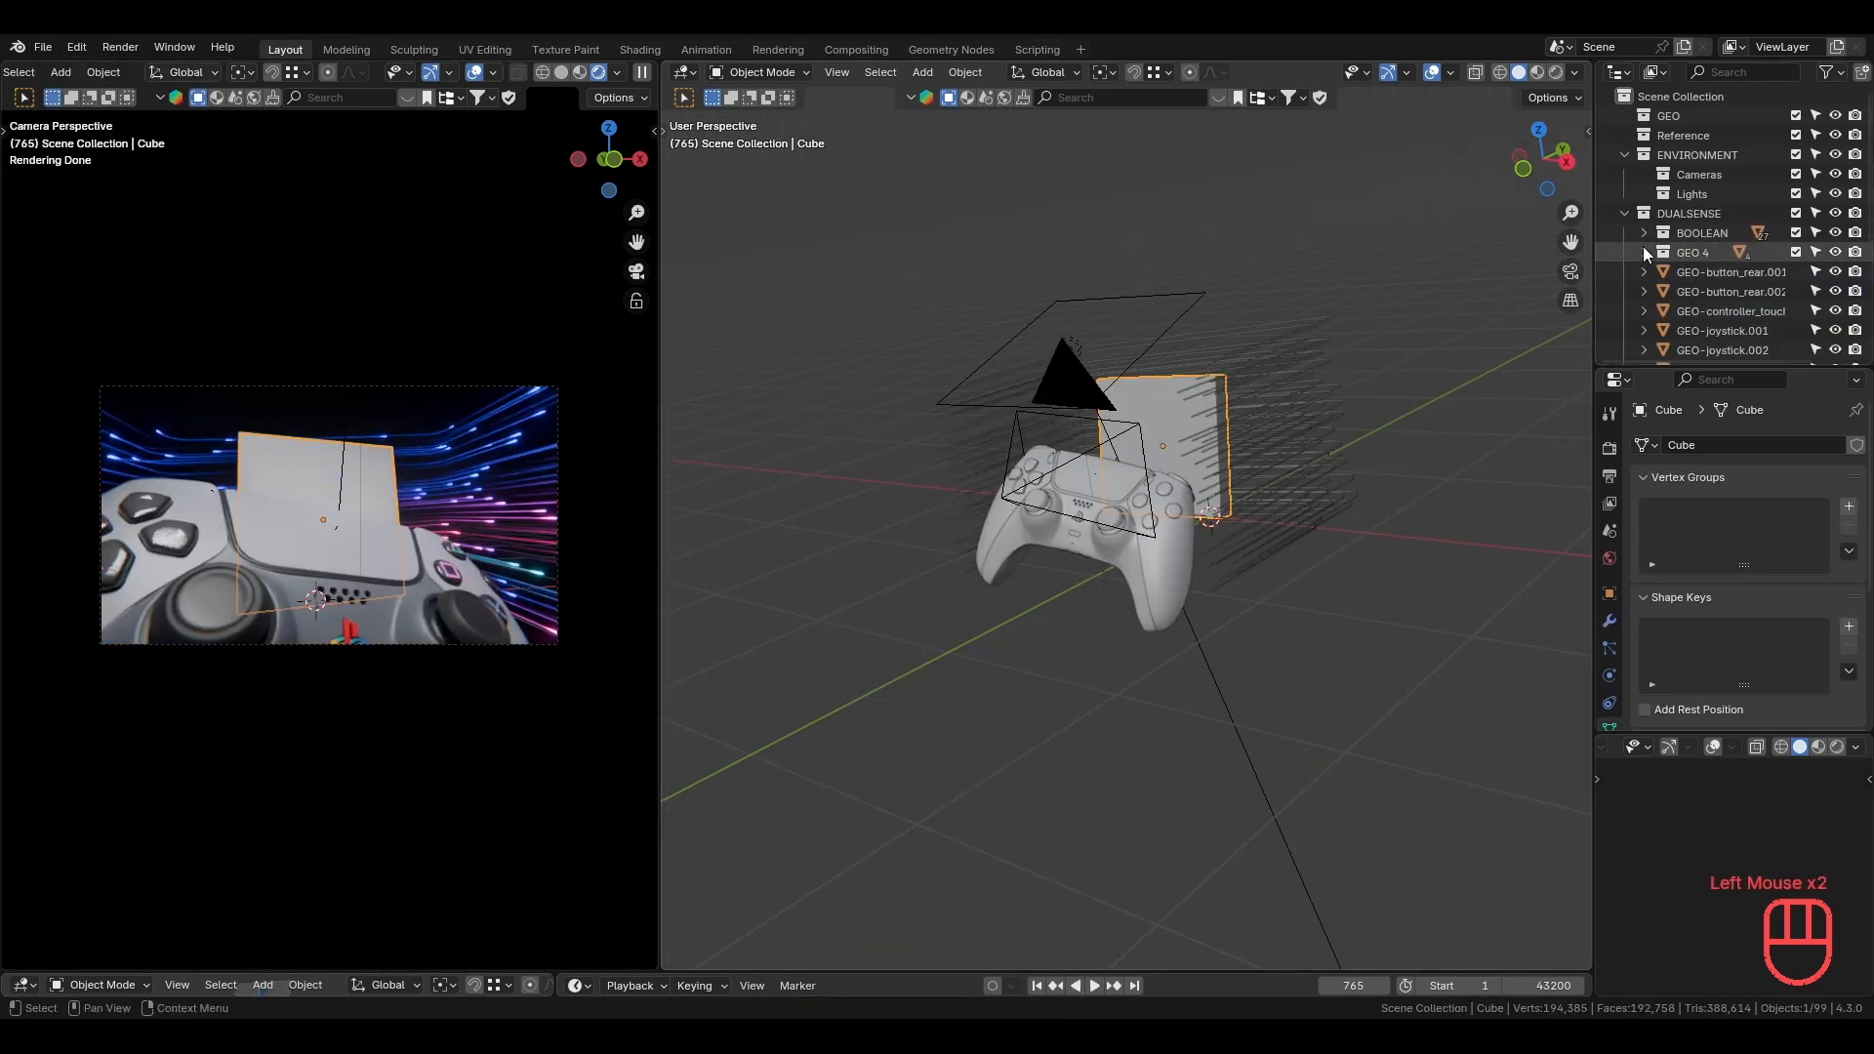
Copy the cube's location and rotation onto the DUALSENSE parent empty and hide the cube in the viewport.
click(1624, 214)
click(1688, 292)
shift+click(1206, 444)
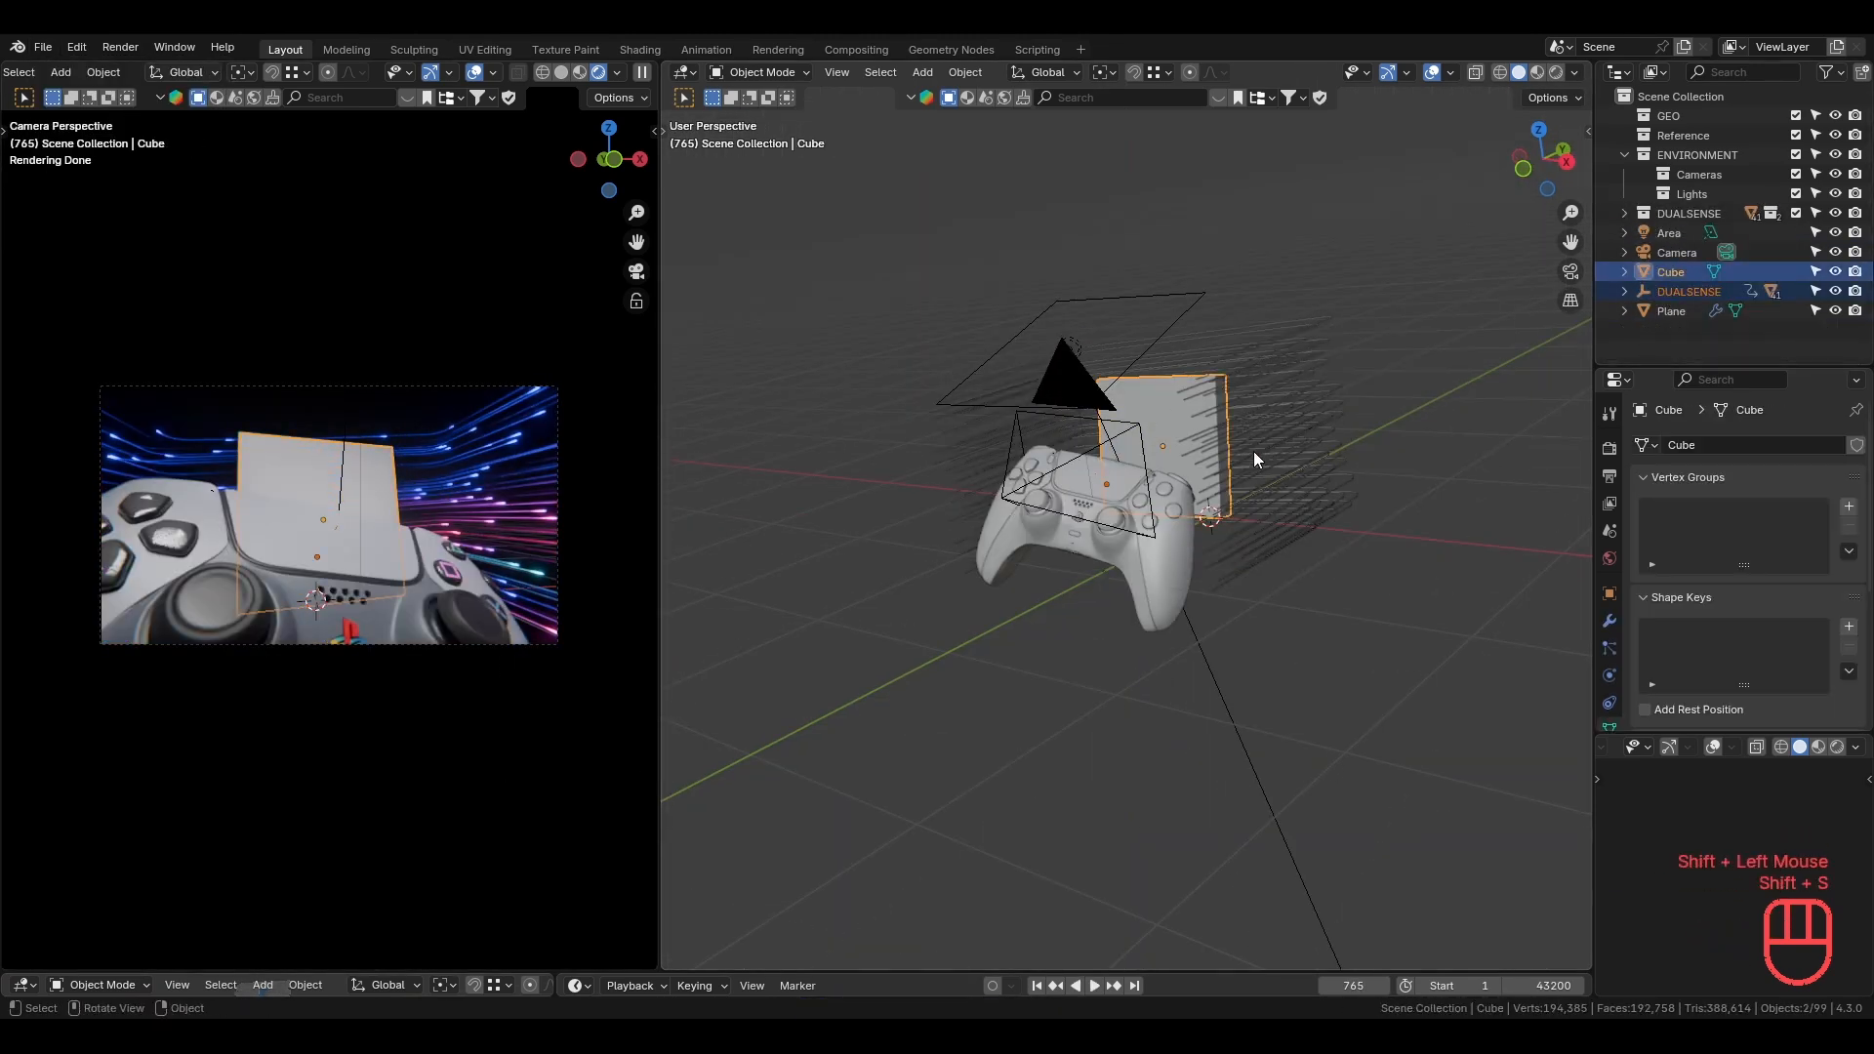
key(ctrl+c)
click(1835, 272)
Reposition and re-aim the area light above the controller in the right side view.
key(KP_3)
key(r)
key(g)
click(1321, 408)
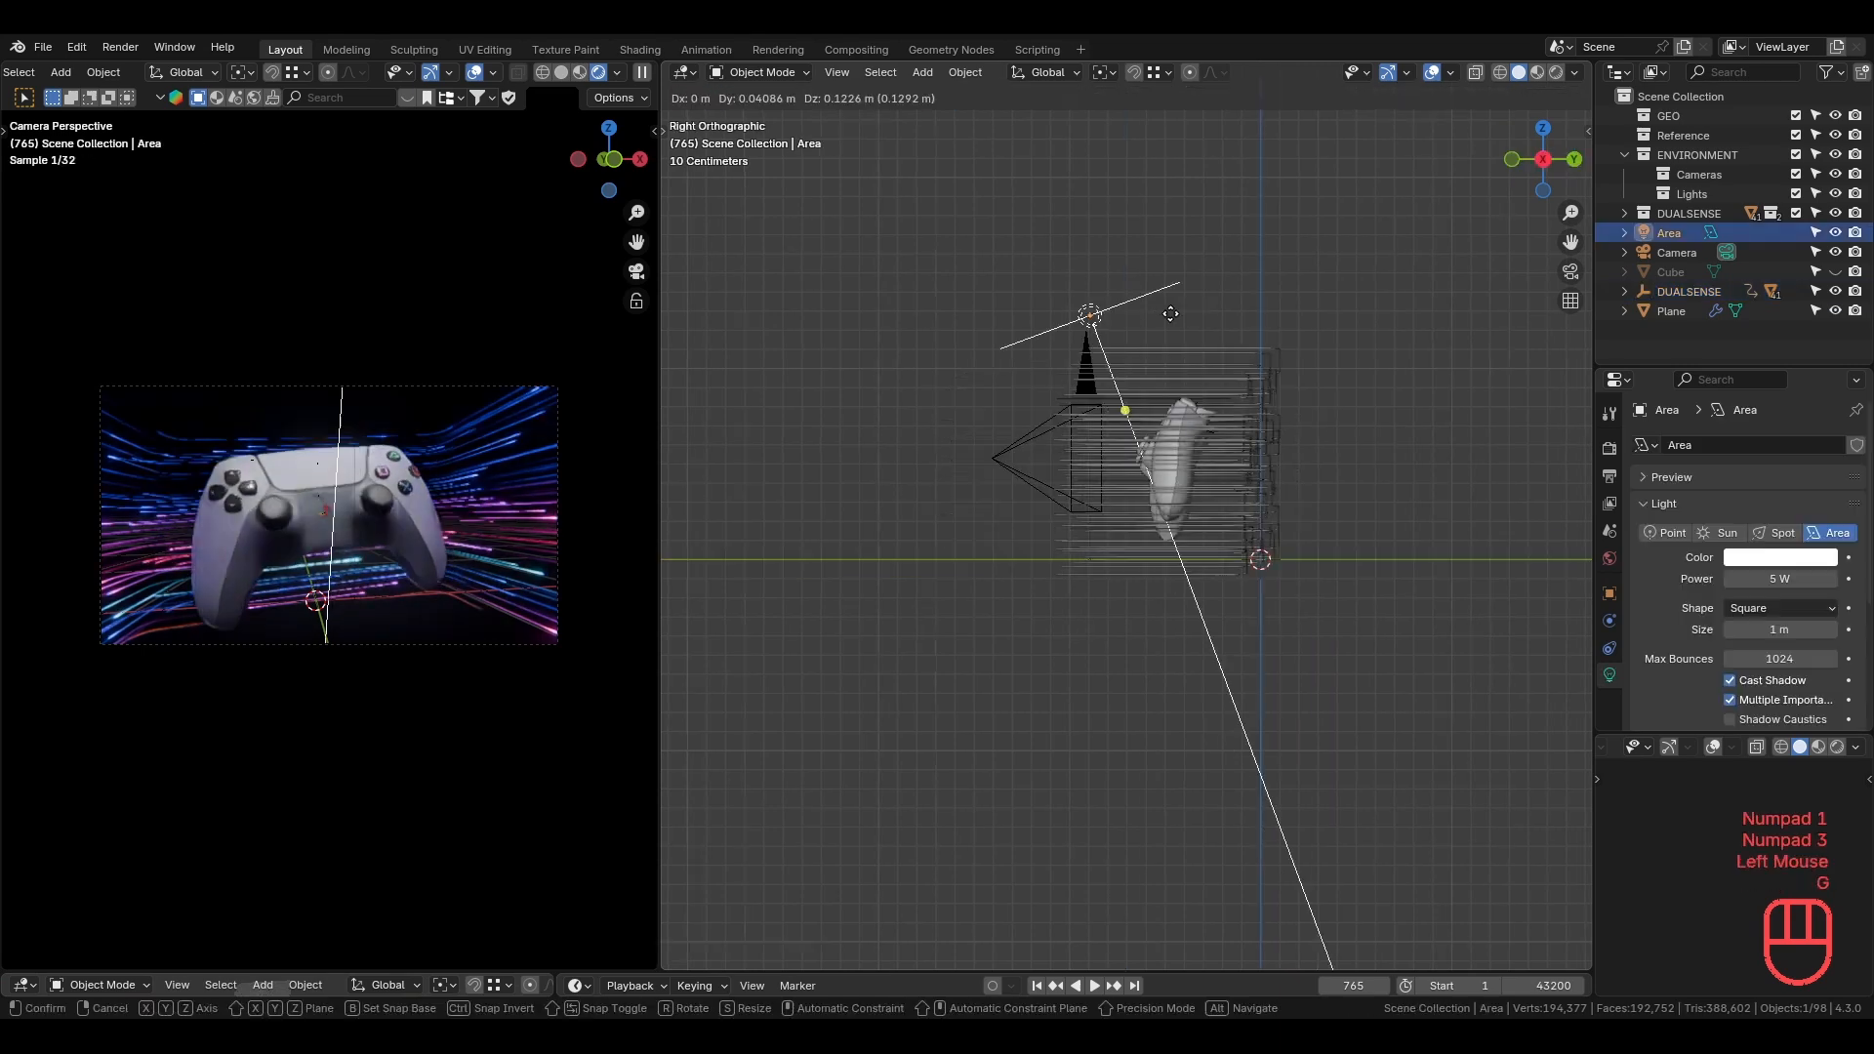